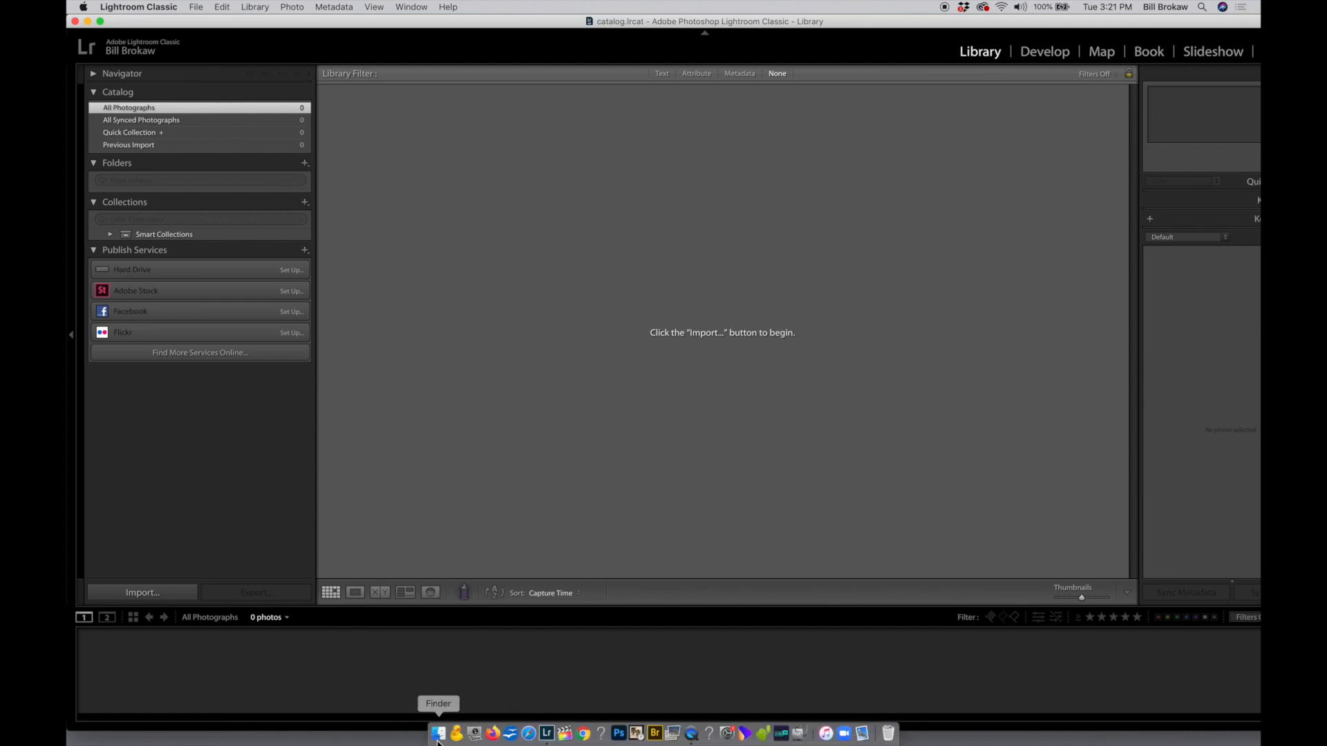
Switch to Finder and examine the files in the catalog folder in Documents, including catalog.lrcat
{"action": "left_click", "coordinate": [438, 734]}
{"action": "left_click_drag", "start_coordinate": [548, 250], "coordinate": [540, 226]}
{"action": "left_click_drag", "start_coordinate": [708, 471], "coordinate": [659, 471]}
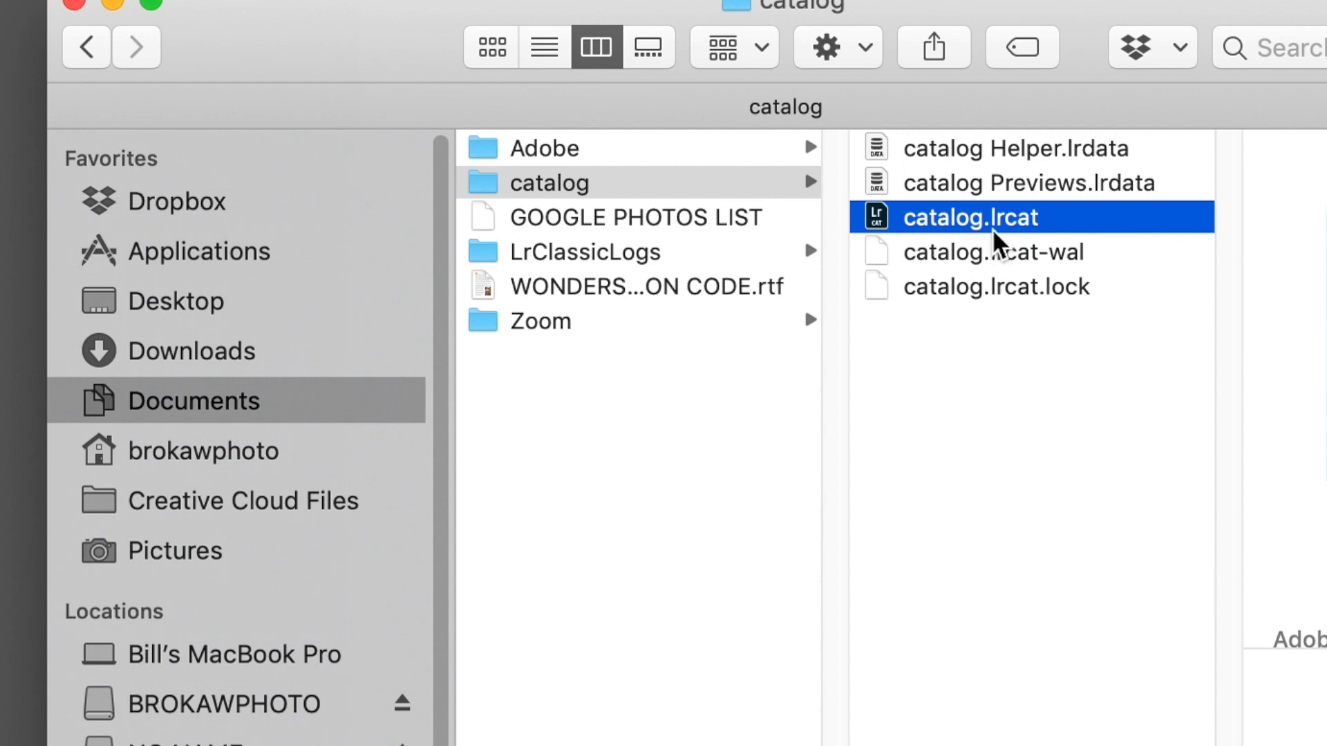
{"action": "double_click", "coordinate": [1032, 227]}
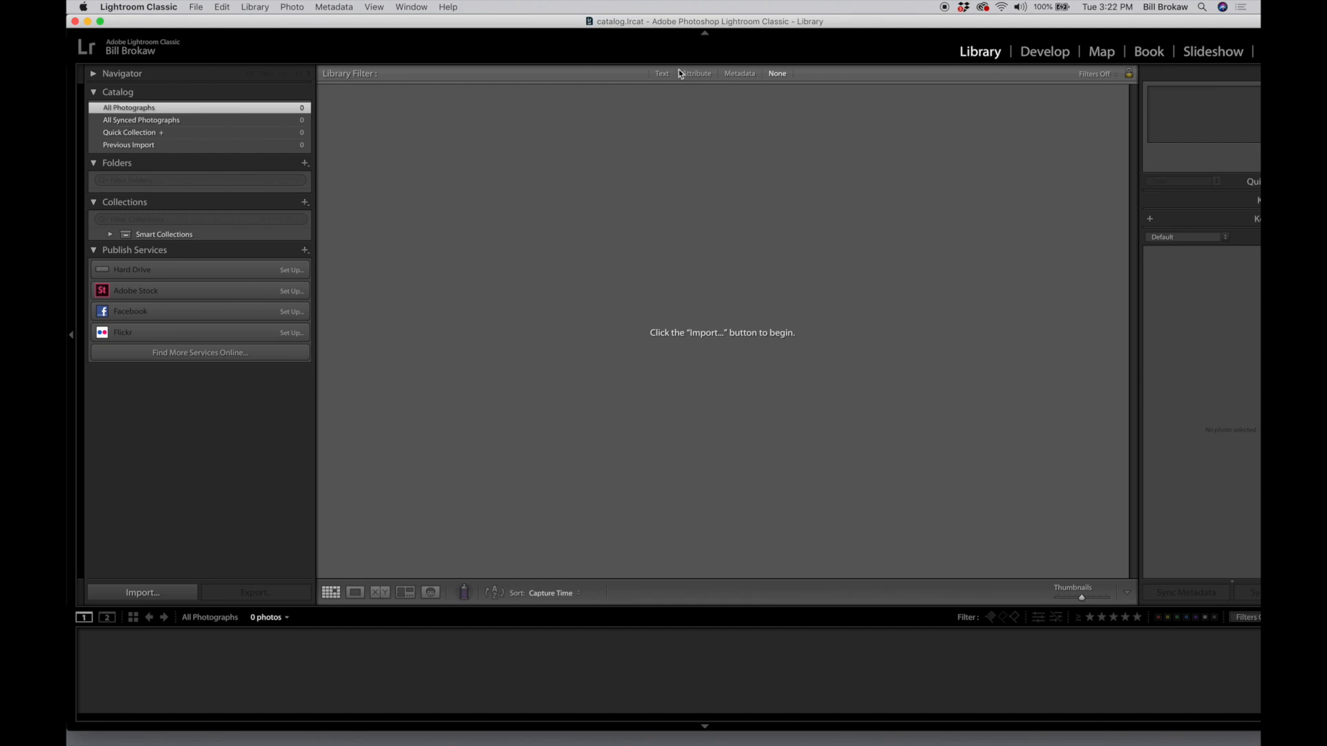
Create a new Lightroom catalog named PHOTOS 2020 LIGHTROOM on the Desktop
{"action": "left_click", "coordinate": [196, 9]}
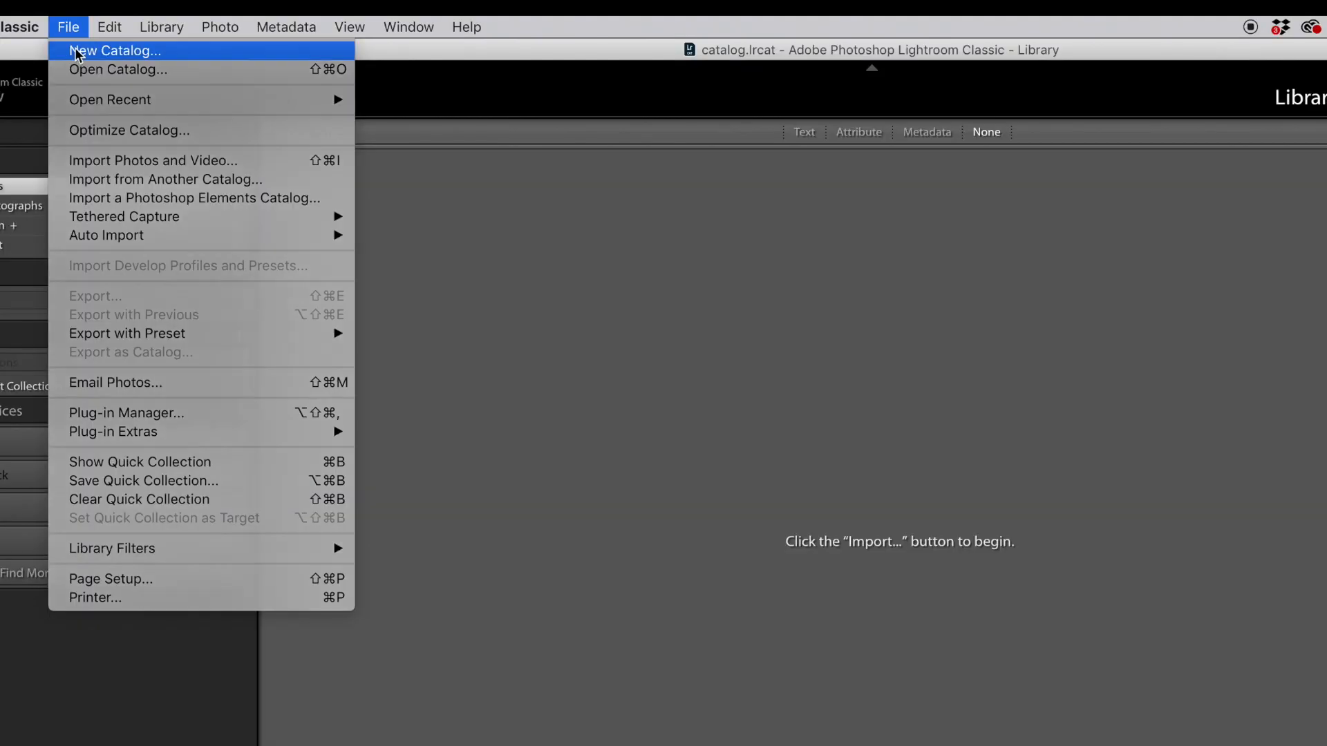
{"action": "left_click", "coordinate": [77, 53]}
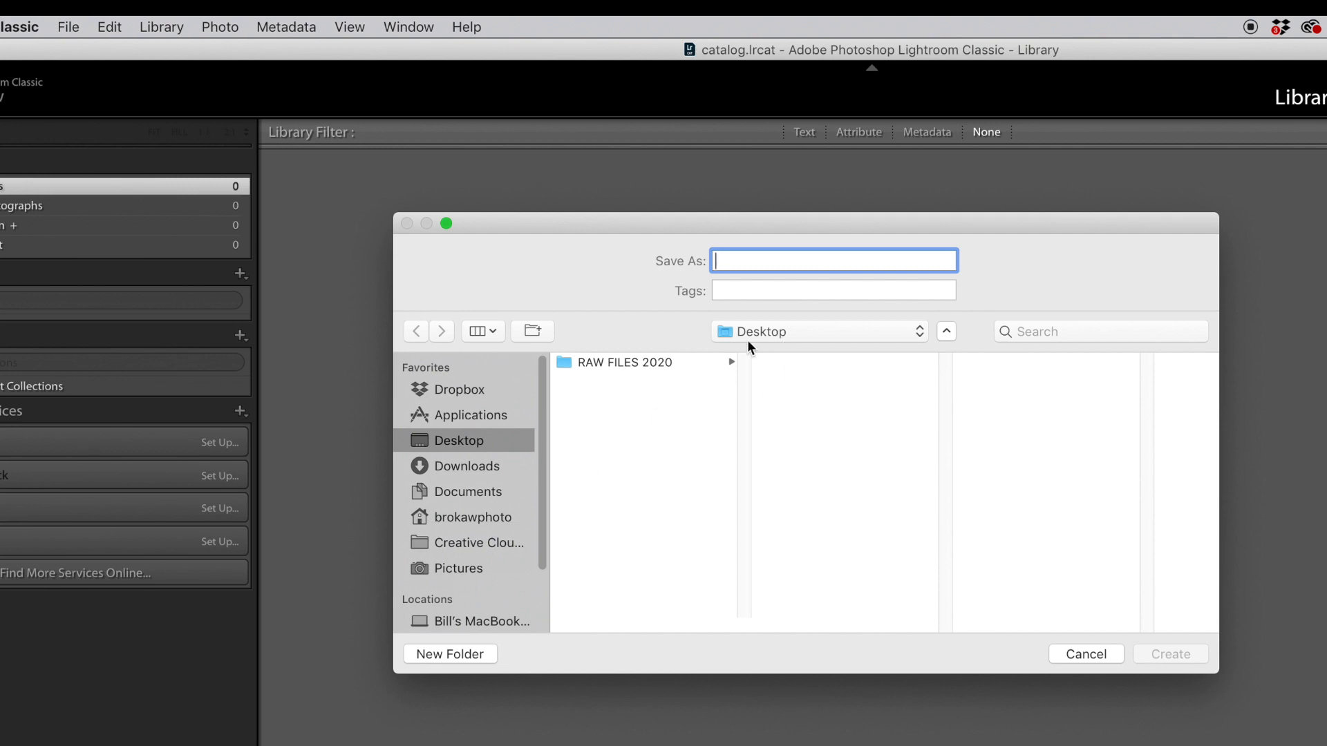
{"action": "type", "text": "PHOTOS"}
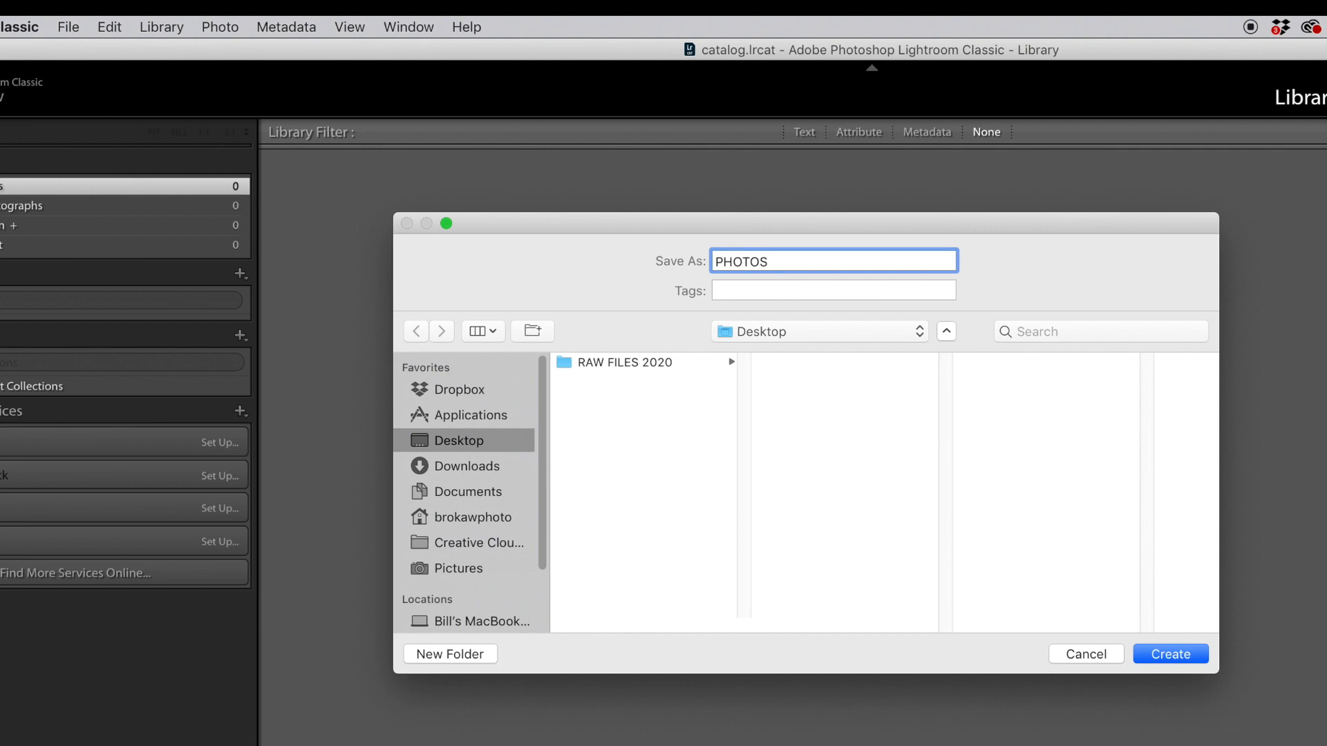
{"action": "type", "text": " 2020 LIGHTROOM"}
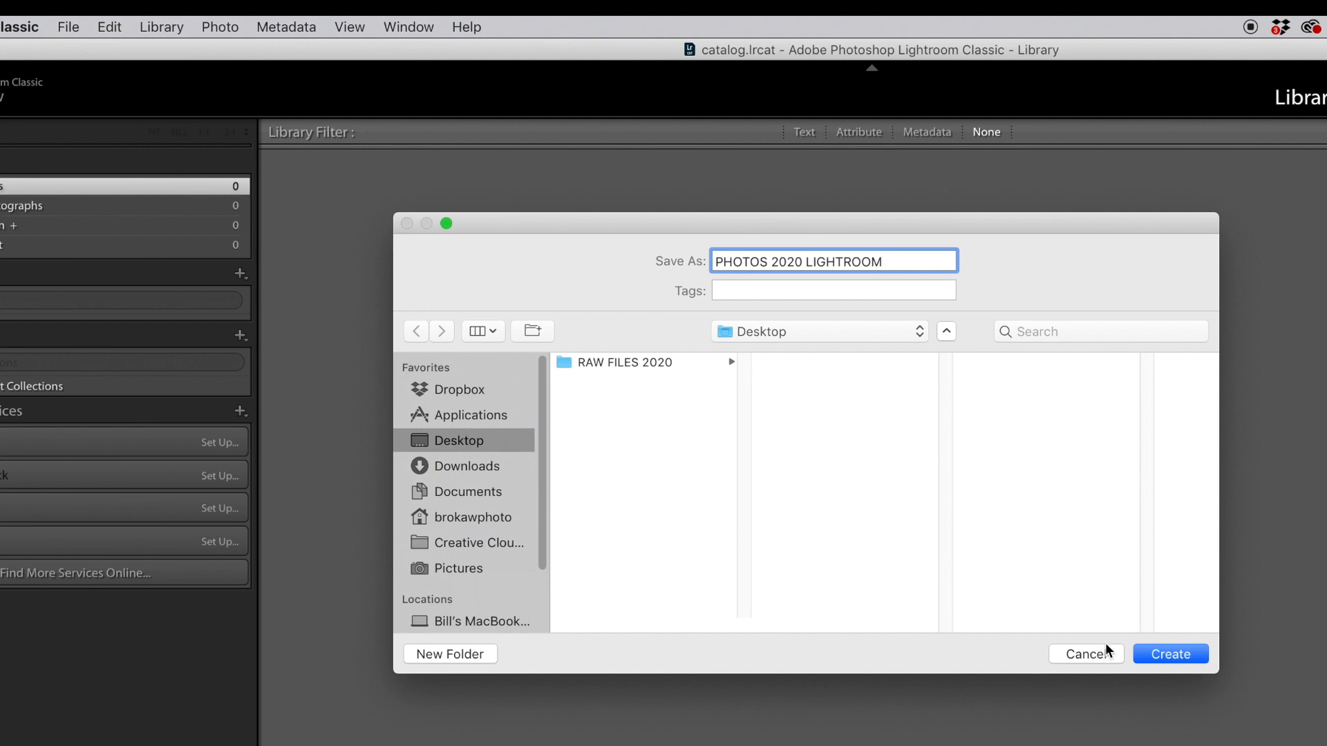
{"action": "left_click", "coordinate": [1152, 660]}
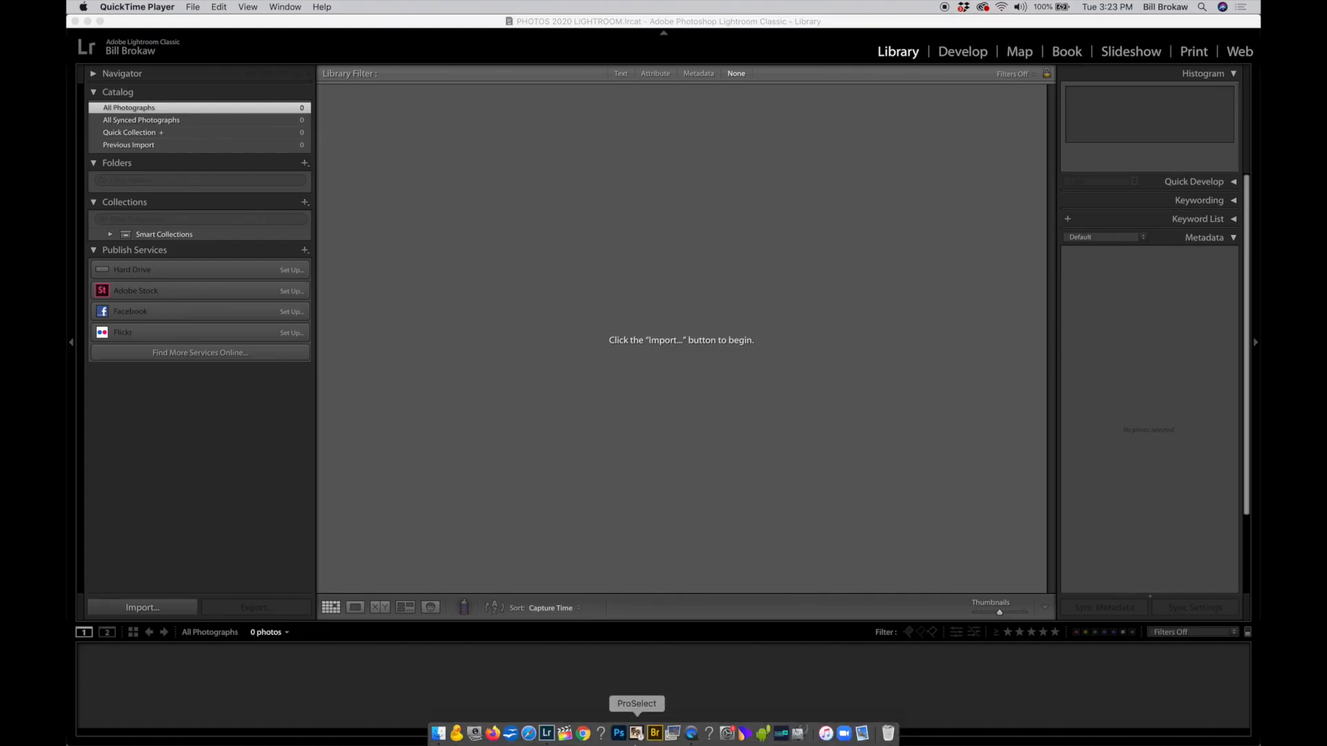
Examine the catalog files inside the PHOTOS 2020 LIGHTROOM folder on the desktop in Finder, and return to Lightroom Classic
{"action": "left_click_drag", "start_coordinate": [874, 26], "coordinate": [620, 160]}
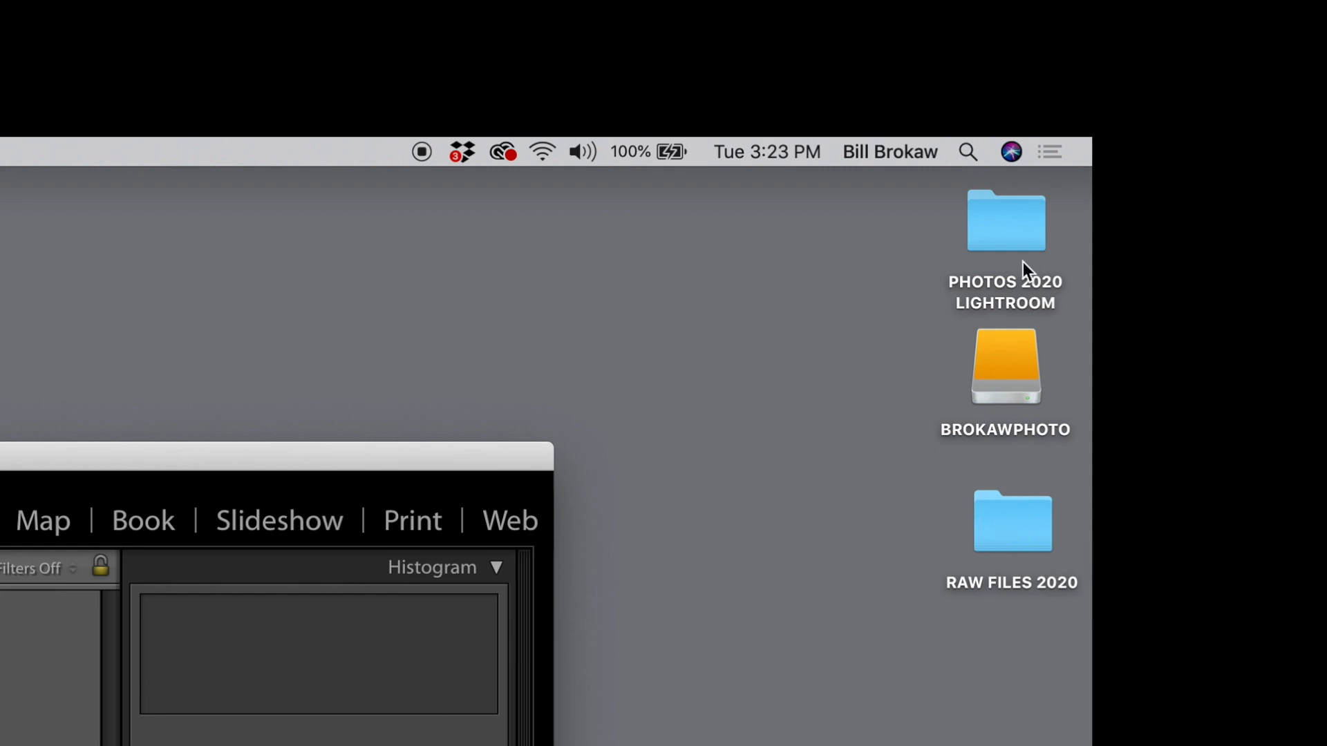
{"action": "double_click", "coordinate": [1001, 226]}
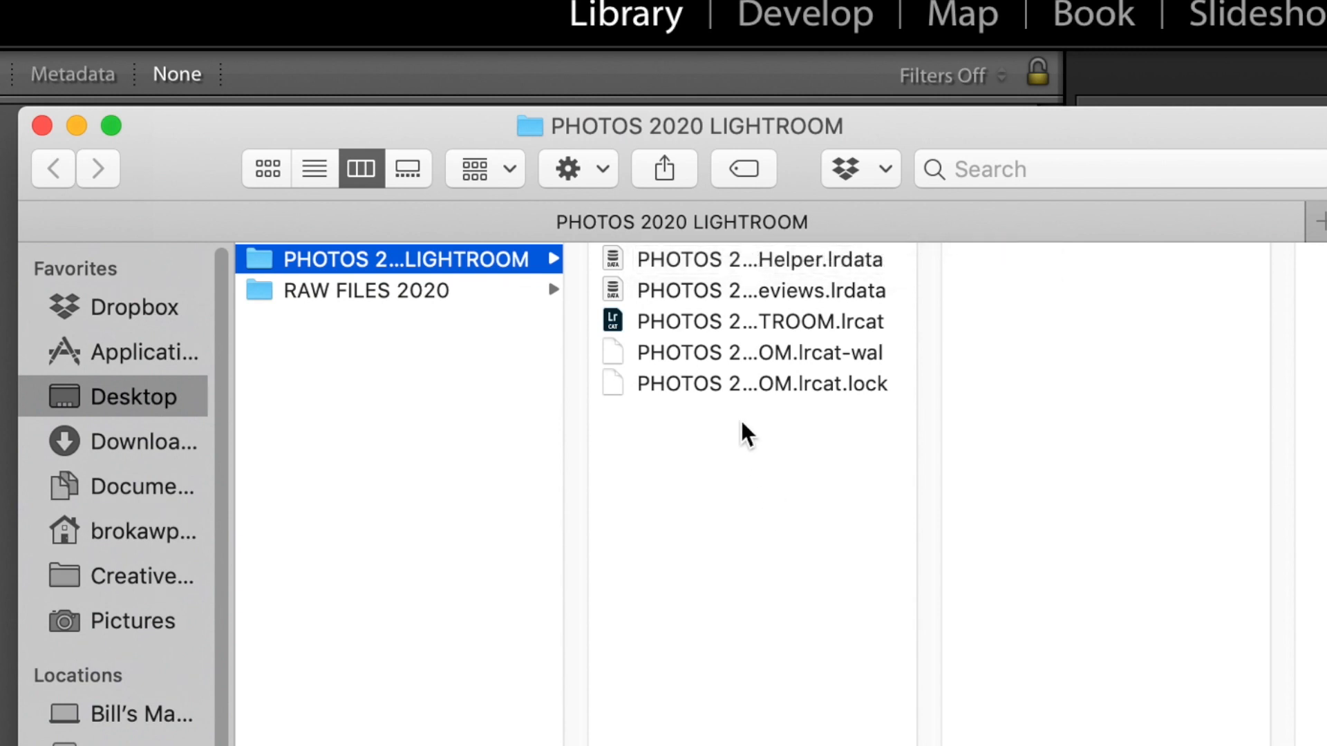
{"action": "left_click", "coordinate": [658, 122]}
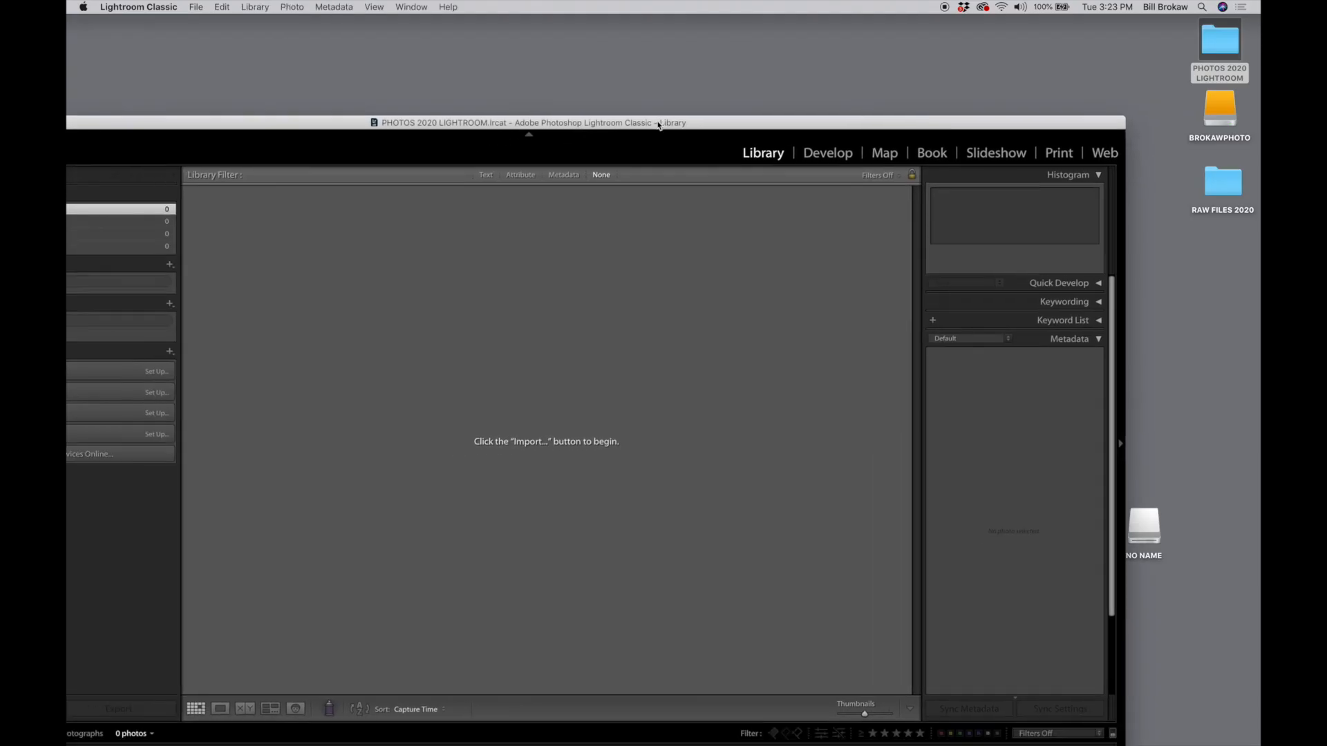
{"action": "double_click", "coordinate": [658, 122]}
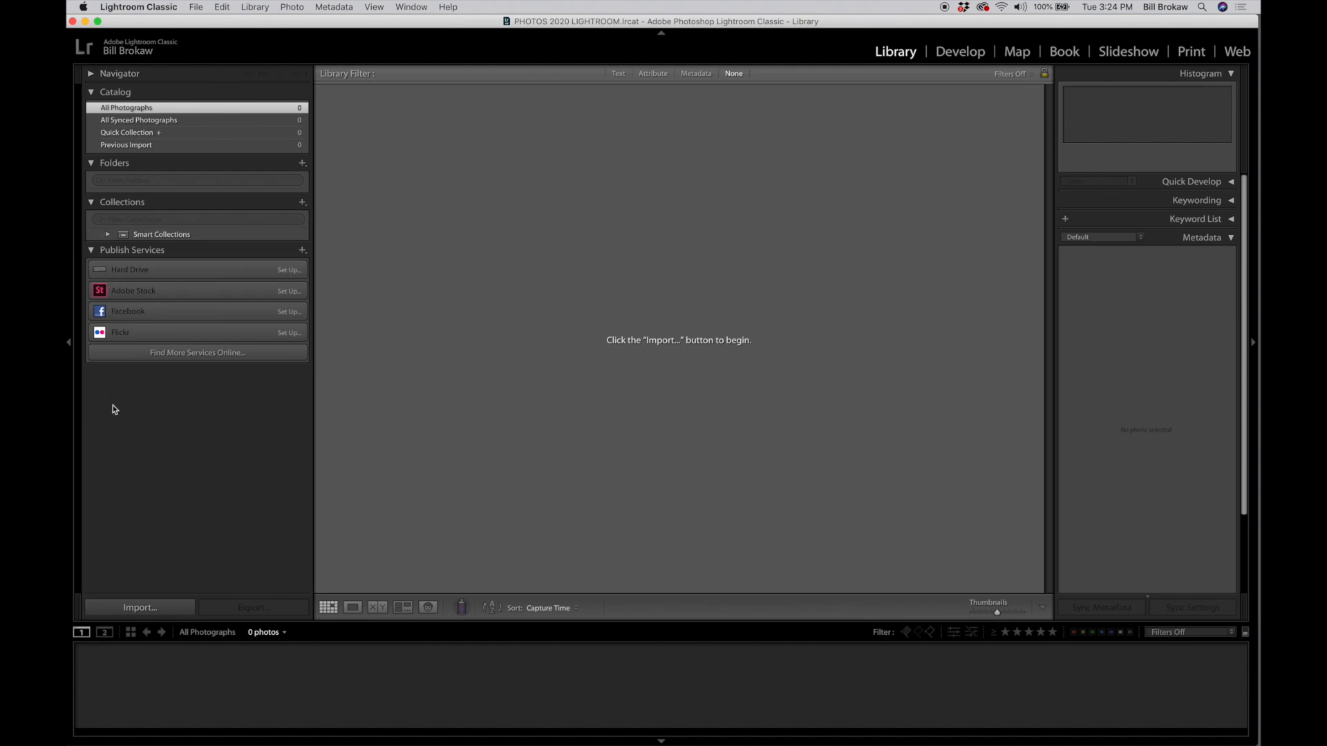
Start a photo import and choose the RAW FILES 2020 folder on the Macintosh HD user's Desktop as source
{"action": "left_click", "coordinate": [146, 608]}
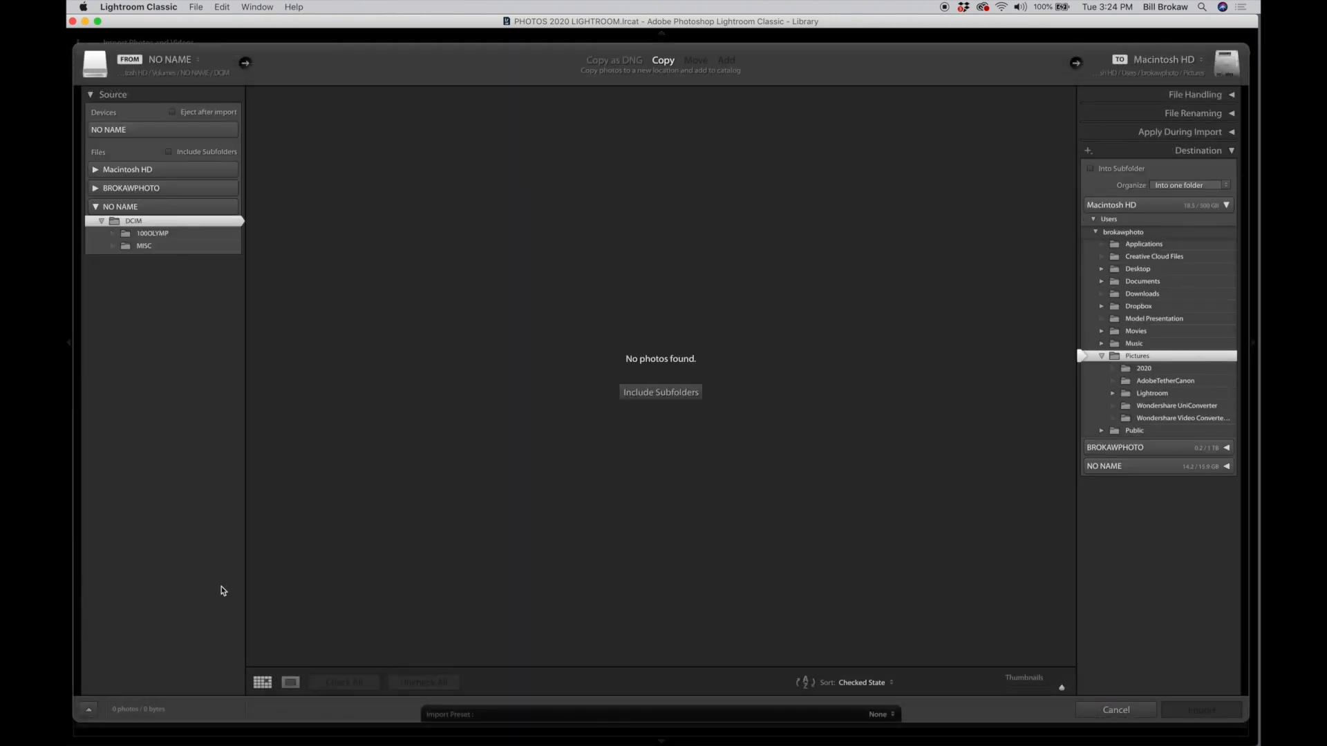
{"action": "left_click", "coordinate": [95, 170]}
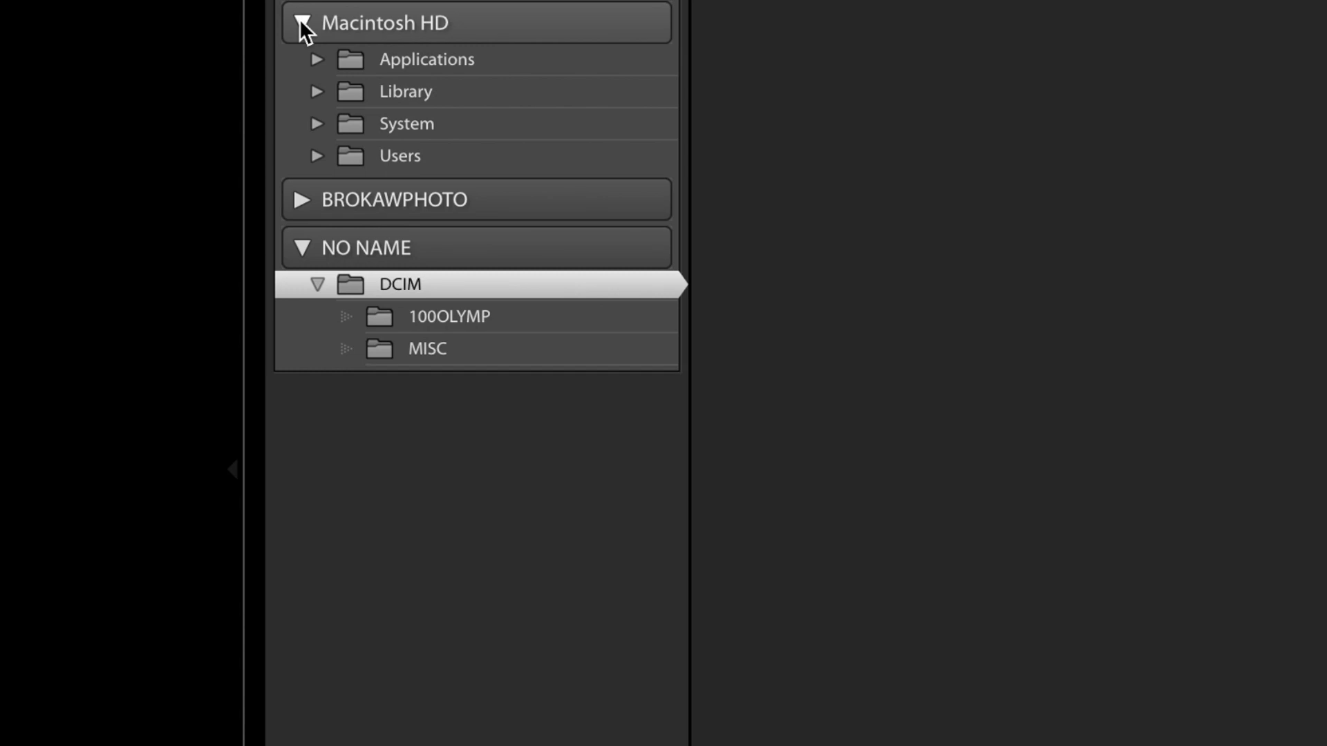
{"action": "left_click", "coordinate": [316, 156]}
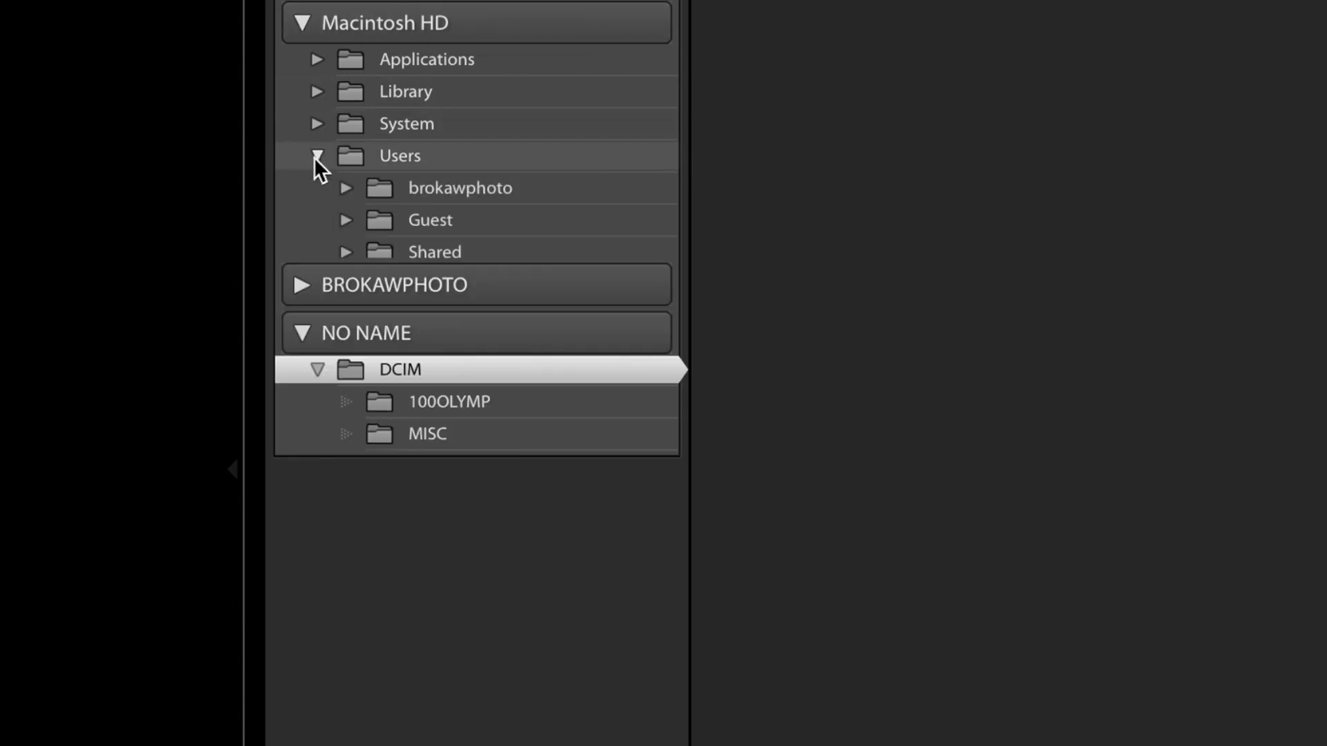
{"action": "left_click", "coordinate": [345, 188]}
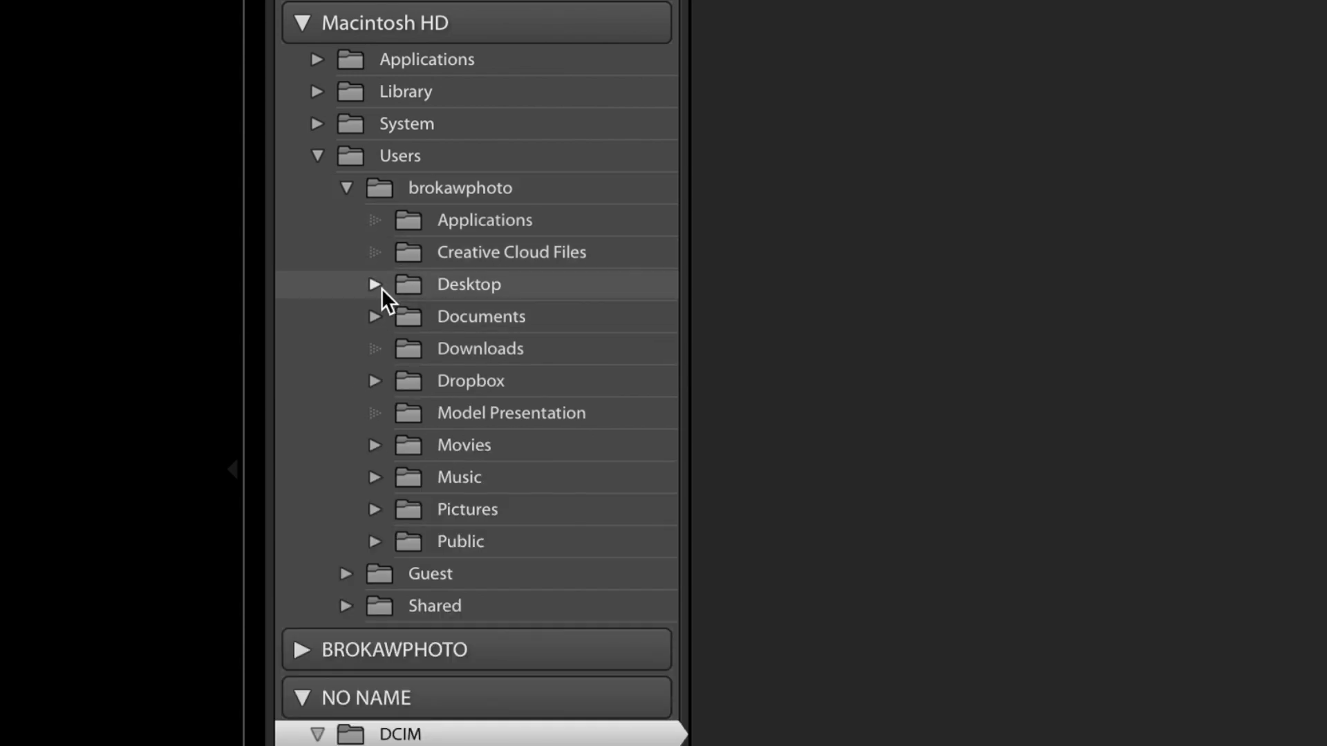
{"action": "left_click", "coordinate": [375, 285]}
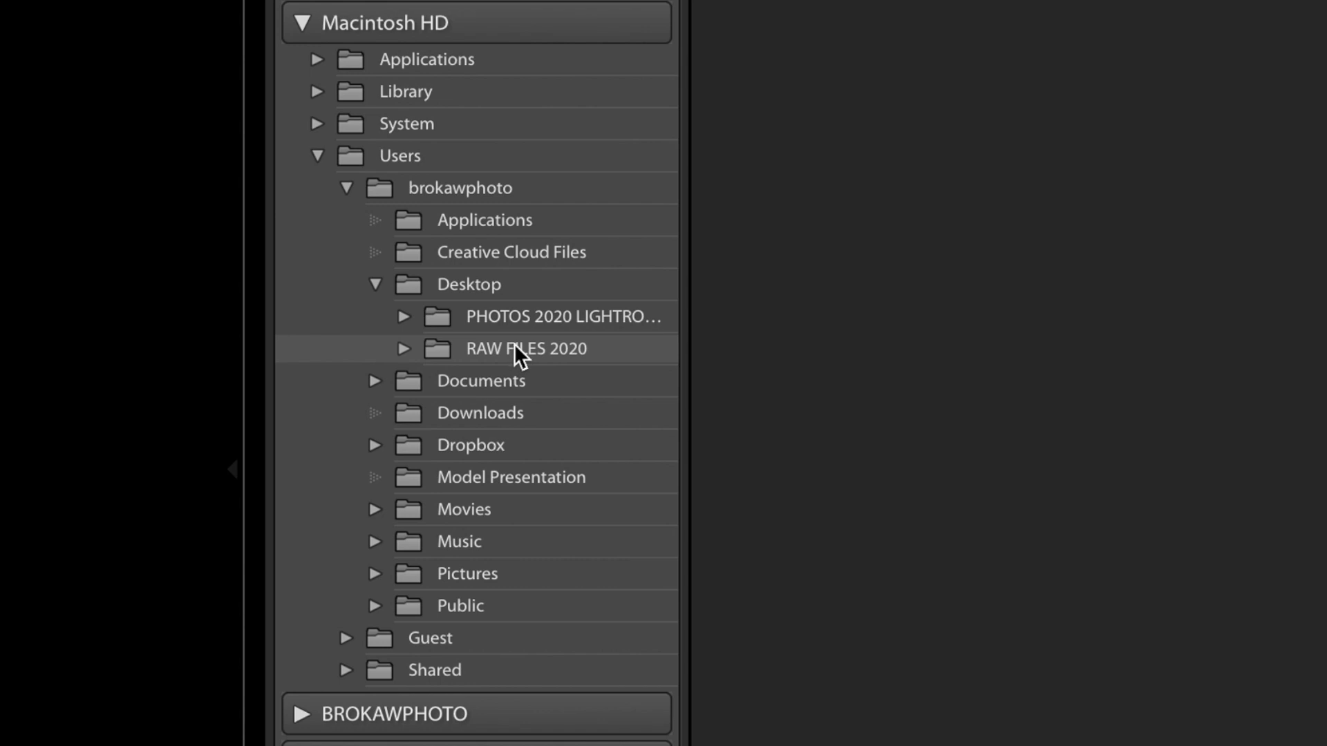
{"action": "left_click", "coordinate": [588, 351]}
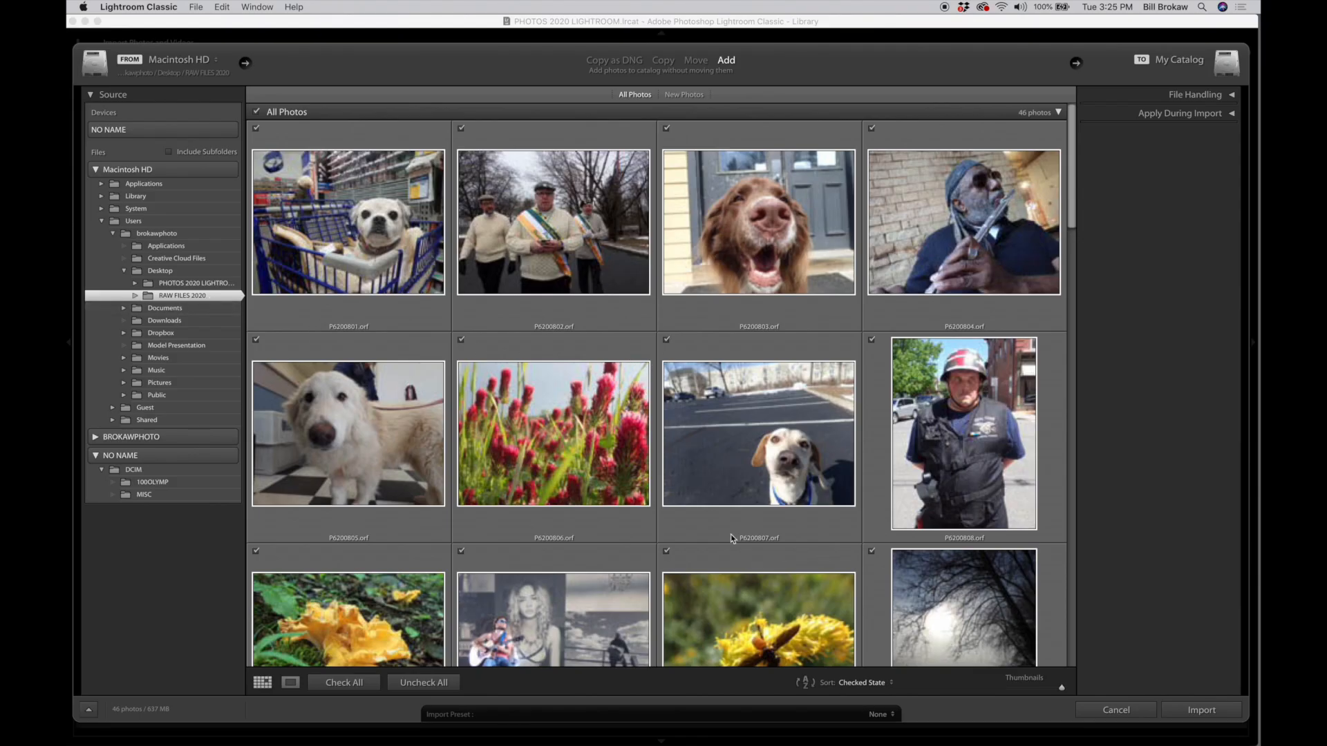
Review the photos in the import grid, exclude all of them from the import and include them all again
{"action": "scroll", "coordinate": [730, 554], "scroll_direction": "down", "scroll_amount": 3}
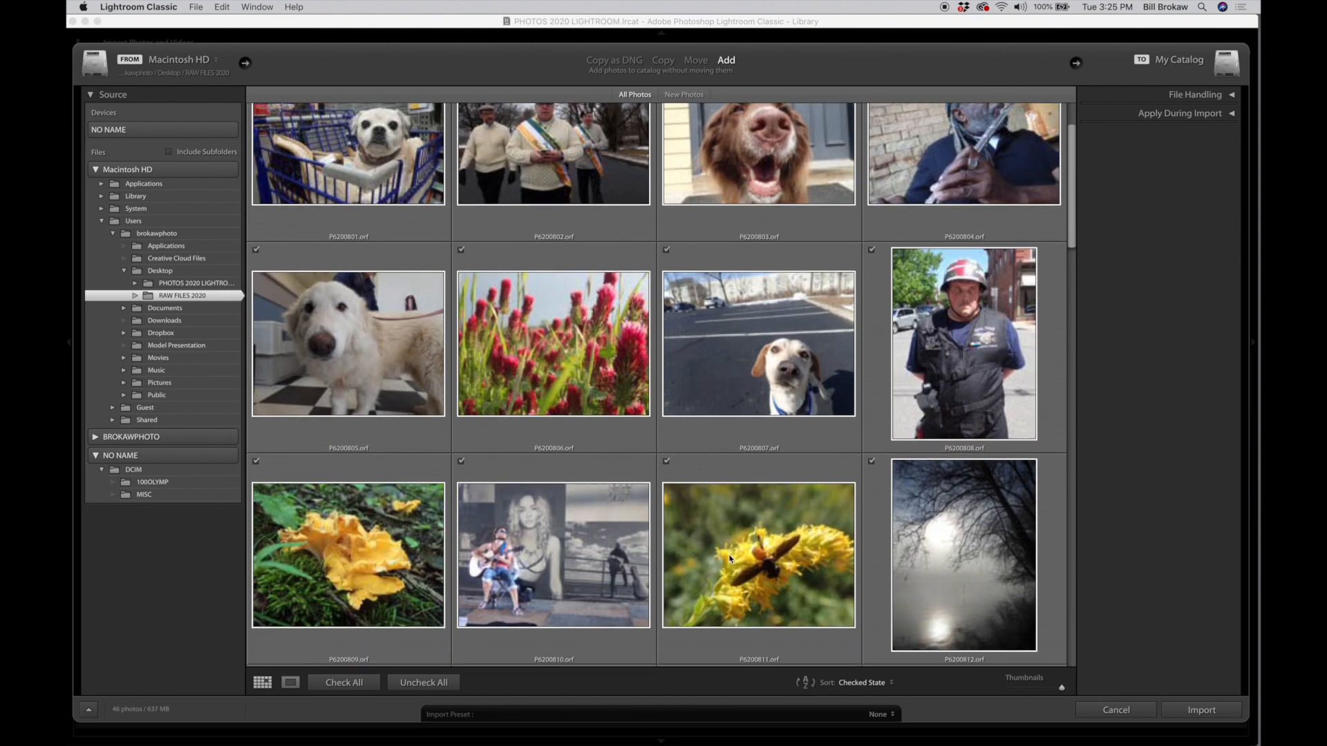
{"action": "scroll", "coordinate": [729, 558], "scroll_direction": "down", "scroll_amount": 5}
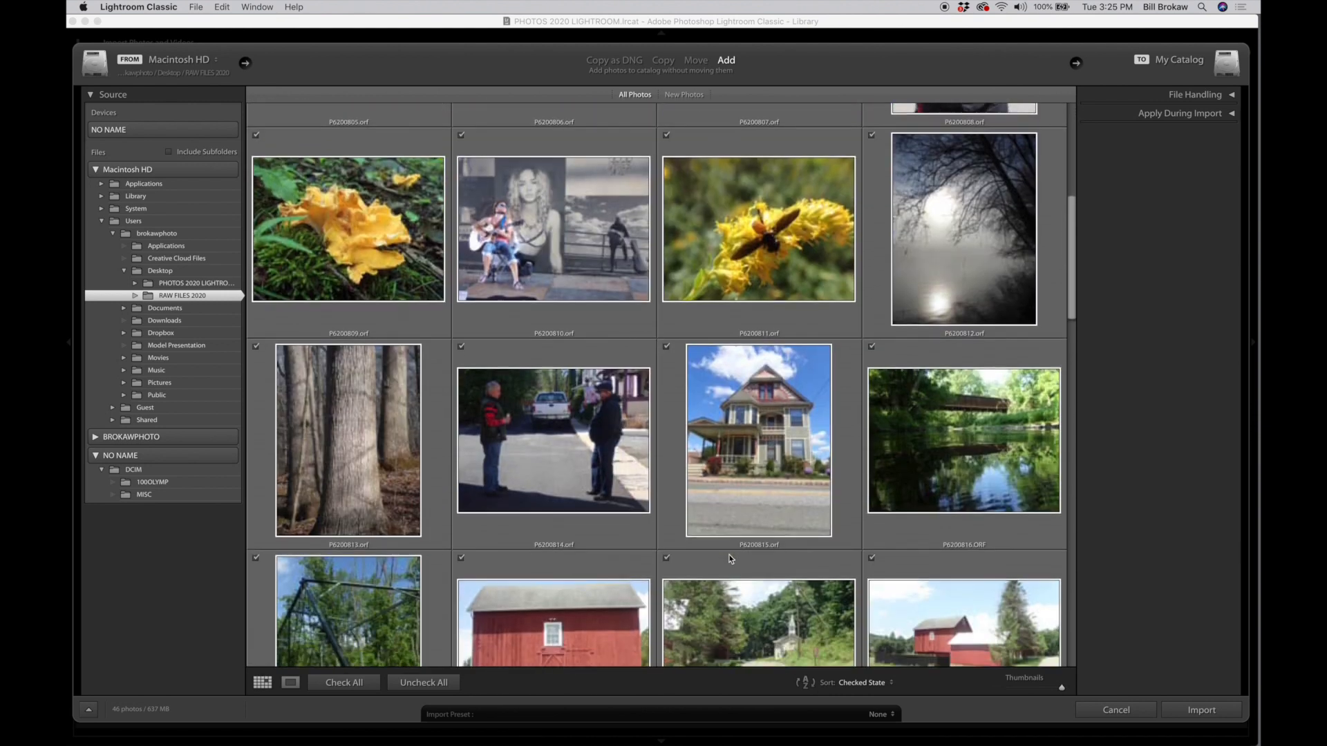
{"action": "scroll", "coordinate": [728, 554], "scroll_direction": "down", "scroll_amount": 10}
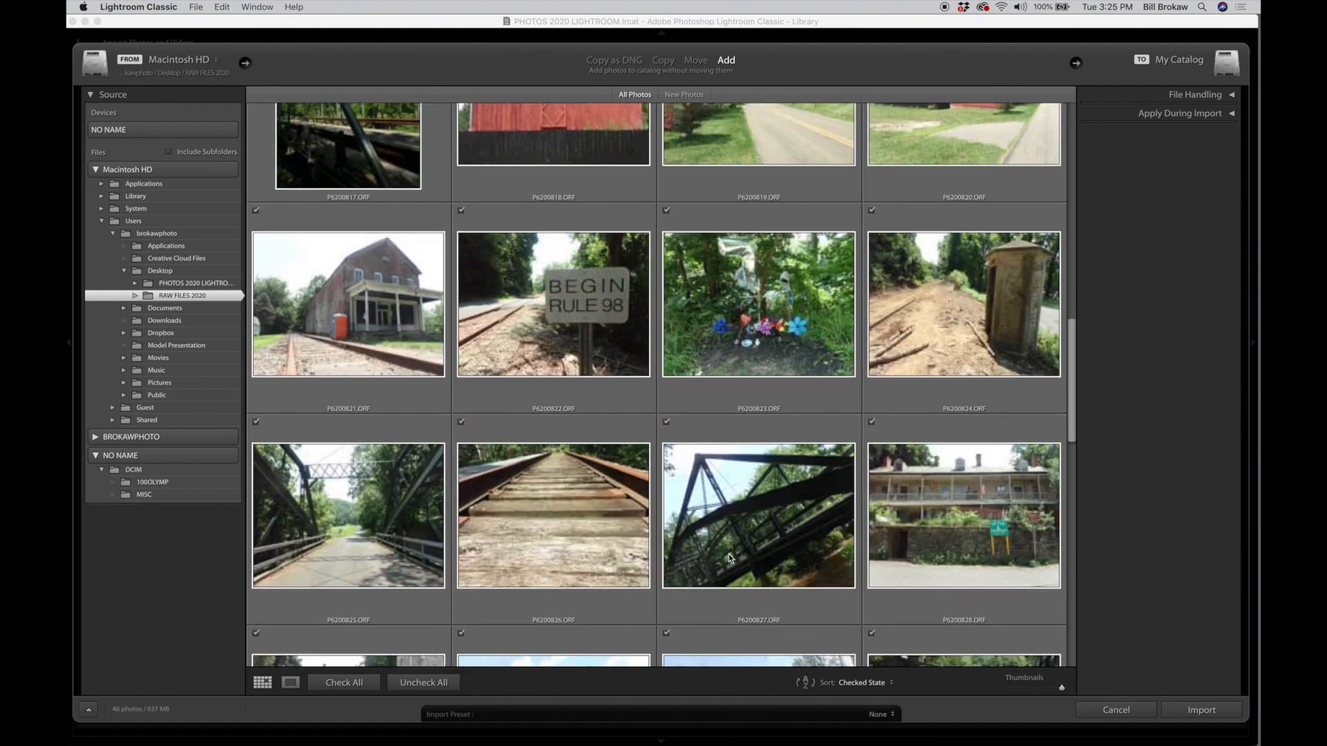
{"action": "scroll", "coordinate": [730, 558], "scroll_direction": "down", "scroll_amount": 7}
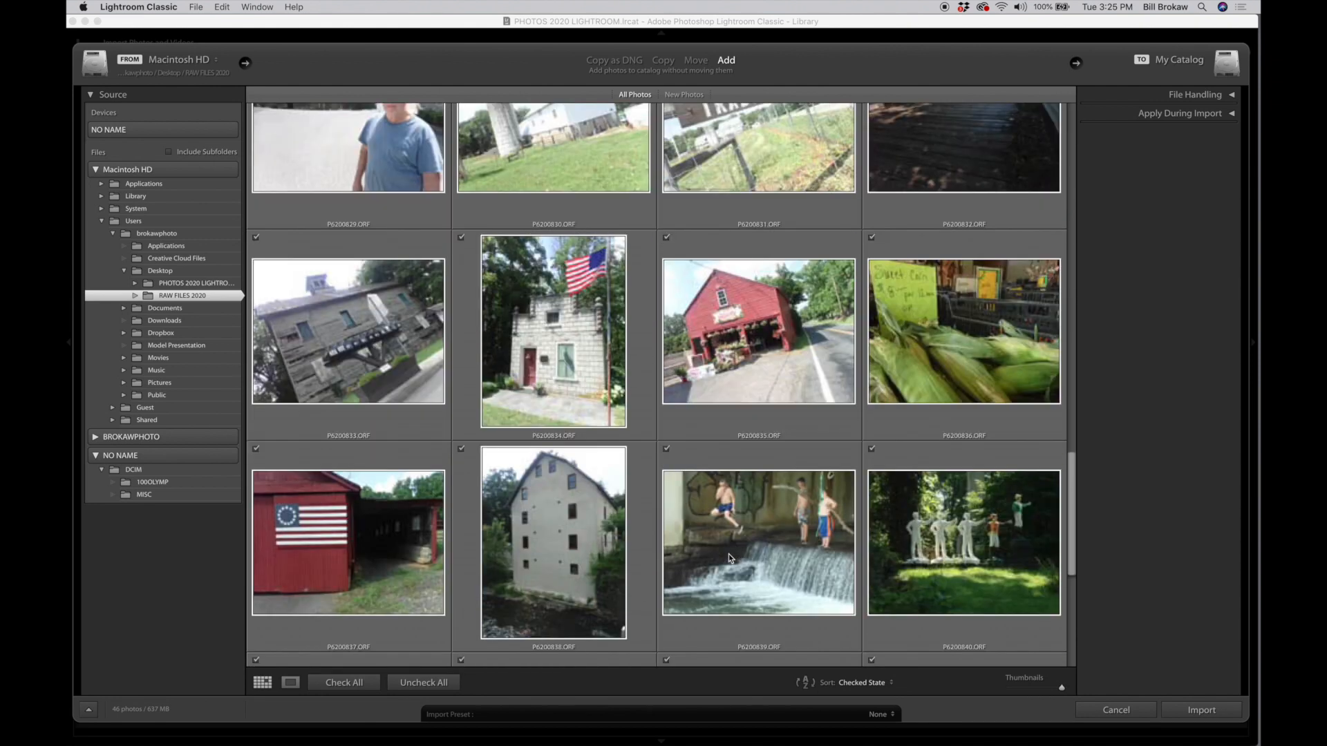
{"action": "scroll", "coordinate": [729, 554], "scroll_direction": "down", "scroll_amount": 5}
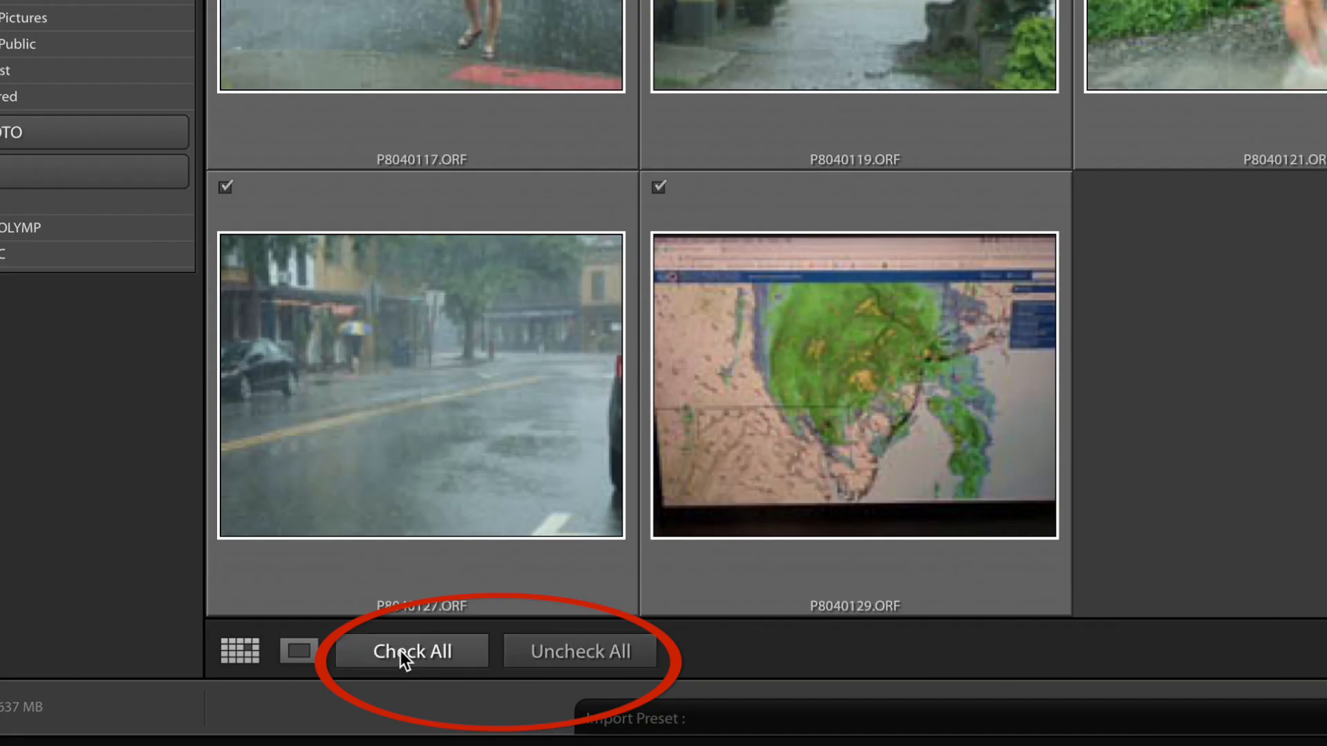
{"action": "left_click", "coordinate": [570, 648]}
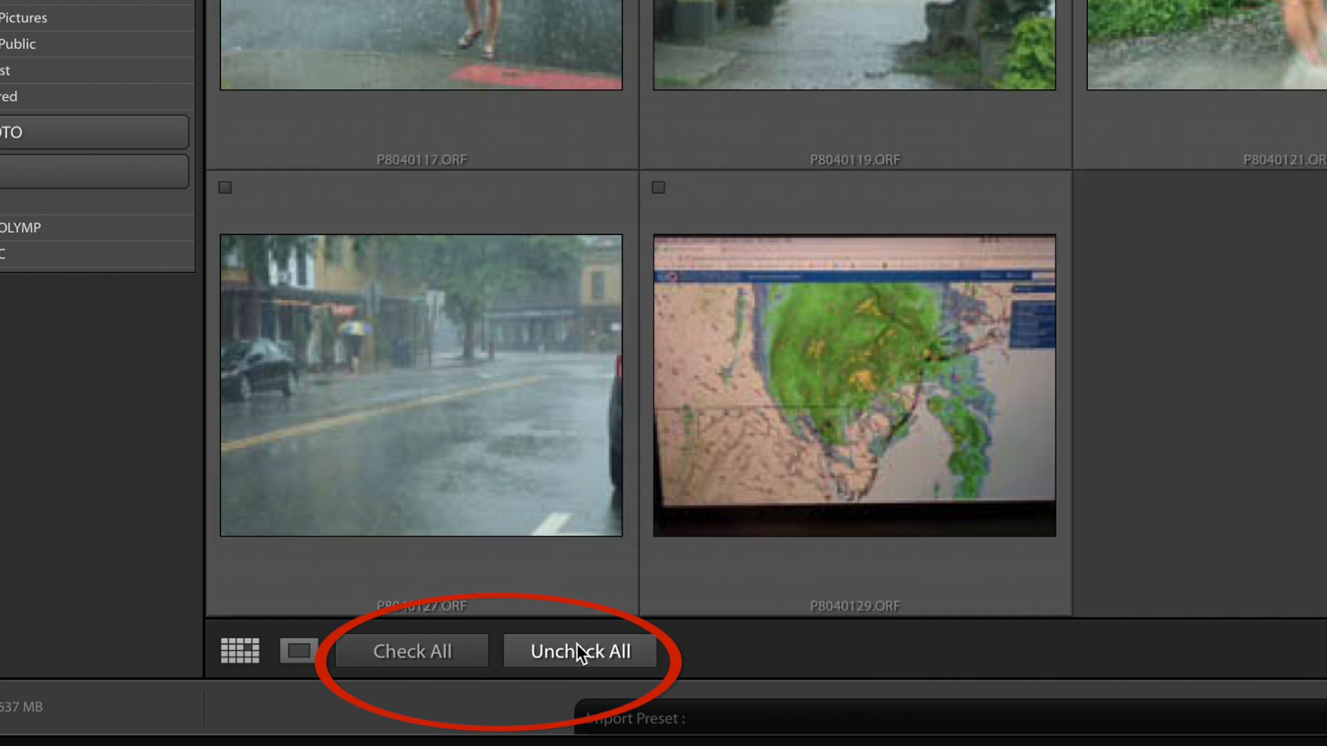
{"action": "scroll", "coordinate": [1229, 498], "scroll_direction": "up", "scroll_amount": 10}
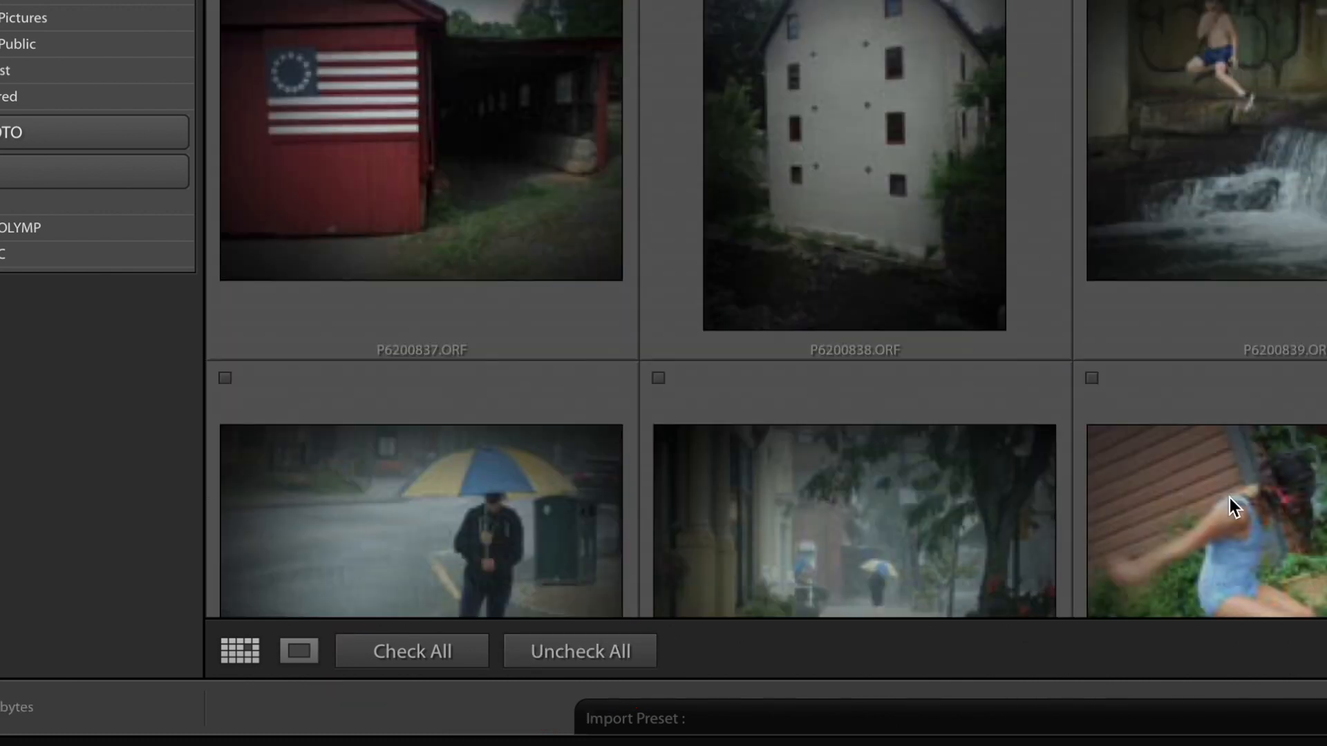
{"action": "scroll", "coordinate": [1229, 498], "scroll_direction": "down", "scroll_amount": 5}
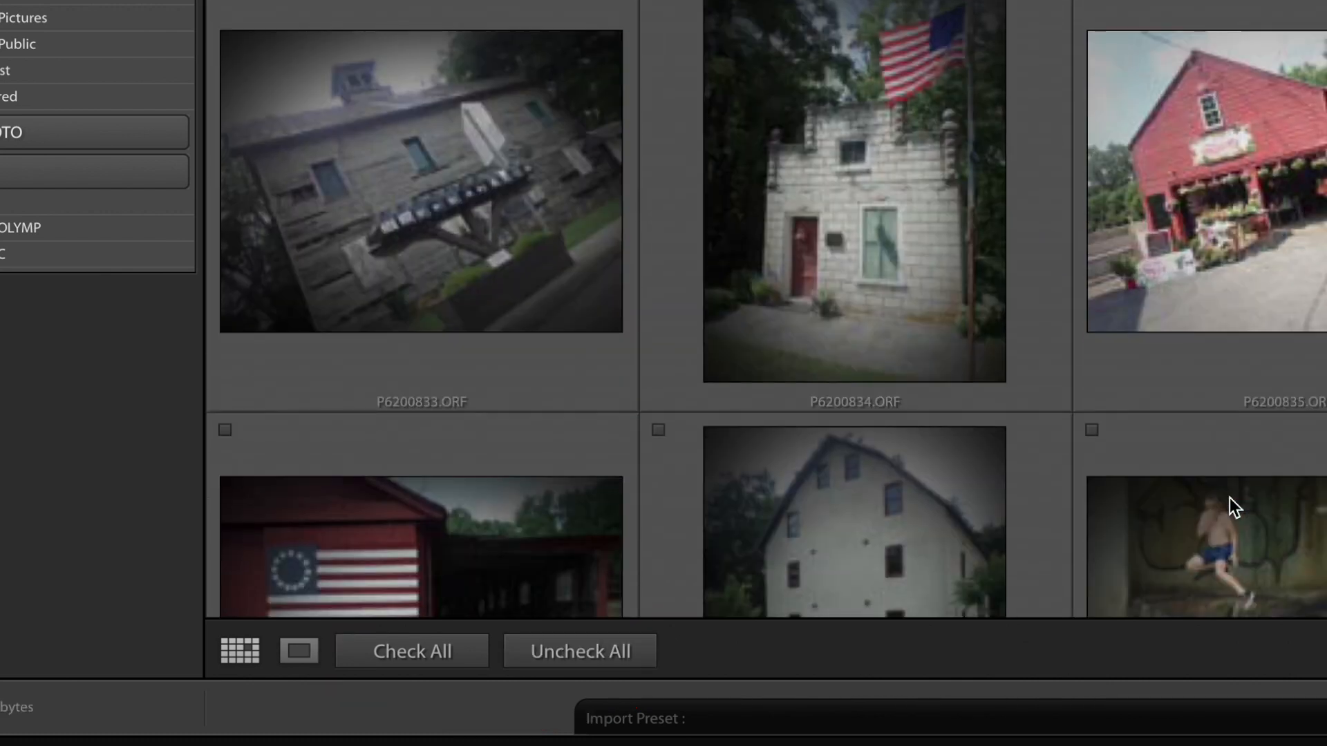
{"action": "scroll", "coordinate": [1170, 604], "scroll_direction": "down", "scroll_amount": 10}
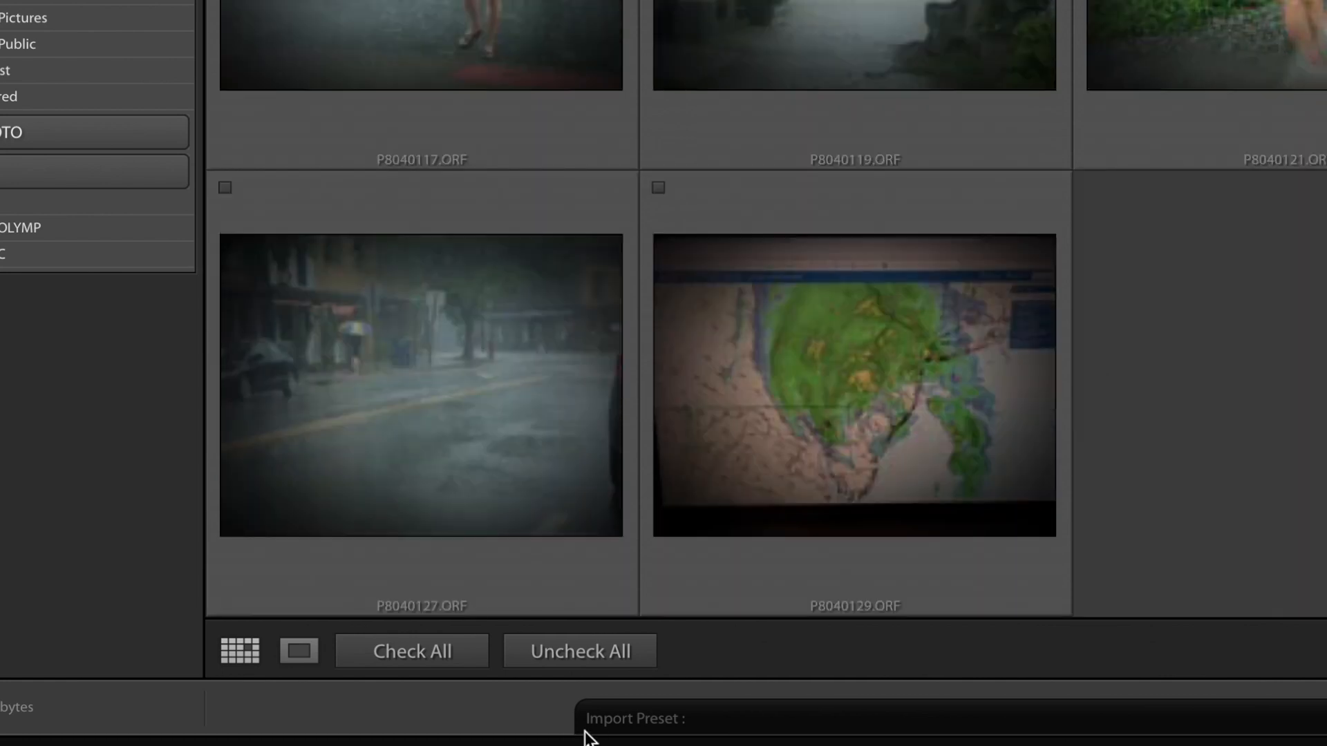
{"action": "left_click", "coordinate": [449, 656]}
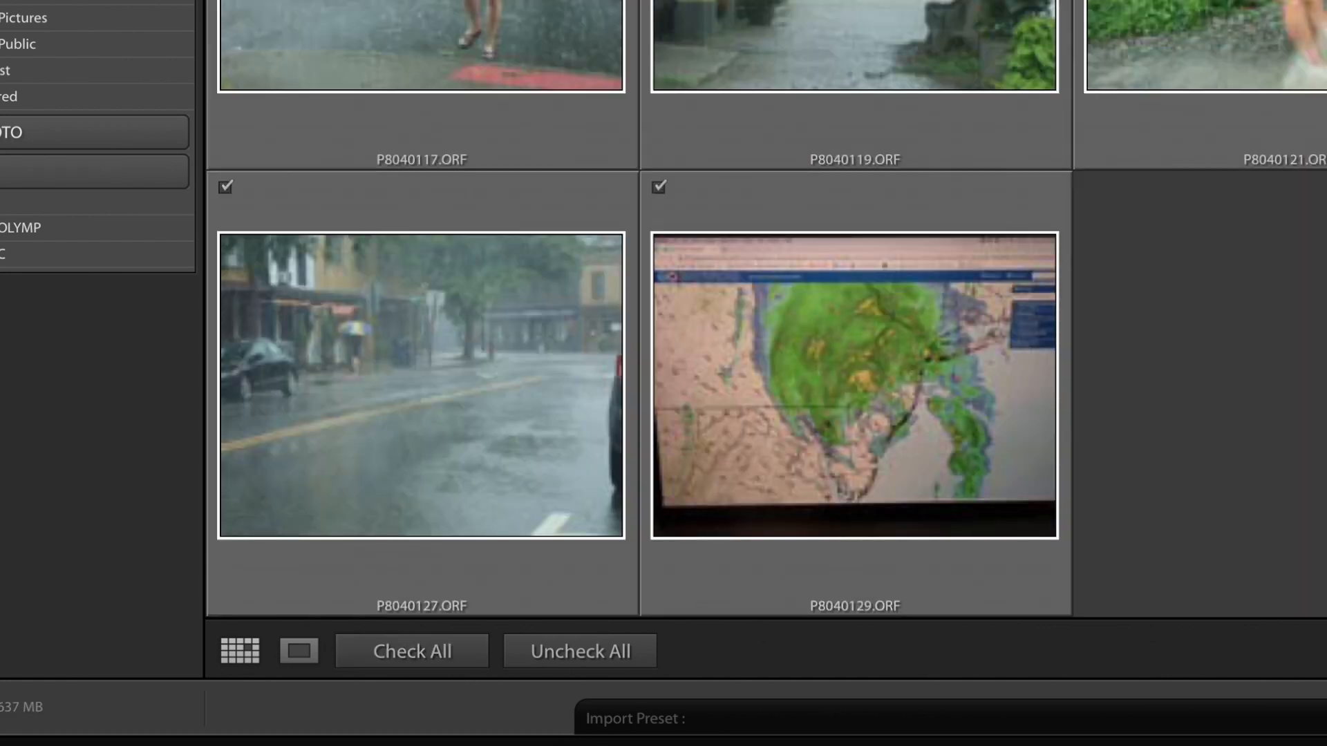
Exclude the single photo P6200802.orf from the import and include it again
{"action": "scroll", "coordinate": [766, 309], "scroll_direction": "up", "scroll_amount": 8}
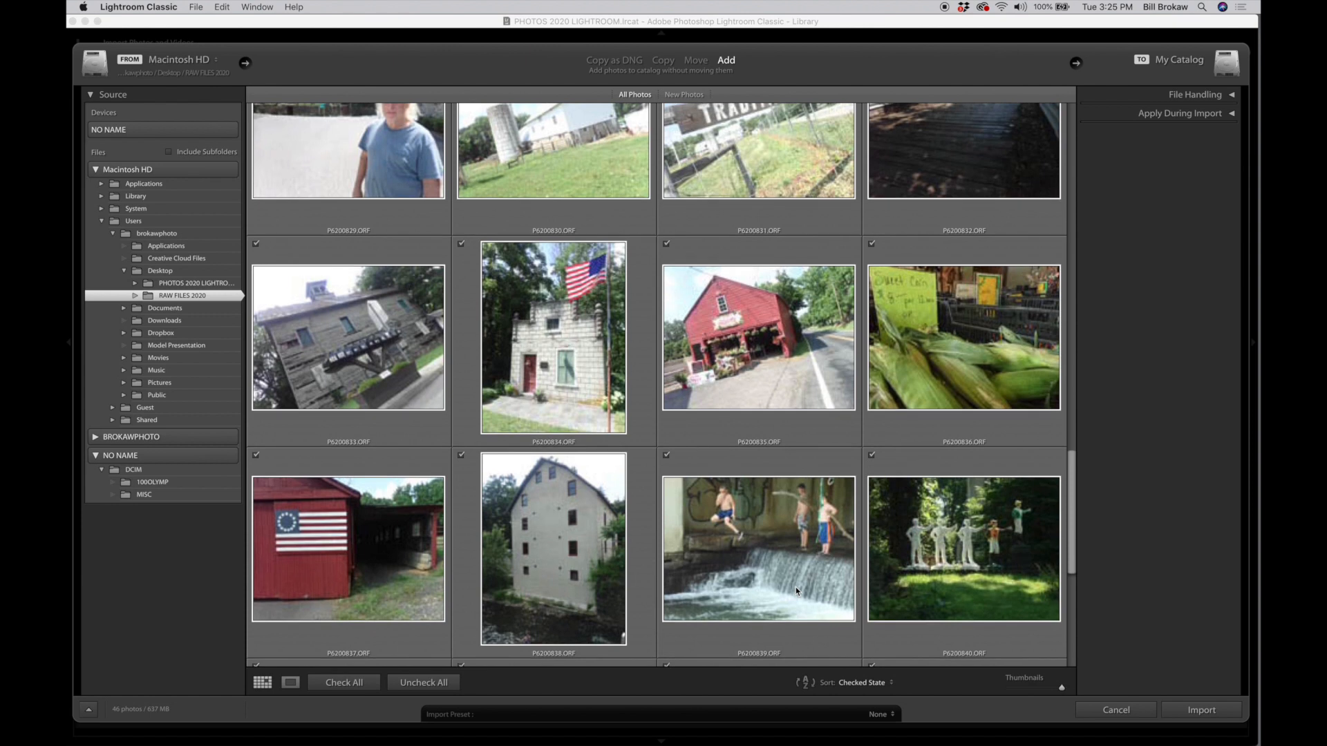
{"action": "scroll", "coordinate": [795, 587], "scroll_direction": "up", "scroll_amount": 8}
{"action": "scroll", "coordinate": [795, 587], "scroll_direction": "up", "scroll_amount": 3}
{"action": "scroll", "coordinate": [795, 587], "scroll_direction": "down", "scroll_amount": 4}
{"action": "scroll", "coordinate": [795, 587], "scroll_direction": "up", "scroll_amount": 1}
{"action": "scroll", "coordinate": [795, 587], "scroll_direction": "up", "scroll_amount": 5}
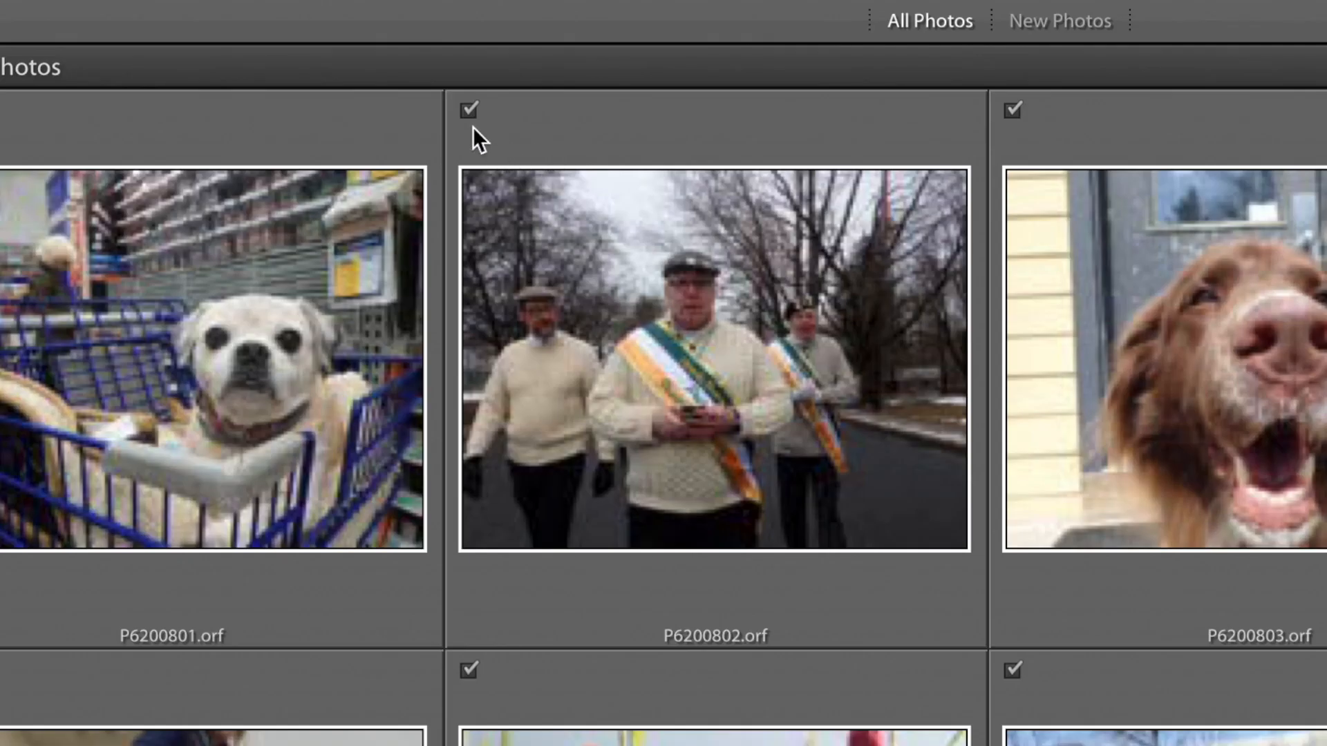
{"action": "left_click", "coordinate": [473, 116]}
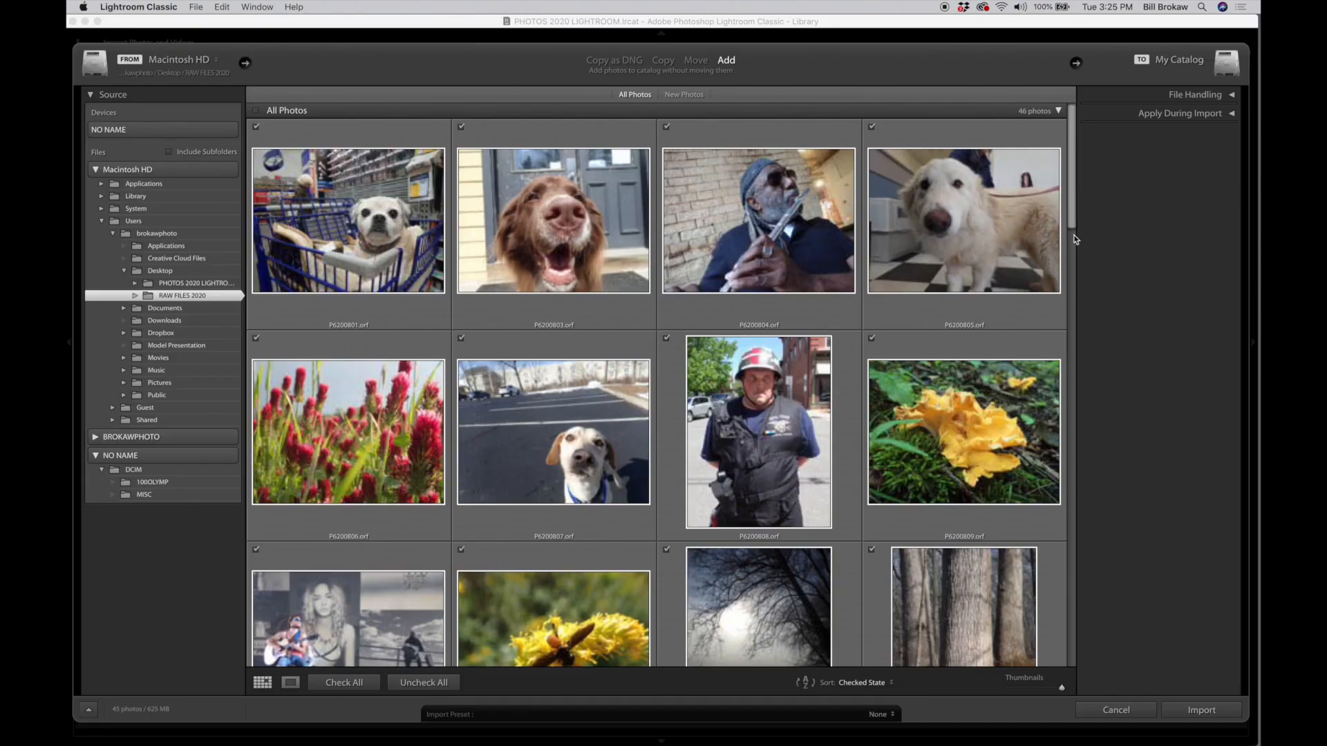
{"action": "left_click_drag", "start_coordinate": [1071, 235], "coordinate": [1072, 649]}
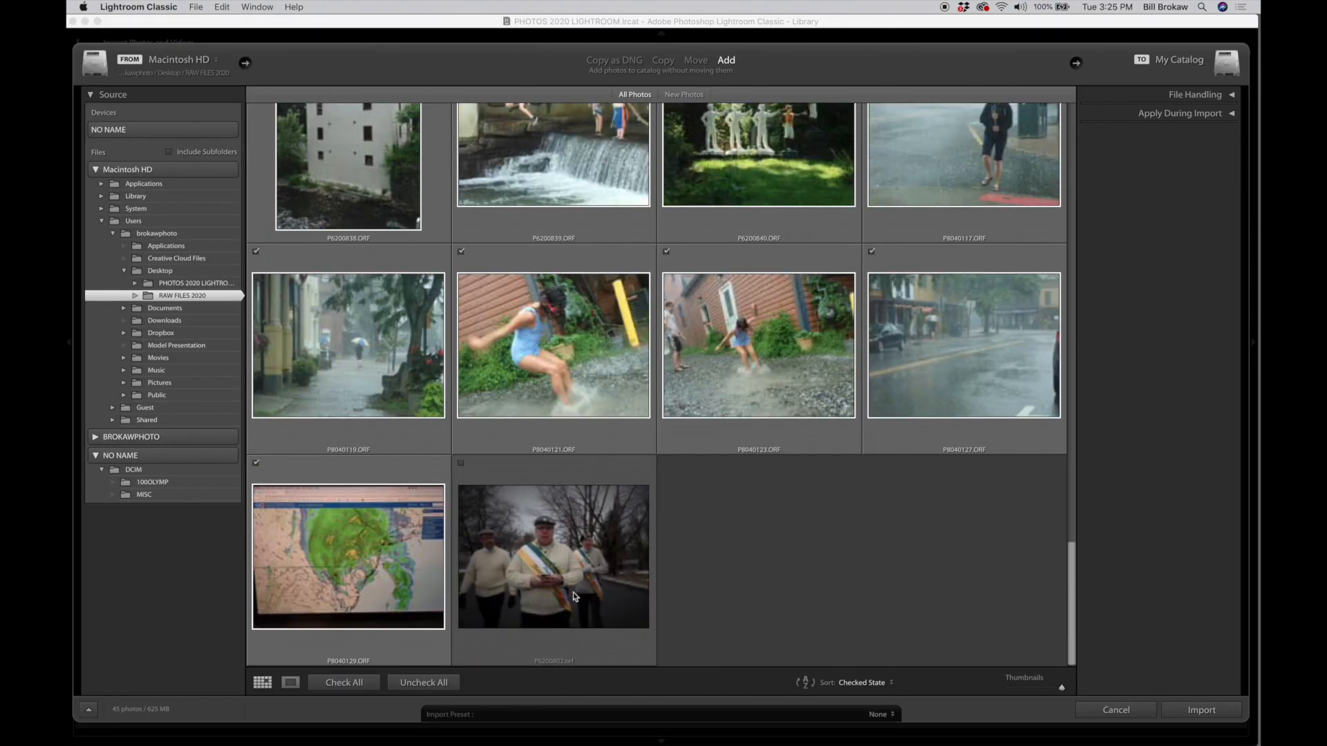
{"action": "left_click", "coordinate": [461, 463]}
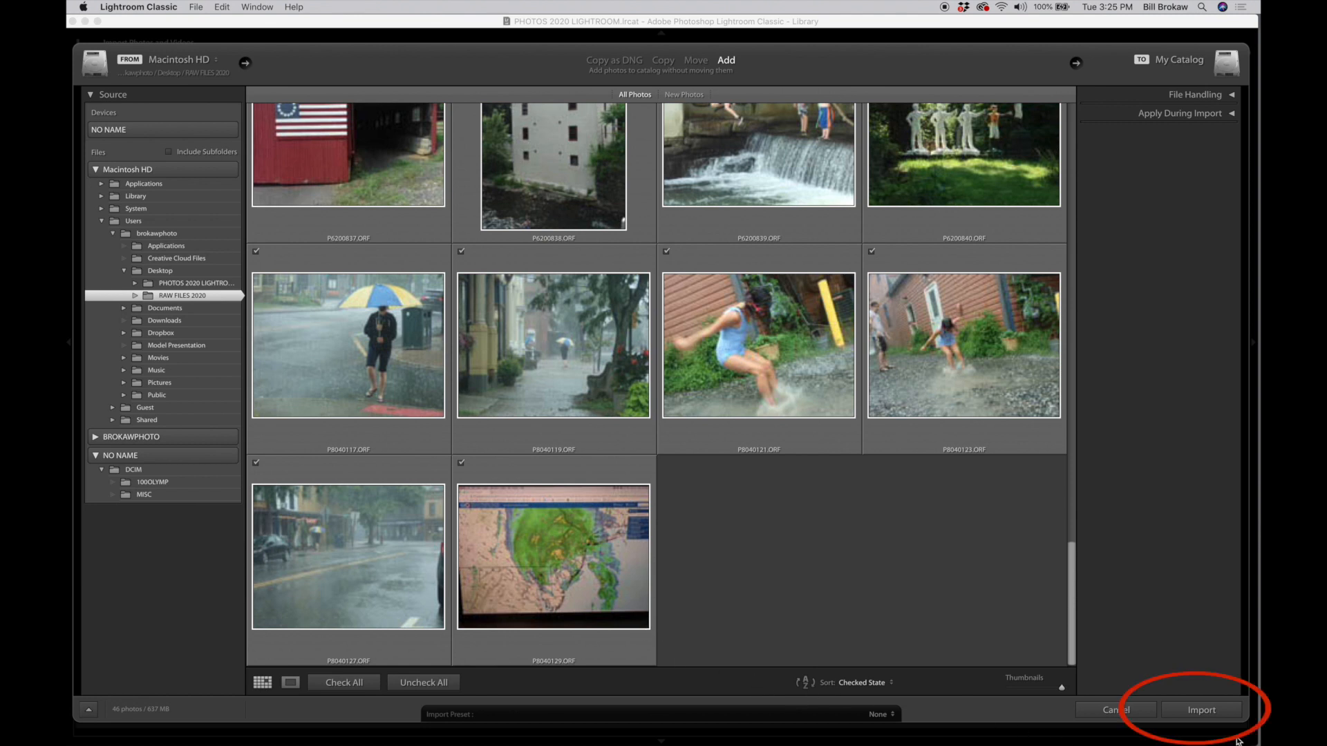
Import the checked RAW FILES 2020 photos into the catalog and enable address lookup
{"action": "left_click", "coordinate": [1201, 710]}
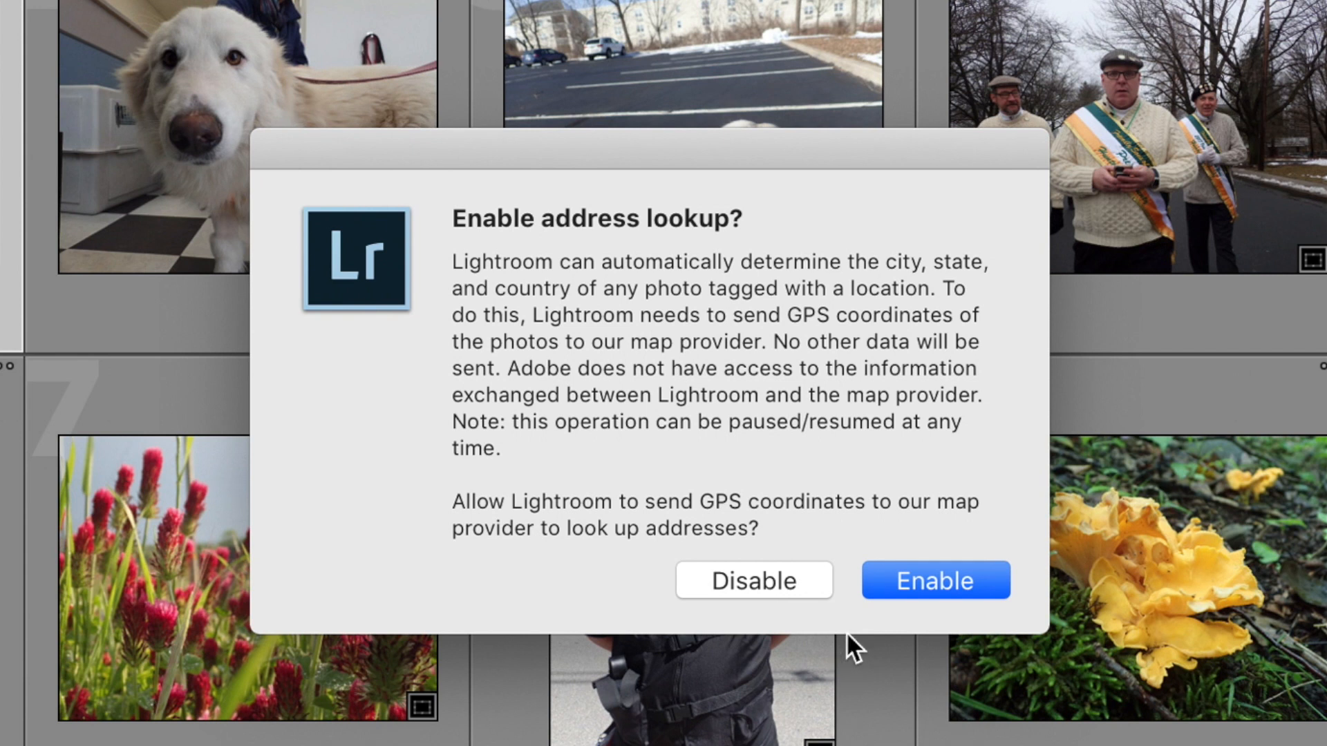
{"action": "left_click", "coordinate": [938, 575]}
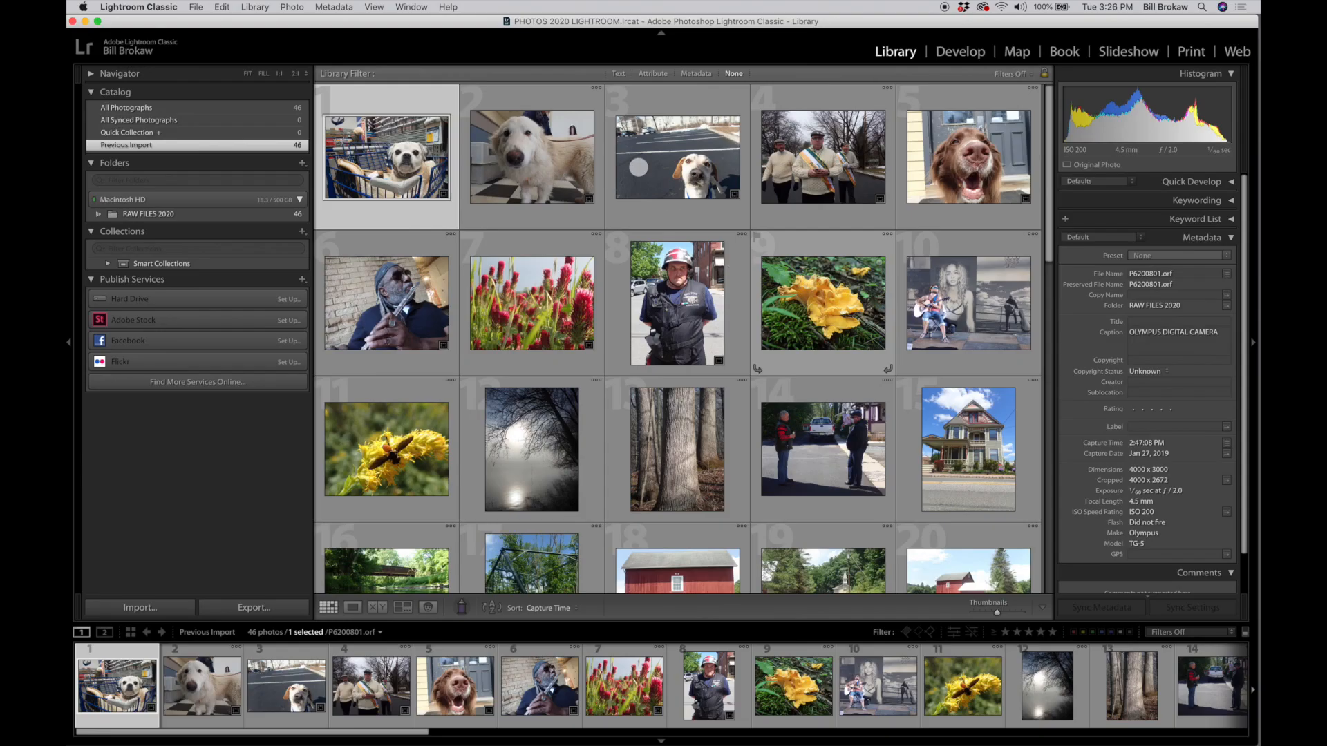
{"action": "left_click", "coordinate": [114, 49]}
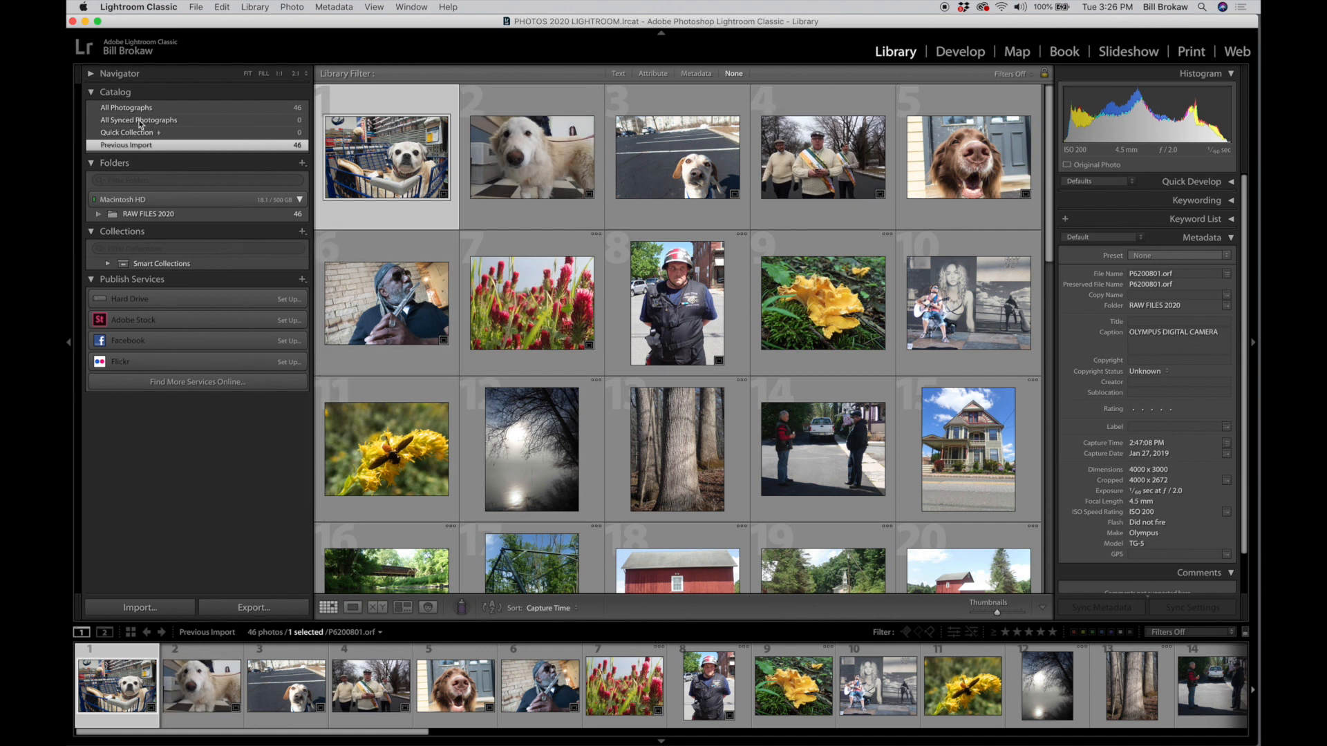
Show the Navigator preview, view the first photo in Loupe view and return to the thumbnail grid
{"action": "left_click", "coordinate": [91, 74]}
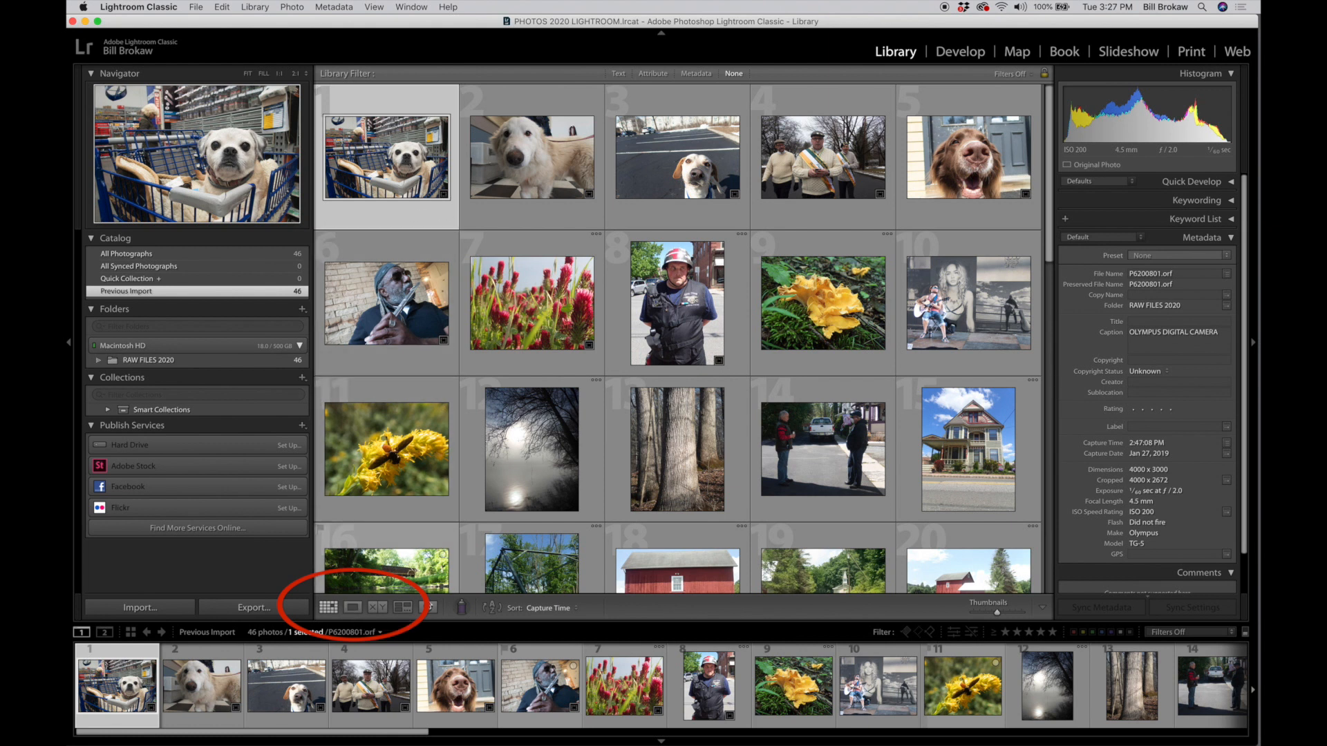
{"action": "left_click", "coordinate": [353, 608]}
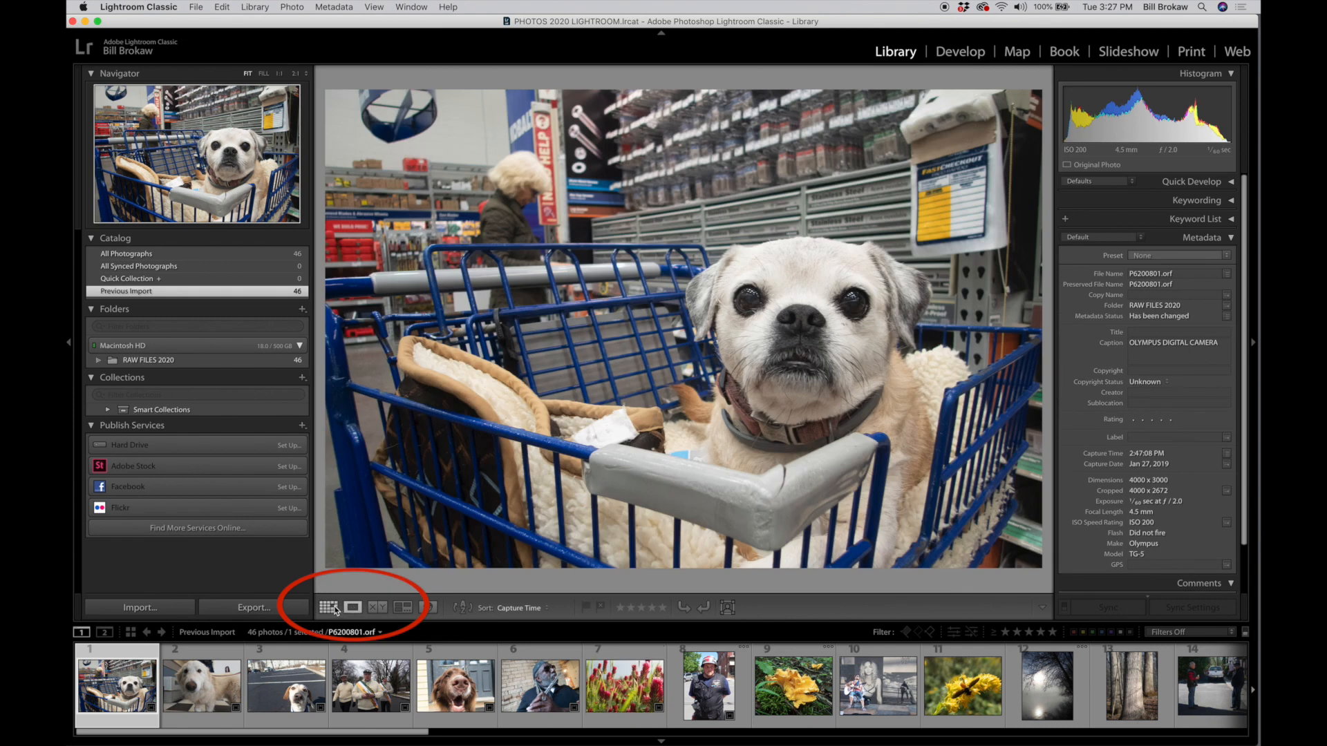
{"action": "left_click", "coordinate": [335, 611]}
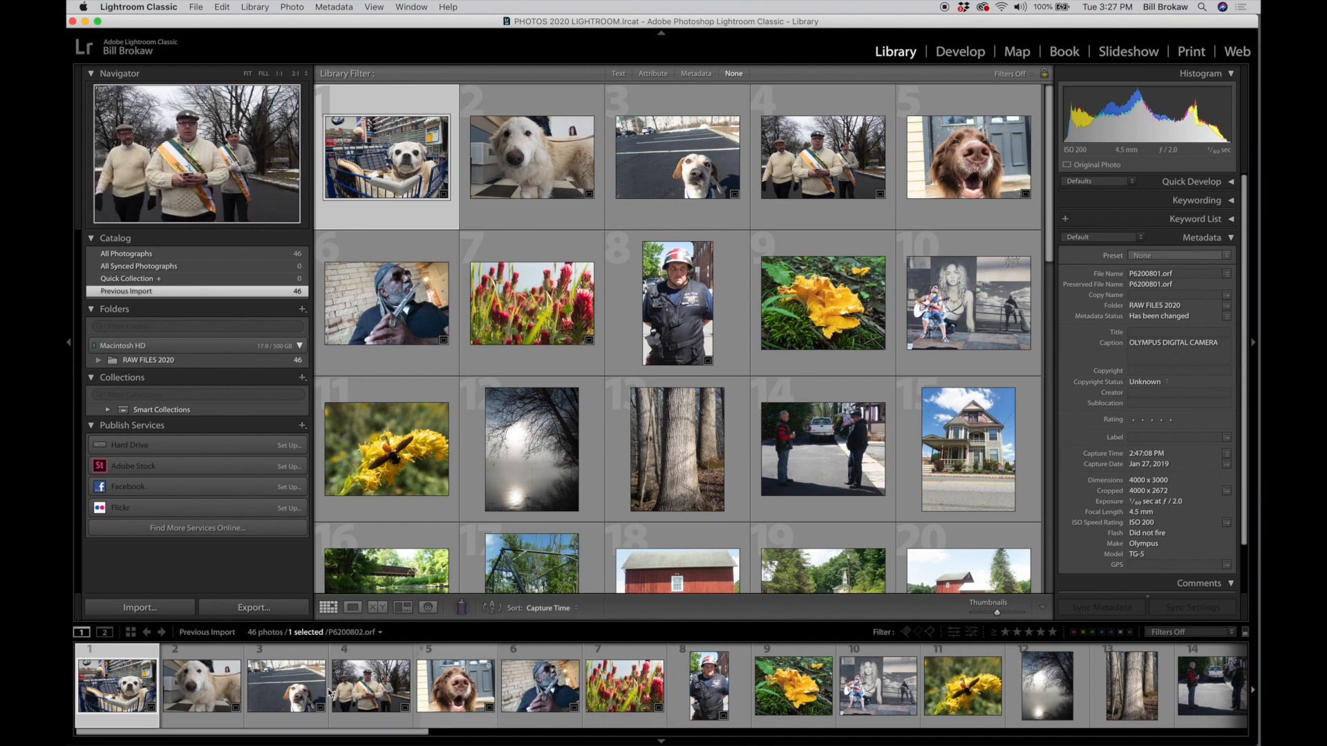
Select photos 2 through 5 one at a time in the filmstrip to preview each of them
{"action": "left_click", "coordinate": [208, 696]}
{"action": "left_click", "coordinate": [283, 693]}
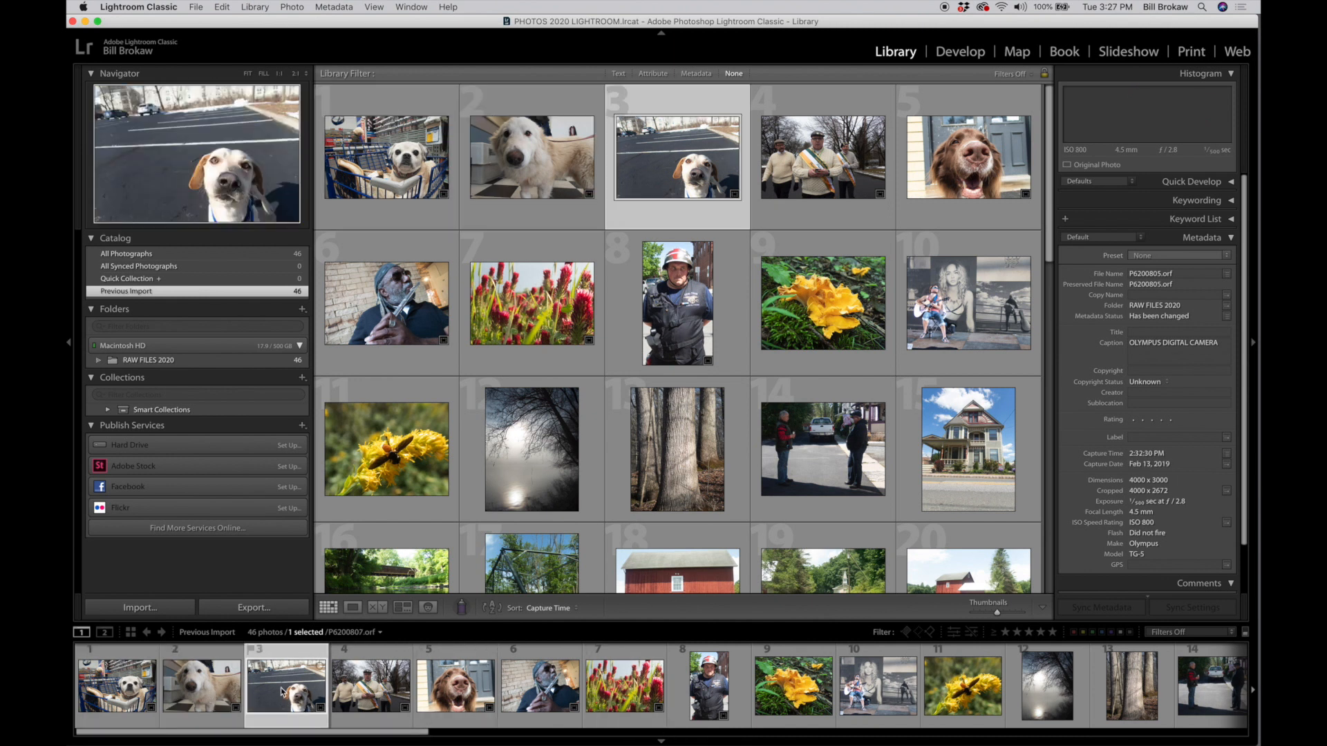
{"action": "left_click", "coordinate": [369, 694]}
{"action": "left_click", "coordinate": [456, 687]}
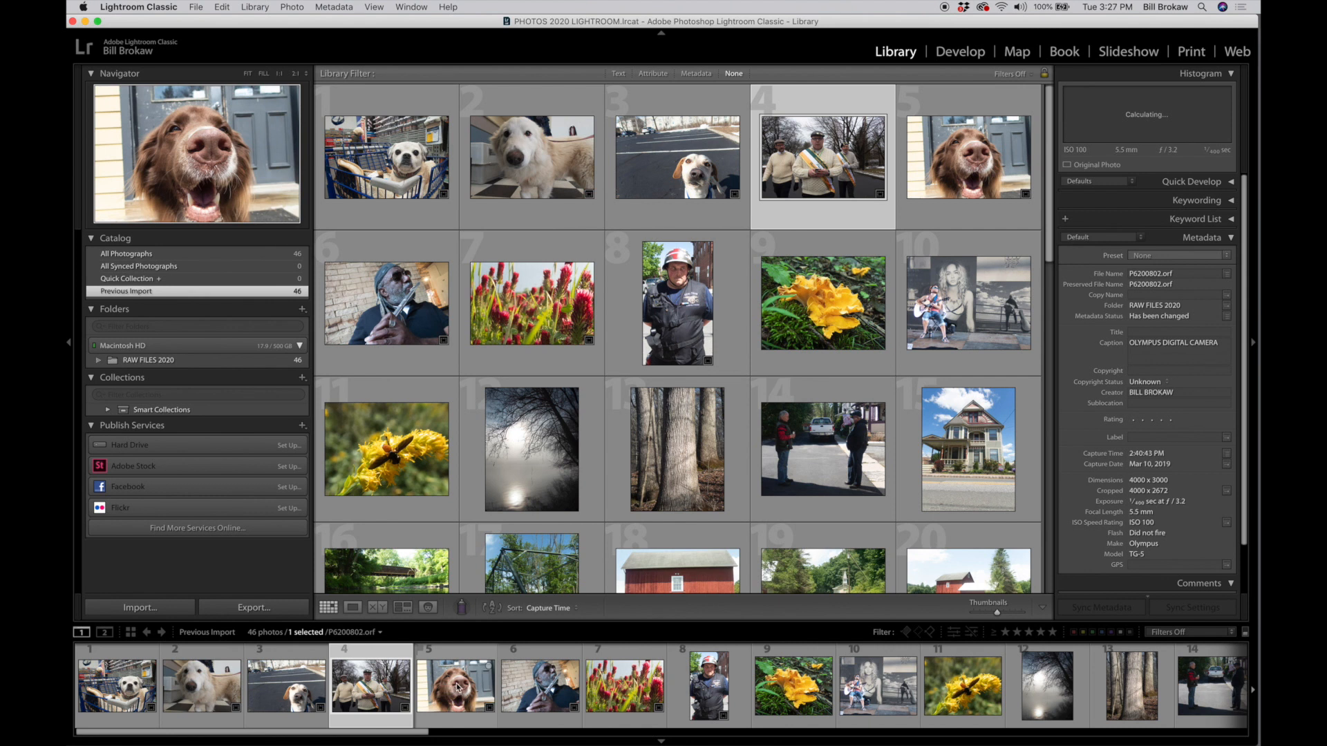
View photos 5 through 8 enlarged in Loupe view one at a time and return to the thumbnail grid
{"action": "left_click", "coordinate": [353, 608]}
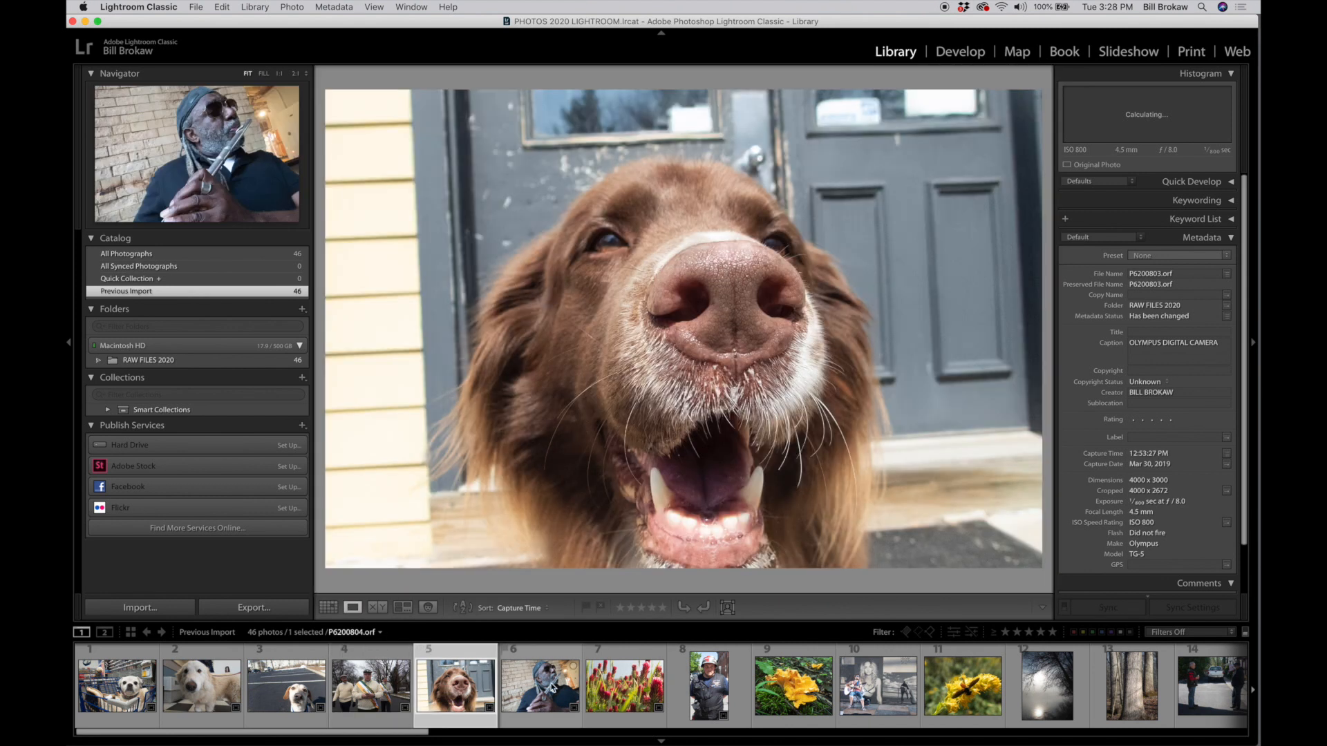
{"action": "left_click", "coordinate": [552, 689]}
{"action": "left_click", "coordinate": [624, 691]}
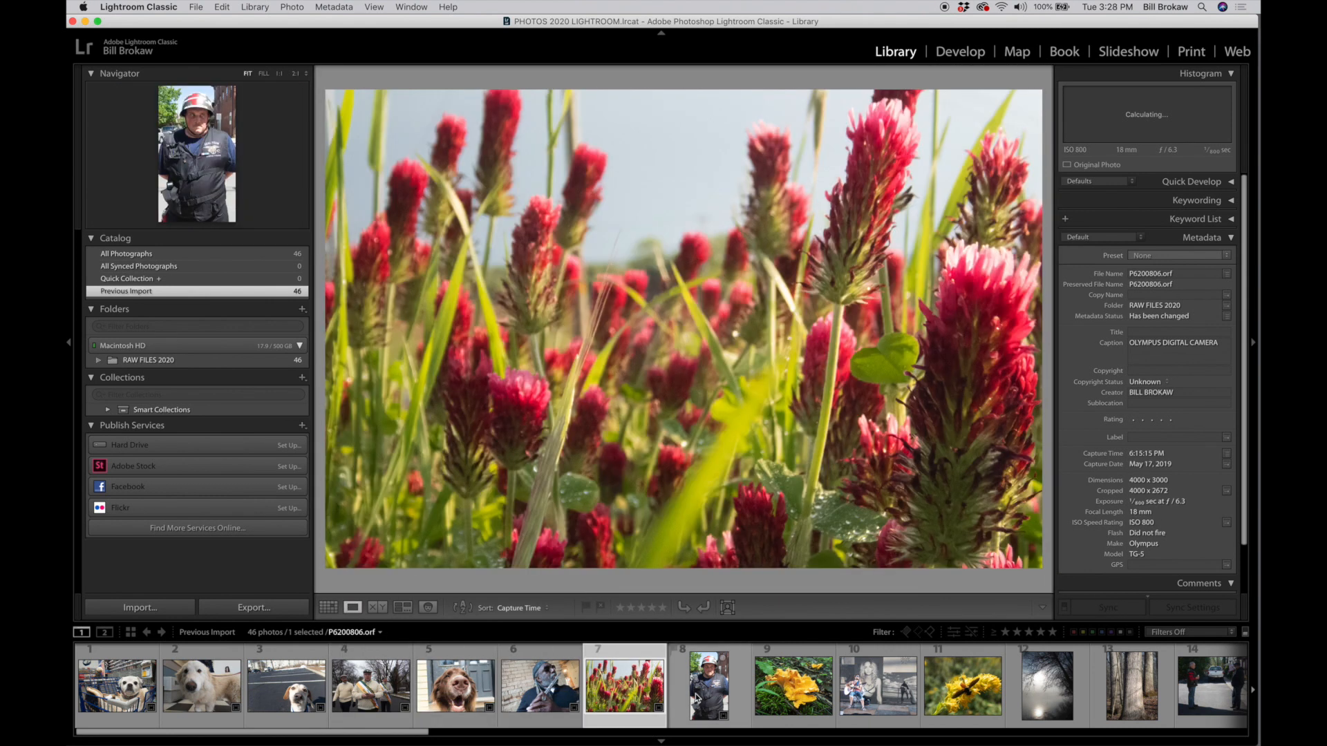
{"action": "left_click", "coordinate": [708, 686]}
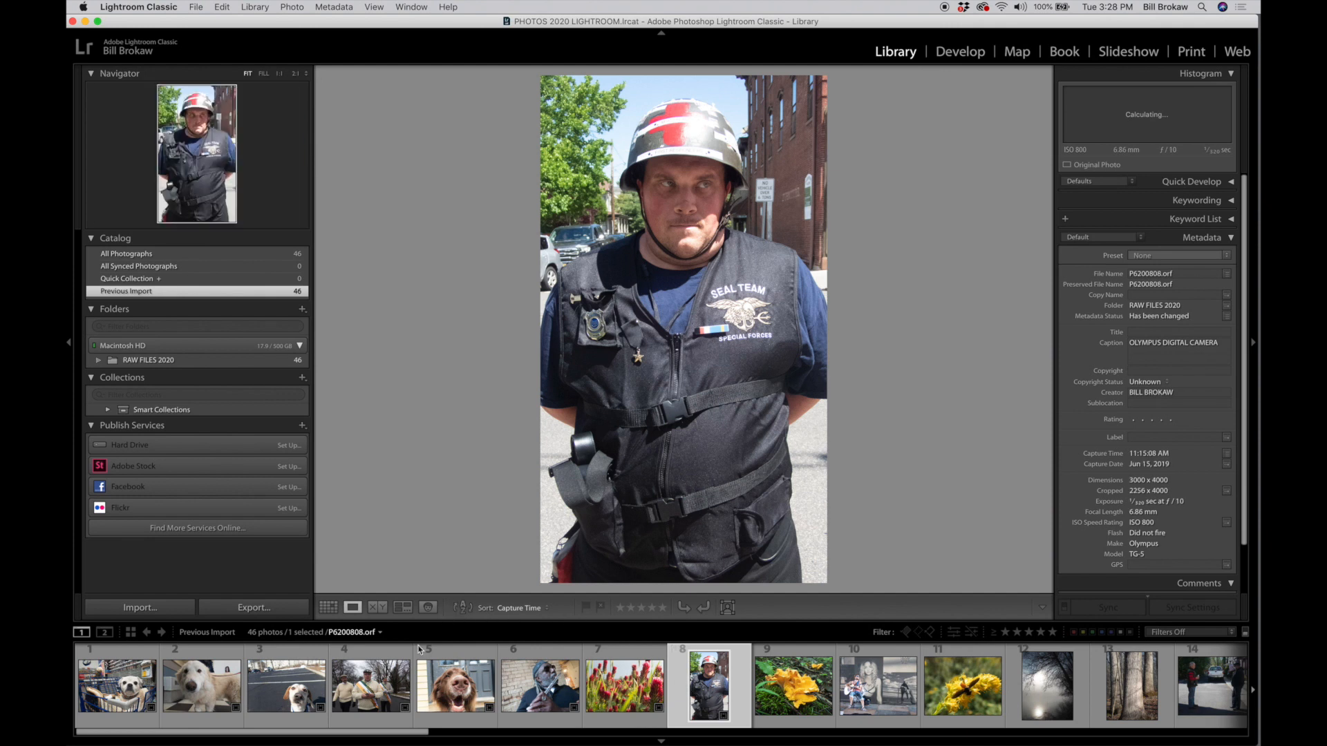
{"action": "left_click", "coordinate": [330, 608]}
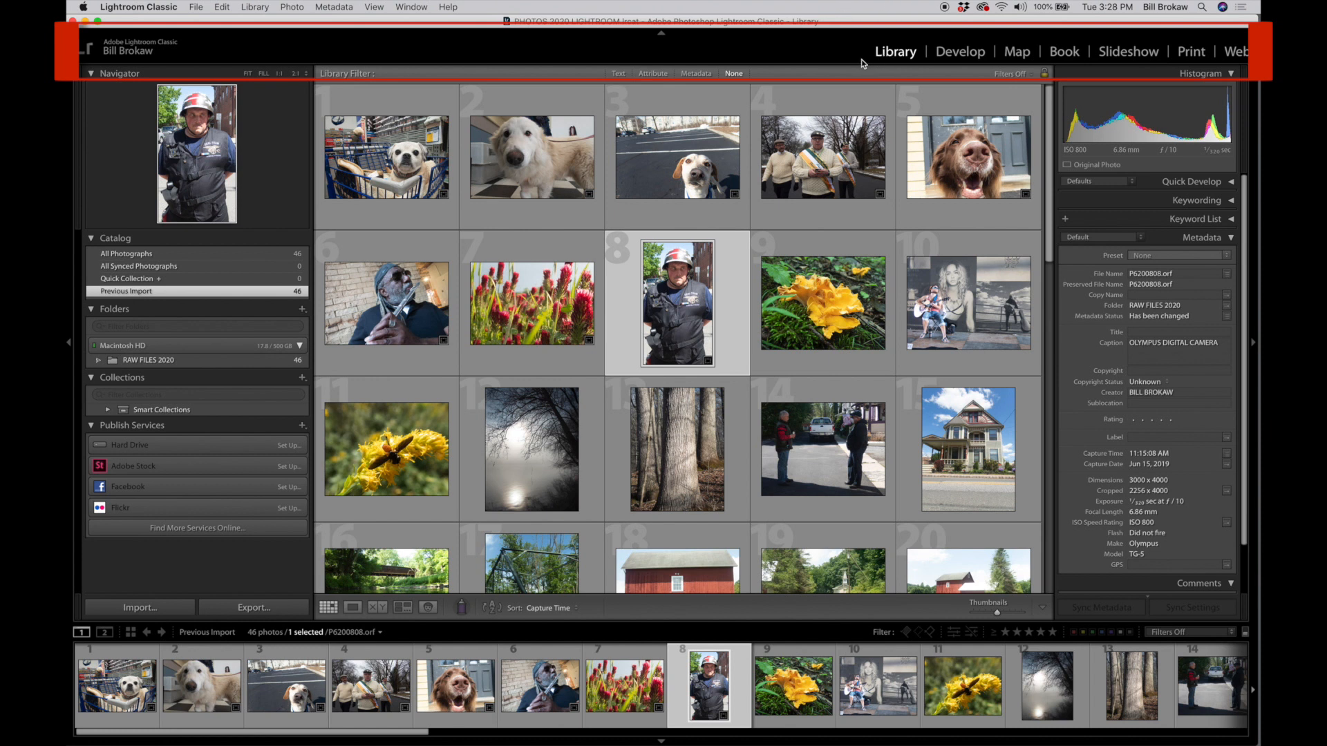
Look at the selected photo in the Develop module, and display the photo locations in the Map module in Satellite style
{"action": "left_click", "coordinate": [960, 54]}
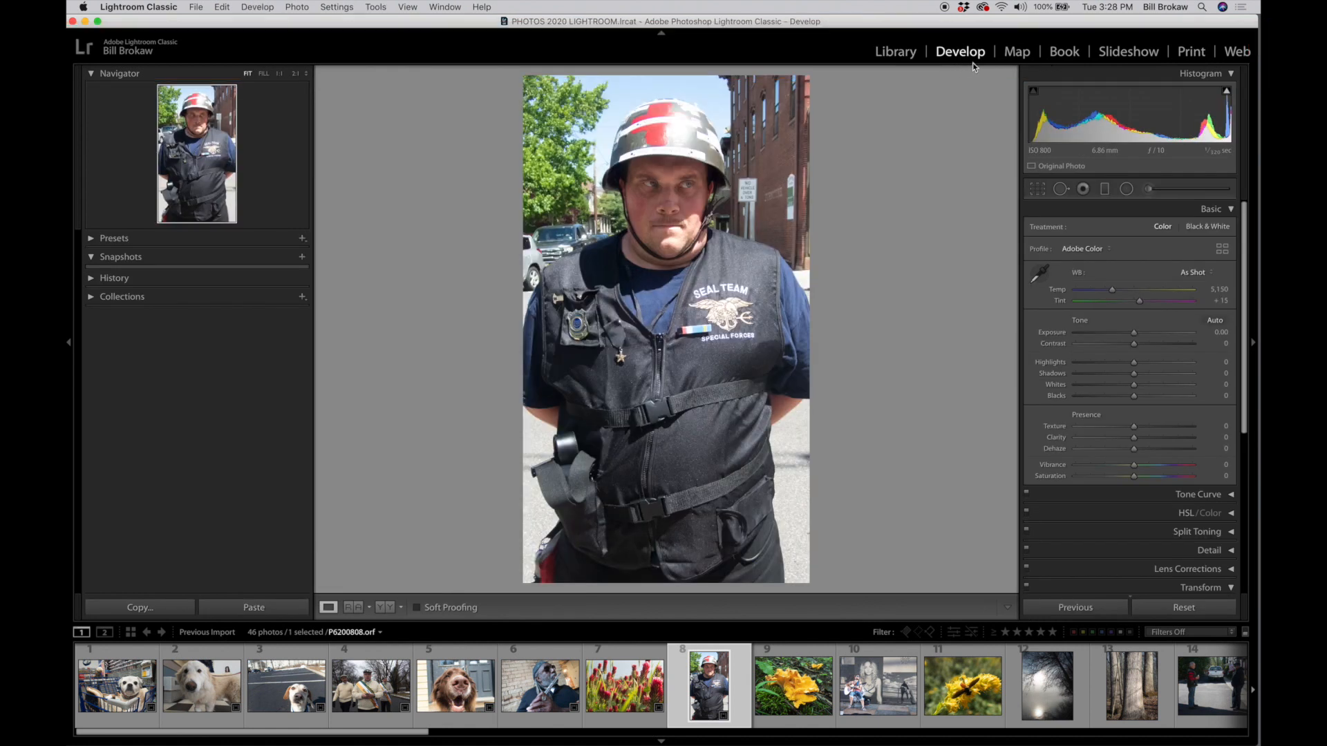
{"action": "left_click", "coordinate": [1017, 53]}
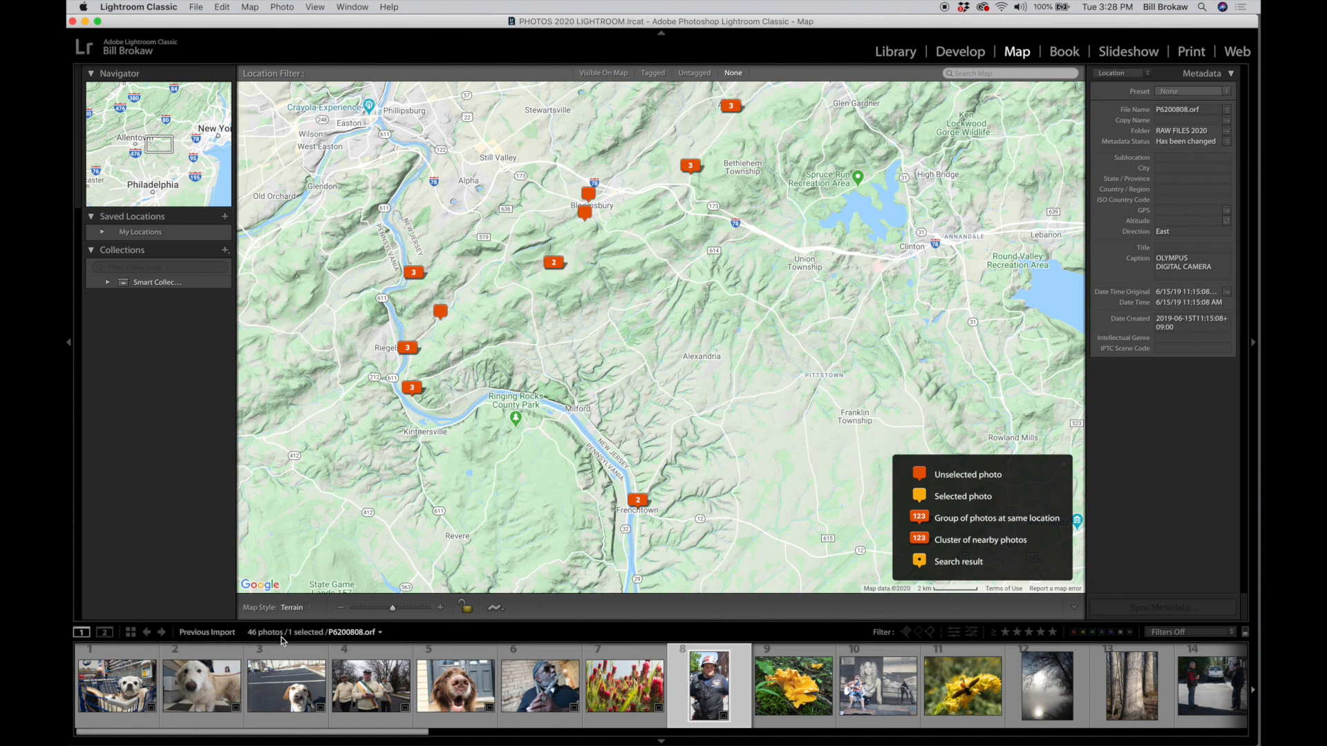
{"action": "left_click", "coordinate": [311, 609]}
{"action": "left_click", "coordinate": [311, 588]}
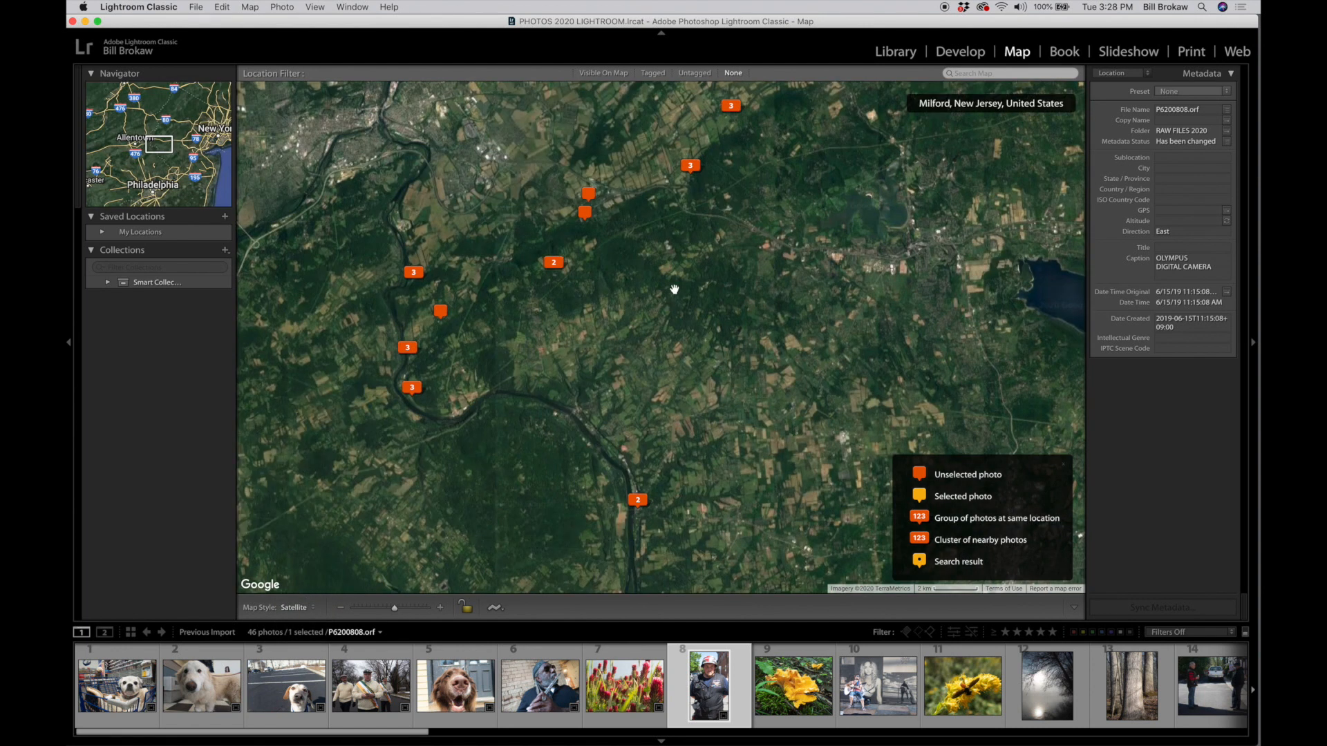
Open the Book module and look through the automatically laid-out book pages
{"action": "left_click", "coordinate": [1064, 52]}
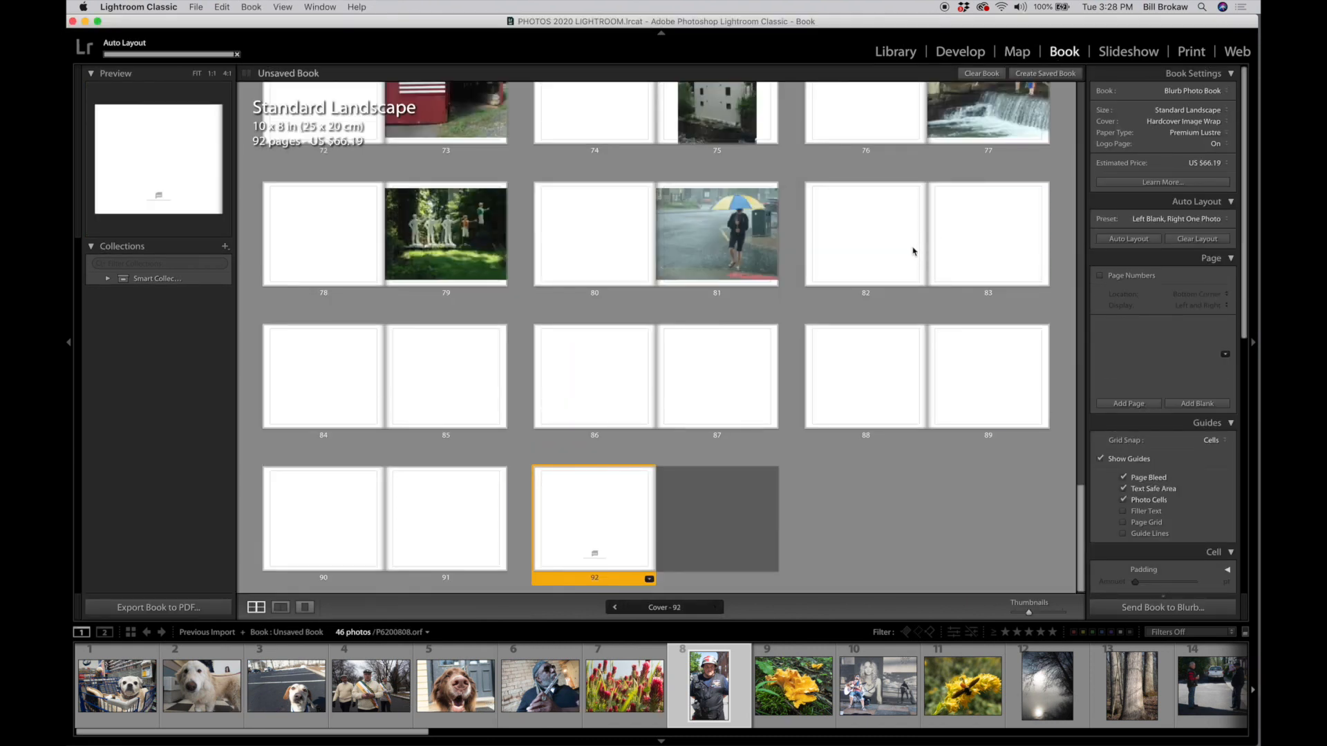
{"action": "scroll", "coordinate": [767, 301], "scroll_direction": "up", "scroll_amount": 5}
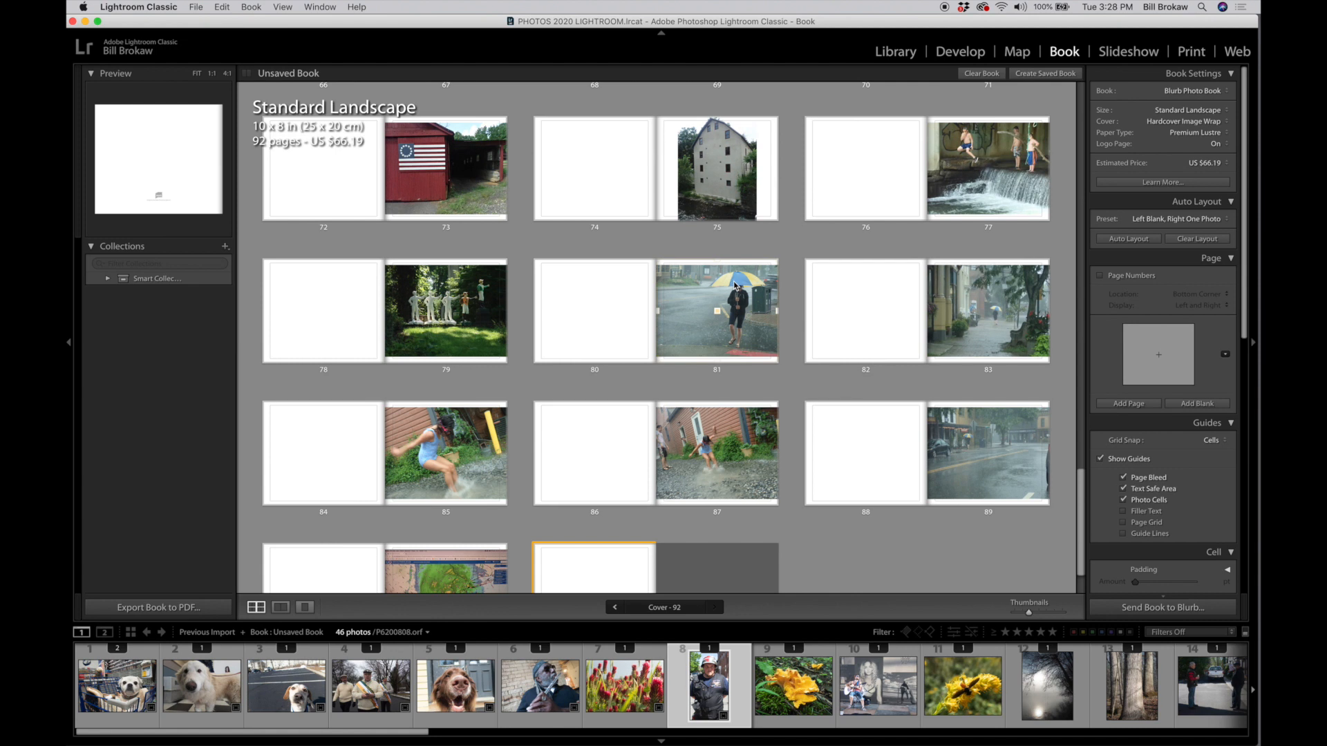
{"action": "scroll", "coordinate": [734, 283], "scroll_direction": "up", "scroll_amount": 6}
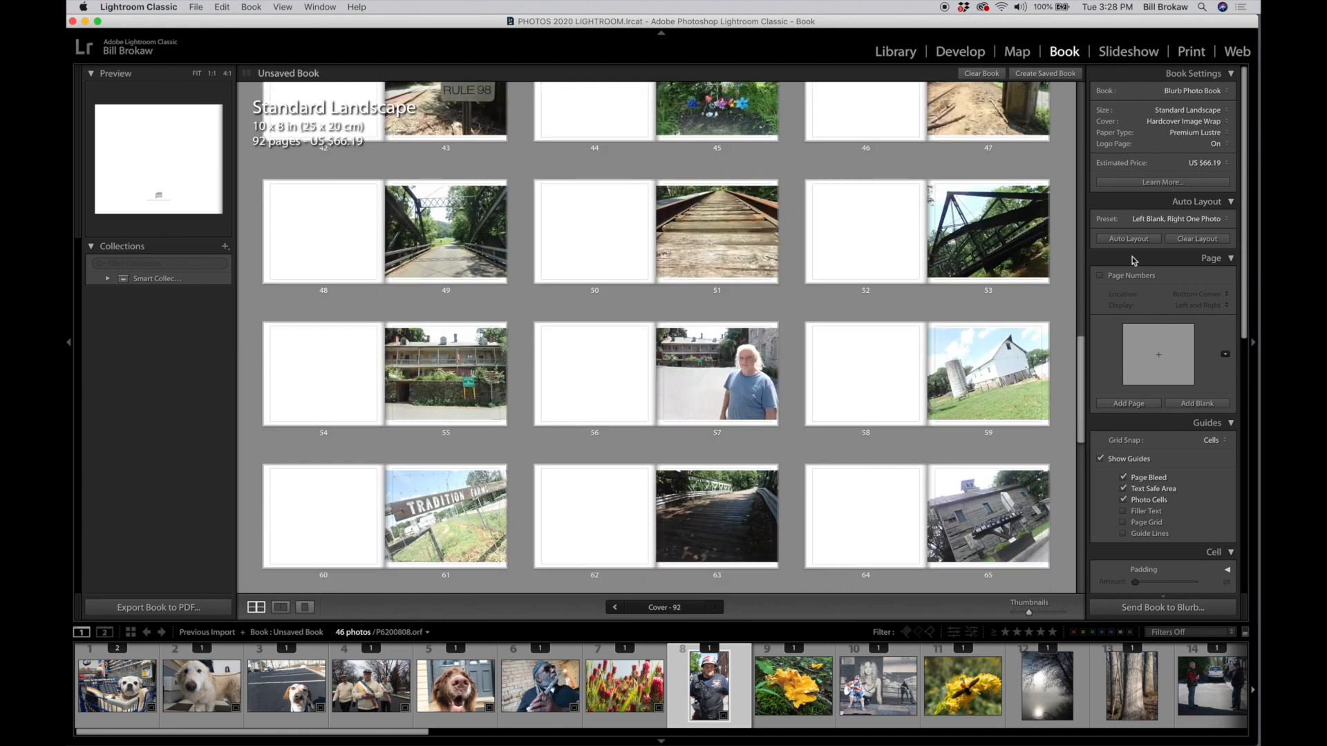
Open the Slideshow module, advance one slide to photo 9 and go back two slides to photo 7
{"action": "left_click", "coordinate": [1126, 52]}
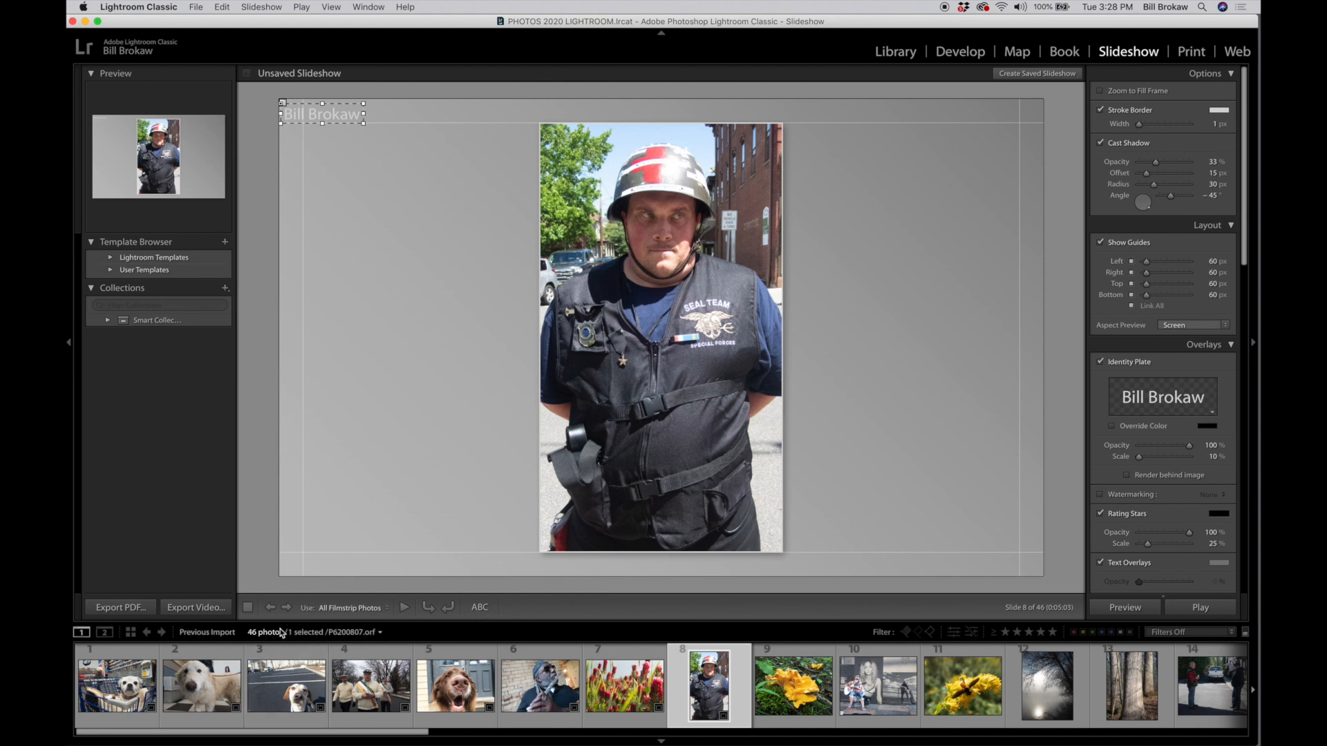
{"action": "left_click", "coordinate": [287, 607]}
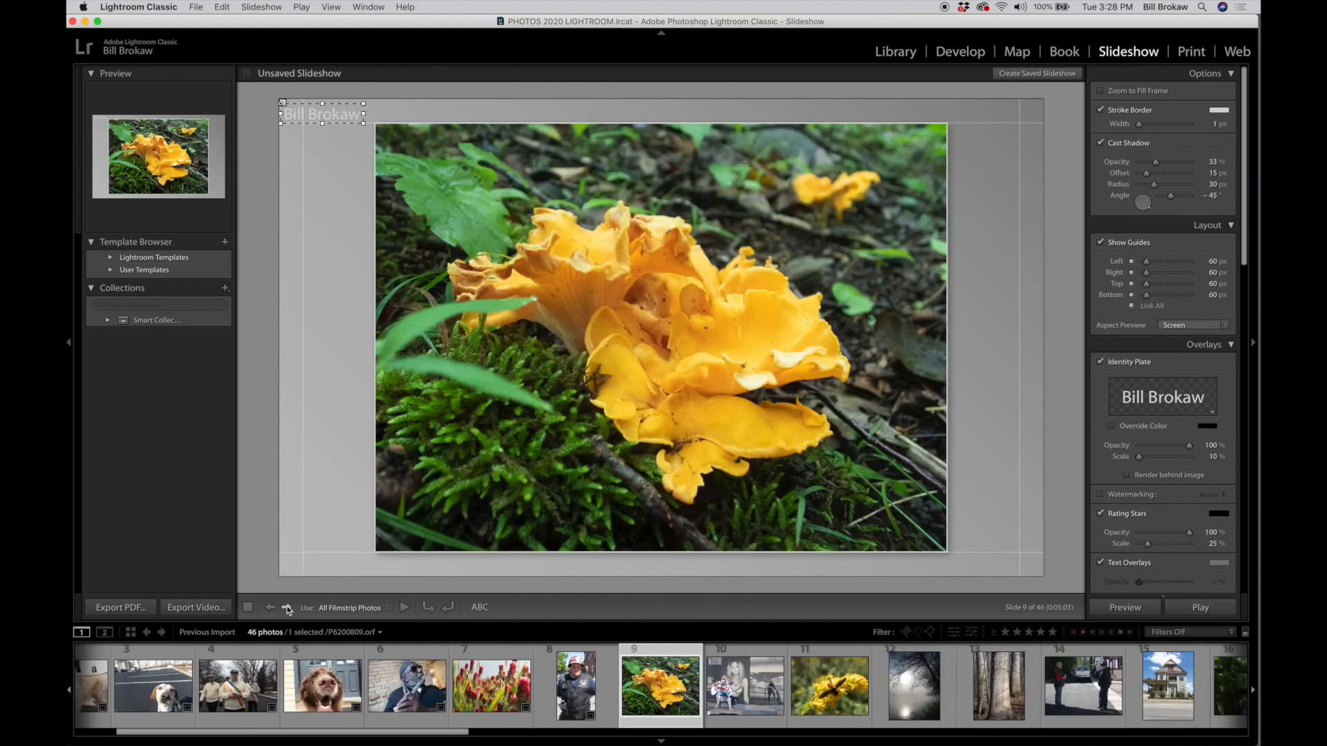
{"action": "left_click", "coordinate": [272, 609]}
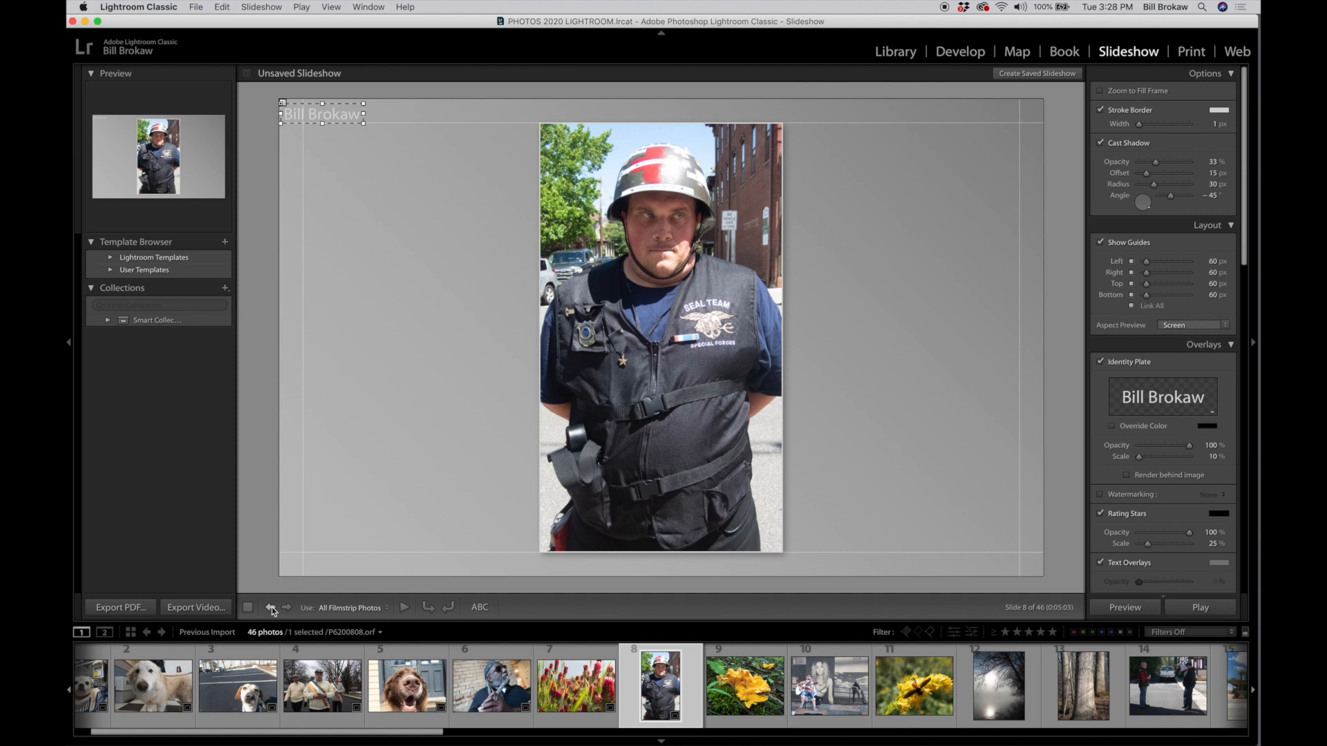
{"action": "left_click", "coordinate": [273, 608]}
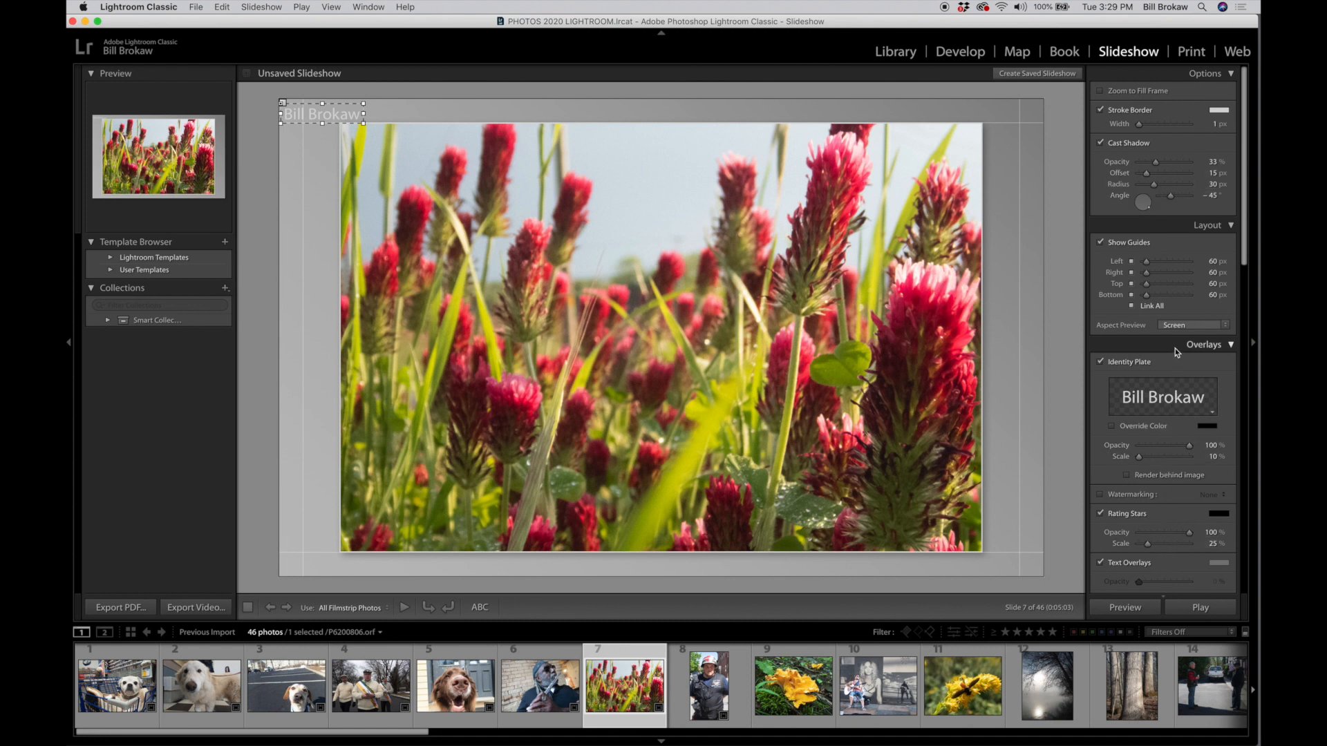
Set up a contact sheet with 5 rows and 6 columns in the Print module and fill it with photos 7 through 46
{"action": "left_click", "coordinate": [1191, 51]}
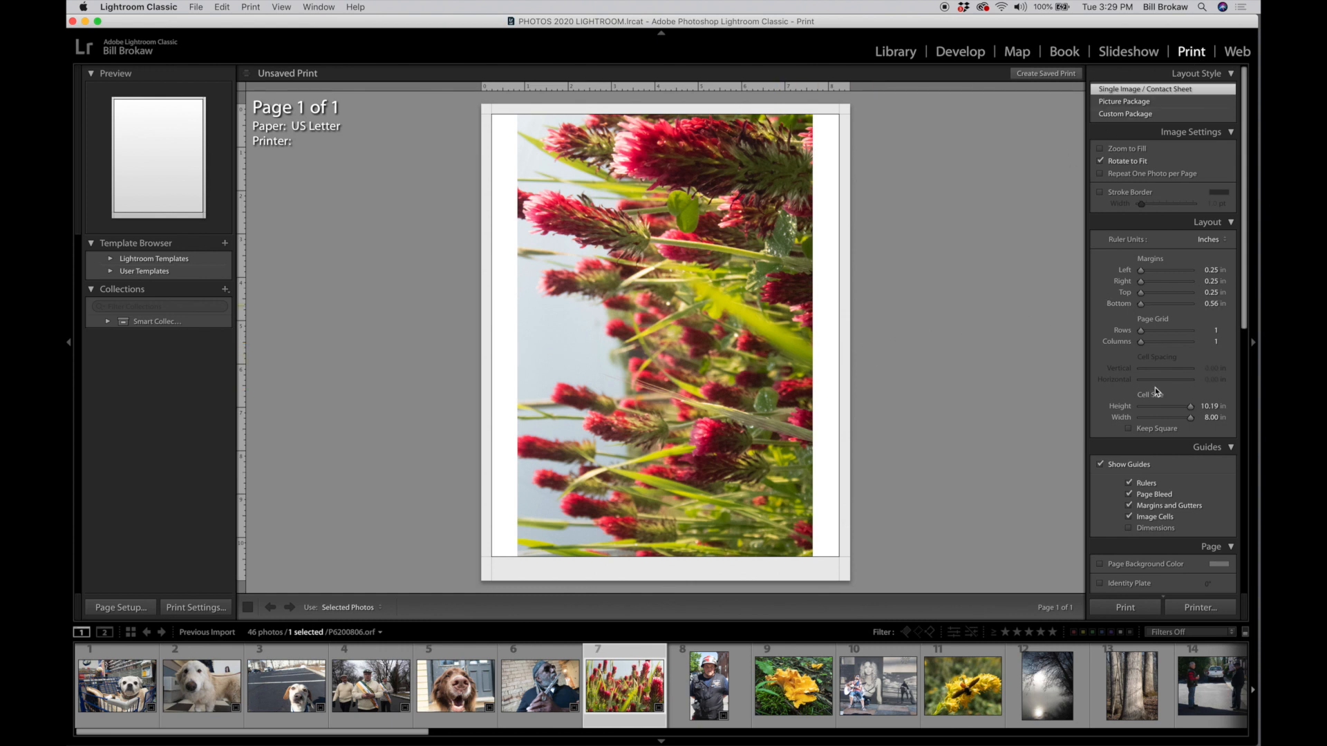
{"action": "left_click_drag", "start_coordinate": [1141, 331], "coordinate": [1157, 342]}
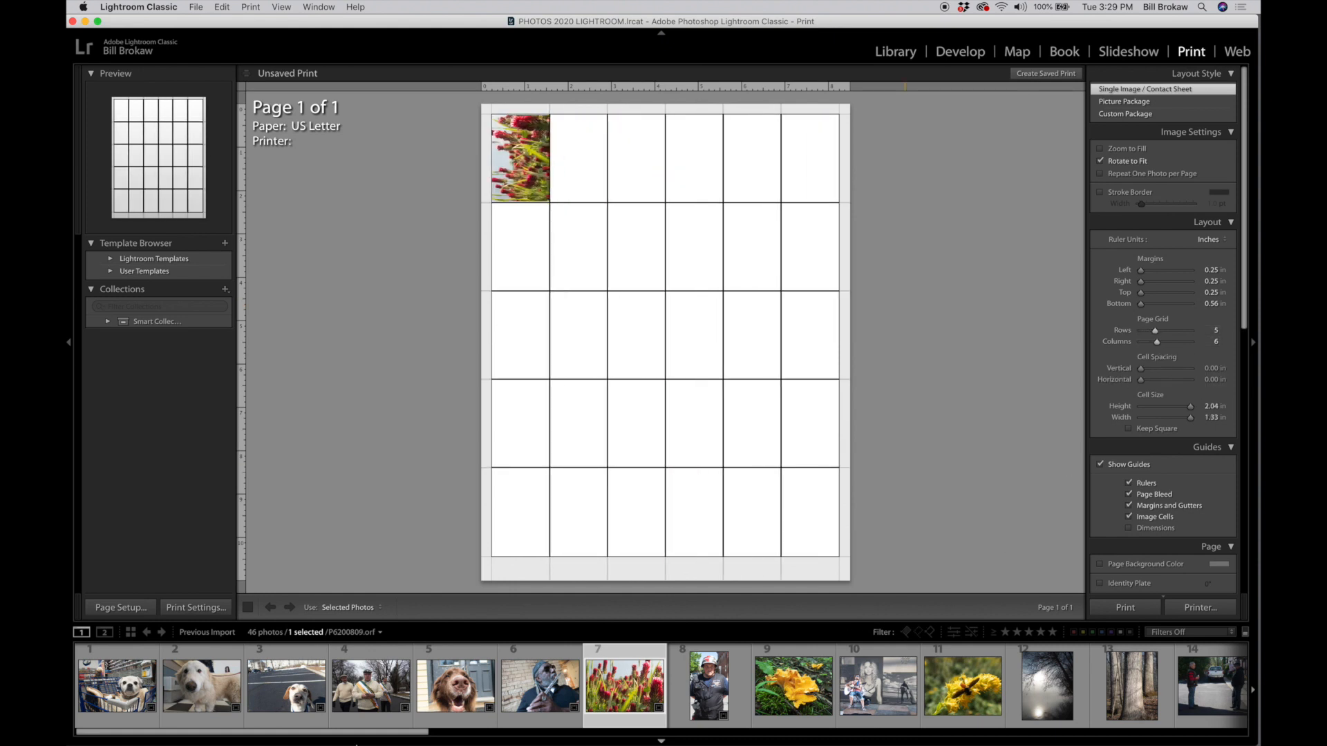
{"action": "left_click", "coordinate": [107, 699], "text": "shift"}
{"action": "left_click_drag", "start_coordinate": [298, 743], "coordinate": [1221, 744]}
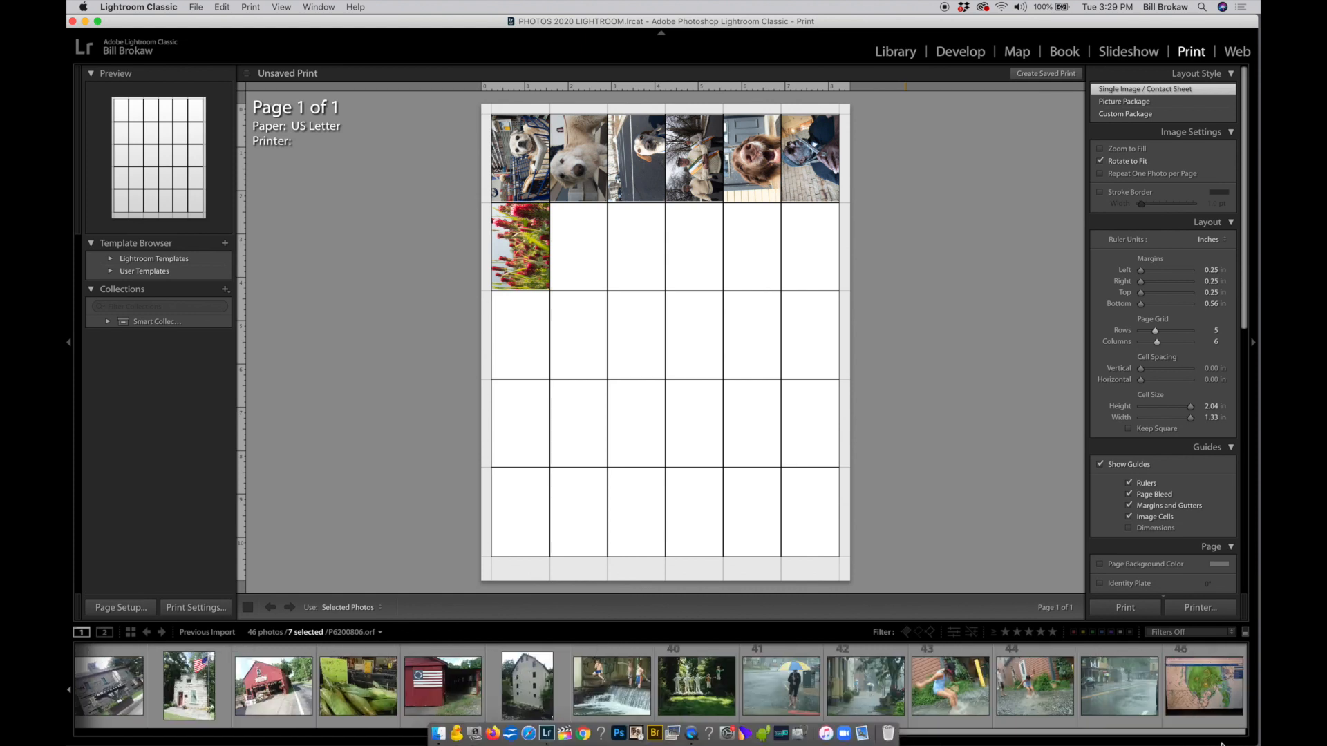
{"action": "left_click", "coordinate": [1186, 684], "text": "shift"}
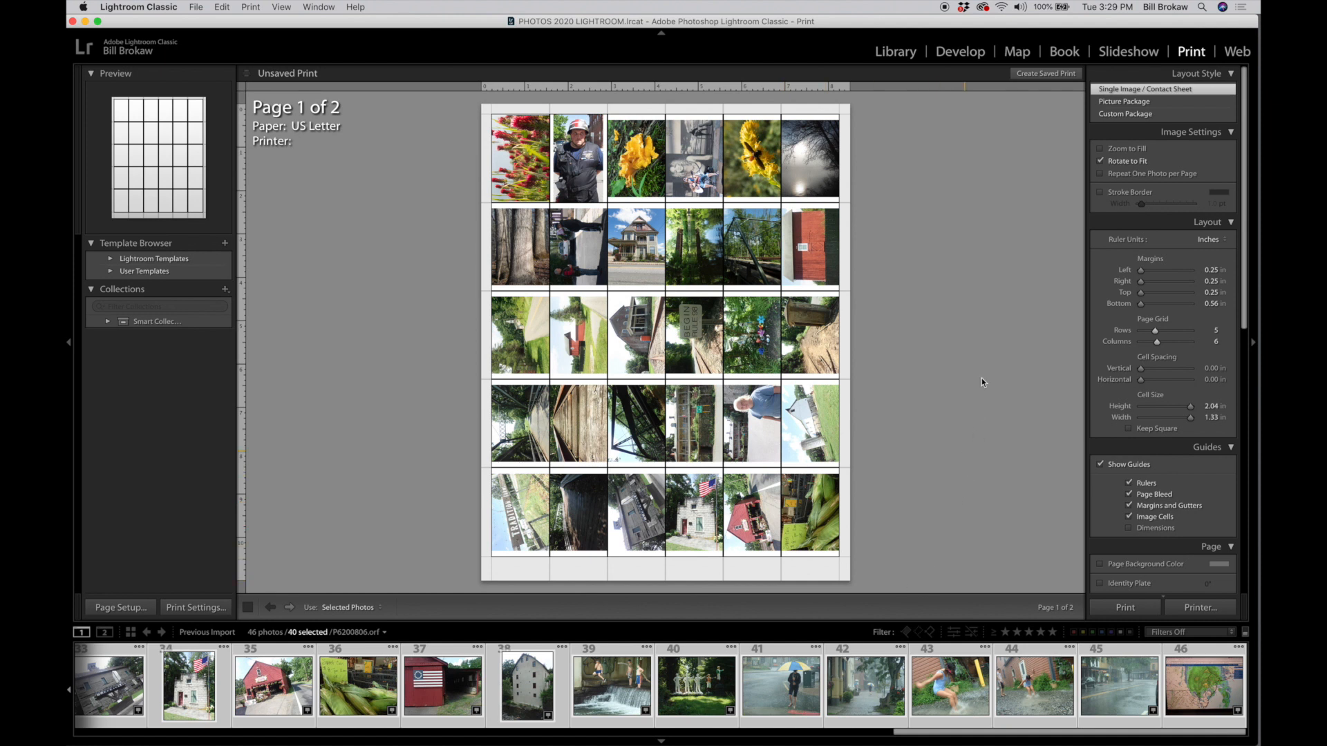
Open the Web module, view pages 2 and 3 of the Classic Gallery and enlarge the photo of the flower memorial
{"action": "left_click", "coordinate": [1235, 54]}
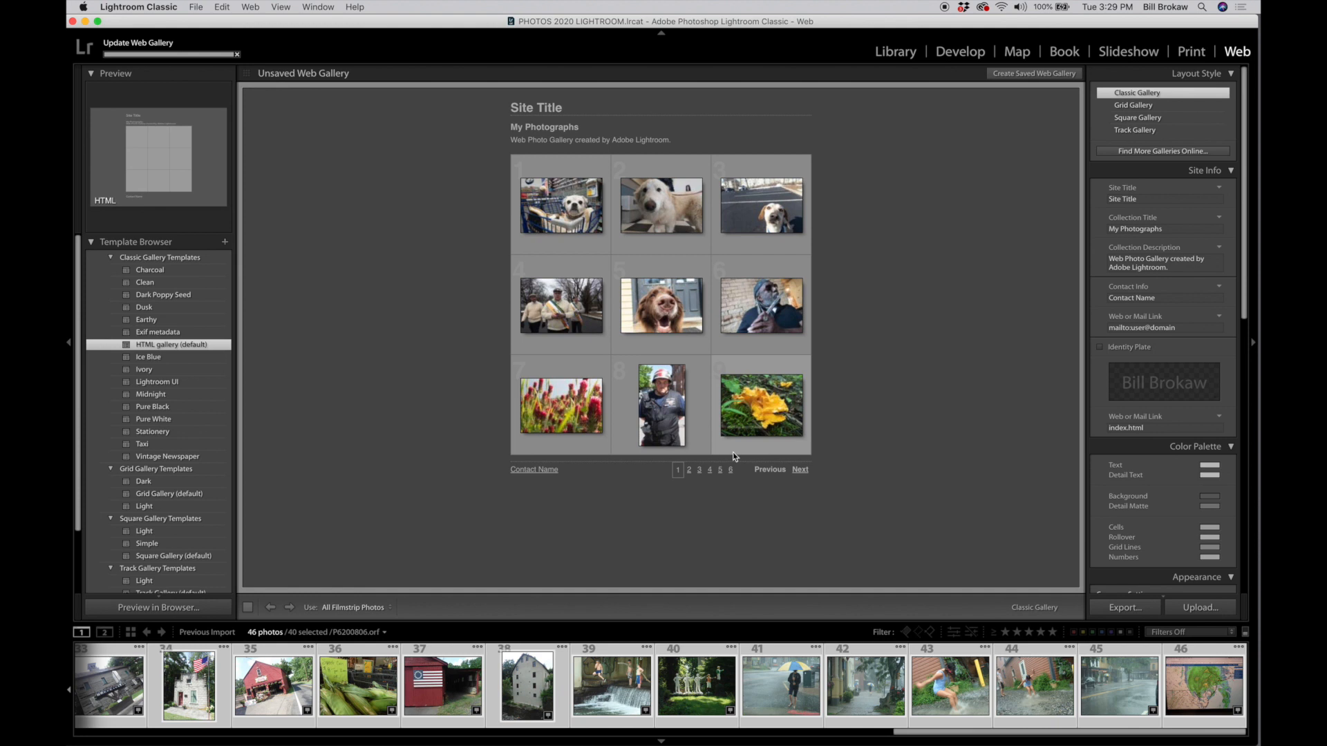
{"action": "left_click", "coordinate": [690, 473]}
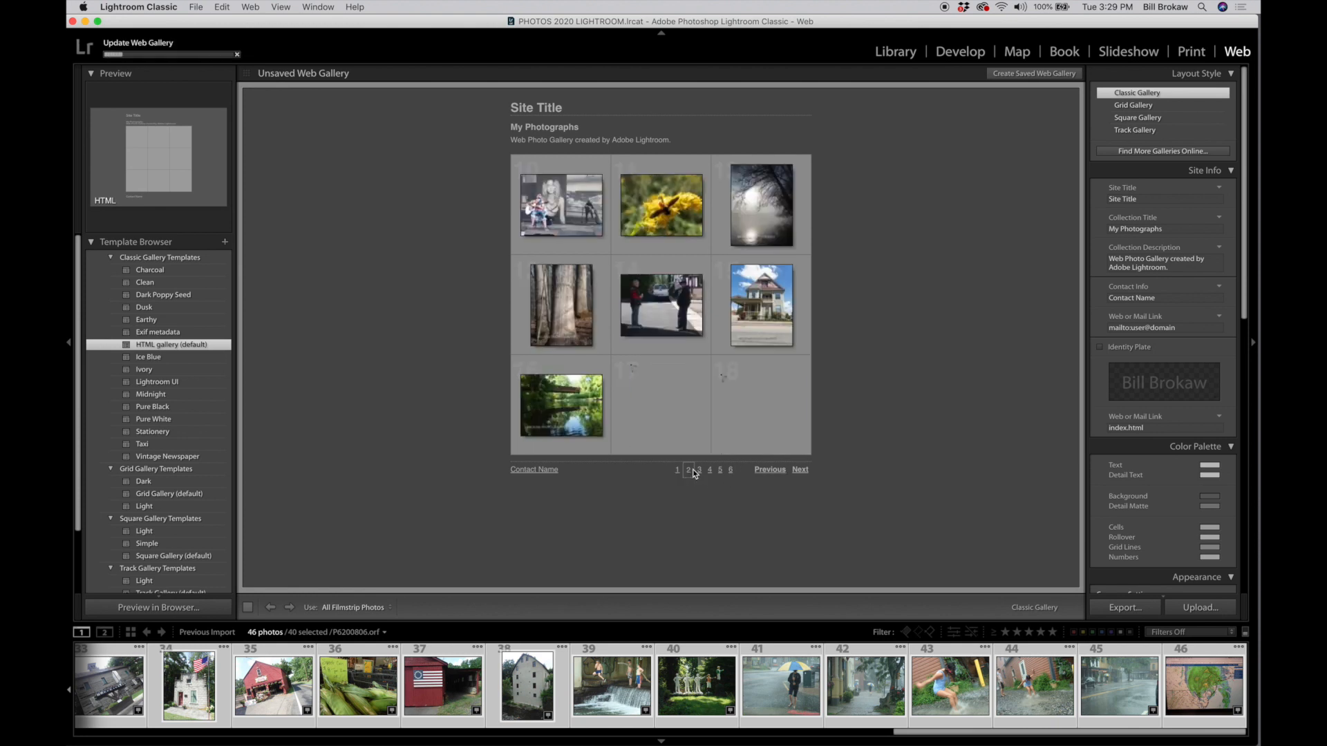
{"action": "left_click", "coordinate": [699, 472]}
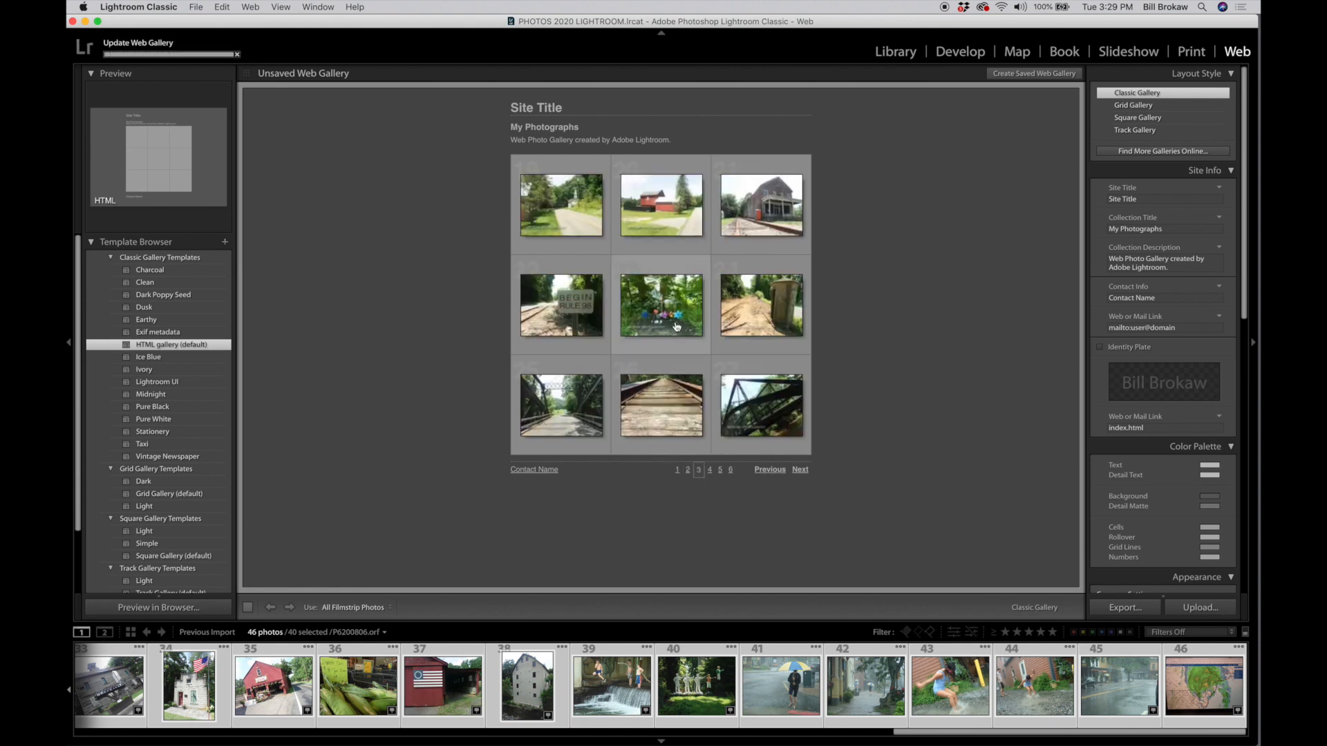
{"action": "left_click", "coordinate": [675, 325]}
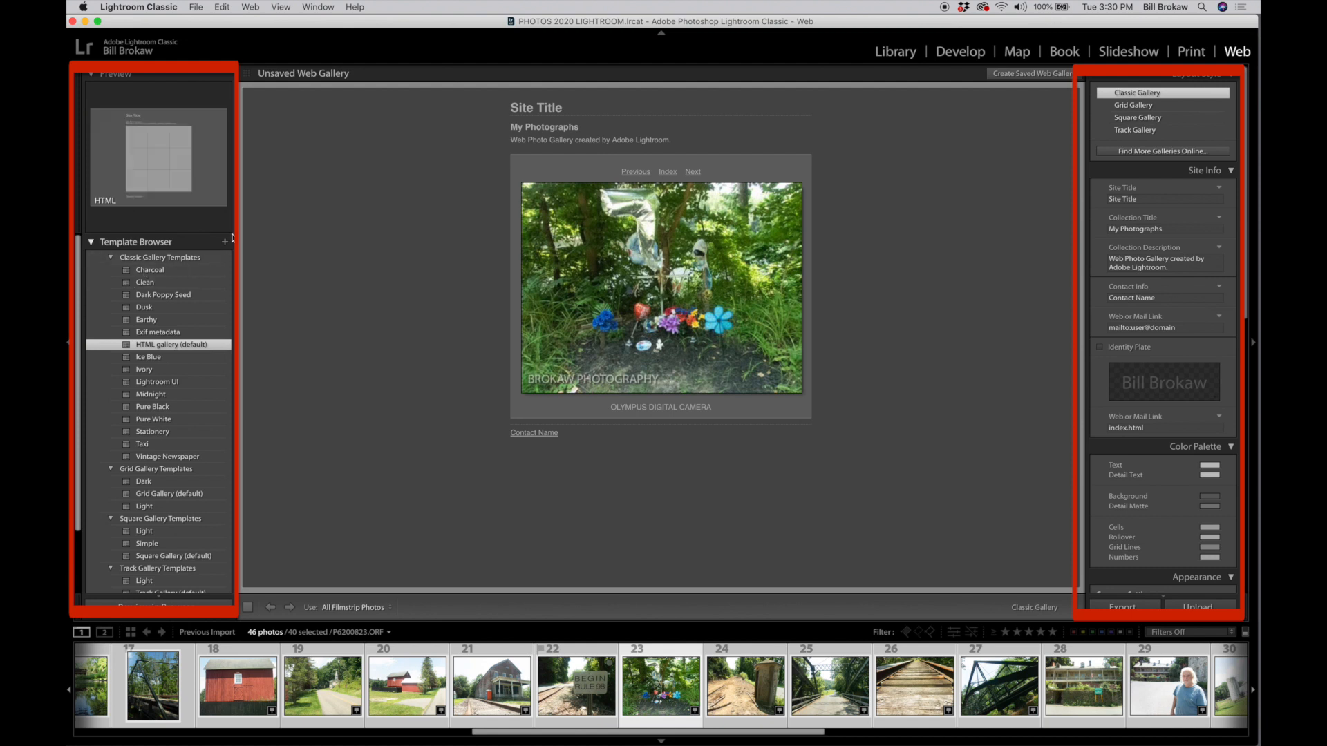
Return to the Library module and start a photo import from the 100OLYMP folder on the NO NAME card
{"action": "left_click", "coordinate": [896, 53]}
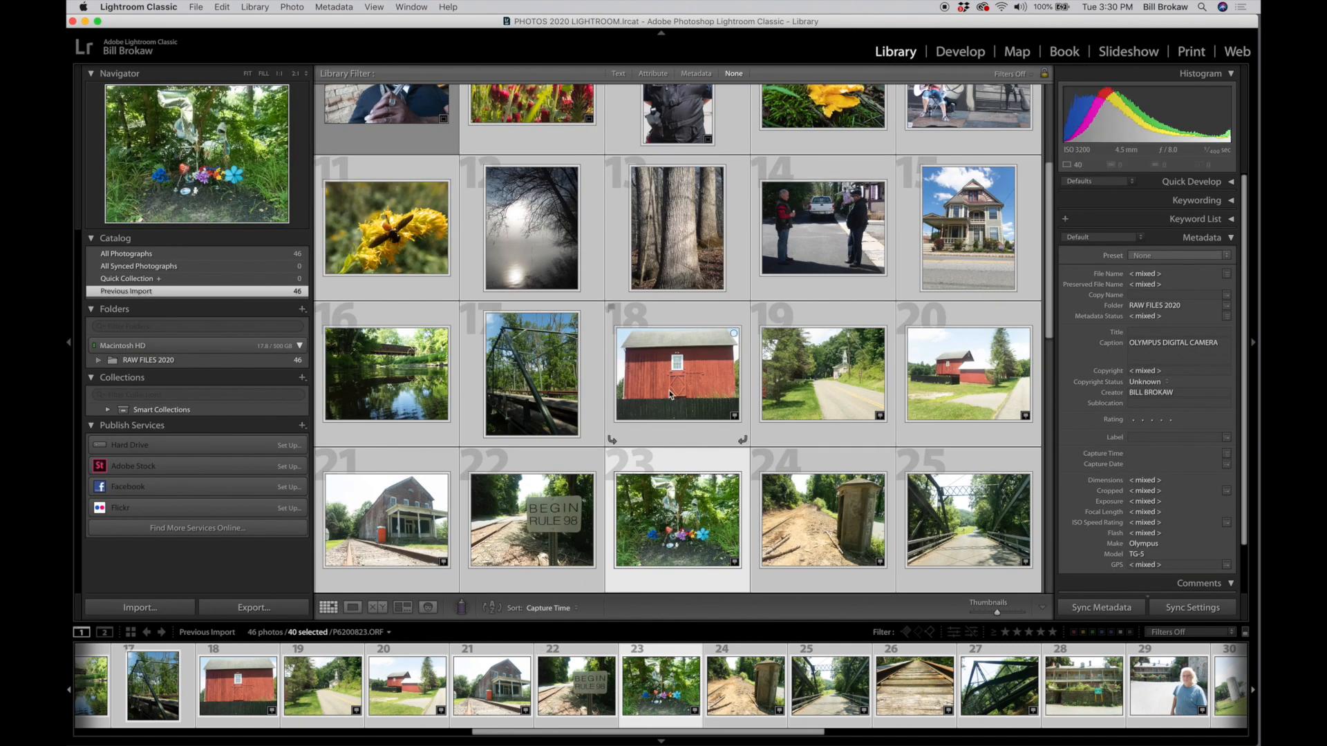
{"action": "scroll", "coordinate": [669, 394], "scroll_direction": "up", "scroll_amount": 5}
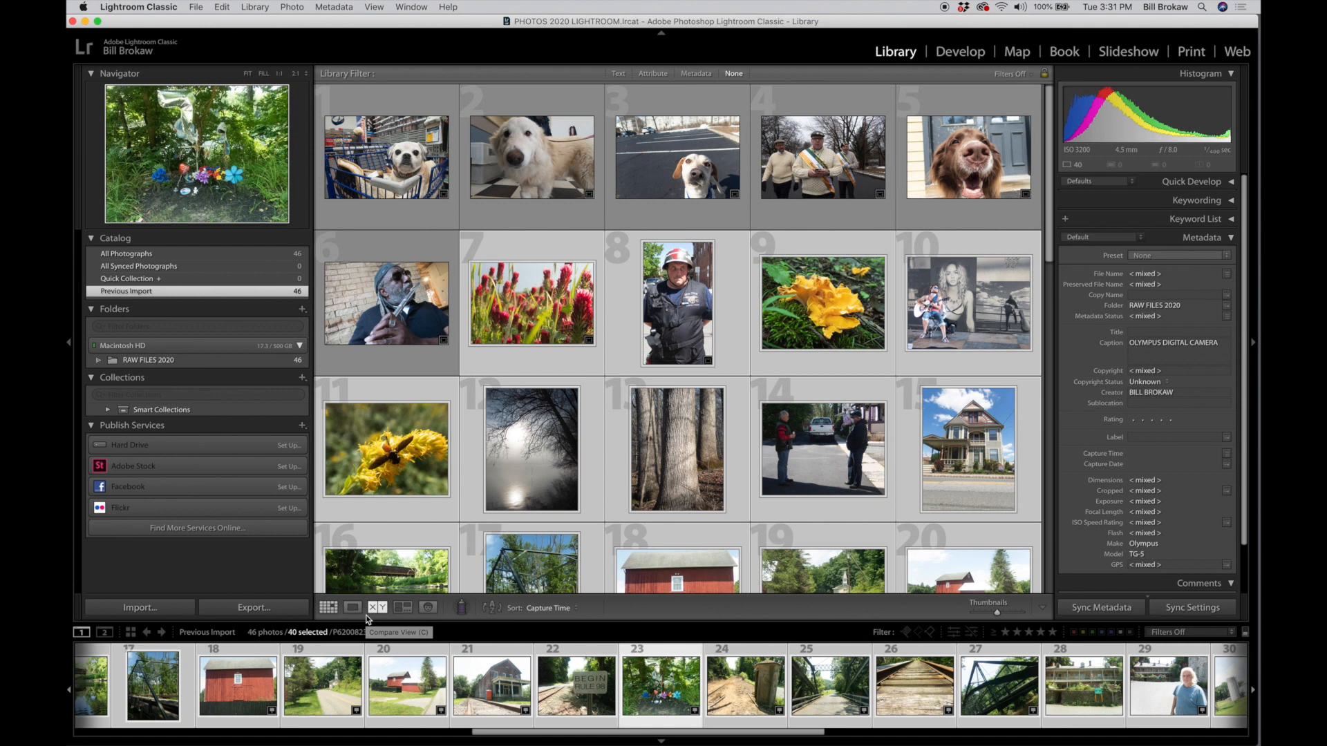
{"action": "key", "text": "super+shift+i"}
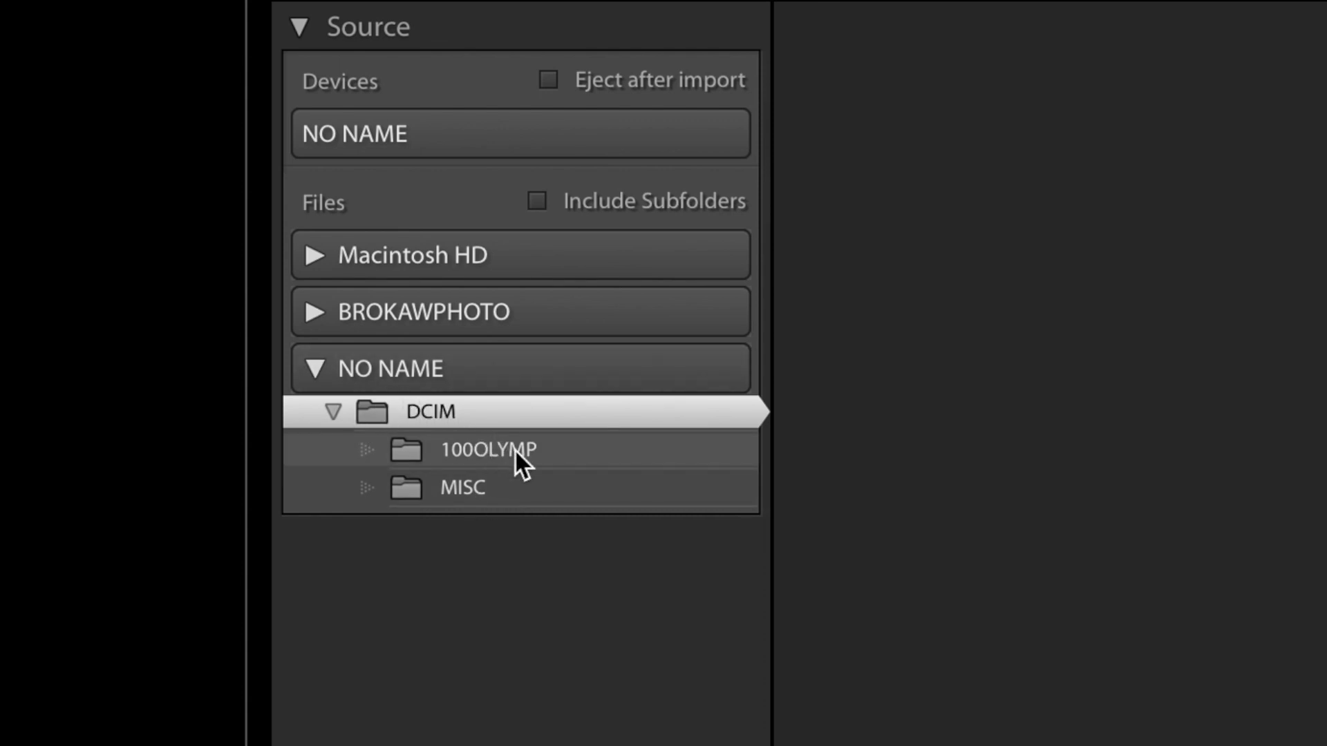
{"action": "left_click", "coordinate": [460, 449]}
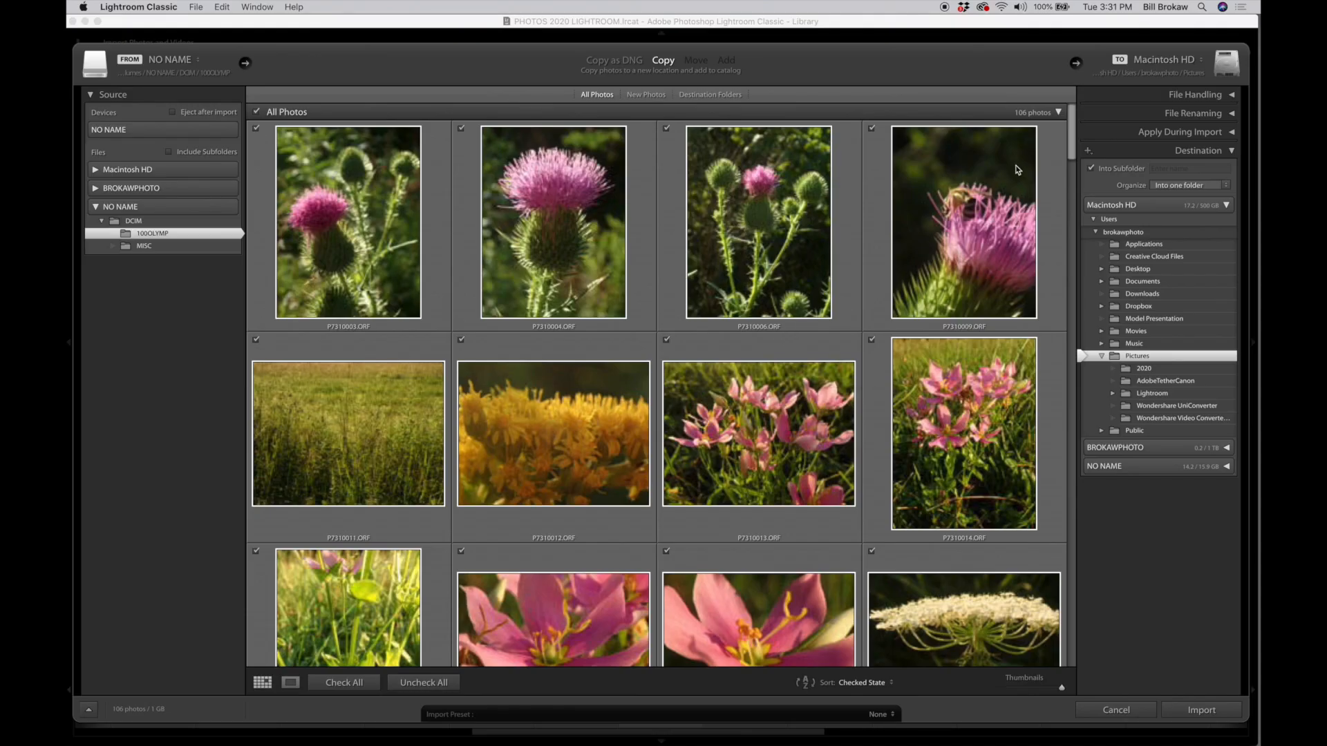
Review the card's photos in the import grid down to the last ones and exclude all of them from the import
{"action": "left_click_drag", "start_coordinate": [1071, 127], "coordinate": [1066, 623]}
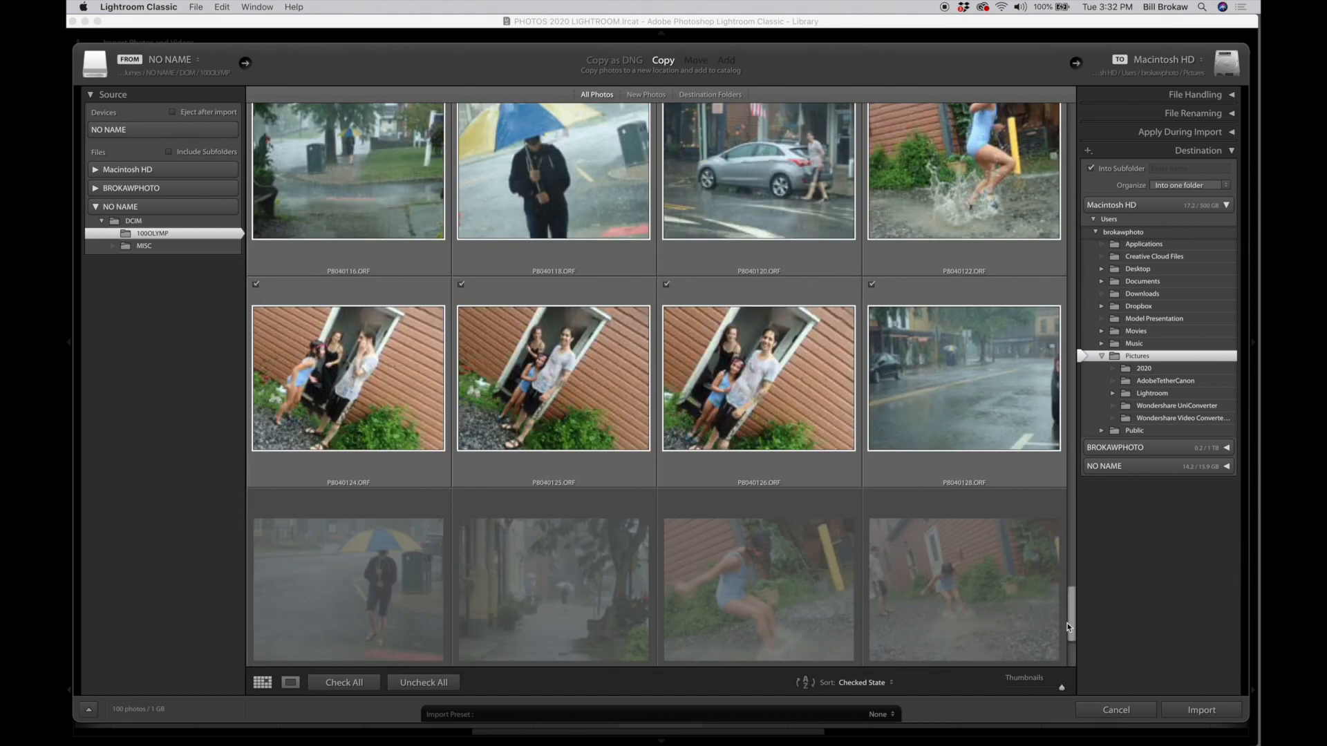
{"action": "scroll", "coordinate": [1067, 624], "scroll_direction": "down", "scroll_amount": 3}
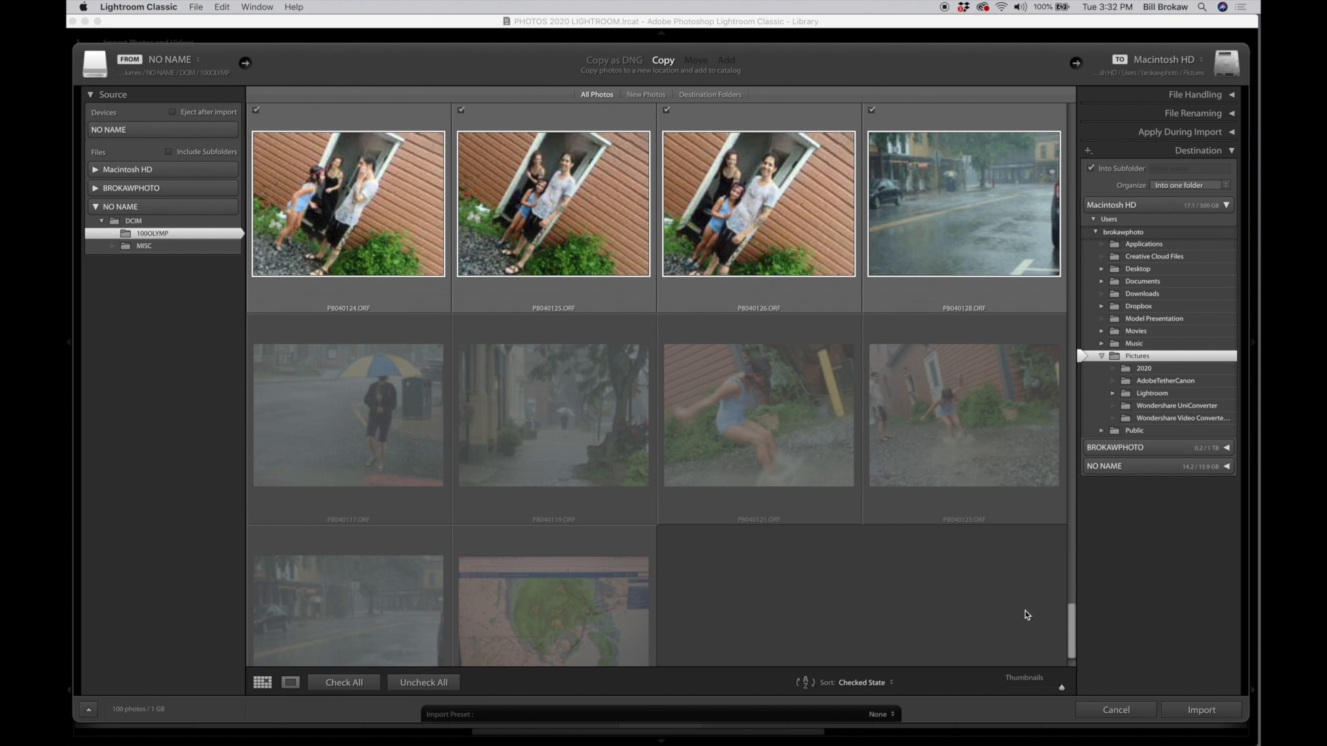
{"action": "left_click_drag", "start_coordinate": [1073, 621], "coordinate": [1065, 109]}
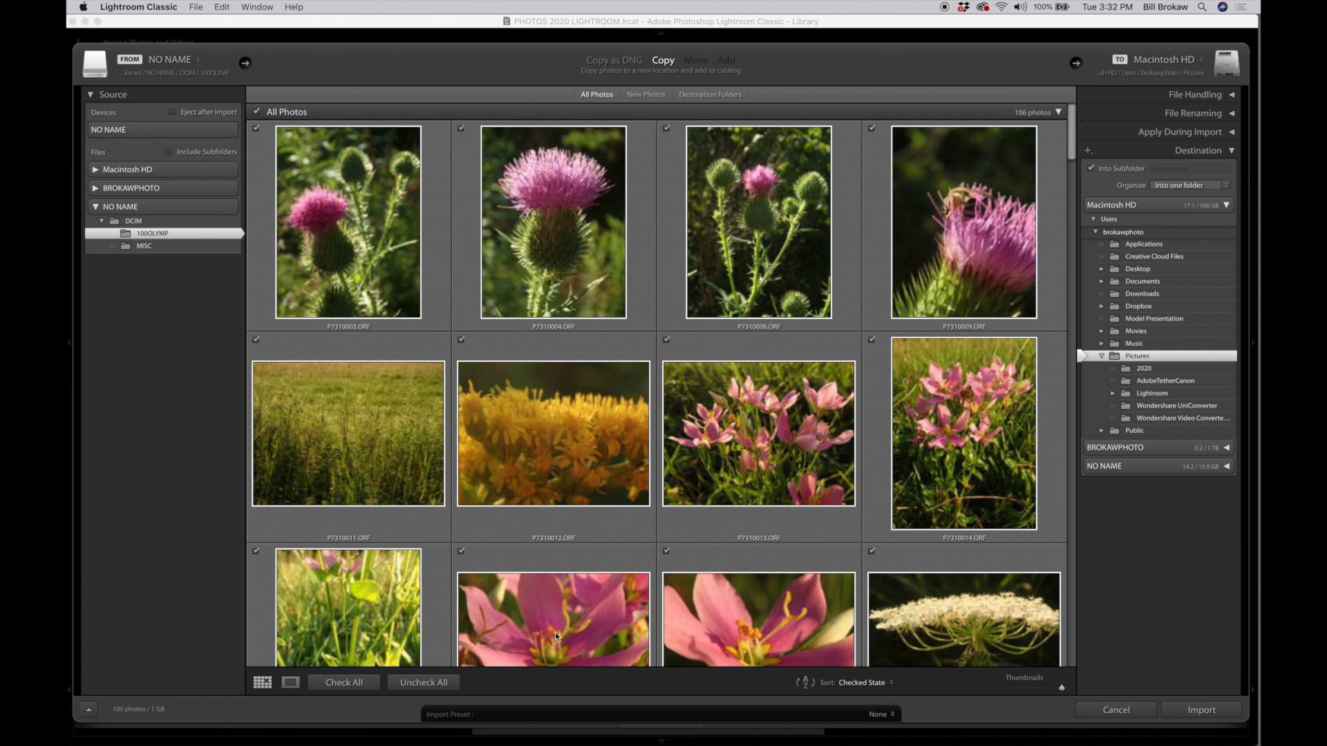
{"action": "left_click", "coordinate": [416, 684]}
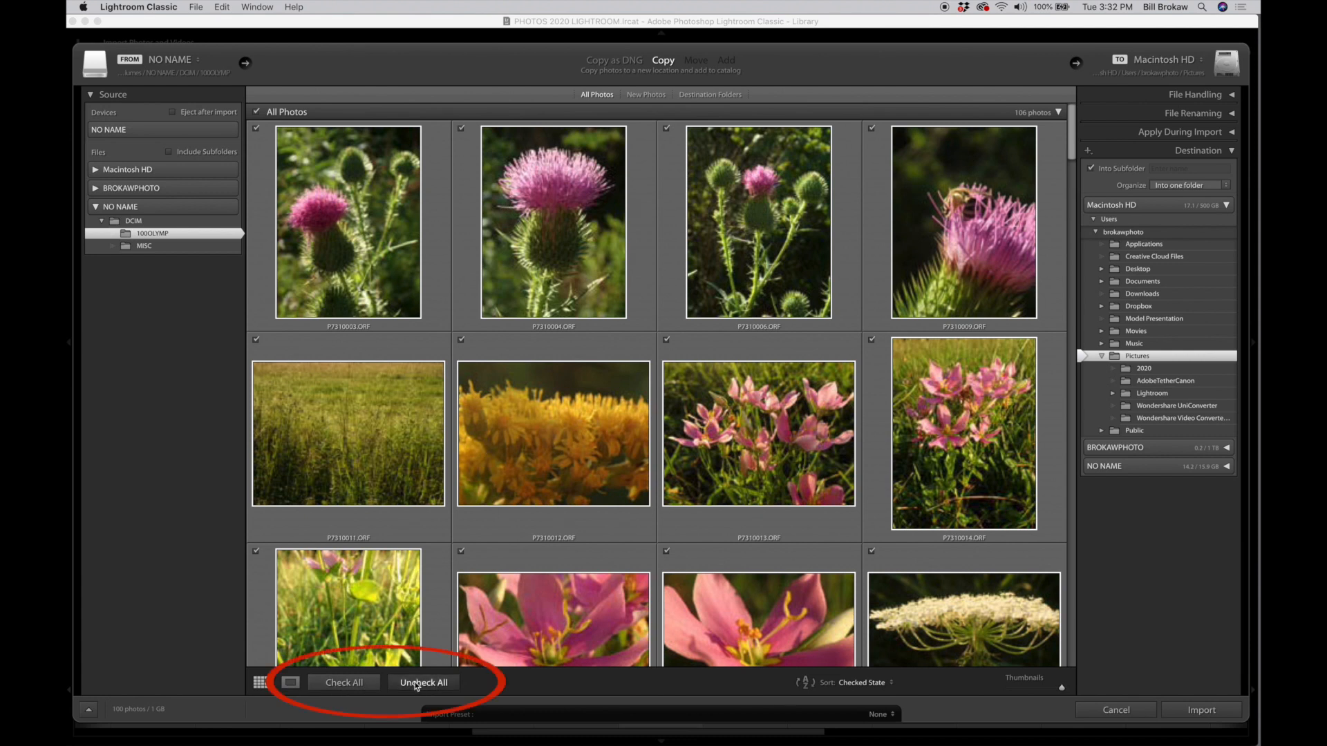
Include only the photos P7310003, P7310004, P7310012 and P7310013 in the import
{"action": "left_click", "coordinate": [255, 130]}
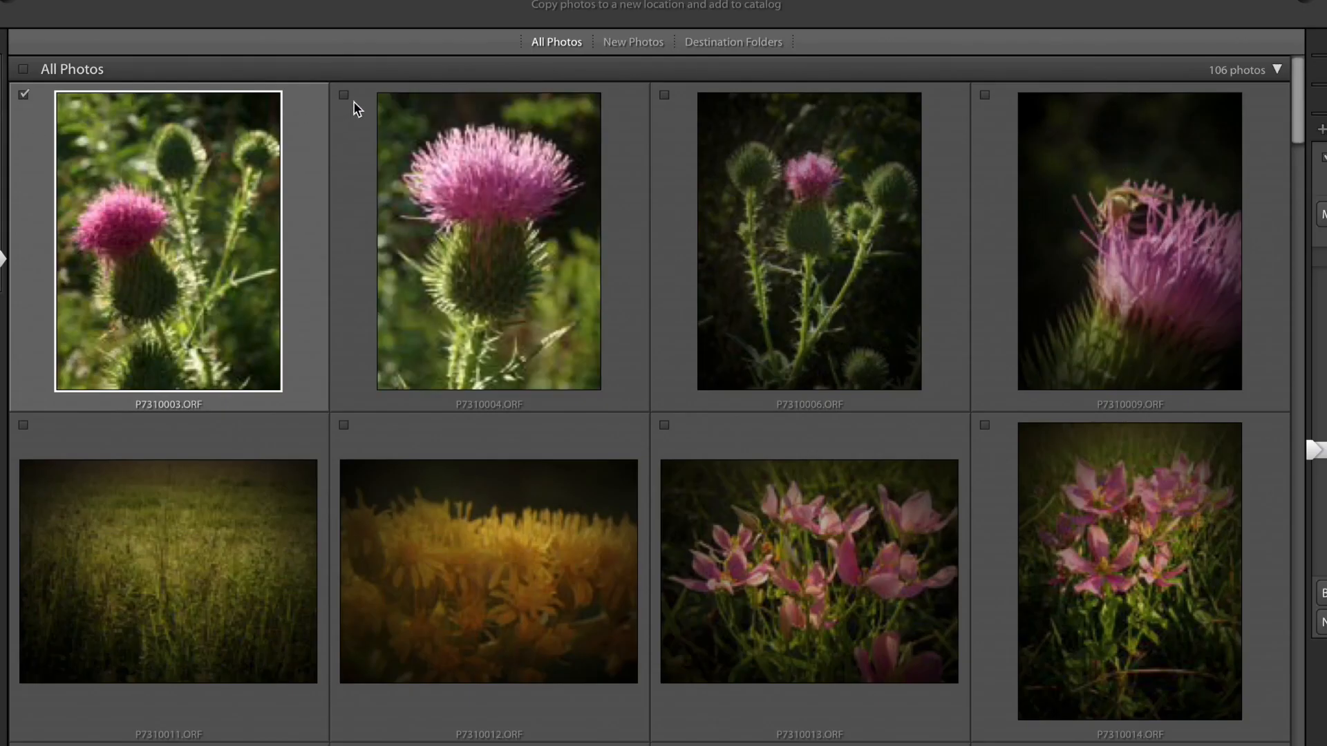
{"action": "left_click", "coordinate": [345, 96]}
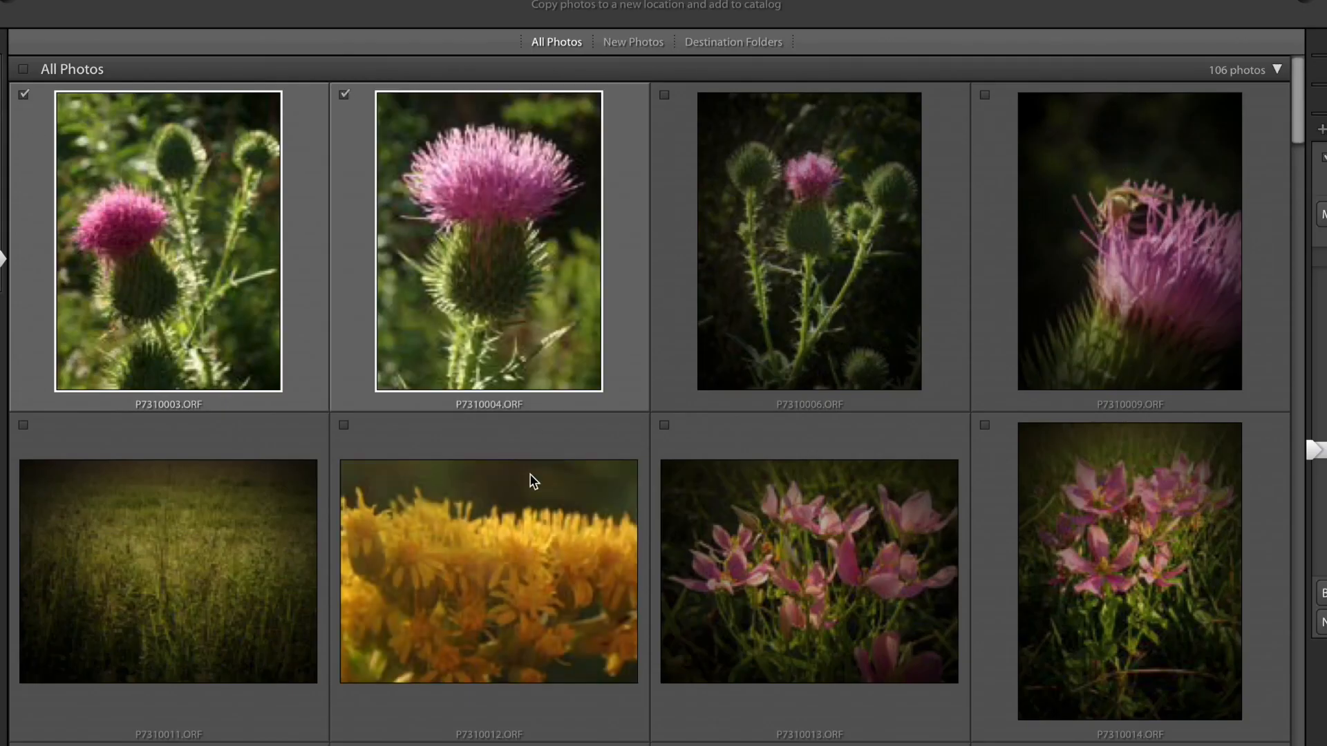
{"action": "left_click", "coordinate": [343, 427]}
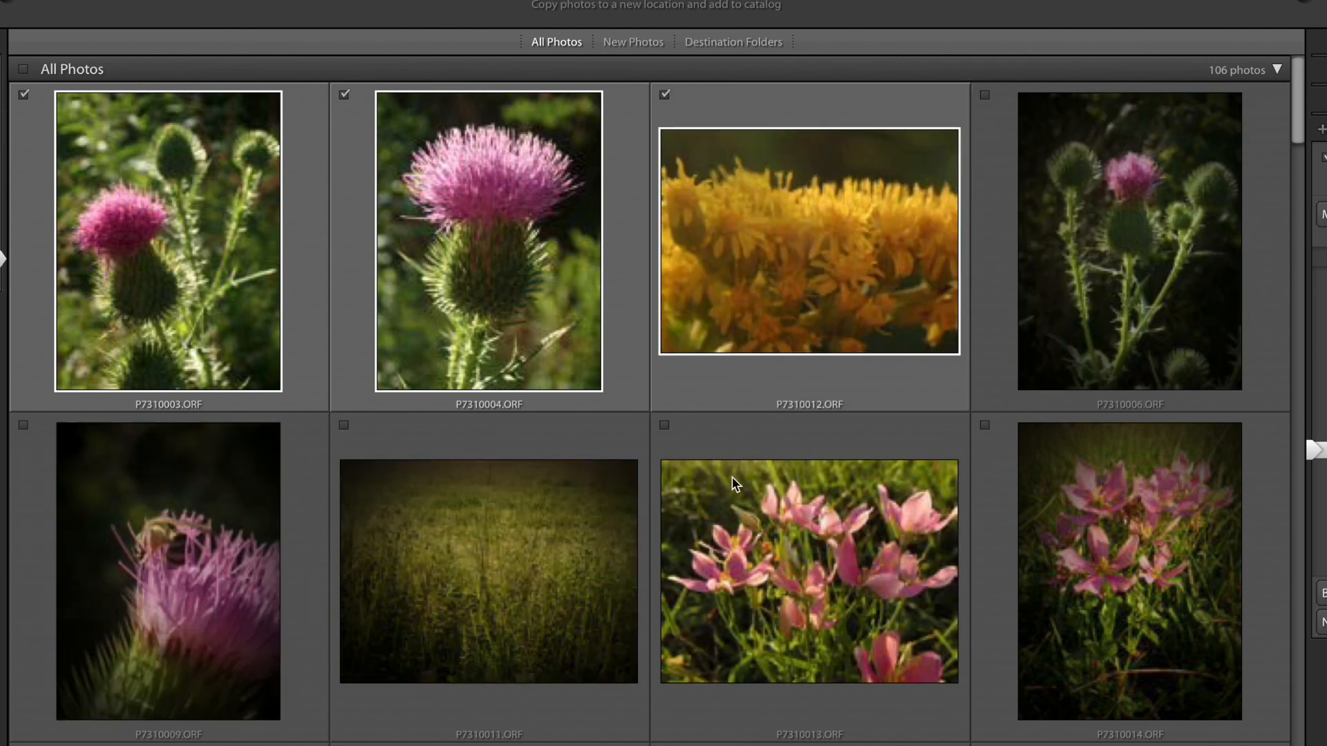
{"action": "left_click", "coordinate": [666, 428]}
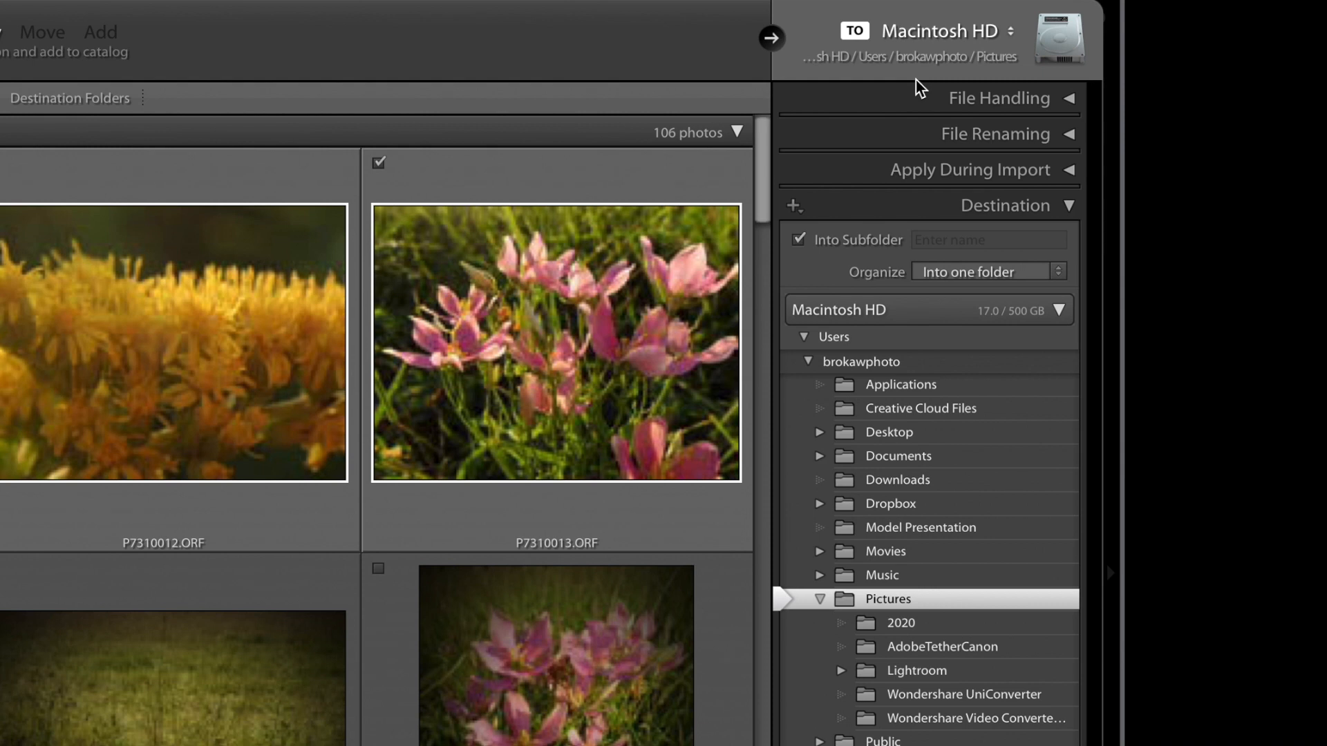
Examine the File Handling, File Renaming and Apply During Import options, then collapse them so only the Destination settings stay expanded
{"action": "left_click", "coordinate": [1070, 210]}
{"action": "left_click", "coordinate": [1072, 102]}
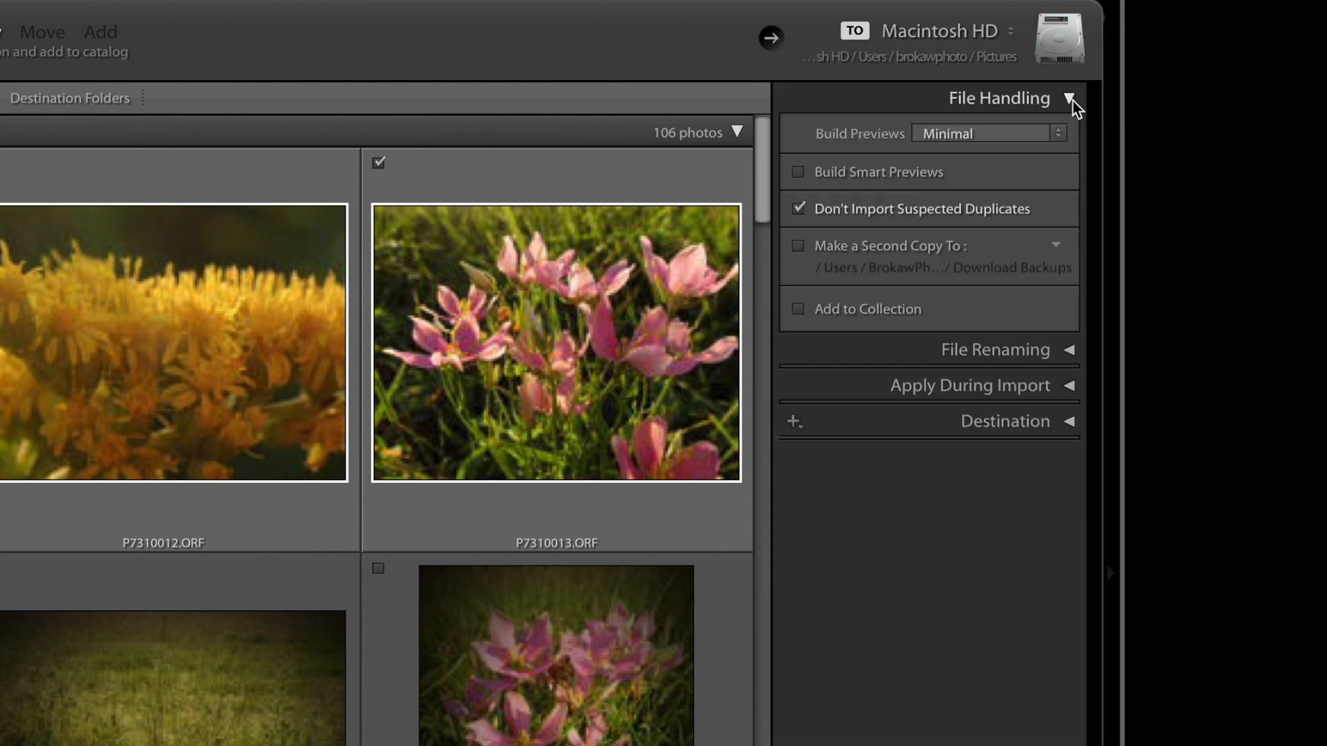
{"action": "left_click", "coordinate": [1070, 350]}
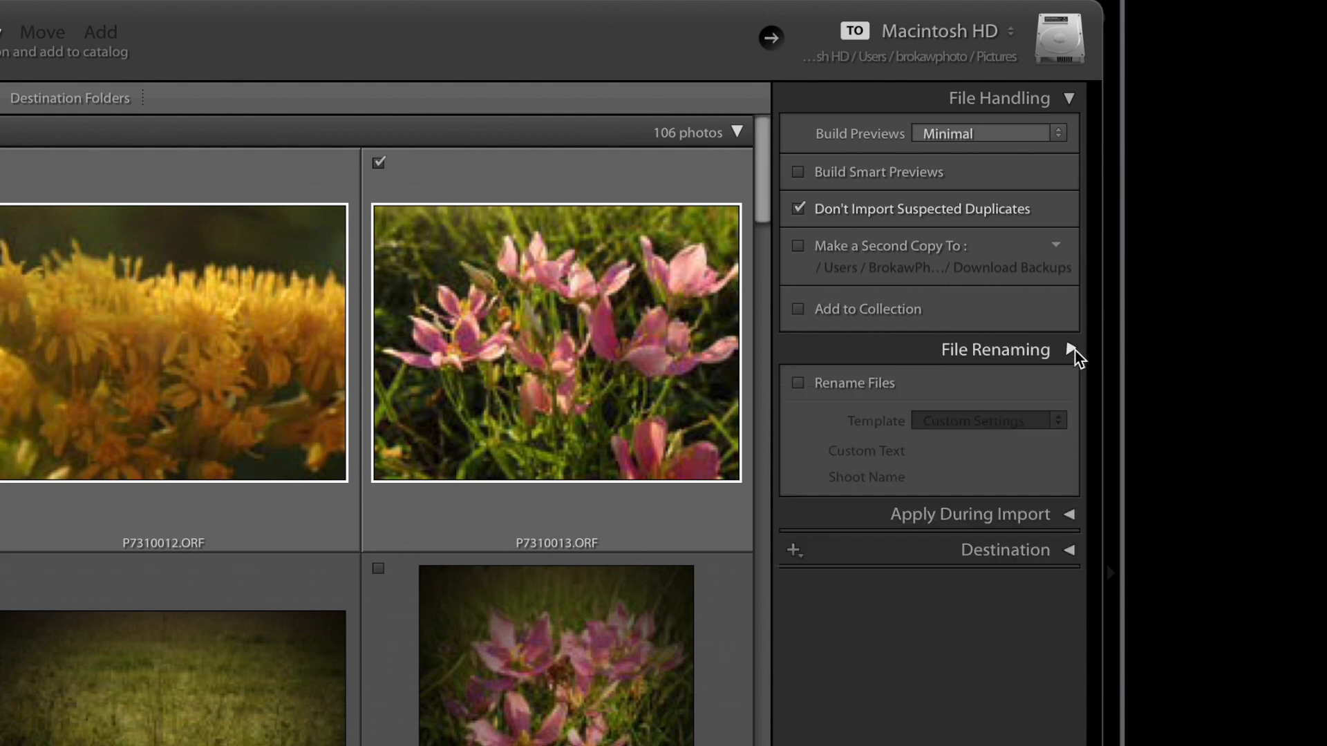
{"action": "left_click", "coordinate": [1071, 606]}
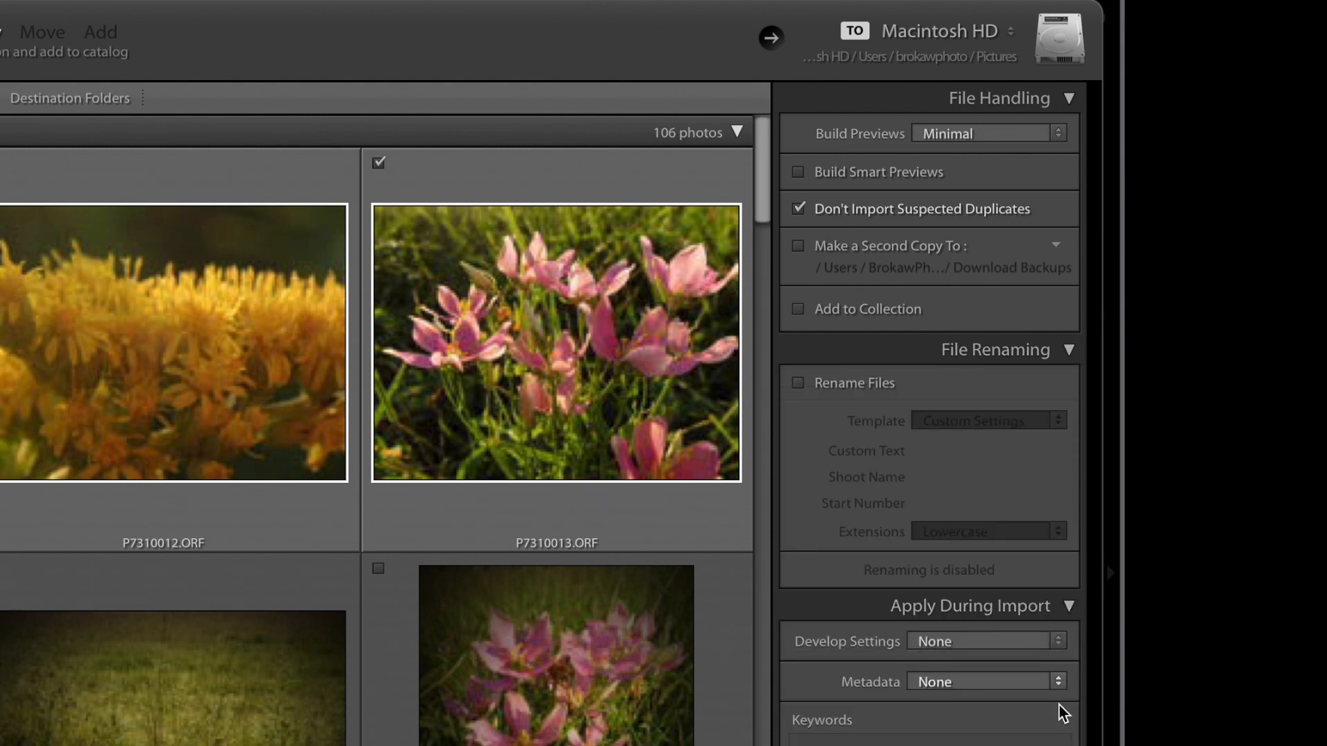
{"action": "scroll", "coordinate": [929, 415], "scroll_direction": "down", "scroll_amount": 5}
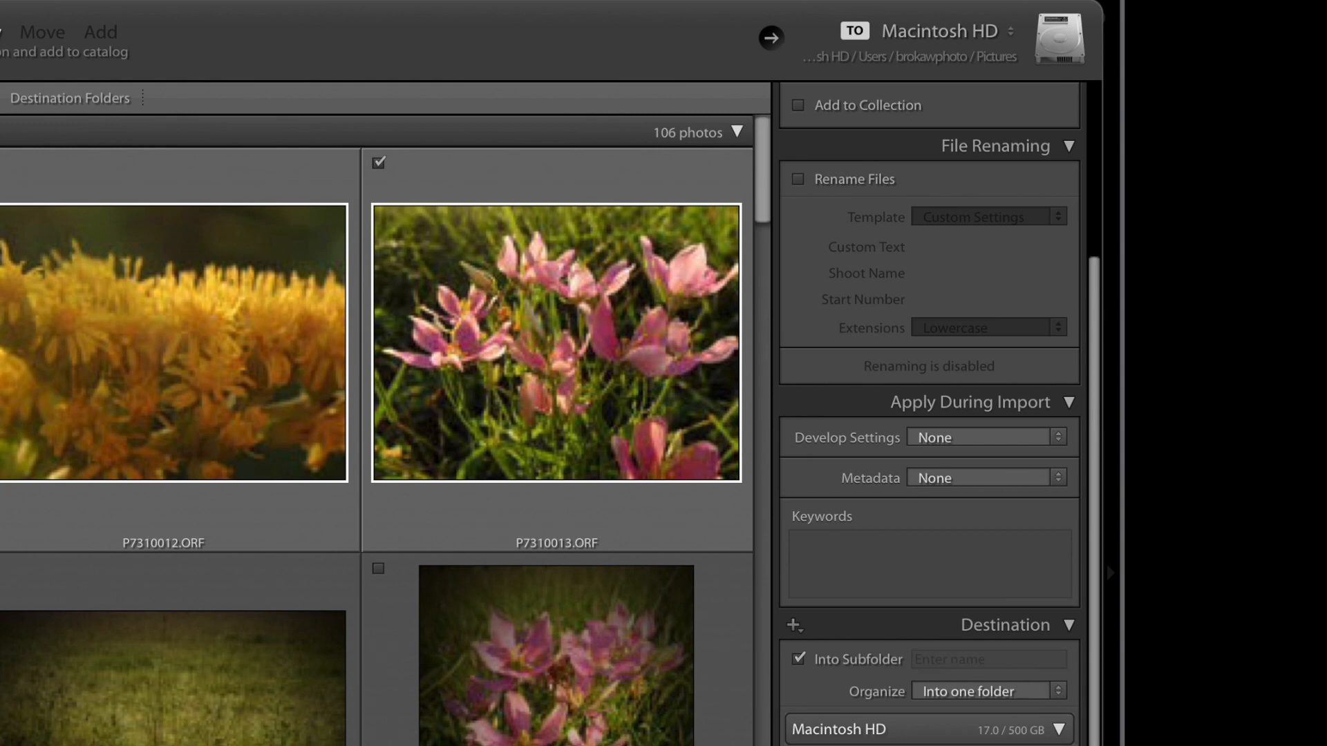
{"action": "left_click", "coordinate": [1073, 401]}
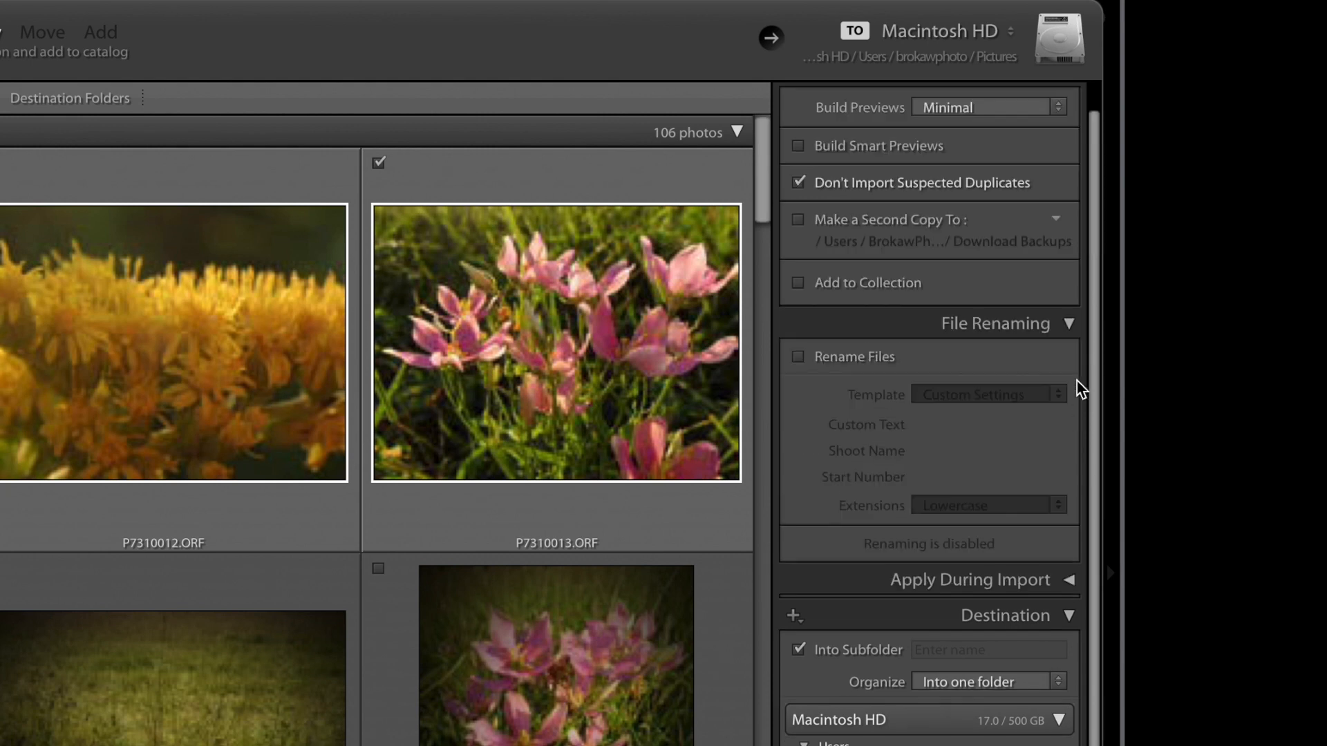
{"action": "left_click", "coordinate": [1070, 324]}
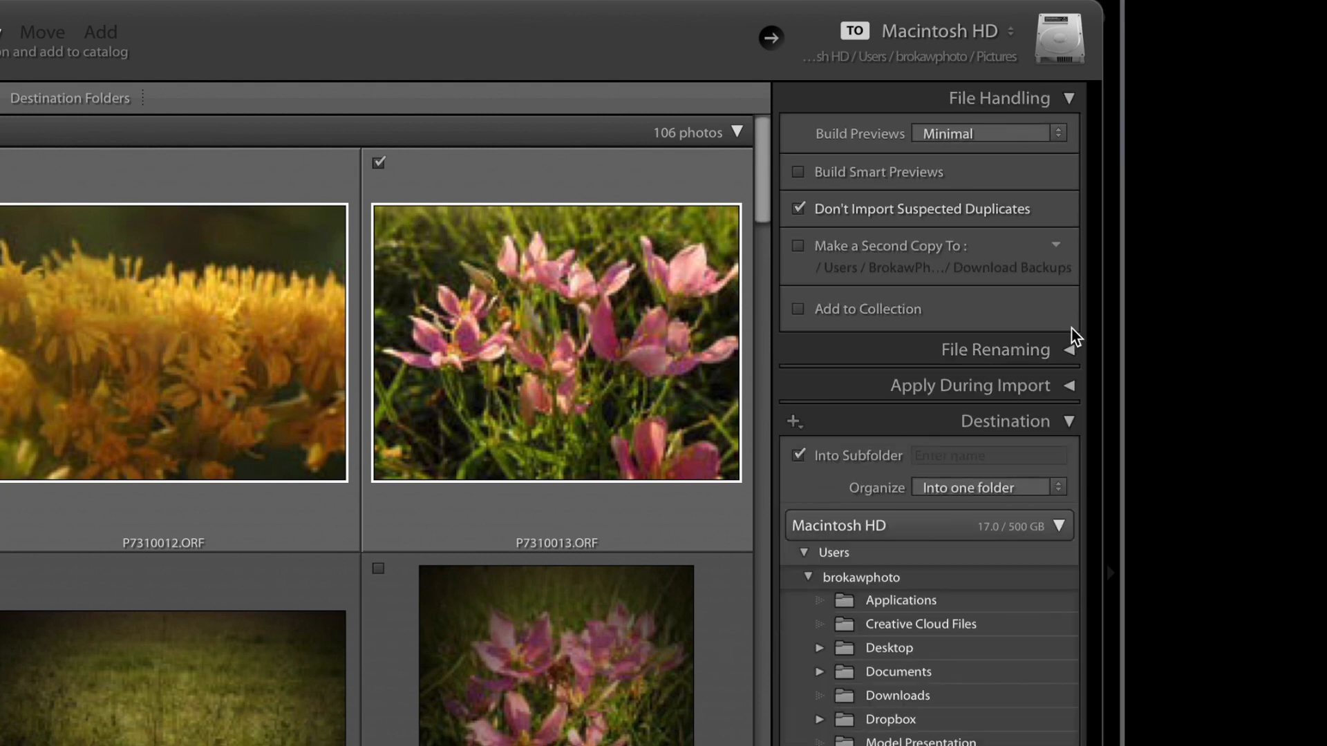
{"action": "left_click", "coordinate": [1070, 99]}
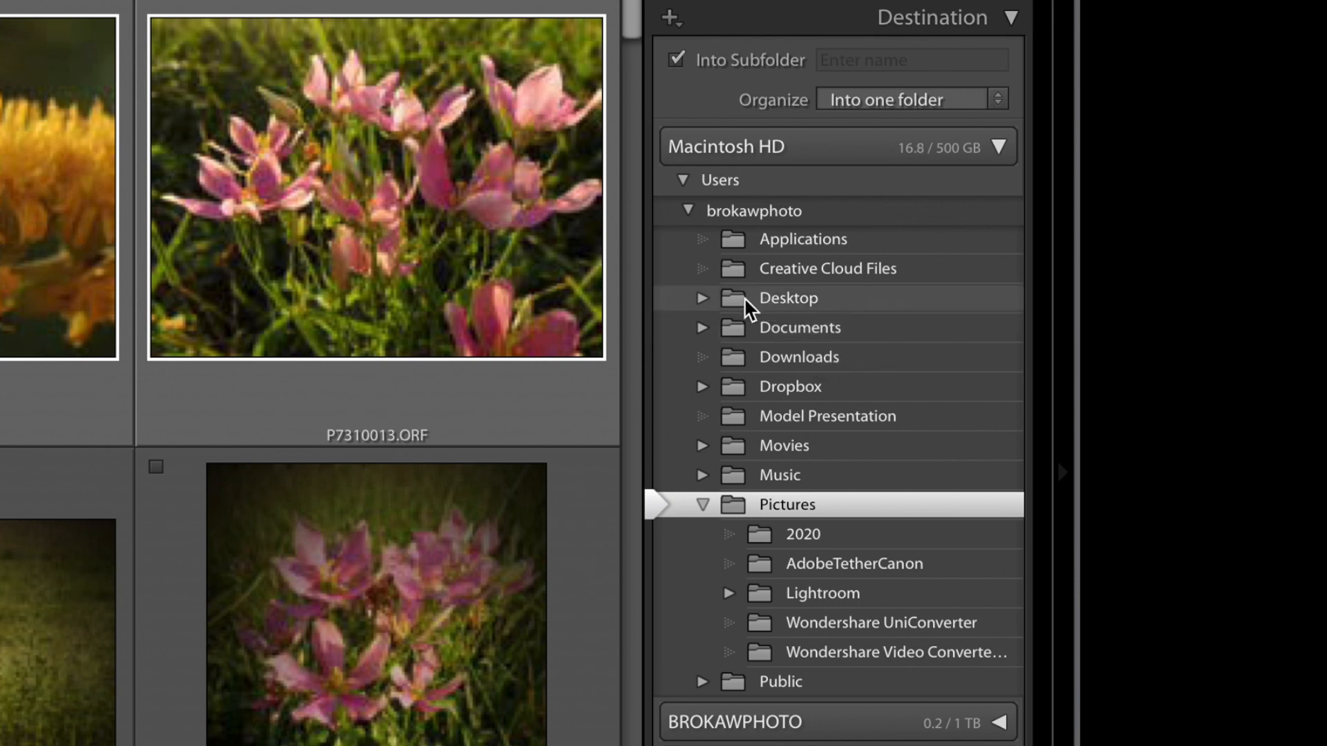
Set the RAW FILES 2020 folder on the Desktop as the destination and import the chosen photos
{"action": "left_click", "coordinate": [704, 301]}
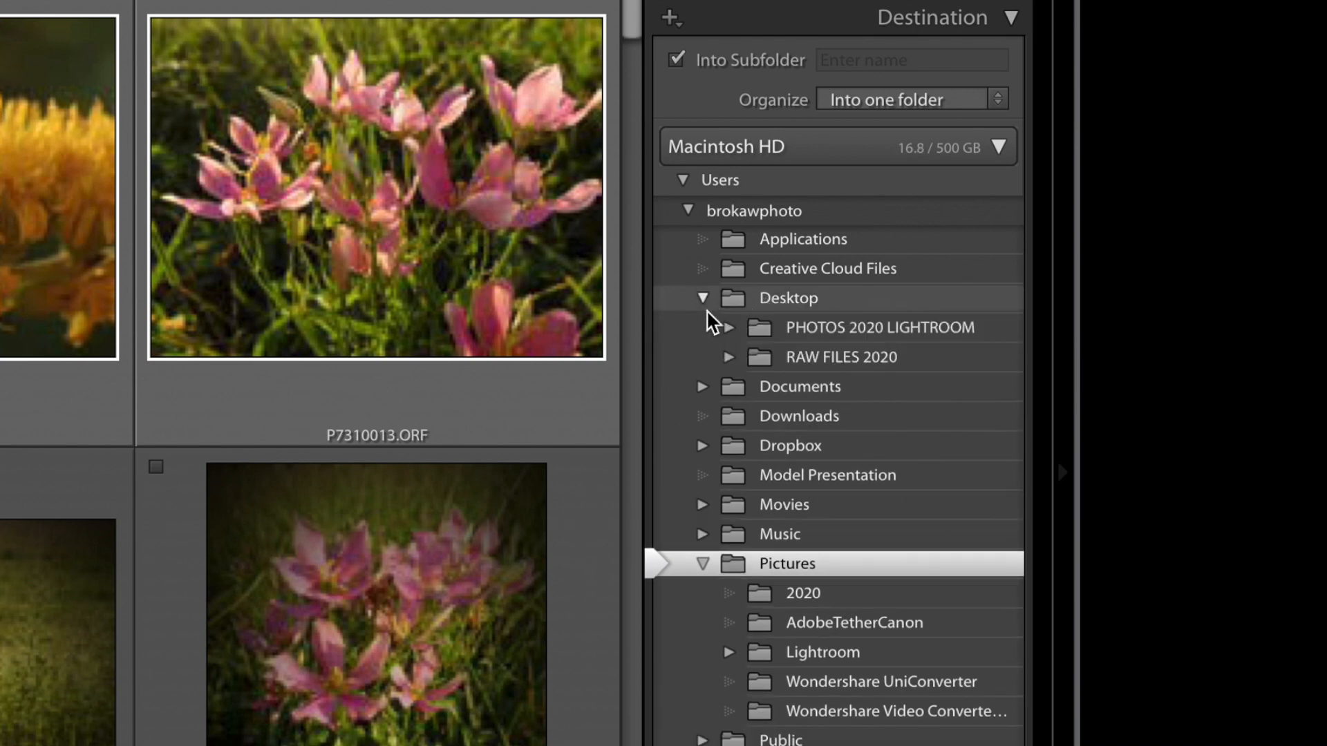
{"action": "left_click", "coordinate": [832, 358]}
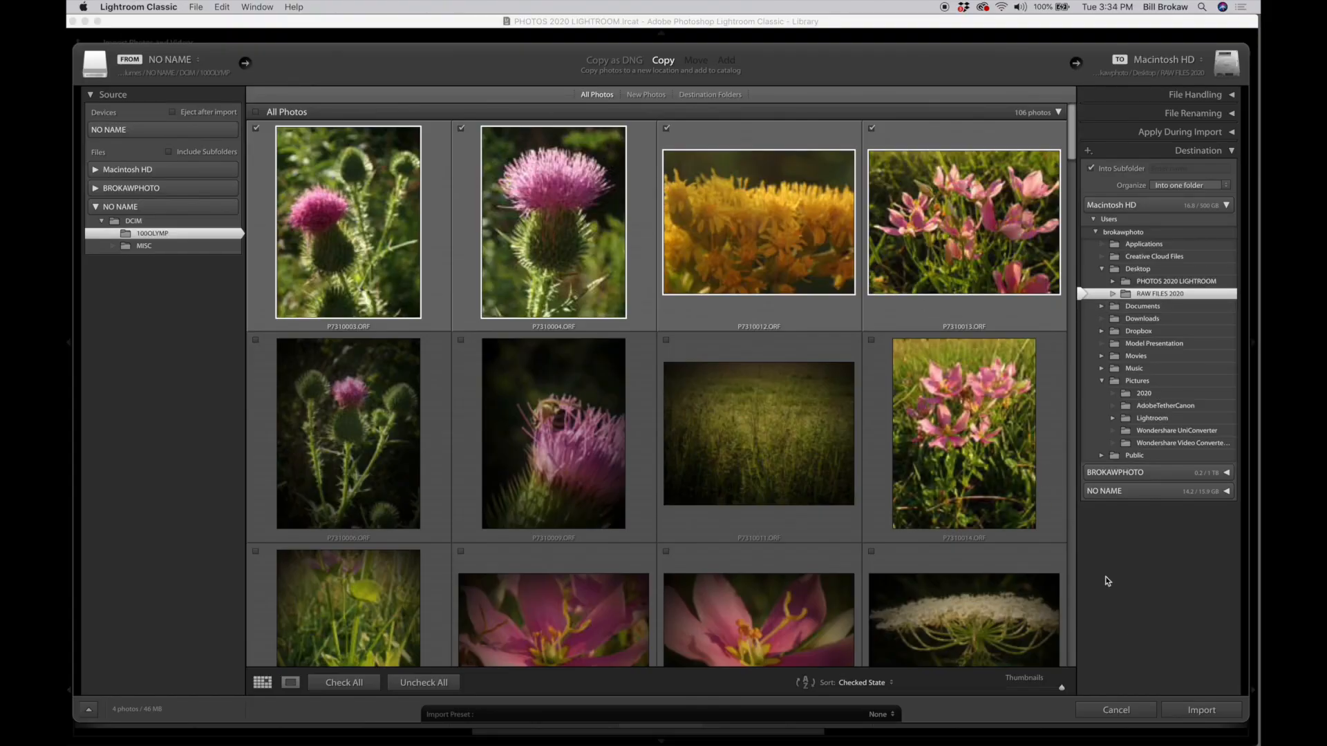
{"action": "left_click", "coordinate": [1203, 710]}
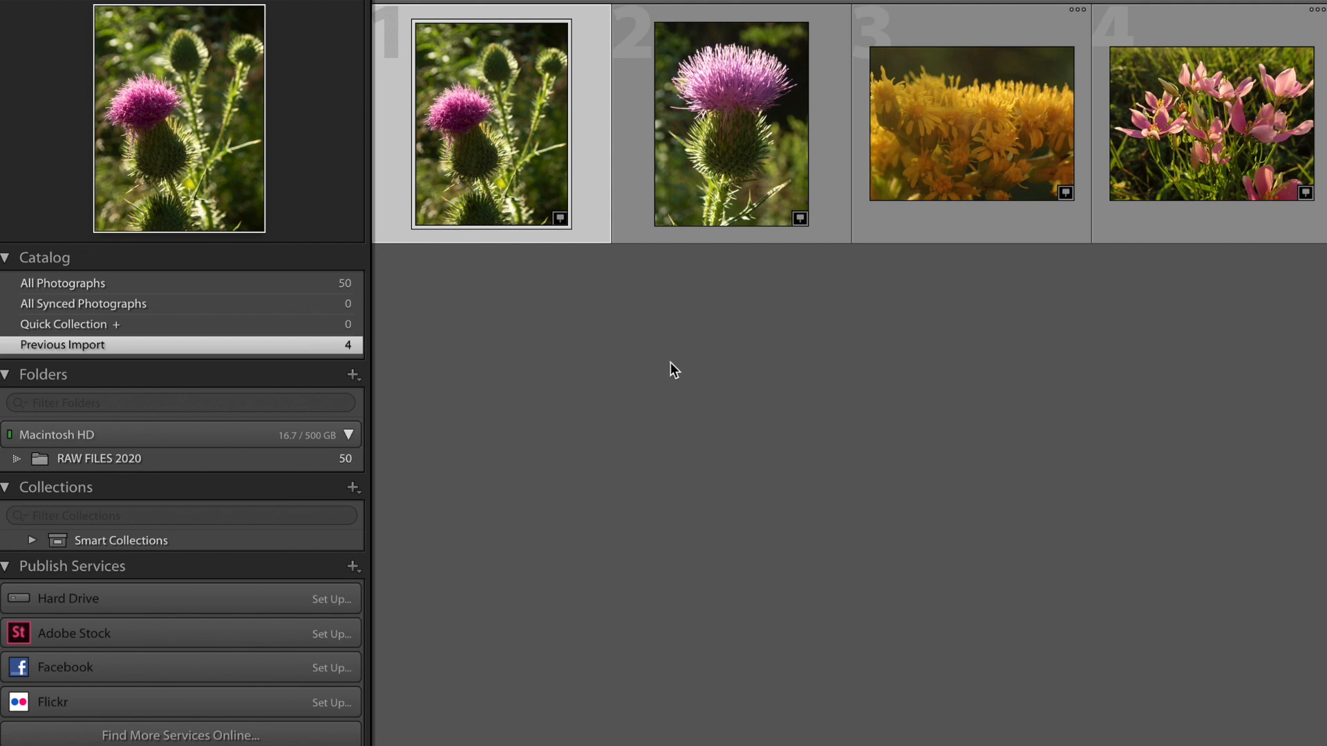
View all photographs in the catalog, then return to the photos of the previous import
{"action": "left_click", "coordinate": [319, 283]}
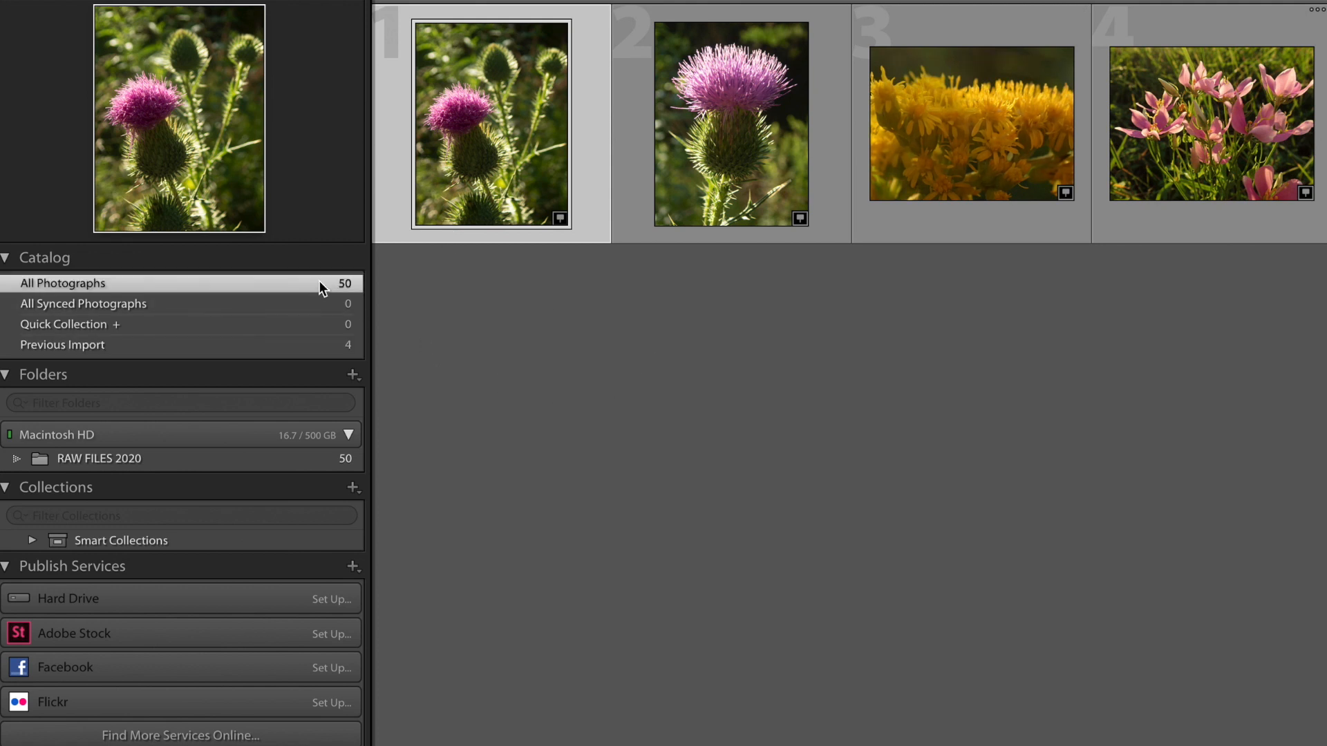
{"action": "scroll", "coordinate": [887, 521], "scroll_direction": "down", "scroll_amount": 3}
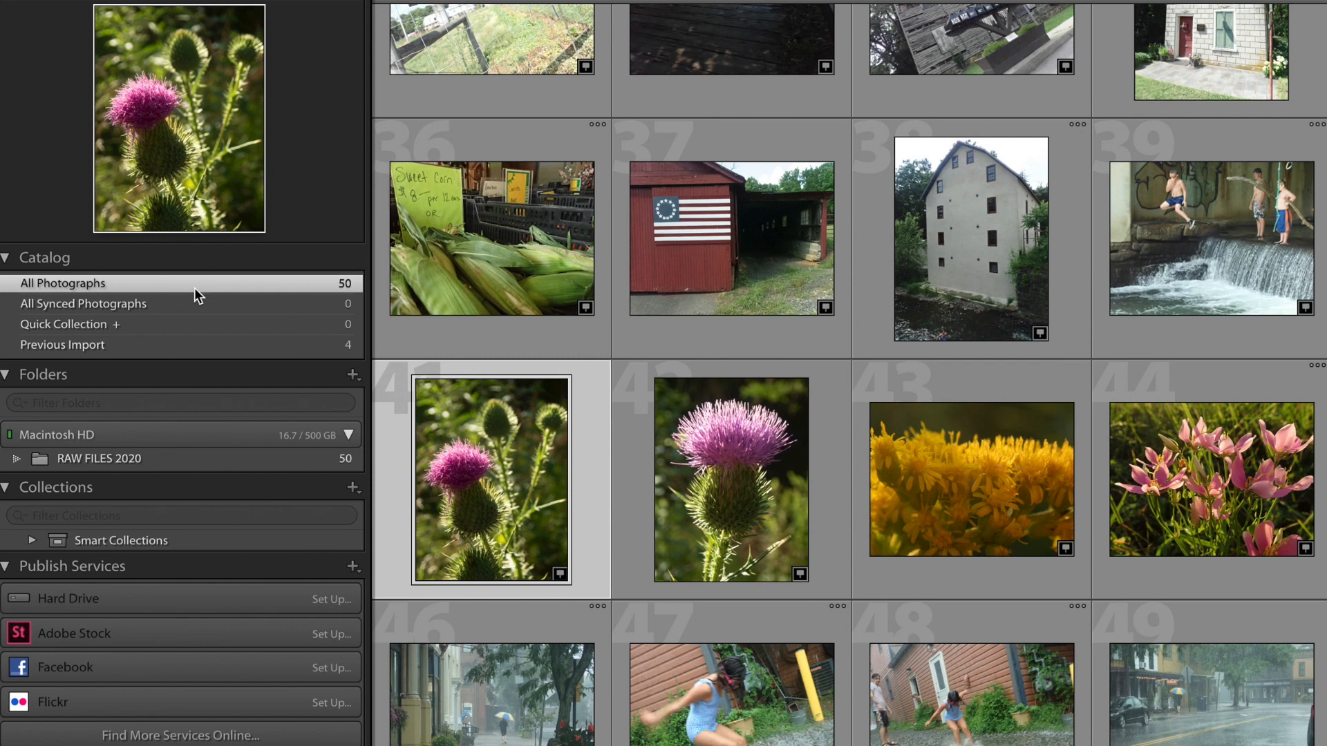
{"action": "left_click", "coordinate": [282, 347]}
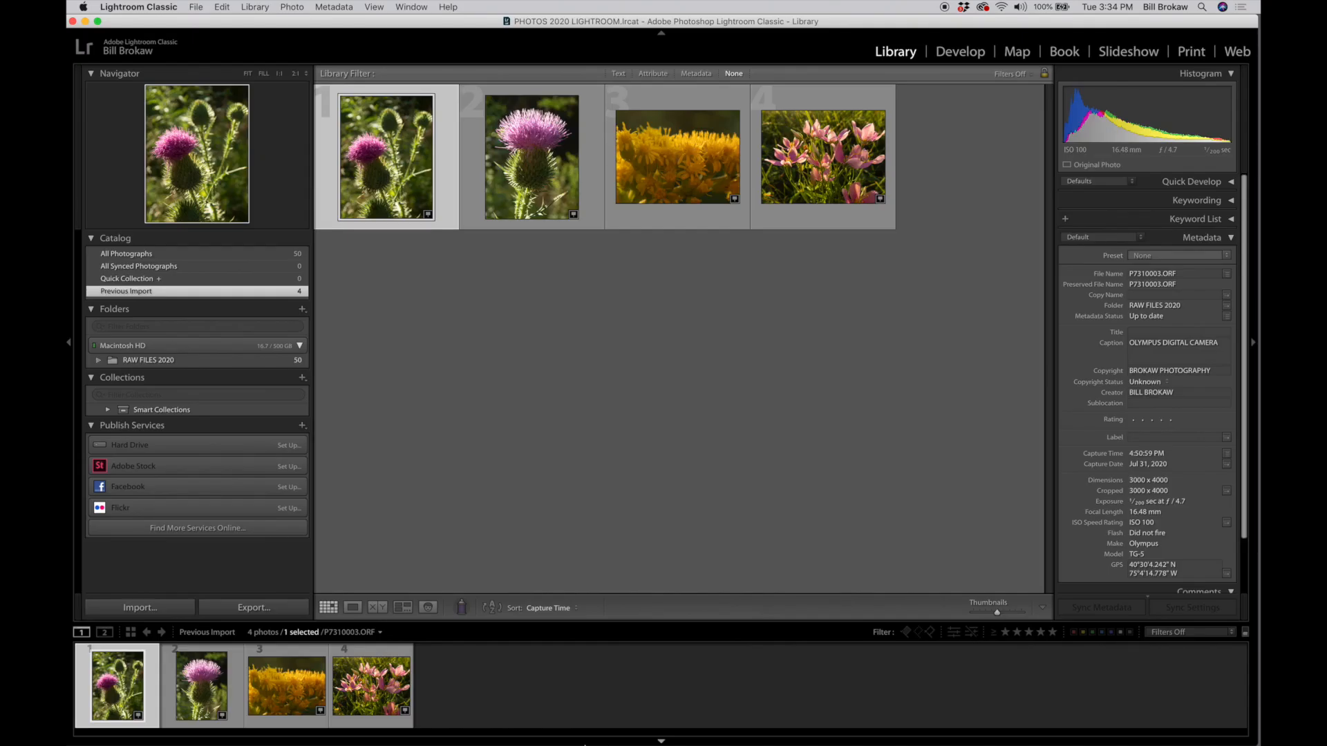
Switch to Finder, create a folder named SECOND FOLDER on the Desktop and close the Finder windows
{"action": "mouse_move", "coordinate": [580, 743]}
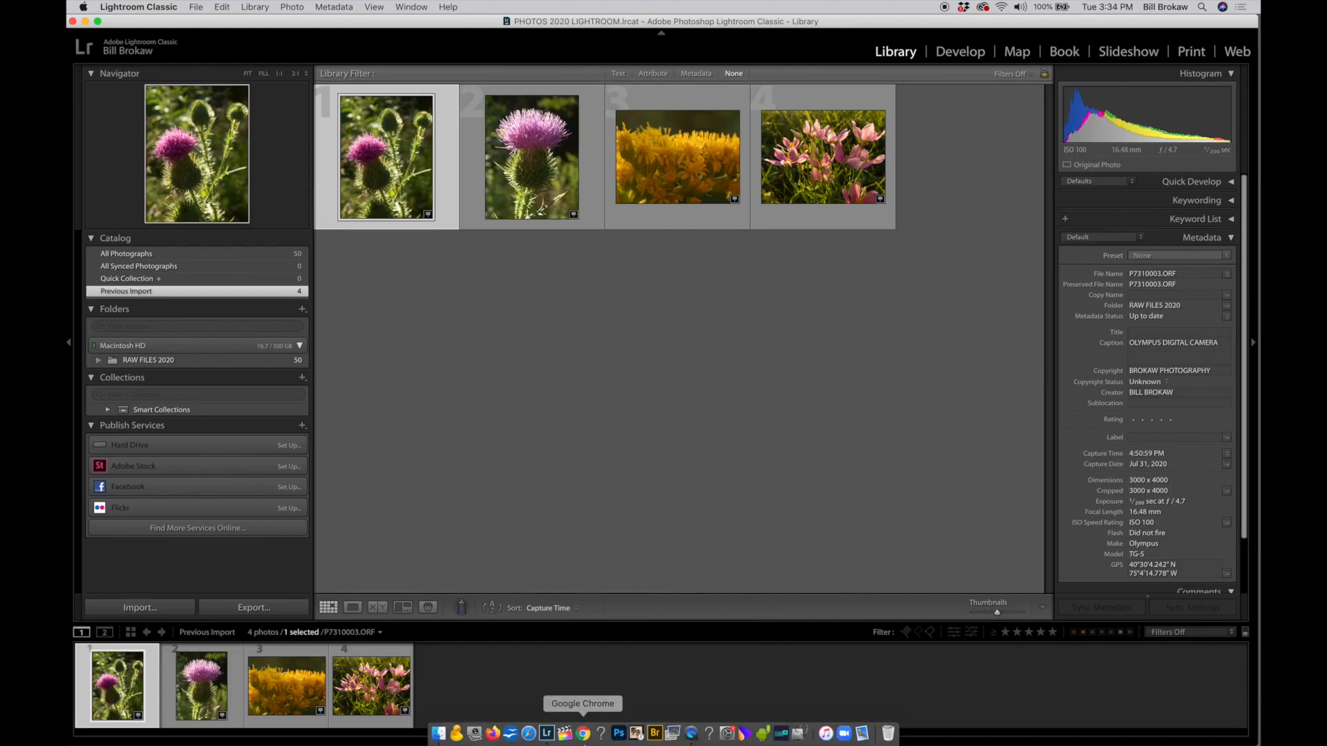
{"action": "left_click", "coordinate": [439, 734]}
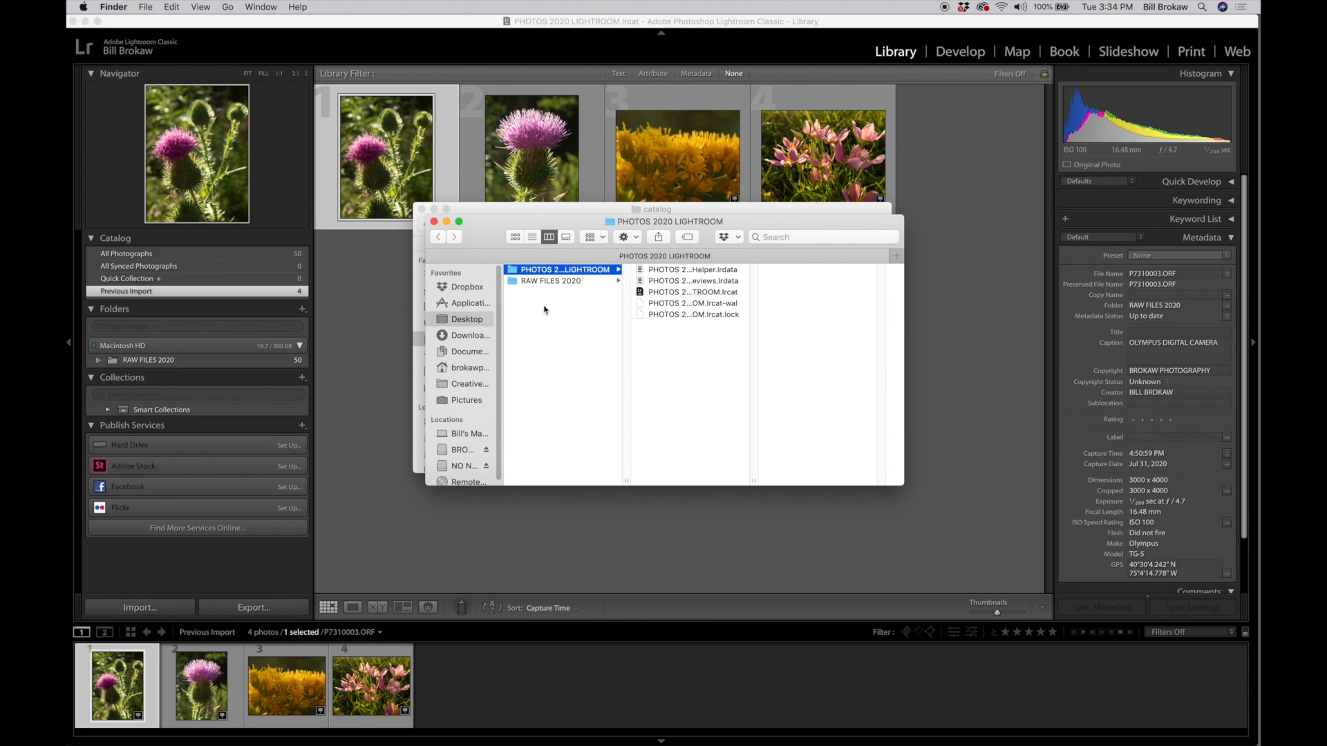
{"action": "left_click", "coordinate": [550, 332]}
{"action": "right_click", "coordinate": [552, 327]}
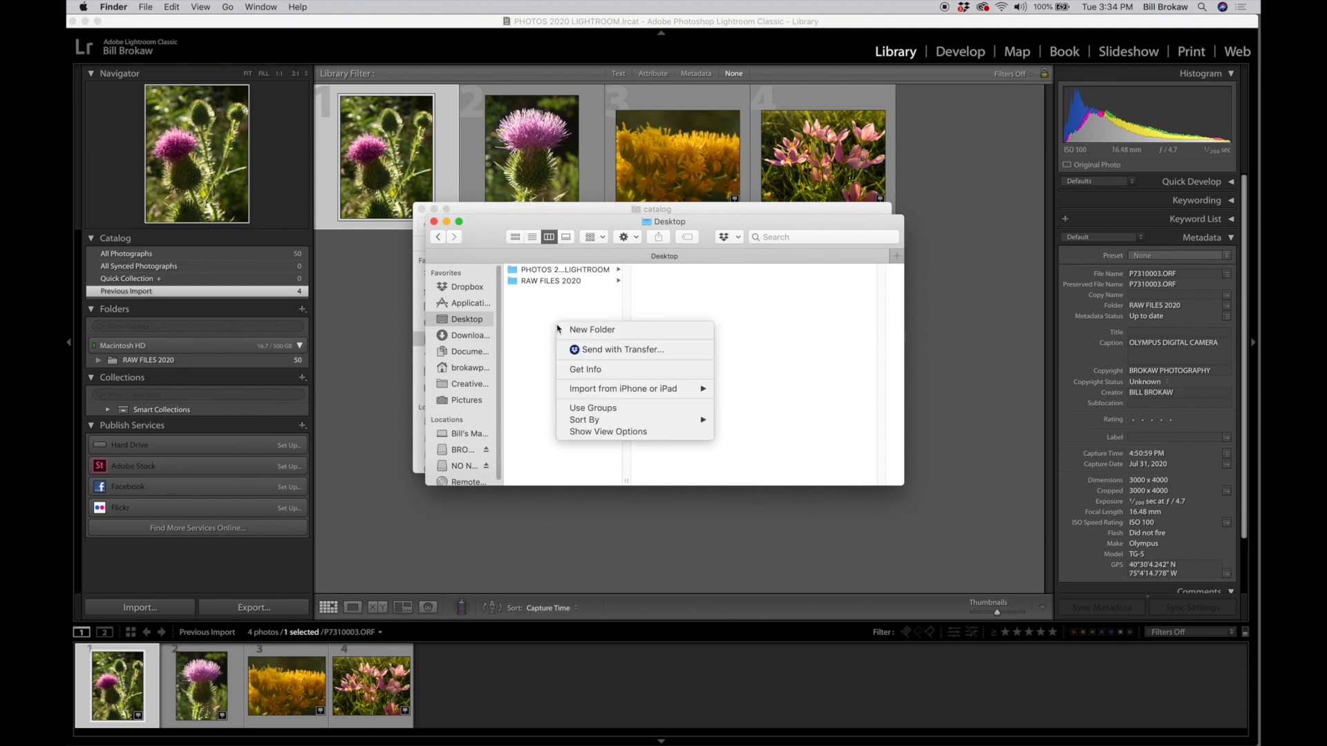
{"action": "left_click", "coordinate": [580, 333]}
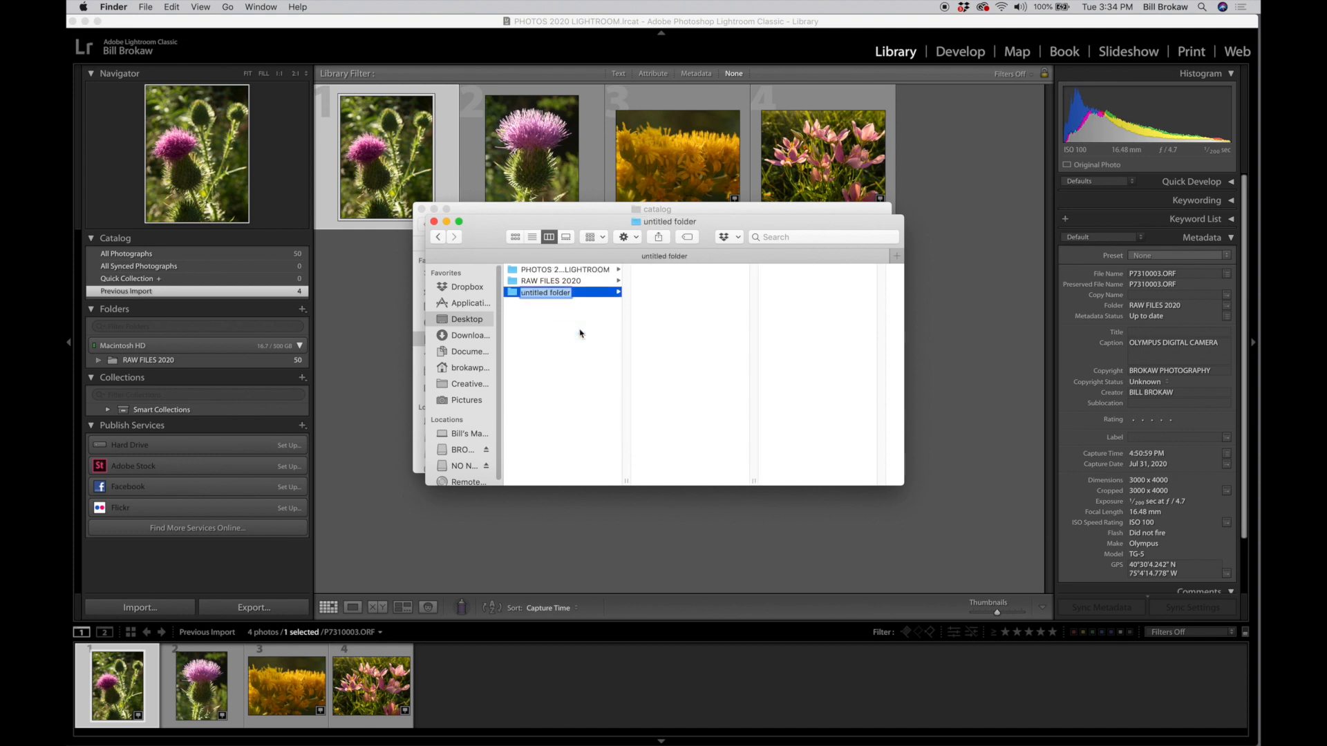
{"action": "type", "text": "SECOND FOLDER"}
{"action": "left_click", "coordinate": [585, 357]}
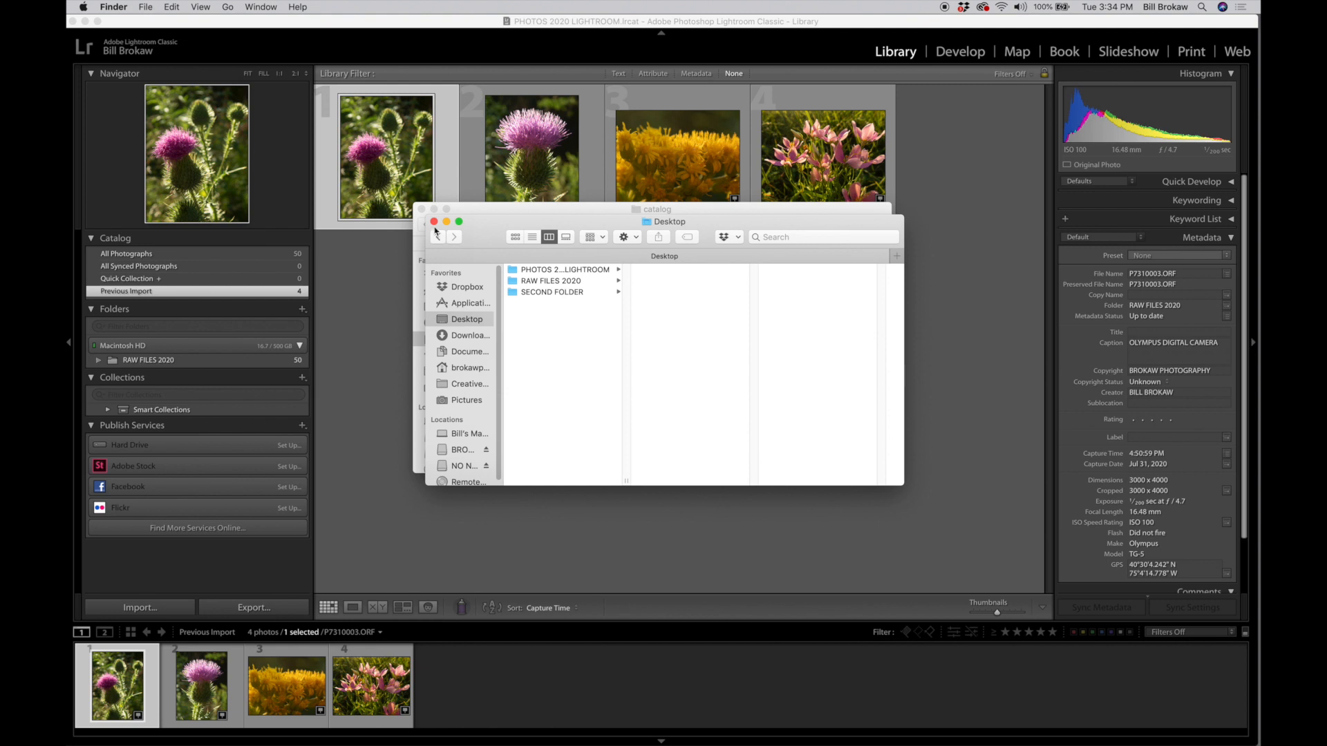
{"action": "left_click", "coordinate": [434, 221]}
{"action": "left_click", "coordinate": [421, 209]}
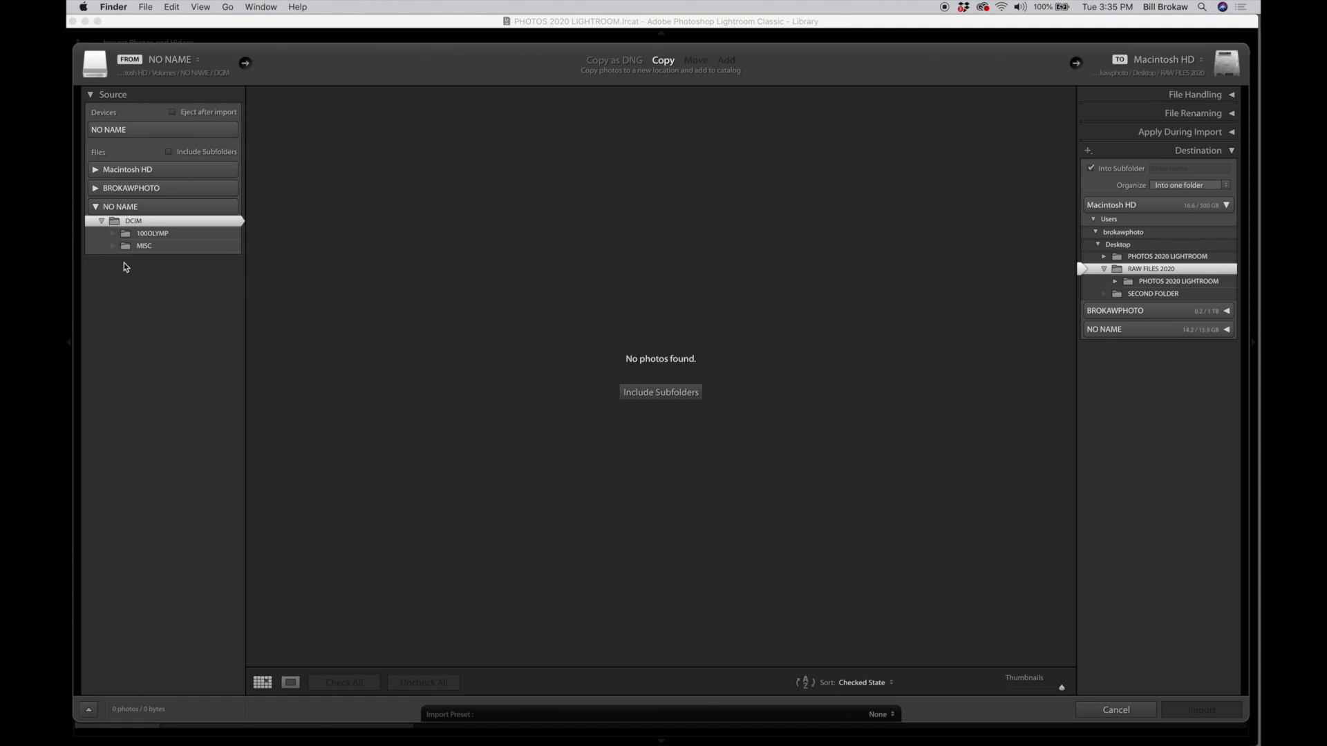
Select the card's 100OLYMP folder as the import source and browse its photos down to the street sign and theater shots
{"action": "left_click", "coordinate": [139, 237]}
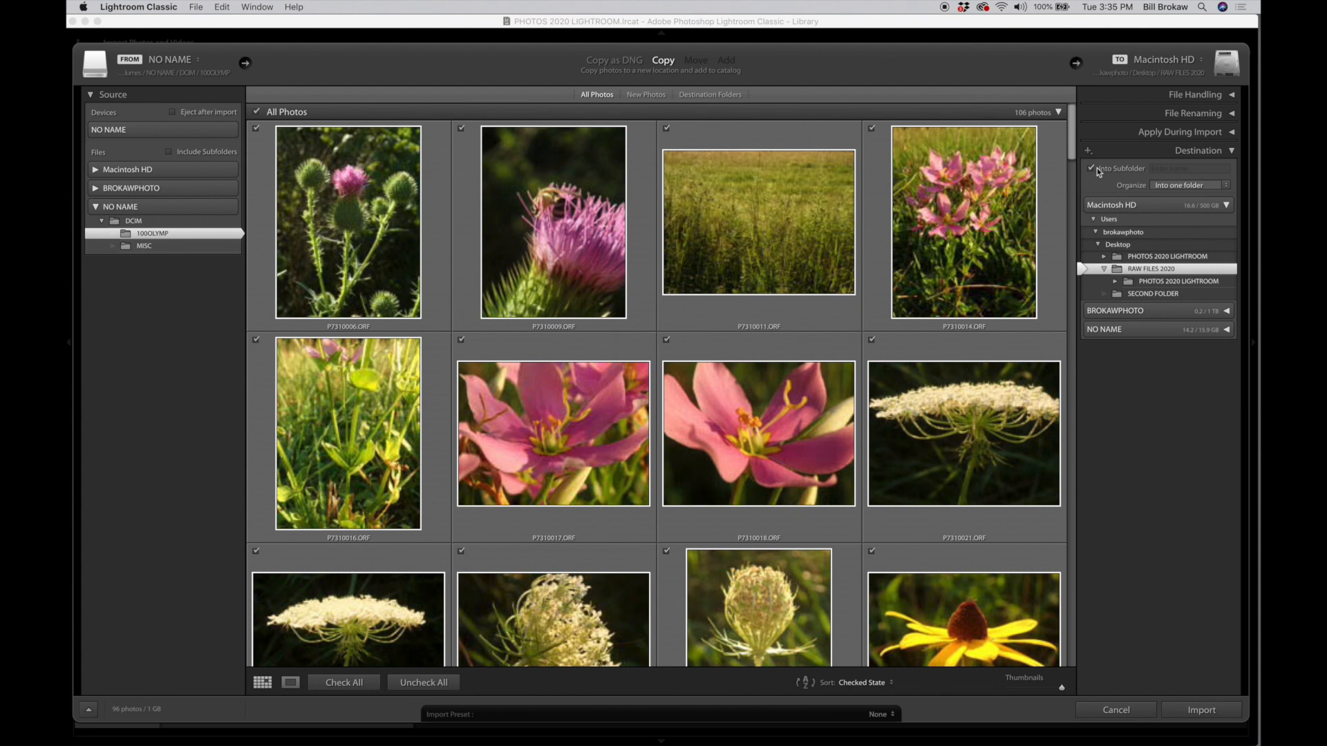
{"action": "left_click_drag", "start_coordinate": [1064, 177], "coordinate": [1099, 110]}
{"action": "scroll", "coordinate": [825, 456], "scroll_direction": "down", "scroll_amount": 3}
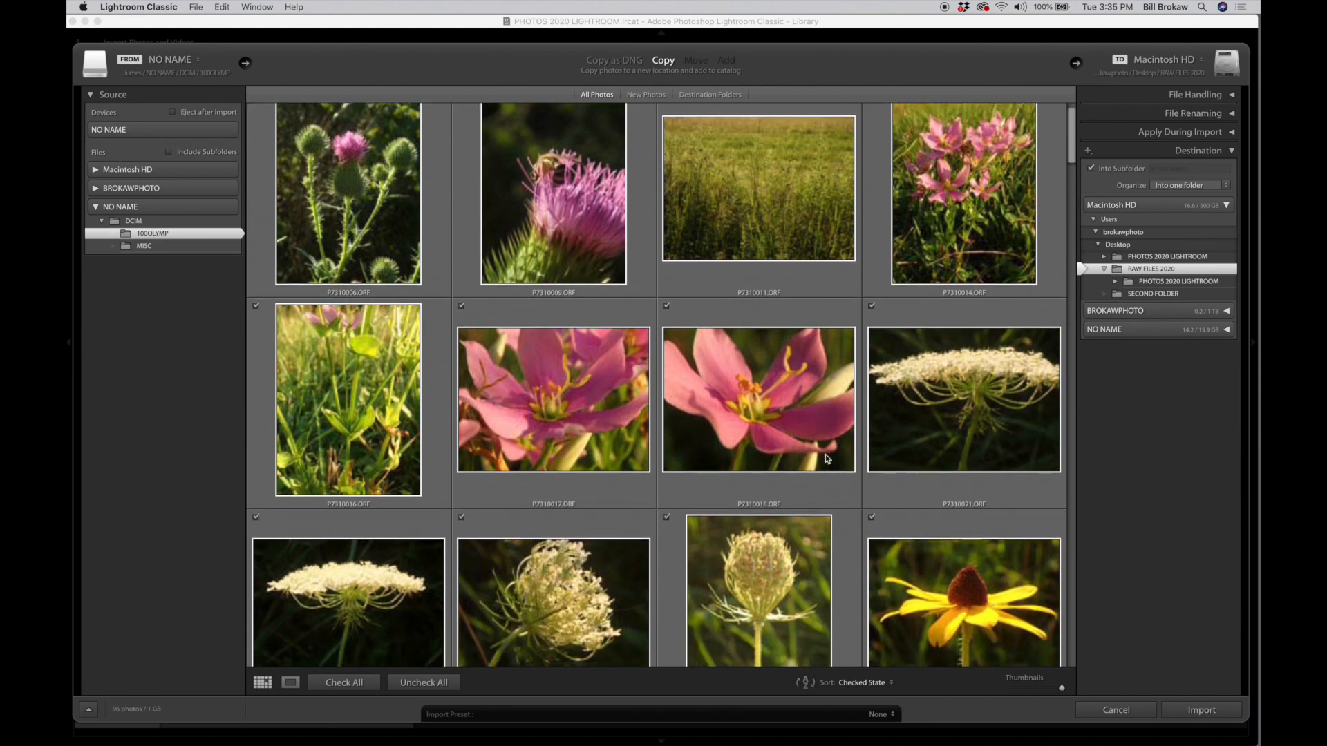
{"action": "scroll", "coordinate": [825, 458], "scroll_direction": "down", "scroll_amount": 5}
{"action": "scroll", "coordinate": [827, 458], "scroll_direction": "down", "scroll_amount": 5}
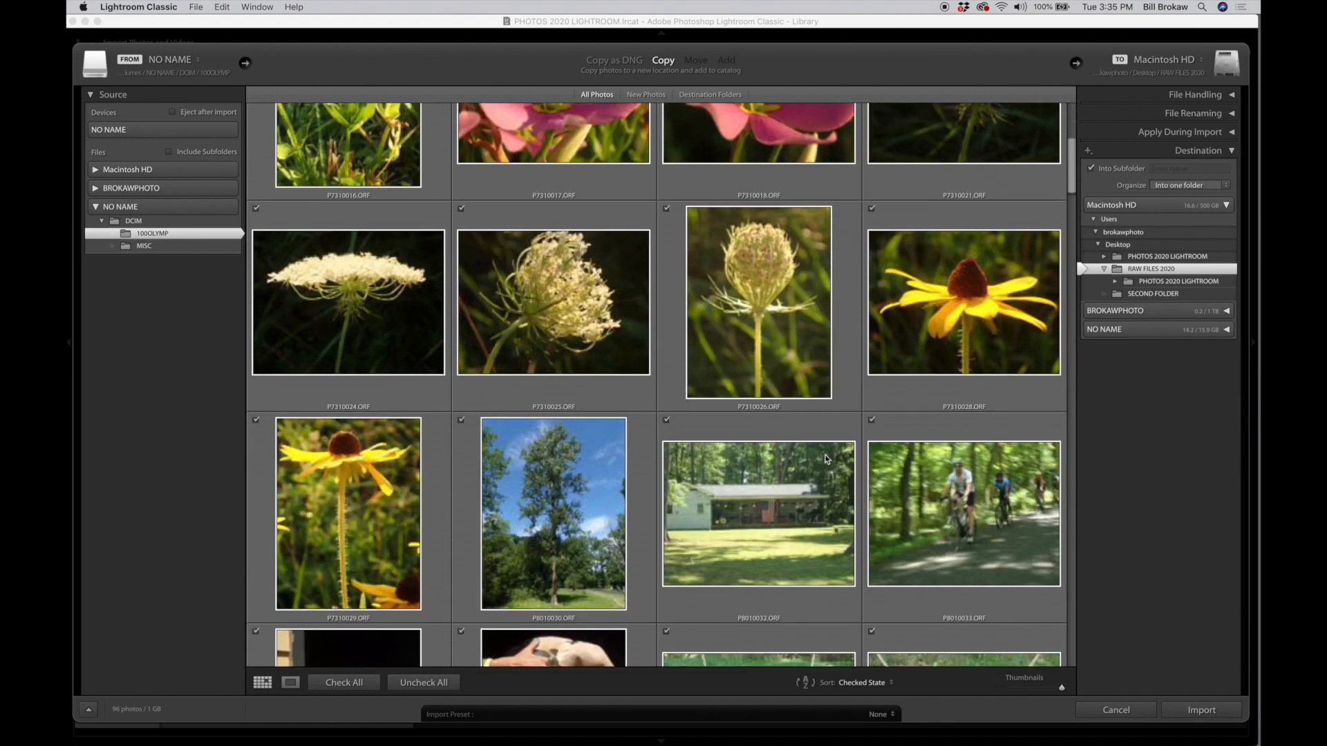
{"action": "scroll", "coordinate": [828, 459], "scroll_direction": "down", "scroll_amount": 8}
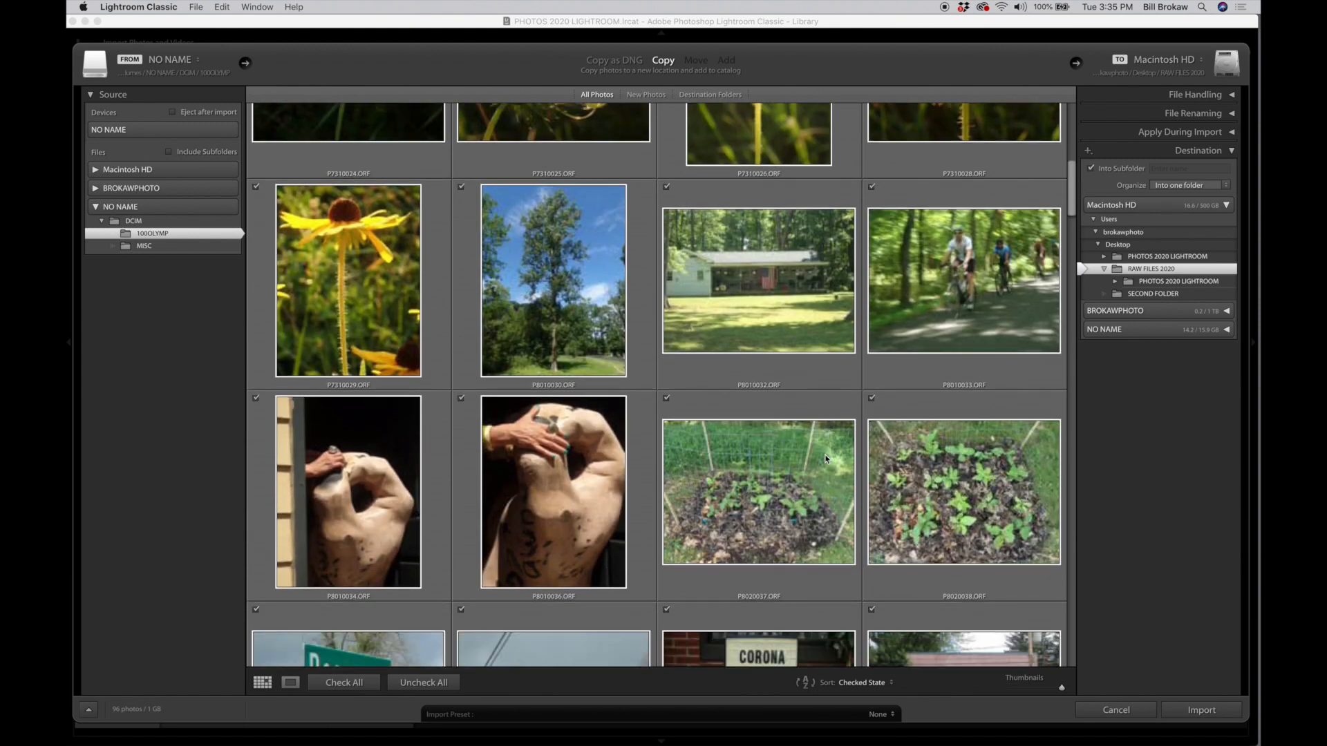
{"action": "scroll", "coordinate": [827, 459], "scroll_direction": "down", "scroll_amount": 4}
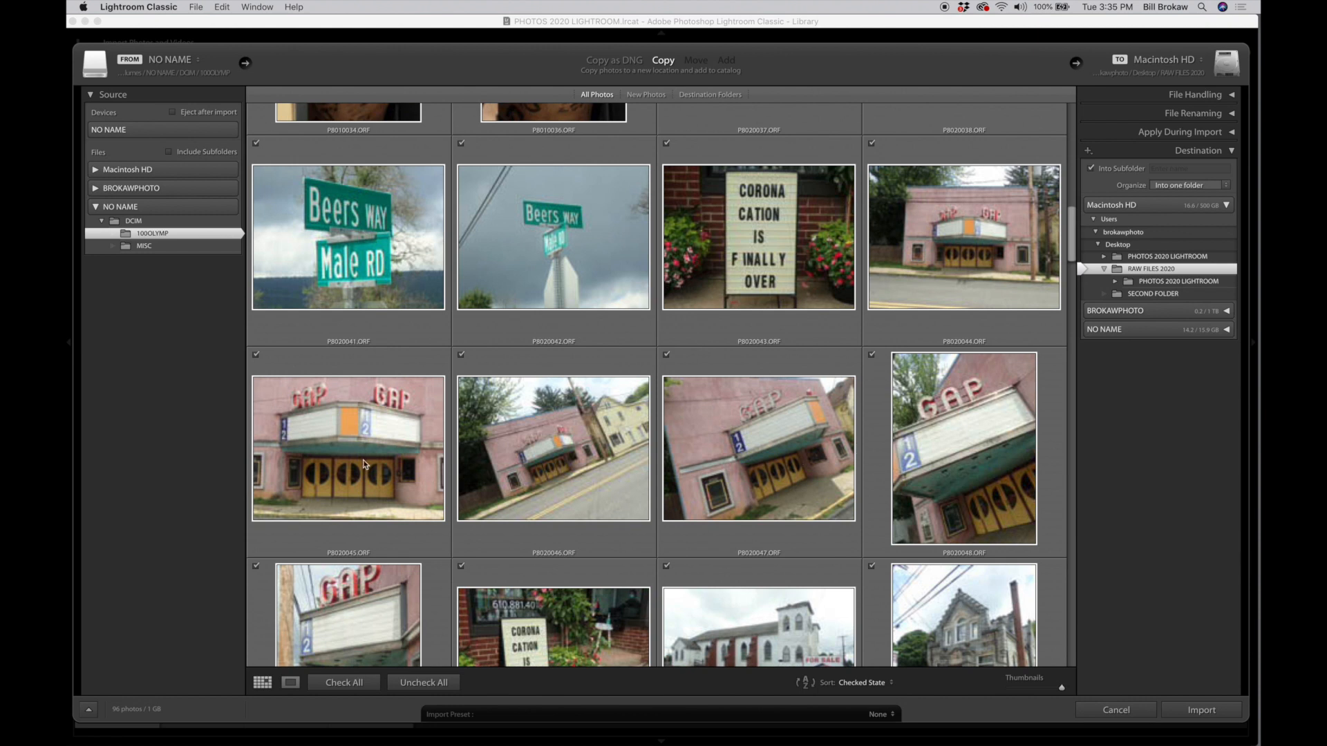
Limit the import to the Beers Way and Male Rd sign, close frontal theater and stone building photos, with SECOND FOLDER as destination
{"action": "left_click", "coordinate": [328, 231]}
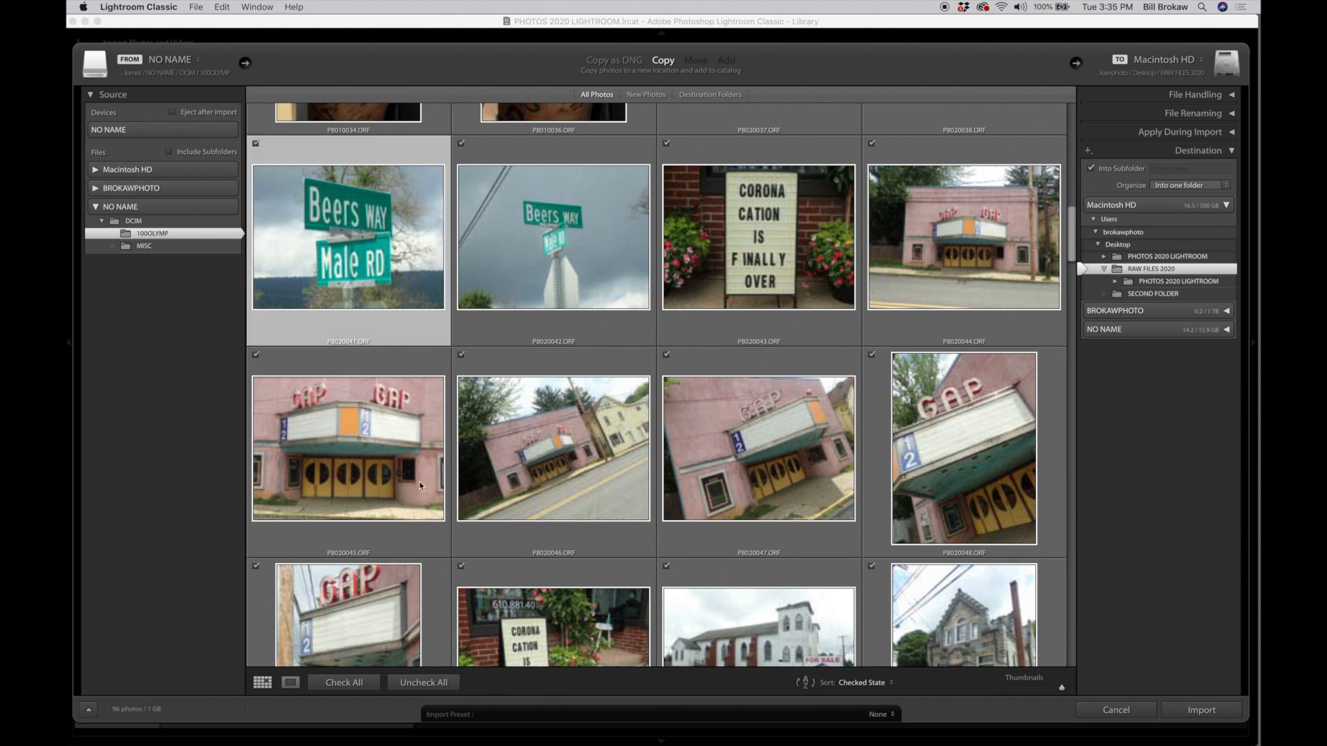
{"action": "left_click", "coordinate": [423, 683]}
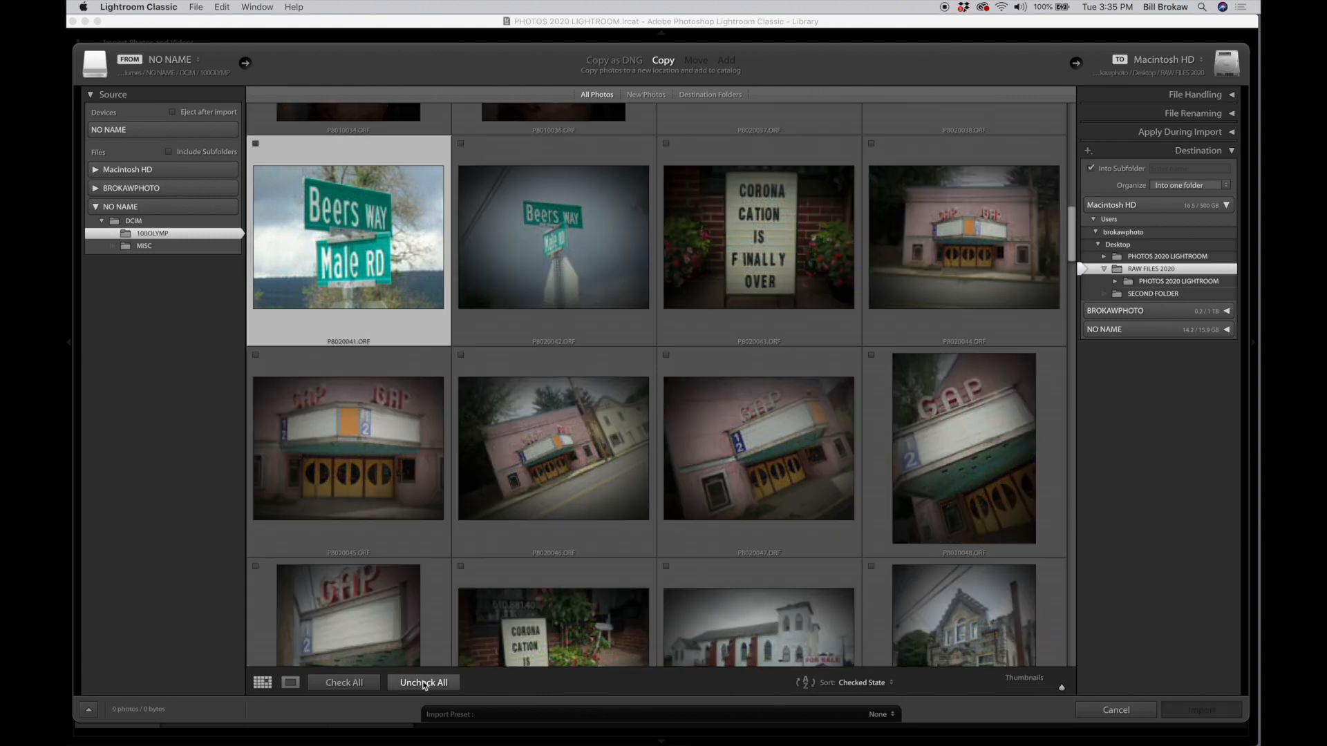
{"action": "left_click", "coordinate": [255, 143]}
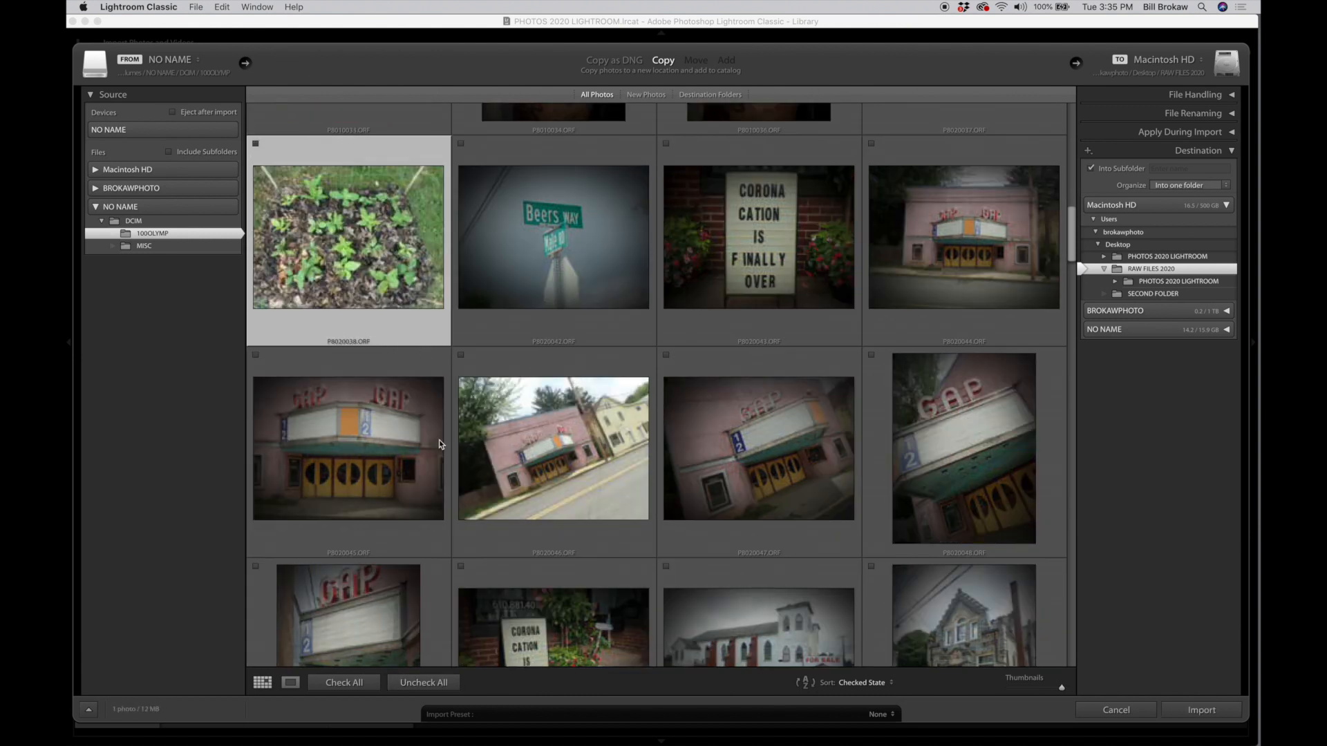
{"action": "left_click", "coordinate": [256, 356]}
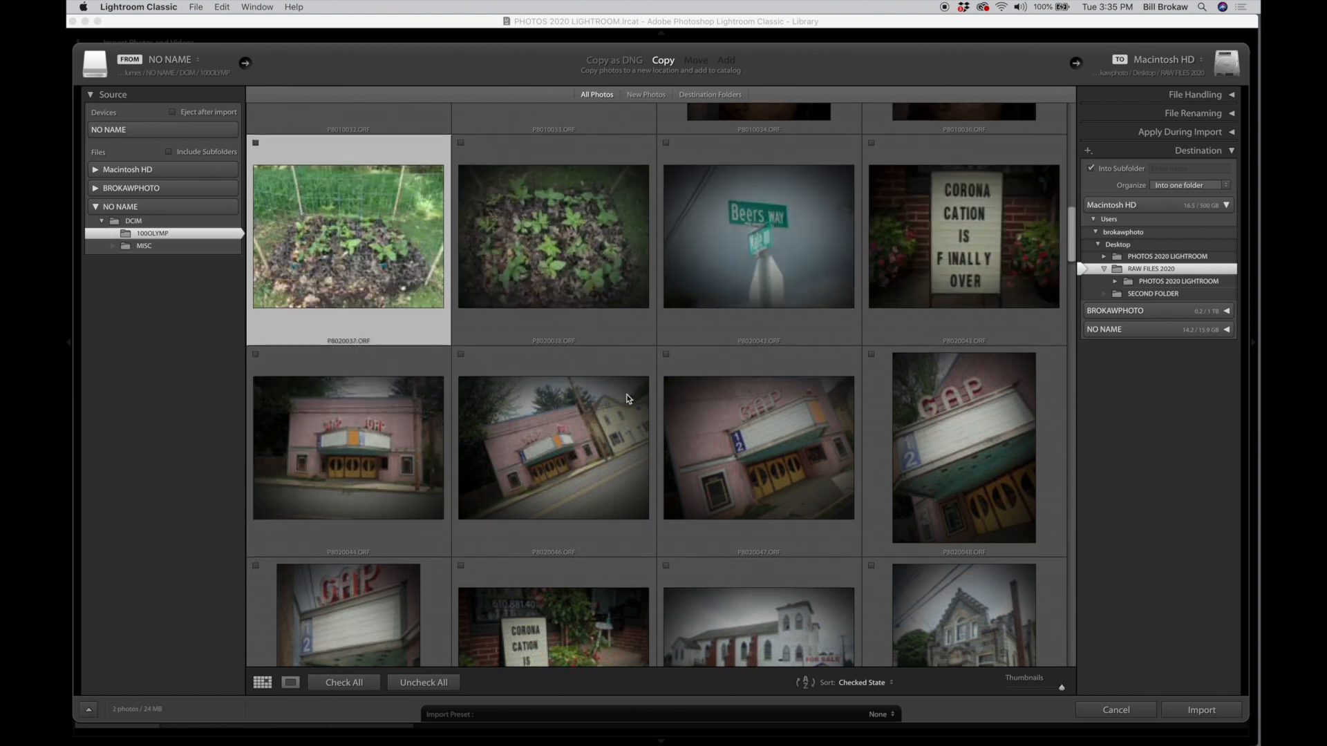
{"action": "scroll", "coordinate": [863, 508], "scroll_direction": "down", "scroll_amount": 5}
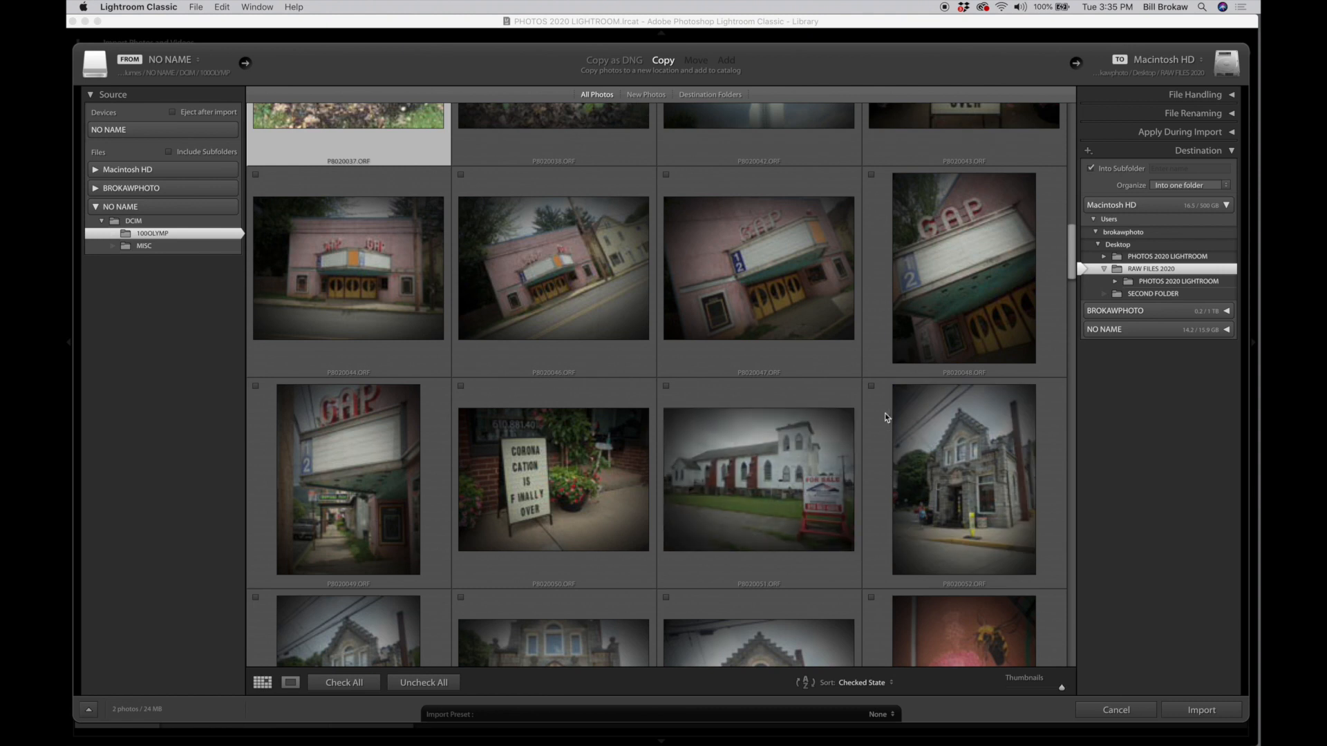
{"action": "left_click", "coordinate": [872, 387]}
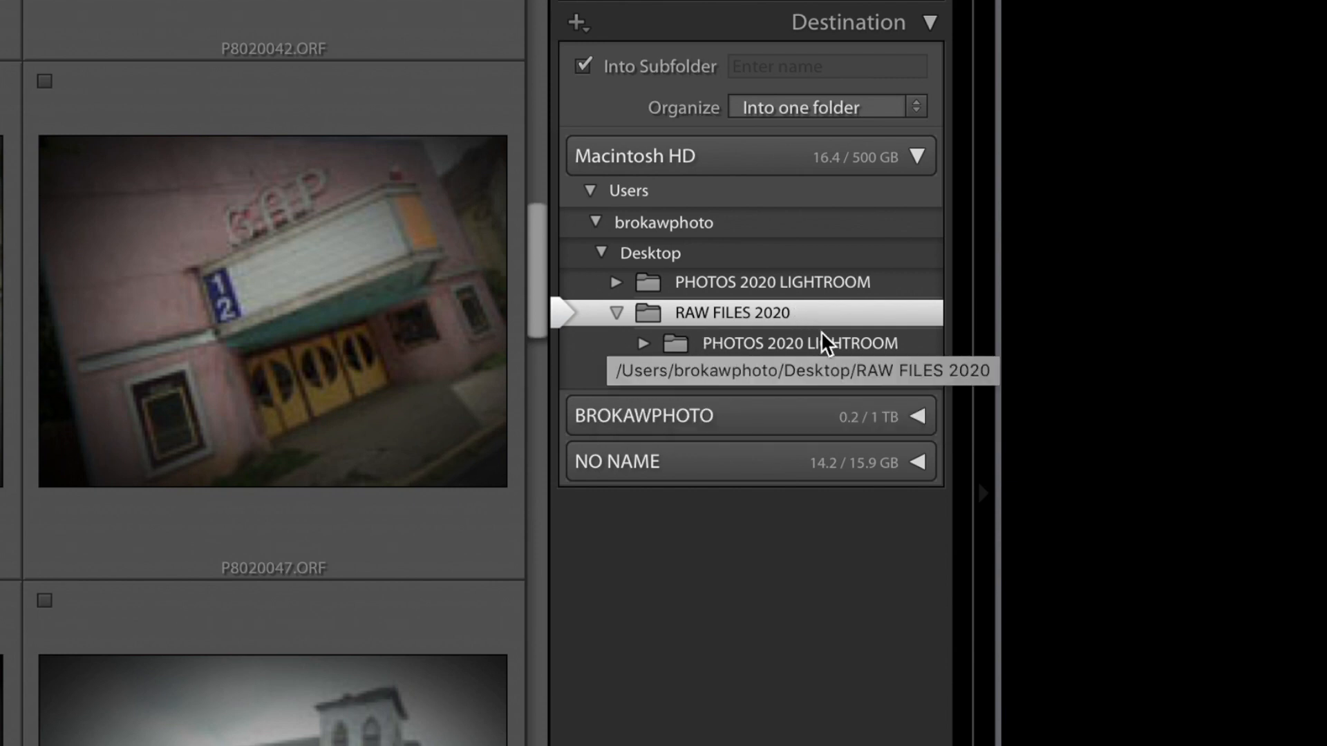
{"action": "left_click", "coordinate": [781, 378]}
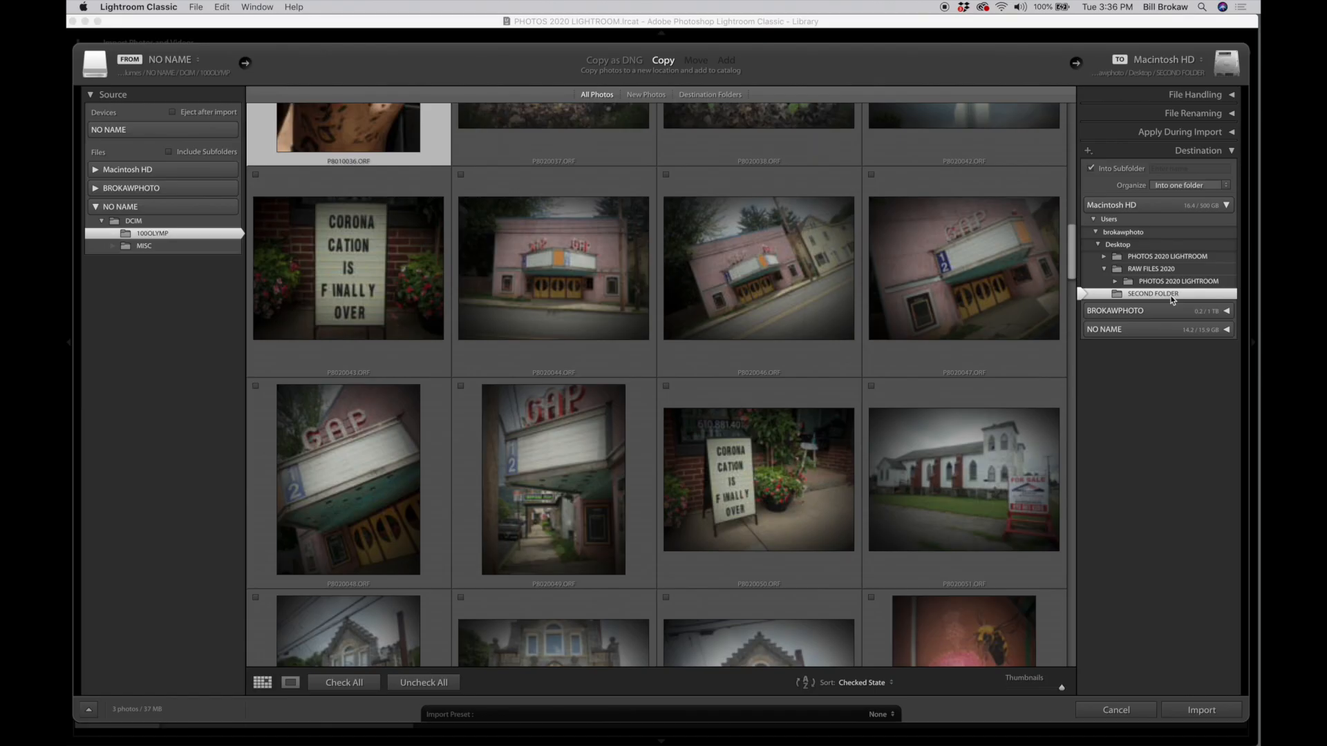
Import the three checked photos into SECOND FOLDER, then browse all photographs in the catalog down to the new ones
{"action": "left_click", "coordinate": [1202, 711]}
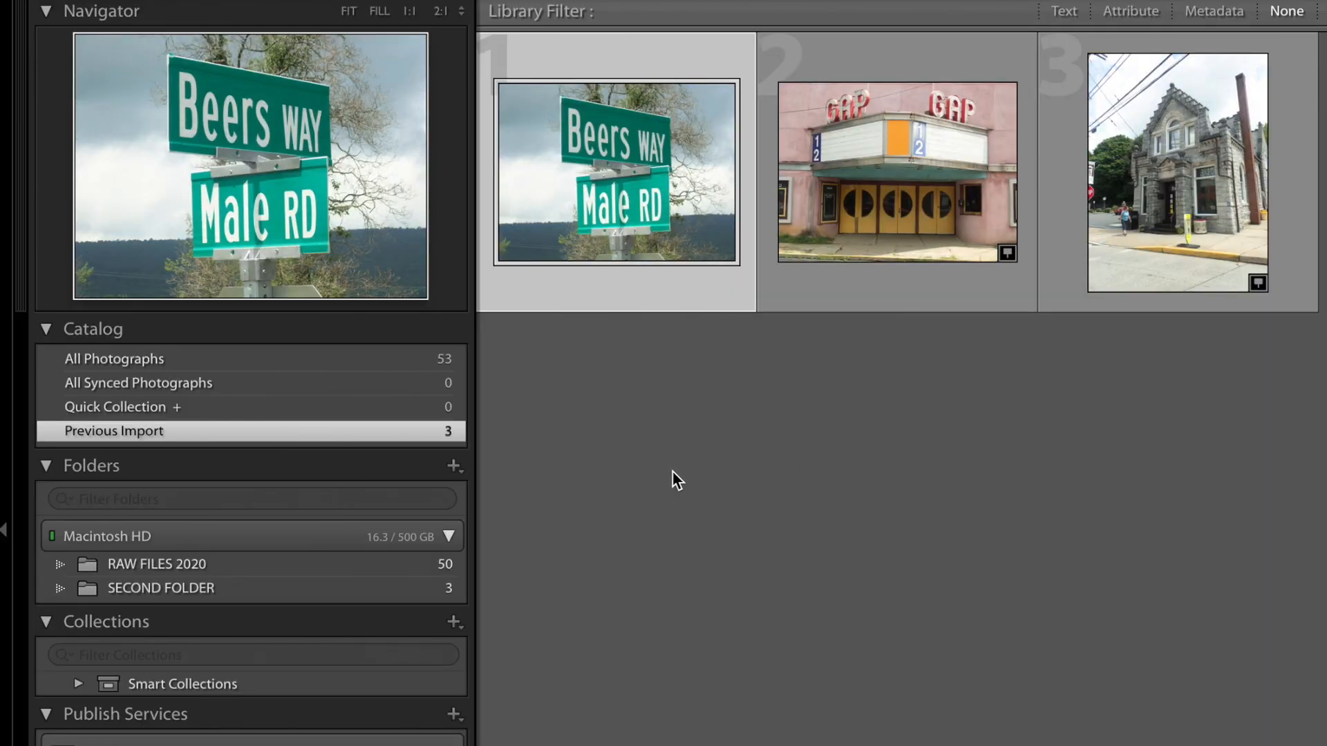
{"action": "left_click", "coordinate": [404, 364]}
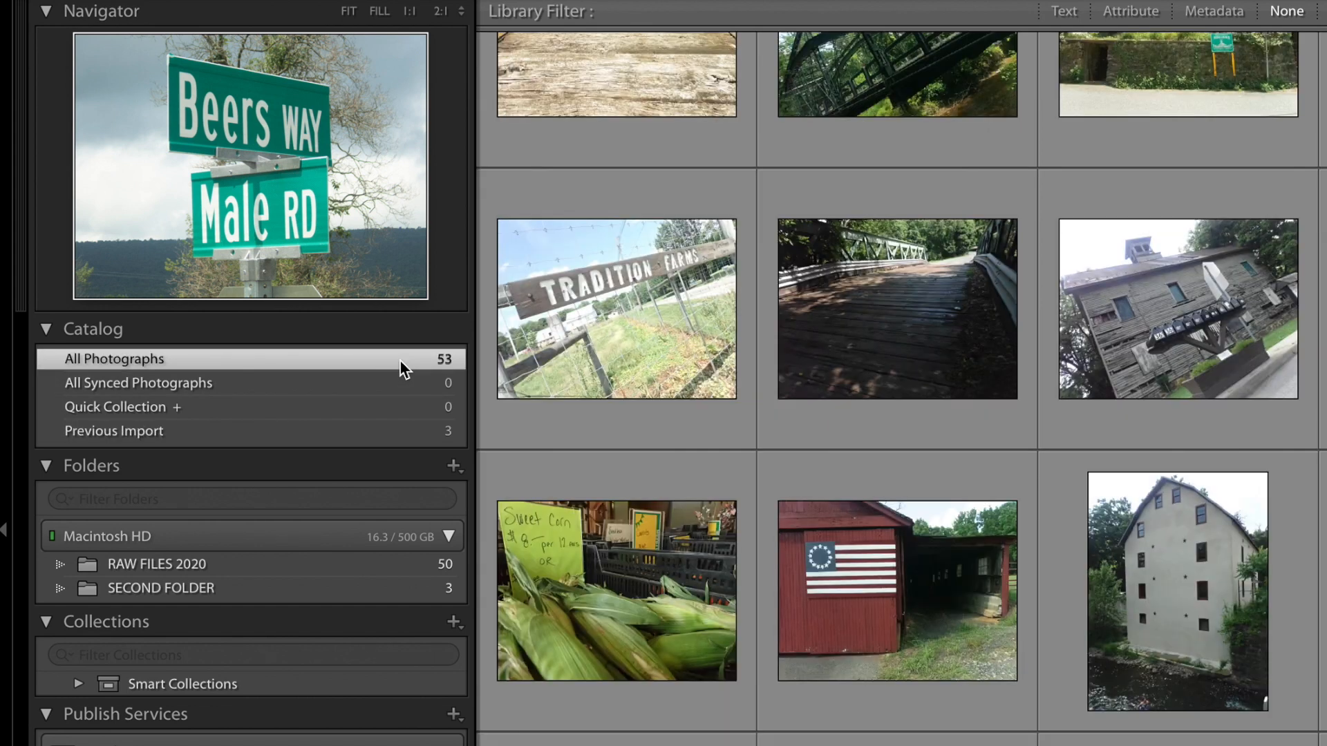
{"action": "scroll", "coordinate": [1155, 687], "scroll_direction": "up", "scroll_amount": 10}
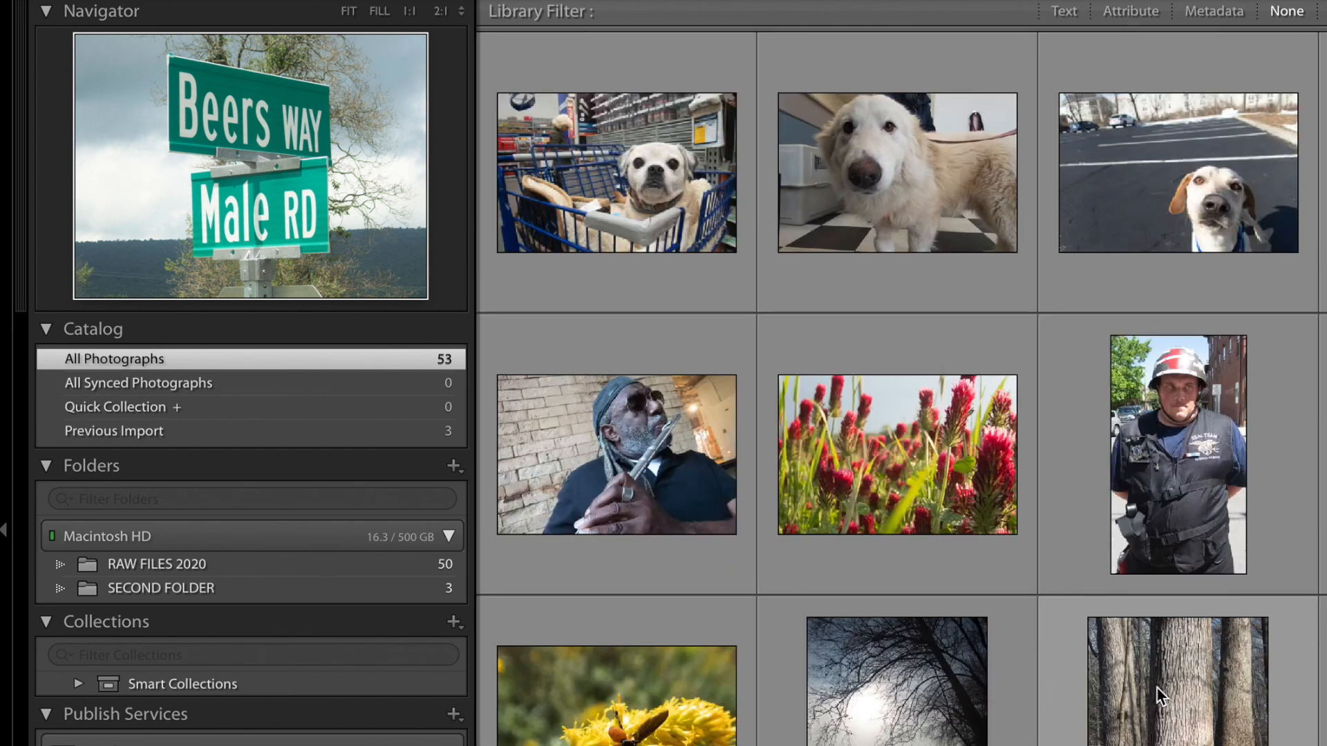
{"action": "scroll", "coordinate": [1155, 687], "scroll_direction": "down", "scroll_amount": 10}
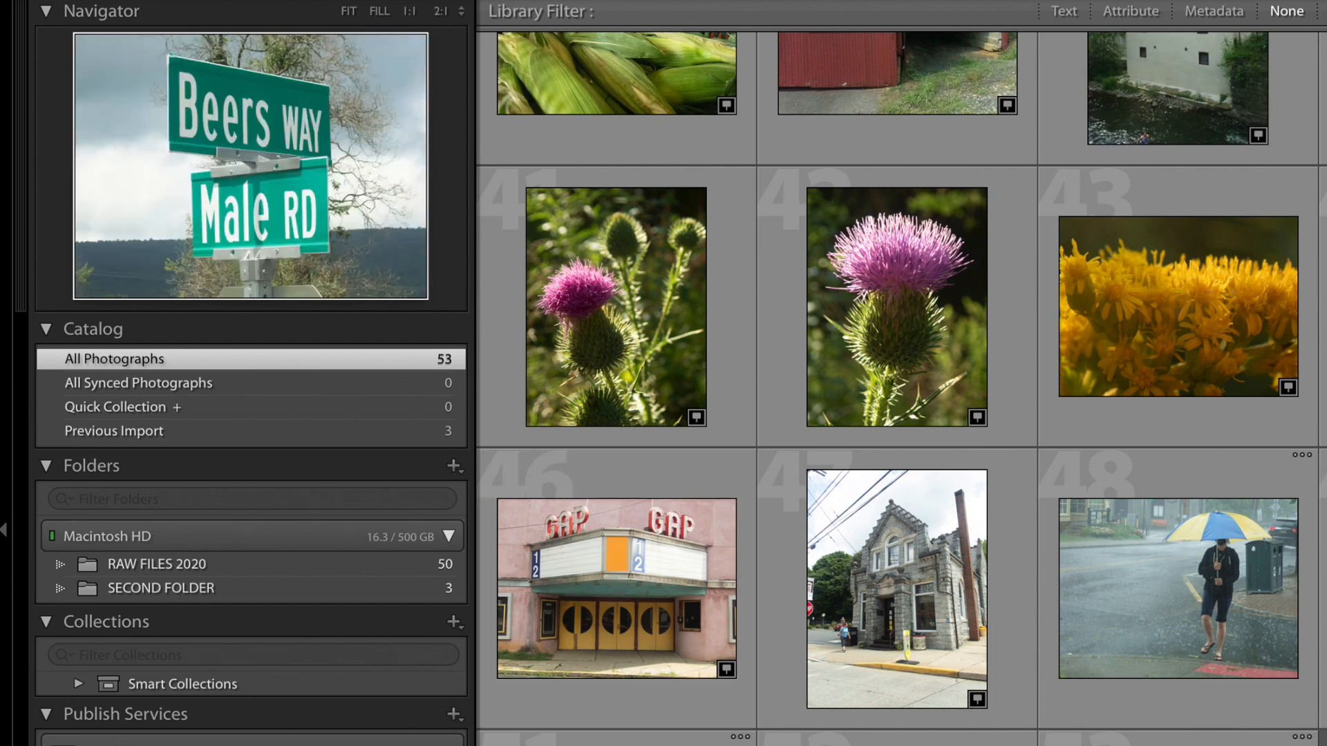
Switch to Finder, inspect the contents of SECOND FOLDER and RAW FILES 2020 on the Desktop, and close the Finder window
{"action": "key", "text": "super+Tab"}
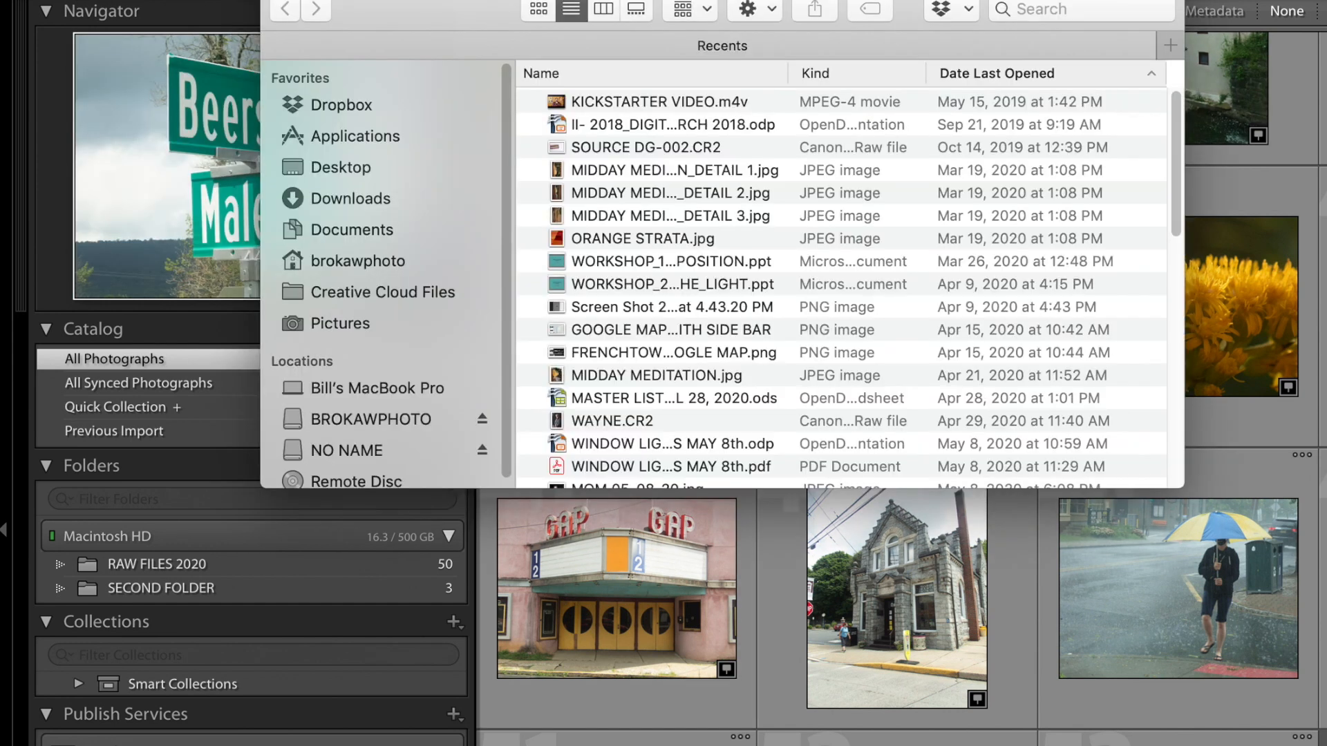
{"action": "left_click", "coordinate": [369, 169]}
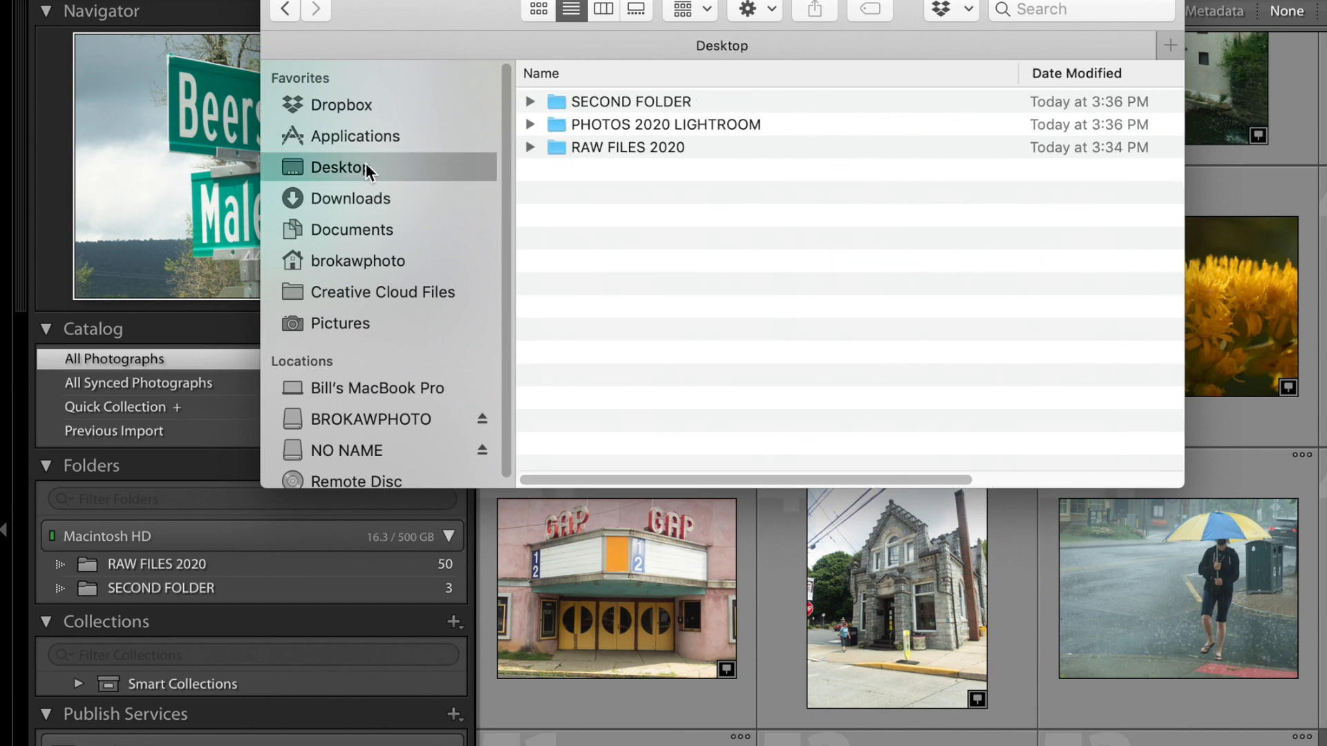
{"action": "left_click", "coordinate": [615, 104]}
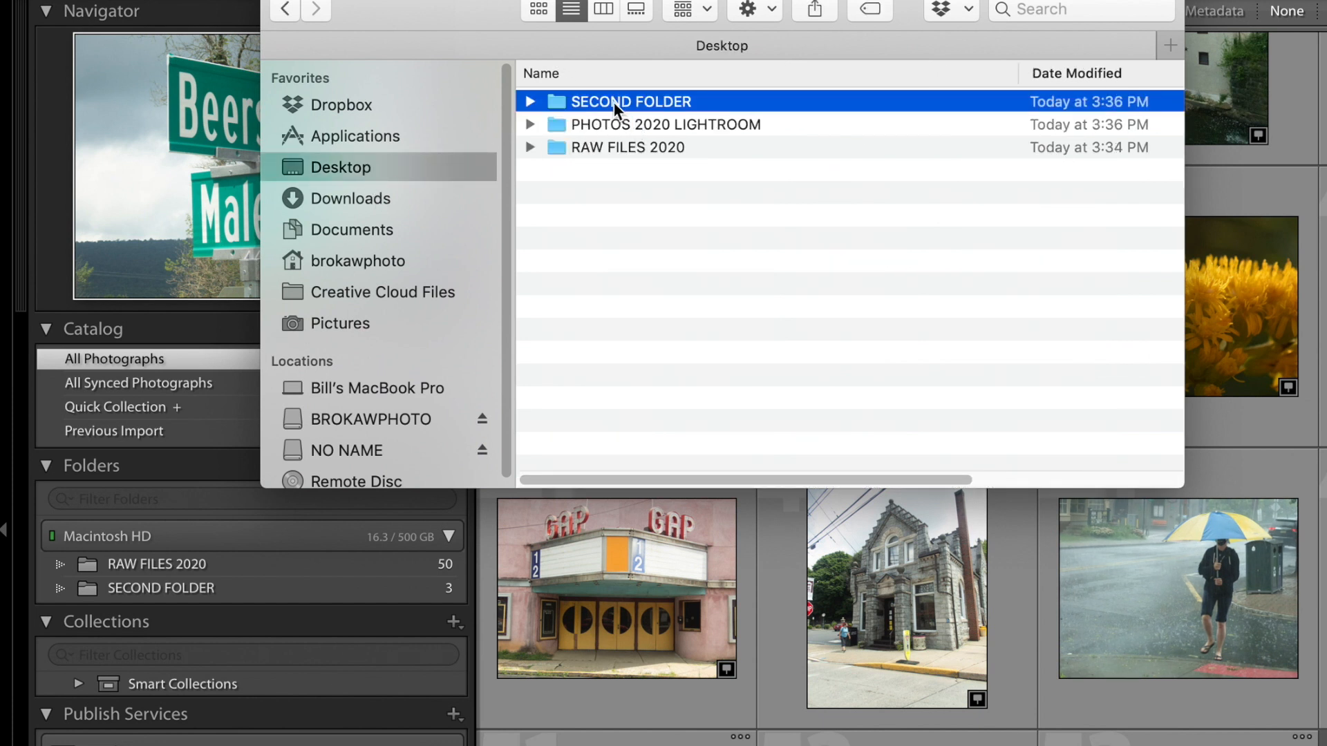
{"action": "left_click", "coordinate": [530, 102]}
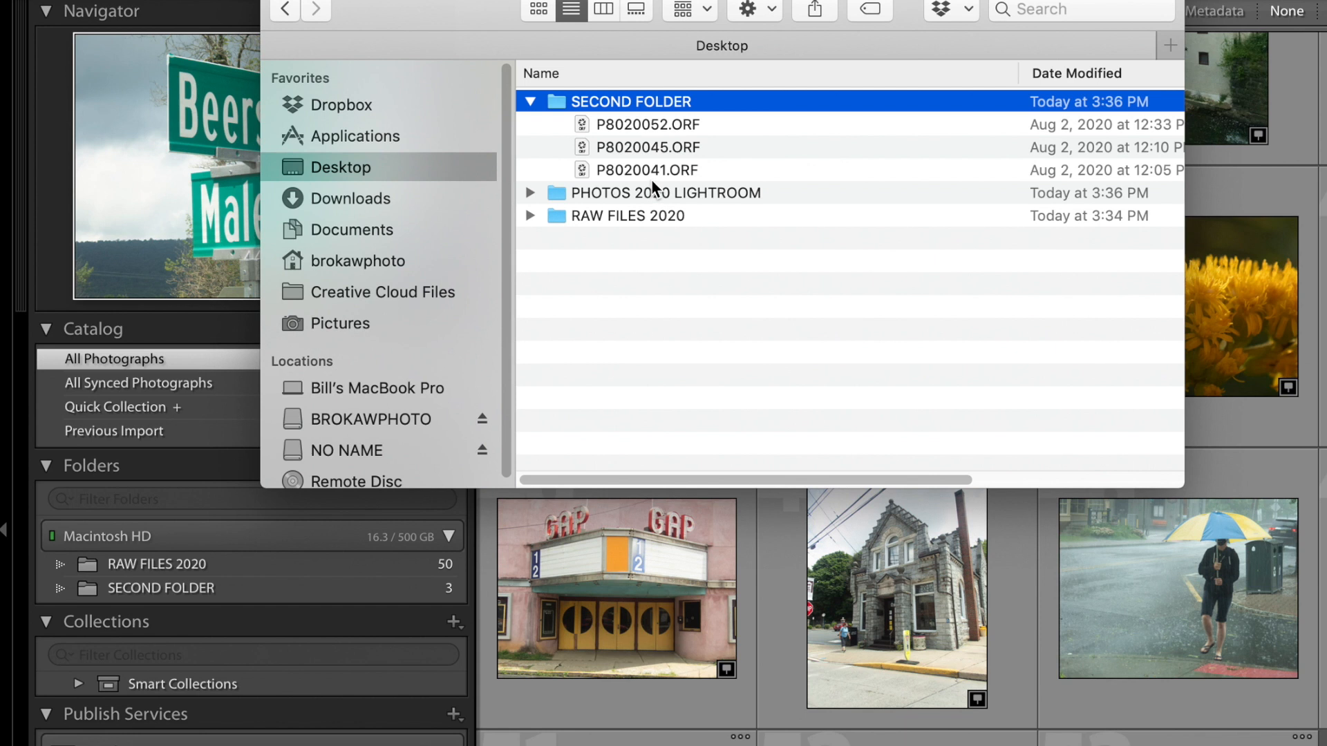
{"action": "left_click", "coordinate": [531, 101]}
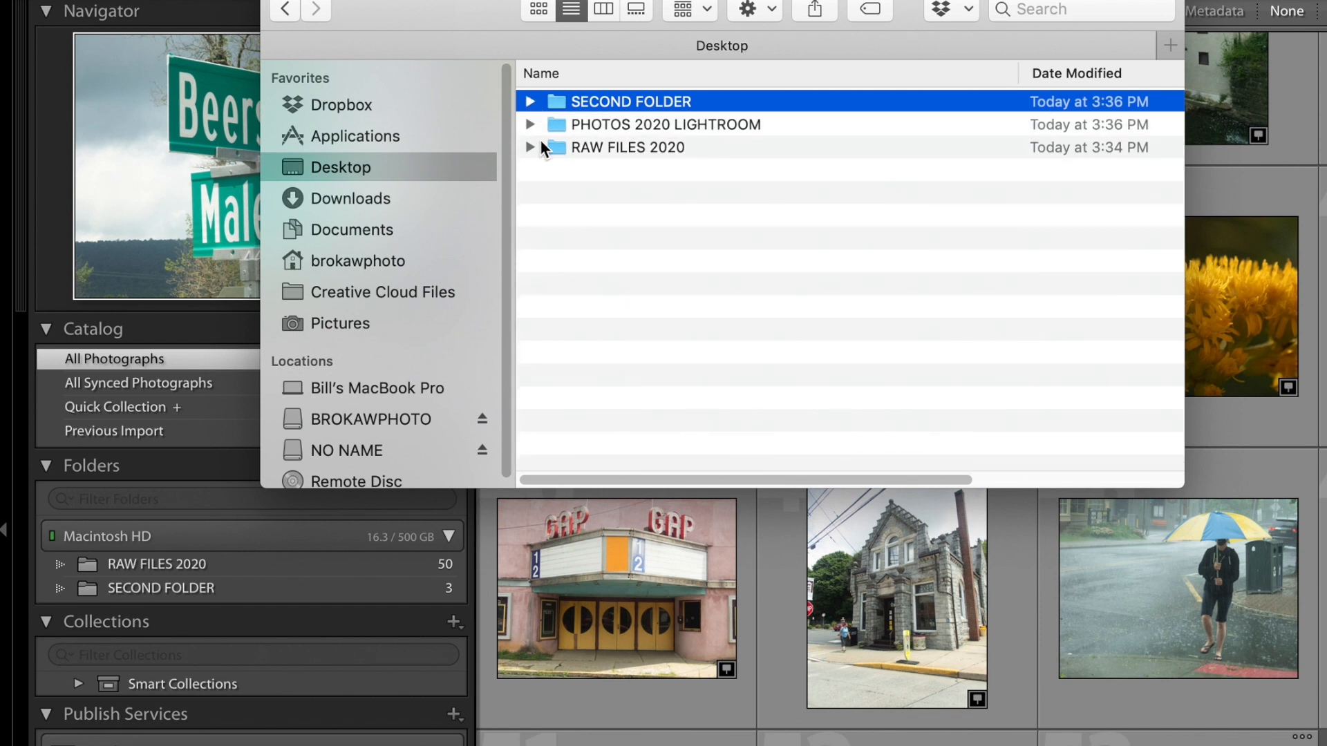
{"action": "left_click", "coordinate": [530, 147]}
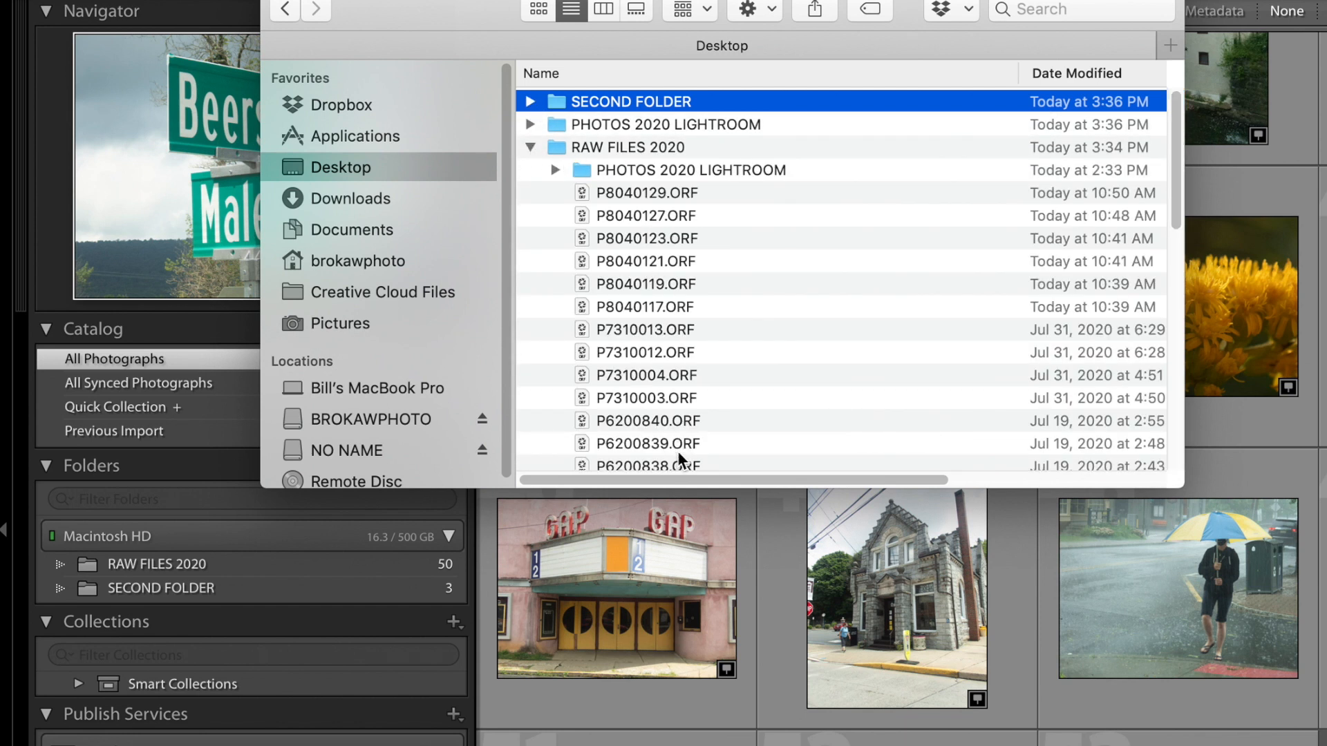
{"action": "left_click", "coordinate": [530, 147]}
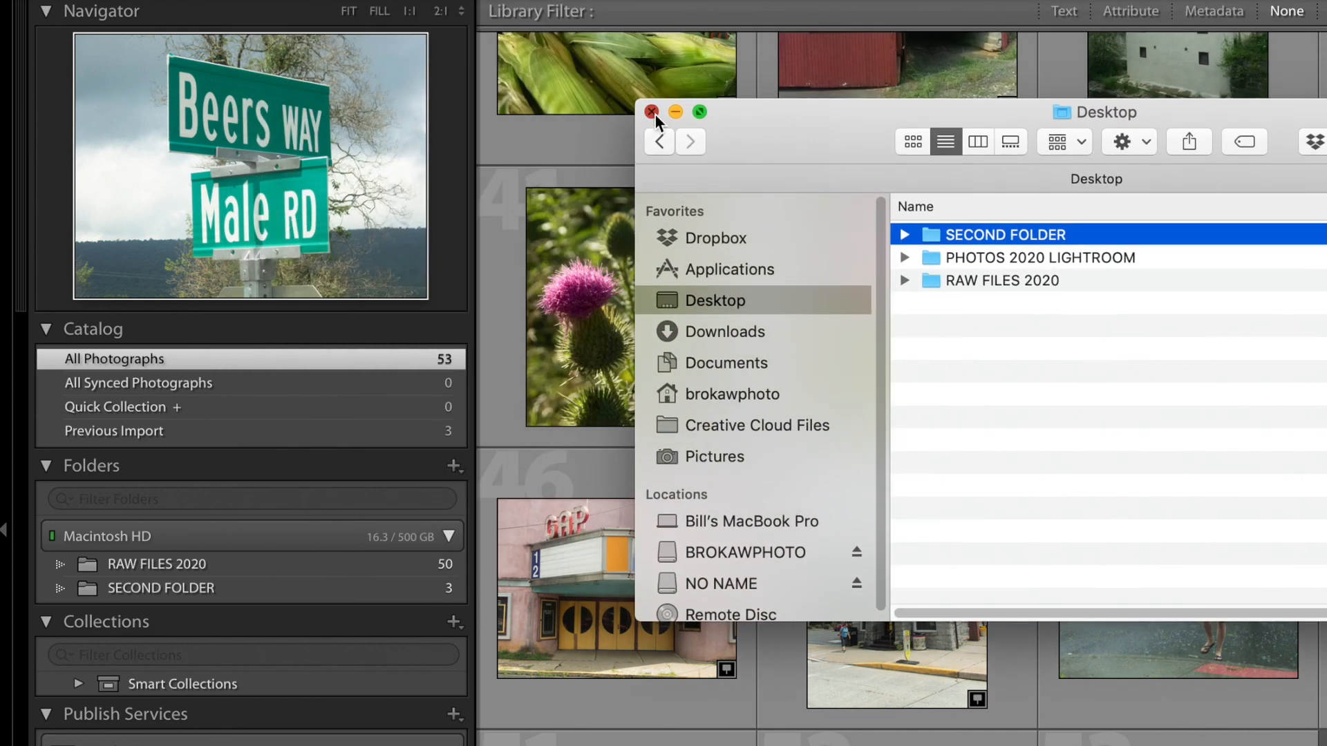
{"action": "left_click", "coordinate": [655, 114]}
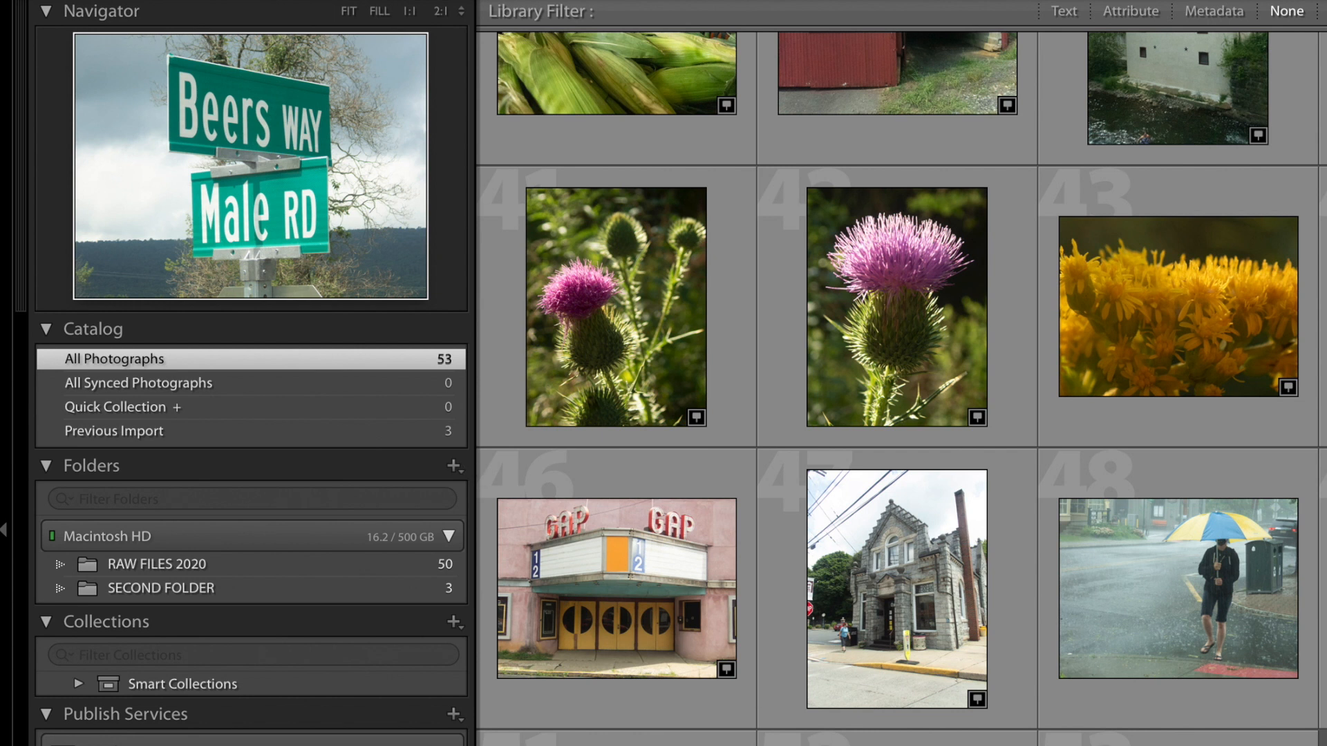
Add the four dog photos from all photographs to the Quick Collection and show that collection
{"action": "scroll", "coordinate": [899, 387], "scroll_direction": "up", "scroll_amount": 20}
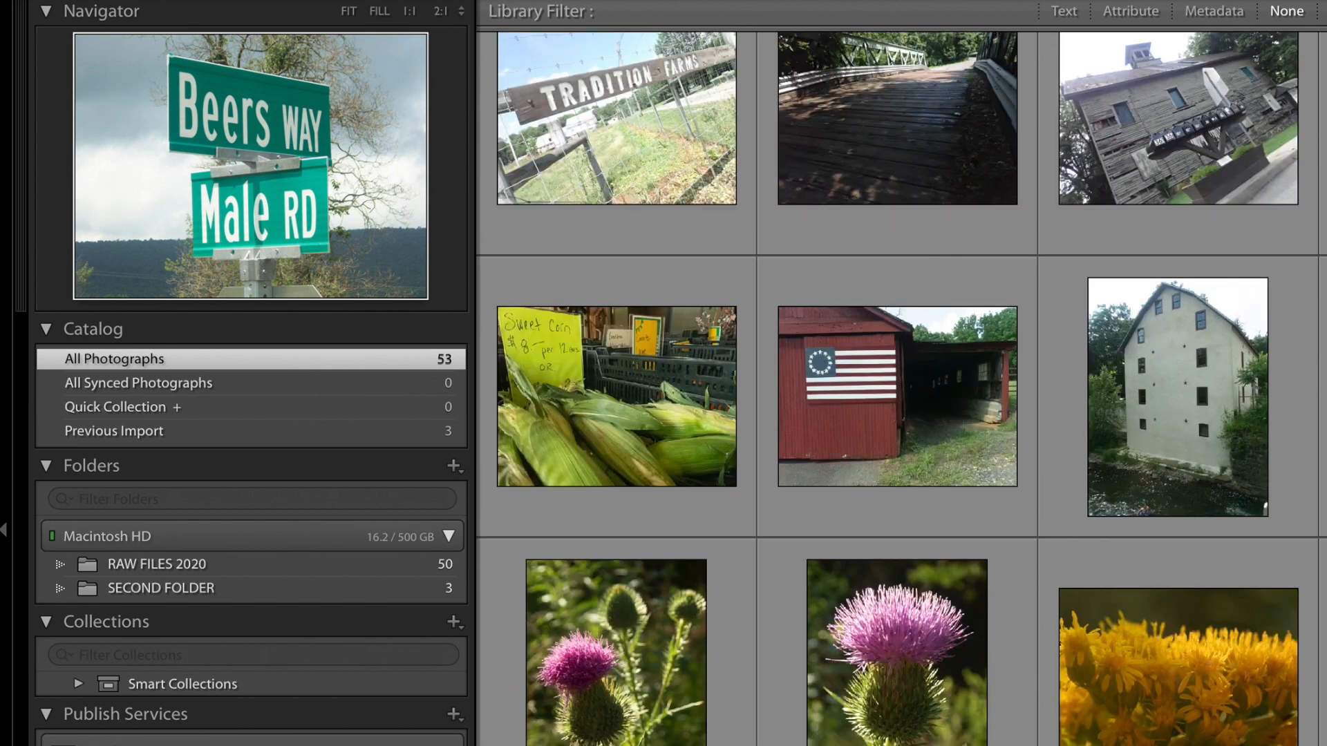
{"action": "scroll", "coordinate": [899, 387], "scroll_direction": "up", "scroll_amount": 5}
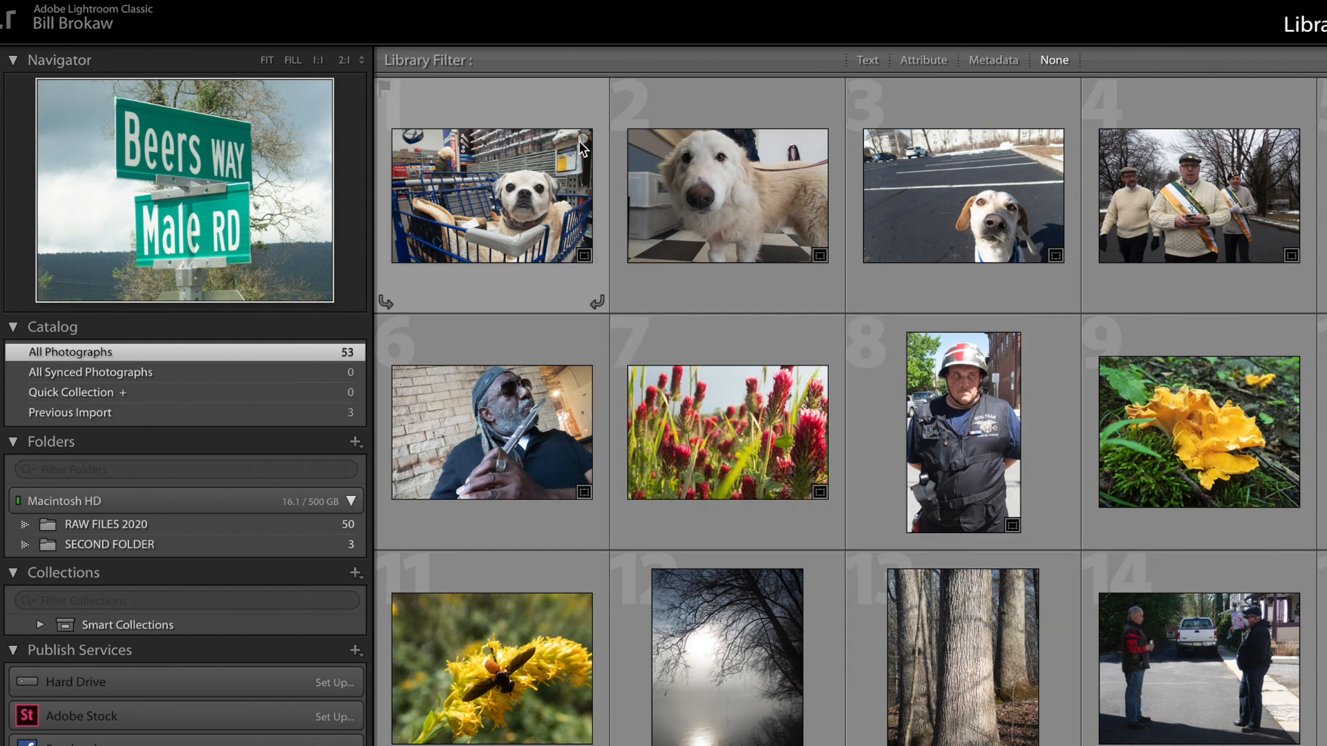
{"action": "left_click", "coordinate": [583, 139]}
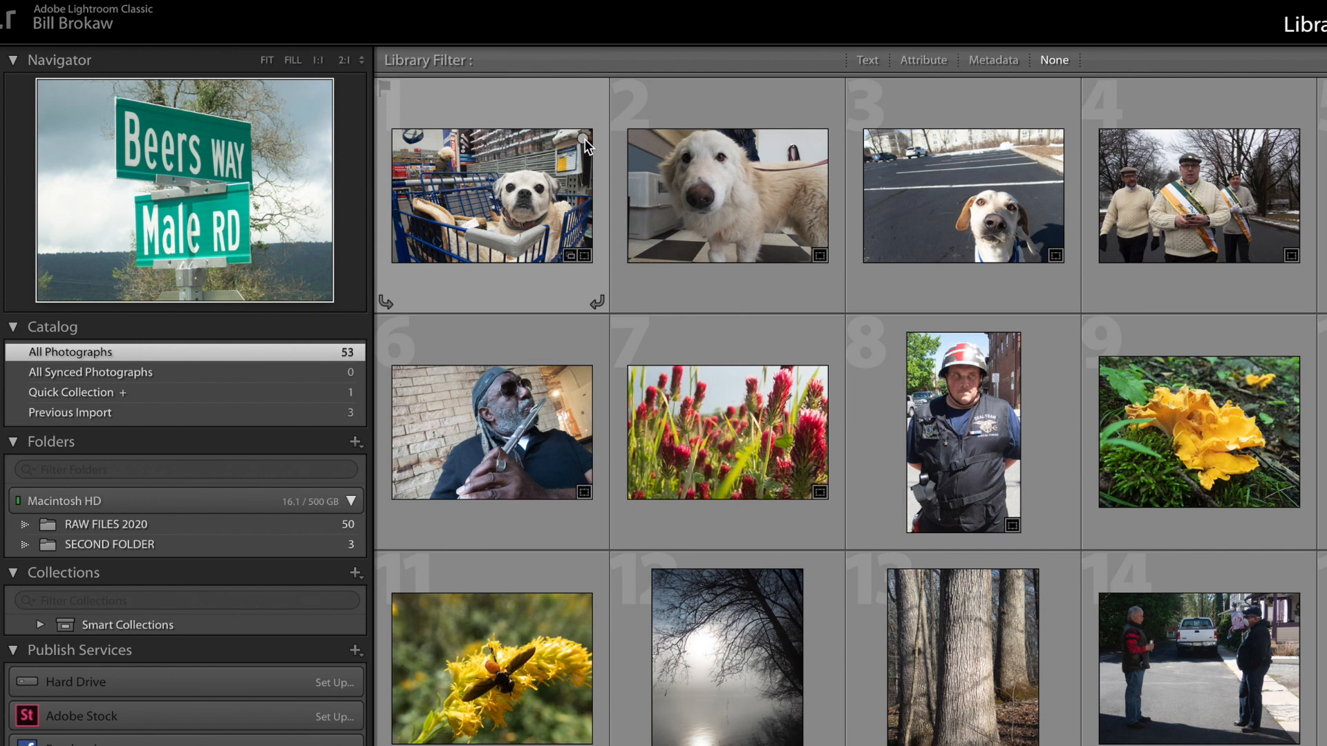
{"action": "left_click", "coordinate": [818, 138]}
{"action": "left_click", "coordinate": [1054, 139]}
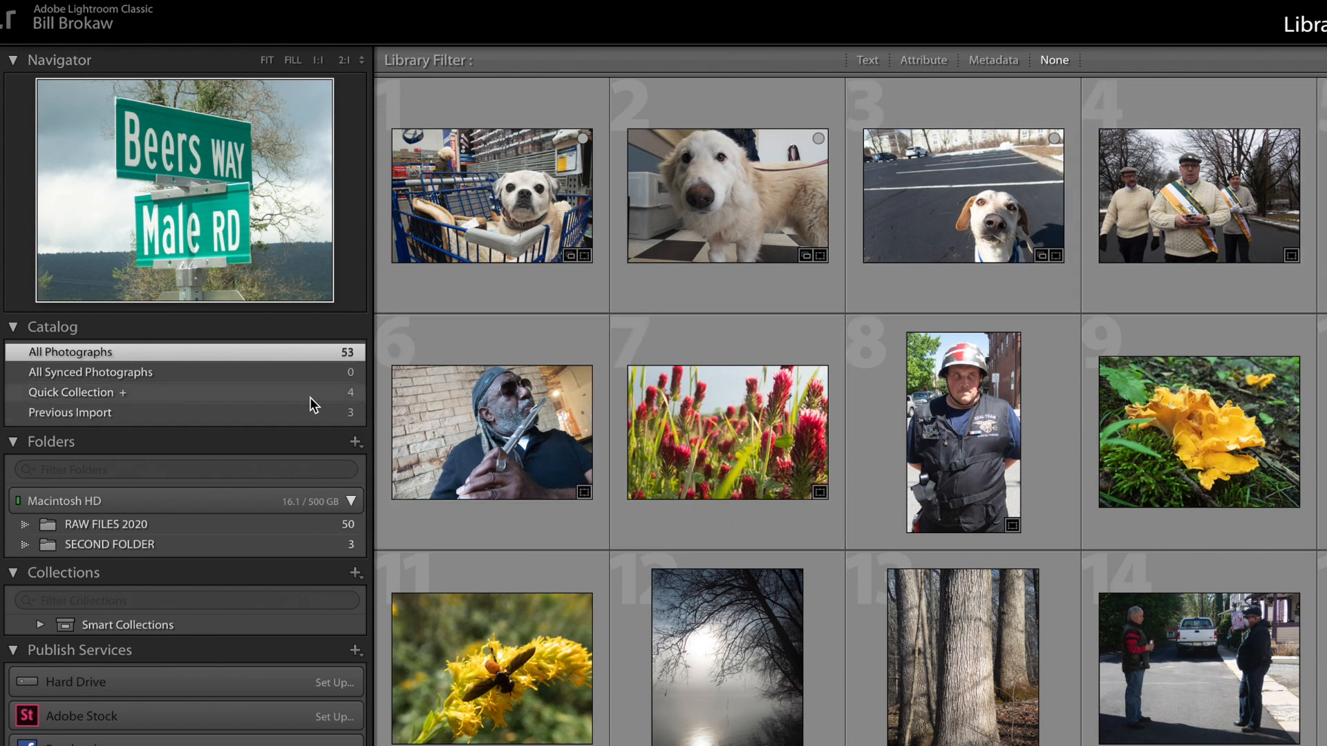
{"action": "left_click", "coordinate": [288, 393]}
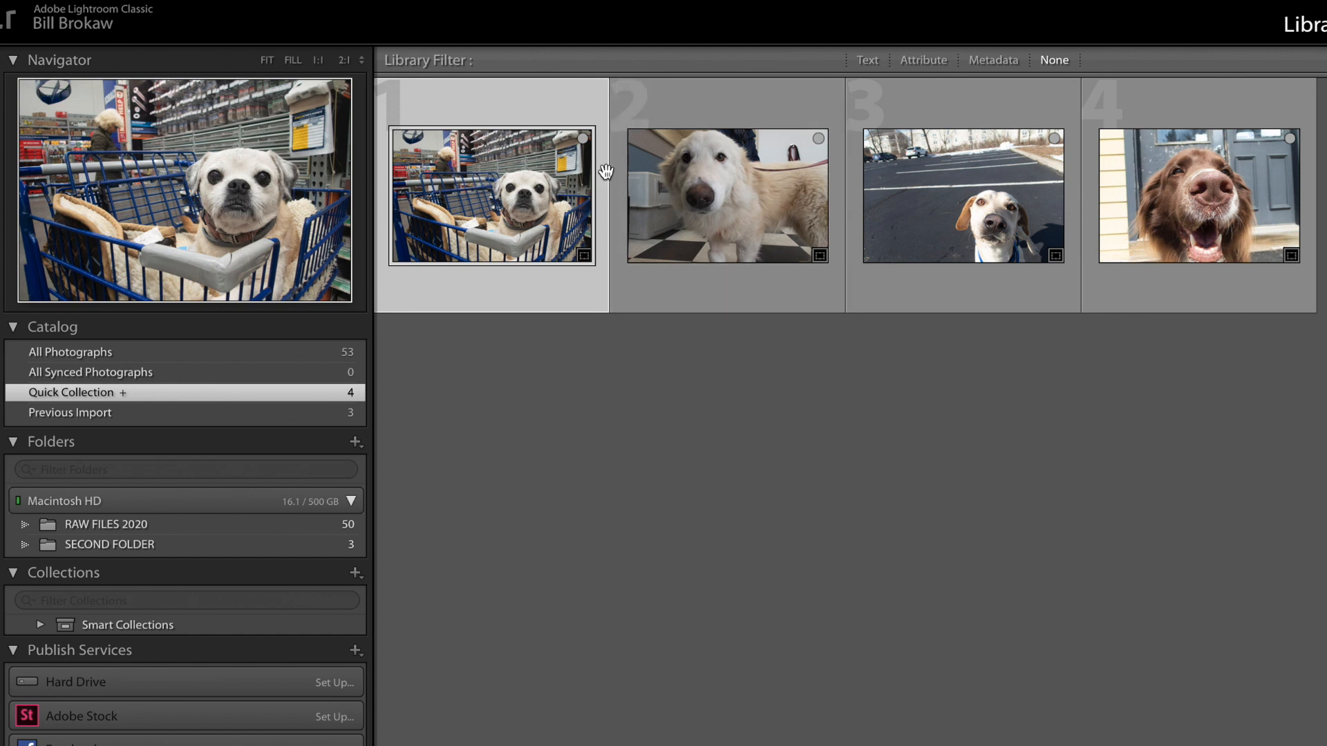
Remove all four dog photos from the Quick Collection
{"action": "left_click", "coordinate": [583, 138]}
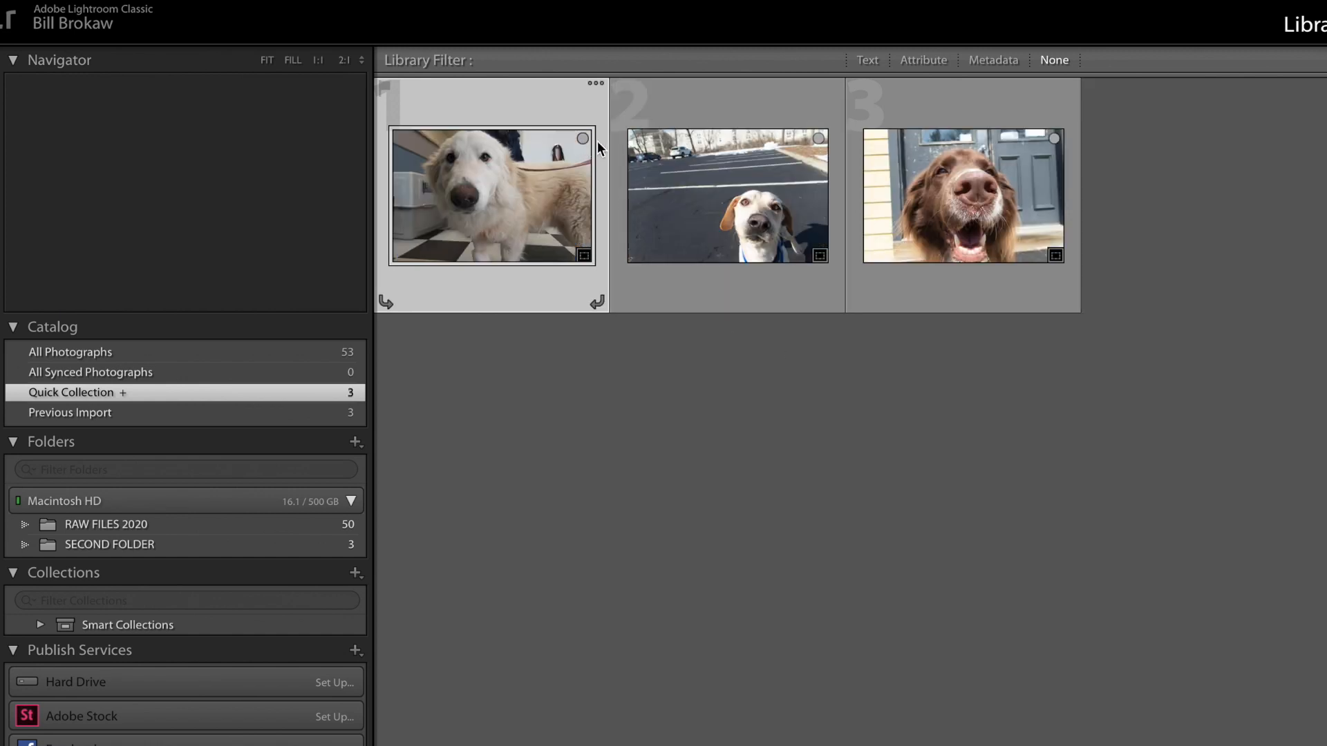
{"action": "left_click", "coordinate": [583, 139]}
{"action": "left_click", "coordinate": [583, 139]}
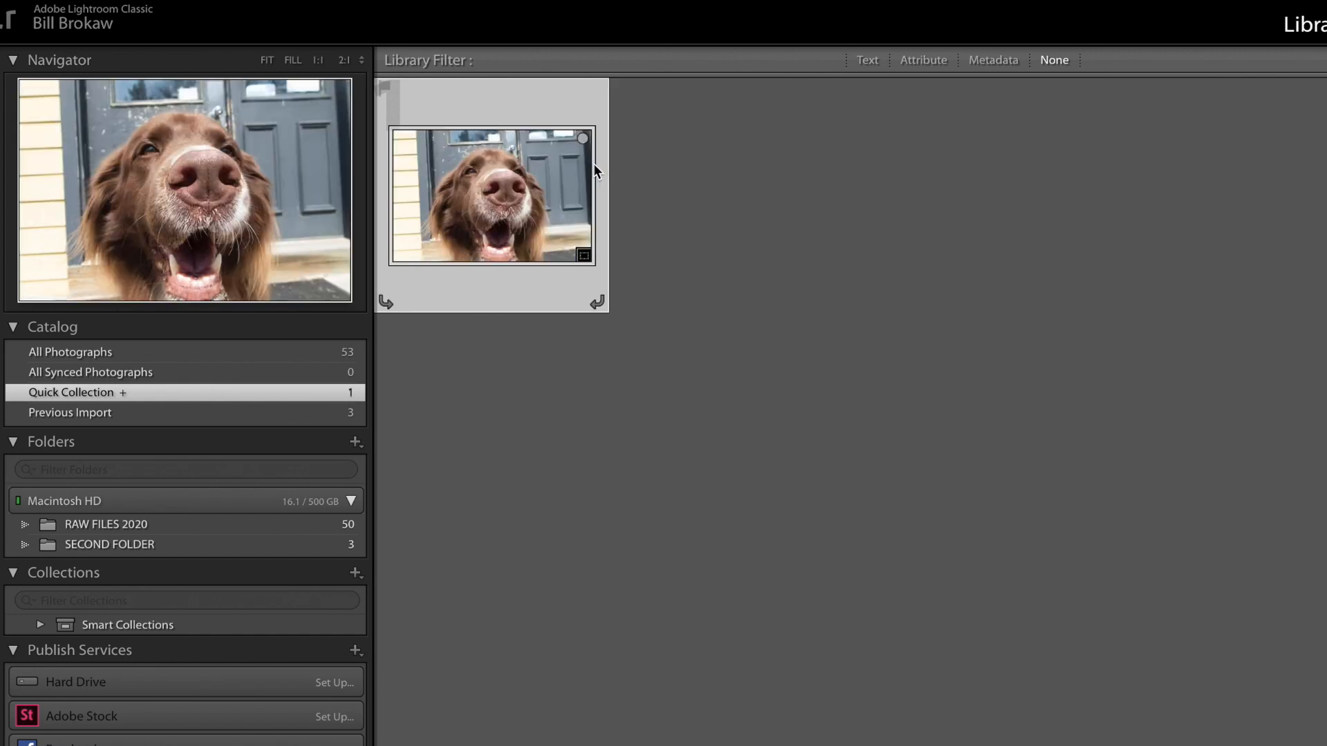
{"action": "left_click", "coordinate": [584, 138]}
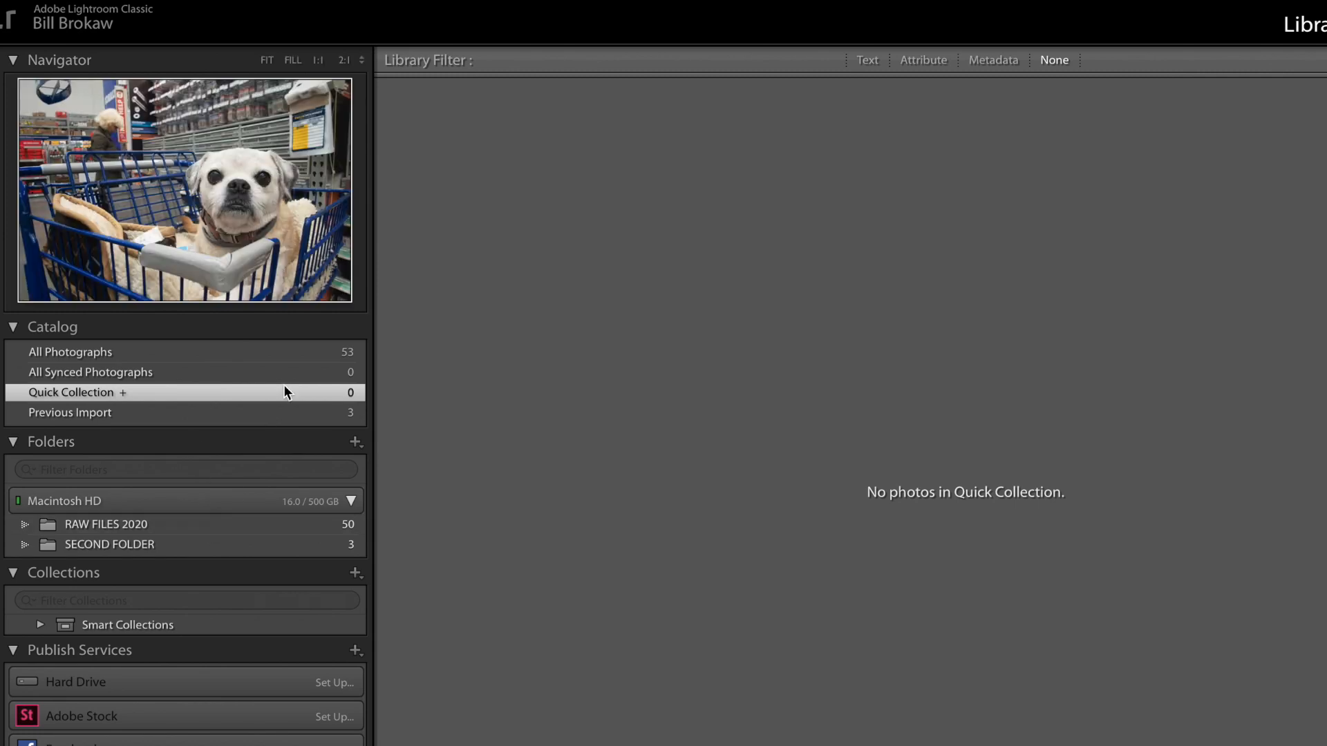
Browse all photographs, then view the photos in SECOND FOLDER and in RAW FILES 2020
{"action": "left_click", "coordinate": [289, 356]}
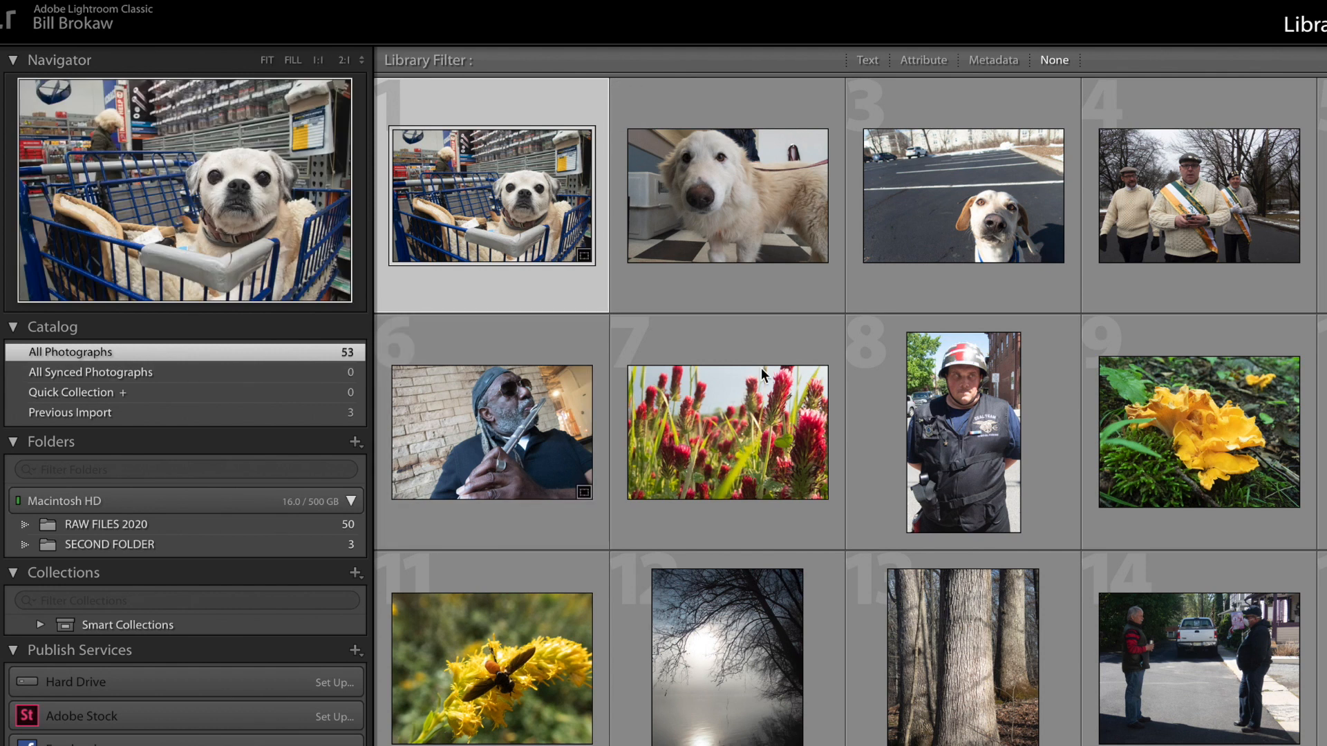
{"action": "scroll", "coordinate": [868, 438], "scroll_direction": "down", "scroll_amount": 15}
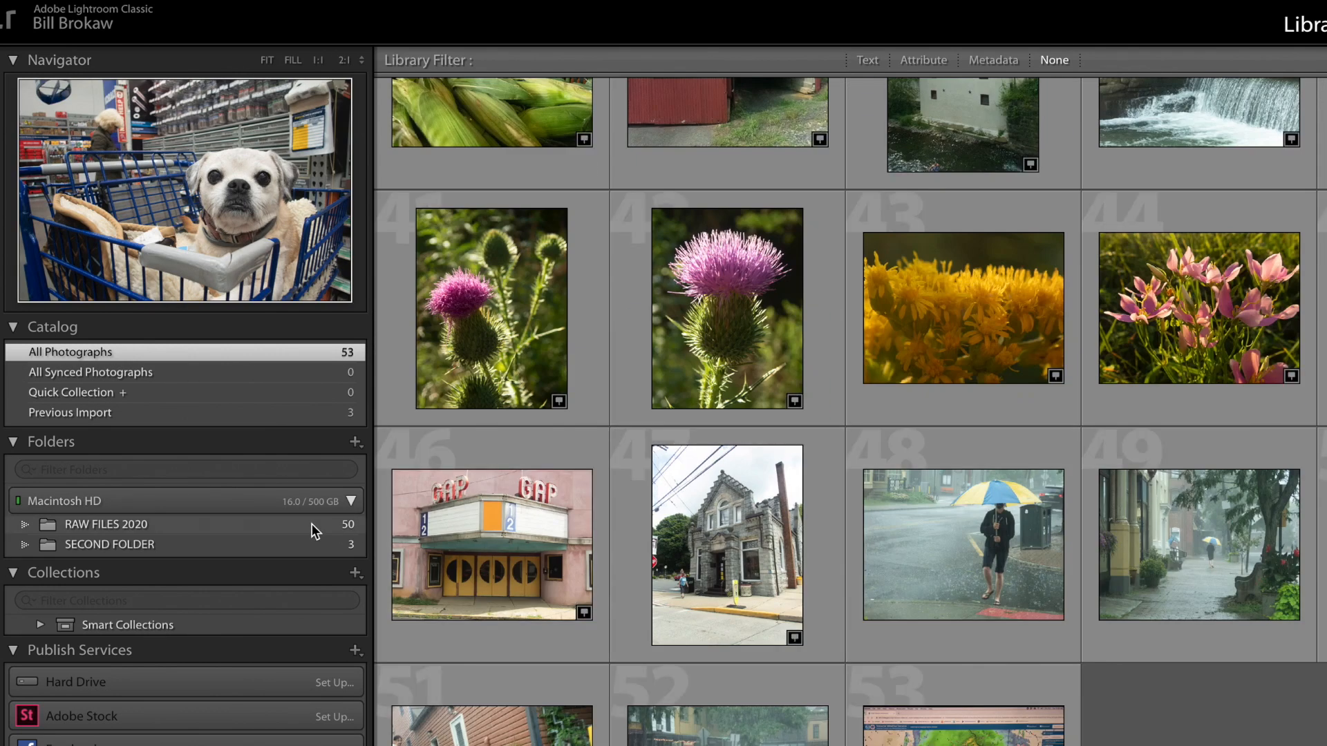
{"action": "left_click", "coordinate": [211, 545]}
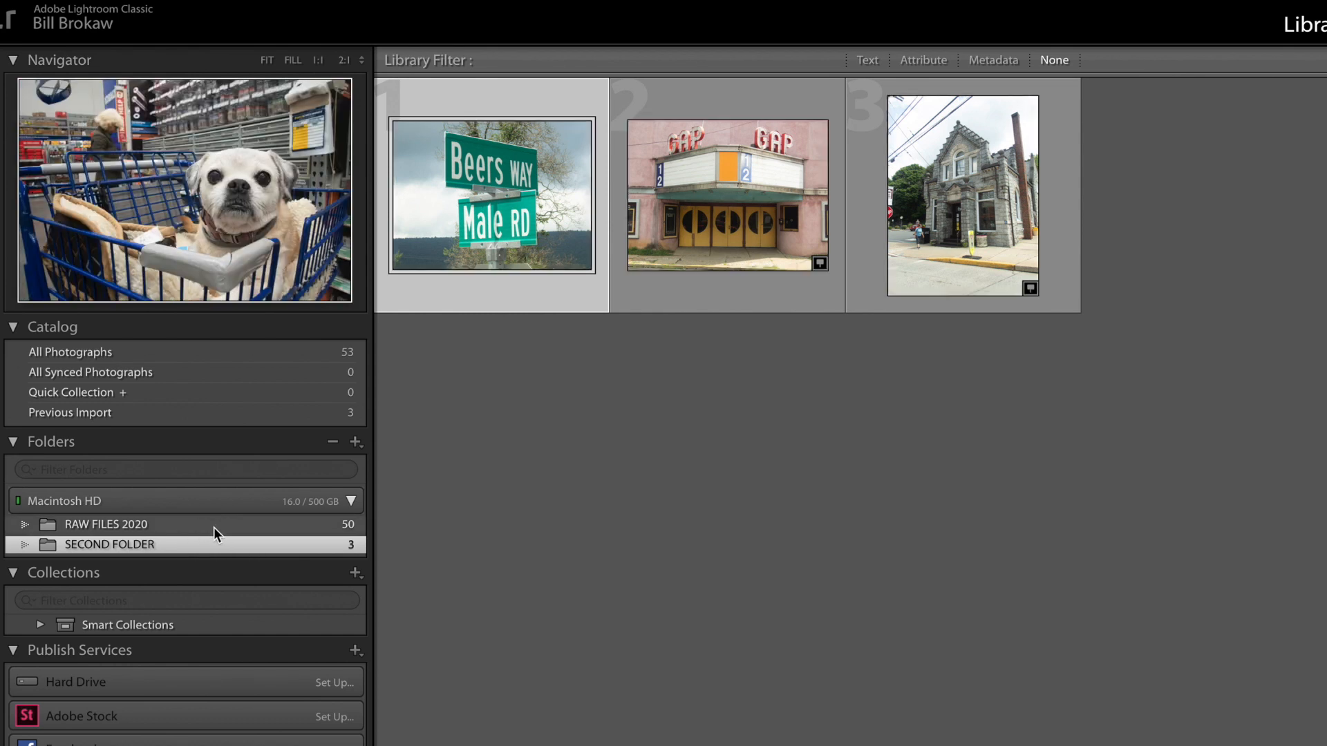
{"action": "left_click", "coordinate": [213, 528]}
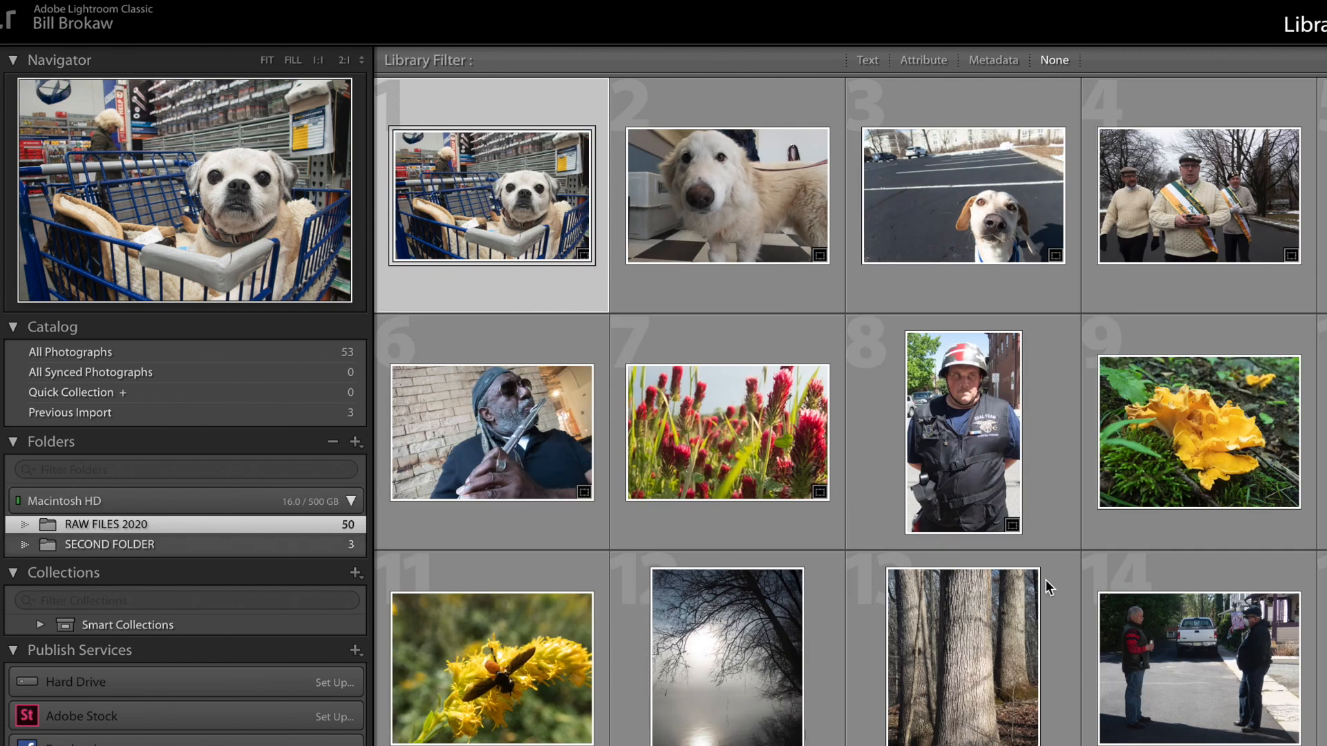
Add the two thistle, yellow flower, pink flower, red clover and insect-on-flower photos from RAW FILES 2020 to the Quick Collection and show it
{"action": "scroll", "coordinate": [1199, 668], "scroll_direction": "down", "scroll_amount": 15}
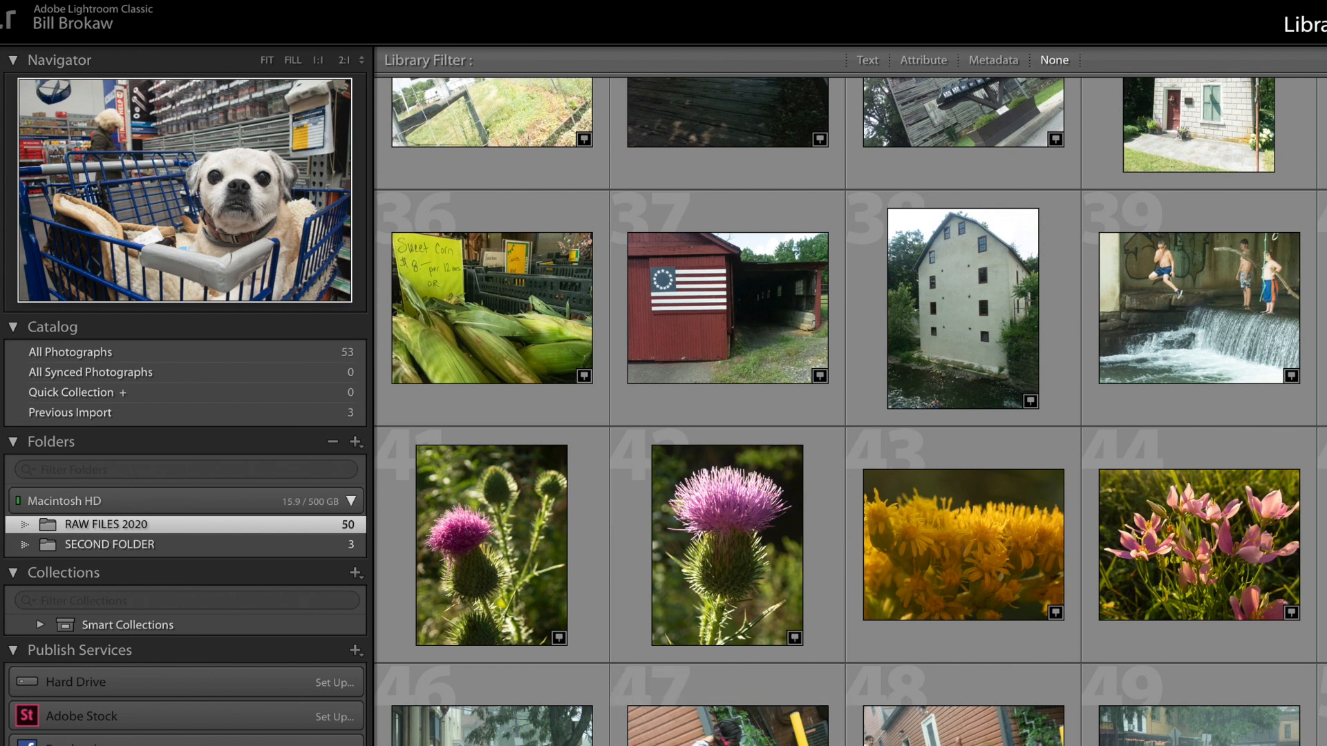
{"action": "left_click", "coordinate": [555, 455]}
{"action": "left_click", "coordinate": [794, 457]}
{"action": "left_click", "coordinate": [1053, 480]}
{"action": "left_click", "coordinate": [1289, 478]}
{"action": "scroll", "coordinate": [1159, 563], "scroll_direction": "up", "scroll_amount": 15}
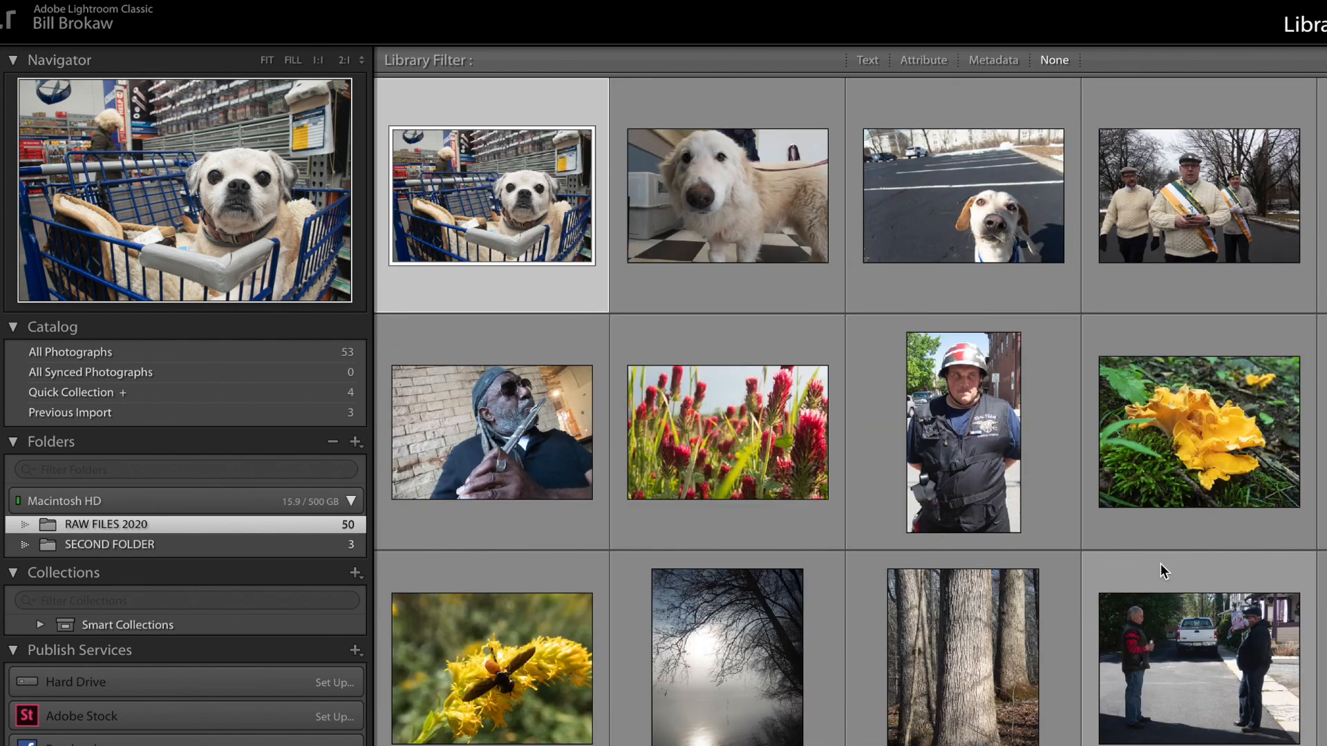
{"action": "left_click", "coordinate": [818, 374]}
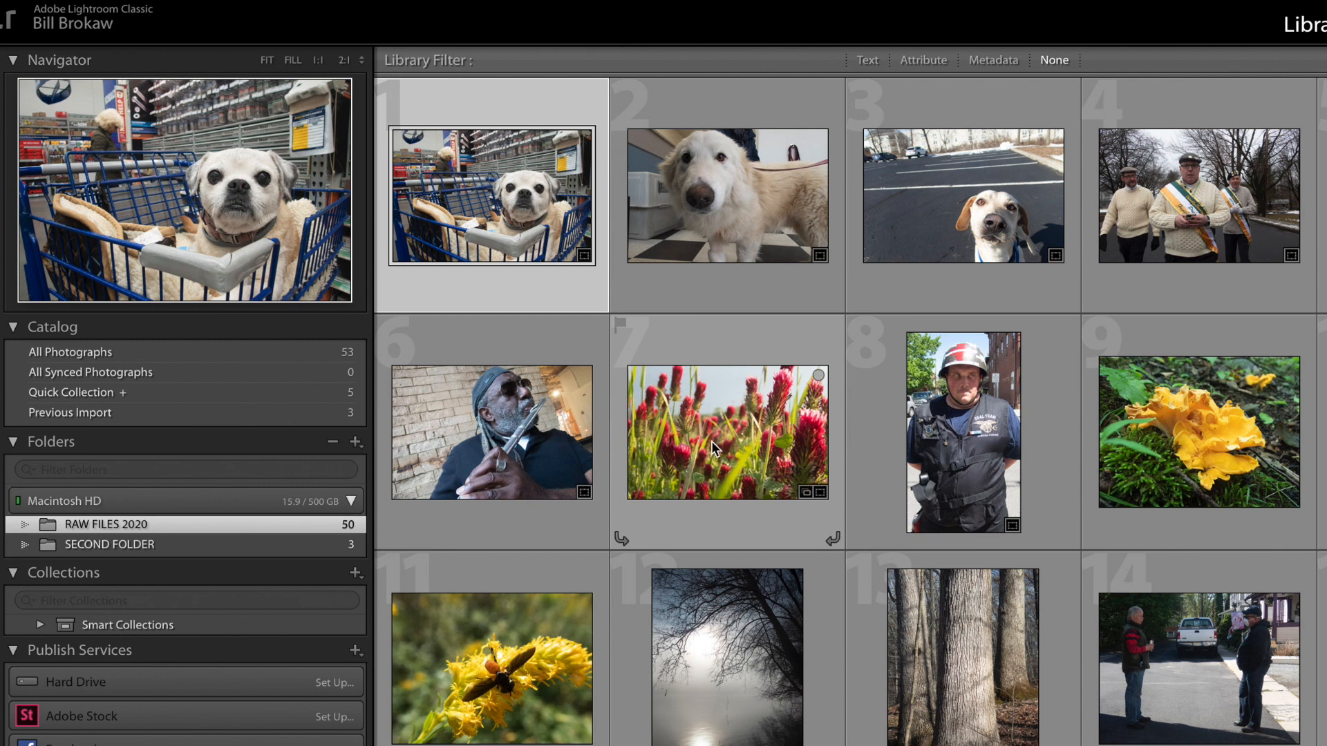
{"action": "left_click", "coordinate": [584, 603]}
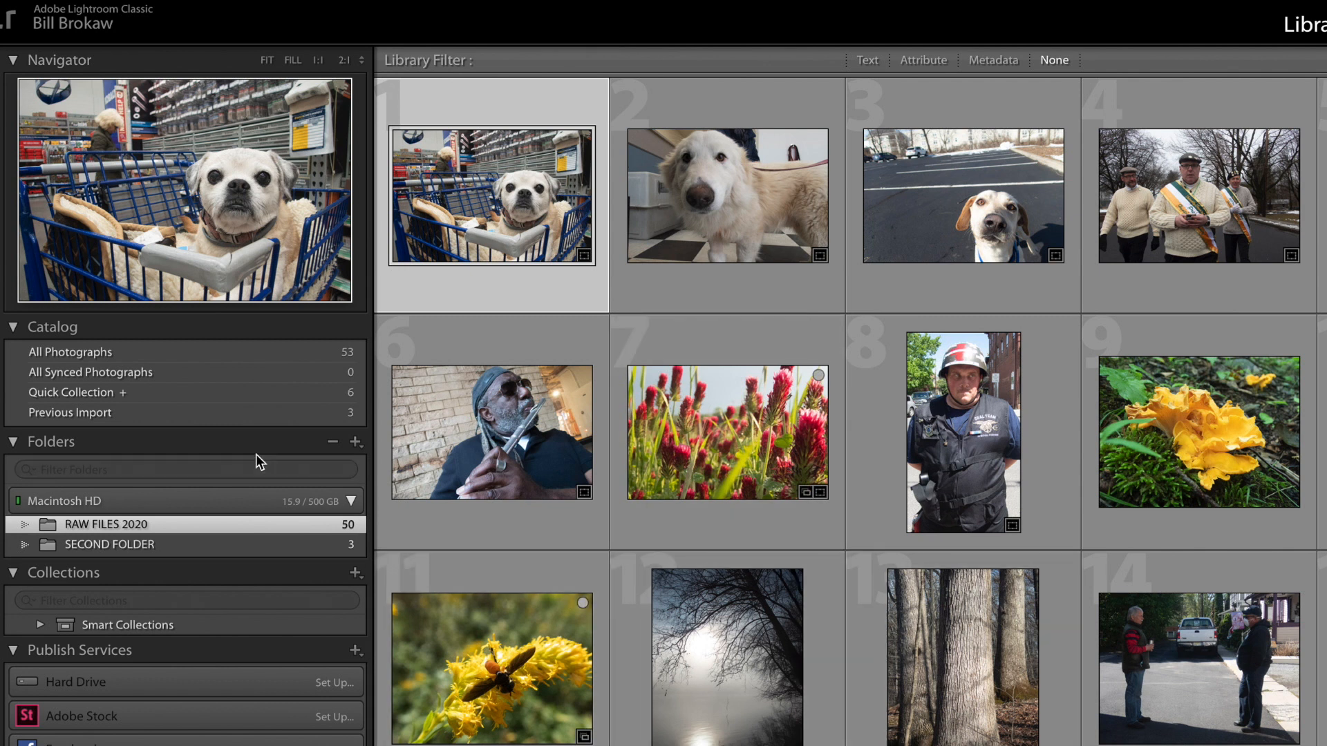
{"action": "left_click", "coordinate": [275, 393]}
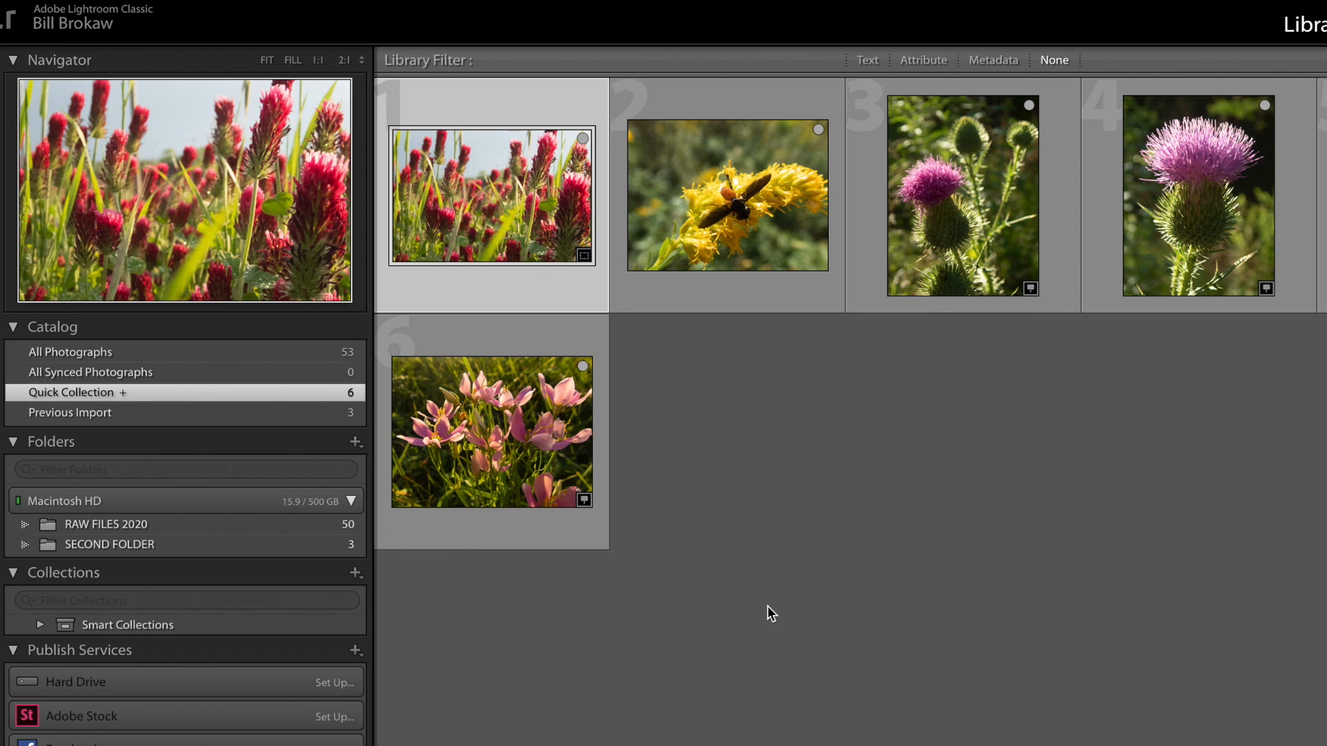
Remove all six flower photos from the Quick Collection and return to all photographs
{"action": "left_click", "coordinate": [586, 374]}
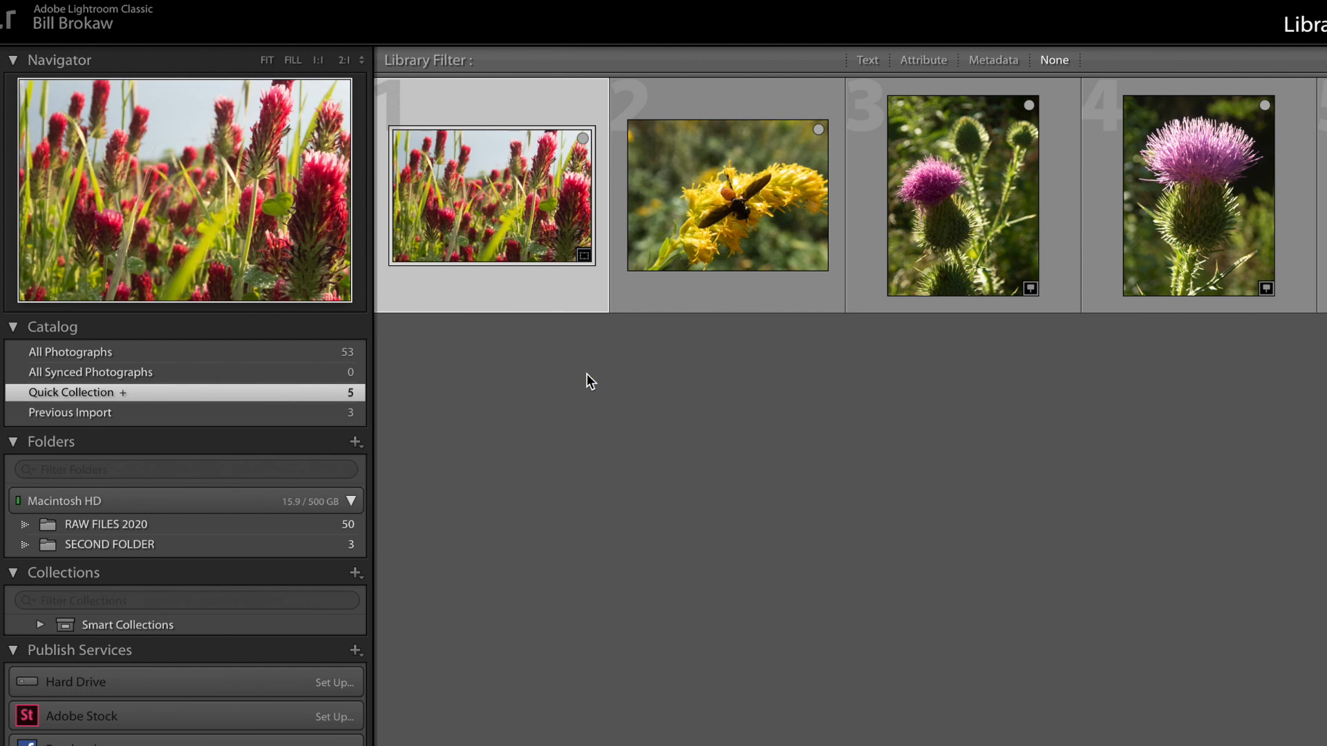
{"action": "left_click", "coordinate": [582, 139]}
{"action": "left_click", "coordinate": [586, 131]}
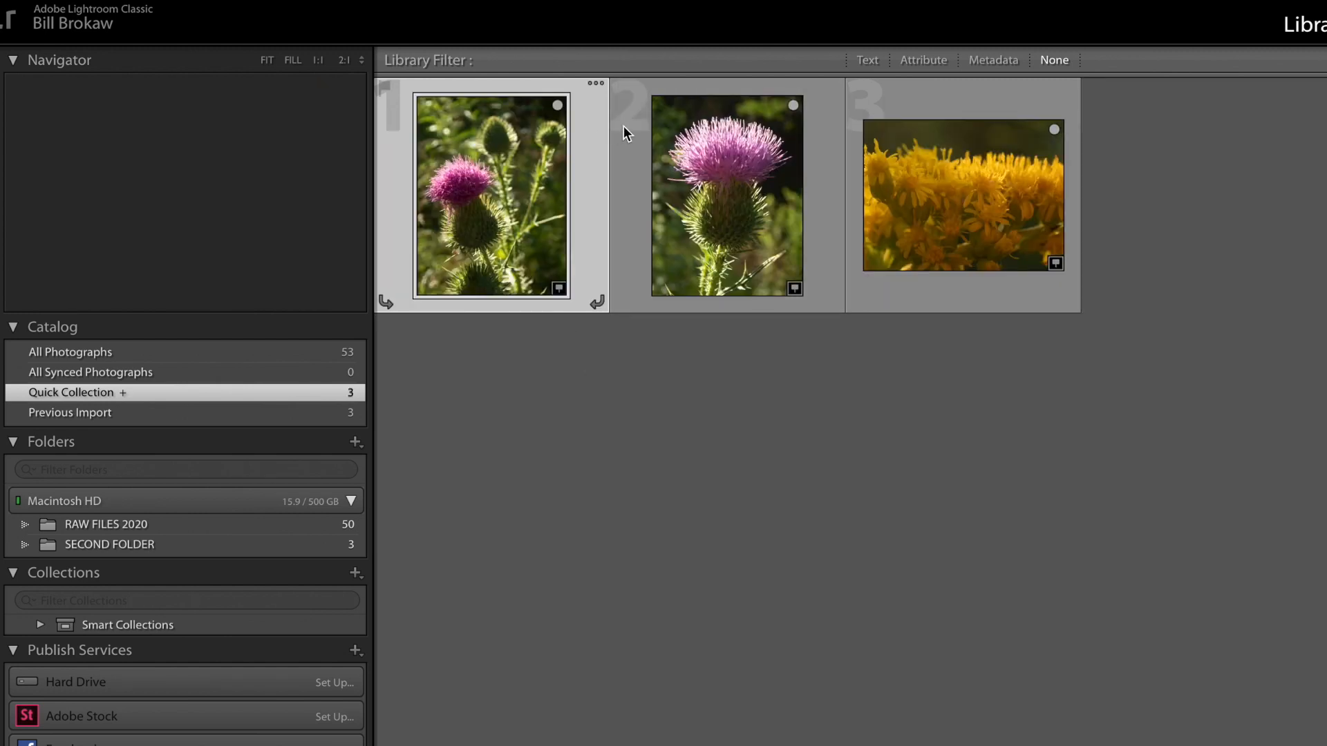
{"action": "left_click", "coordinate": [558, 106]}
{"action": "left_click", "coordinate": [561, 108]}
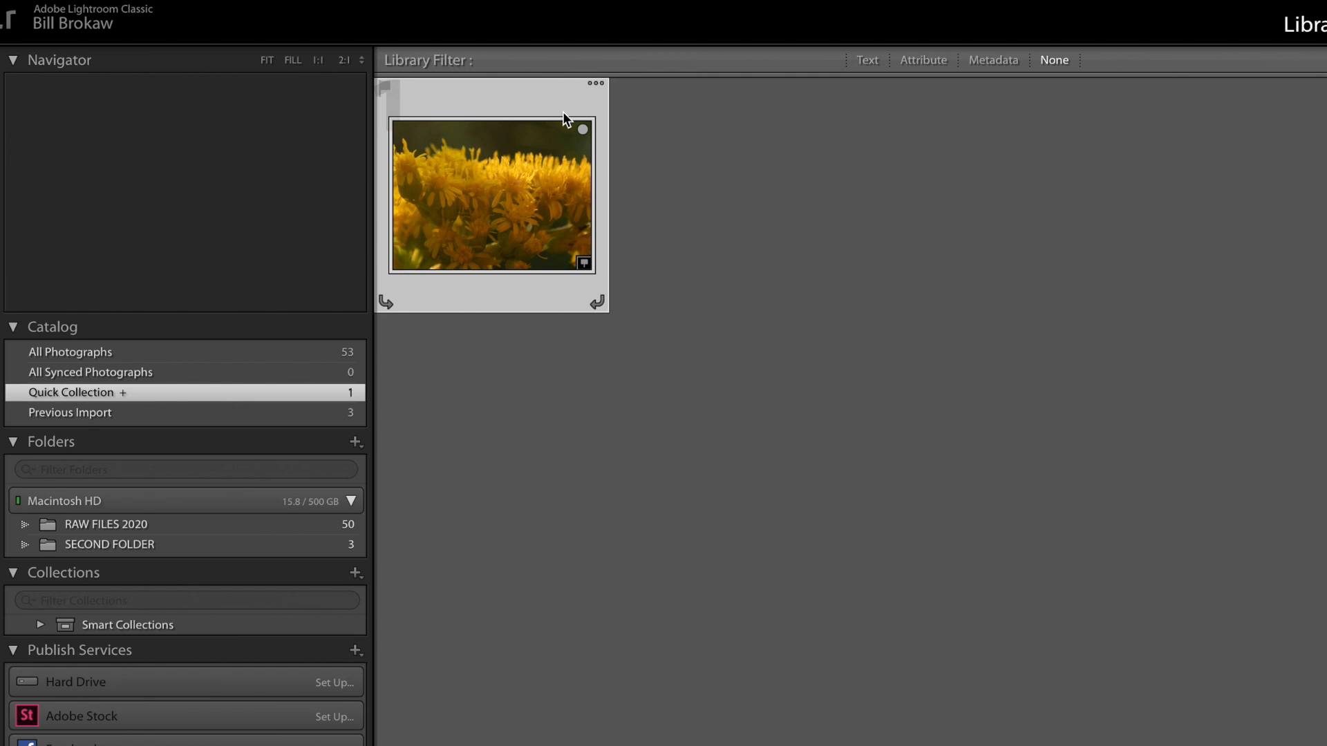
{"action": "left_click", "coordinate": [582, 130]}
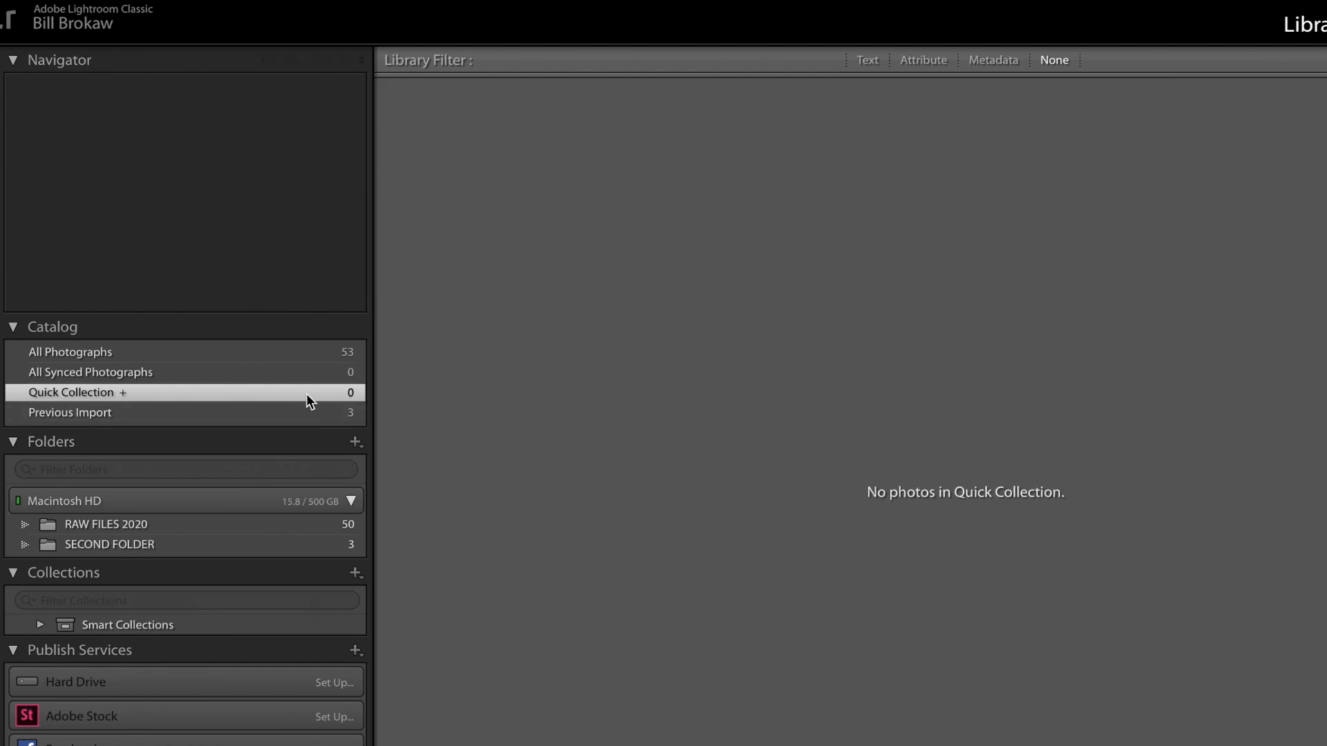
{"action": "left_click", "coordinate": [299, 357]}
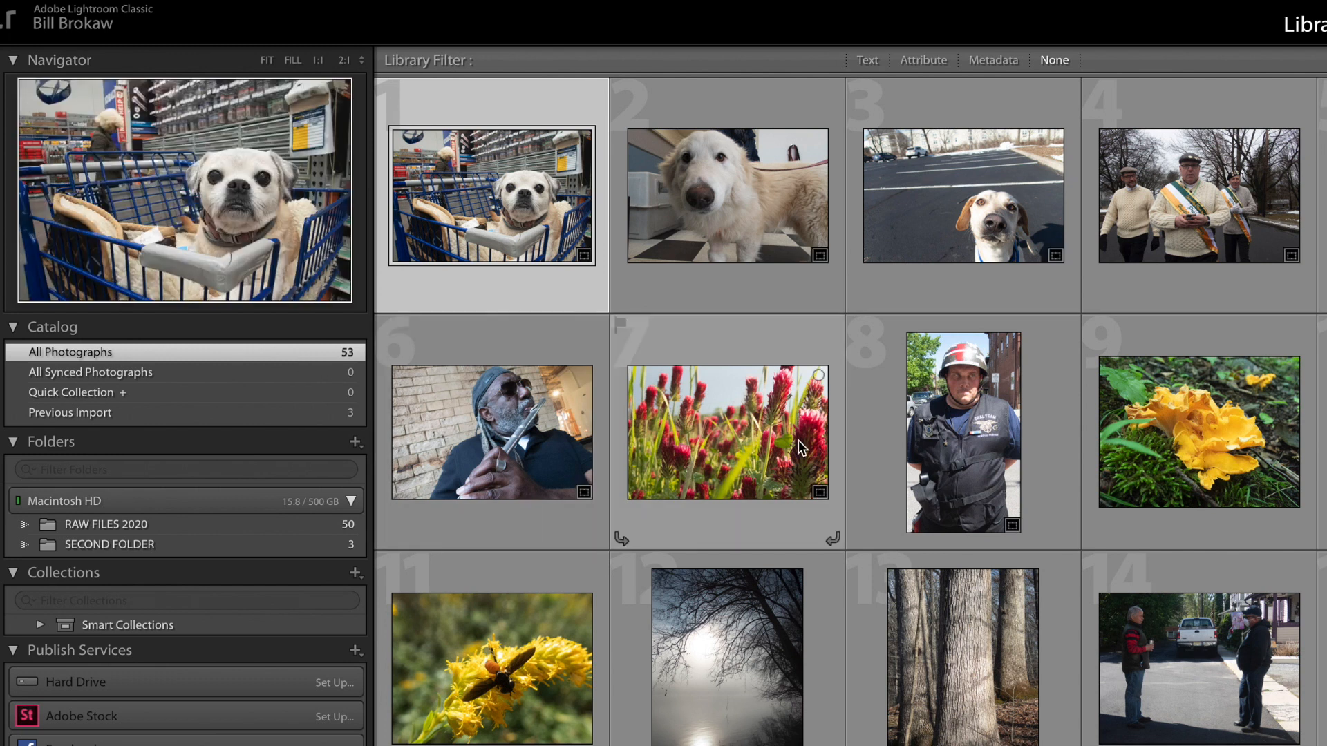
{"action": "mouse_move", "coordinate": [794, 437]}
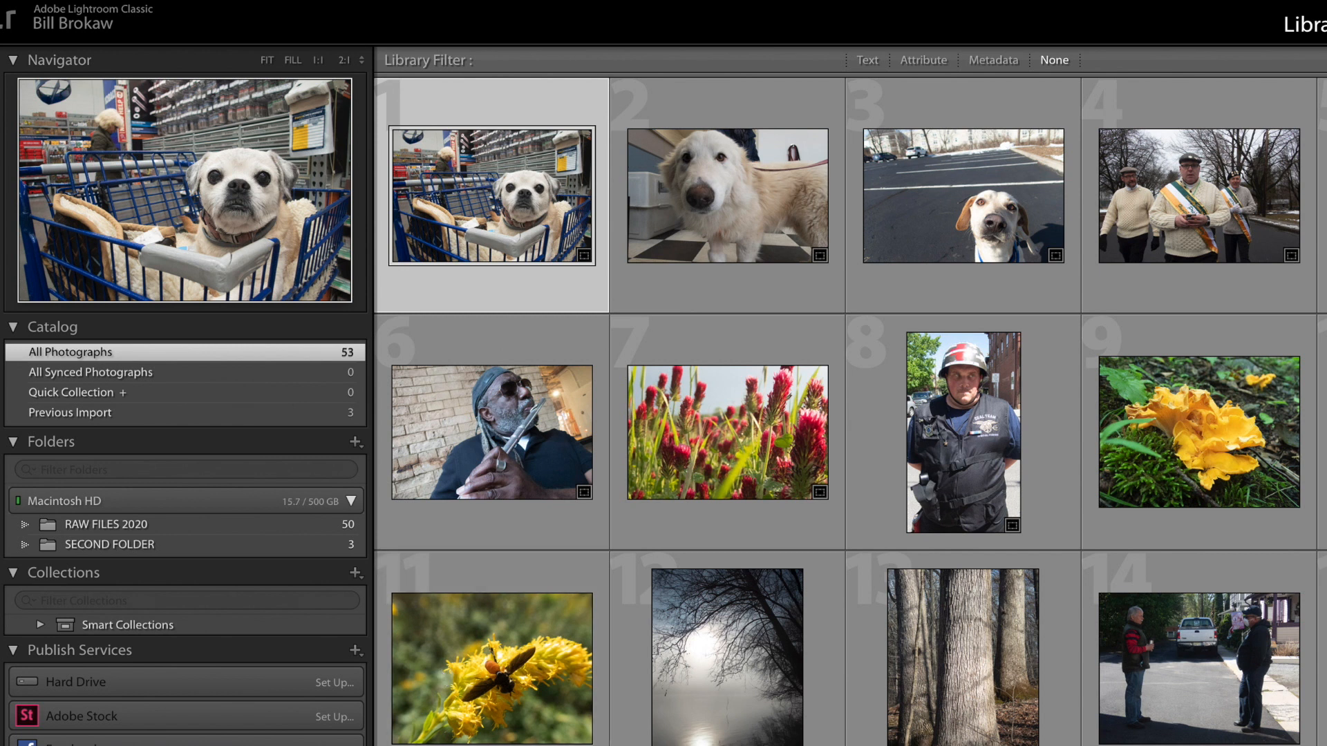
Look through the thumbnails of all photographs in the catalog
{"action": "scroll", "coordinate": [850, 414], "scroll_direction": "down", "scroll_amount": 10}
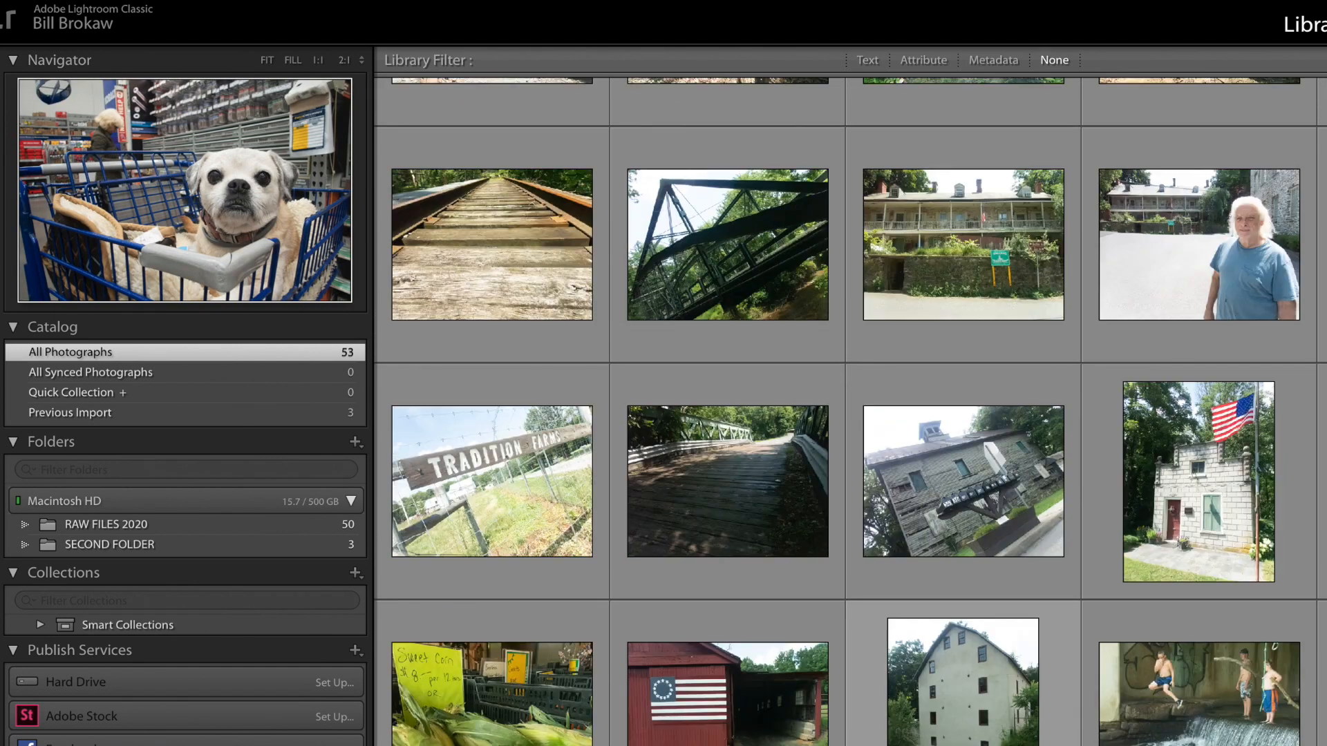
{"action": "scroll", "coordinate": [850, 414], "scroll_direction": "up", "scroll_amount": 7}
{"action": "scroll", "coordinate": [595, 678], "scroll_direction": "up", "scroll_amount": 3}
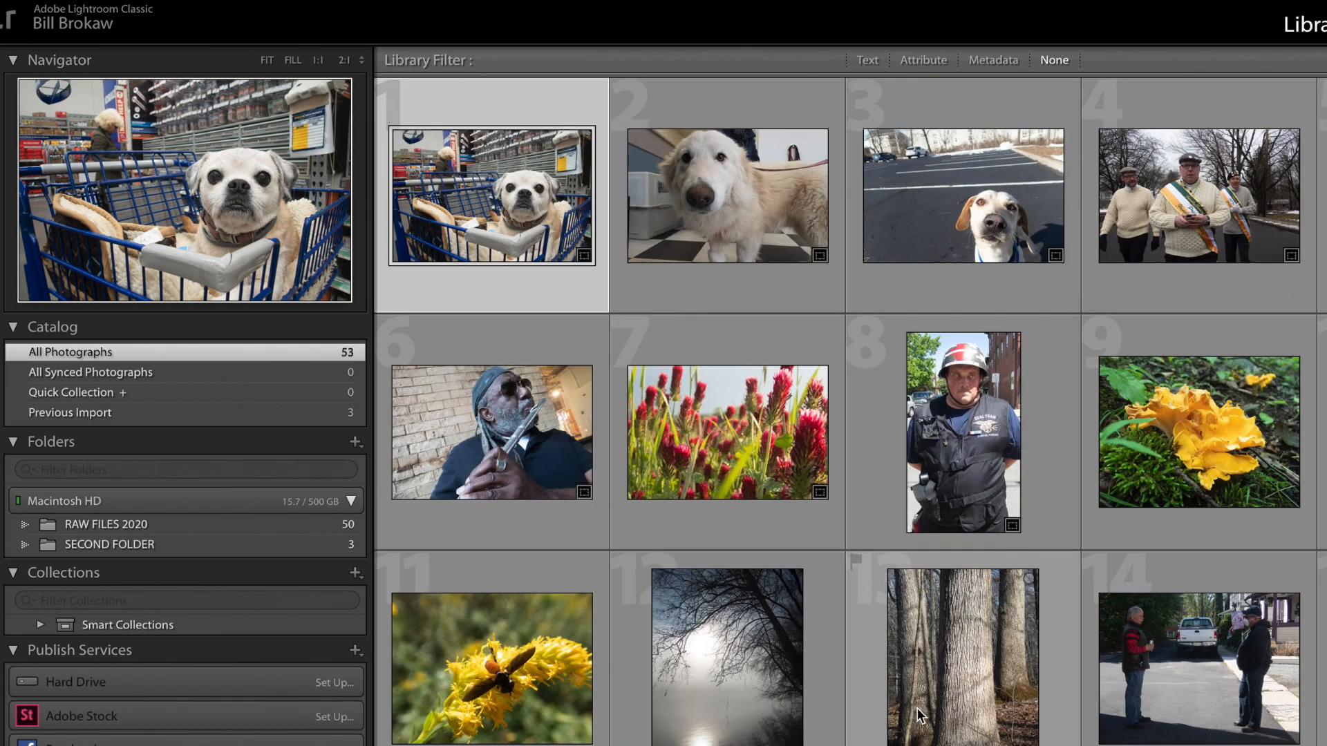
{"action": "key", "text": "j"}
{"action": "scroll", "coordinate": [850, 415], "scroll_direction": "down", "scroll_amount": 5}
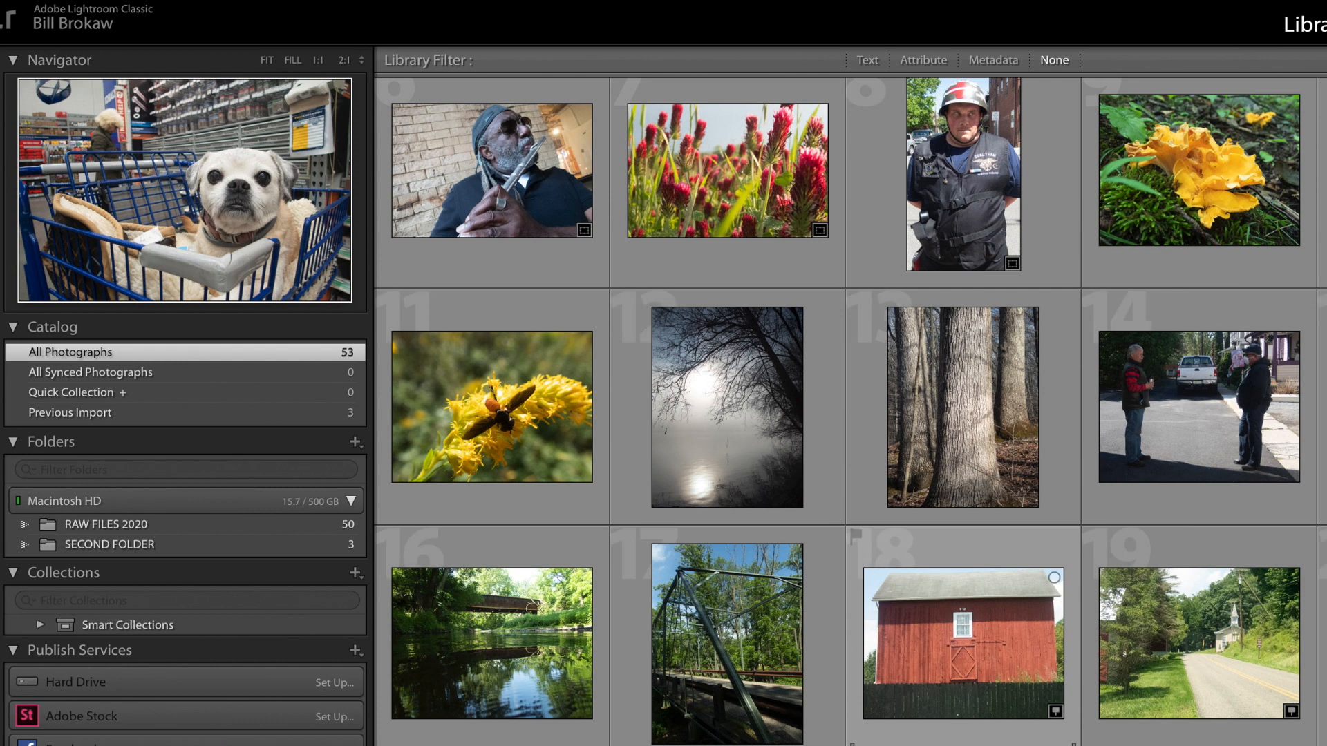
{"action": "scroll", "coordinate": [850, 411], "scroll_direction": "down", "scroll_amount": 6}
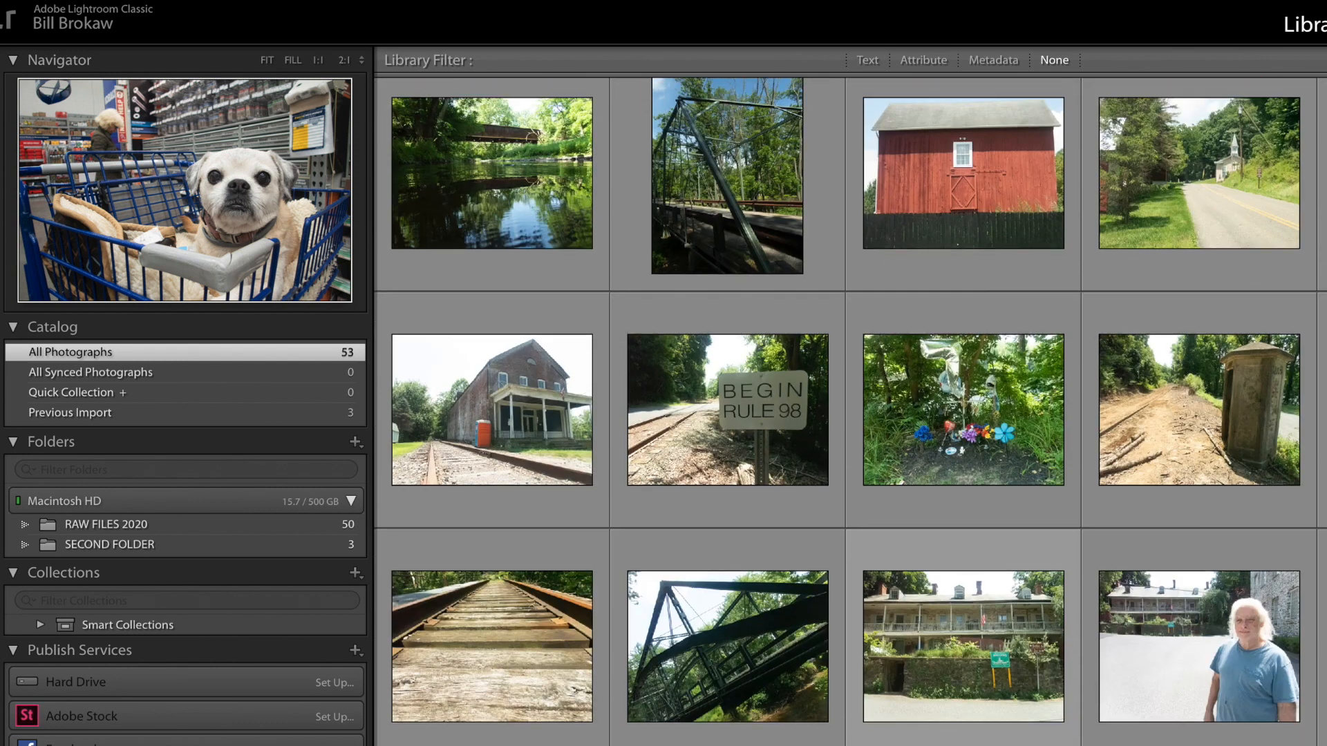
{"action": "scroll", "coordinate": [850, 411], "scroll_direction": "down", "scroll_amount": 1}
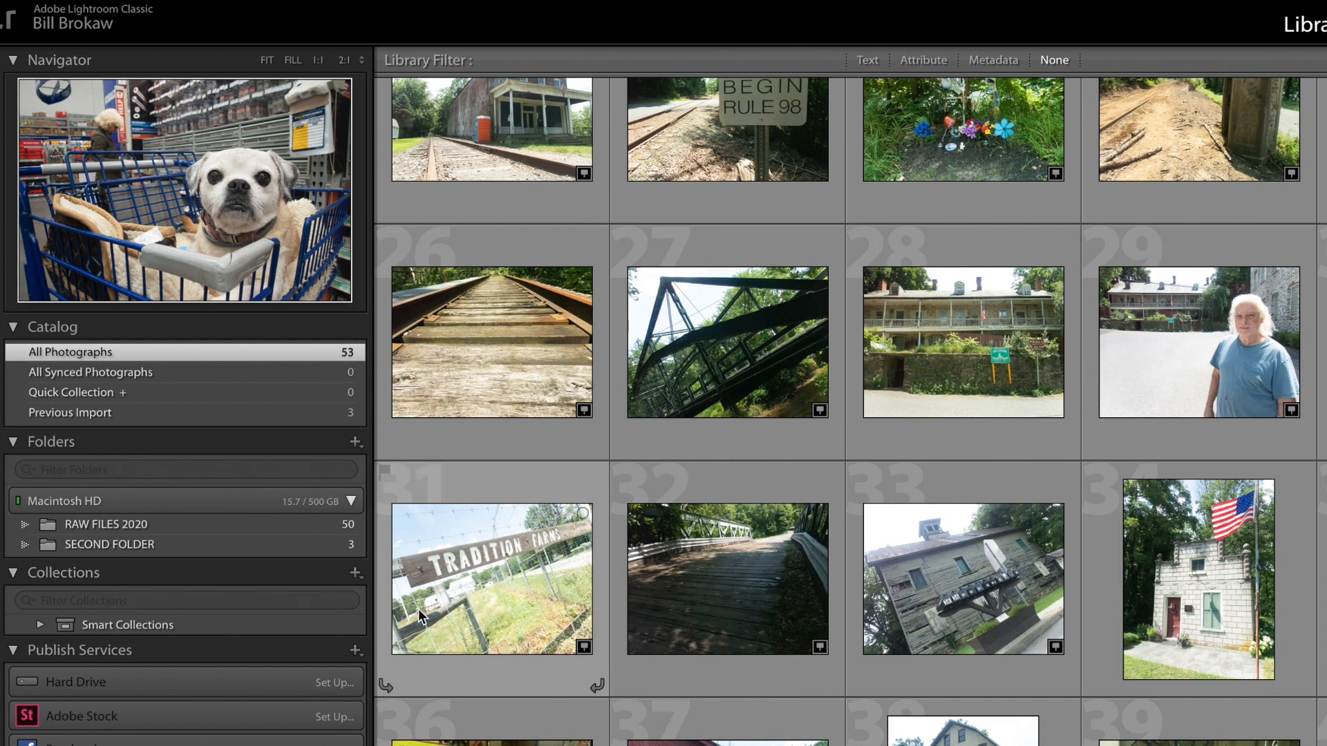
Create a regular collection named DOGS
{"action": "mouse_move", "coordinate": [423, 607]}
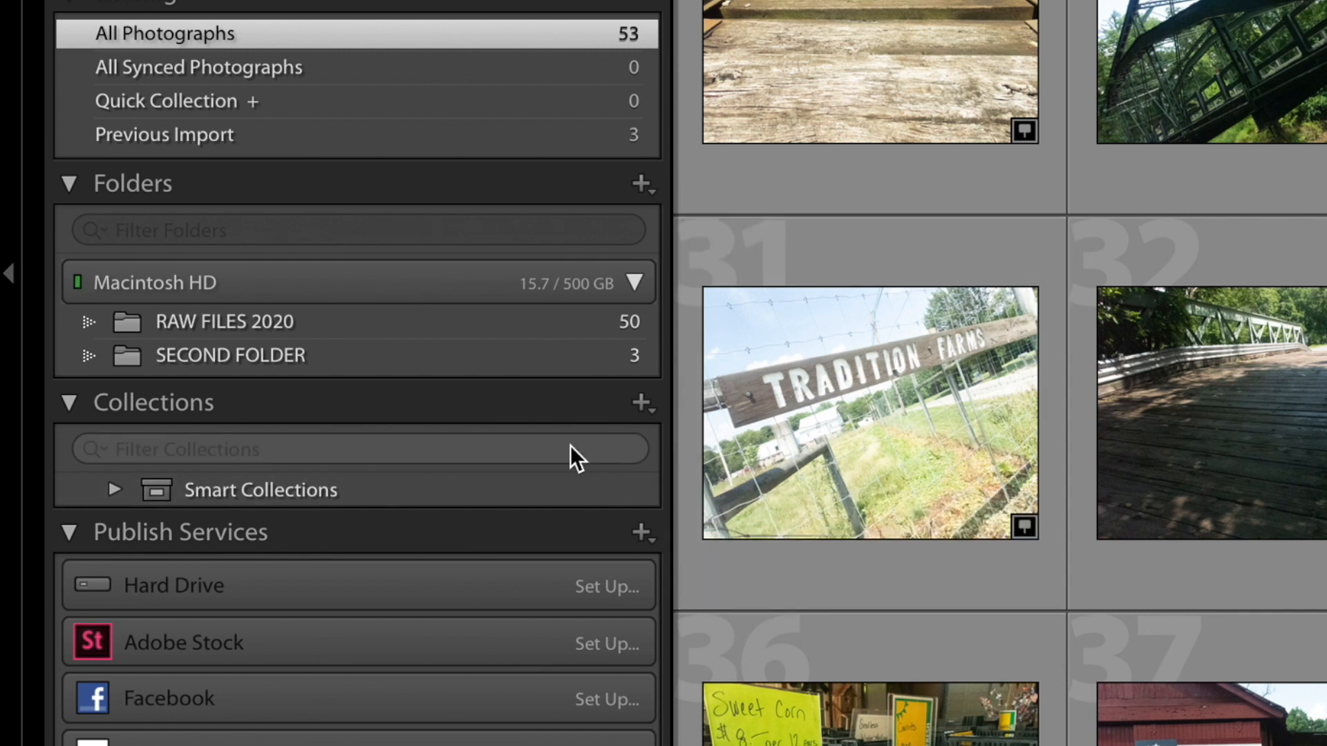
{"action": "left_click", "coordinate": [644, 404]}
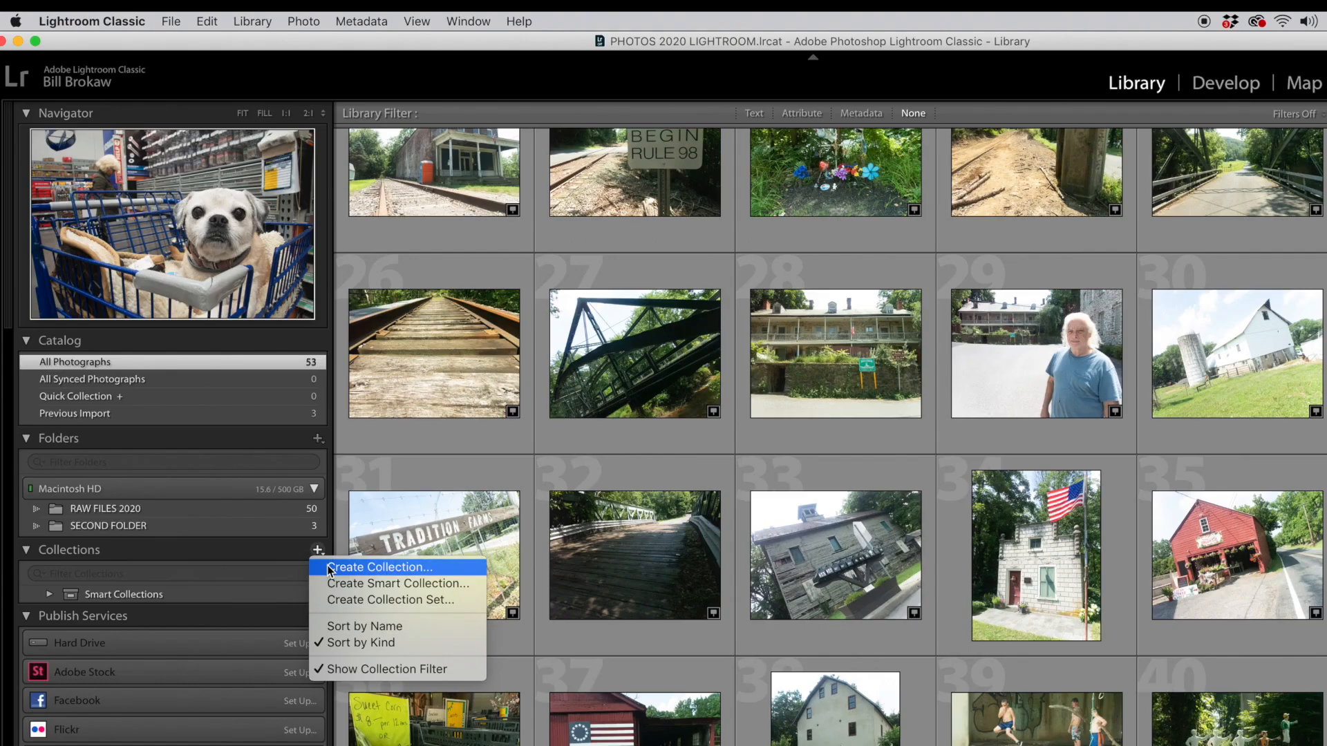
{"action": "left_click", "coordinate": [330, 567]}
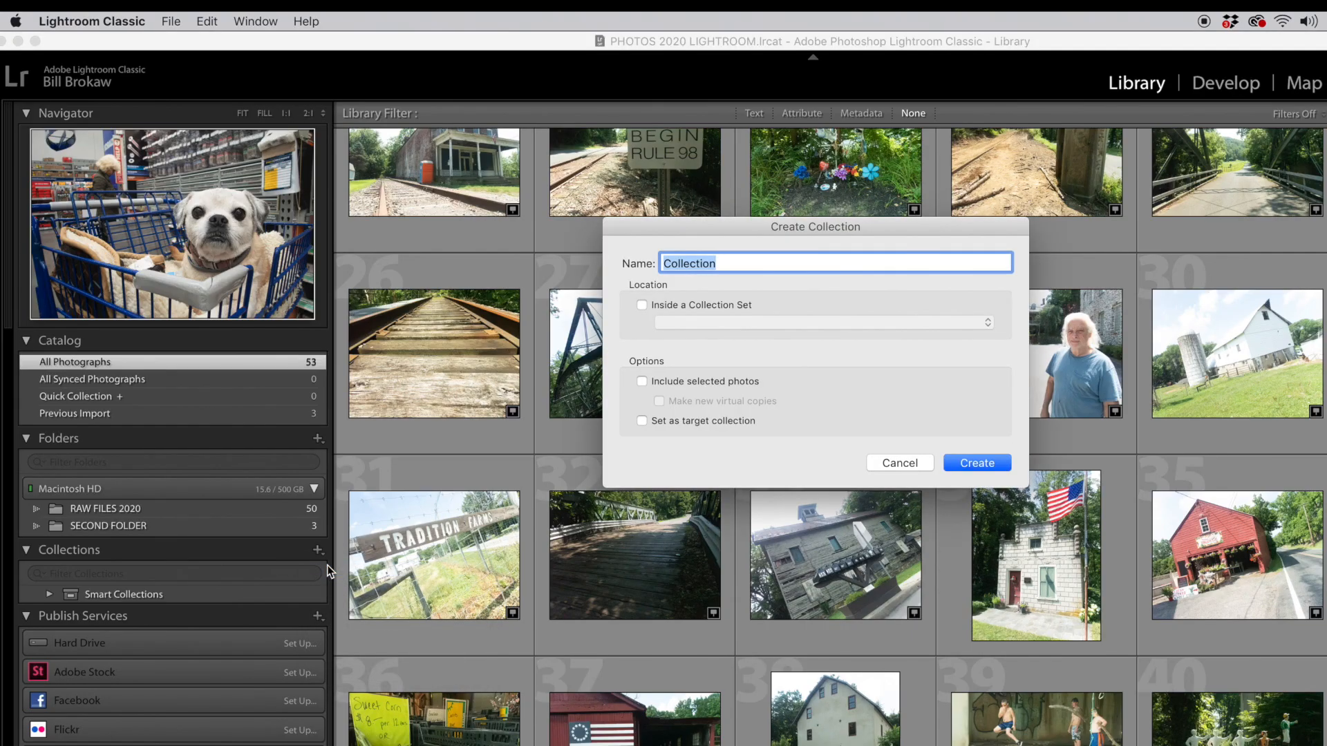
{"action": "type", "text": "DOGS"}
{"action": "left_click", "coordinate": [994, 464]}
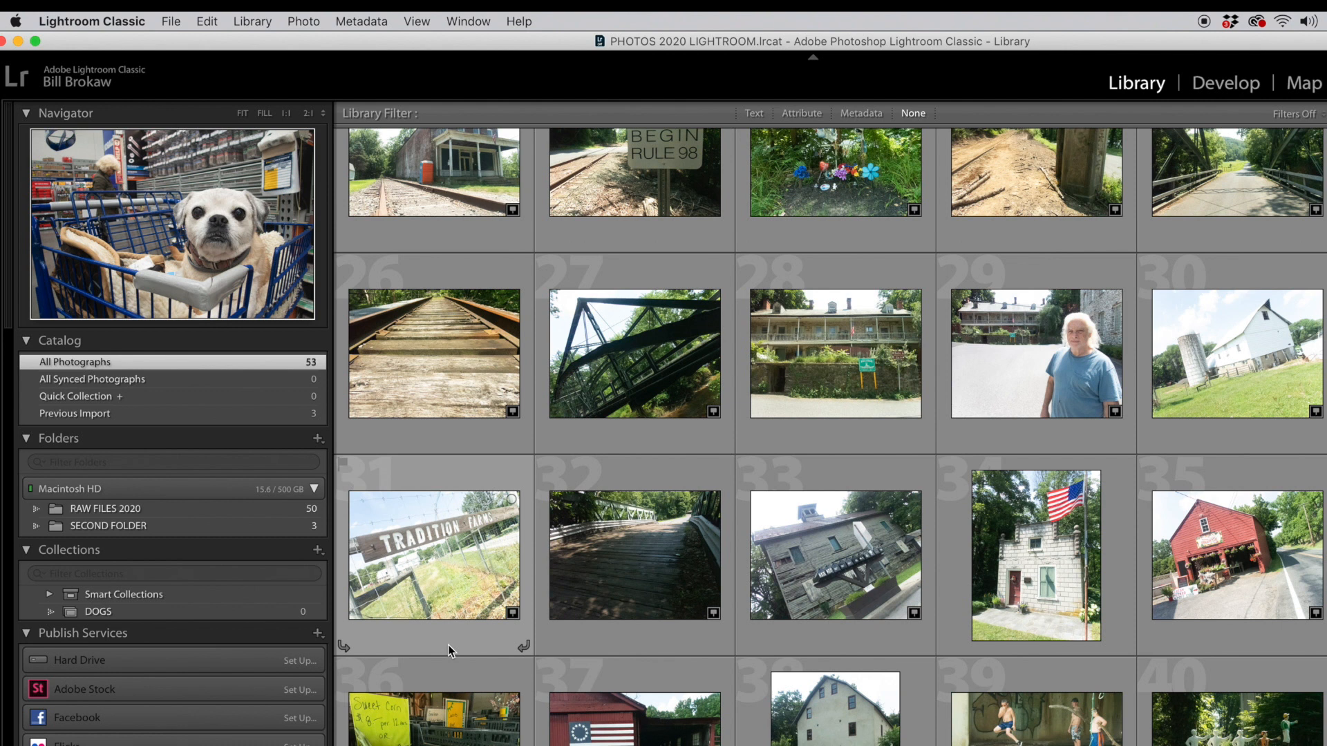
Add the four dog photos from the first row, without the parade photo, to the DOGS collection and show it
{"action": "scroll", "coordinate": [448, 645], "scroll_direction": "up", "scroll_amount": 10}
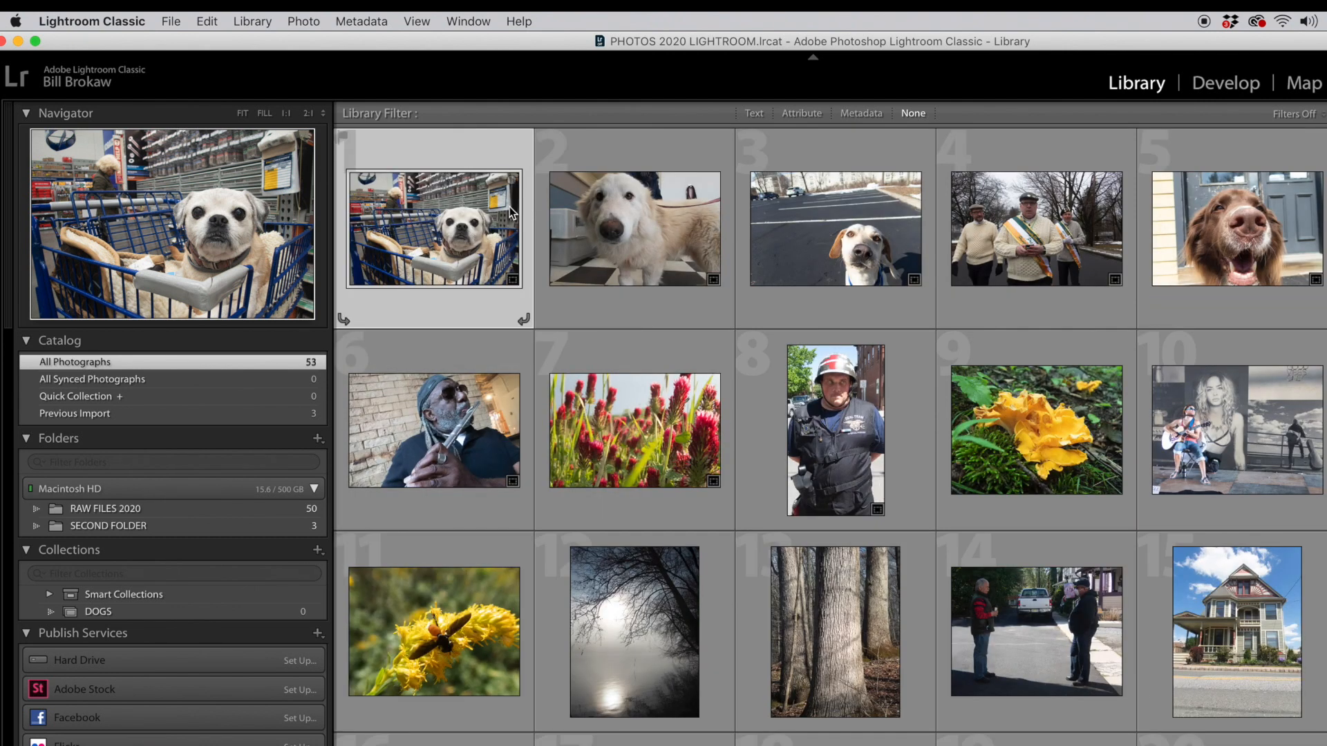
{"action": "left_click", "coordinate": [583, 201], "text": "super"}
{"action": "left_click", "coordinate": [880, 220], "text": "super"}
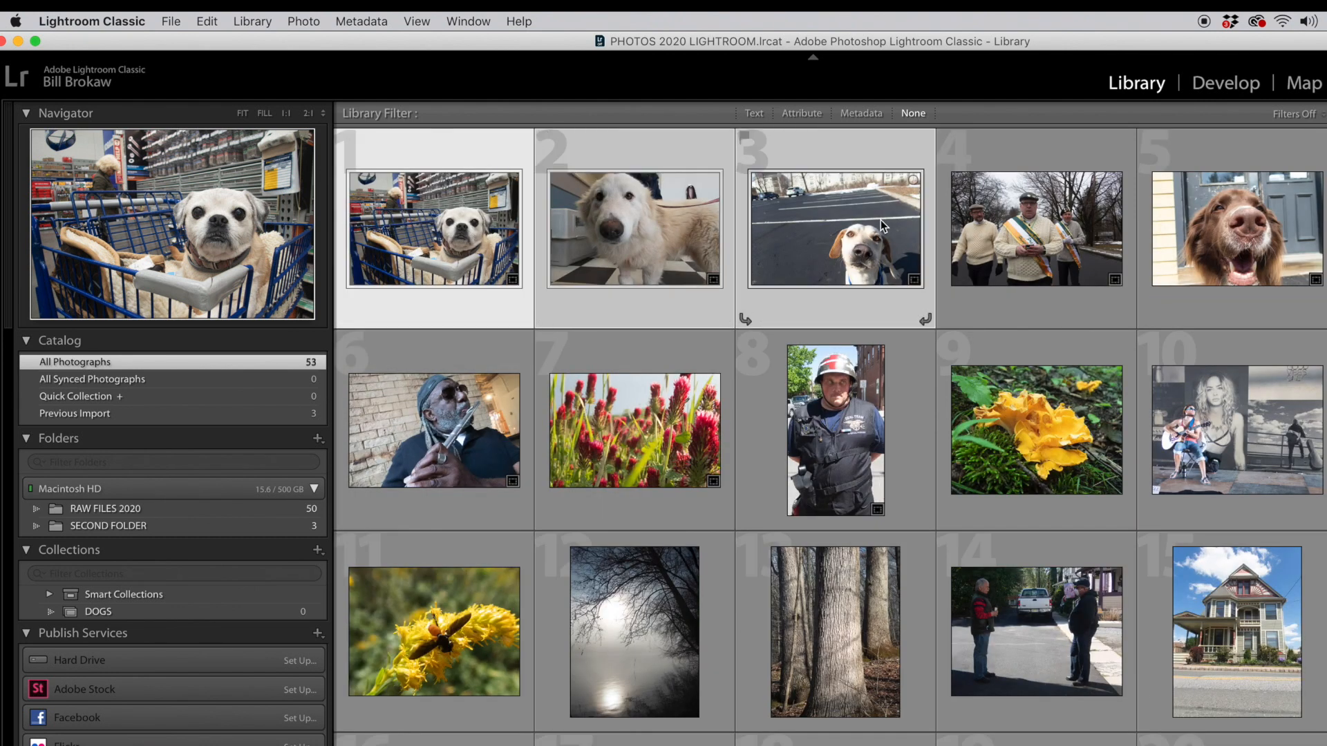
{"action": "left_click", "coordinate": [1220, 261], "text": "shift"}
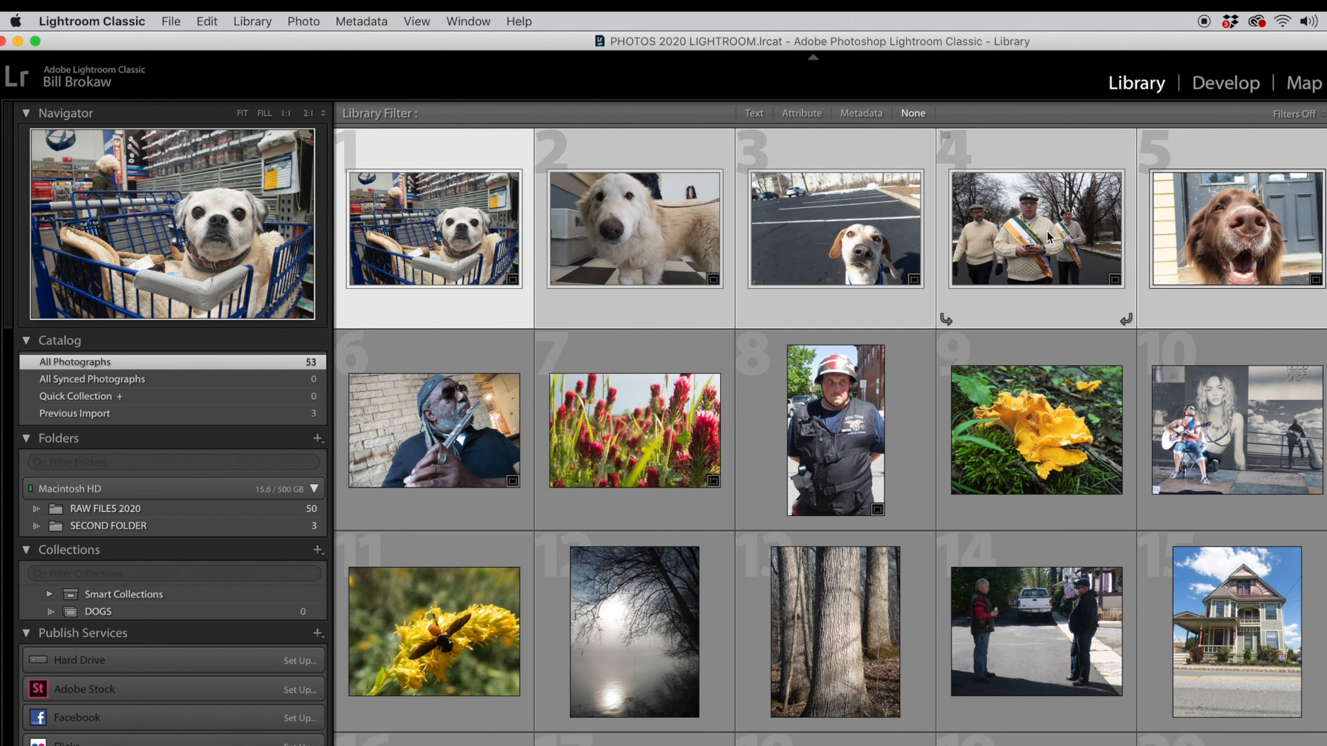
{"action": "left_click_drag", "start_coordinate": [1048, 237], "coordinate": [306, 613]}
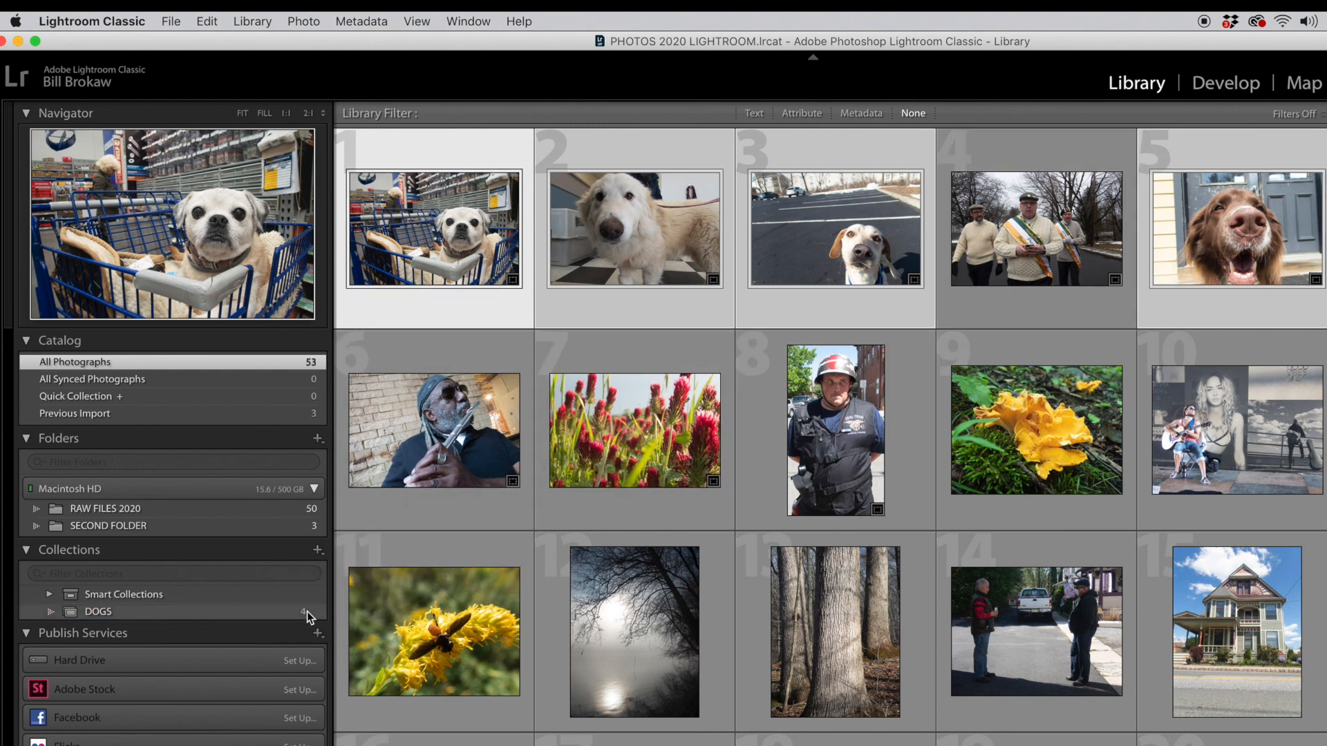
{"action": "left_click", "coordinate": [297, 613]}
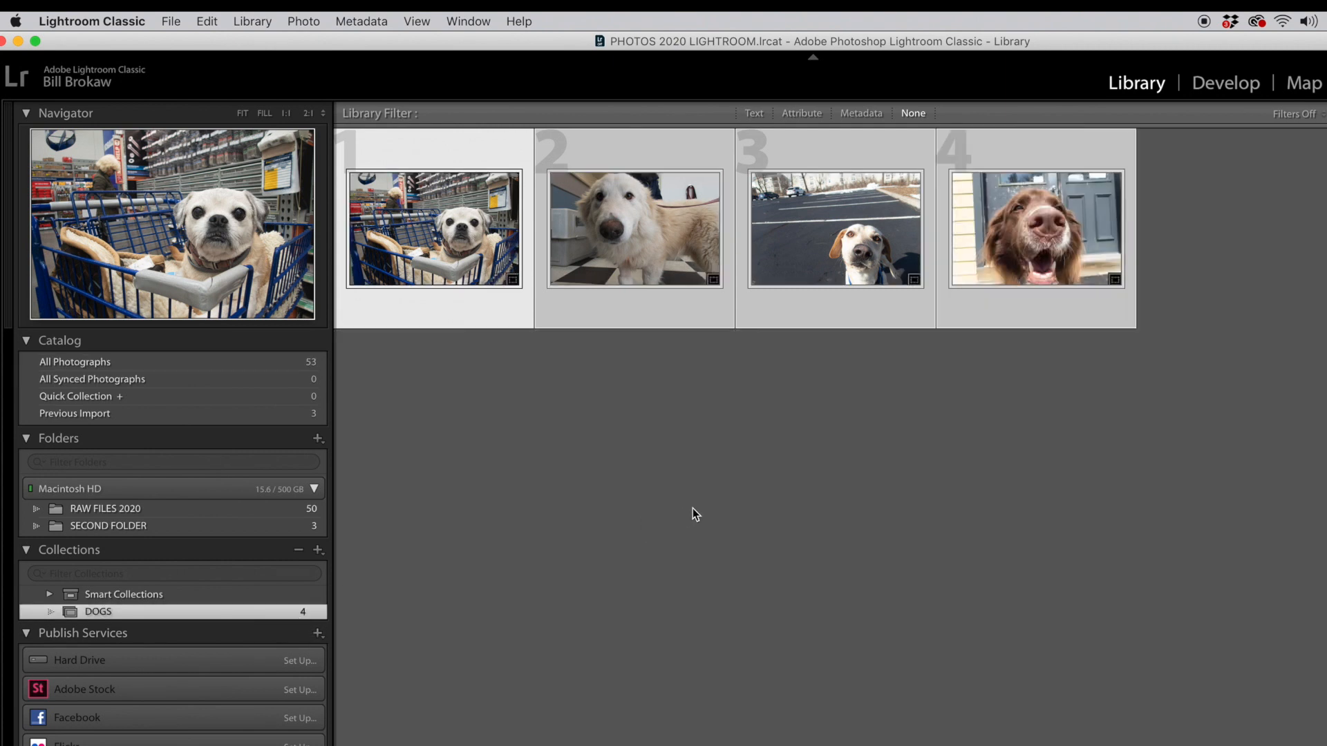
View the photos in RAW FILES 2020, check the folders on the Desktop in Finder, and return to Lightroom
{"action": "left_click", "coordinate": [286, 512]}
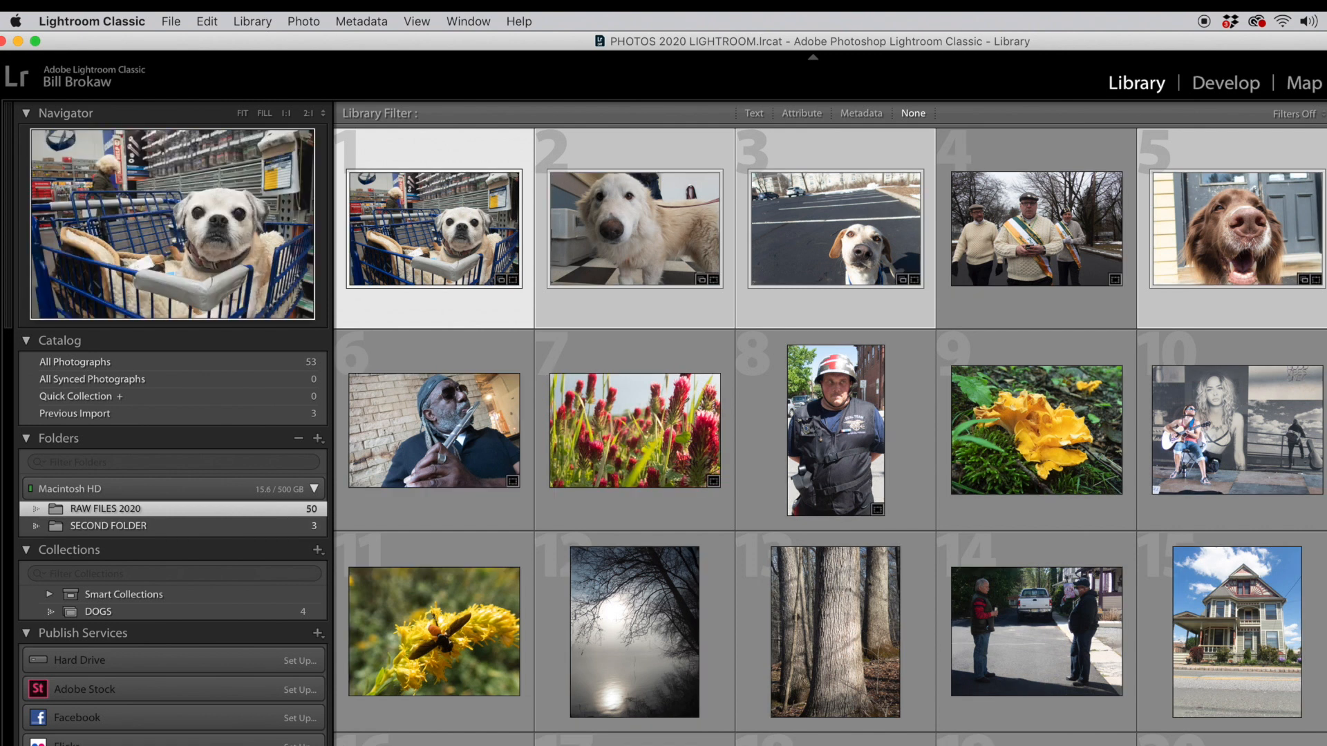
{"action": "left_click", "coordinate": [595, 732]}
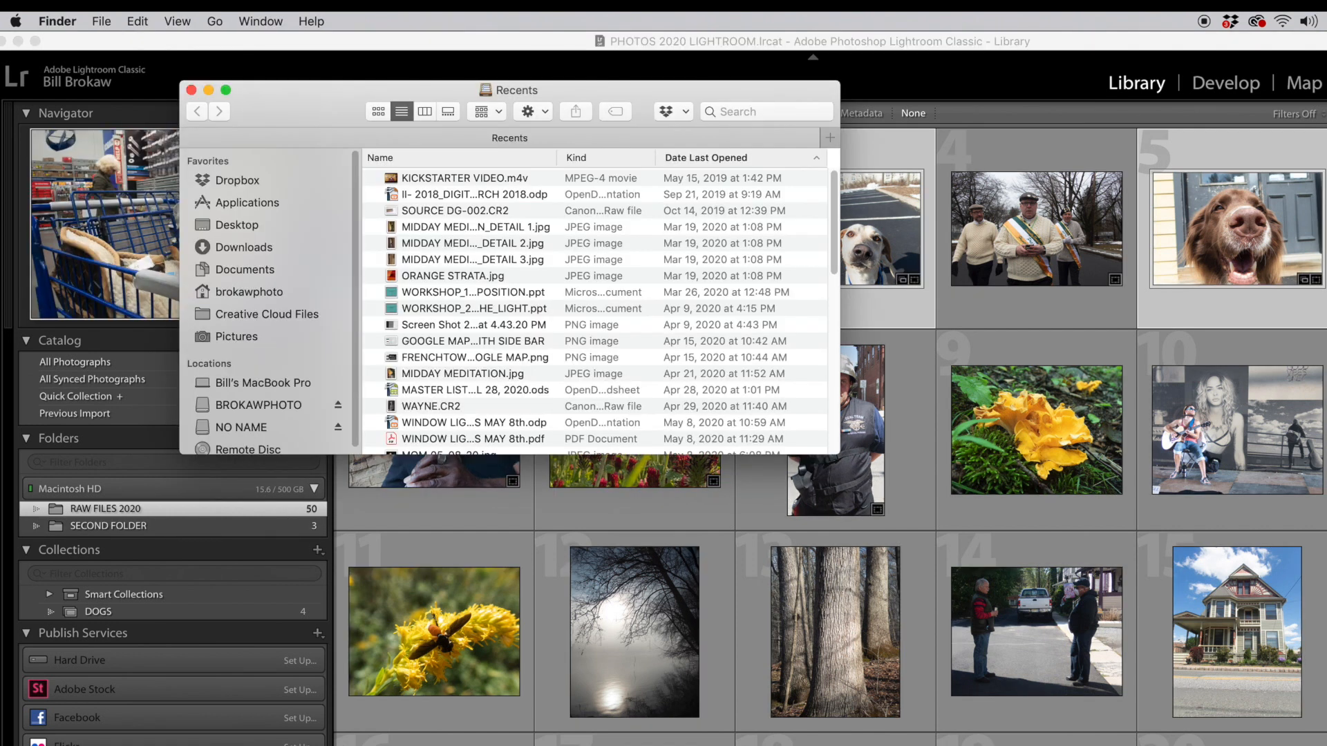
{"action": "left_click", "coordinate": [237, 225]}
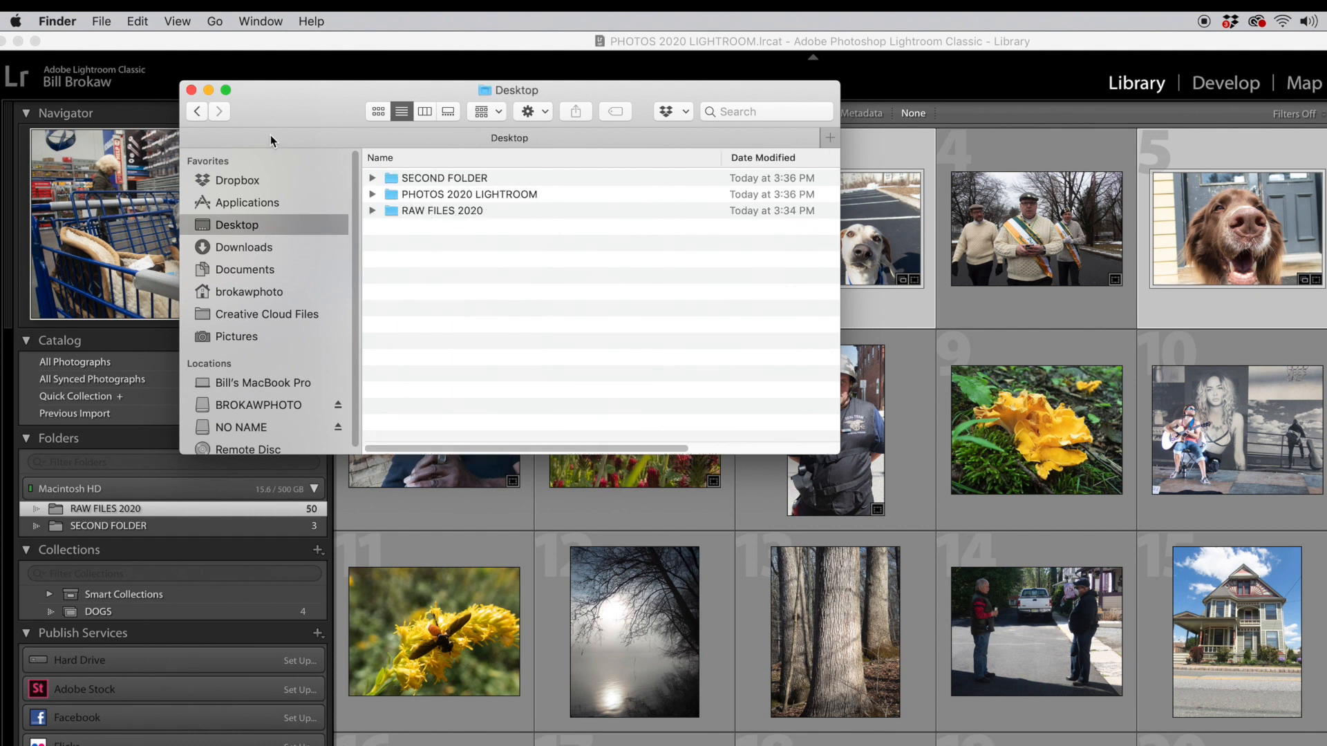
{"action": "left_click", "coordinate": [449, 58]}
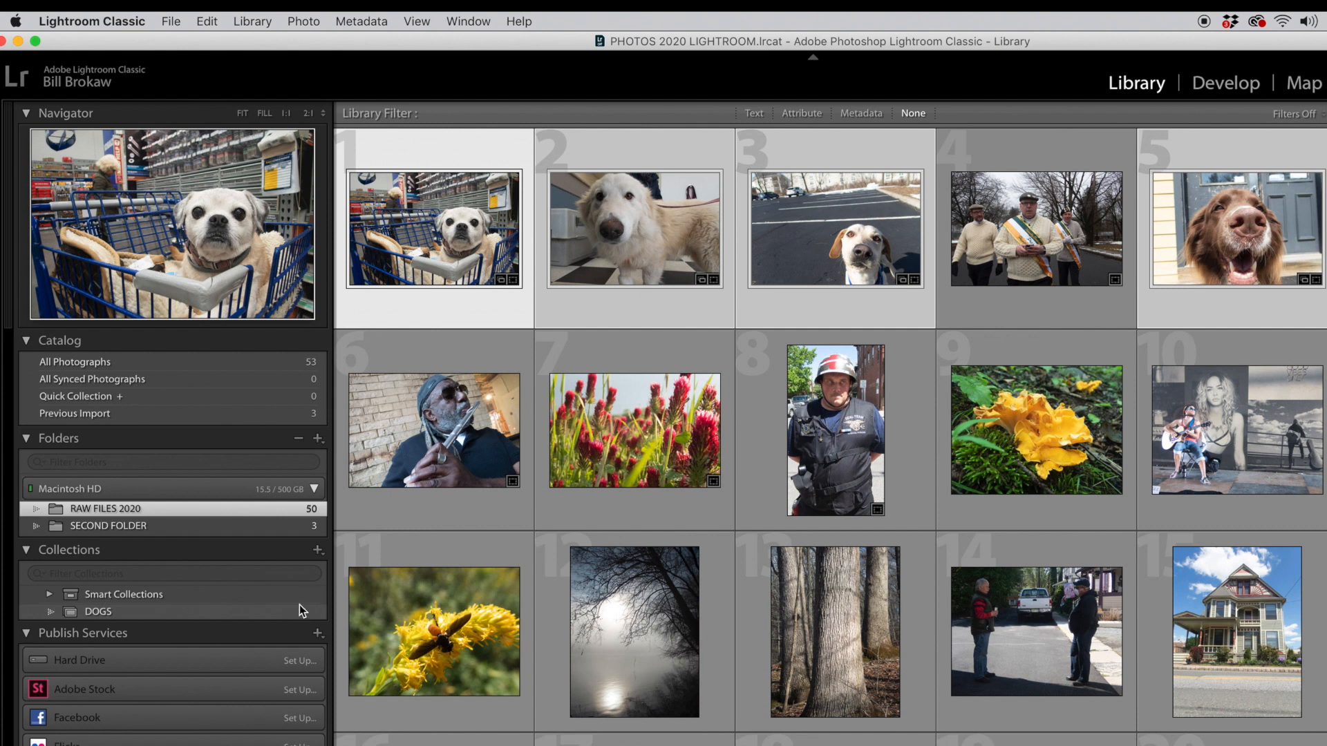
Create another regular collection named FLOWERS
{"action": "left_click", "coordinate": [318, 551]}
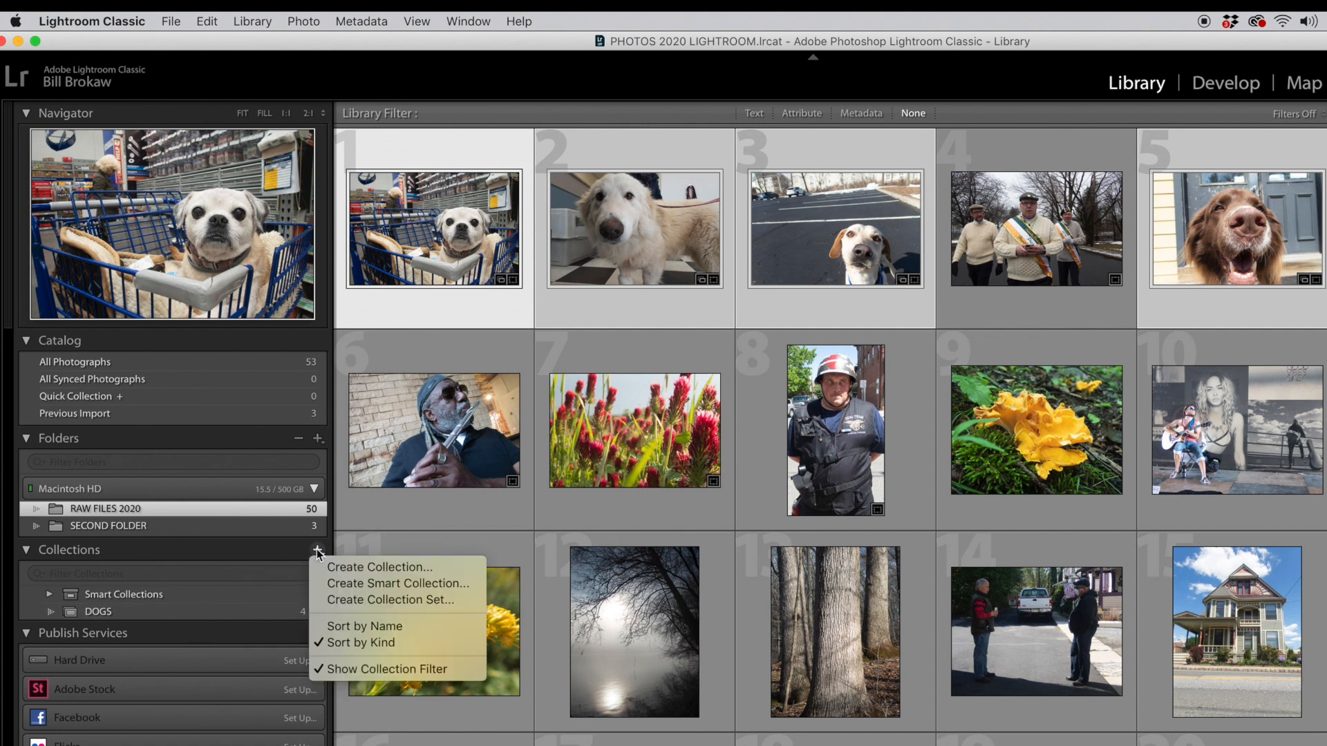
{"action": "left_click", "coordinate": [337, 567]}
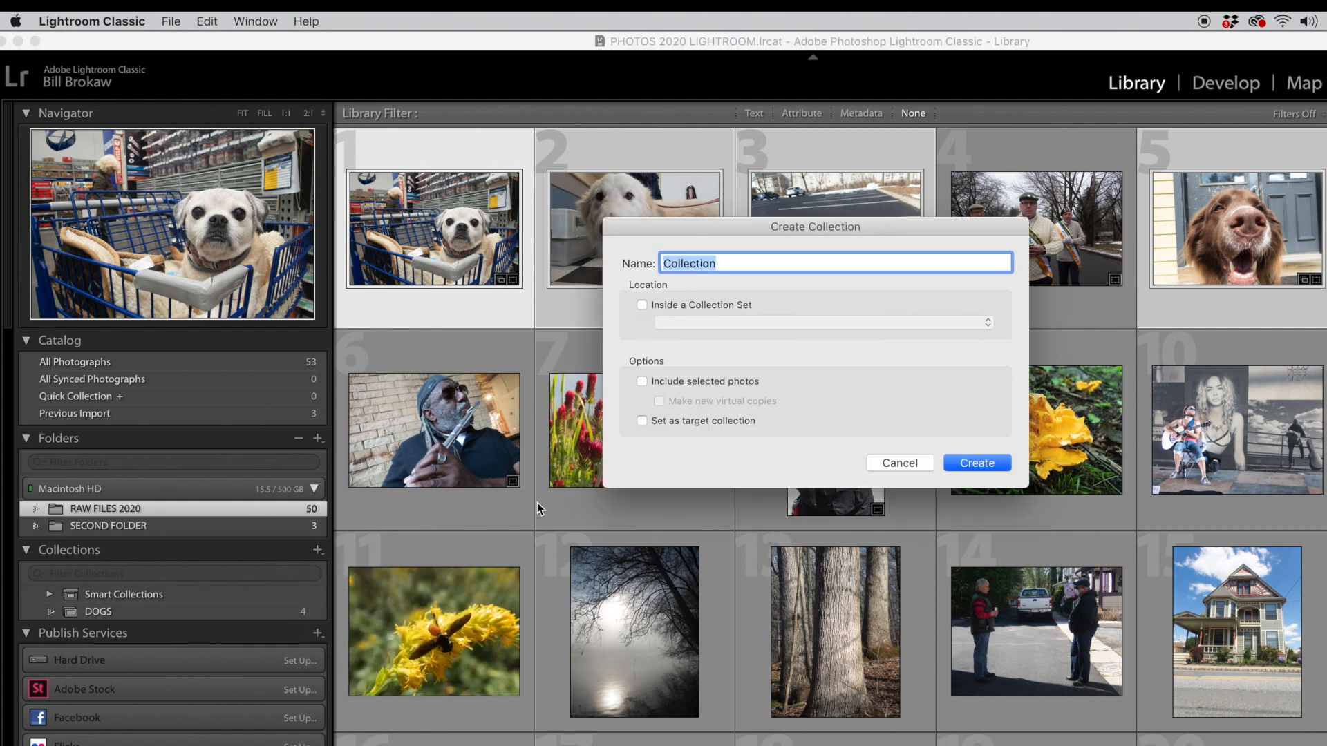
{"action": "type", "text": "FLOWERS"}
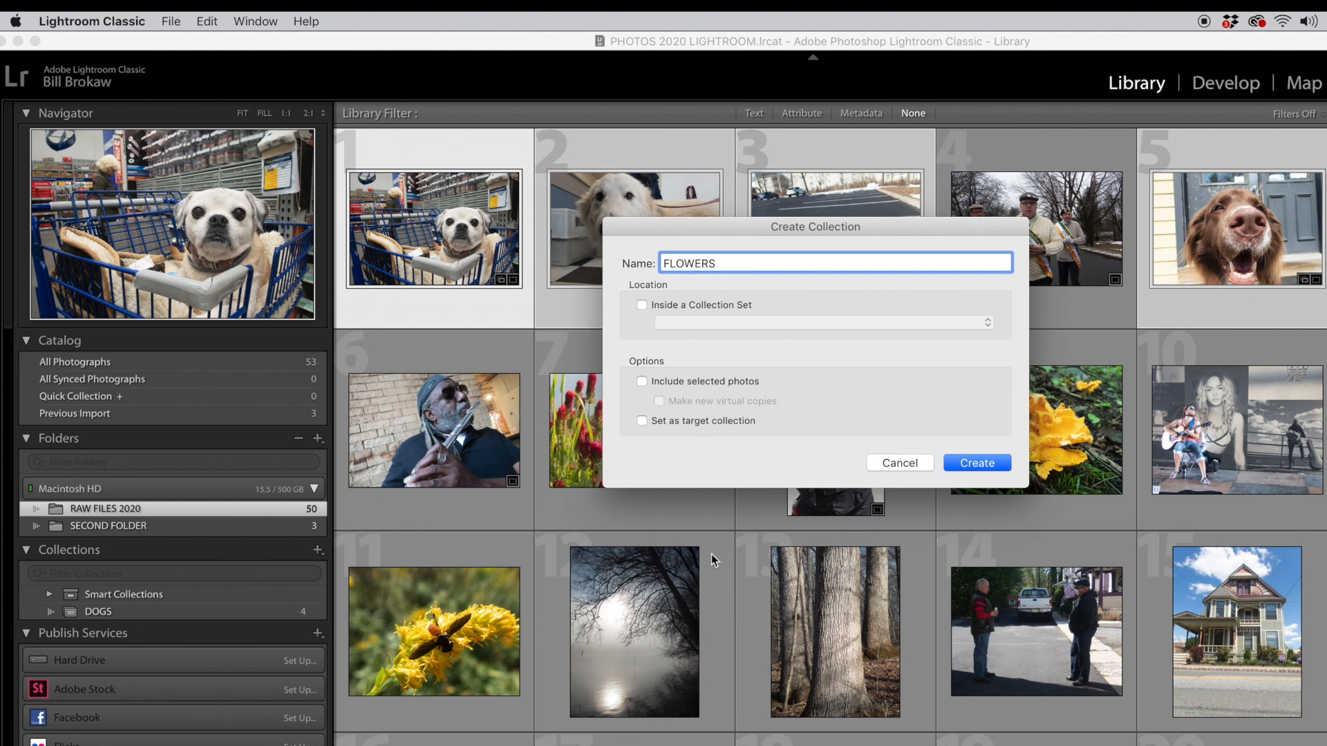
{"action": "left_click", "coordinate": [964, 467]}
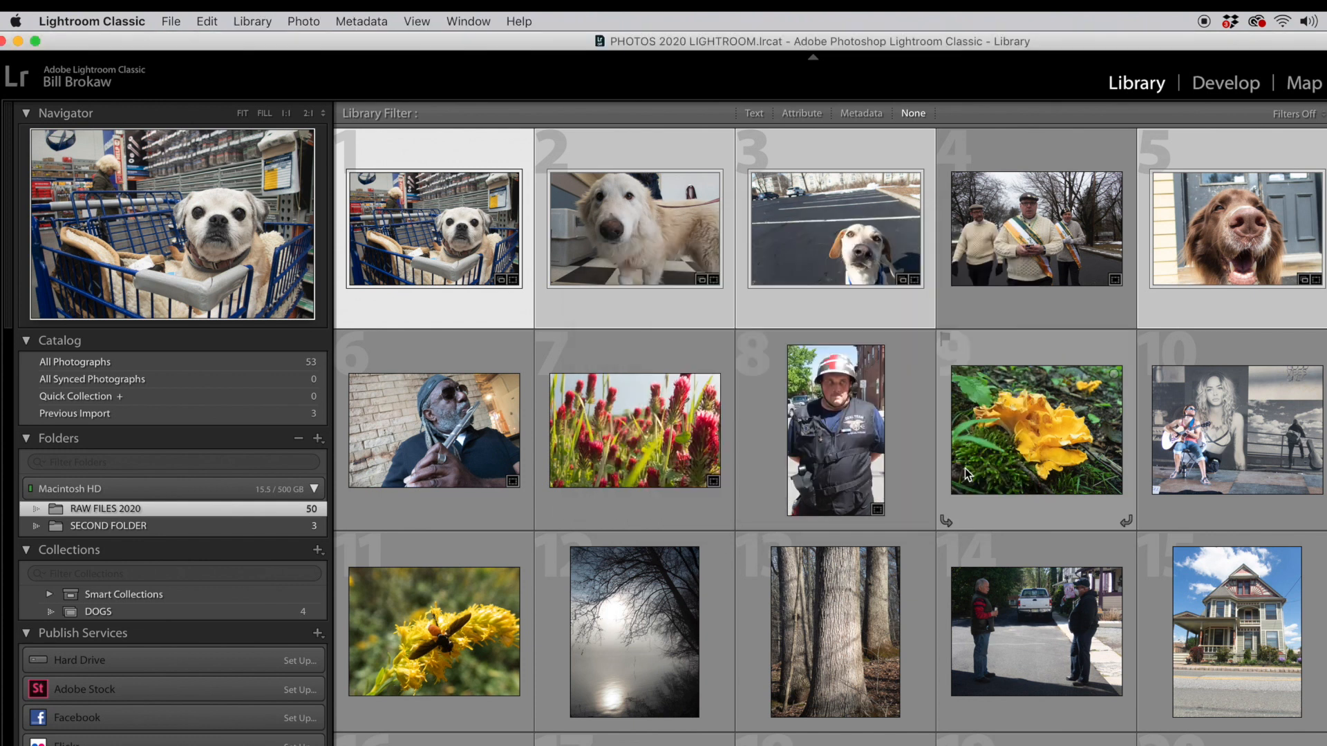
{"action": "left_click", "coordinate": [644, 456]}
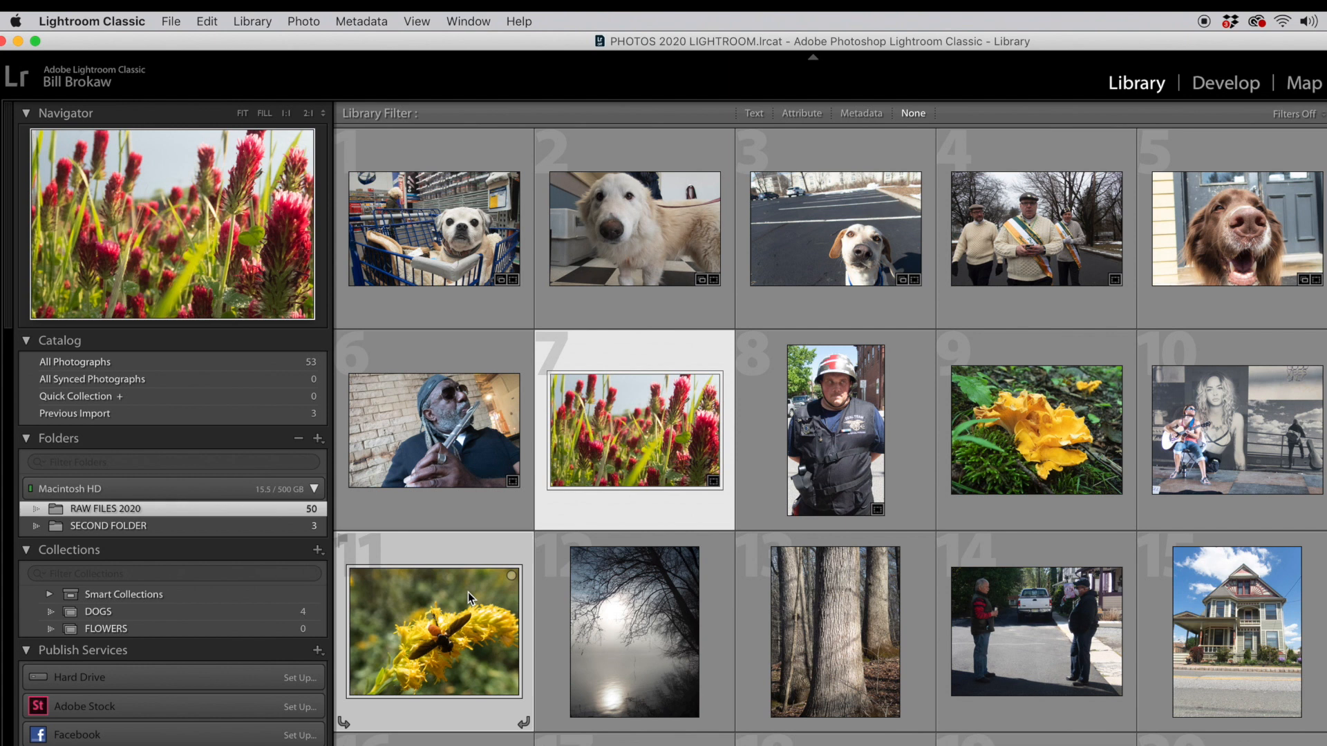
{"action": "scroll", "coordinate": [988, 594], "scroll_direction": "down", "scroll_amount": 6}
{"action": "scroll", "coordinate": [988, 595], "scroll_direction": "down", "scroll_amount": 8}
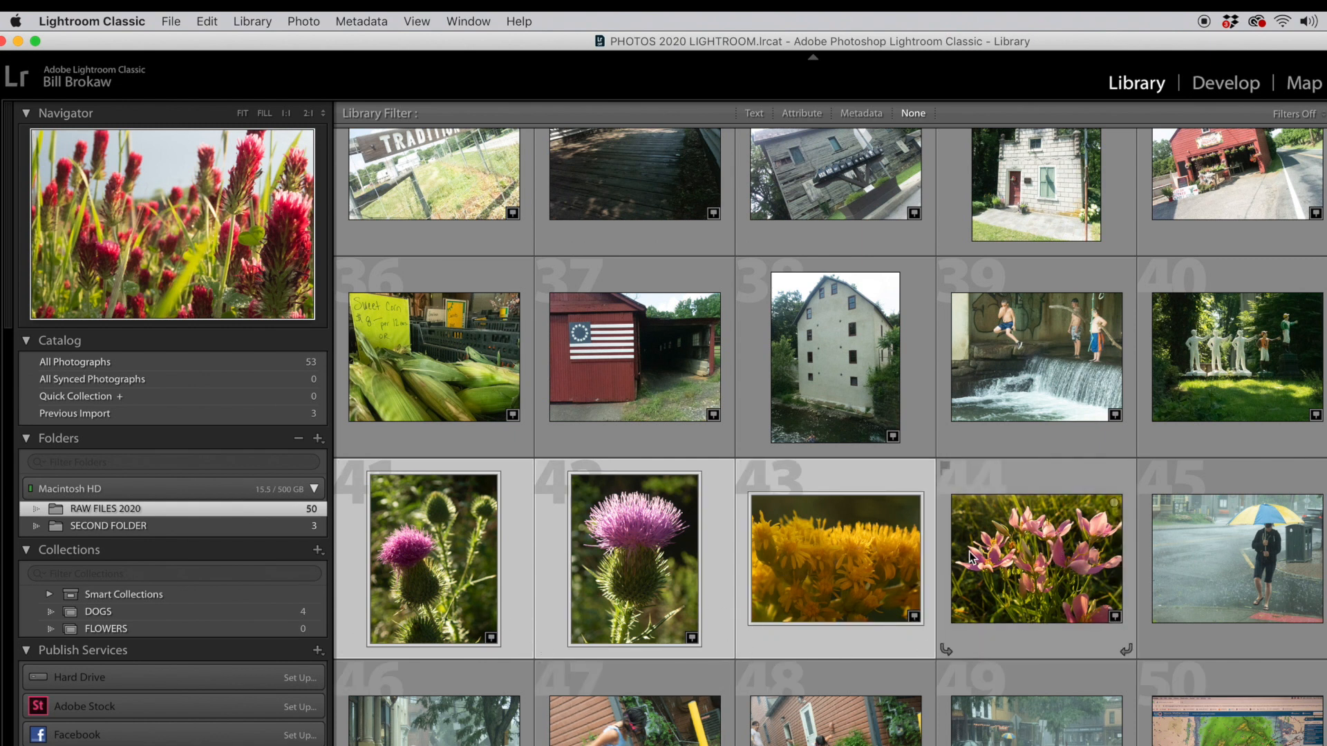
{"action": "left_click", "coordinate": [1019, 553], "text": "super"}
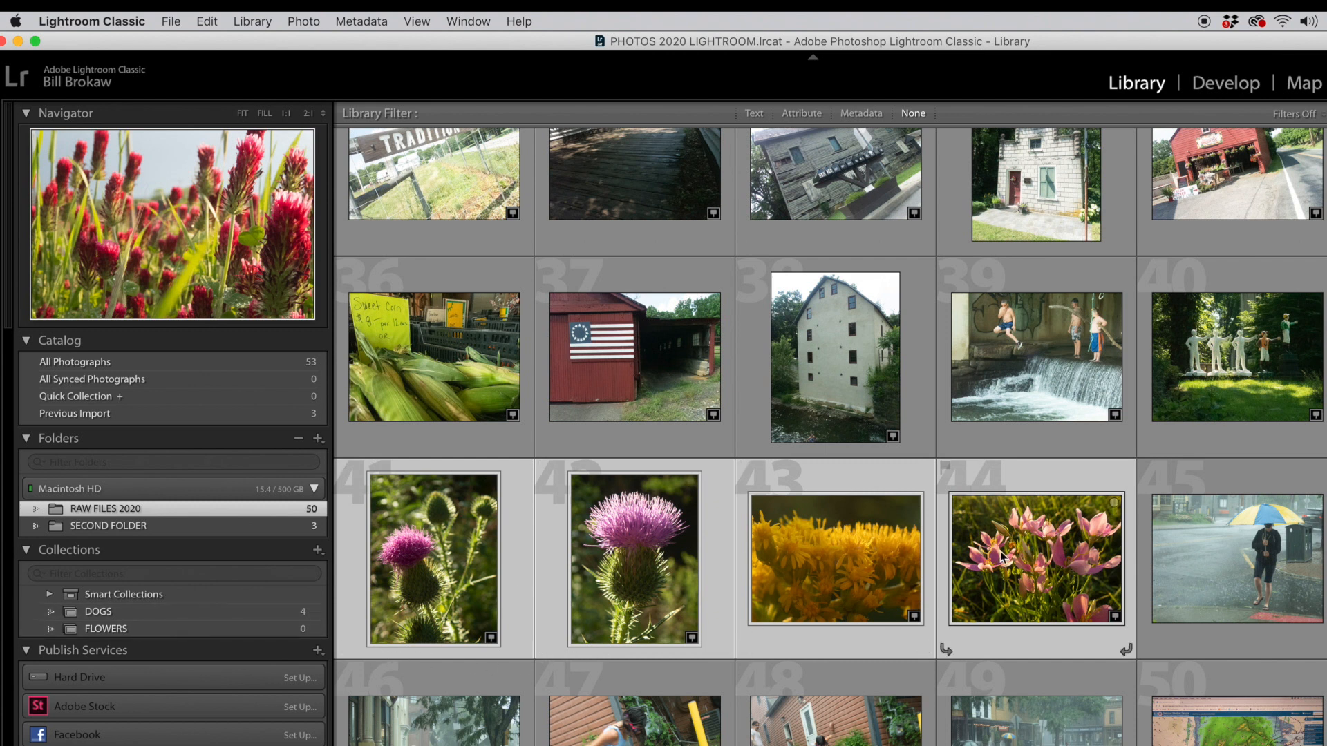
{"action": "left_click", "coordinate": [588, 622], "text": "shift"}
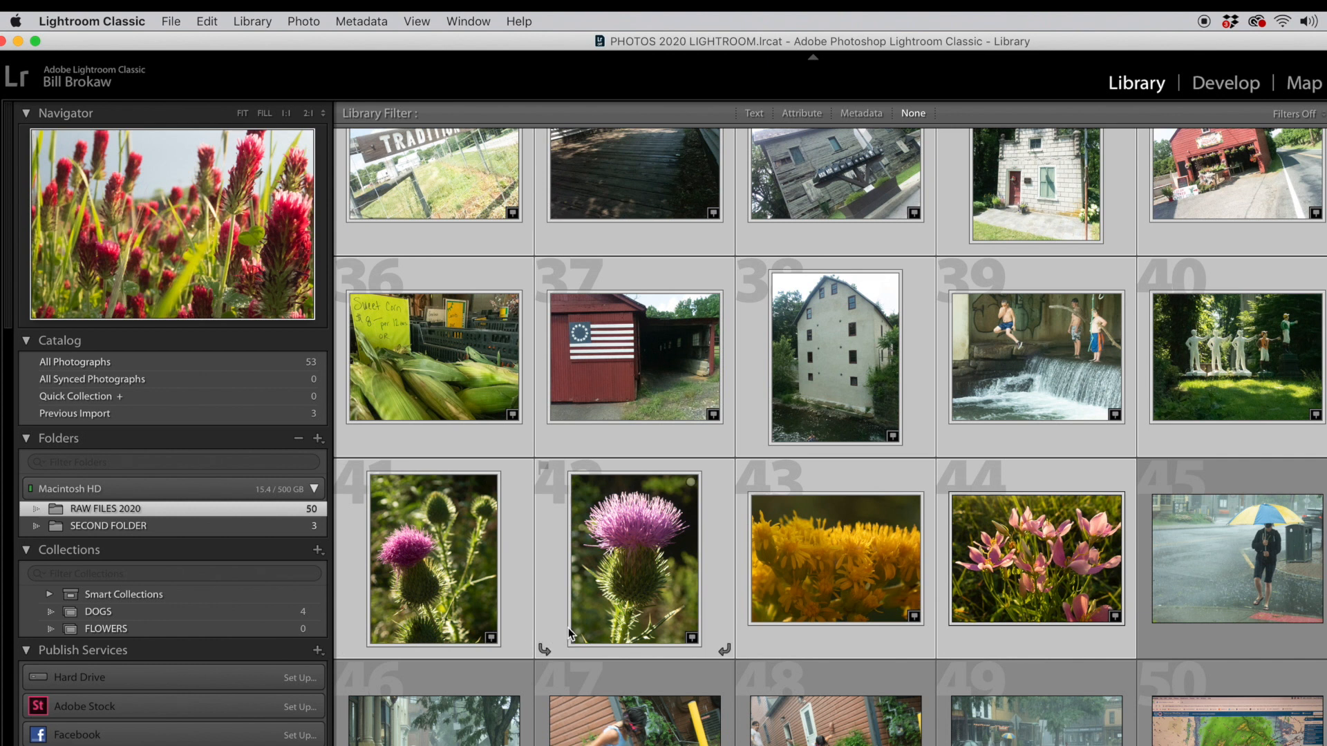
{"action": "left_click", "coordinate": [1078, 587]}
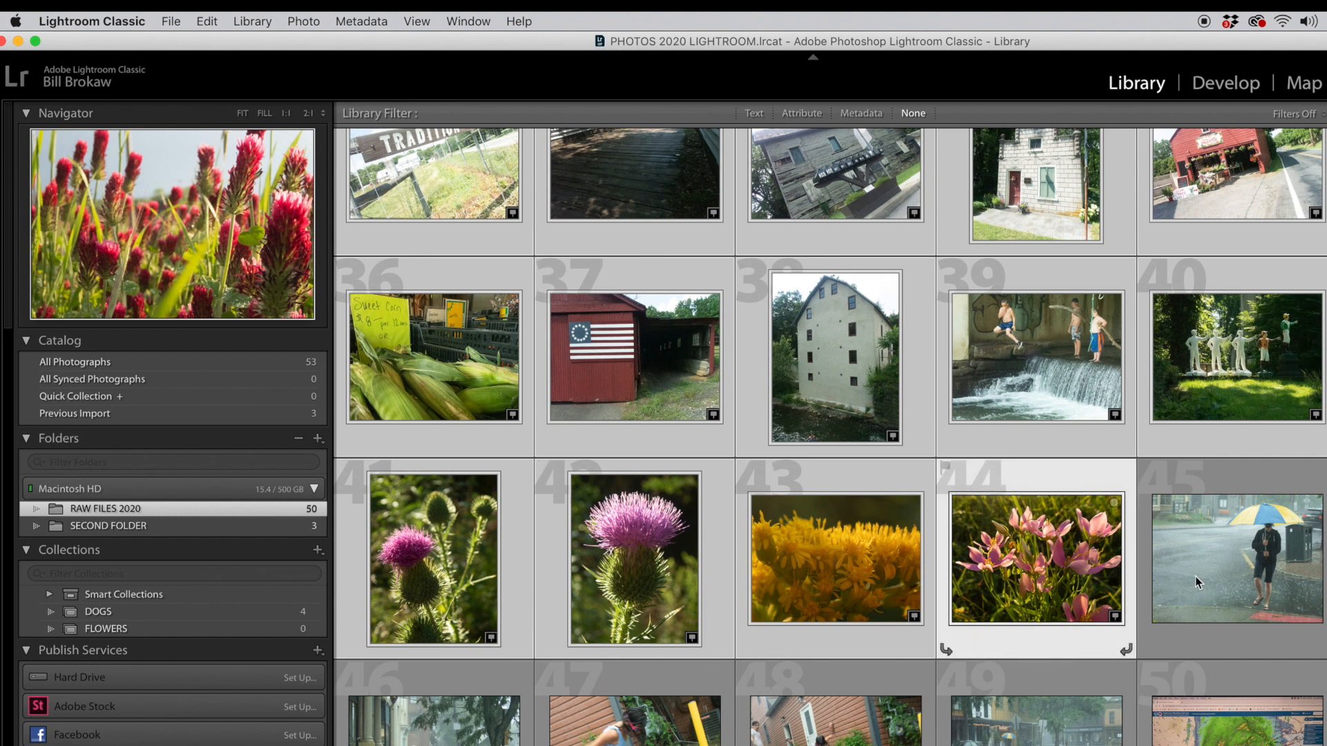
{"action": "left_click", "coordinate": [1169, 575]}
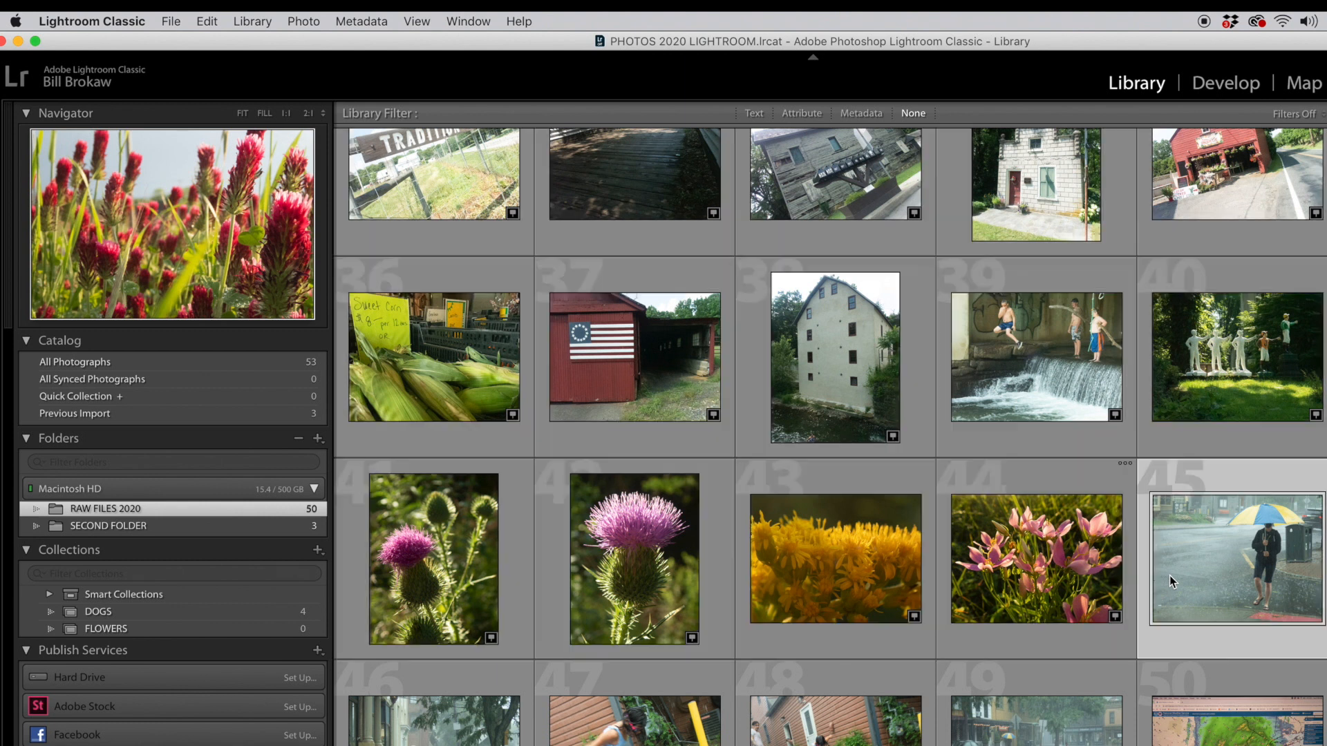
Add the pink flower, yellow flower, two thistle, insect-on-flower and red clover photos to the FLOWERS collection and show it
{"action": "left_click", "coordinate": [984, 571]}
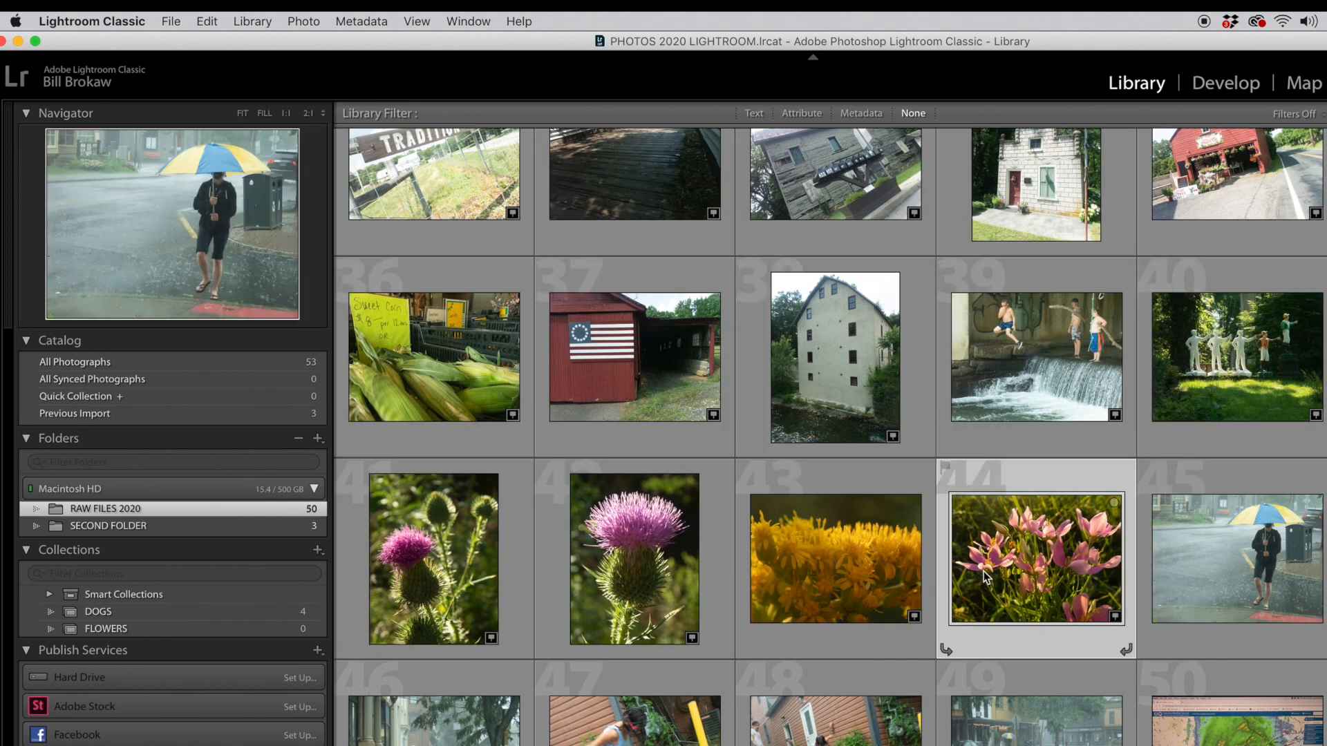
{"action": "left_click", "coordinate": [823, 567], "text": "super"}
{"action": "left_click", "coordinate": [642, 568], "text": "super"}
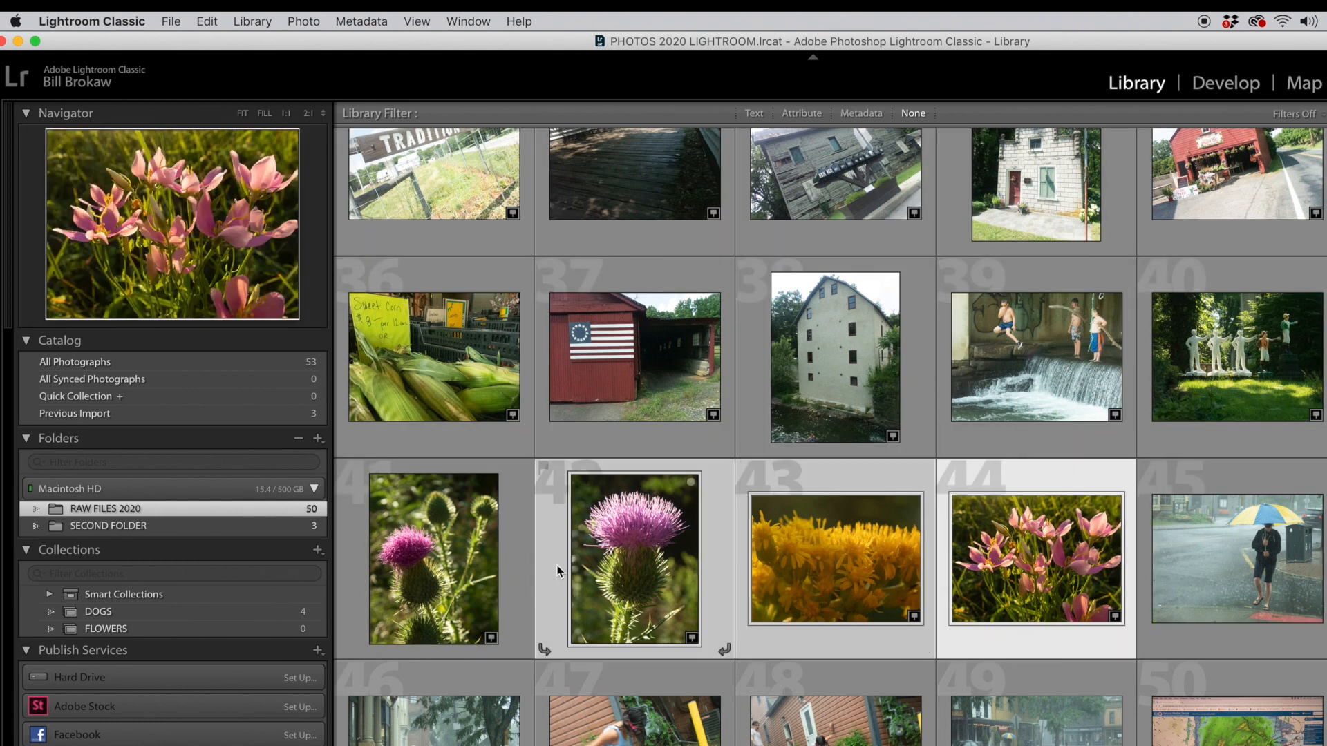
{"action": "left_click", "coordinate": [484, 563], "text": "super"}
{"action": "scroll", "coordinate": [909, 541], "scroll_direction": "up", "scroll_amount": 10}
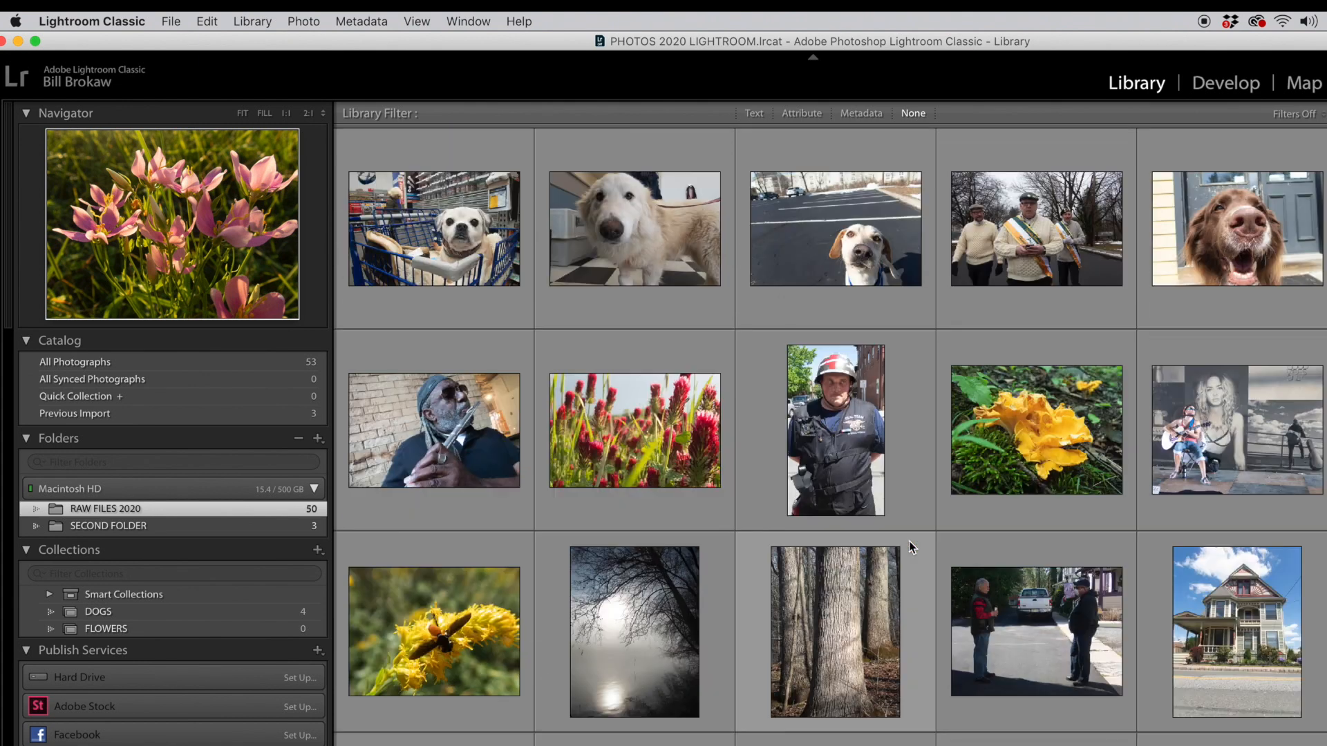
{"action": "left_click", "coordinate": [435, 660]}
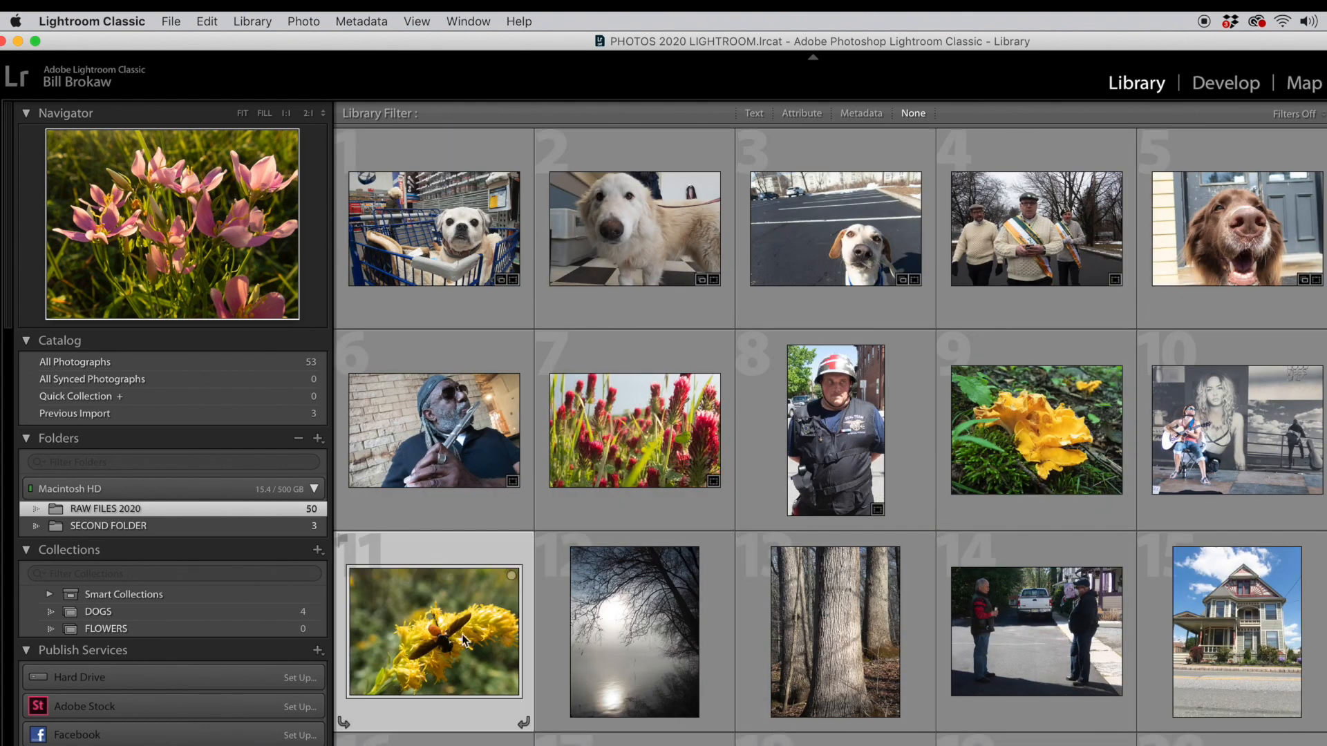
{"action": "left_click", "coordinate": [637, 420], "text": "super"}
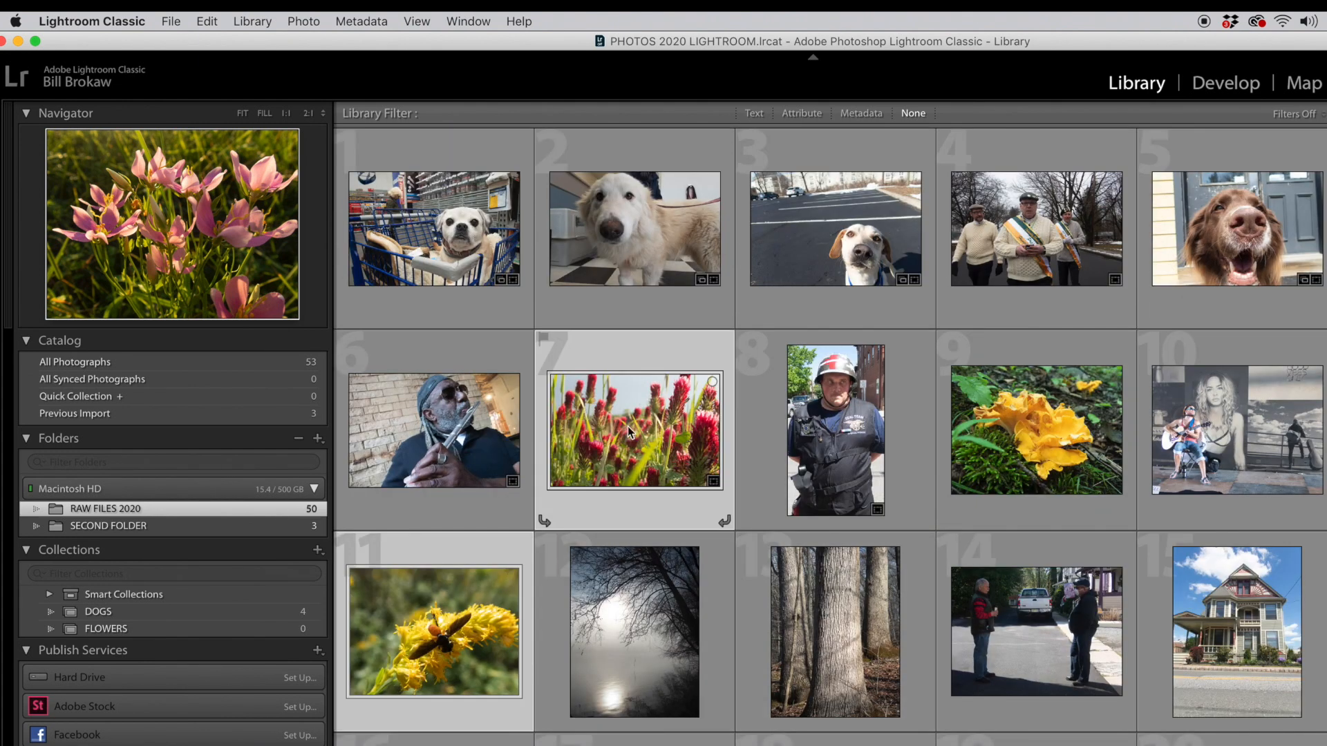
{"action": "left_click_drag", "start_coordinate": [605, 484], "coordinate": [276, 628]}
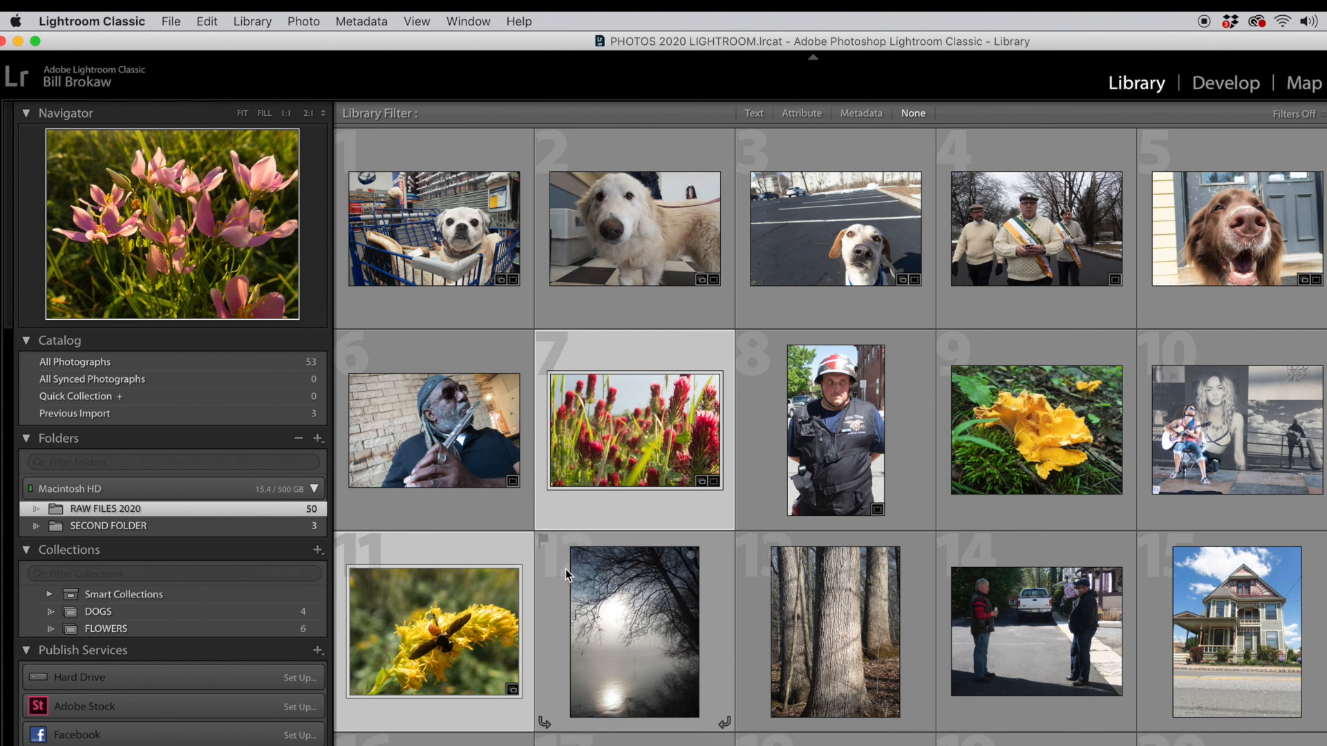
{"action": "left_click", "coordinate": [274, 630]}
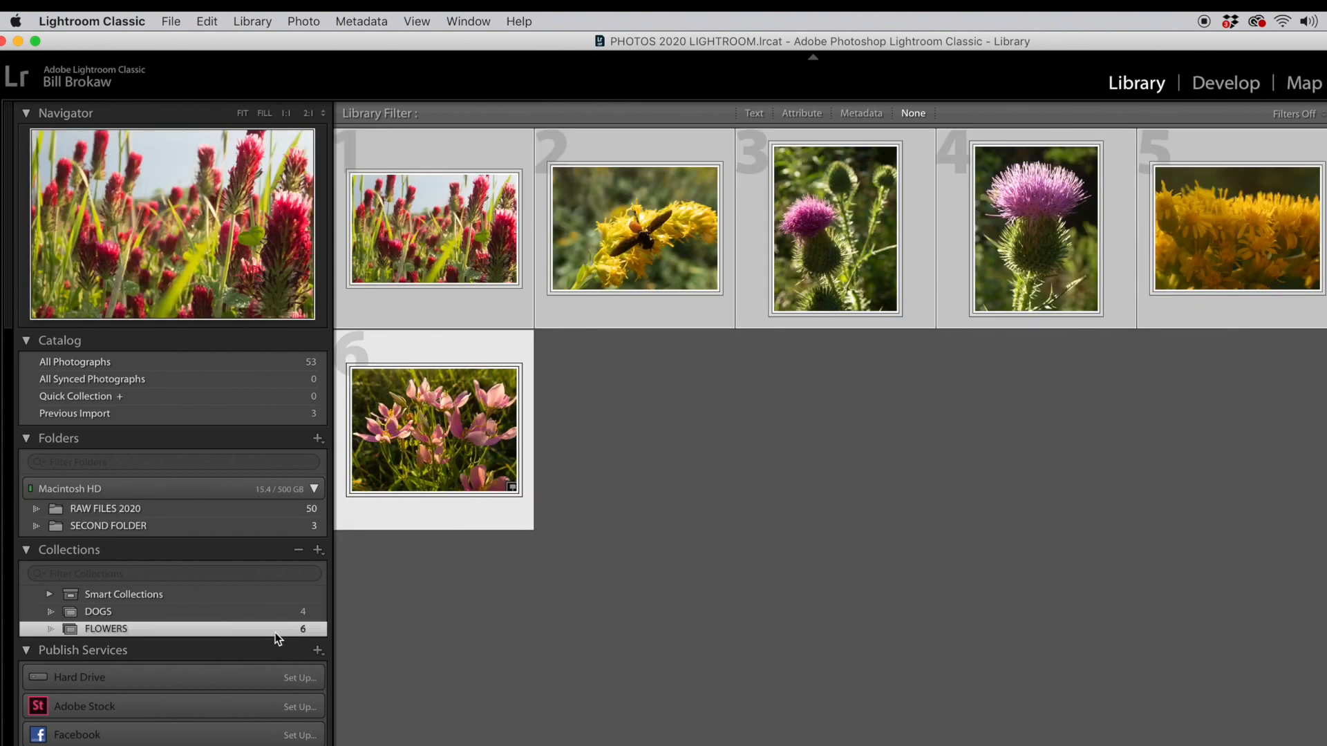
View the DOGS and FLOWERS collections in turn and return to All Photographs
{"action": "left_click", "coordinate": [273, 615]}
{"action": "left_click", "coordinate": [271, 626]}
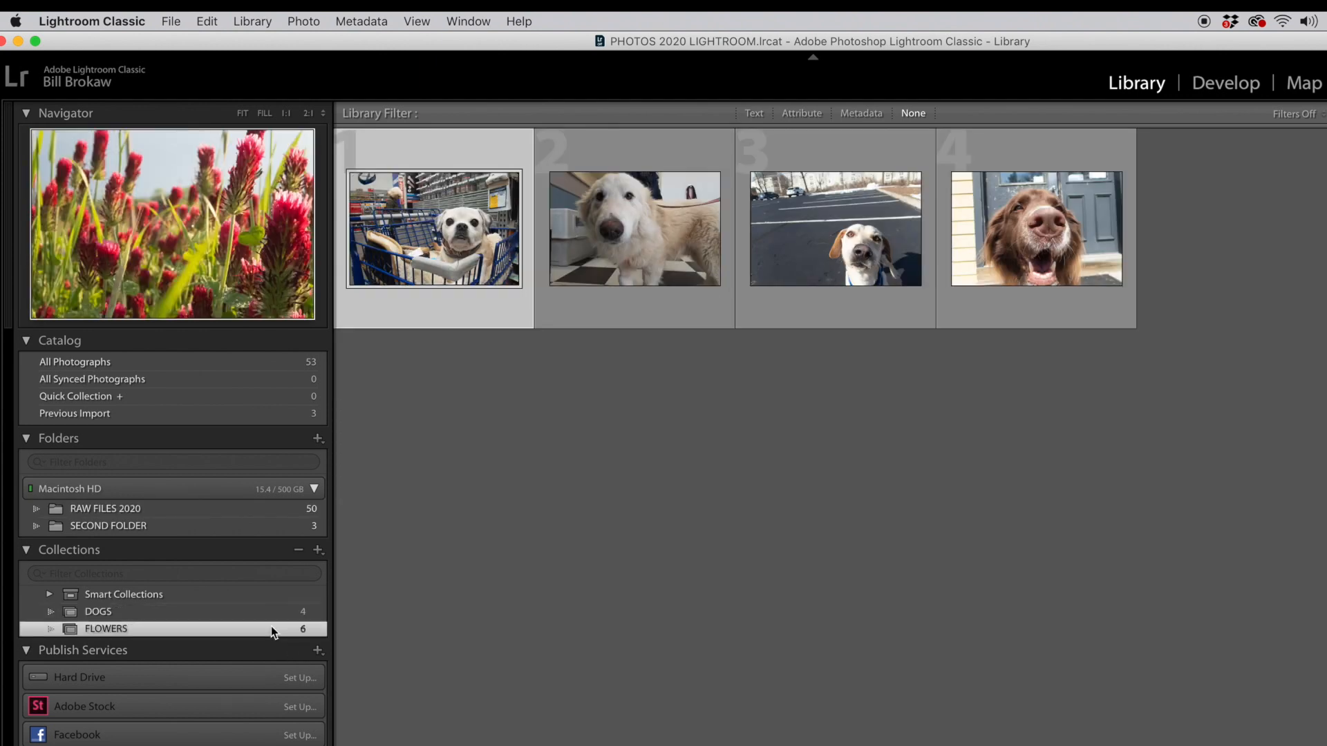
{"action": "left_click", "coordinate": [276, 617]}
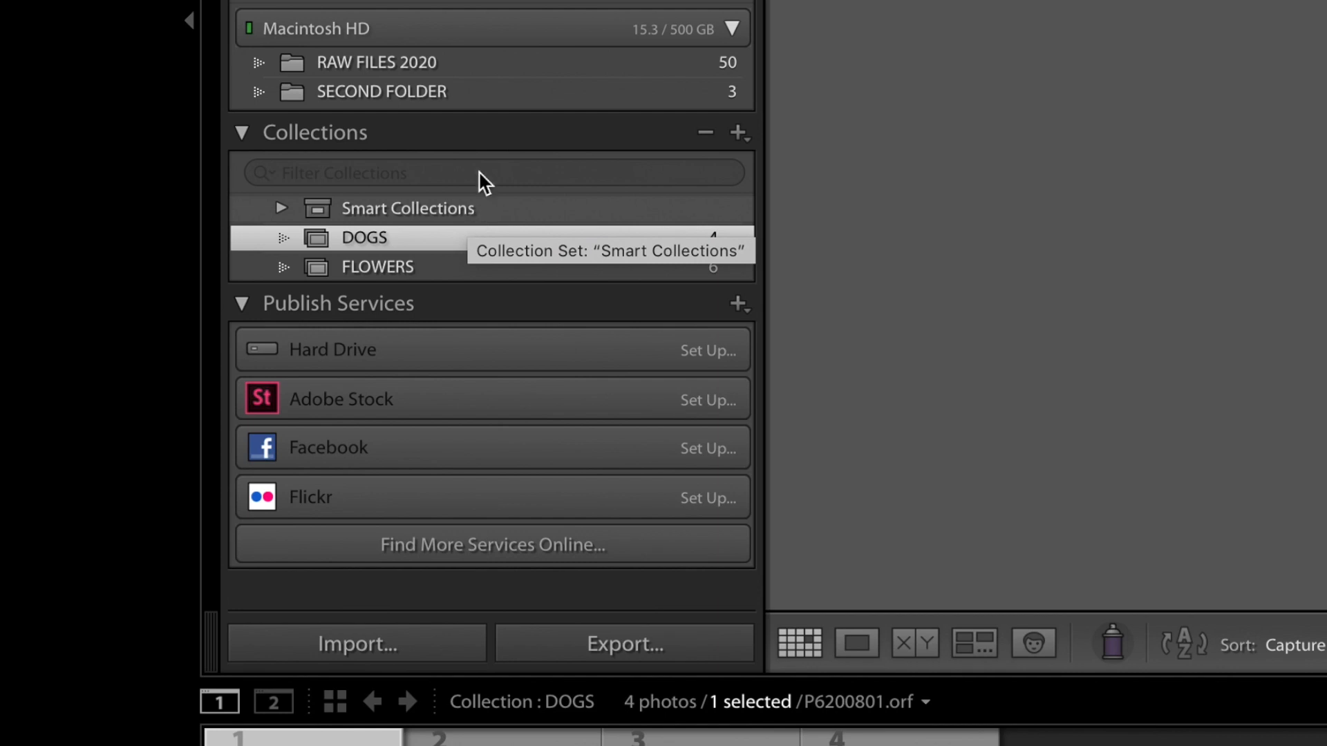
{"action": "left_click", "coordinate": [387, 0]}
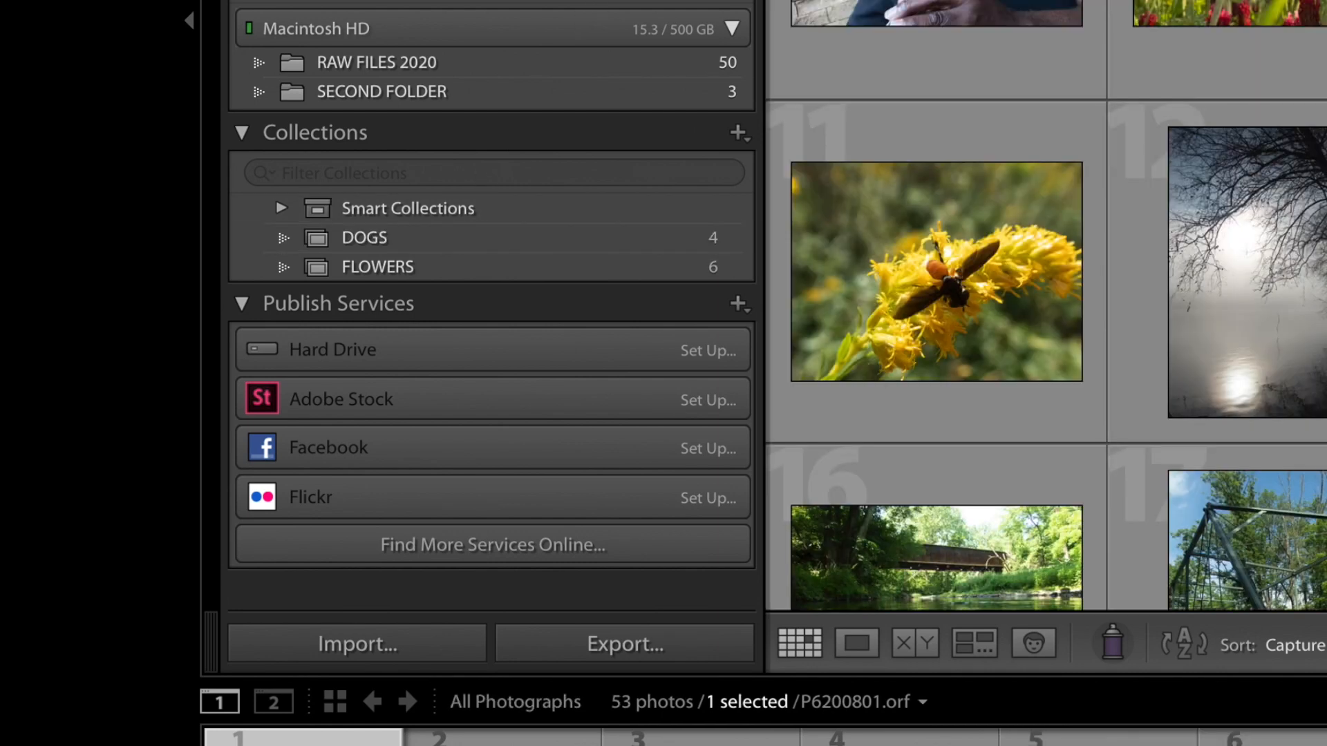
Expand Smart Collections and look through the photos in Past Month and Without Keywords
{"action": "left_click", "coordinate": [541, 208]}
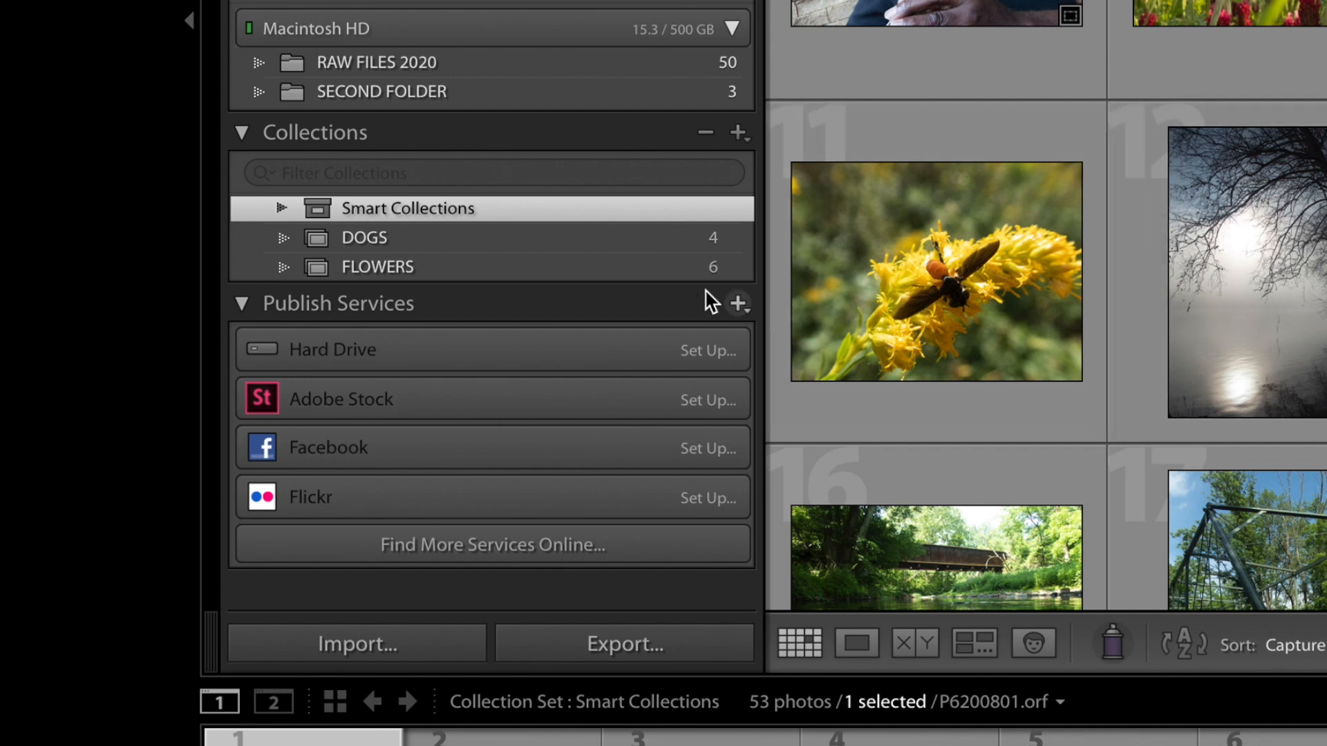
{"action": "left_click", "coordinate": [282, 208]}
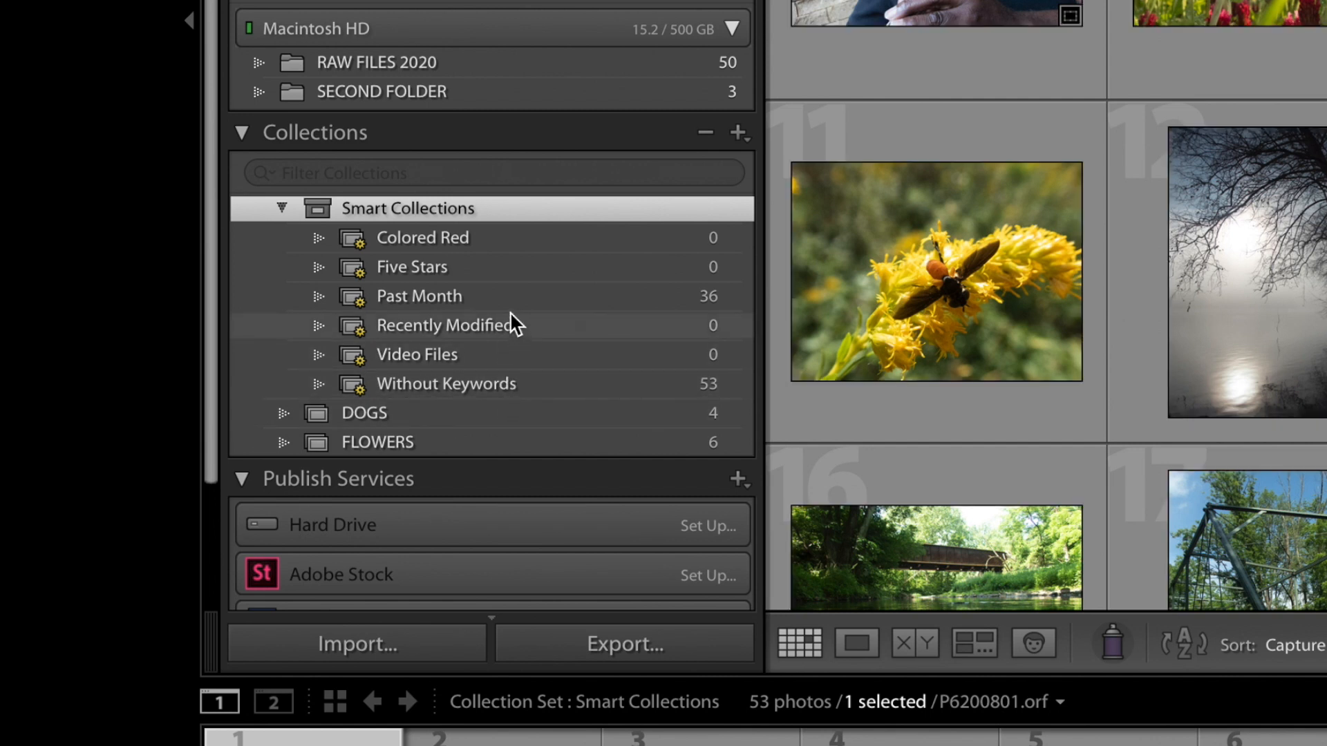
{"action": "left_click", "coordinate": [440, 298]}
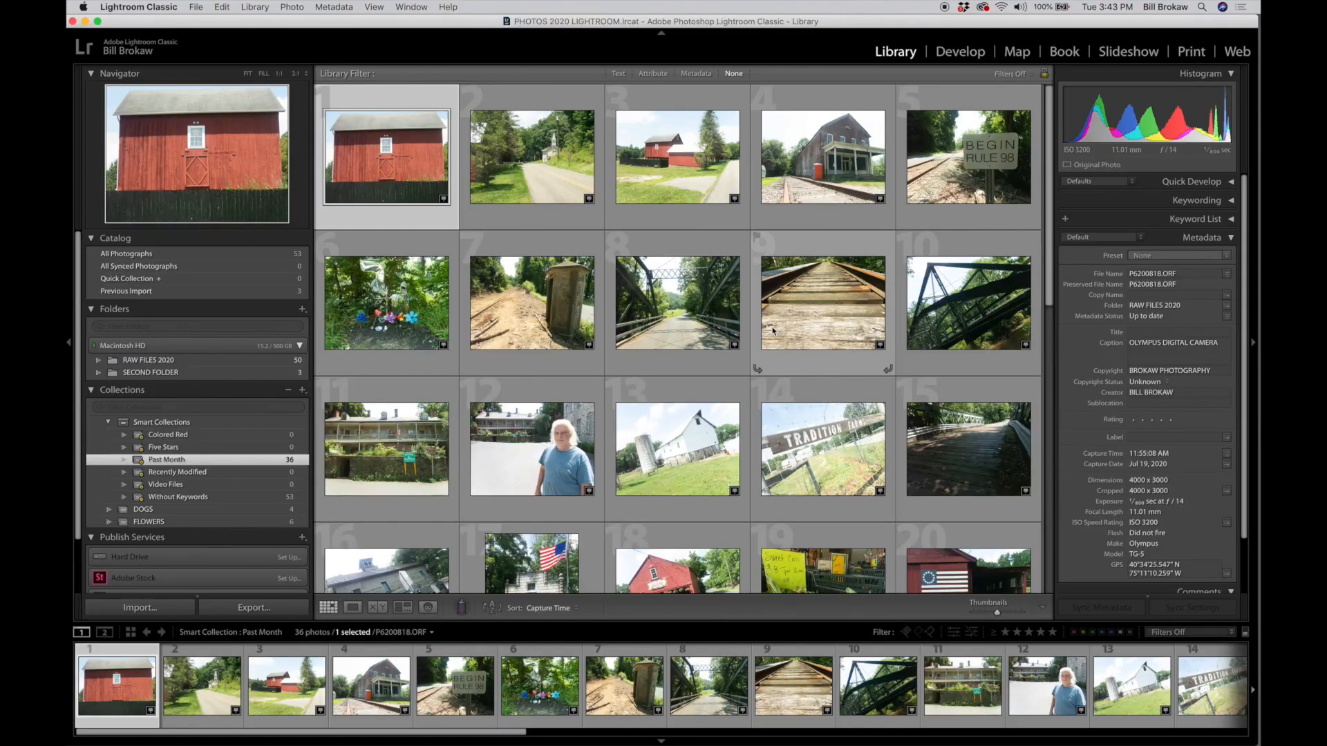
{"action": "scroll", "coordinate": [773, 330], "scroll_direction": "down", "scroll_amount": 5}
{"action": "scroll", "coordinate": [773, 330], "scroll_direction": "down", "scroll_amount": 4}
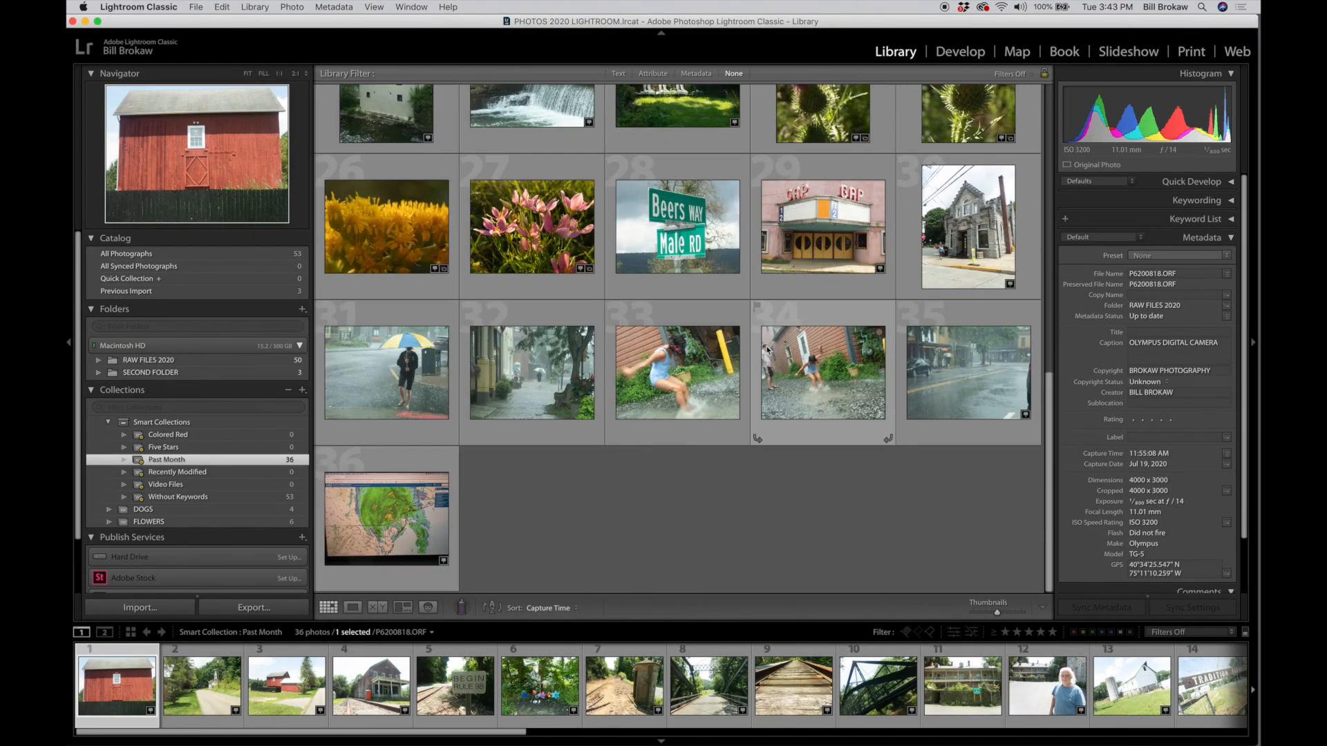
{"action": "scroll", "coordinate": [697, 459], "scroll_direction": "up", "scroll_amount": 8}
{"action": "scroll", "coordinate": [696, 459], "scroll_direction": "up", "scroll_amount": 5}
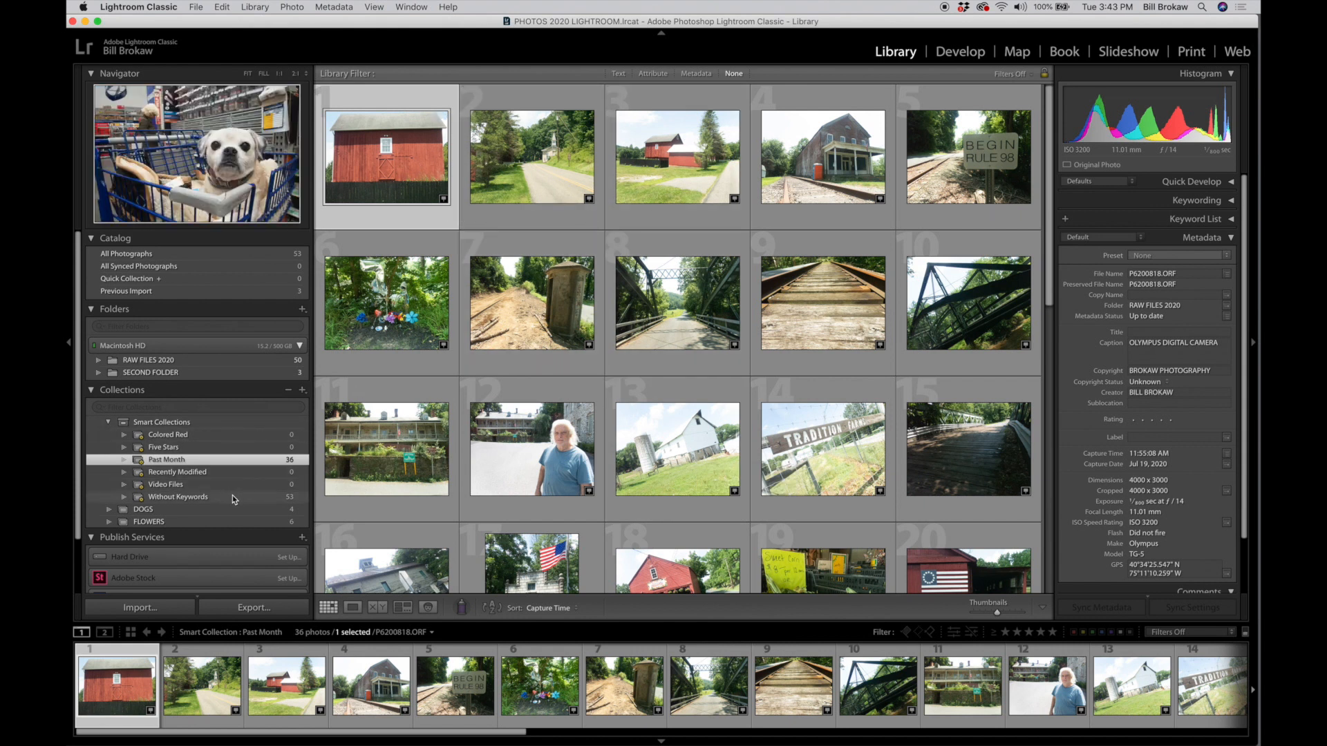
{"action": "left_click", "coordinate": [264, 498]}
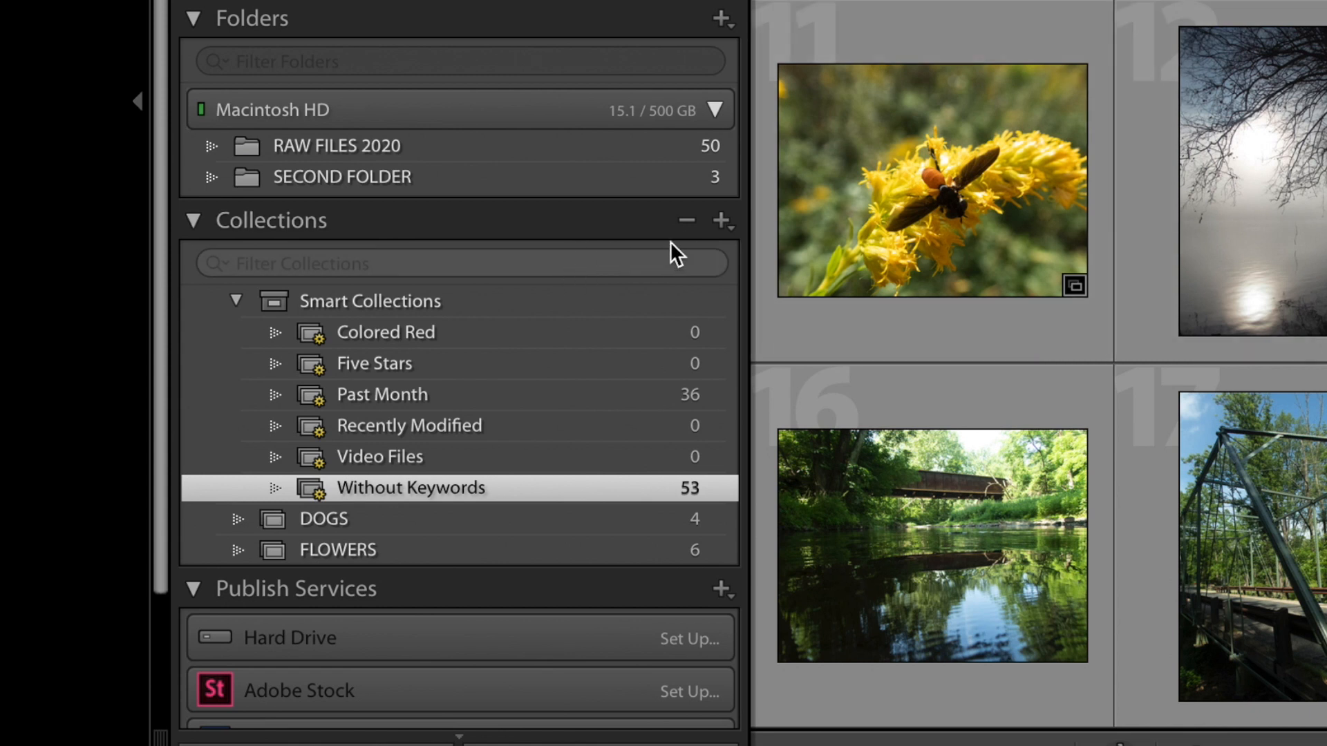
Show All Photographs from the first row, with the Collections list collapsed and no photo selected
{"action": "left_click", "coordinate": [192, 220]}
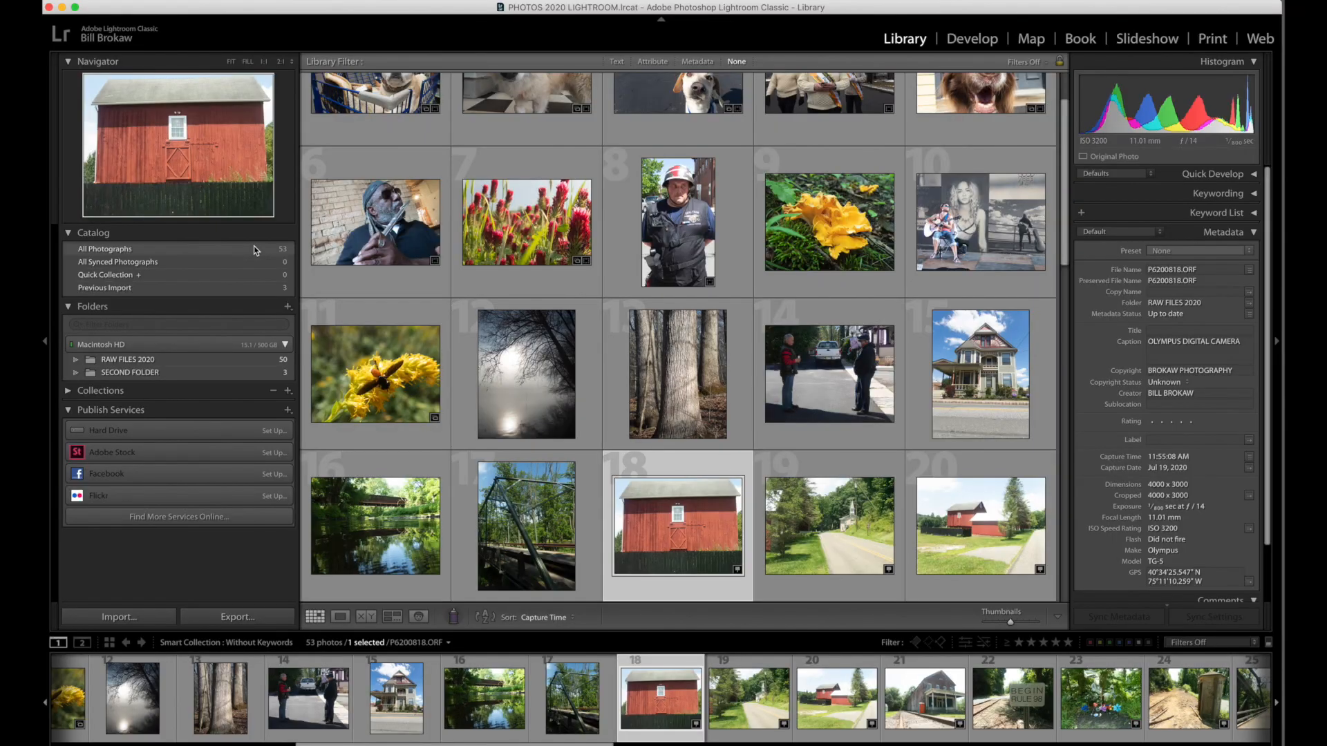
{"action": "left_click", "coordinate": [254, 248]}
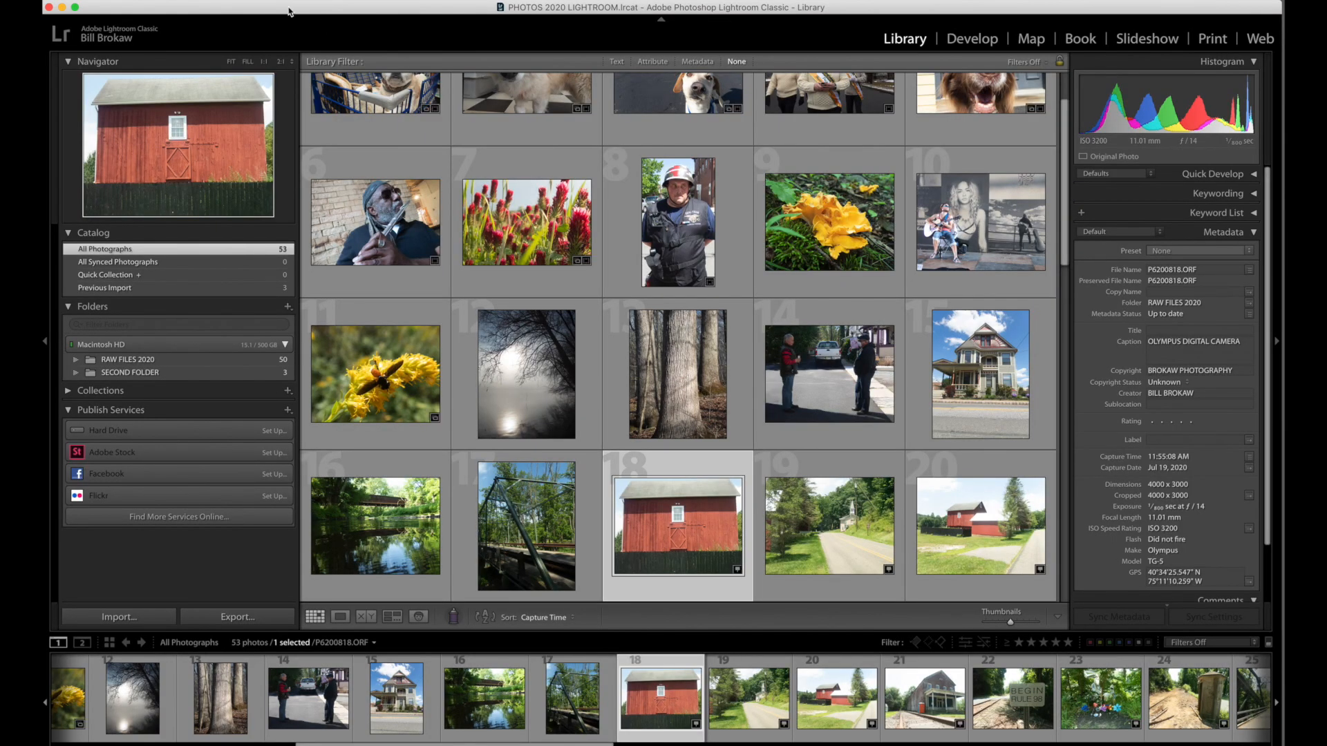
{"action": "left_click", "coordinate": [213, 2]}
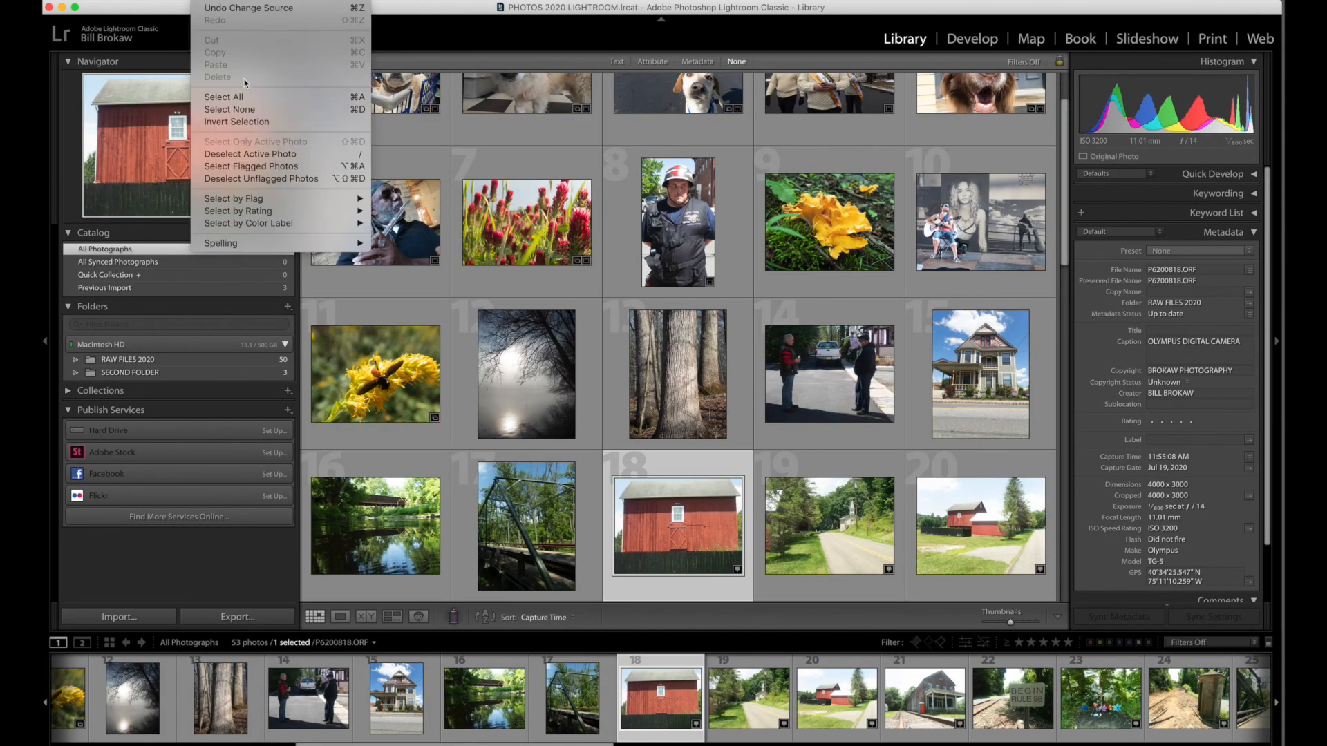
{"action": "left_click", "coordinate": [261, 111]}
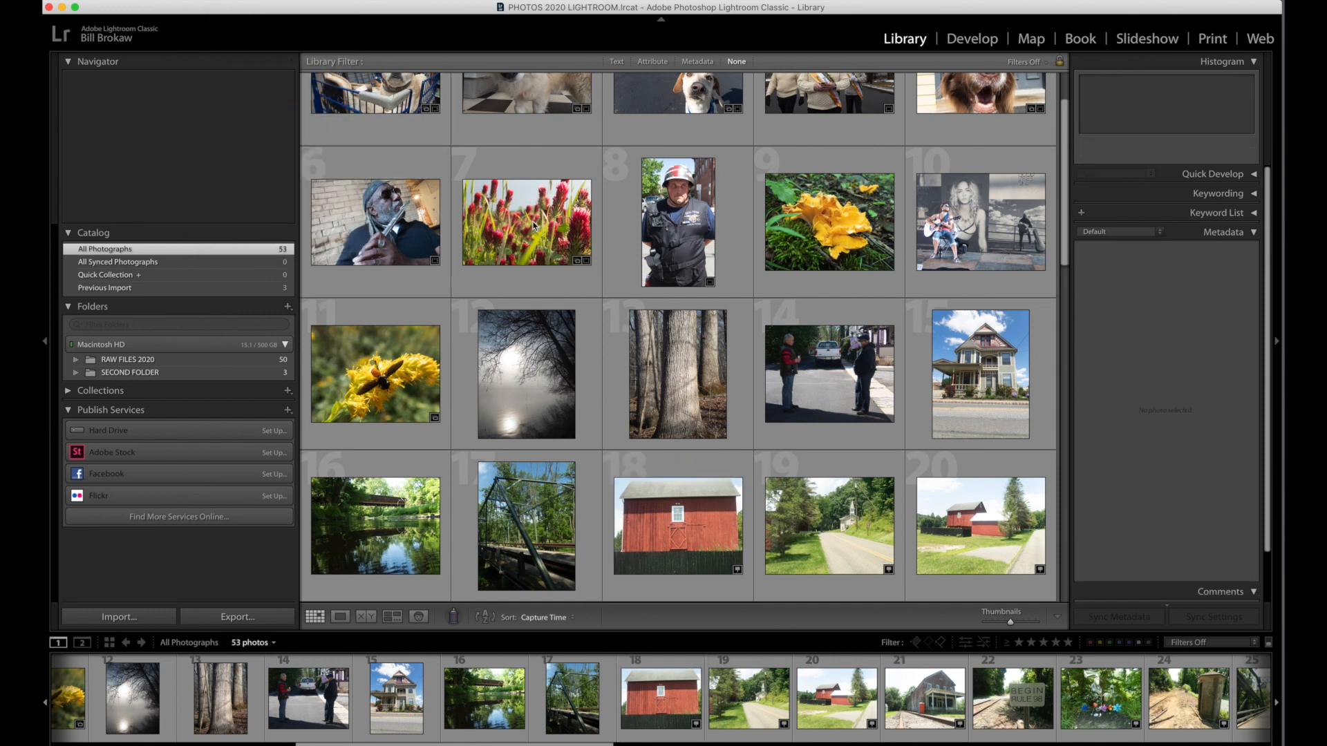
{"action": "scroll", "coordinate": [816, 219], "scroll_direction": "up", "scroll_amount": 3}
{"action": "key", "text": "j"}
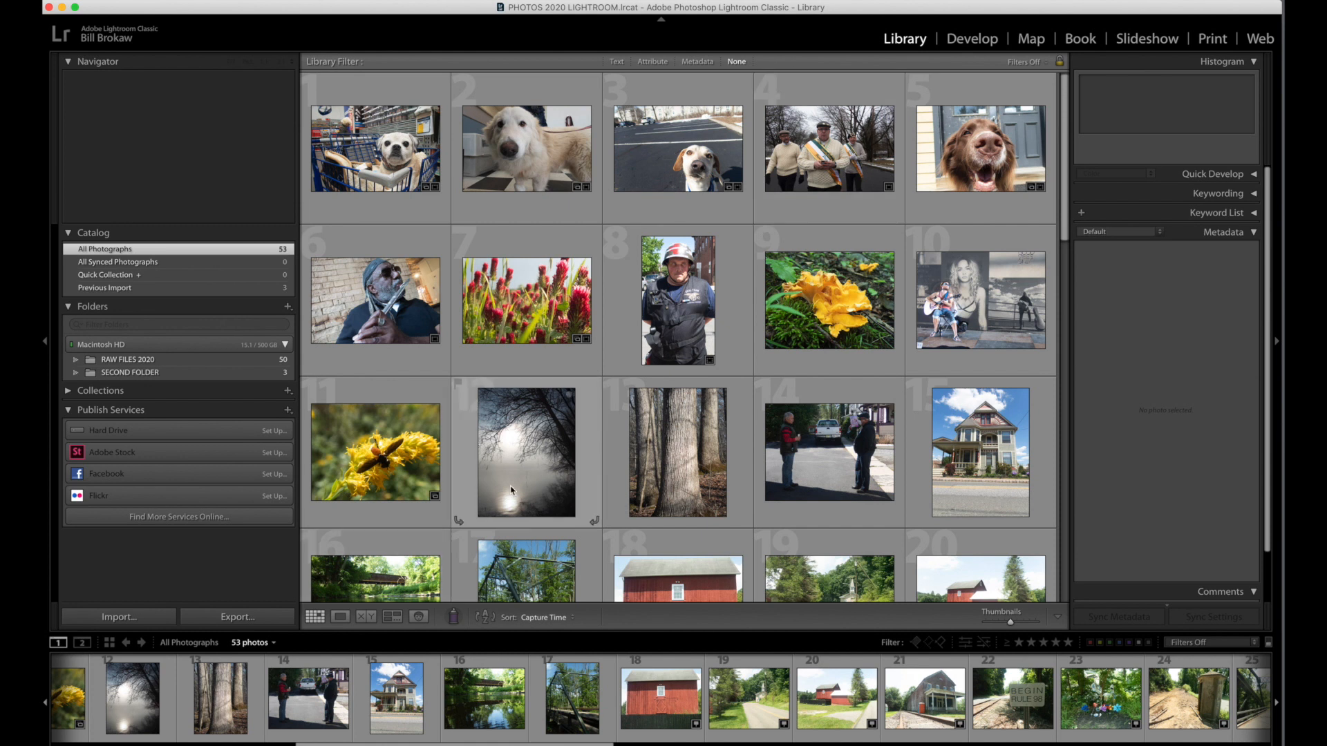
View the misty lake photo enlarged, switching back and forth between Loupe and Grid views
{"action": "double_click", "coordinate": [524, 483]}
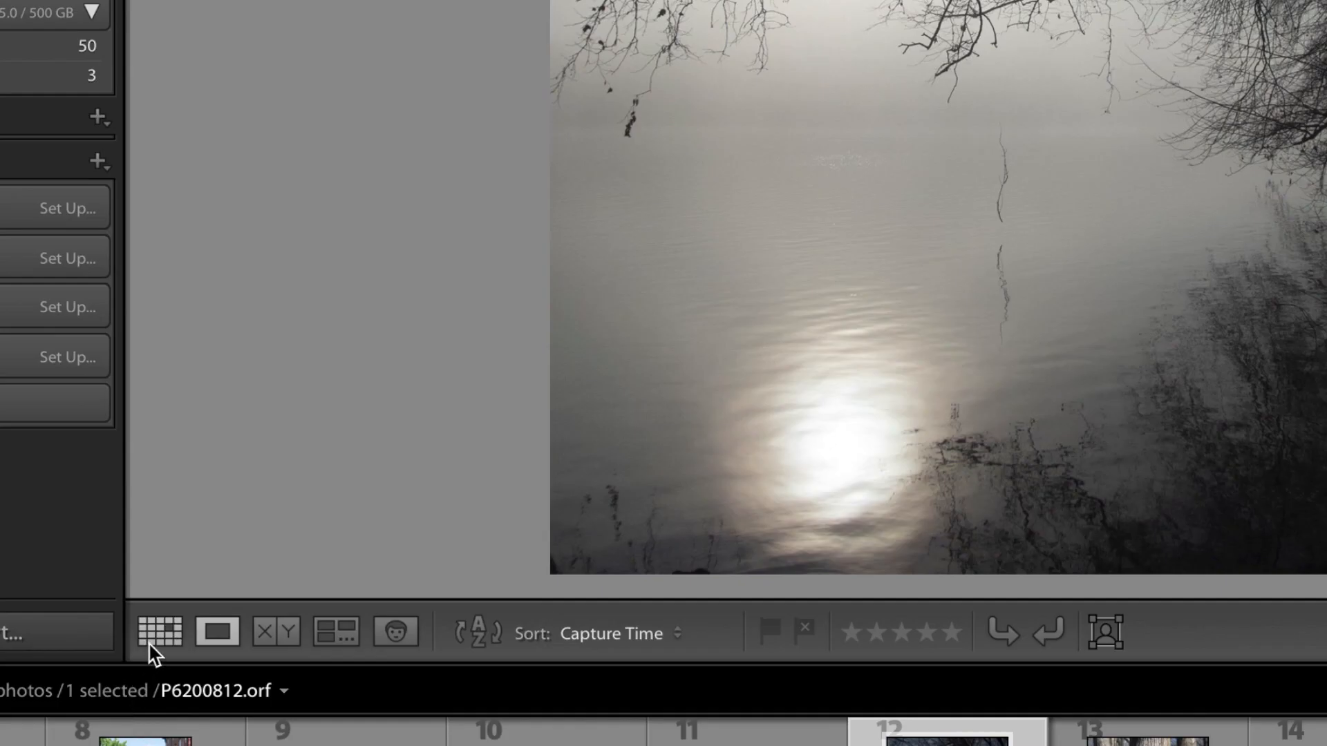
{"action": "left_click", "coordinate": [315, 617]}
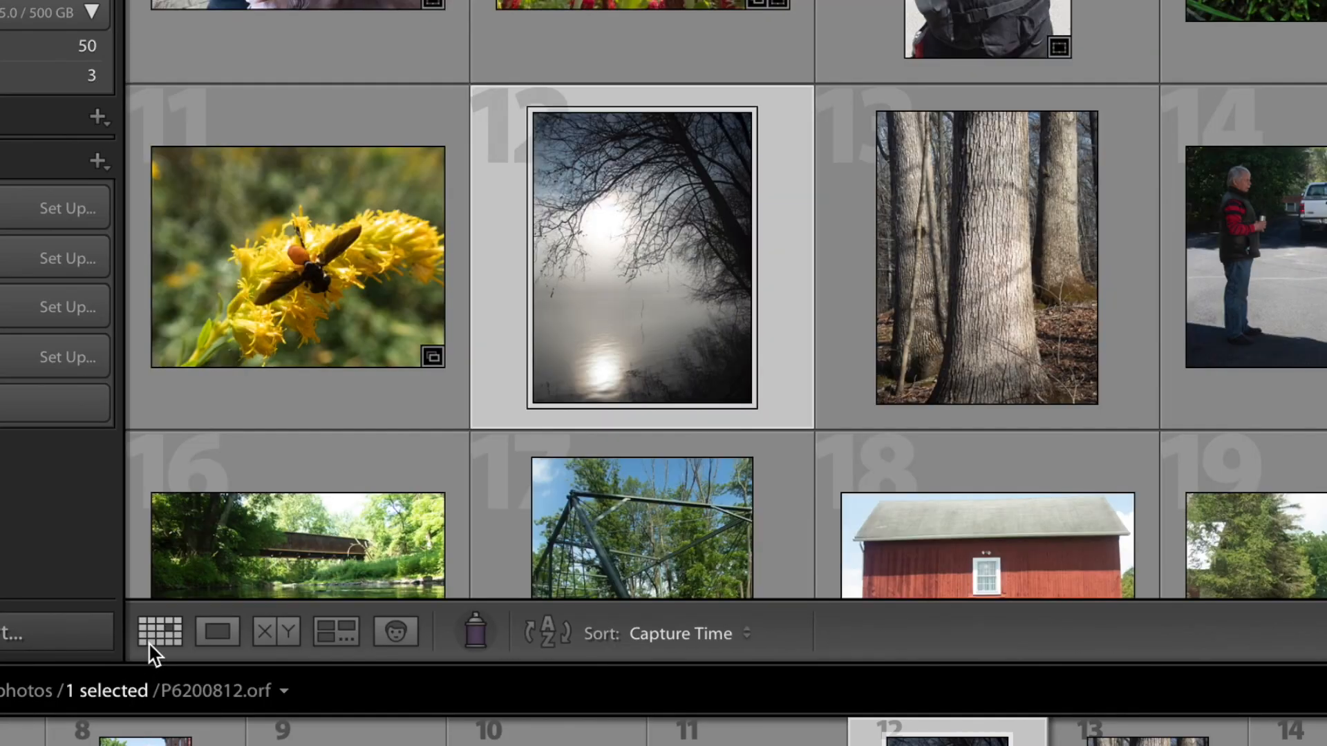
{"action": "left_click", "coordinate": [216, 629]}
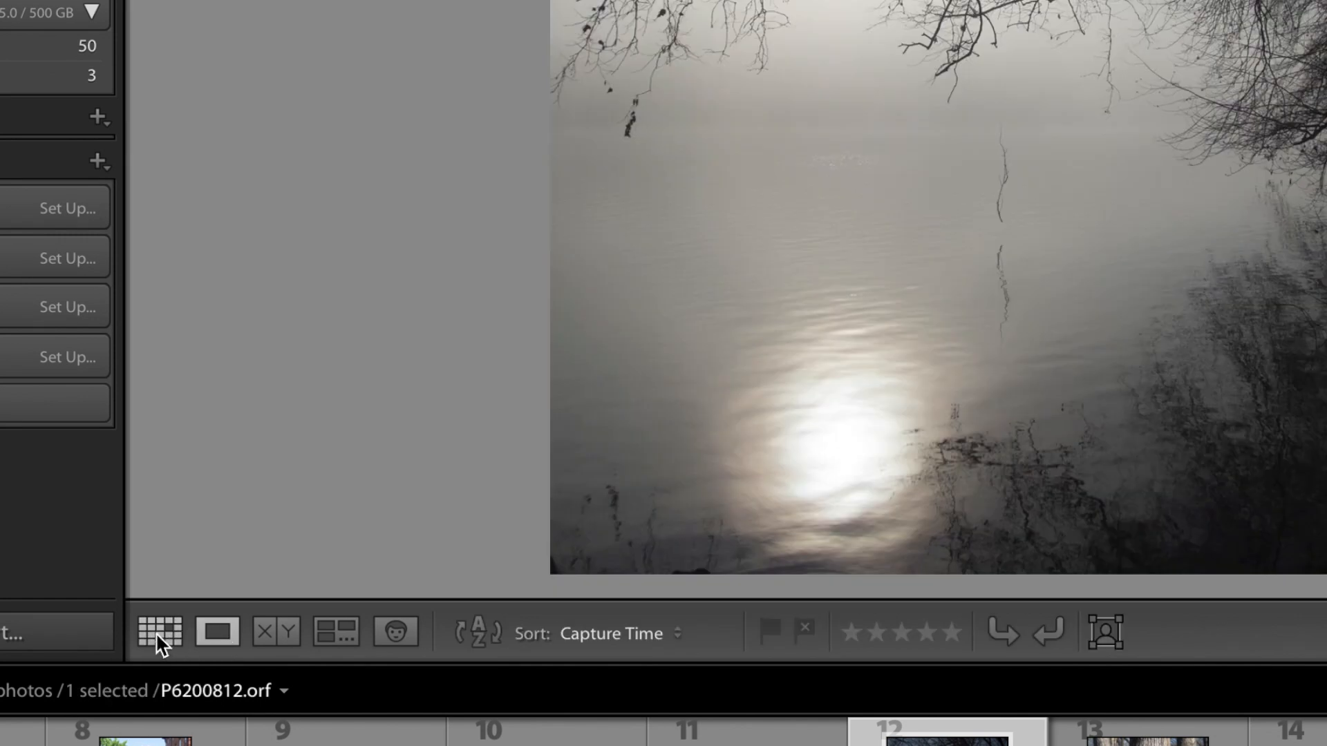
{"action": "left_click", "coordinate": [156, 632]}
{"action": "left_click", "coordinate": [213, 626]}
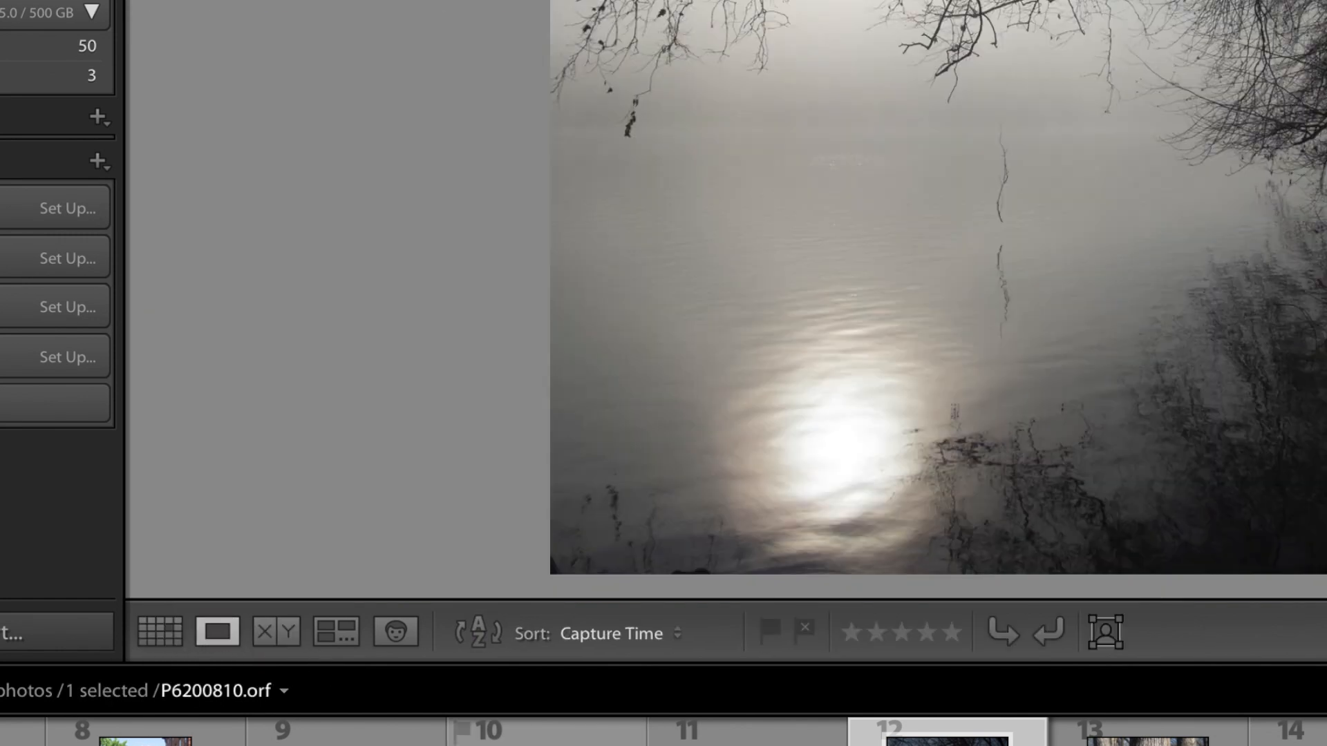
Compare the misty lake, insect-on-flower, guitarist, orange mushroom and tree trunk photos in Survey view, ending with only the lake photo selected
{"action": "left_click", "coordinate": [337, 627]}
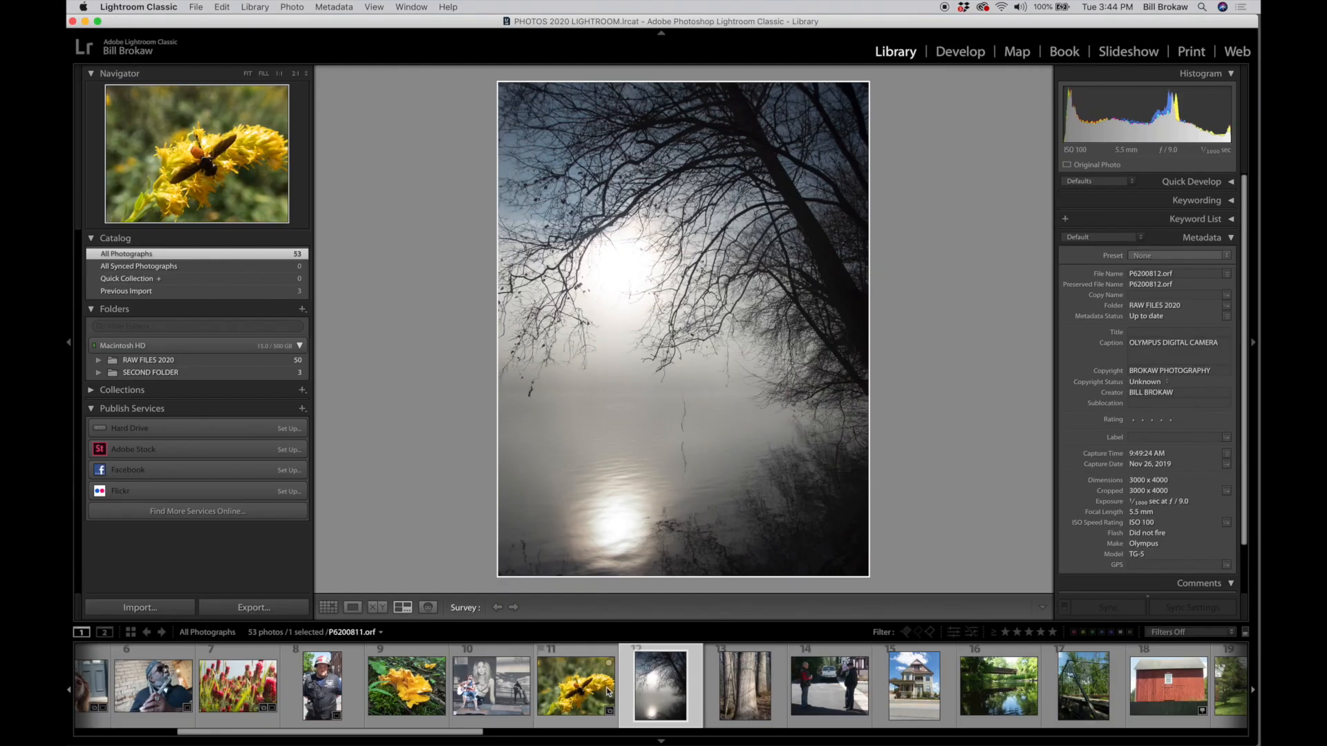
{"action": "left_click", "coordinate": [594, 691], "text": "super"}
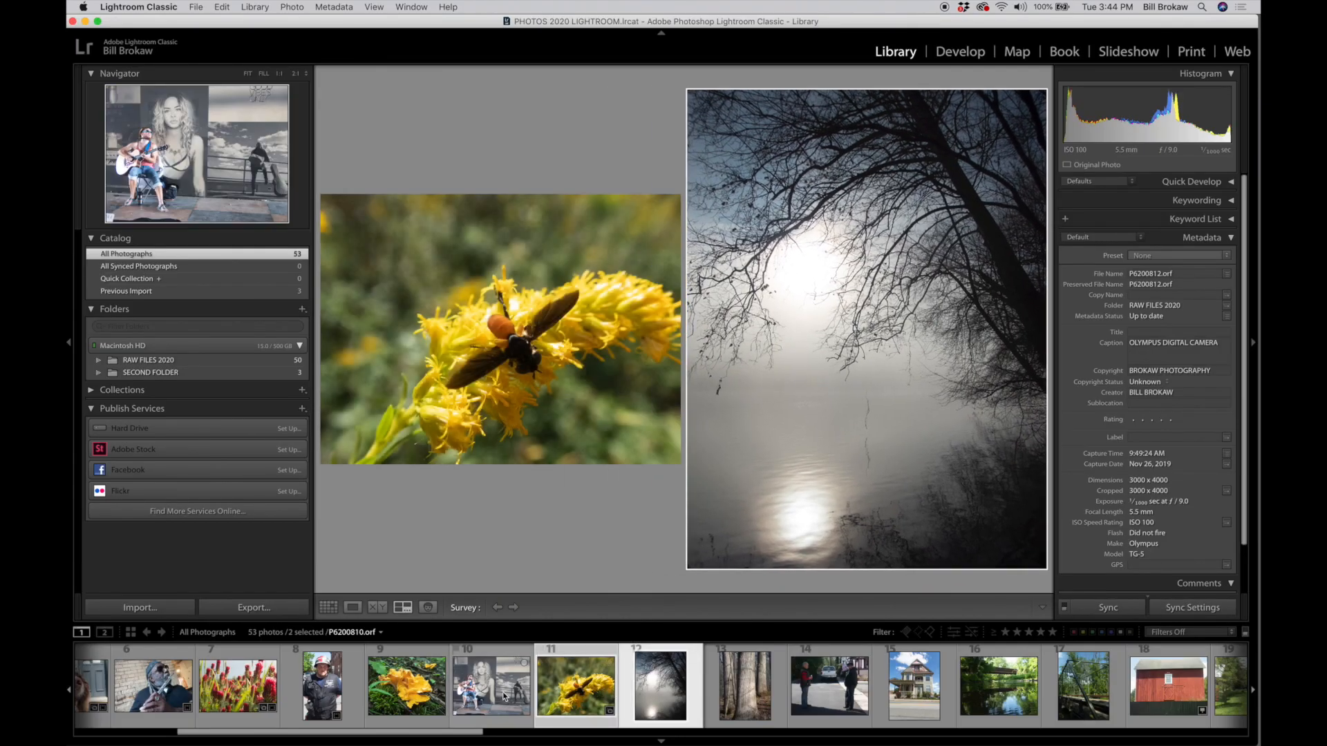
{"action": "left_click", "coordinate": [501, 695], "text": "super"}
{"action": "left_click", "coordinate": [420, 693], "text": "super"}
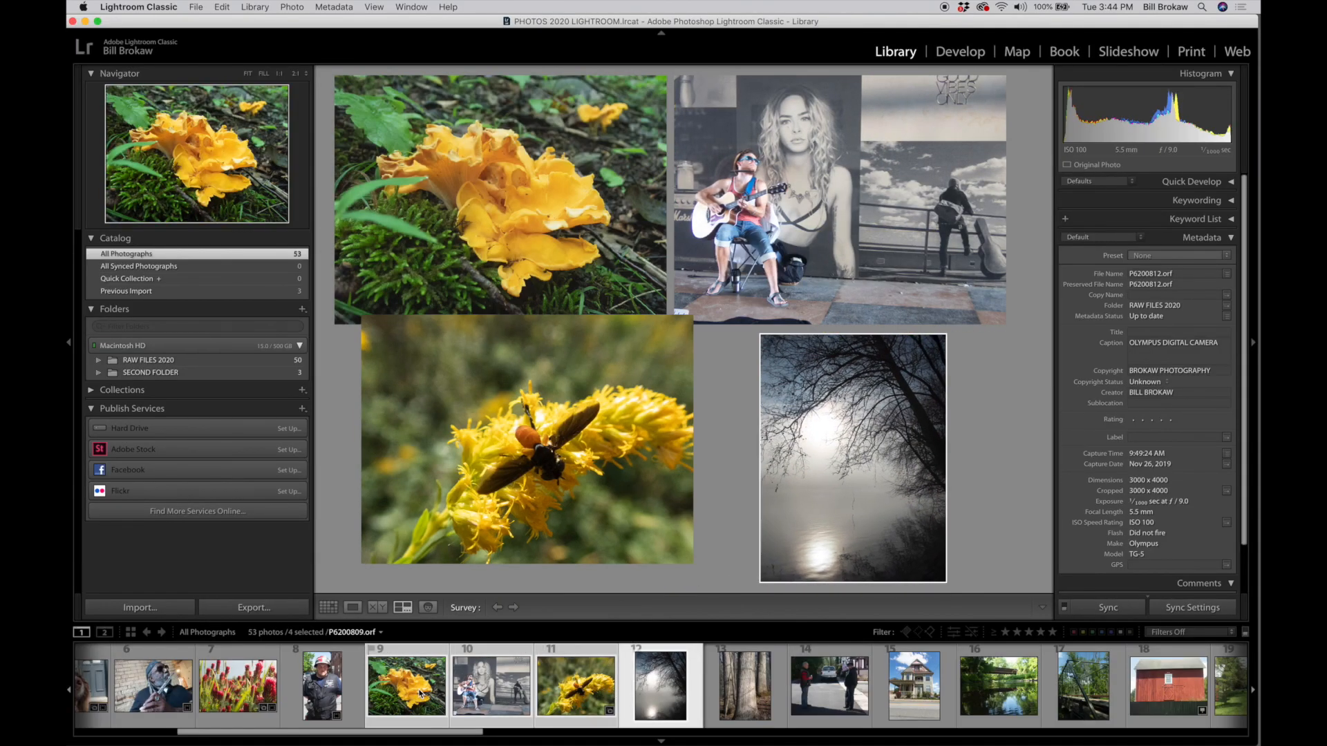
{"action": "left_click", "coordinate": [718, 687], "text": "super"}
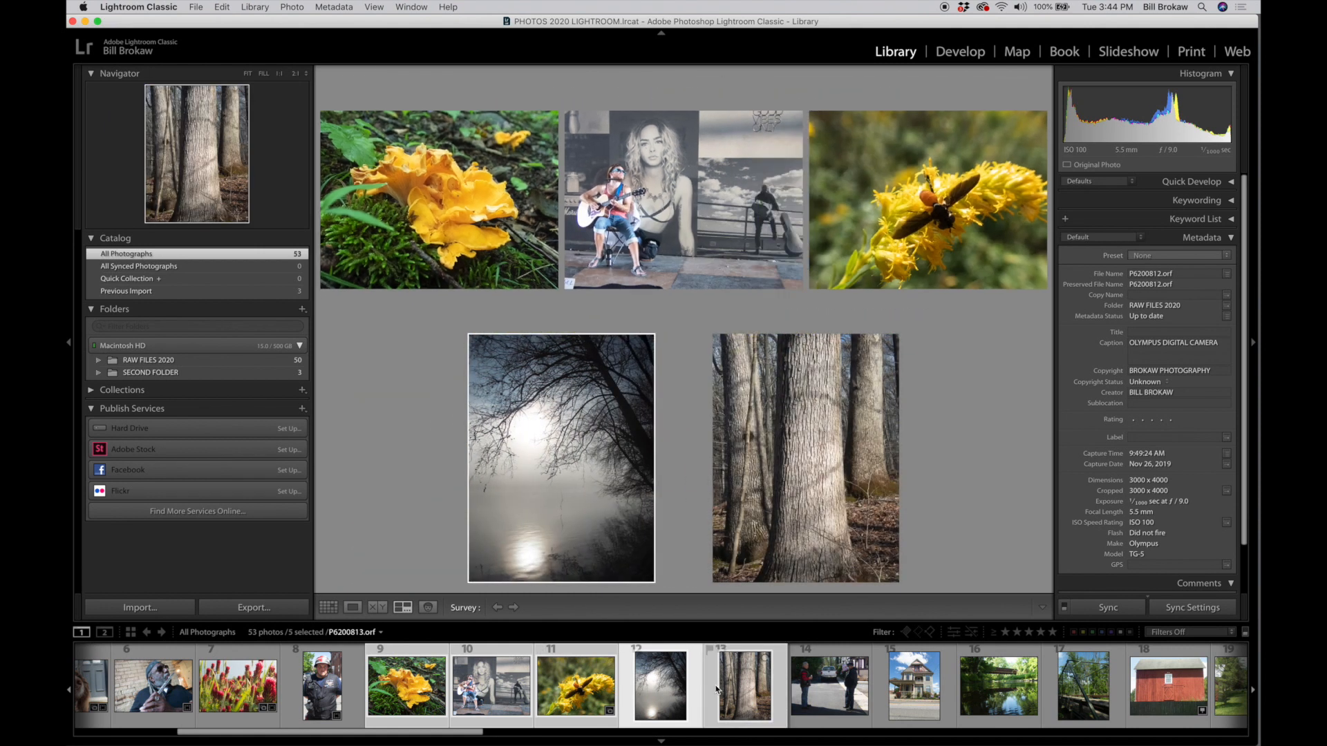
{"action": "left_click", "coordinate": [655, 684]}
Return to Grid view and deselect all photos
{"action": "left_click", "coordinate": [328, 609]}
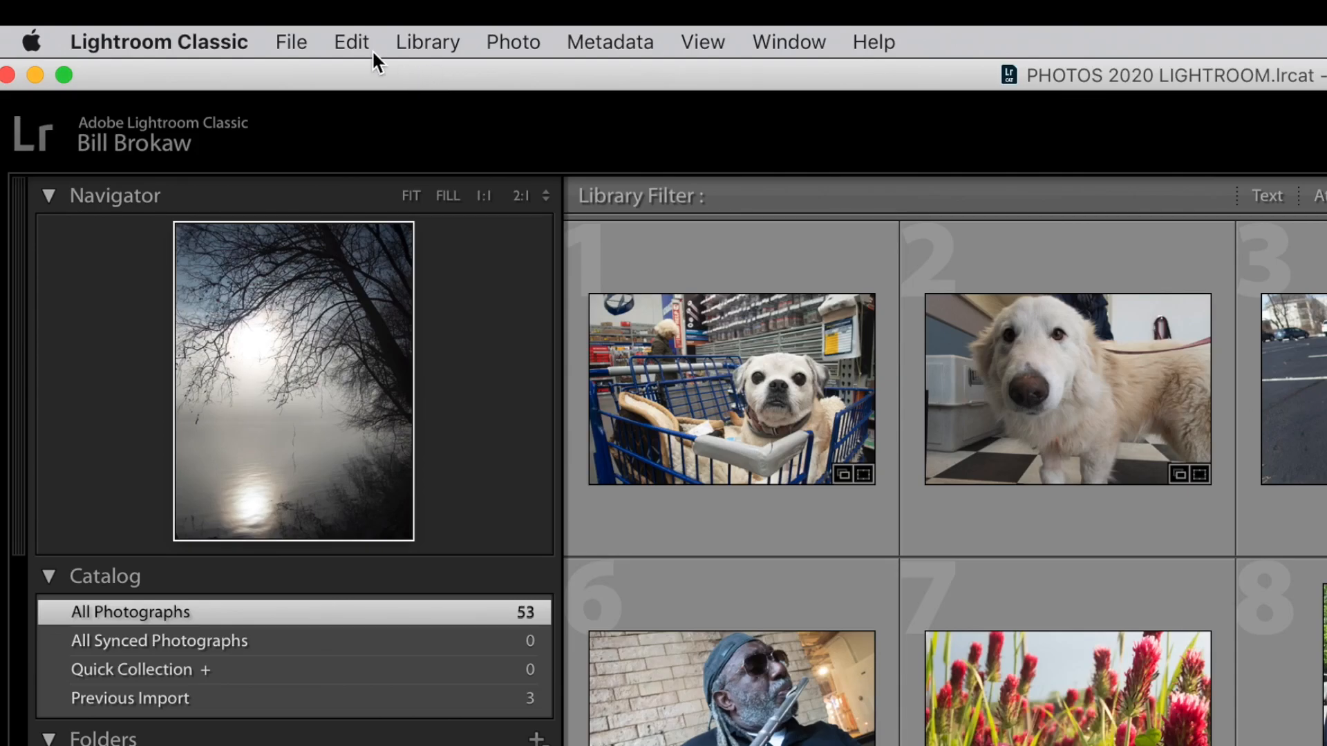
{"action": "left_click", "coordinate": [356, 44]}
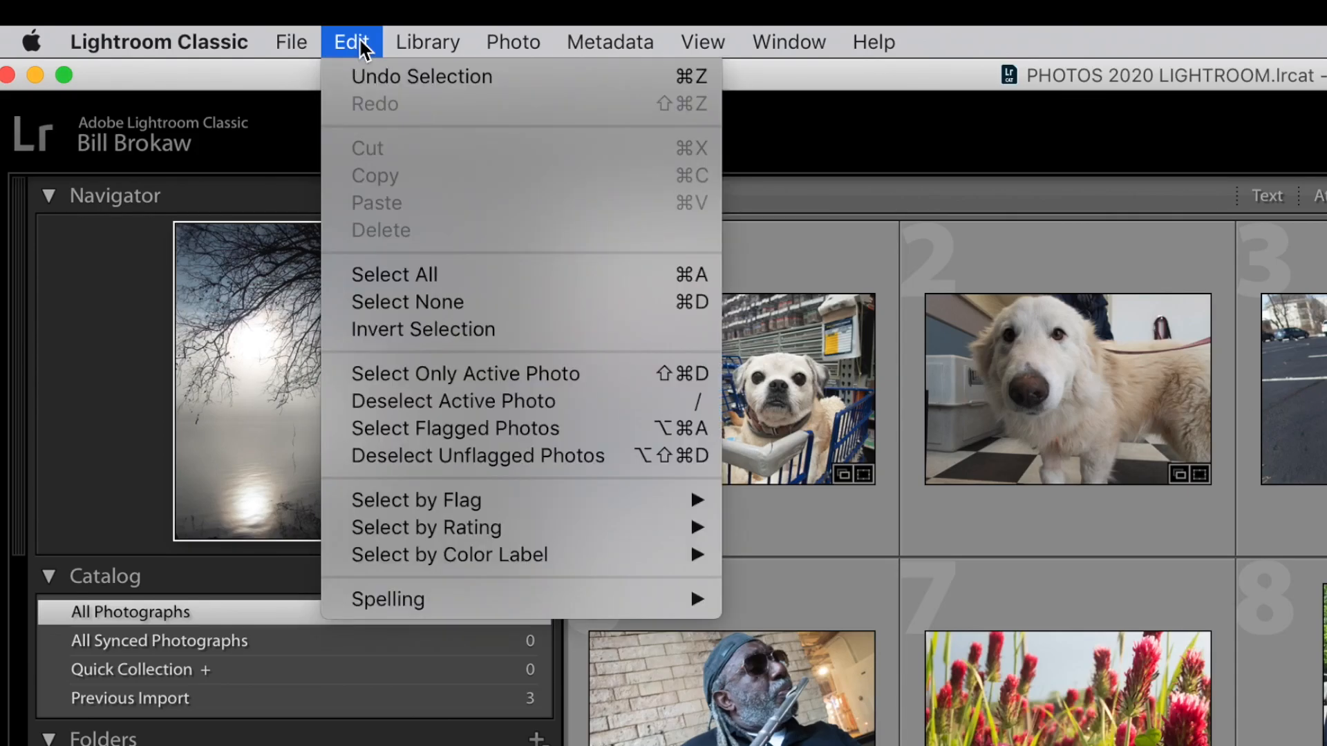
{"action": "left_click", "coordinate": [434, 302]}
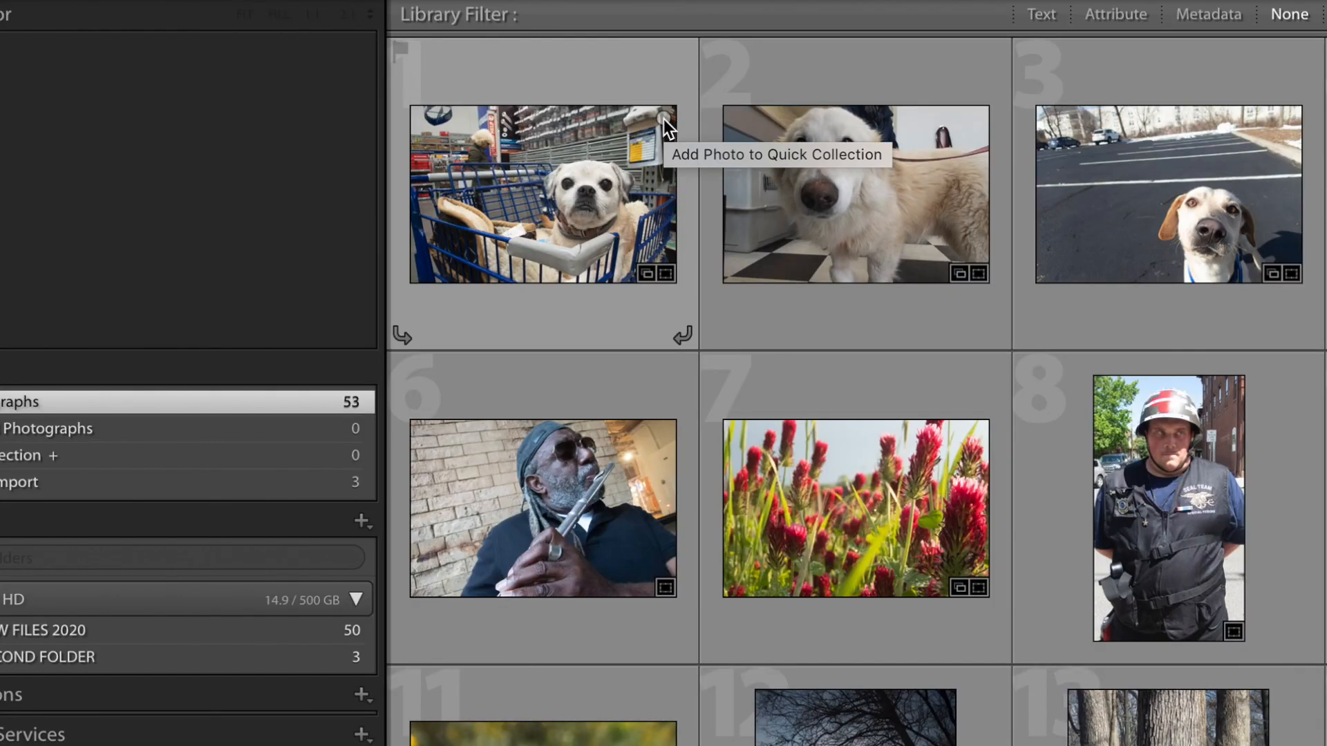
Add the first three dog photos to the Quick Collection and show it
{"action": "left_click", "coordinate": [663, 119]}
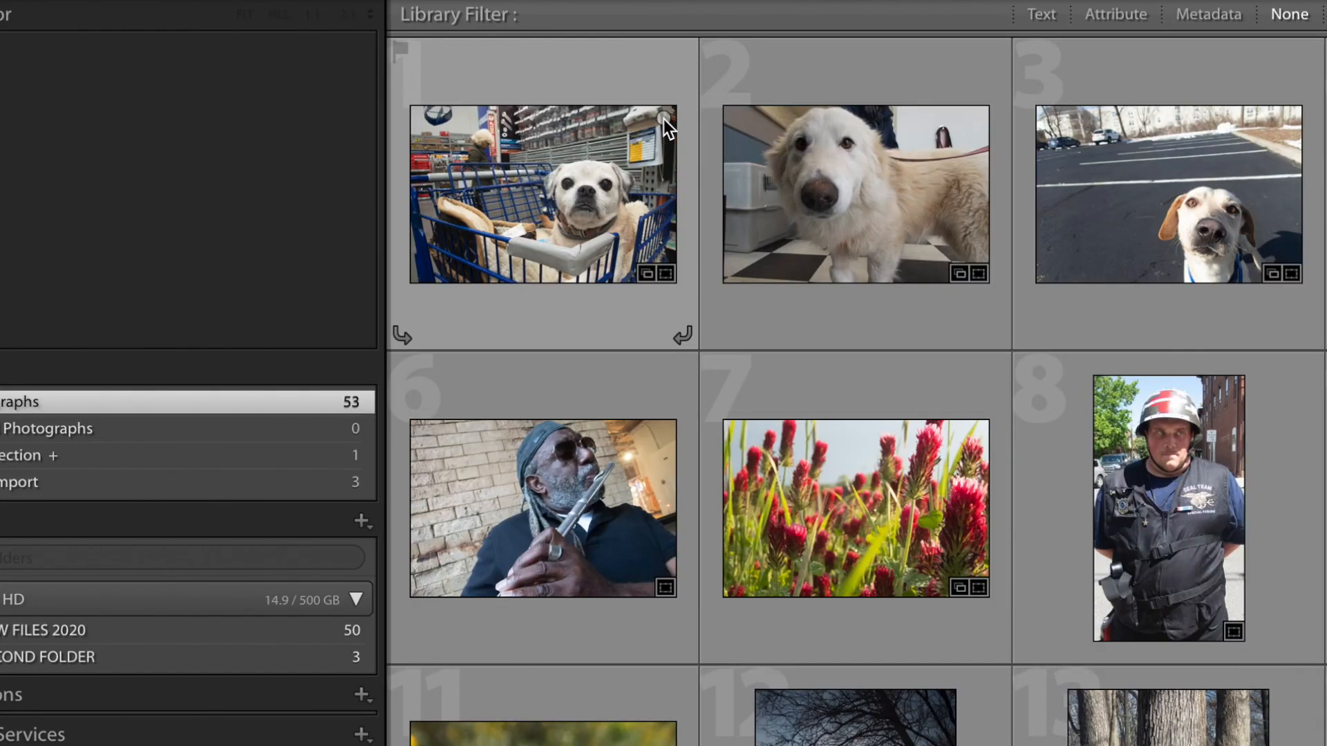
{"action": "left_click", "coordinate": [978, 119]}
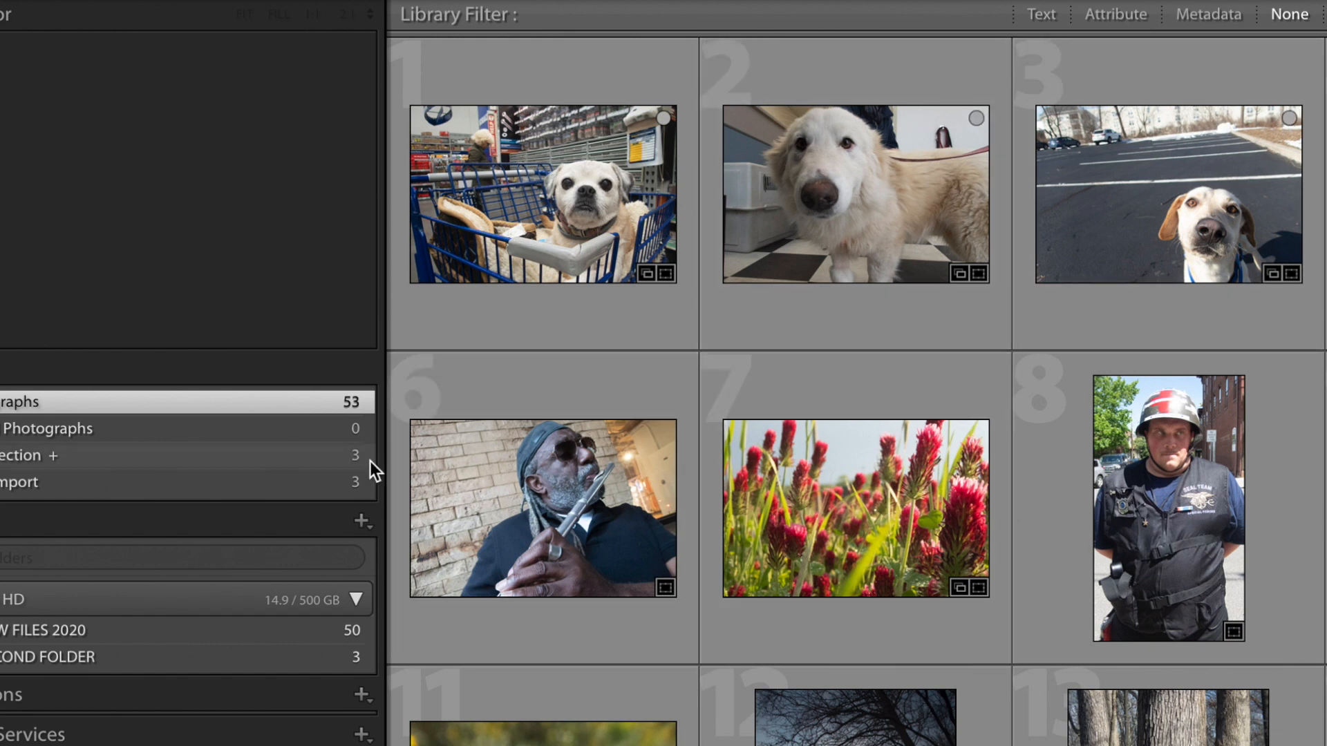
{"action": "left_click", "coordinate": [320, 456]}
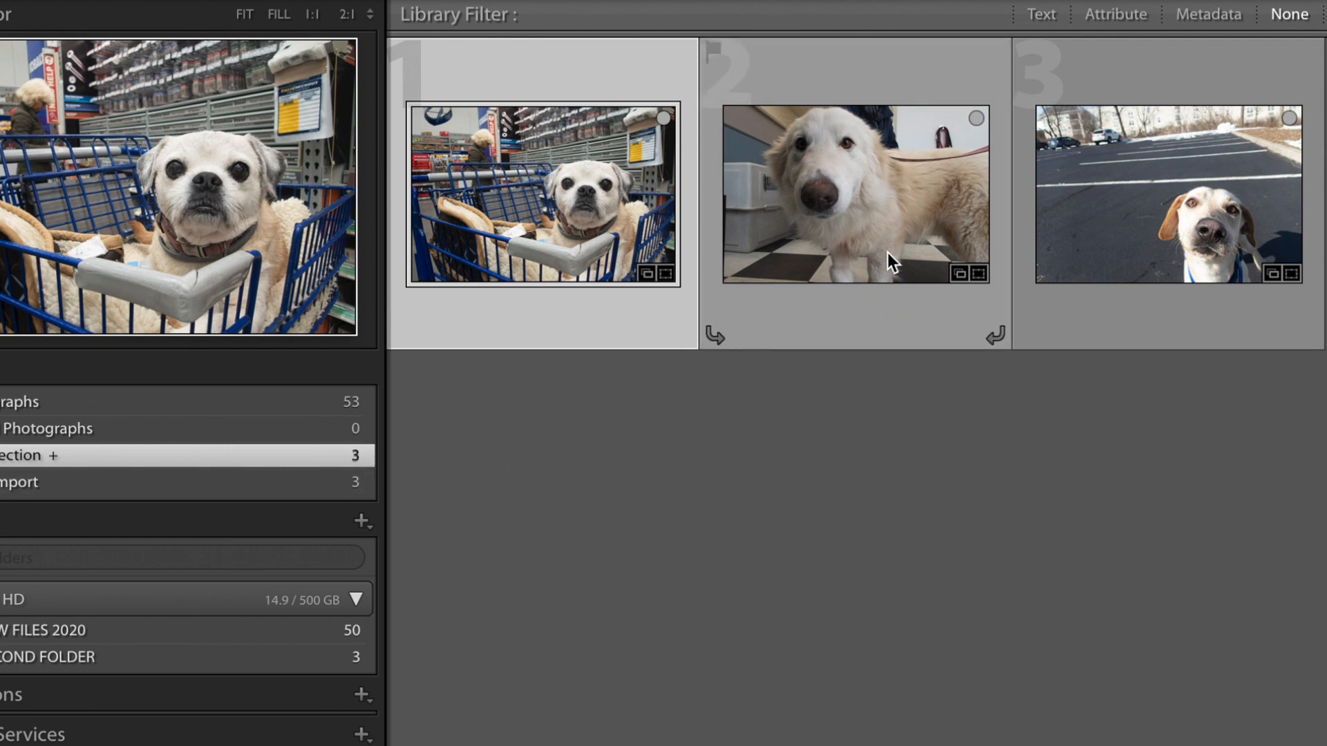
Remove all three dog photos from the Quick Collection and return to All Photographs
{"action": "key", "text": "ctrl+a"}
{"action": "left_click", "coordinate": [1290, 116]}
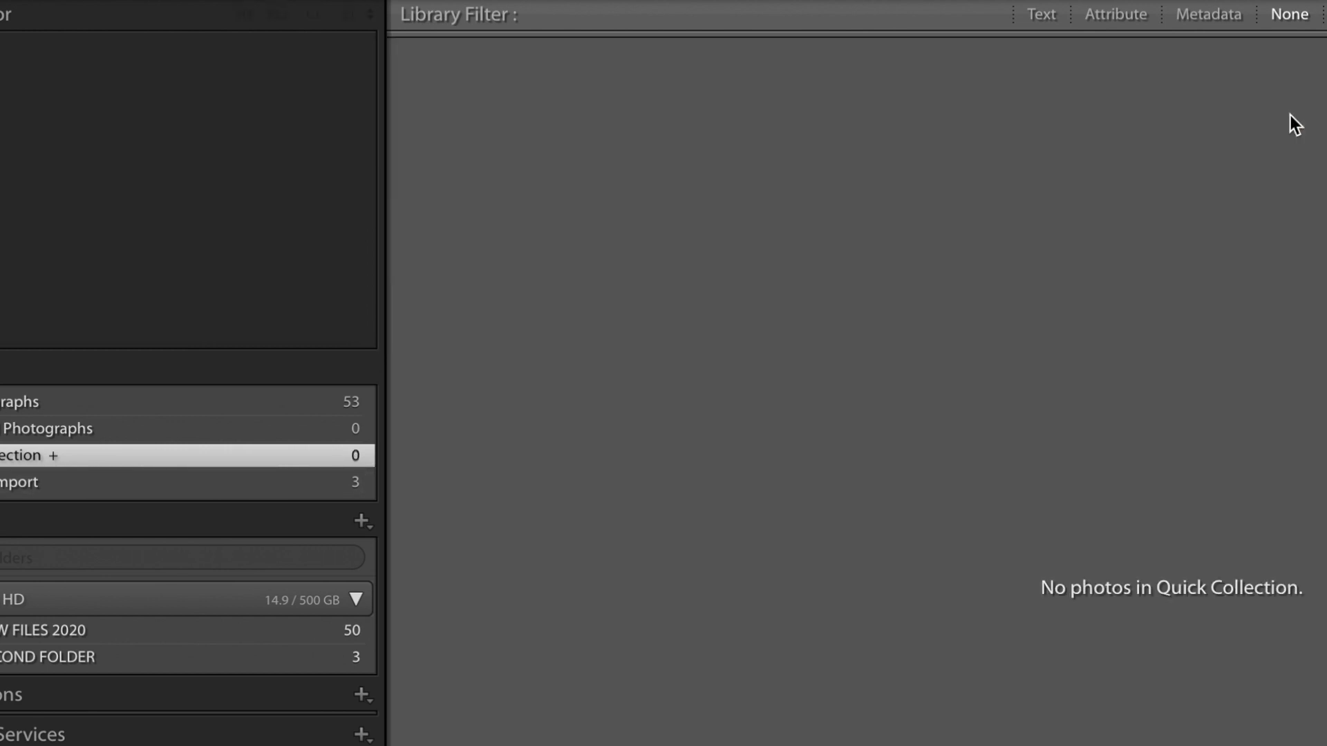
{"action": "left_click", "coordinate": [301, 405]}
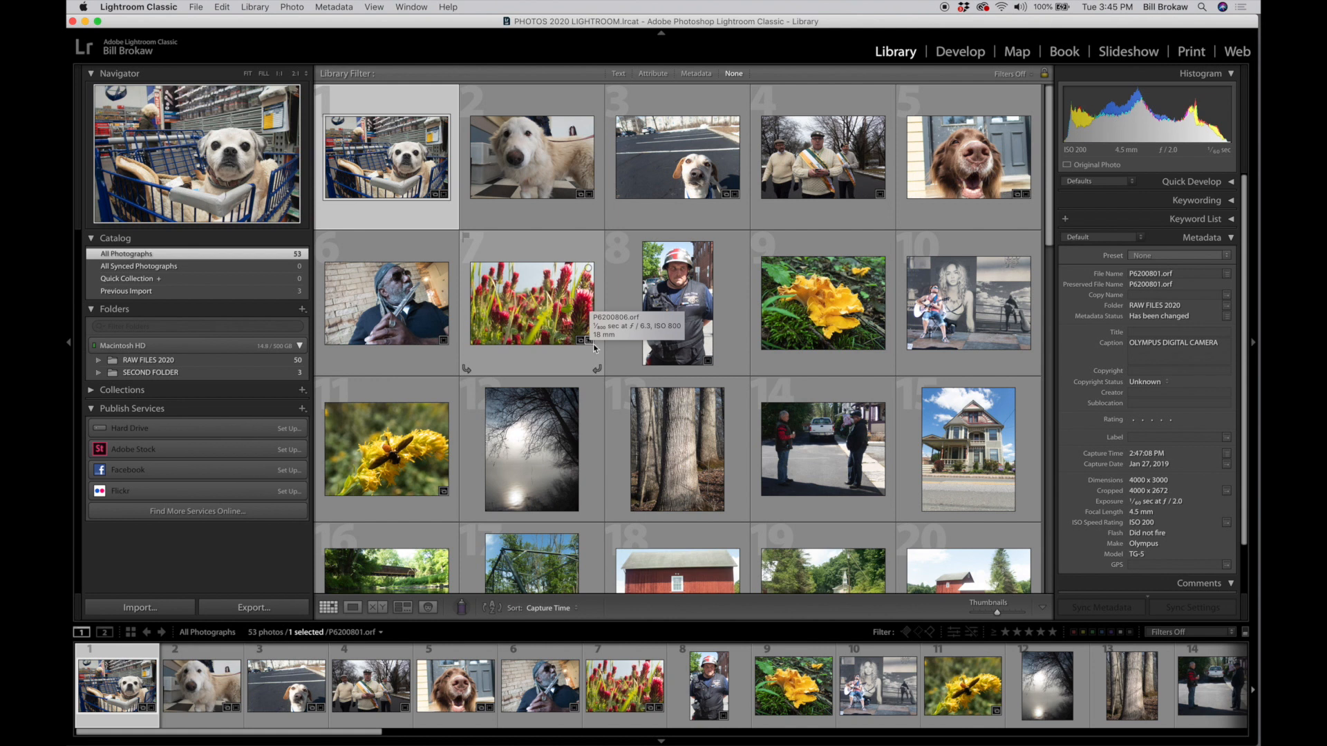
Look through all the photo thumbnails down to the last row and back to the first rows
{"action": "scroll", "coordinate": [593, 348], "scroll_direction": "down", "scroll_amount": 5}
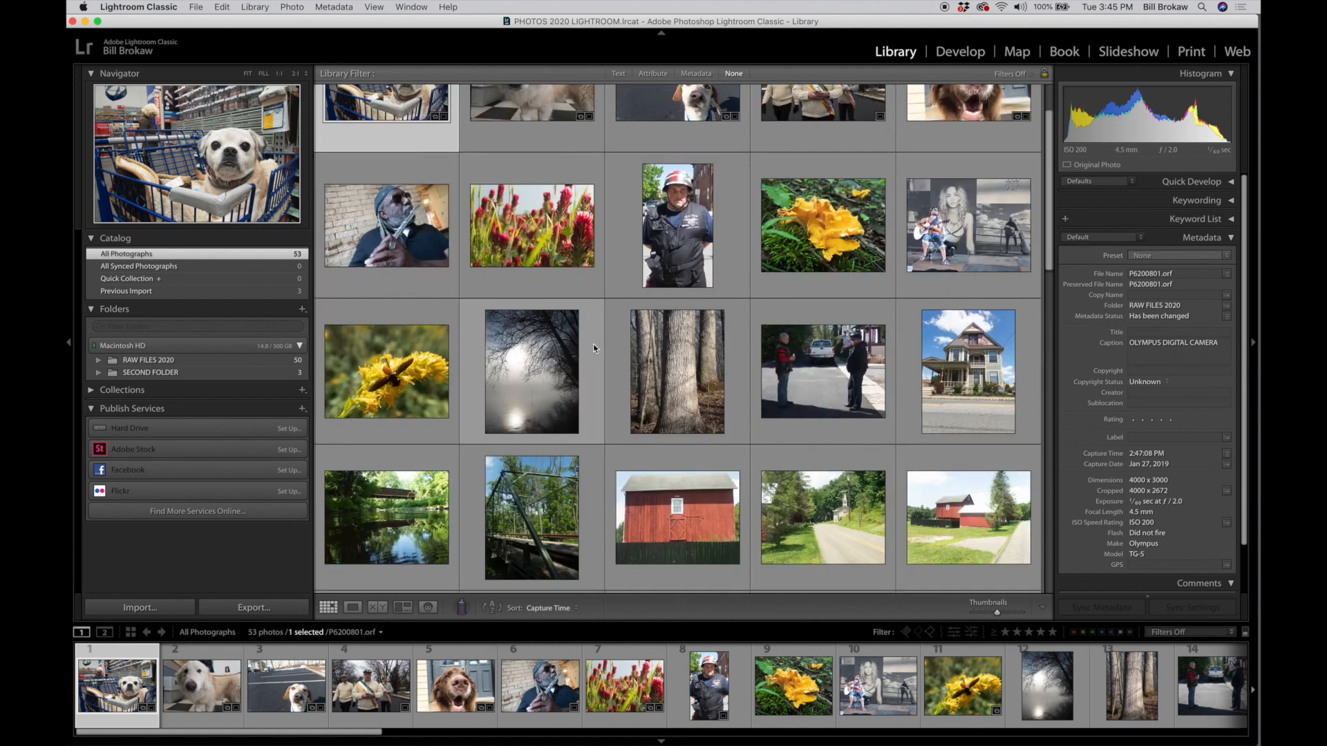
{"action": "scroll", "coordinate": [593, 348], "scroll_direction": "down", "scroll_amount": 15}
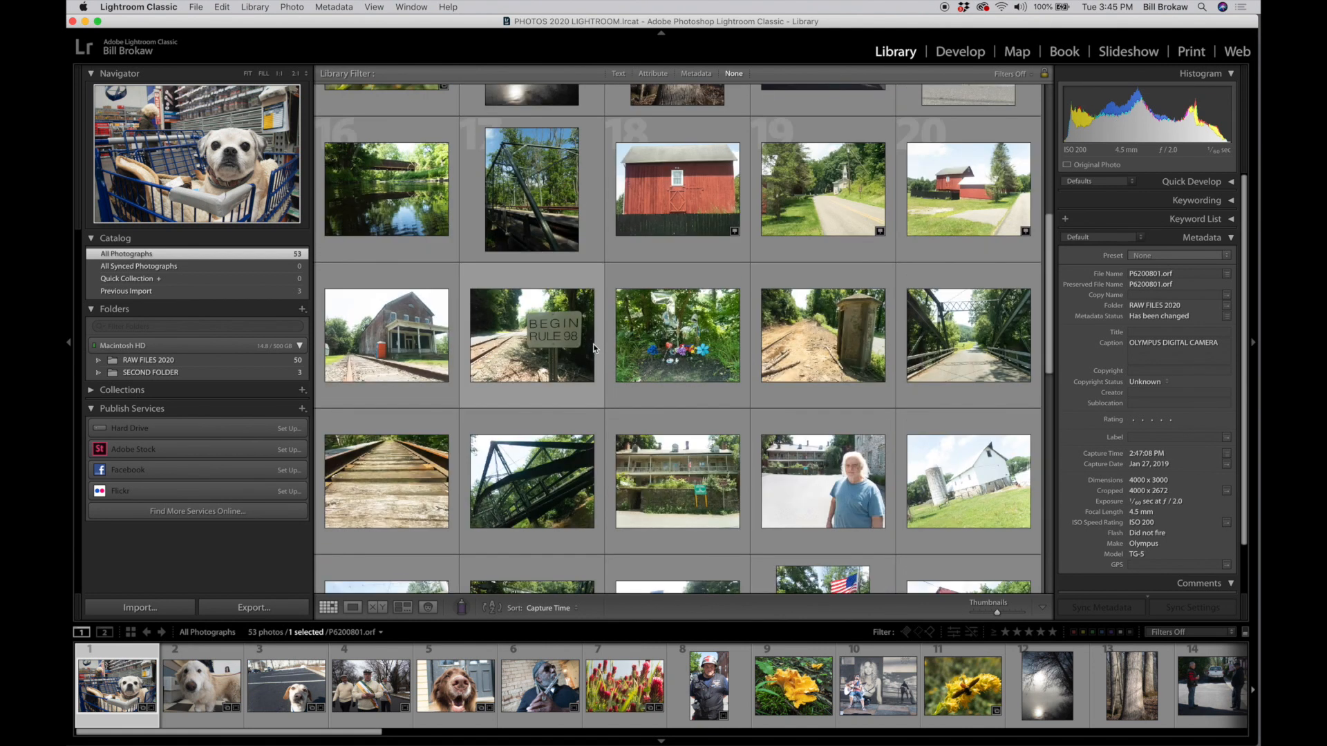
{"action": "scroll", "coordinate": [593, 349], "scroll_direction": "down", "scroll_amount": 12}
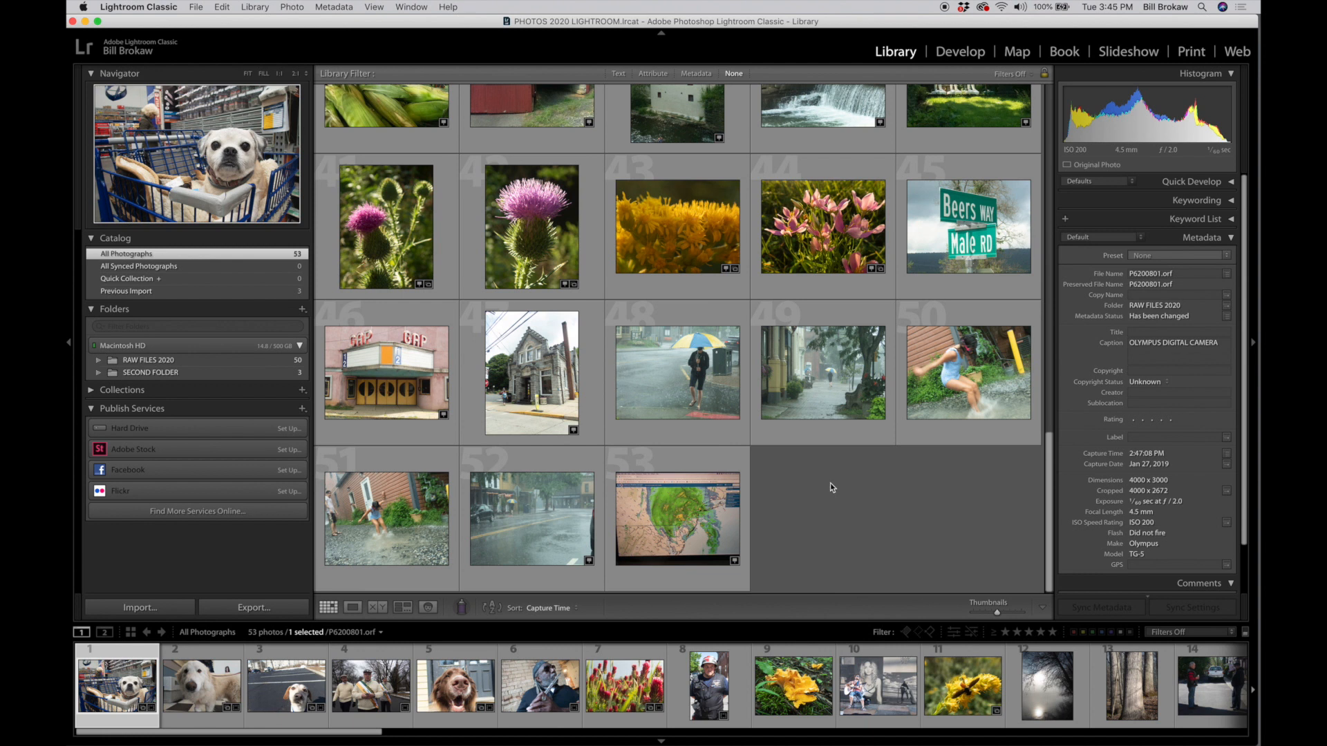
{"action": "scroll", "coordinate": [667, 386], "scroll_direction": "up", "scroll_amount": 8}
{"action": "scroll", "coordinate": [667, 386], "scroll_direction": "up", "scroll_amount": 6}
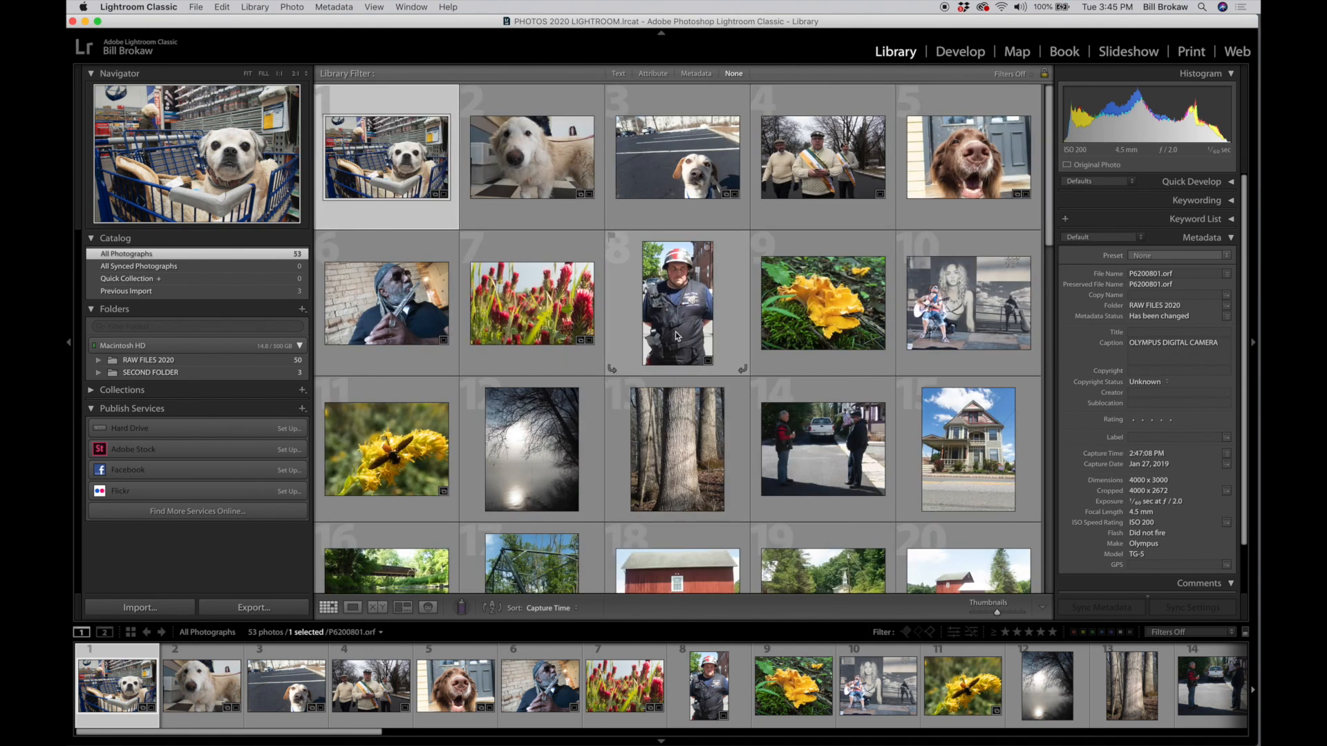
{"action": "scroll", "coordinate": [674, 332], "scroll_direction": "down", "scroll_amount": 1}
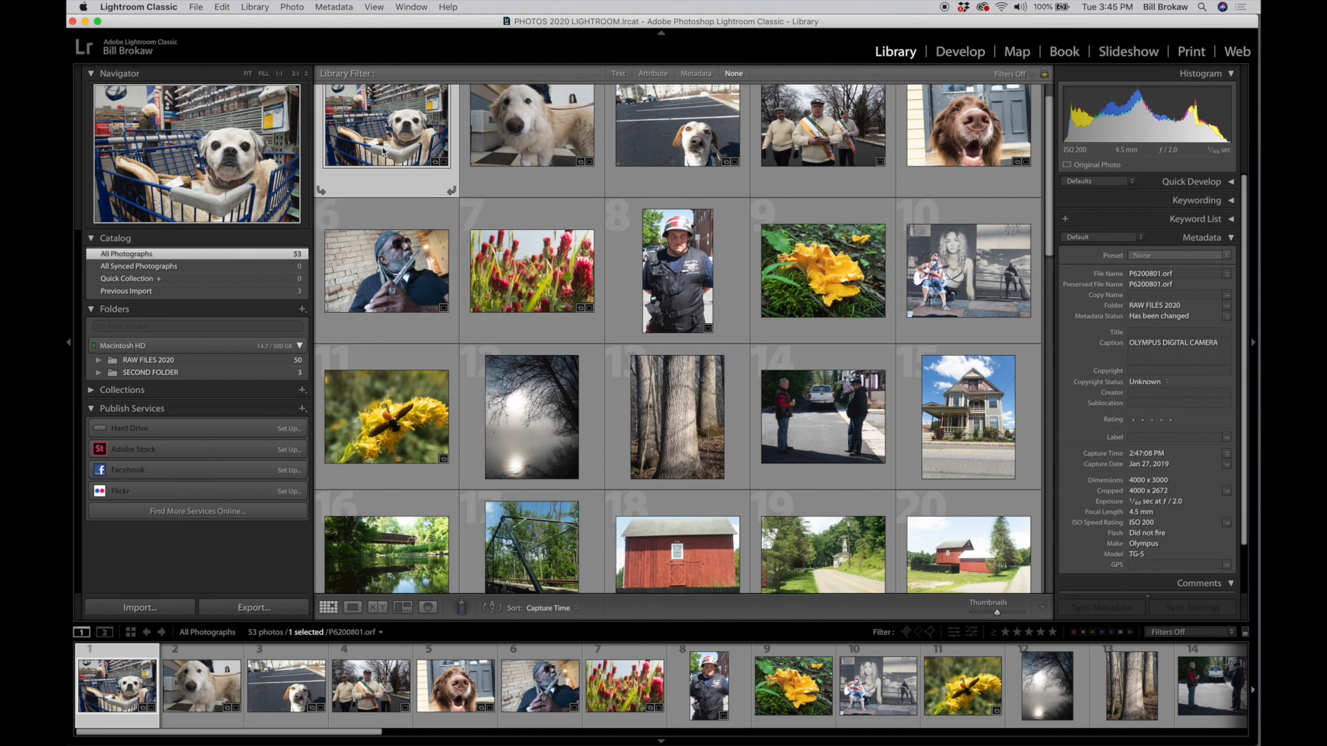
Give five-star ratings to the dog in the shopping cart and the man in the blue head covering
{"action": "key", "text": "5"}
{"action": "left_click", "coordinate": [408, 282]}
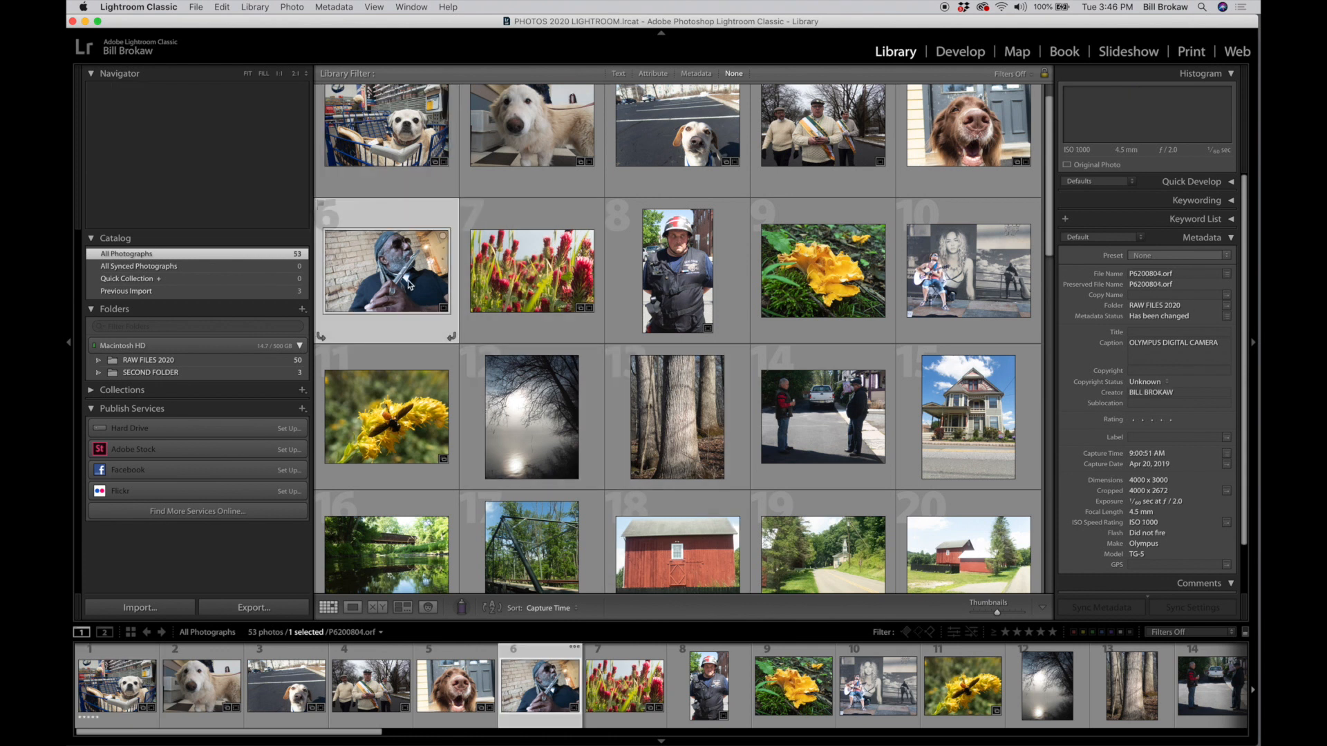
{"action": "key", "text": "5"}
Give the photo of the red roadside store, number 35 in the grid, a five-star rating
{"action": "scroll", "coordinate": [554, 405], "scroll_direction": "down", "scroll_amount": 1}
{"action": "scroll", "coordinate": [554, 405], "scroll_direction": "down", "scroll_amount": 3}
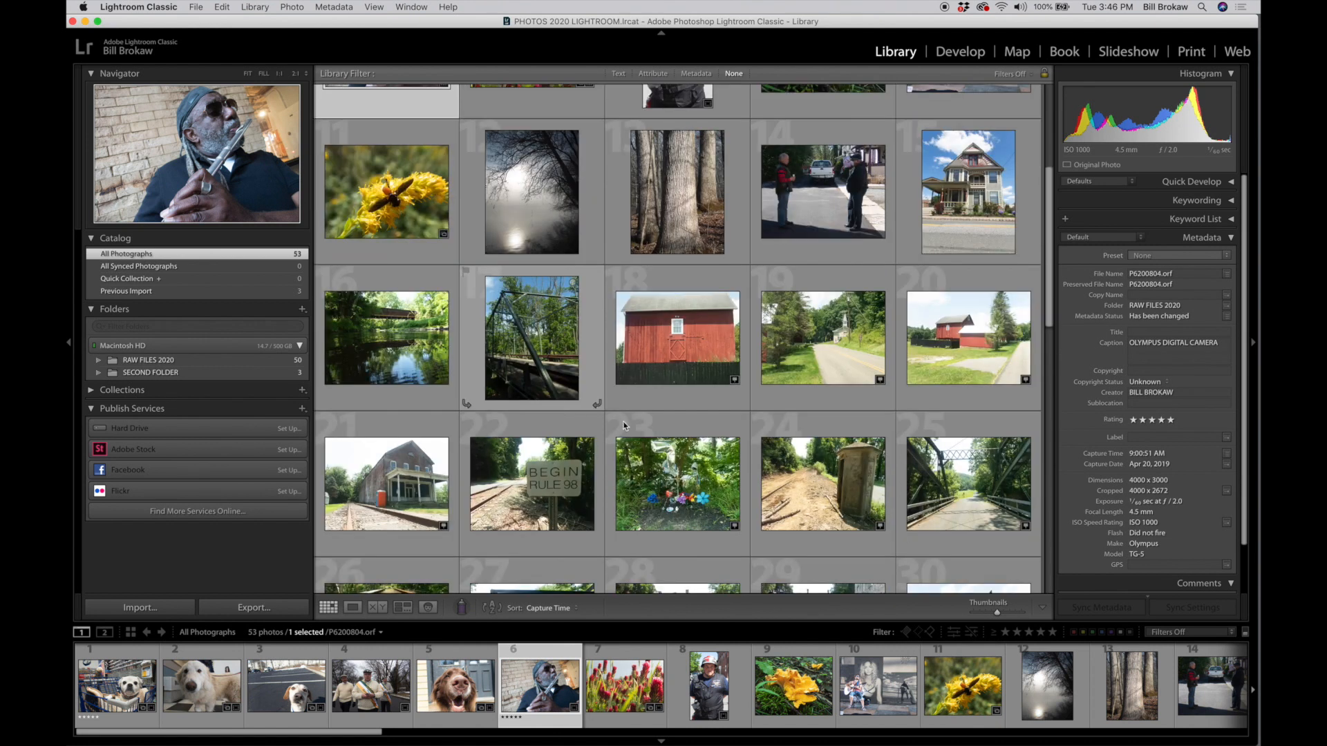
{"action": "scroll", "coordinate": [832, 435], "scroll_direction": "down", "scroll_amount": 1}
{"action": "scroll", "coordinate": [832, 435], "scroll_direction": "down", "scroll_amount": 4}
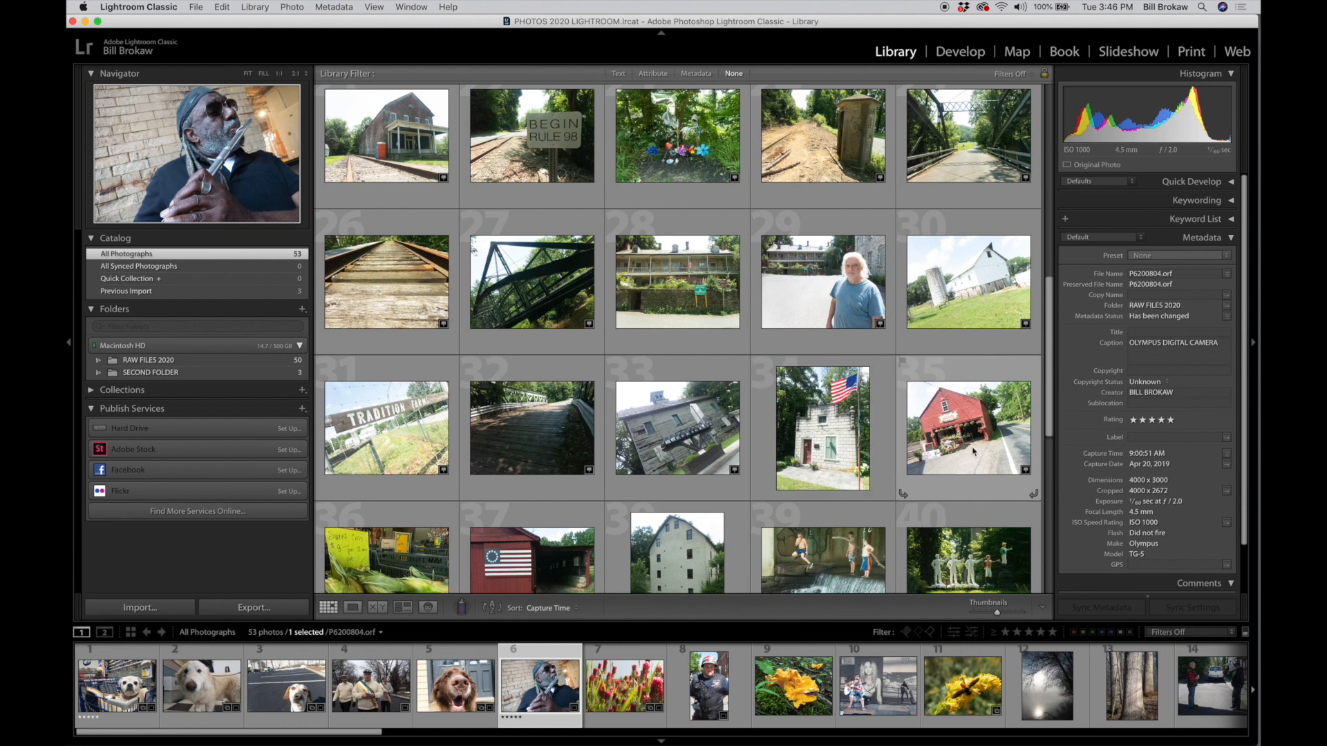
{"action": "left_click", "coordinate": [972, 449]}
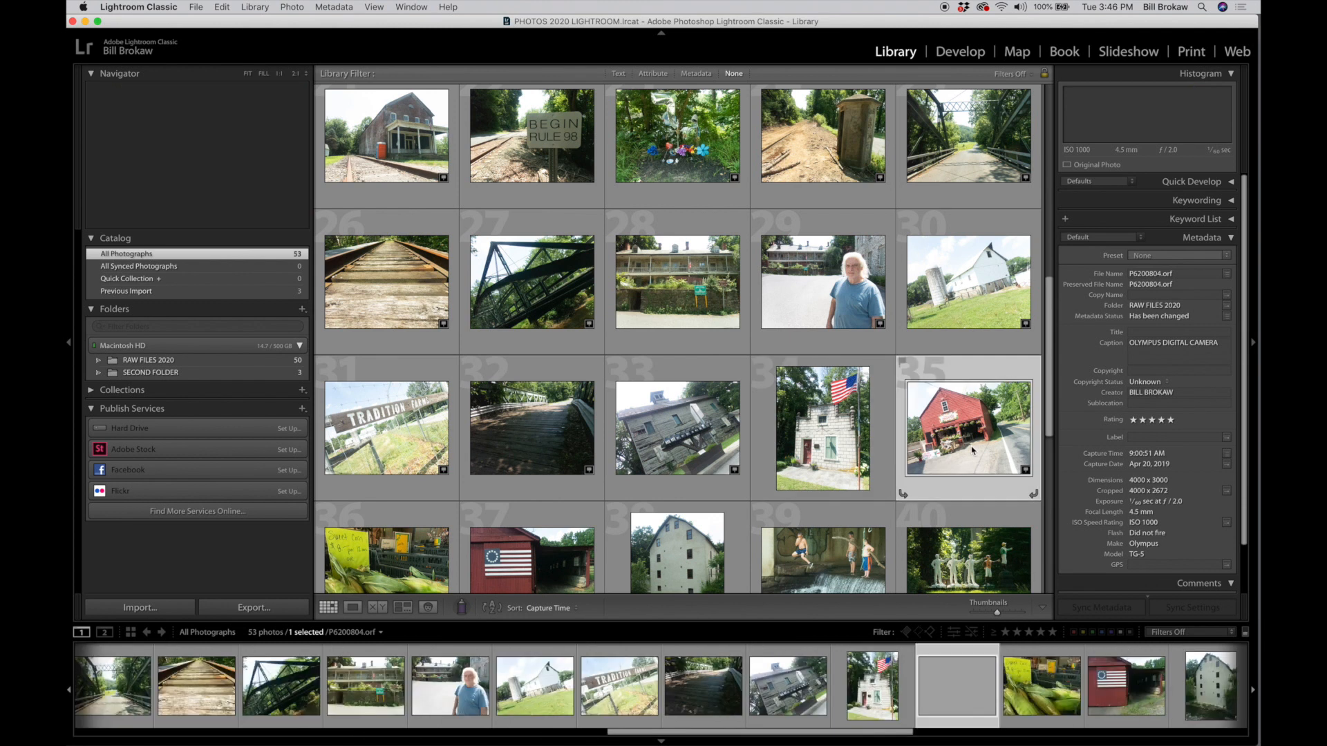
{"action": "key", "text": "5"}
Give the photo of the Beers Way and Male Rd street signs a five-star rating
{"action": "scroll", "coordinate": [786, 527], "scroll_direction": "down", "scroll_amount": 3}
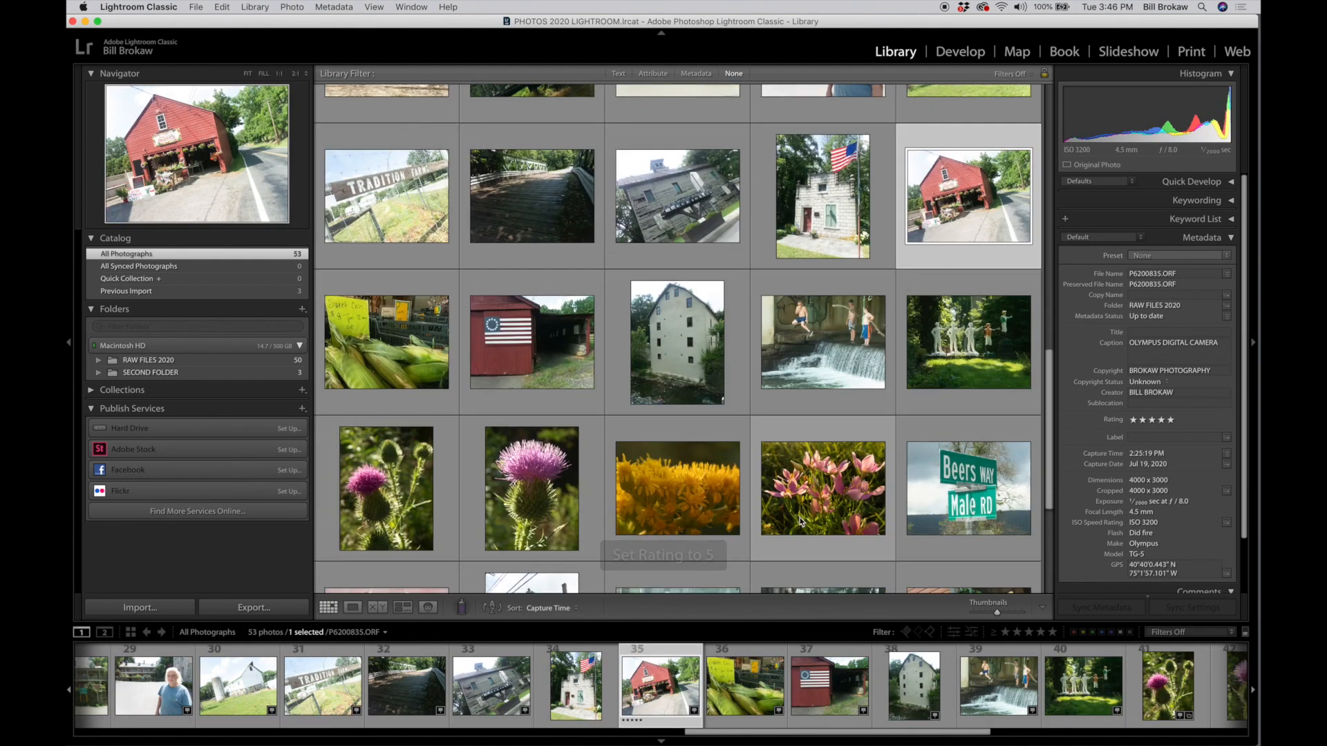
{"action": "scroll", "coordinate": [800, 522], "scroll_direction": "down", "scroll_amount": 3}
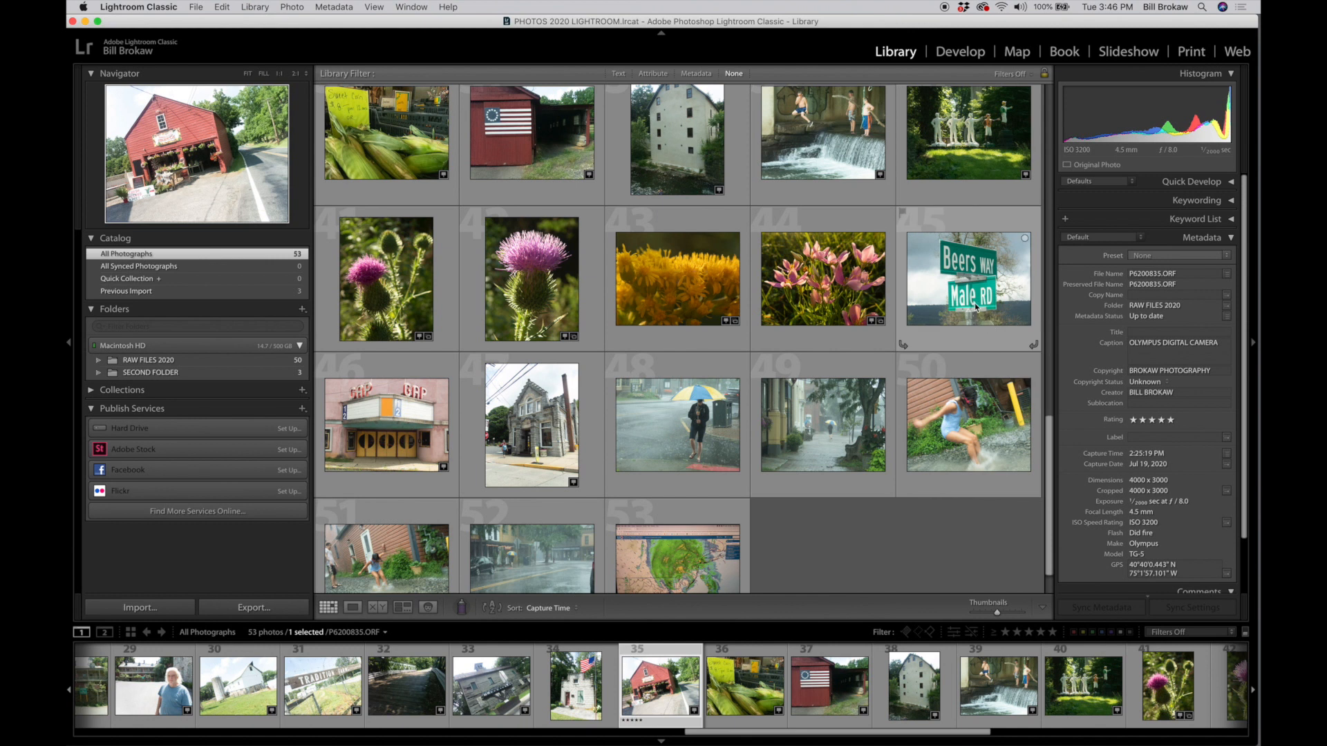
{"action": "key", "text": "5"}
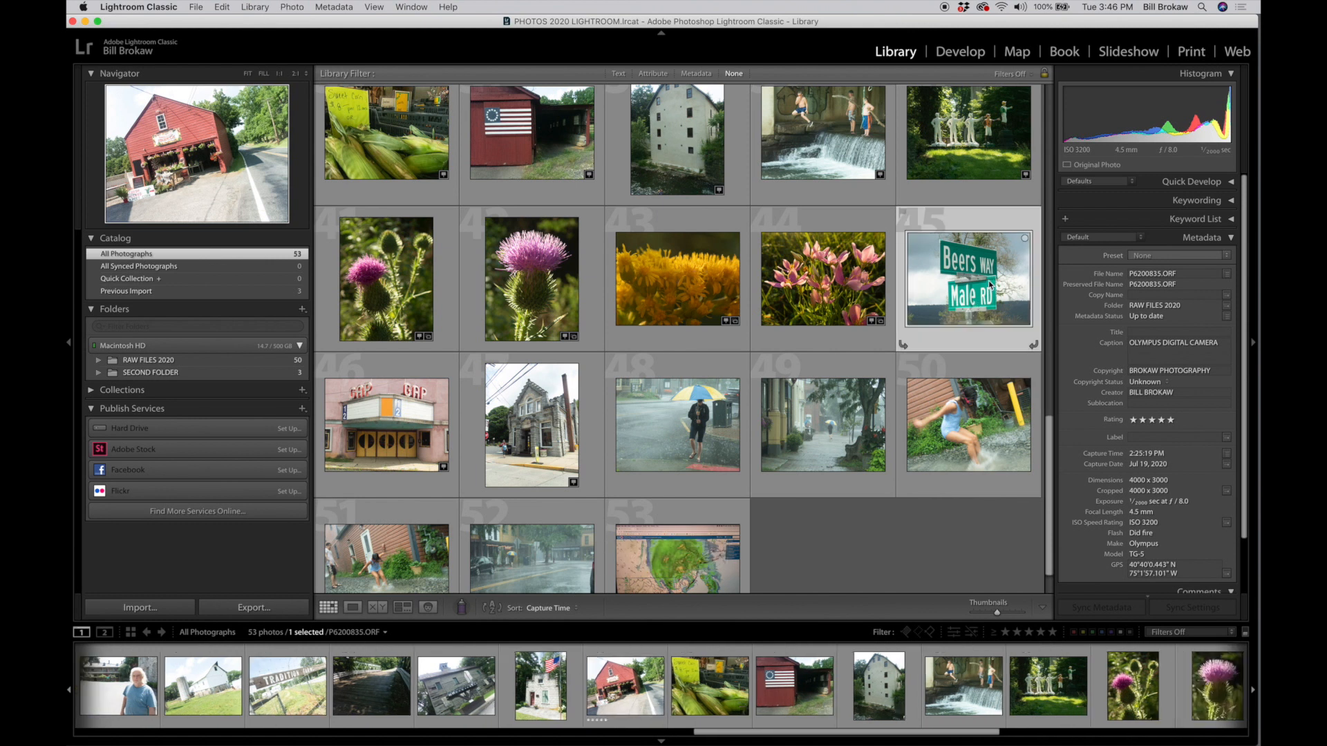
{"action": "key", "text": "5"}
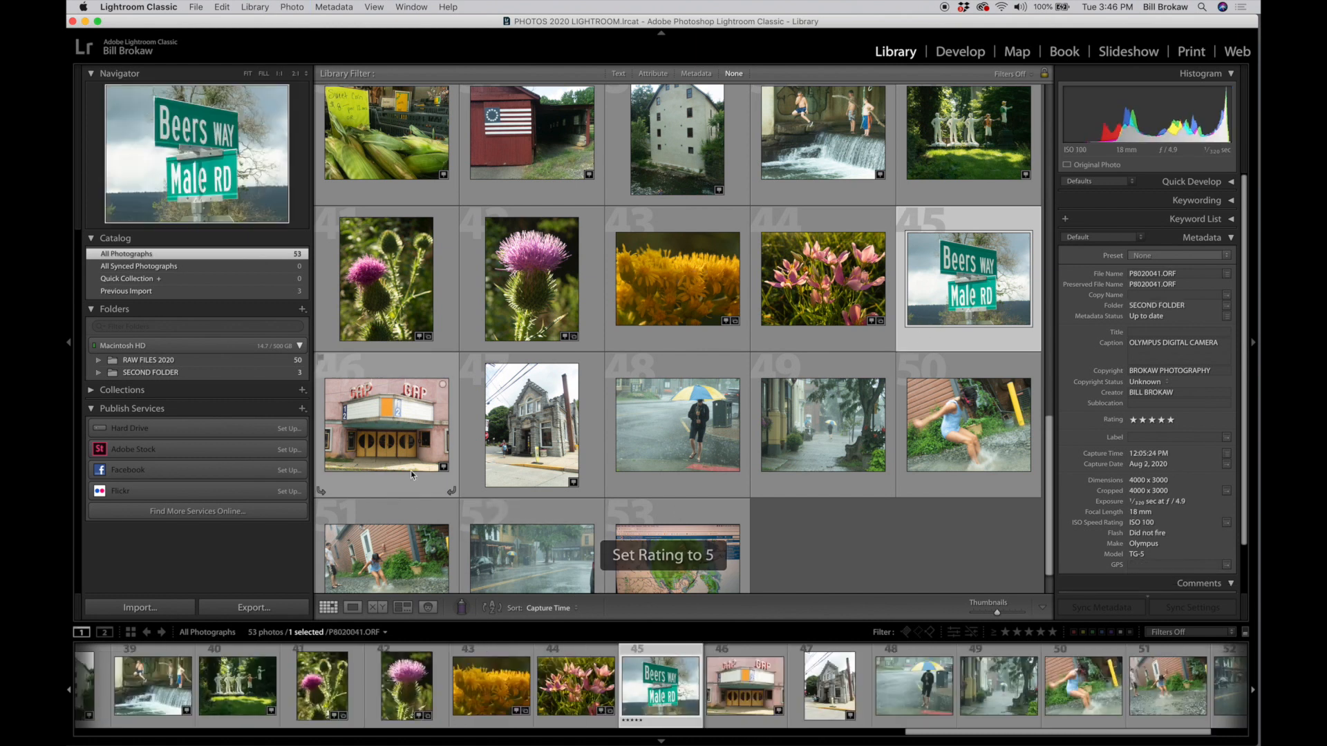
Select the close-up photo of the purple thistle, number 42 in the grid
{"action": "scroll", "coordinate": [591, 418], "scroll_direction": "up", "scroll_amount": 10}
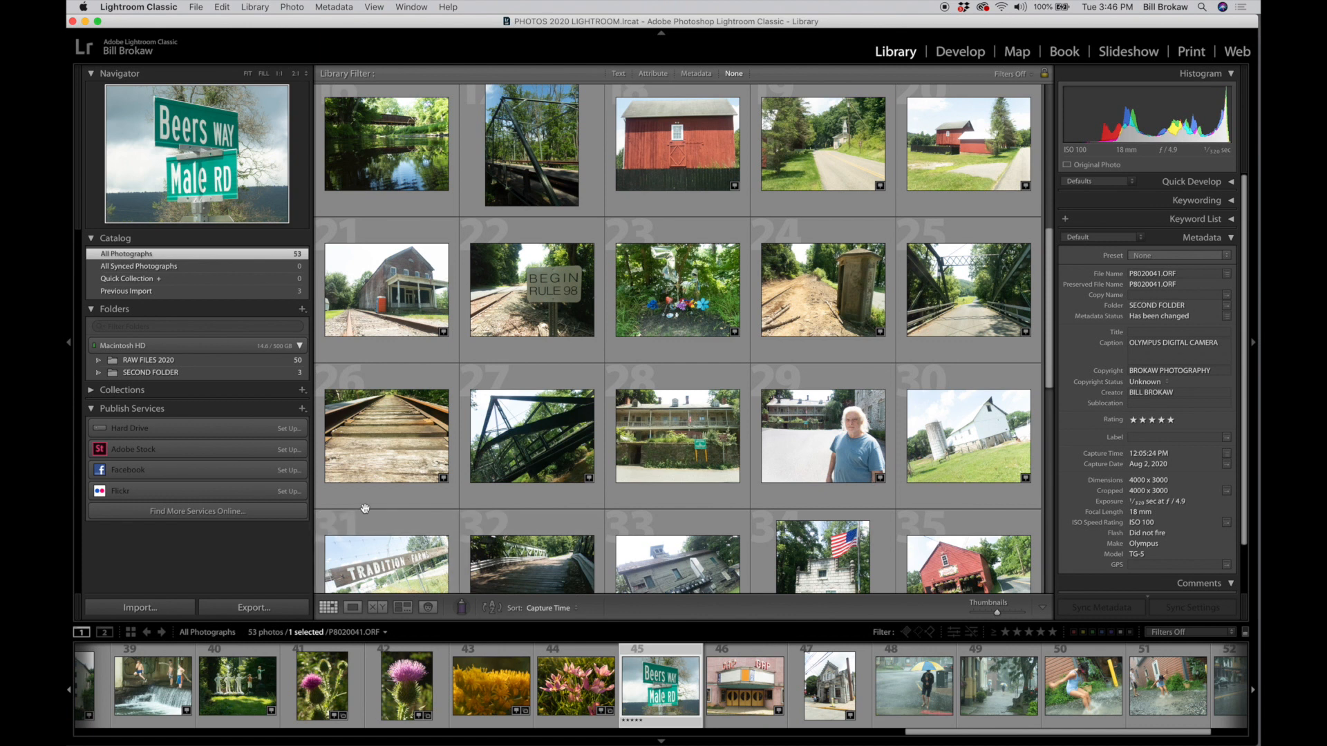
{"action": "scroll", "coordinate": [354, 504], "scroll_direction": "down", "scroll_amount": 3}
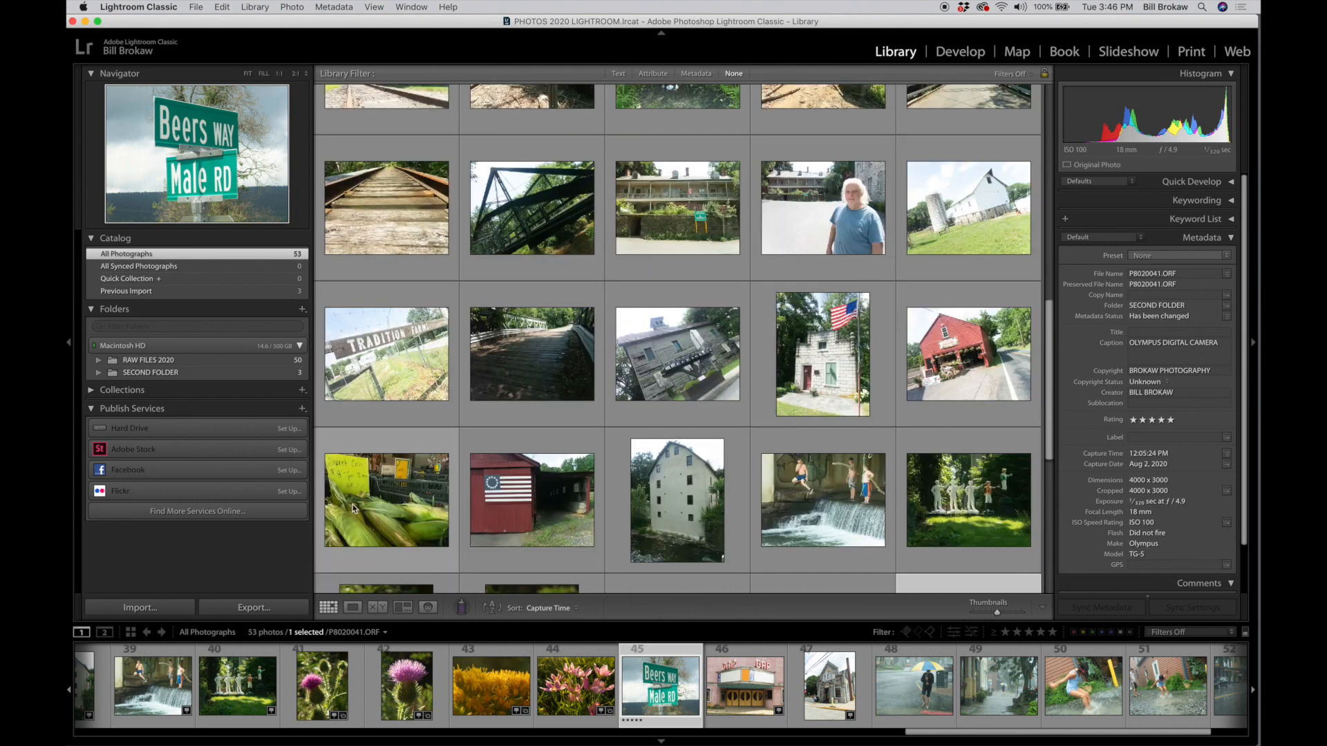
{"action": "left_click", "coordinate": [413, 679]}
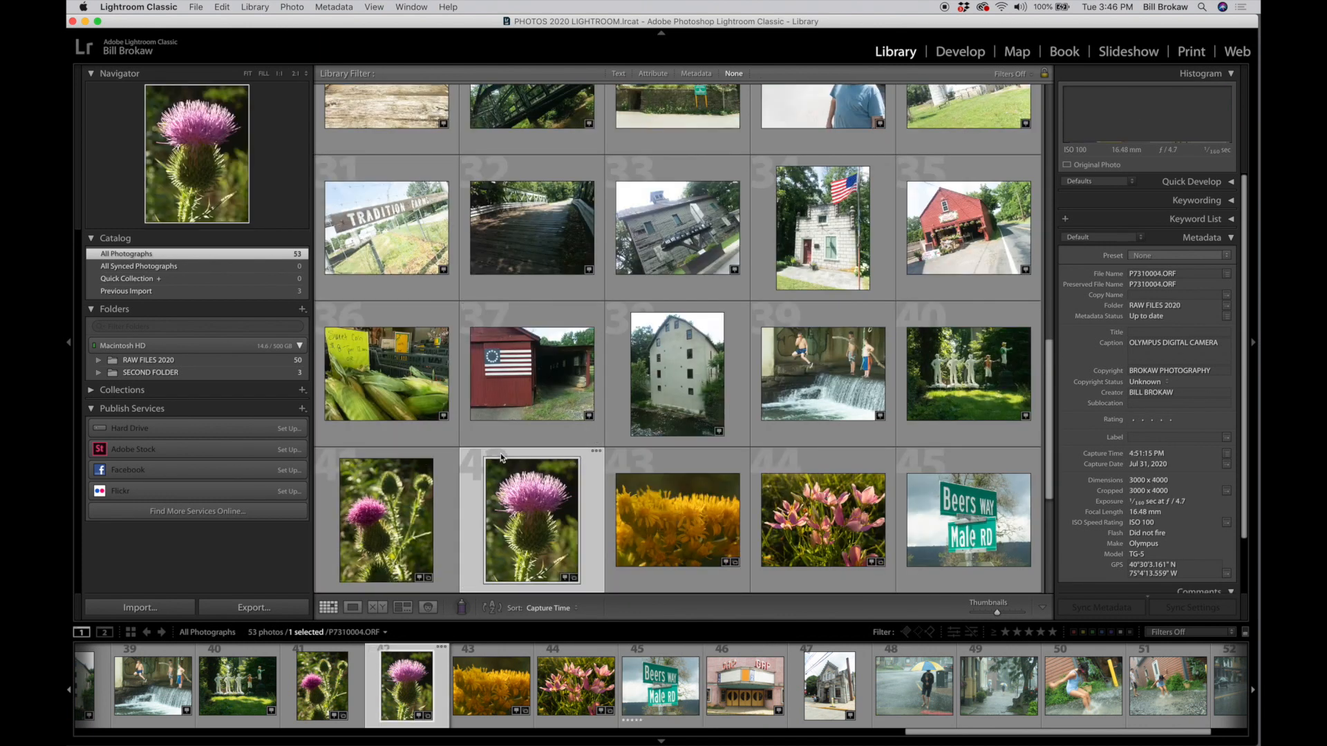
Rate the selected thistle photo five stars and show the Five Stars smart collection
{"action": "key", "text": "5"}
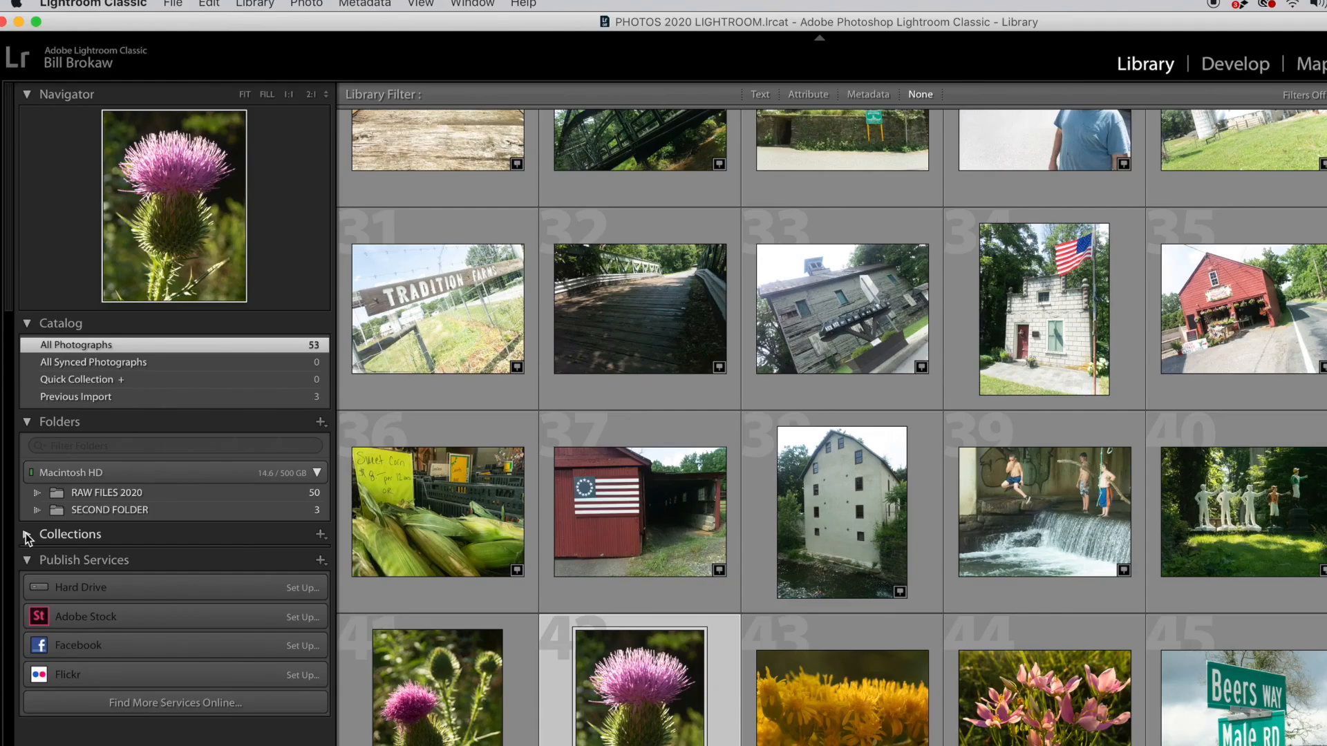
{"action": "left_click", "coordinate": [91, 390]}
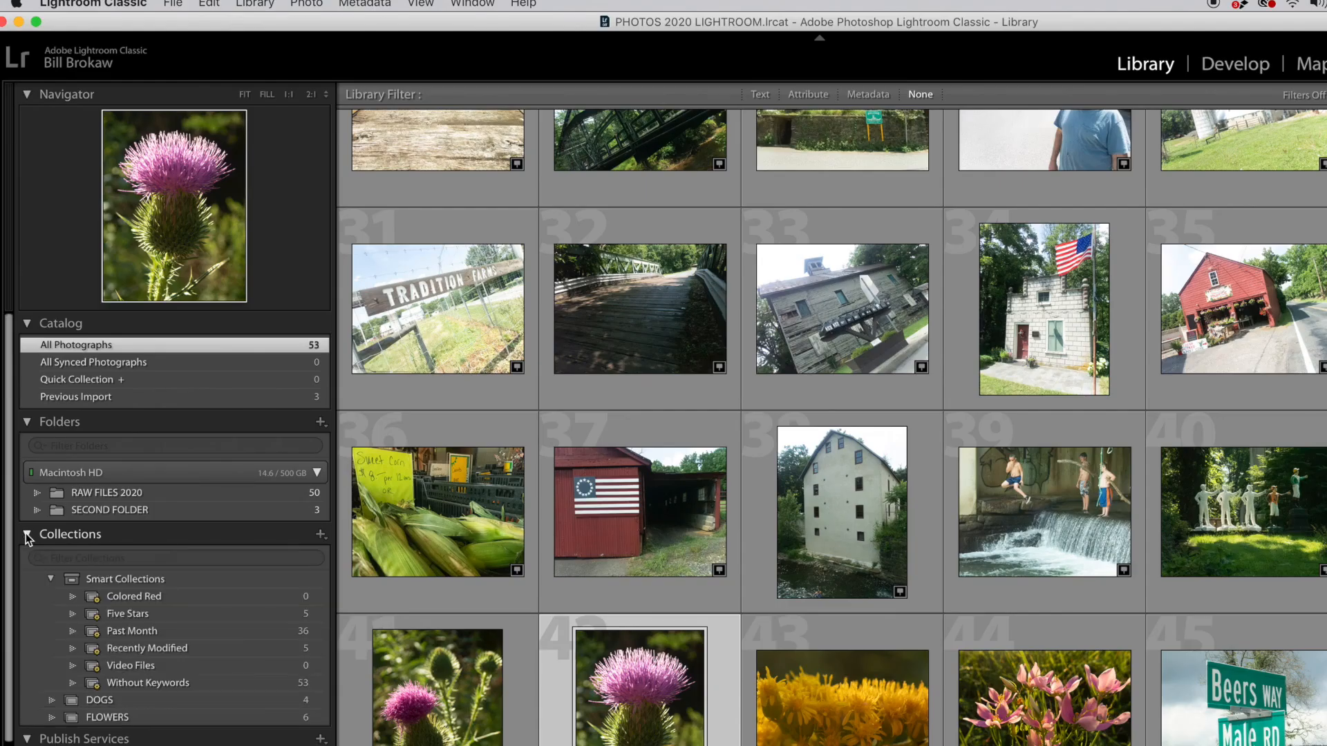
{"action": "left_click", "coordinate": [150, 616]}
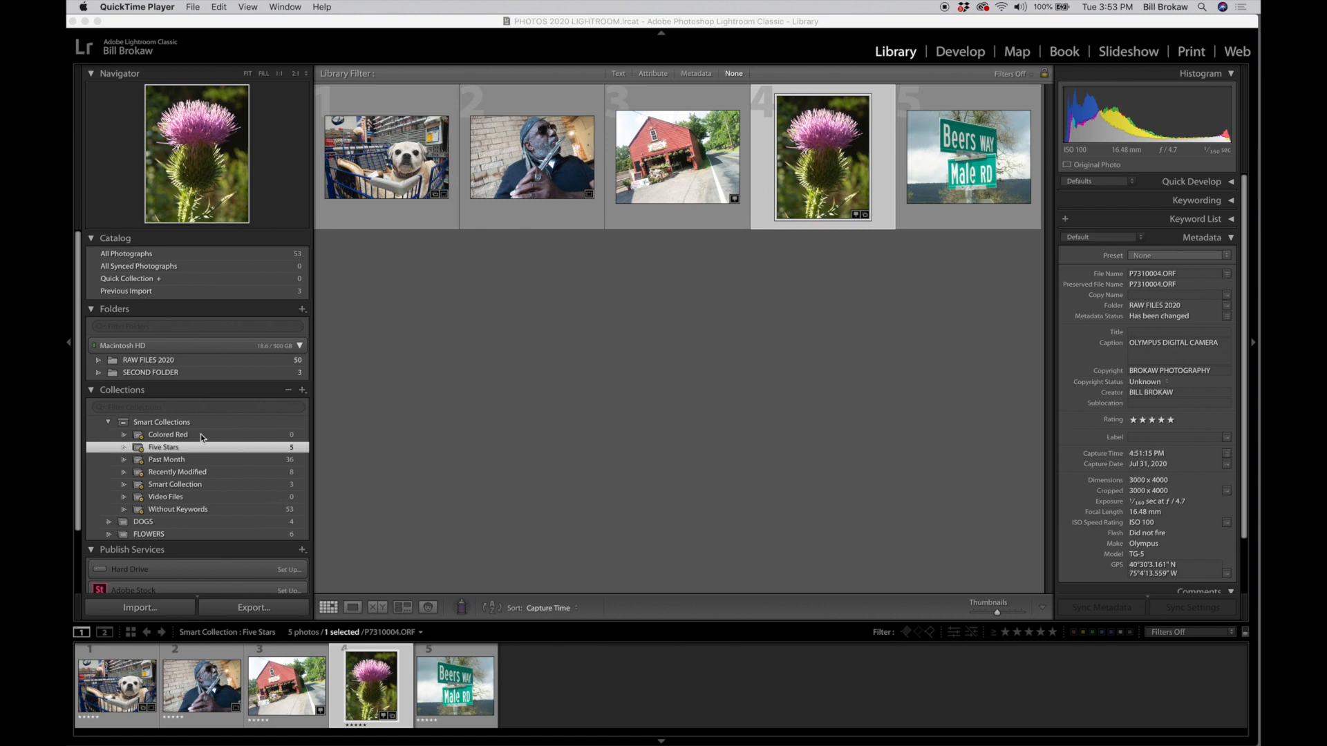
Create a smart collection named ONE STAR inside the Smart Collections set, matching photos whose rating is one star
{"action": "left_click", "coordinate": [171, 425]}
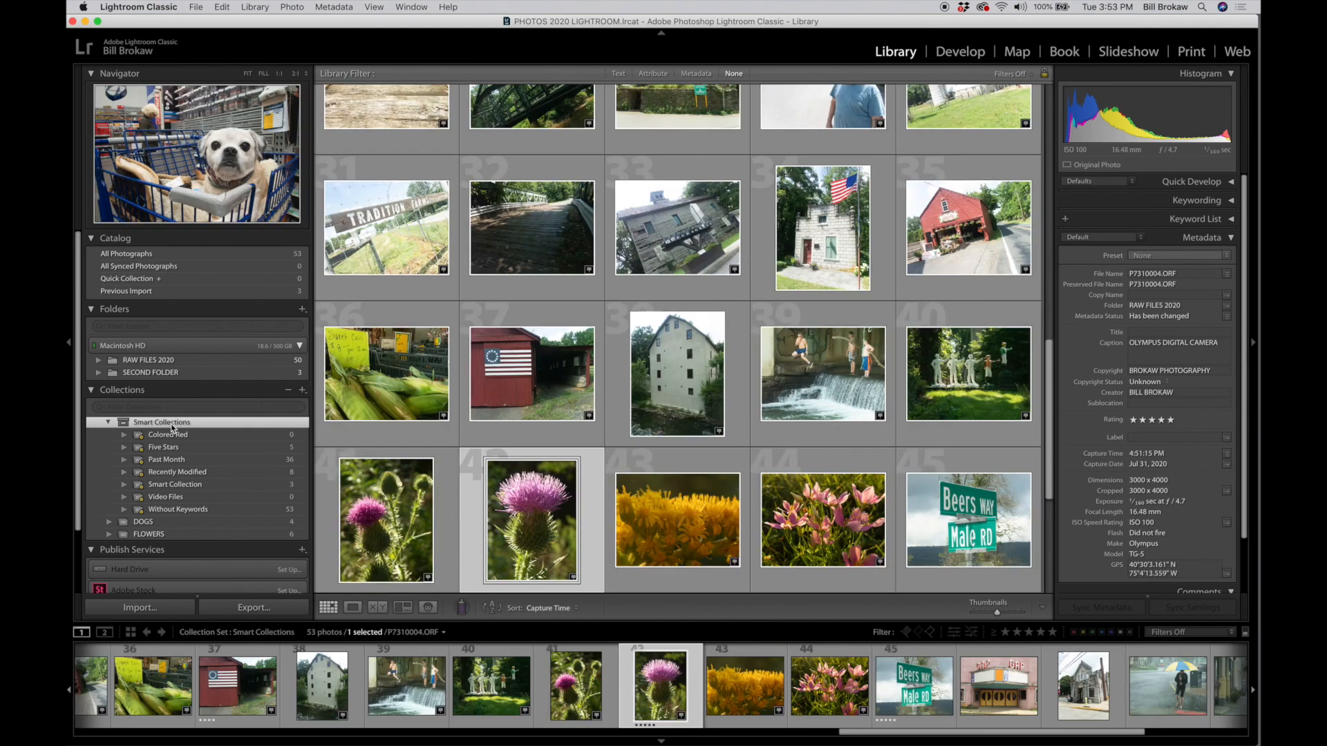
{"action": "right_click", "coordinate": [172, 424]}
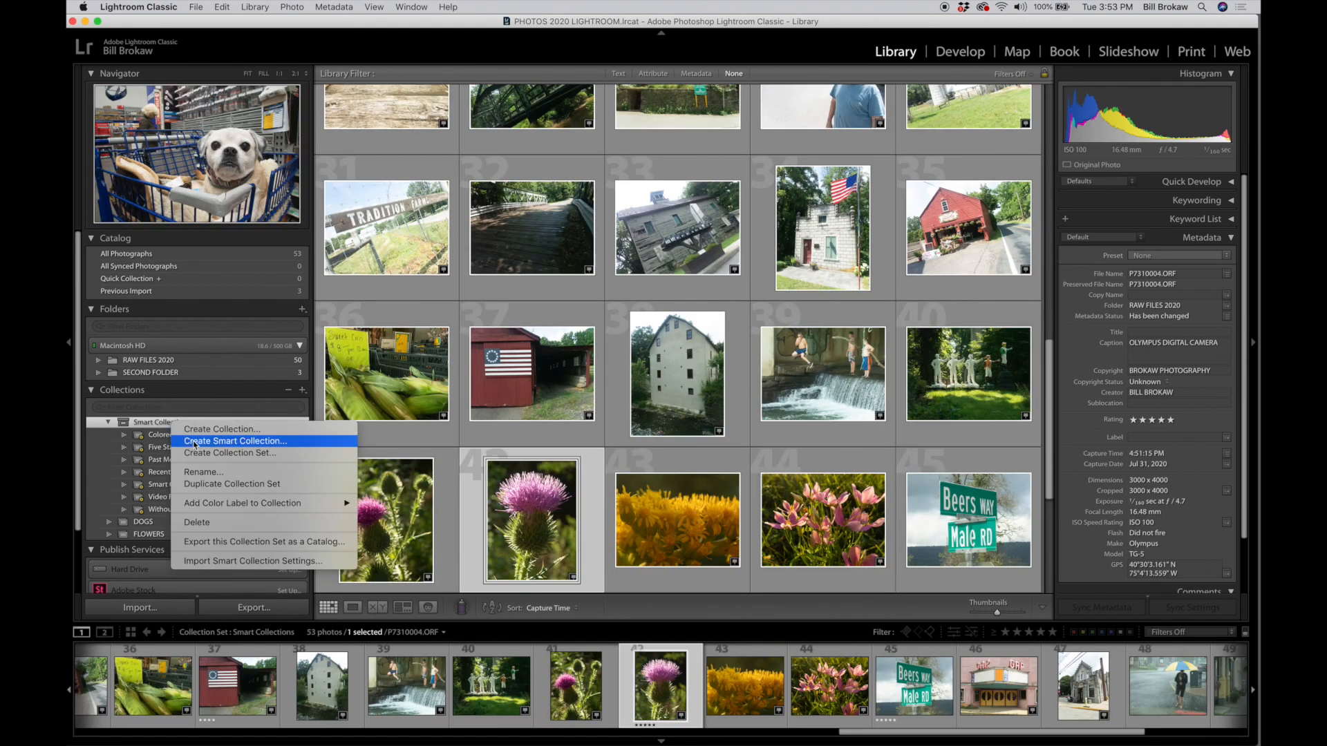
{"action": "left_click", "coordinate": [218, 443]}
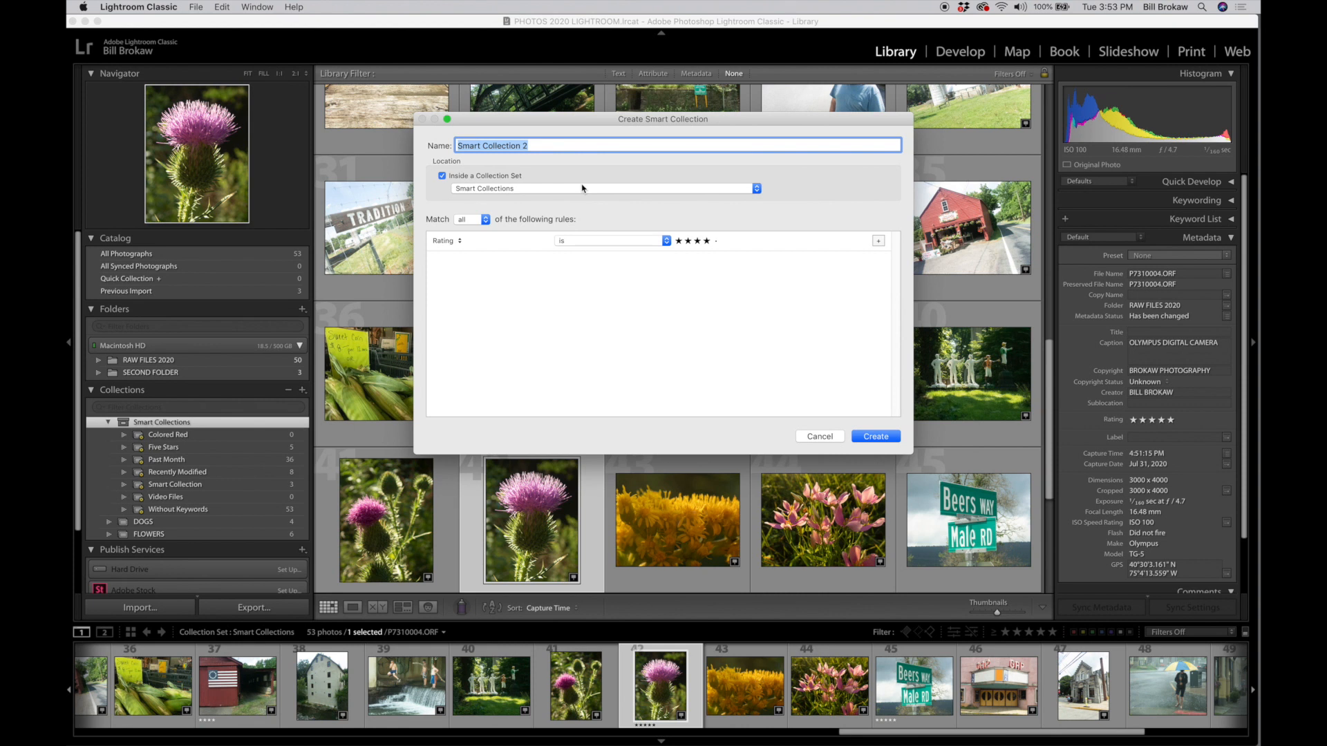
{"action": "key", "text": "BackSpace"}
{"action": "type", "text": "ONE STAR"}
{"action": "left_click", "coordinate": [680, 241]}
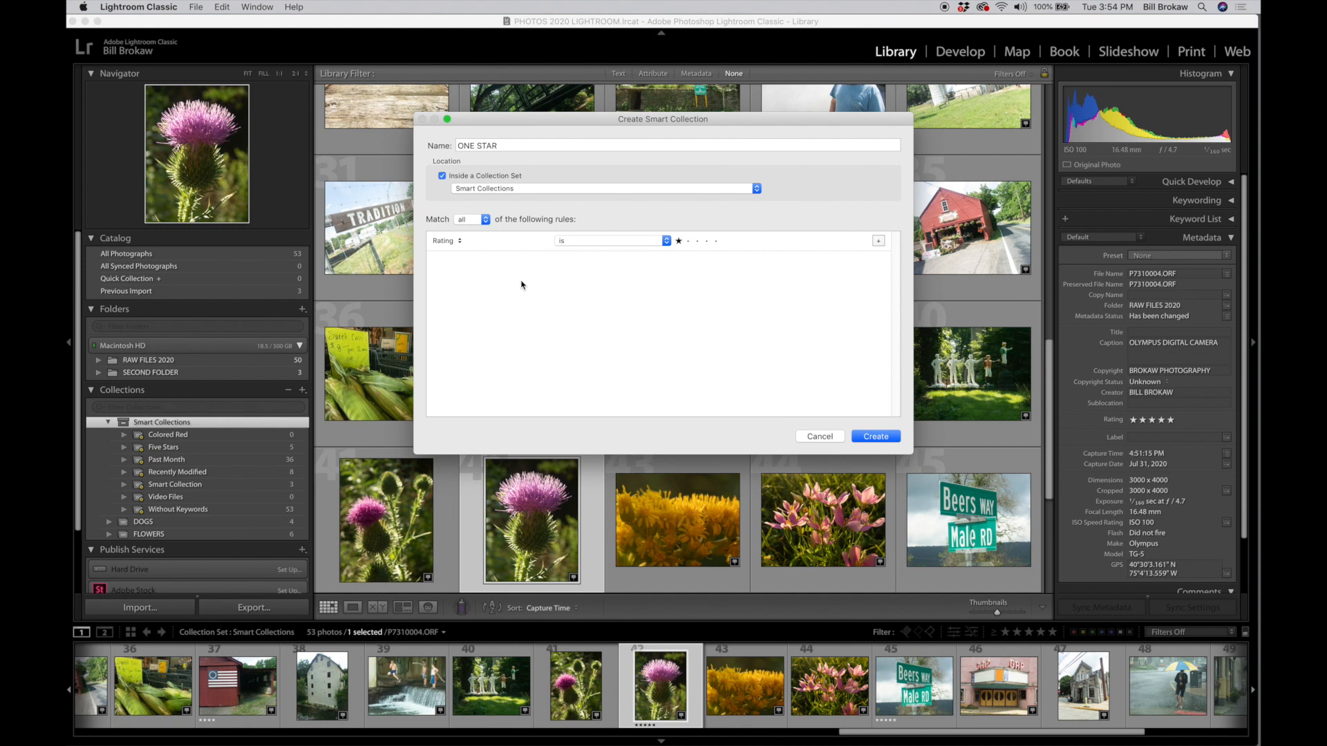
{"action": "left_click", "coordinate": [877, 437]}
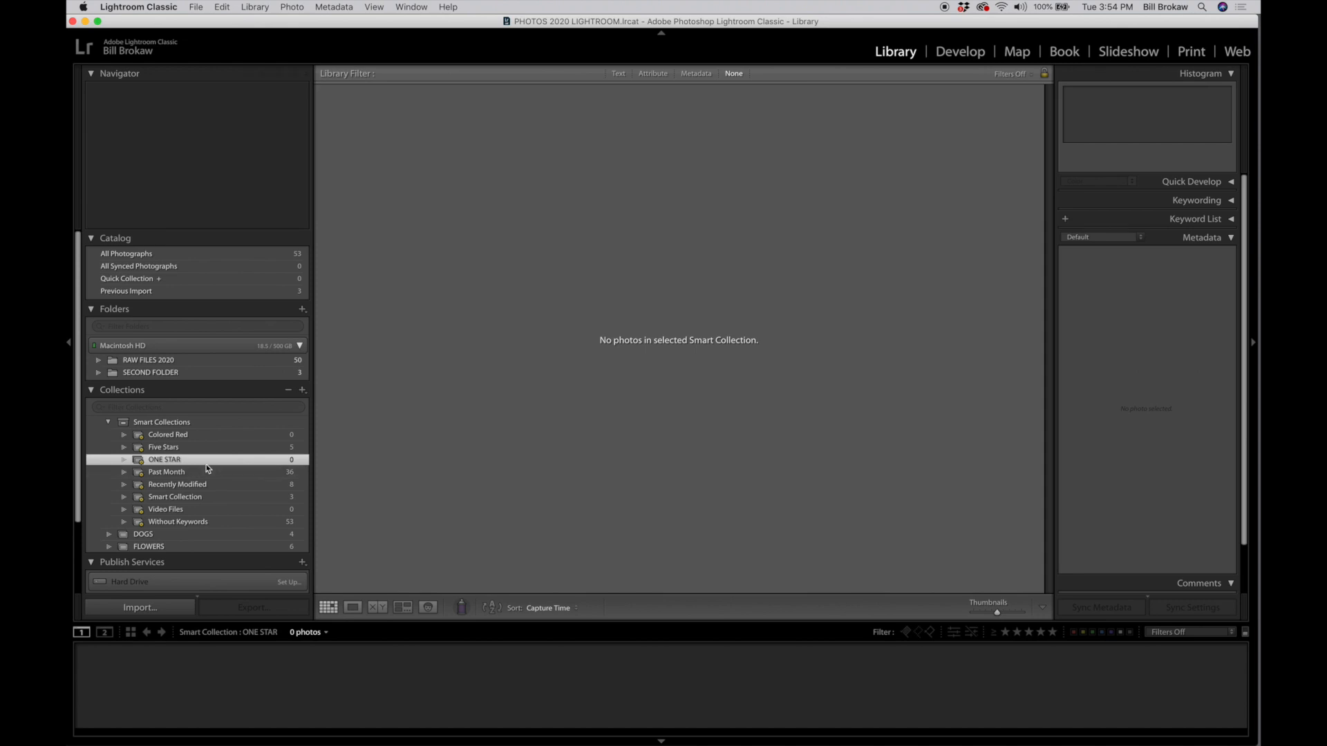
Collapse and re-expand the Smart Collections set, and show the contents of the ONE STAR collection
{"action": "left_click", "coordinate": [109, 423]}
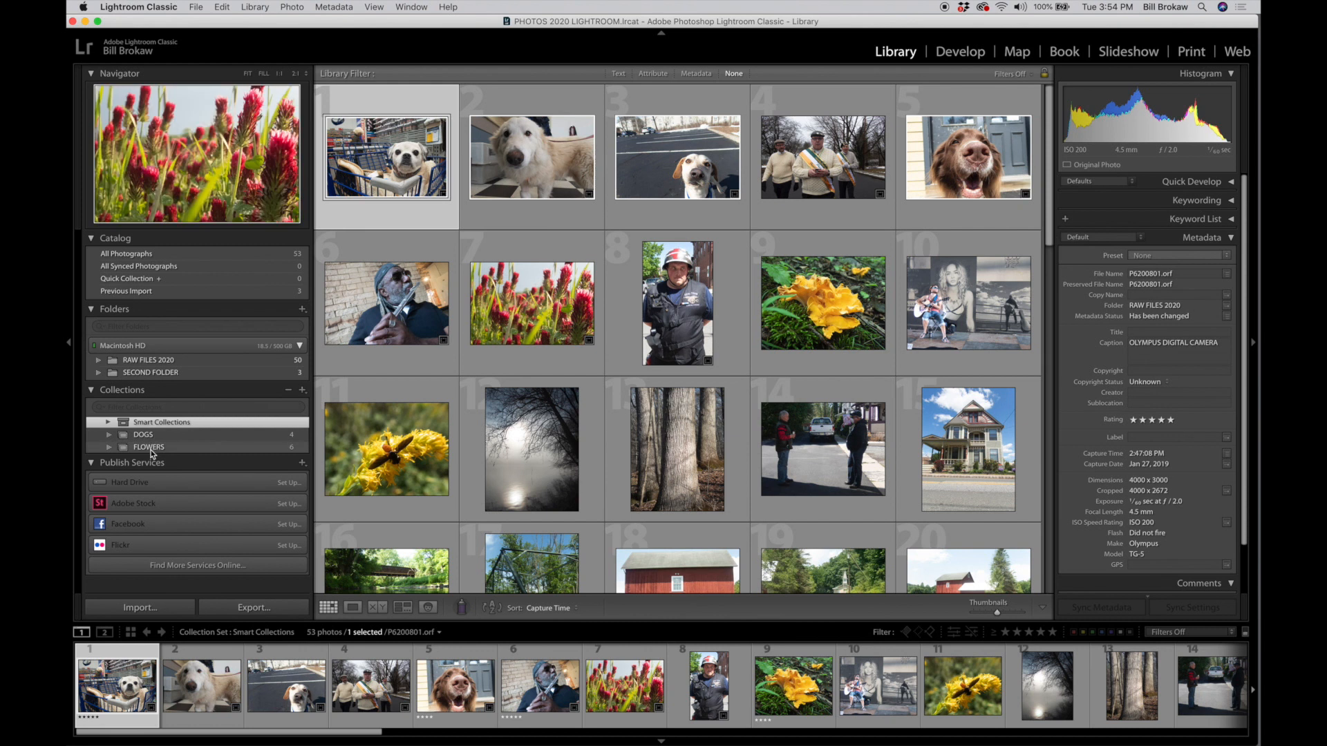
{"action": "left_click", "coordinate": [108, 423]}
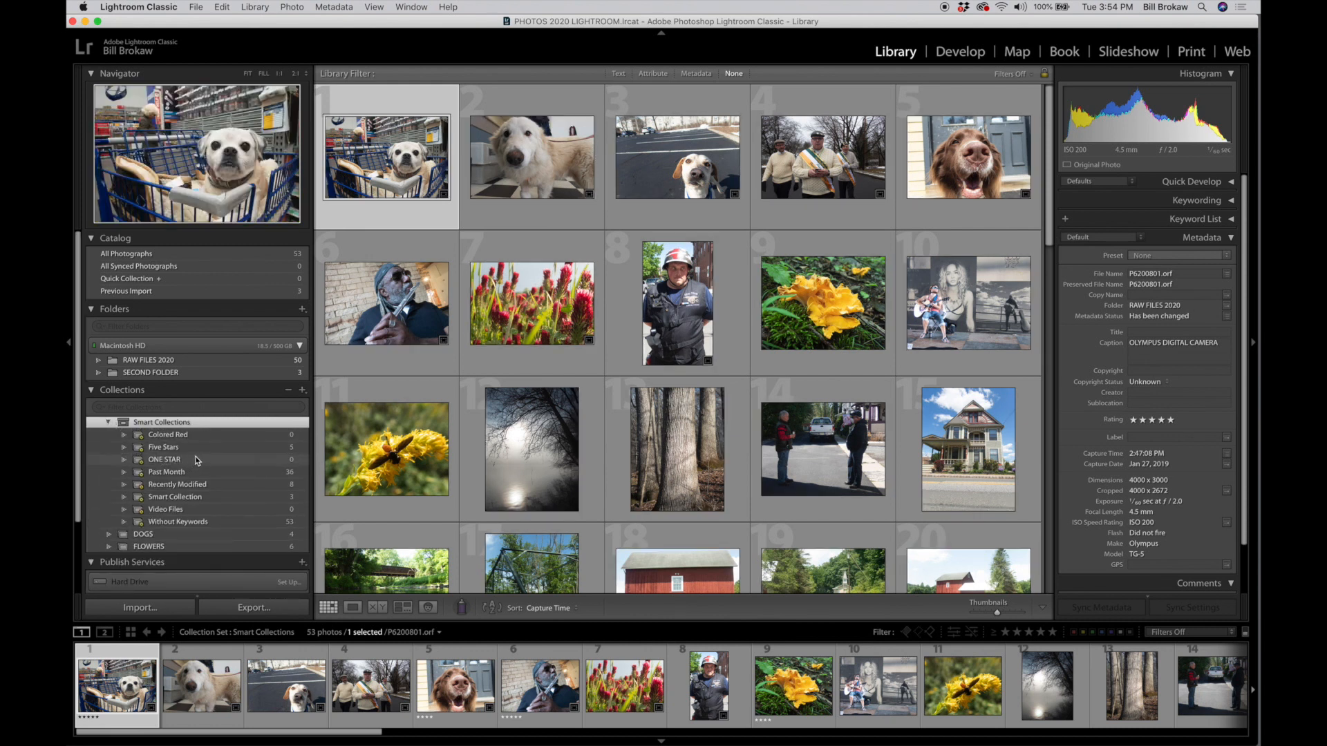
{"action": "left_click", "coordinate": [166, 460]}
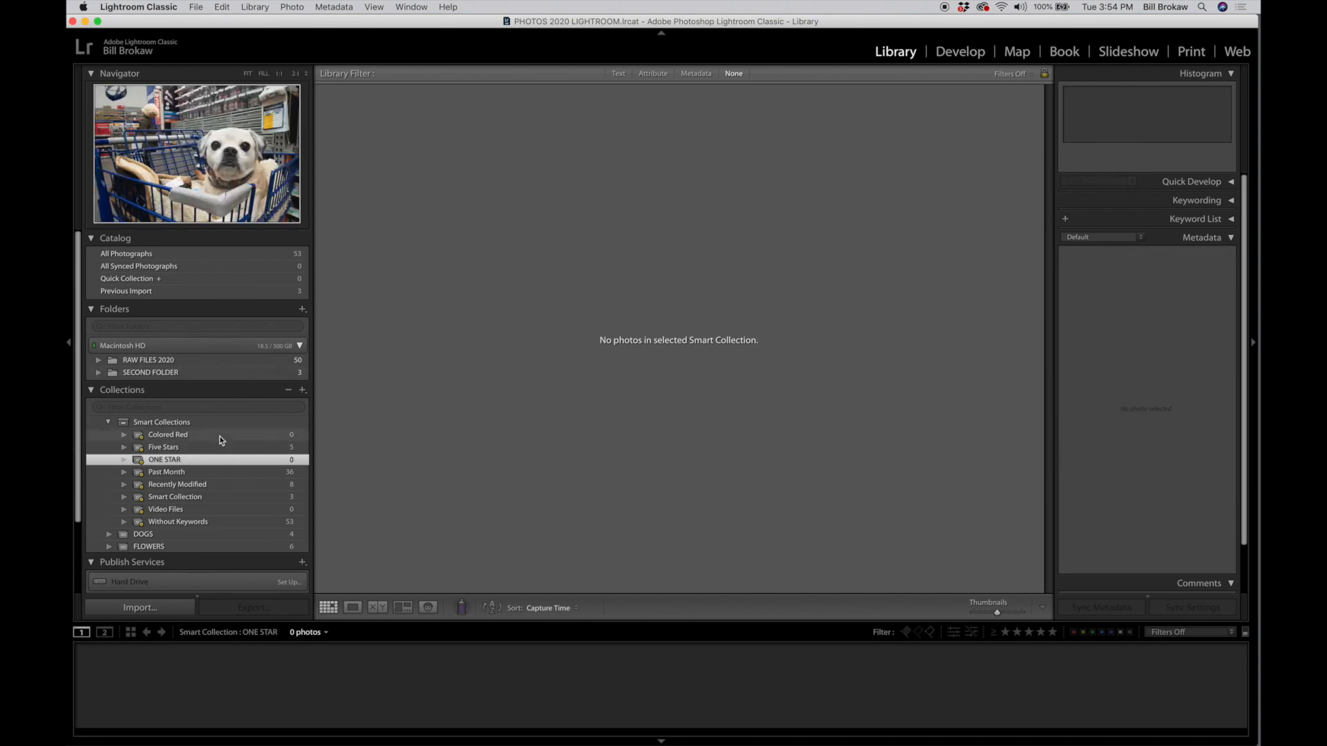
From all photographs, rate the misty tree, red barn and man in blue shirt photos one star, and show the ONE STAR collection
{"action": "left_click", "coordinate": [279, 254]}
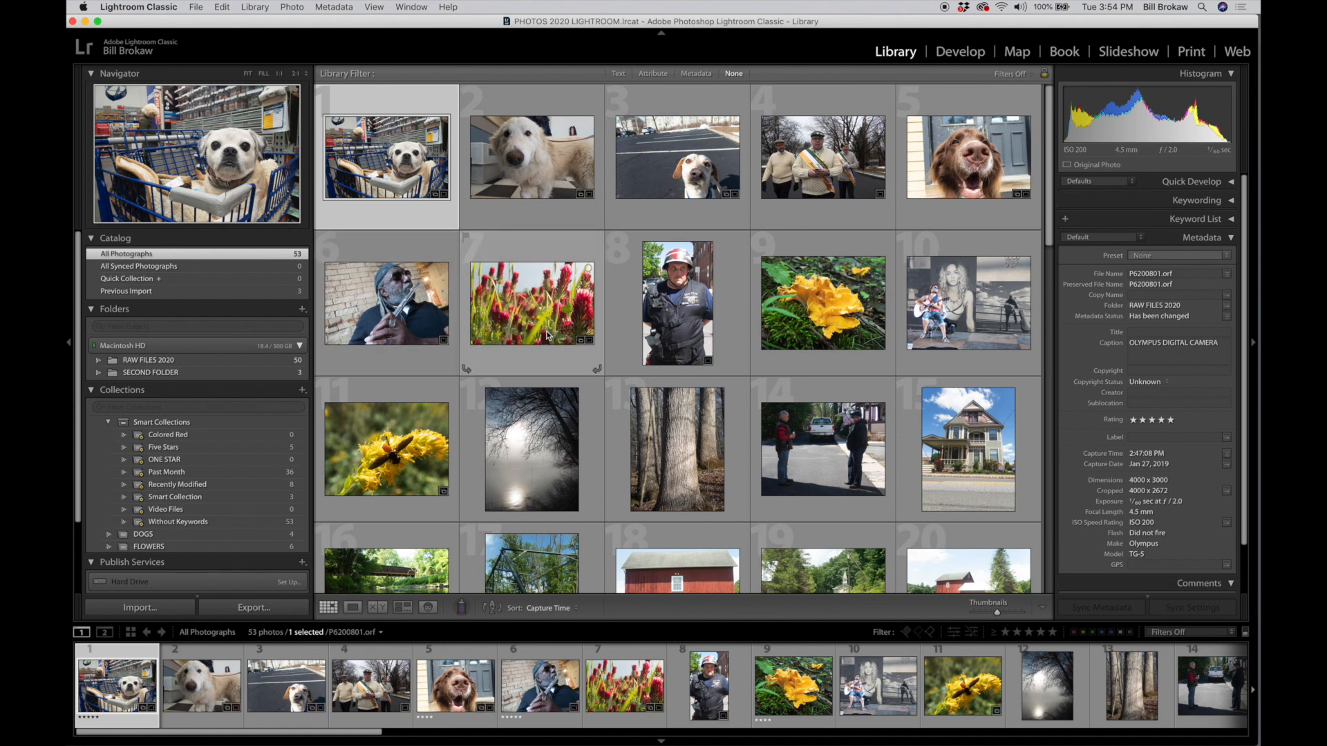
{"action": "left_click", "coordinate": [557, 441]}
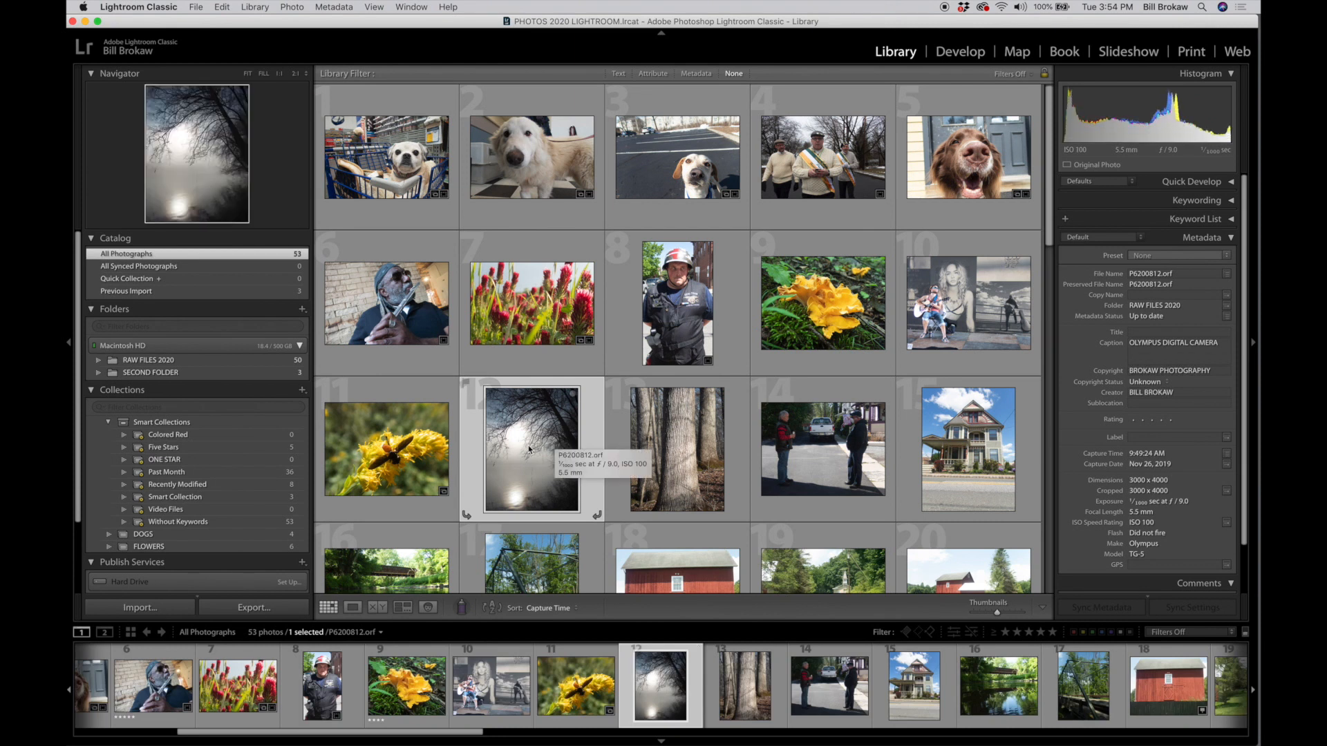
{"action": "key", "text": "1"}
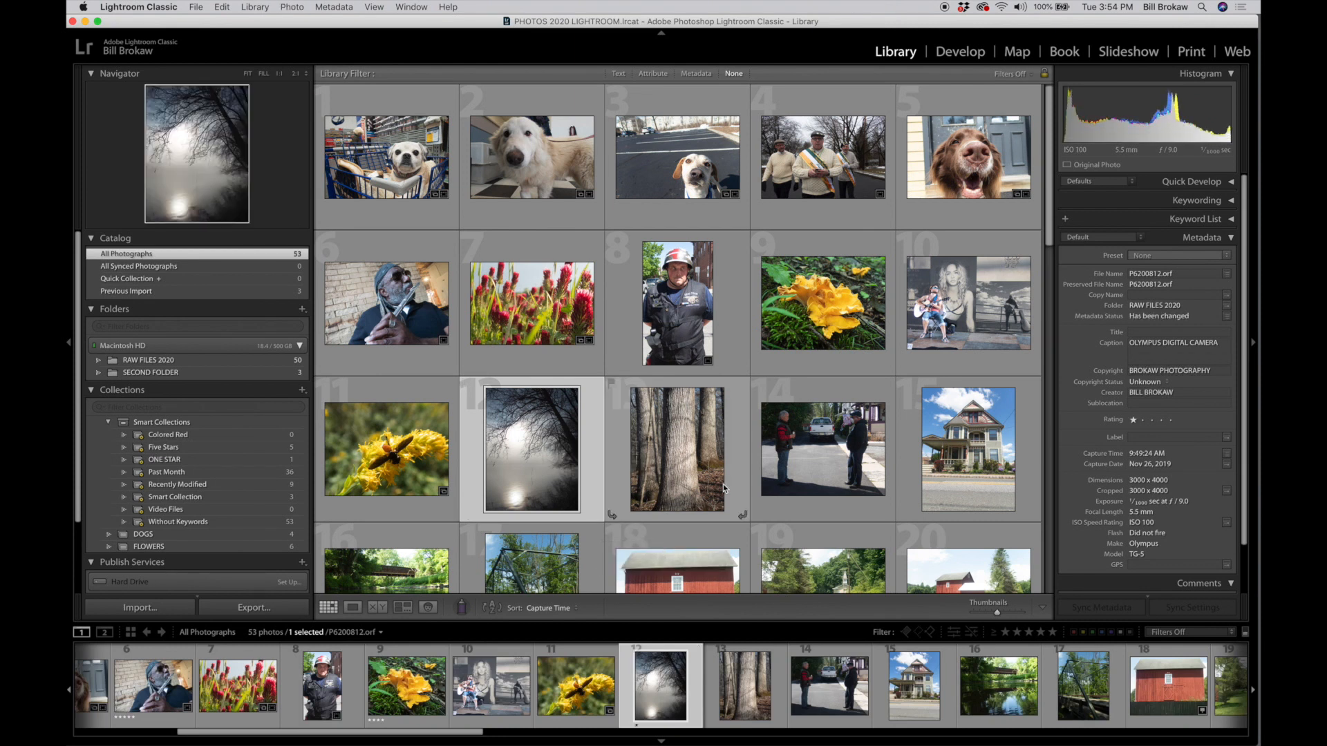
{"action": "scroll", "coordinate": [661, 472], "scroll_direction": "down", "scroll_amount": 3}
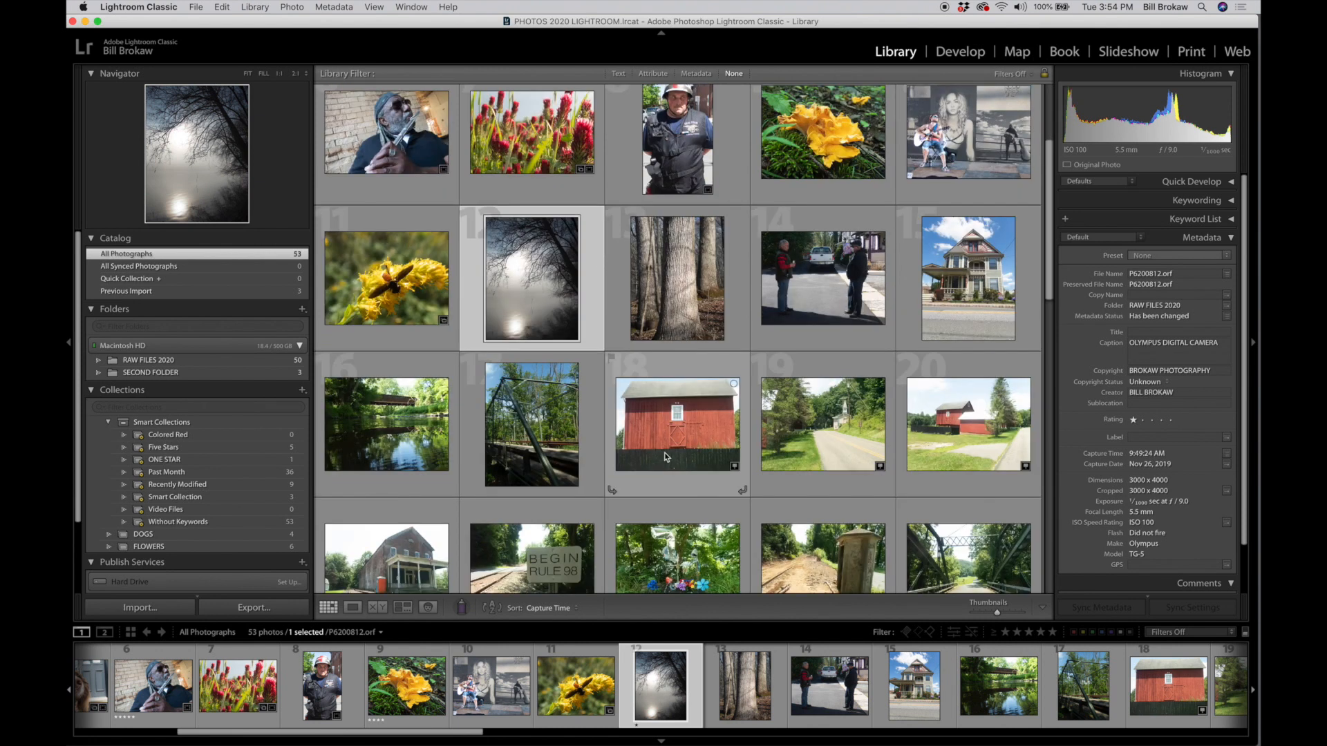
{"action": "left_click", "coordinate": [668, 448]}
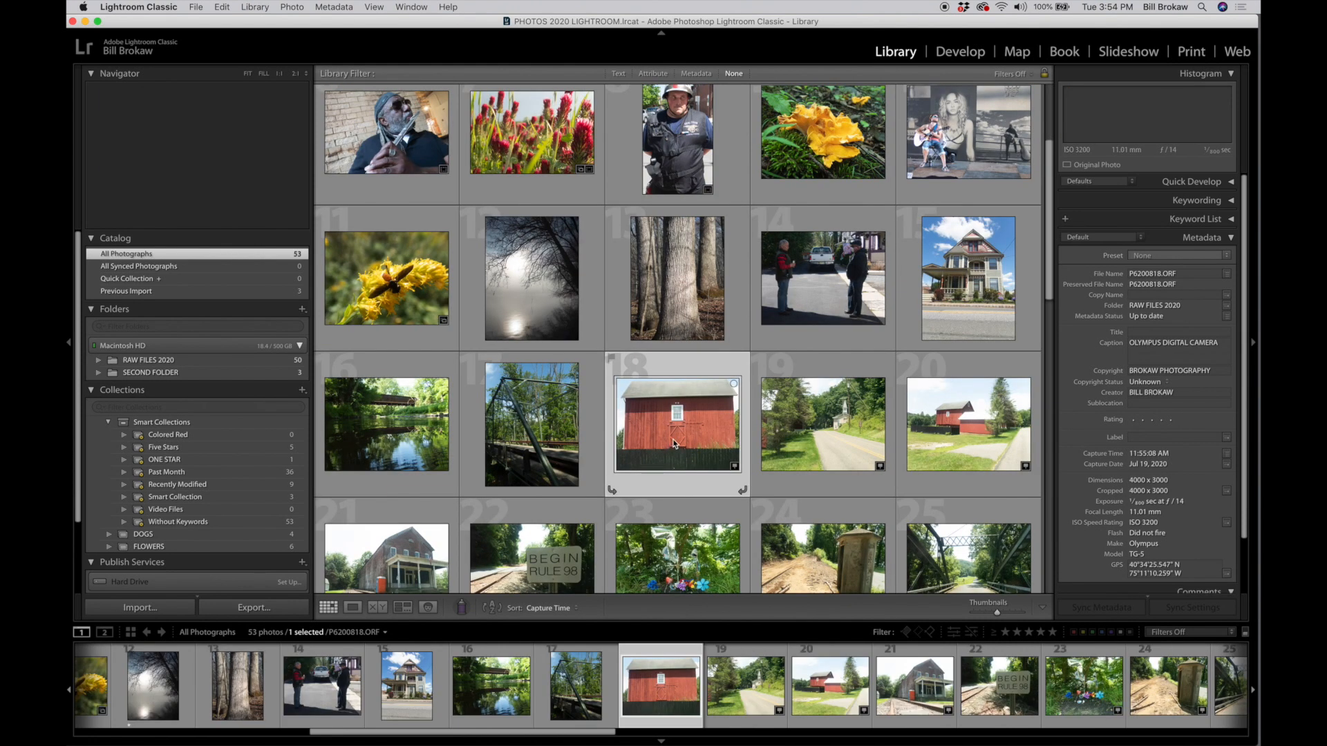
{"action": "key", "text": "1"}
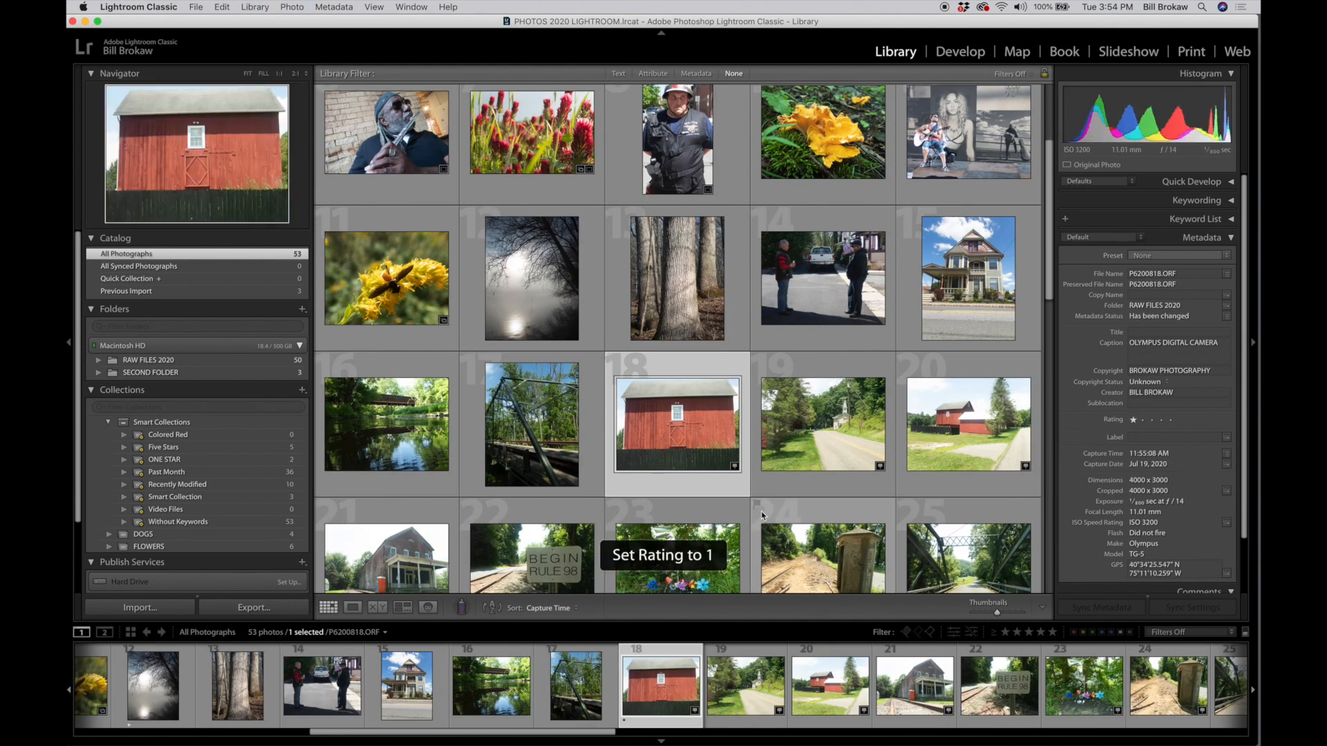
{"action": "scroll", "coordinate": [763, 515], "scroll_direction": "down", "scroll_amount": 3}
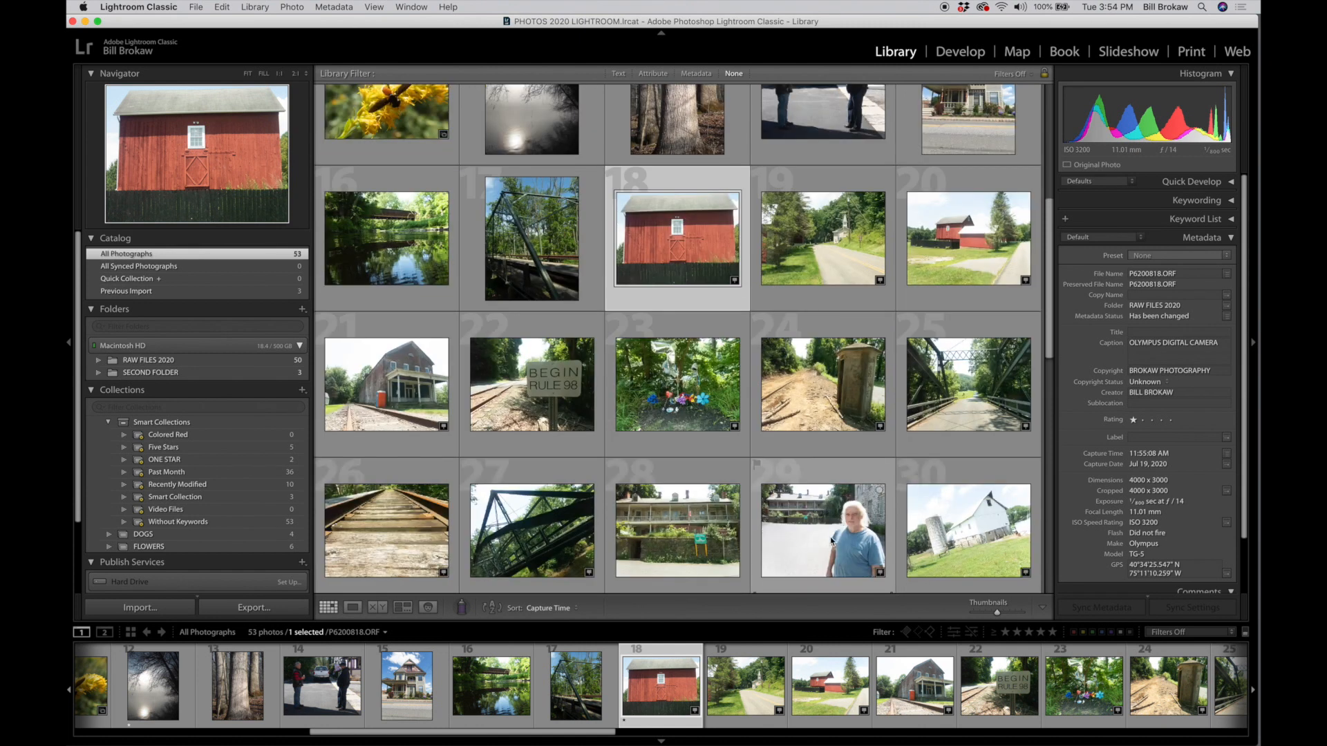
{"action": "left_click", "coordinate": [831, 541]}
{"action": "key", "text": "1"}
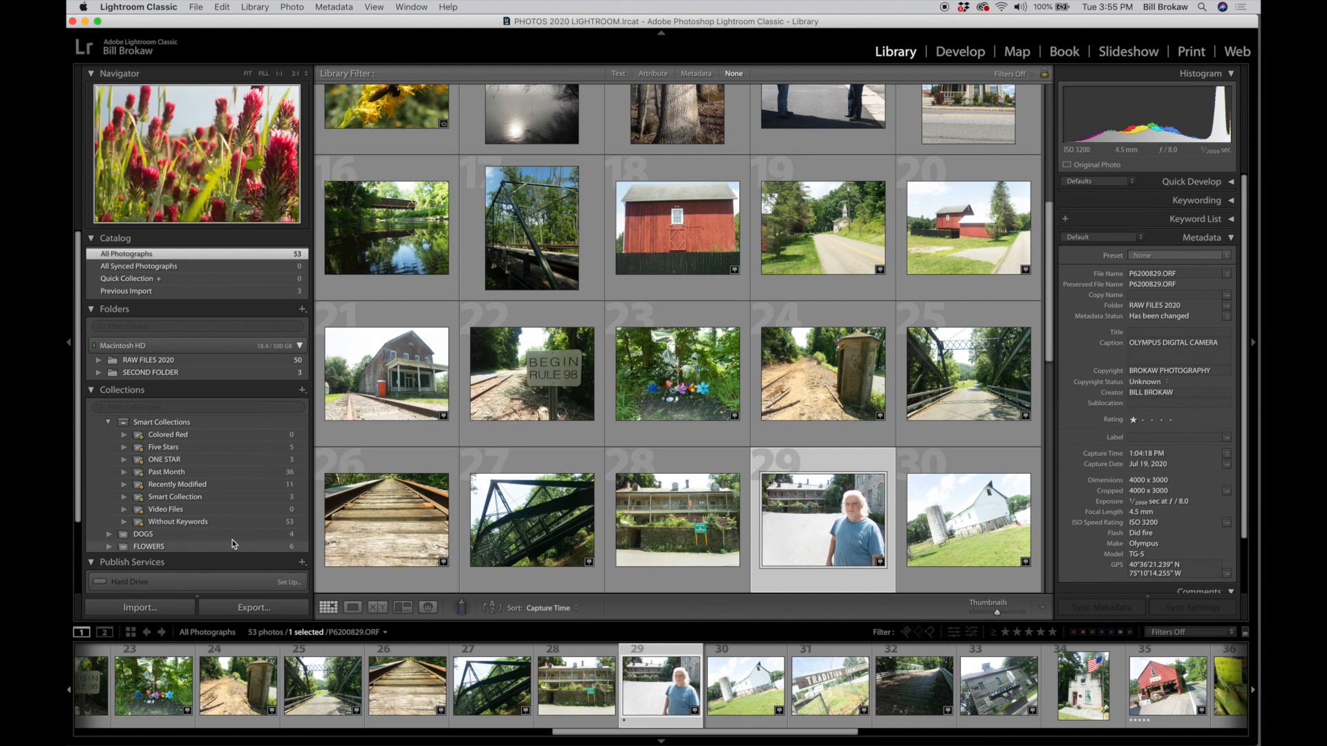
{"action": "left_click", "coordinate": [171, 460]}
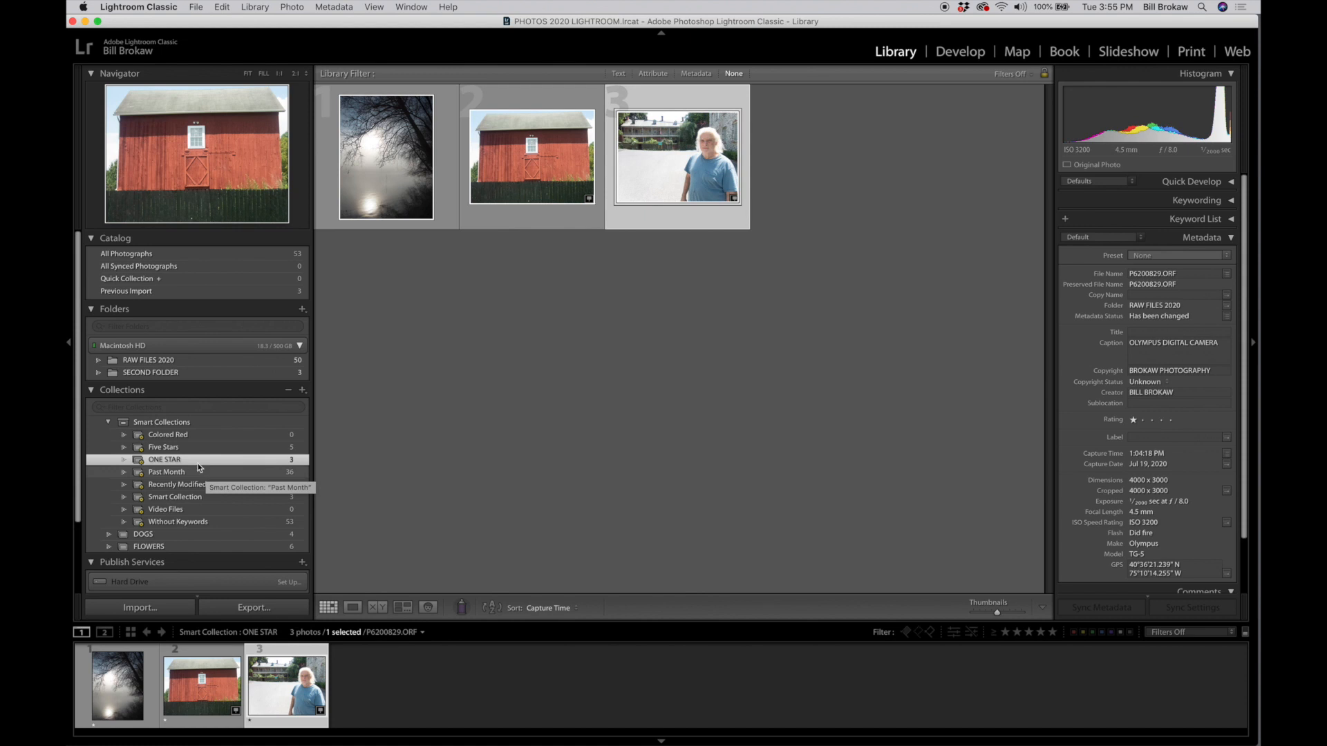
Review the rule criteria available for a new smart collection without creating one
{"action": "right_click", "coordinate": [172, 424]}
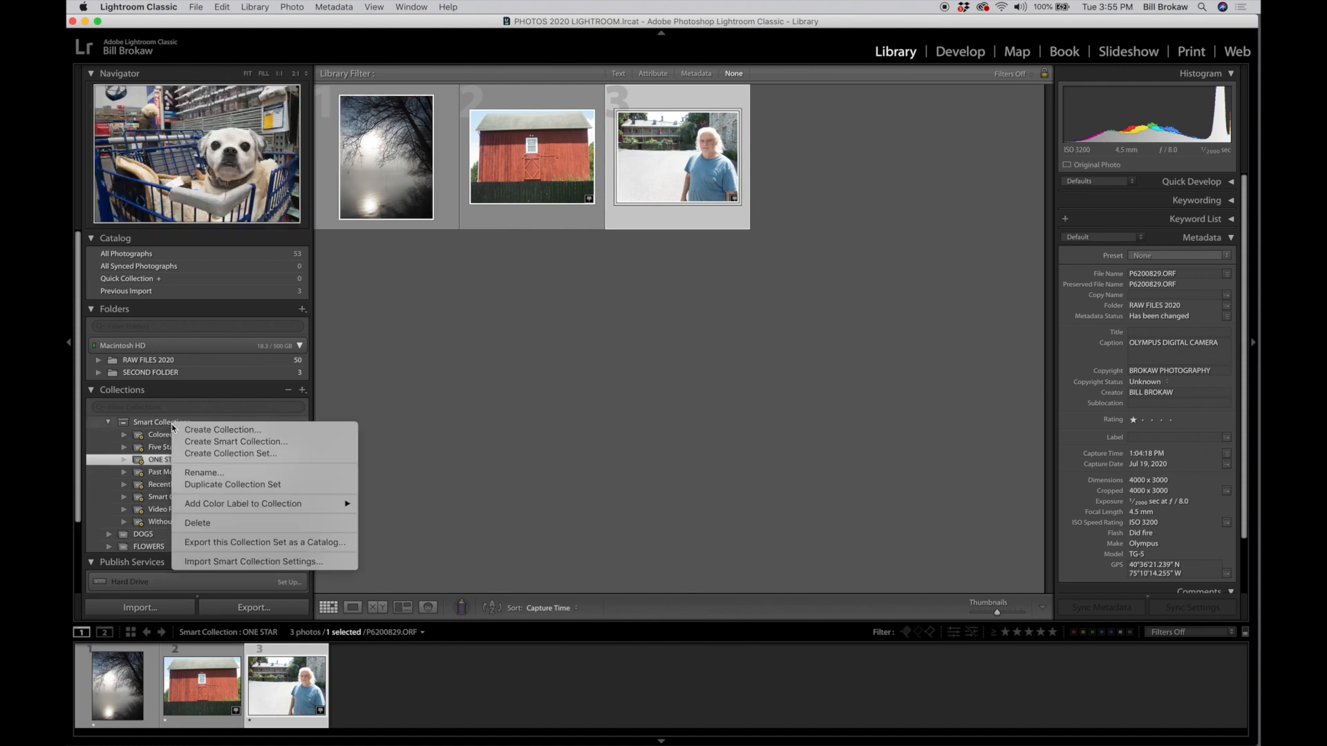
{"action": "left_click", "coordinate": [197, 443]}
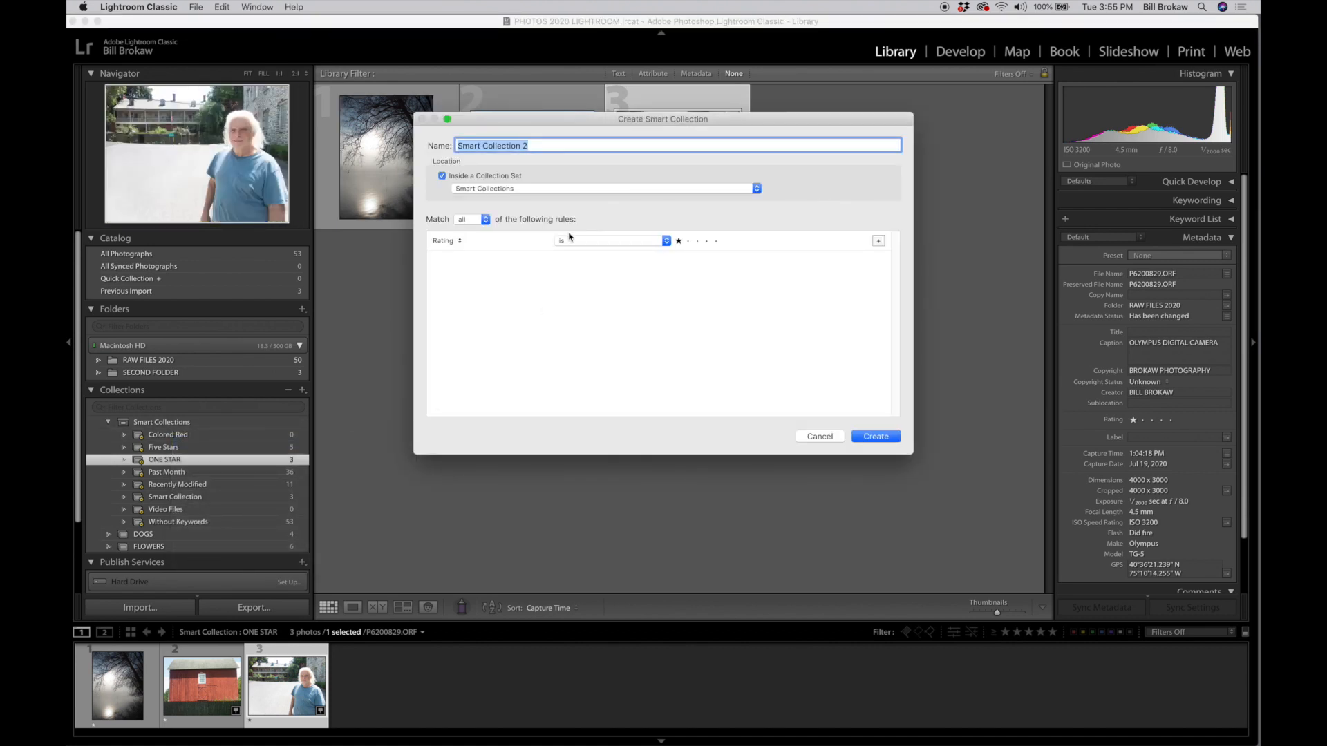
{"action": "left_click", "coordinate": [459, 241]}
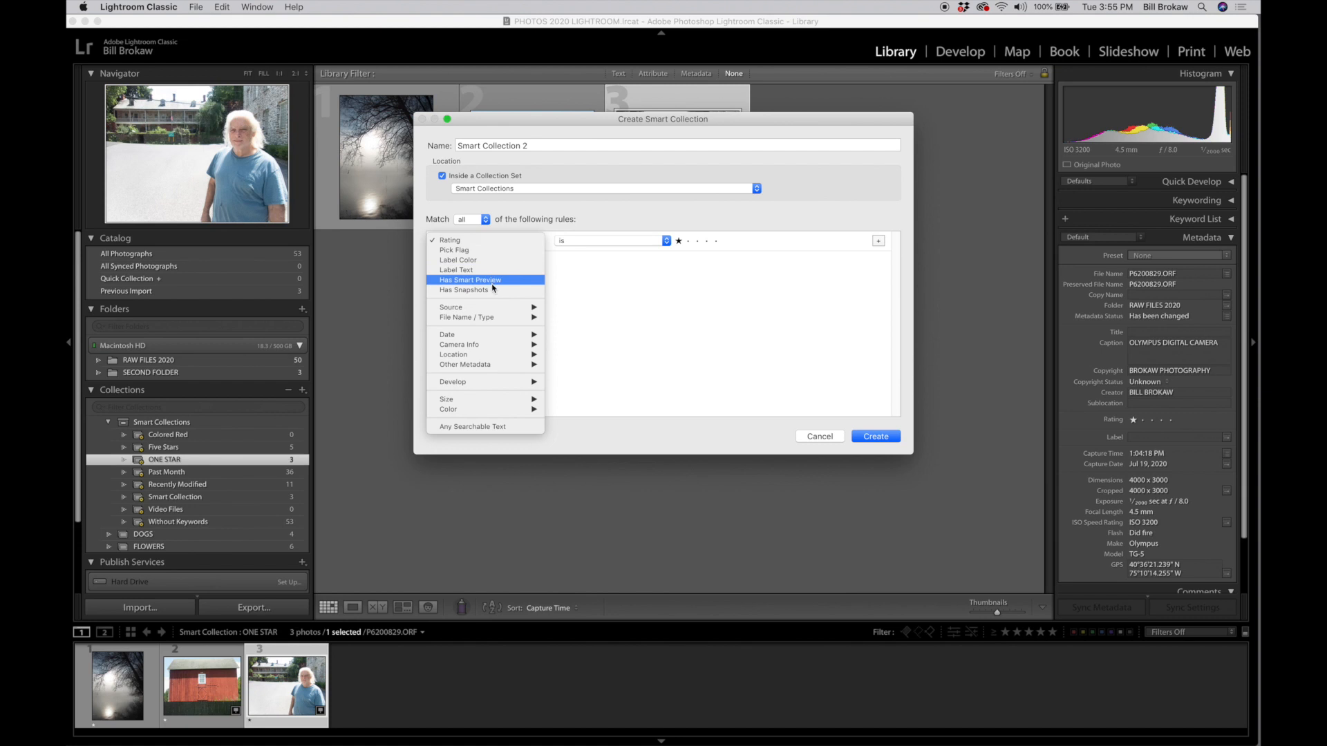
{"action": "mouse_move", "coordinate": [503, 311]}
{"action": "left_click", "coordinate": [816, 441]}
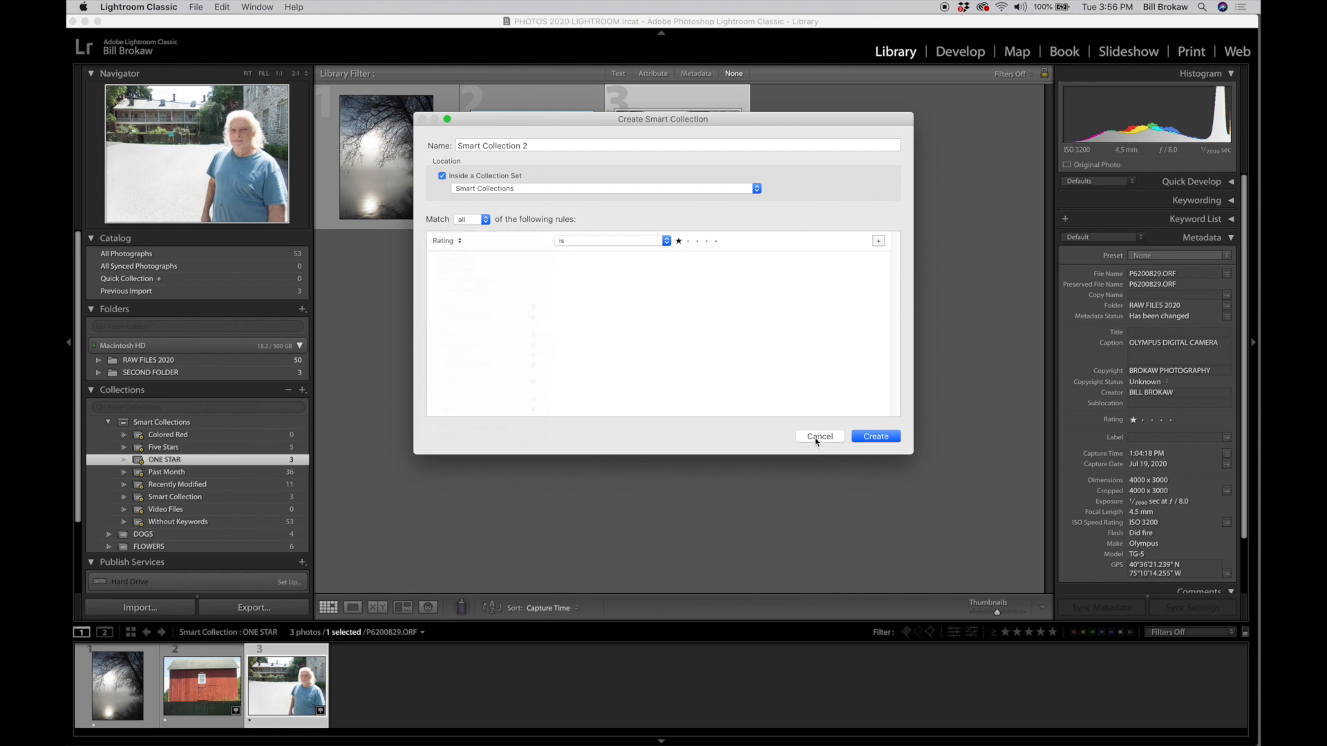
{"action": "left_click", "coordinate": [818, 437]}
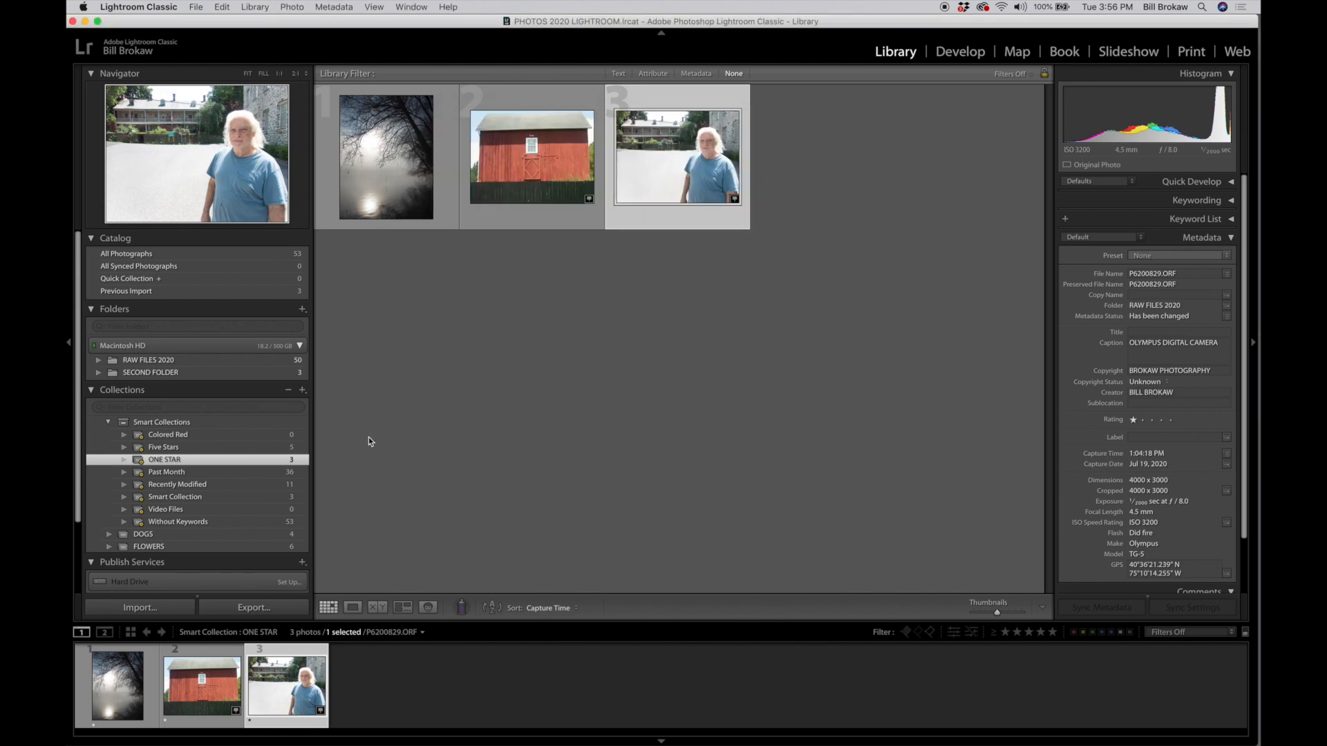
Set the rating of the dog in the shopping cart photo to one star, and show the ONE STAR collection as a grid
{"action": "left_click", "coordinate": [250, 257]}
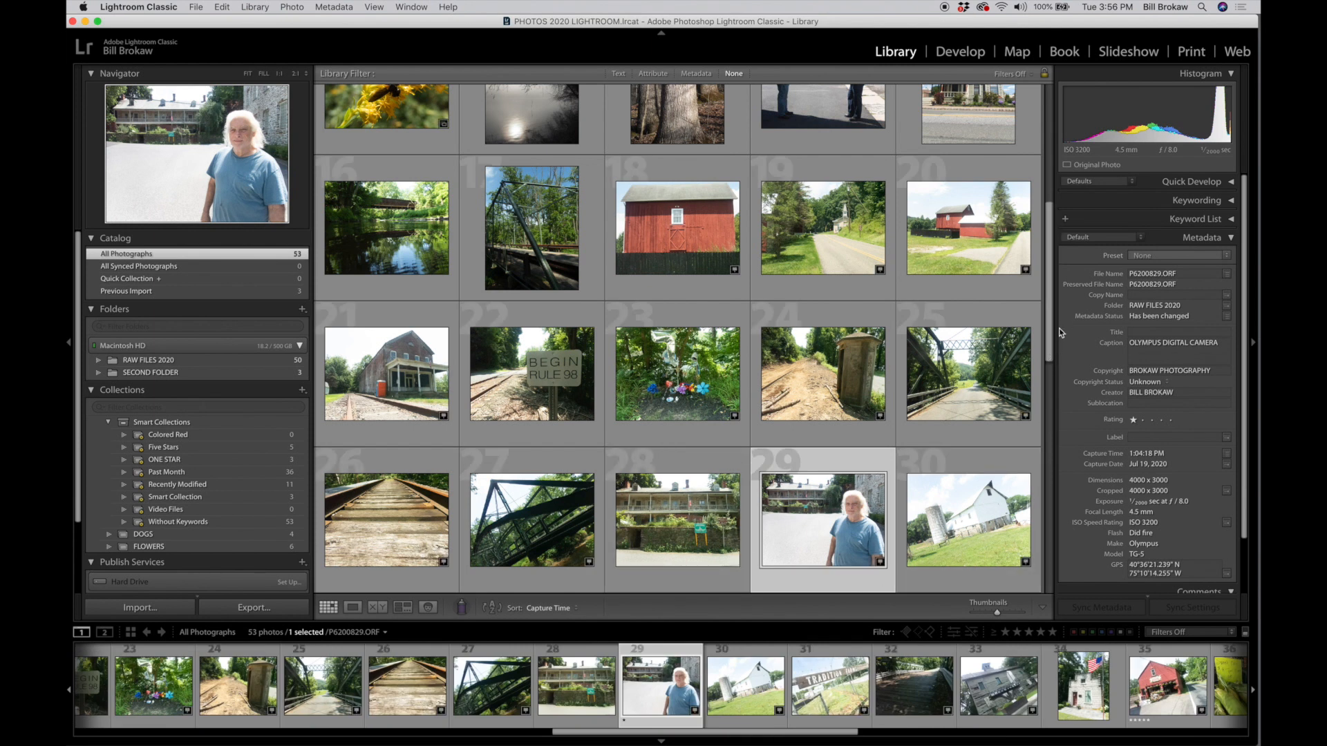
{"action": "left_click_drag", "start_coordinate": [1049, 316], "coordinate": [1057, 173]}
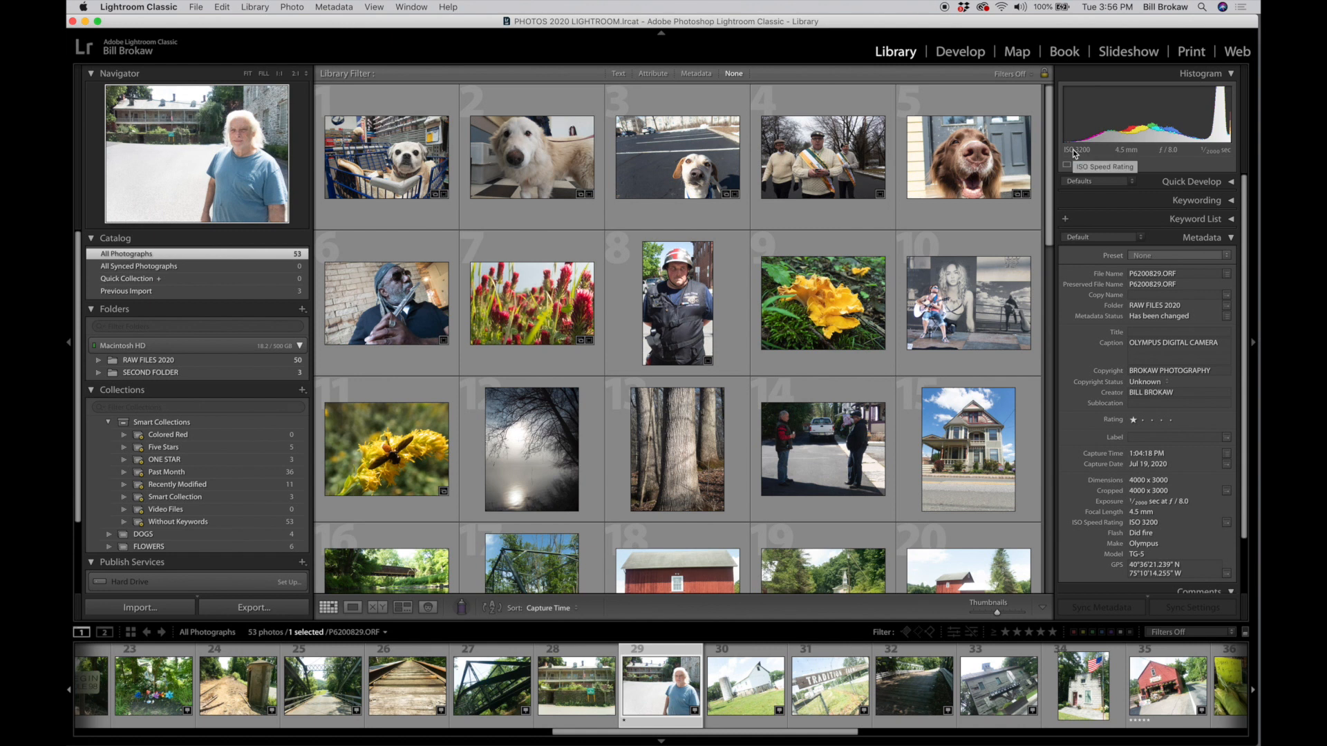
{"action": "left_click", "coordinate": [405, 204]}
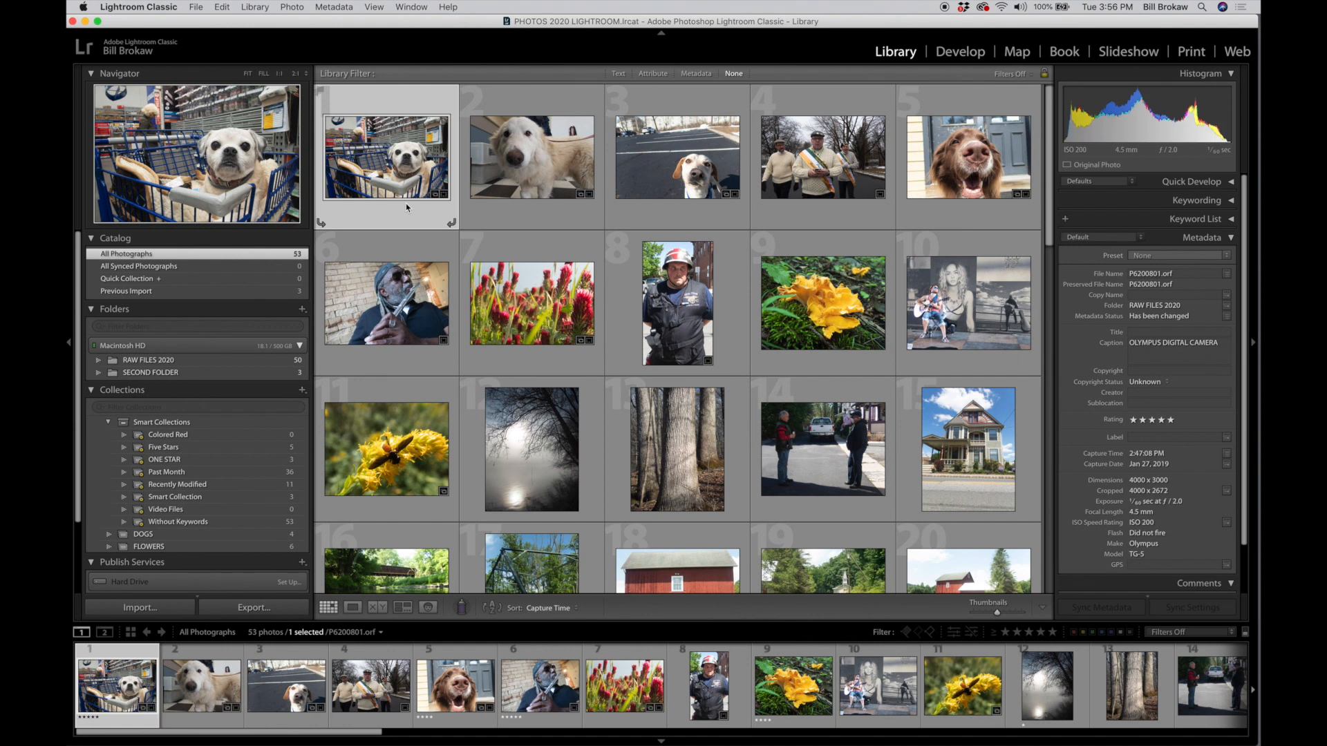
{"action": "left_click", "coordinate": [353, 608]}
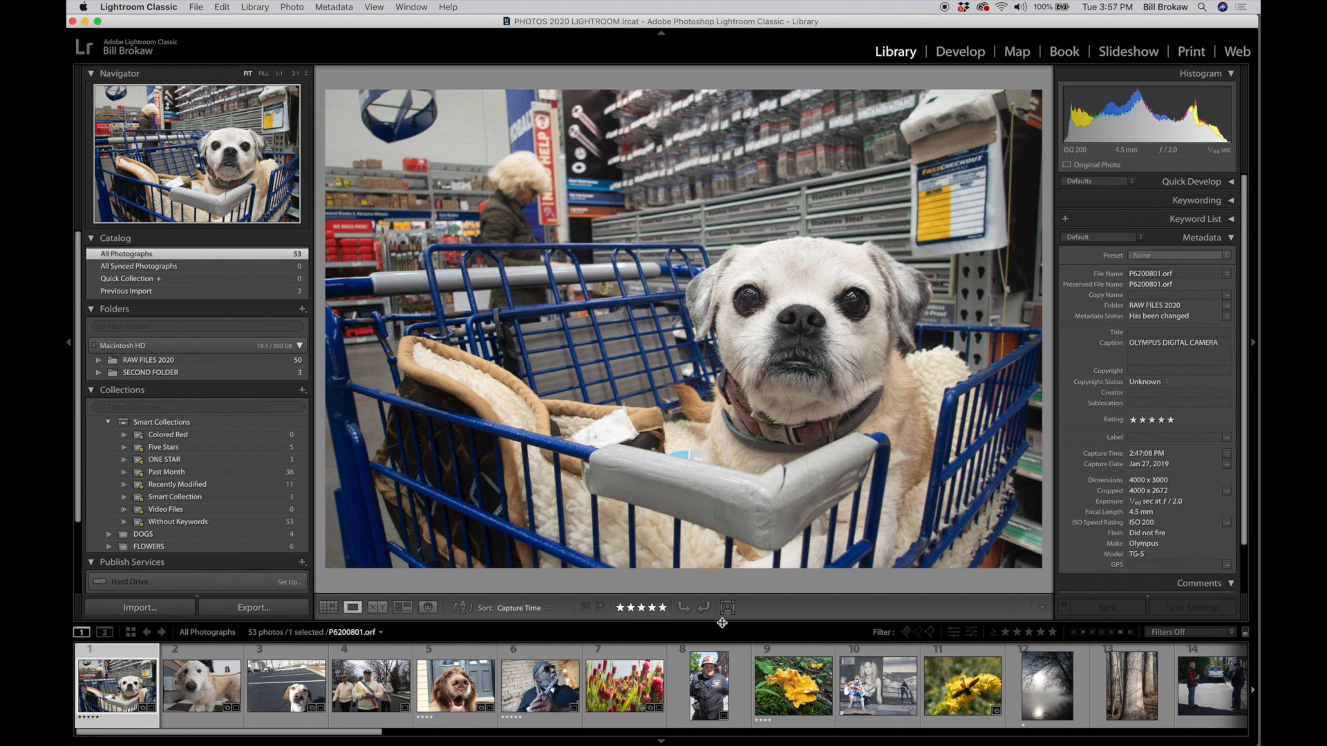
{"action": "key", "text": "1"}
{"action": "left_click", "coordinate": [222, 461]}
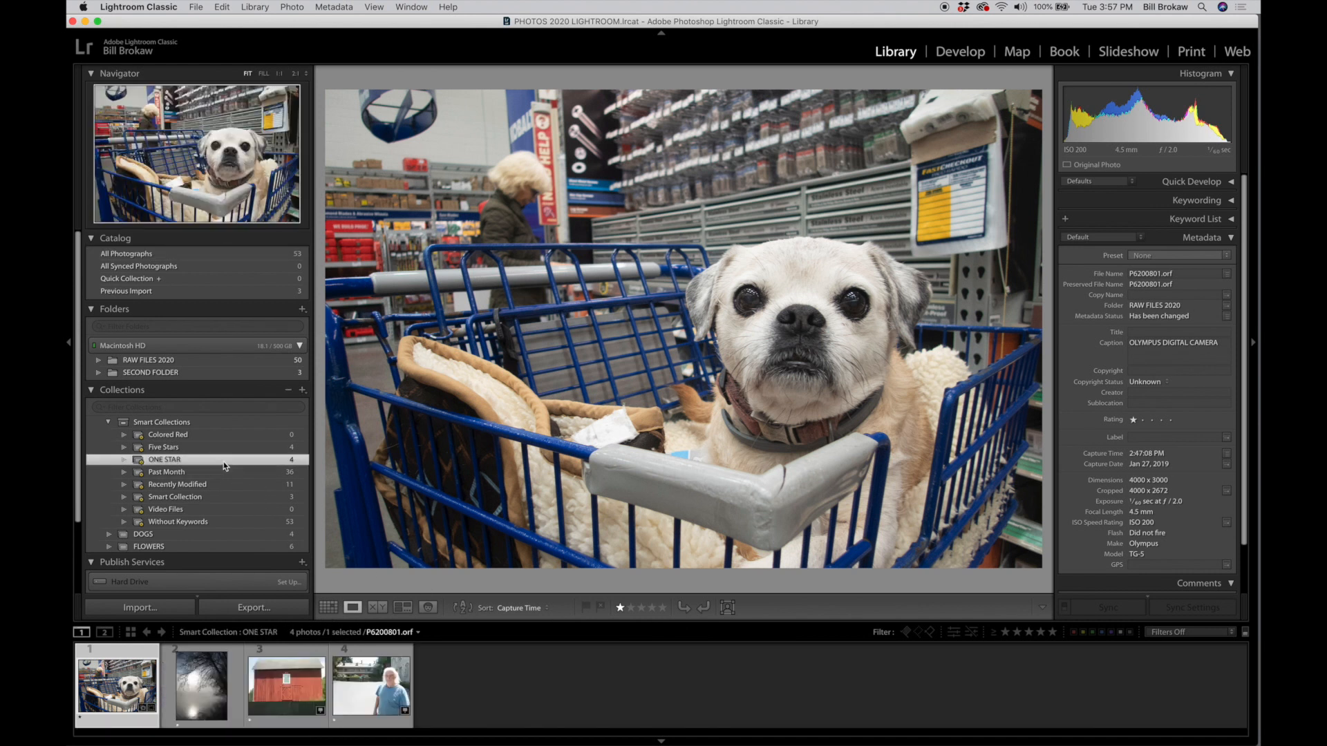
{"action": "left_click", "coordinate": [328, 610]}
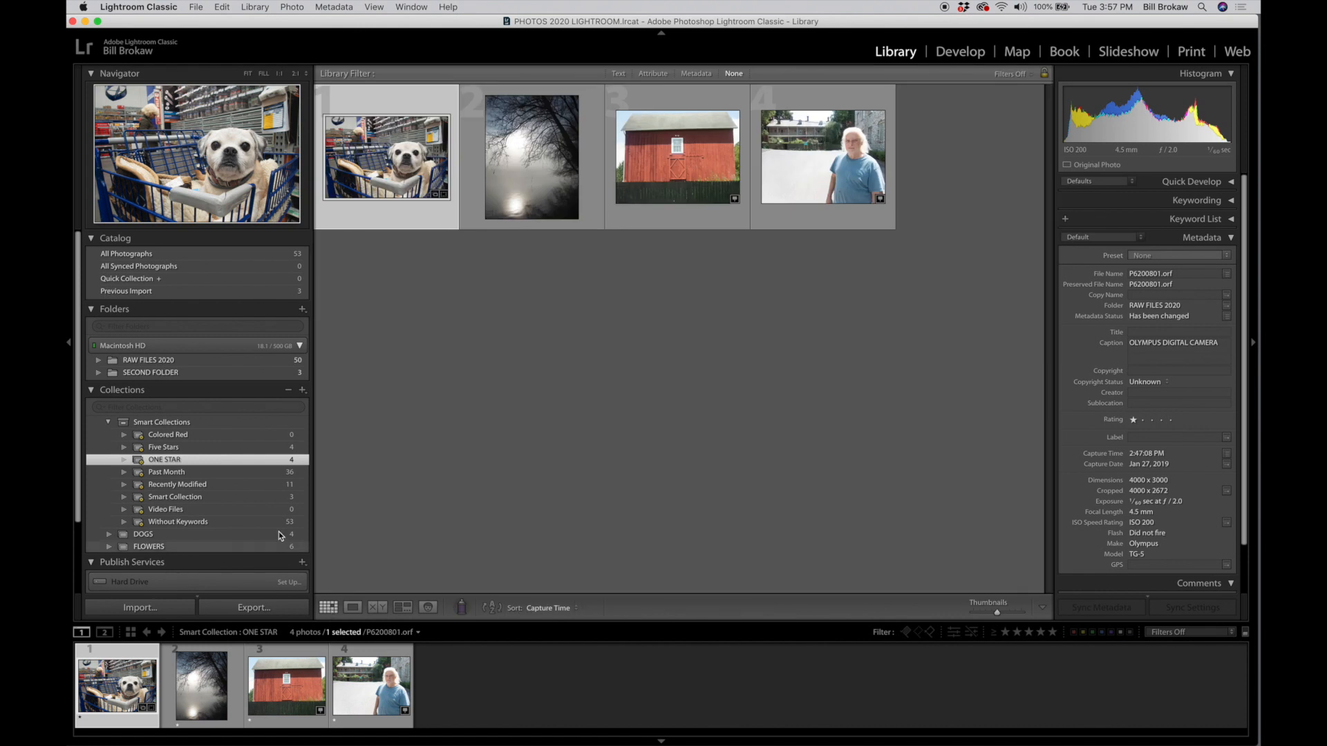
Among all photographs, assign the red colour label to the second photo, the white dog indoors, and select the third photo
{"action": "left_click", "coordinate": [279, 261]}
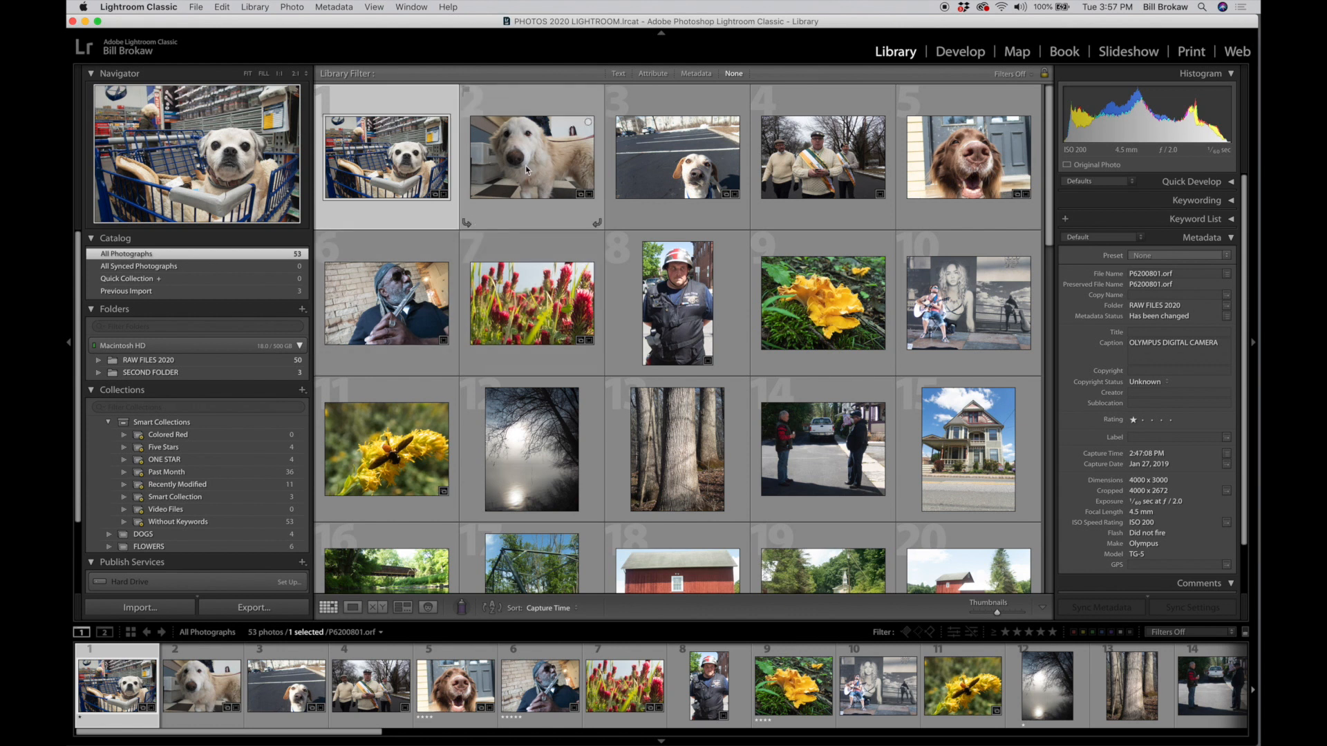
{"action": "left_click", "coordinate": [557, 169]}
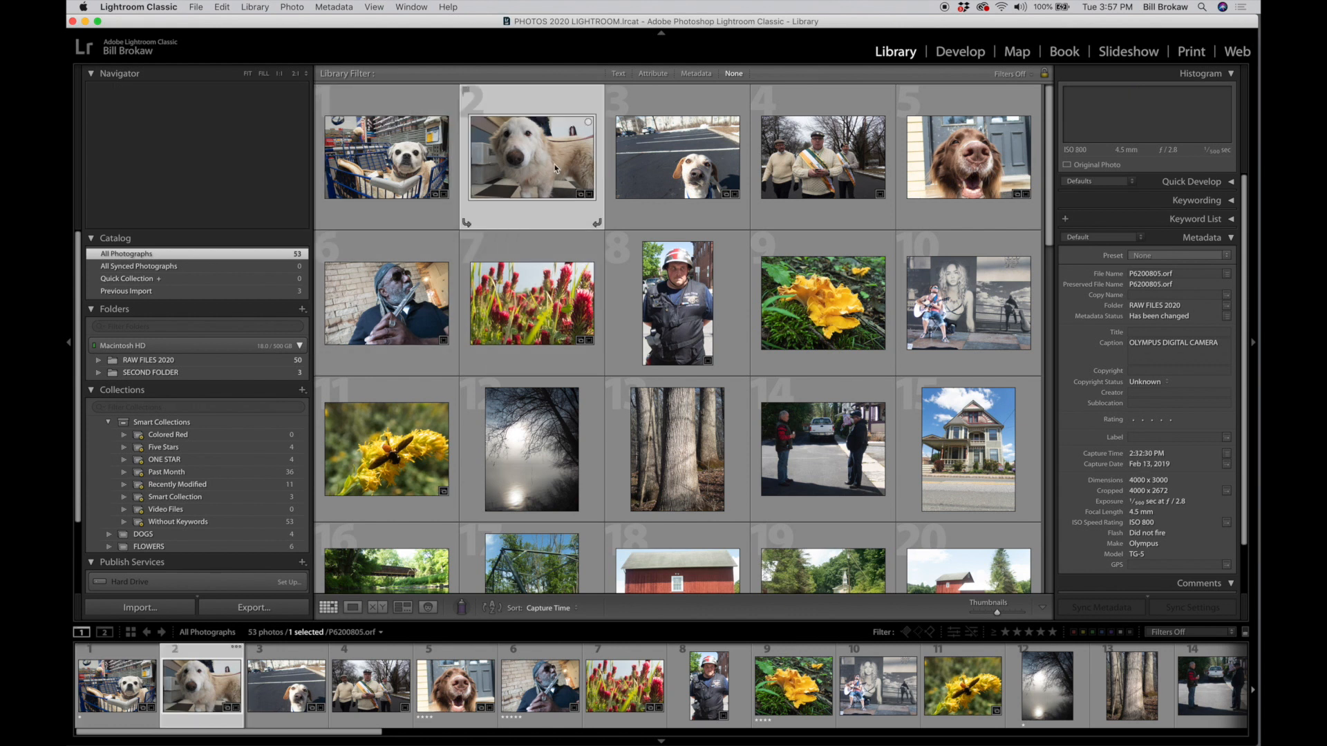
{"action": "key", "text": "6"}
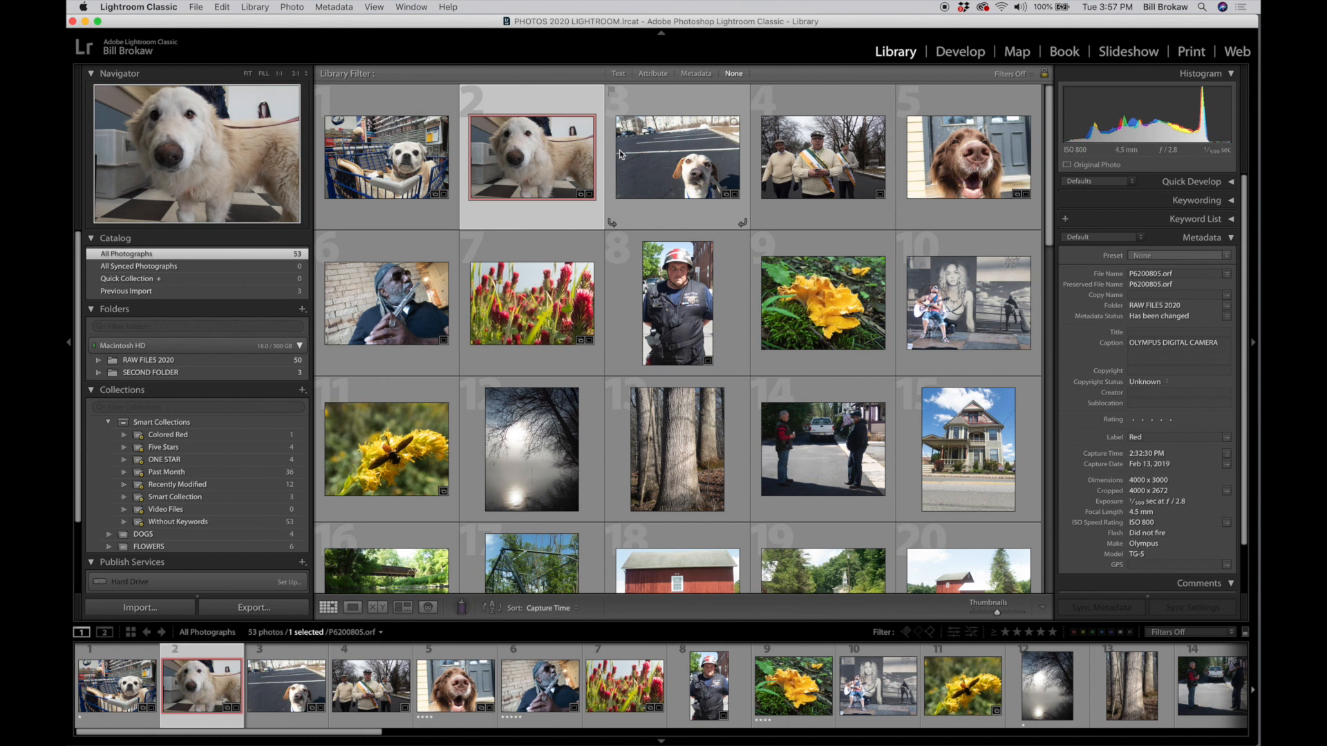
{"action": "left_click", "coordinate": [667, 161]}
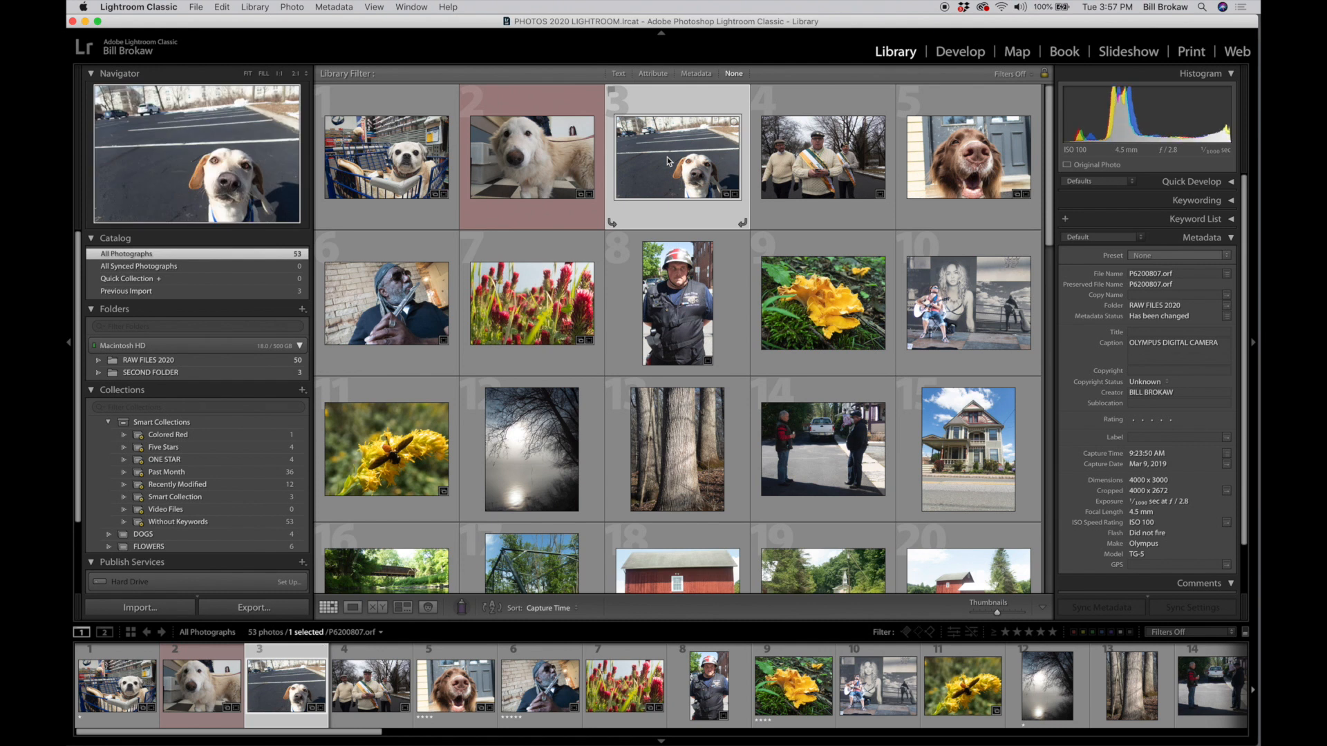
Assign the yellow label to the third photo, green to the fourth and blue to the fifth, and select the sixth photo
{"action": "key", "text": "8"}
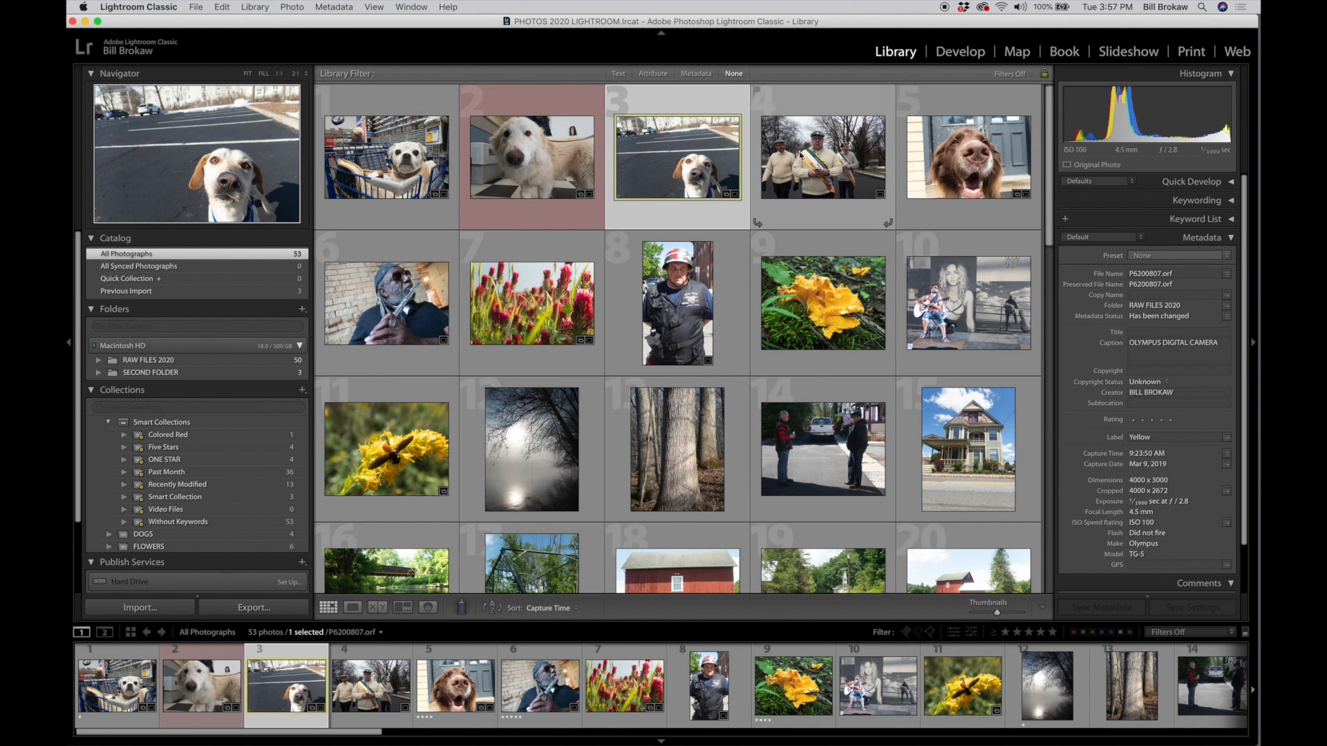
{"action": "left_click", "coordinate": [800, 155]}
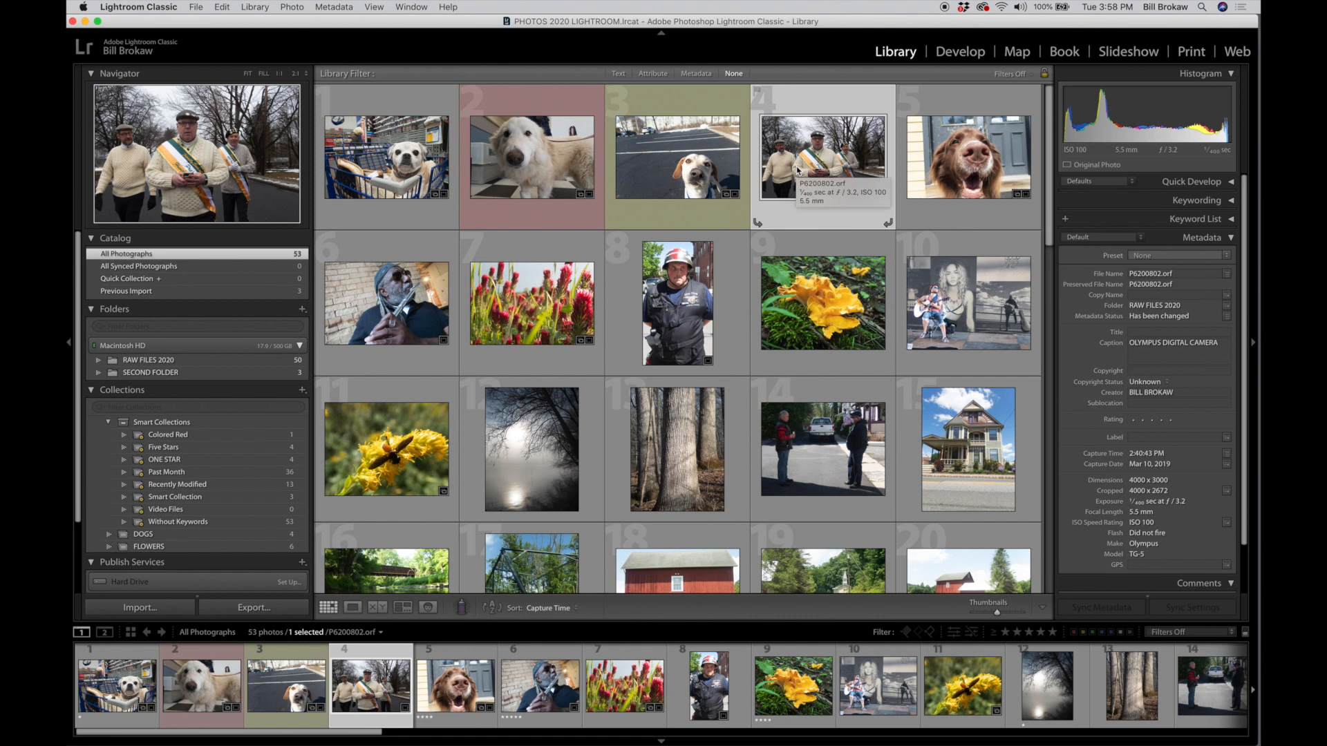
{"action": "key", "text": "9"}
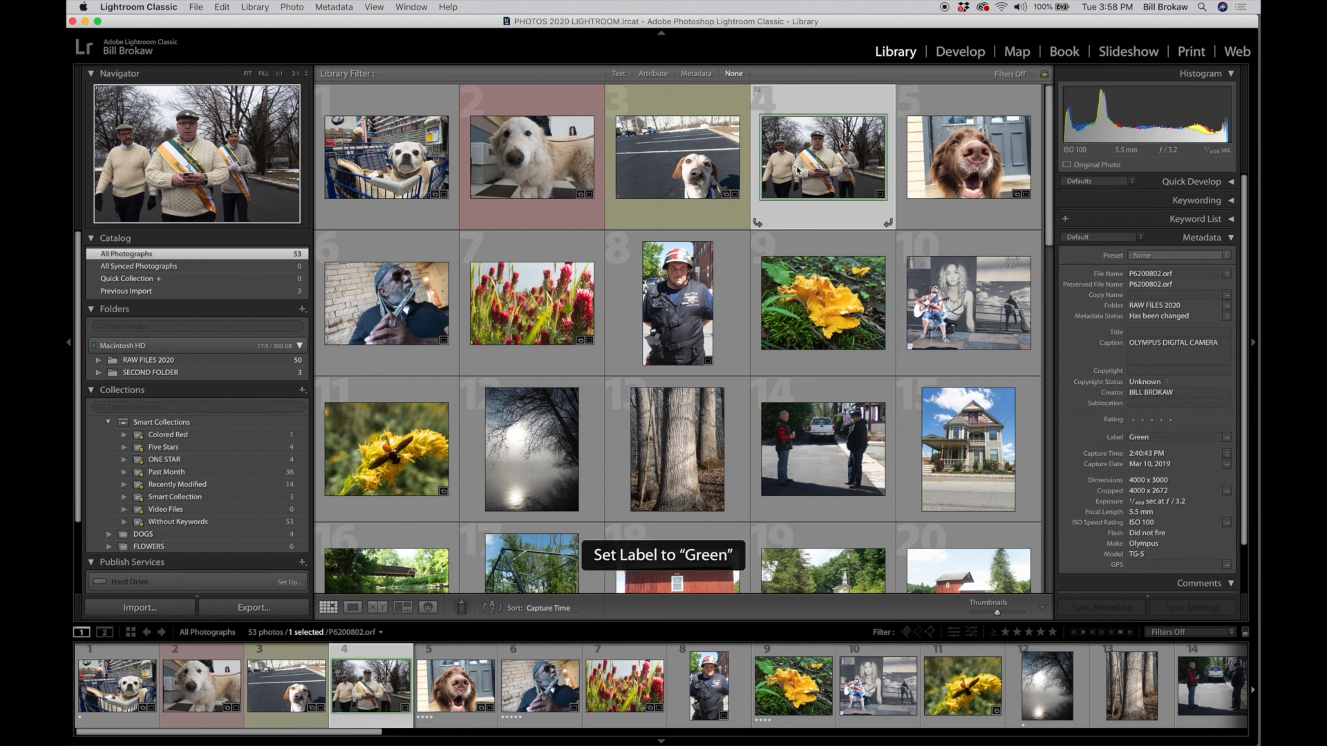
{"action": "left_click", "coordinate": [918, 163]}
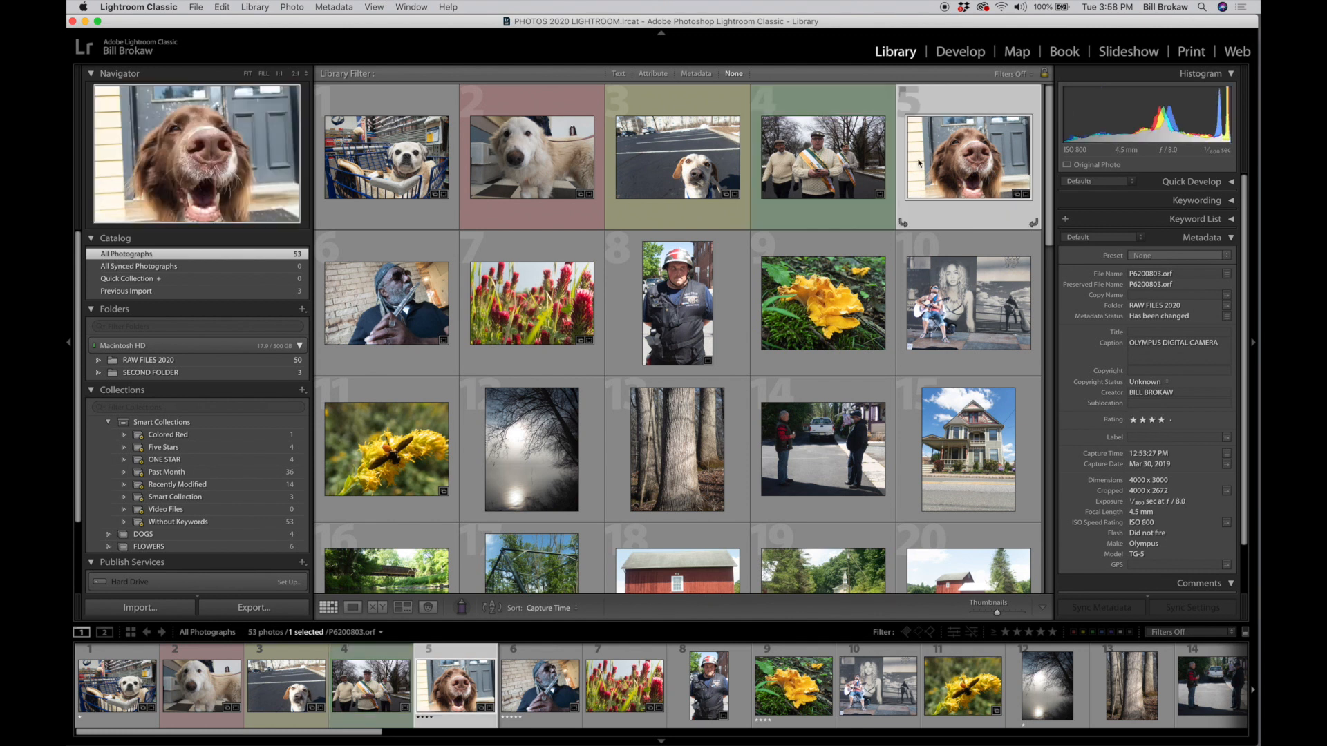
{"action": "key", "text": "9"}
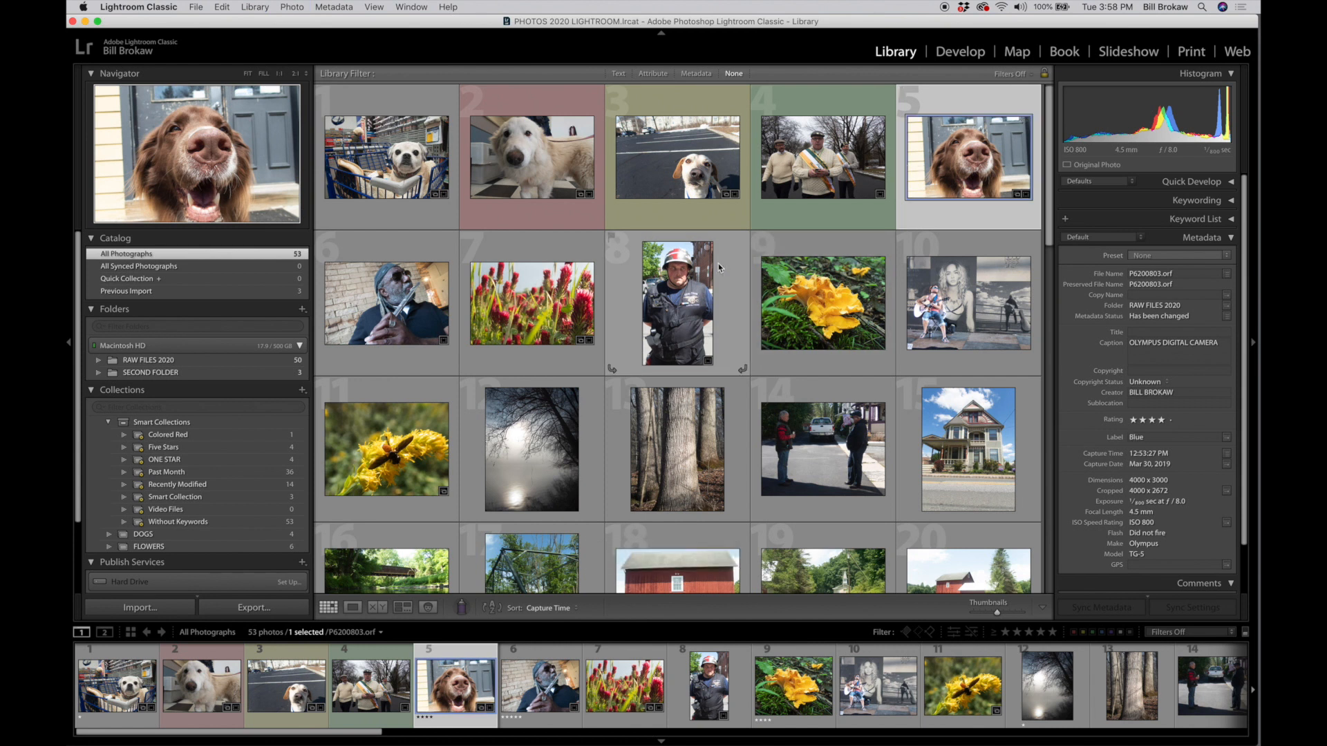
{"action": "left_click", "coordinate": [429, 293]}
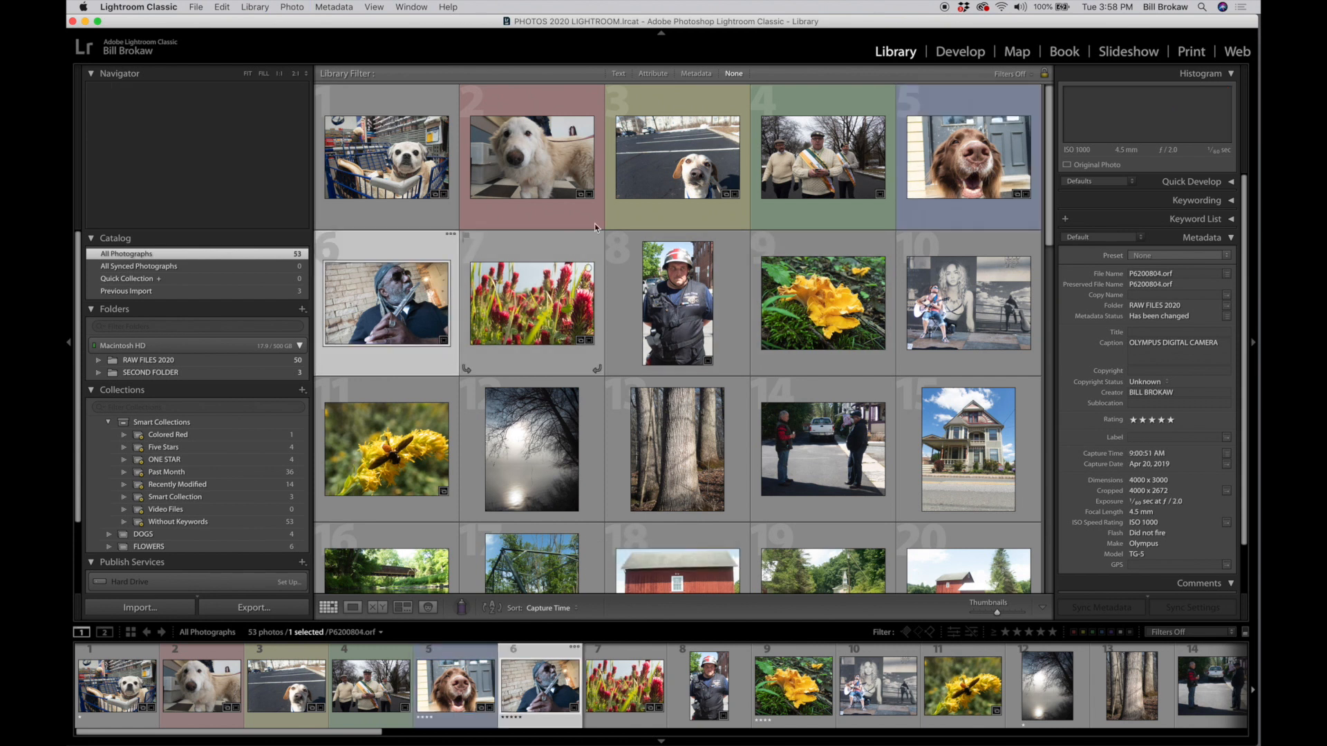
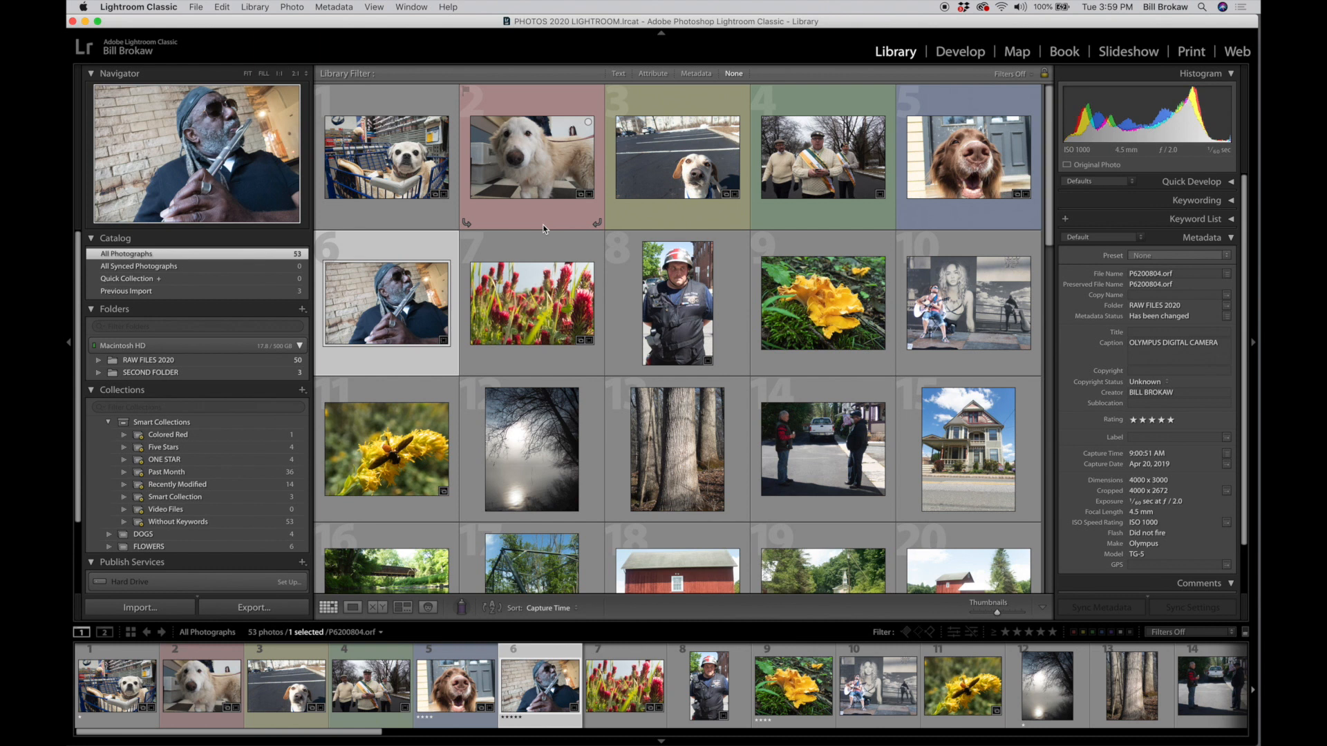
View the DOGS and FLOWERS collections, compare them with the Colored Red smart collection, and return to DOGS
{"action": "left_click", "coordinate": [108, 424]}
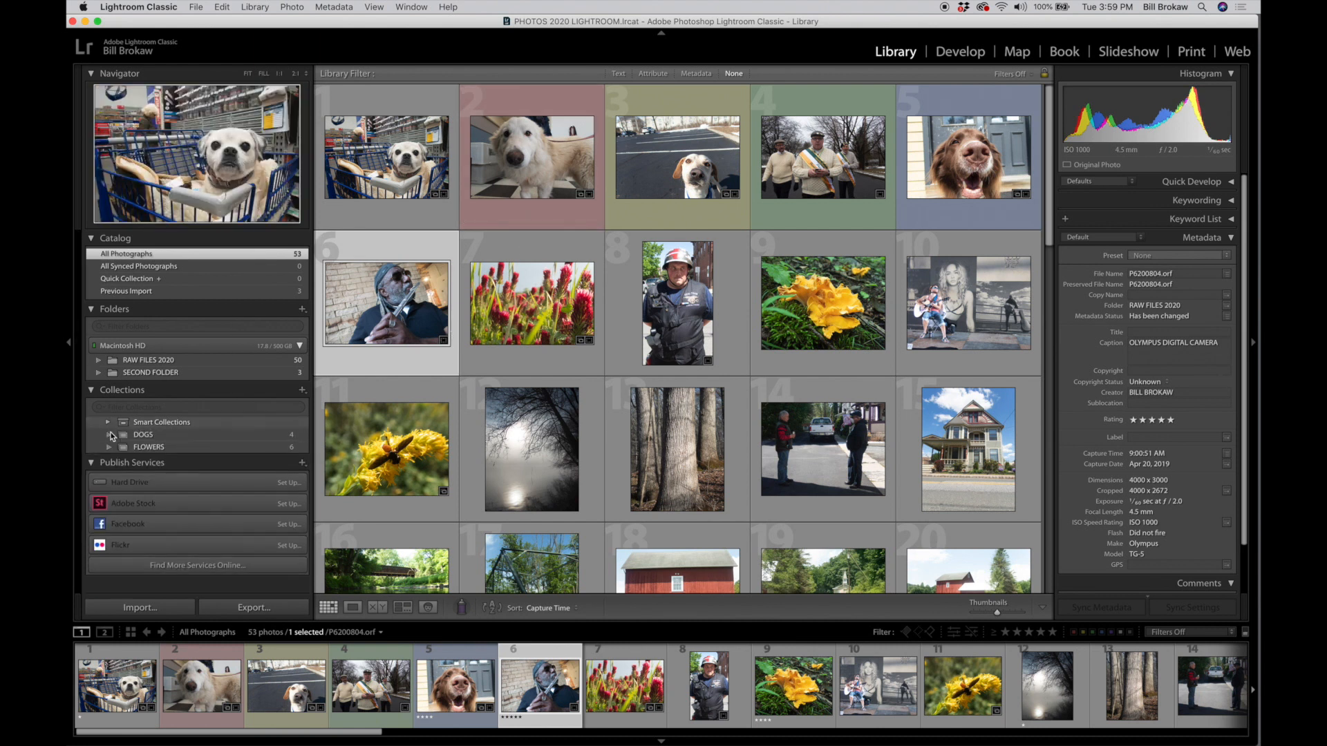
{"action": "left_click", "coordinate": [161, 437]}
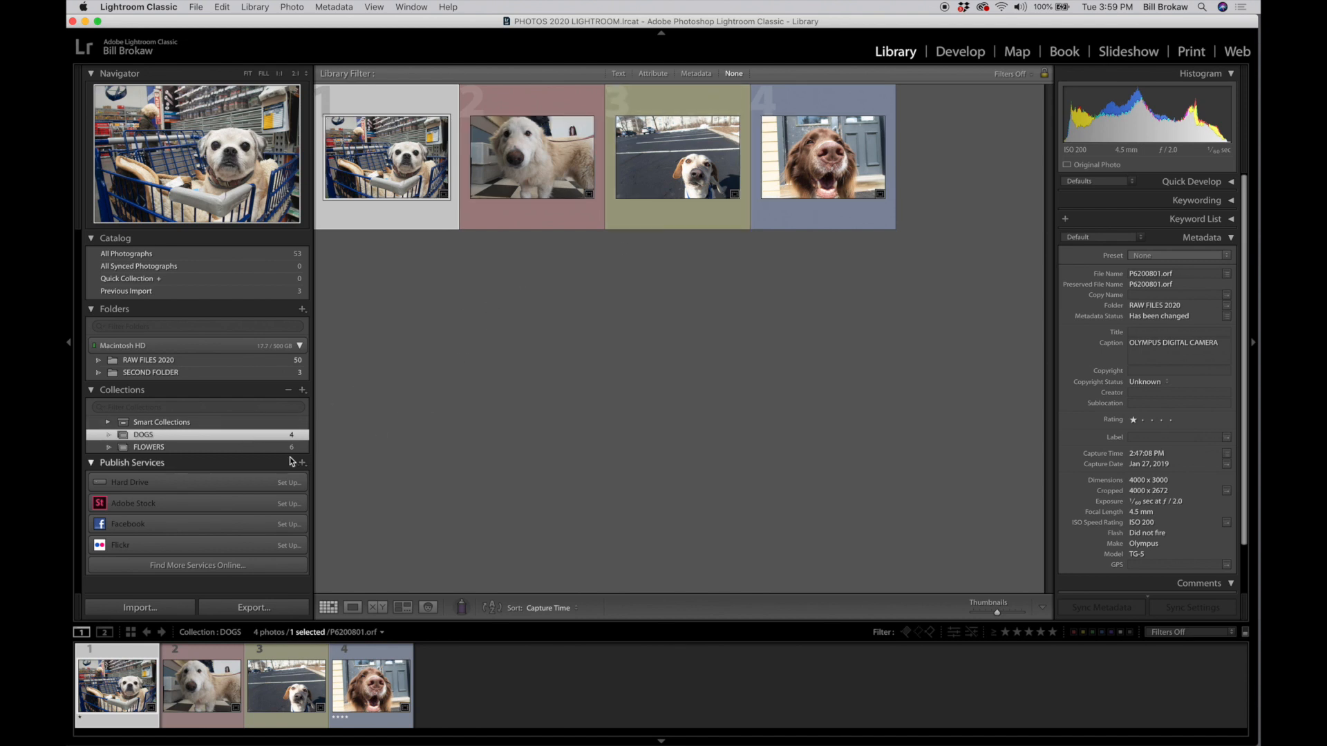
{"action": "left_click", "coordinate": [232, 450]}
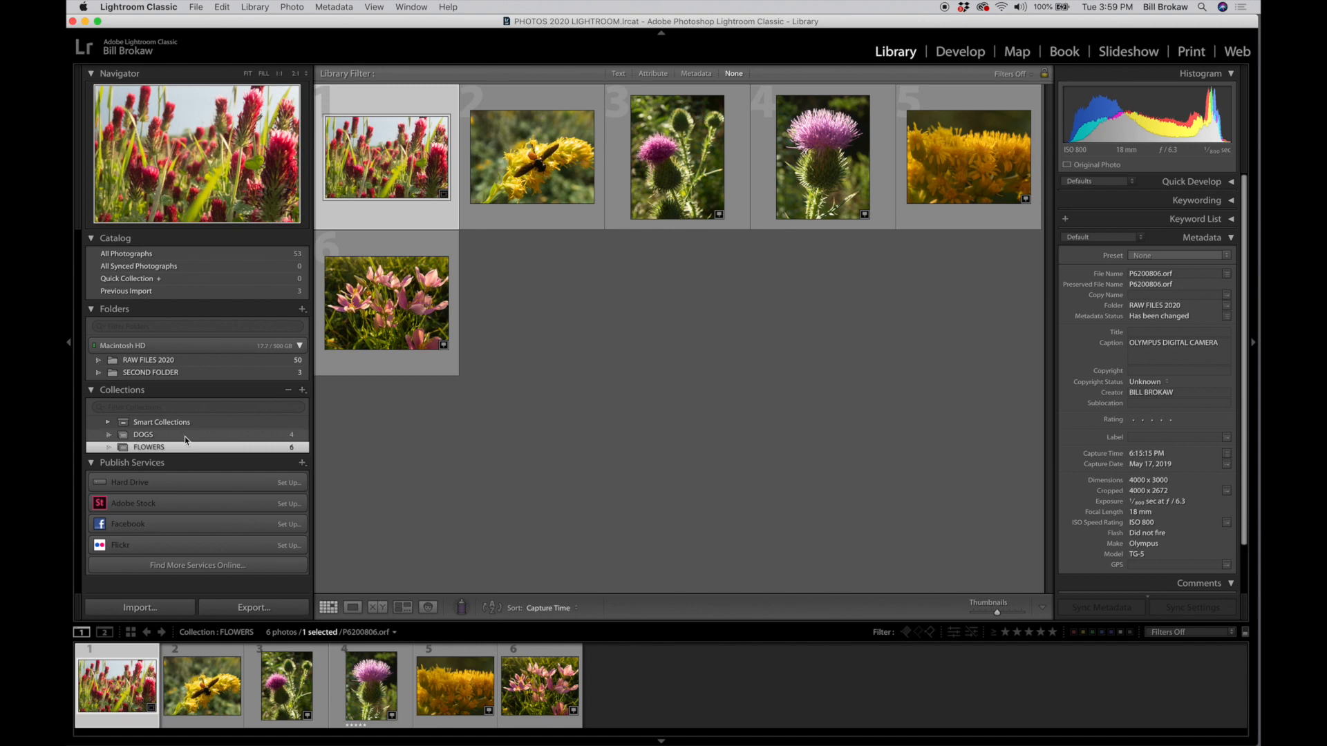
{"action": "left_click", "coordinate": [107, 425]}
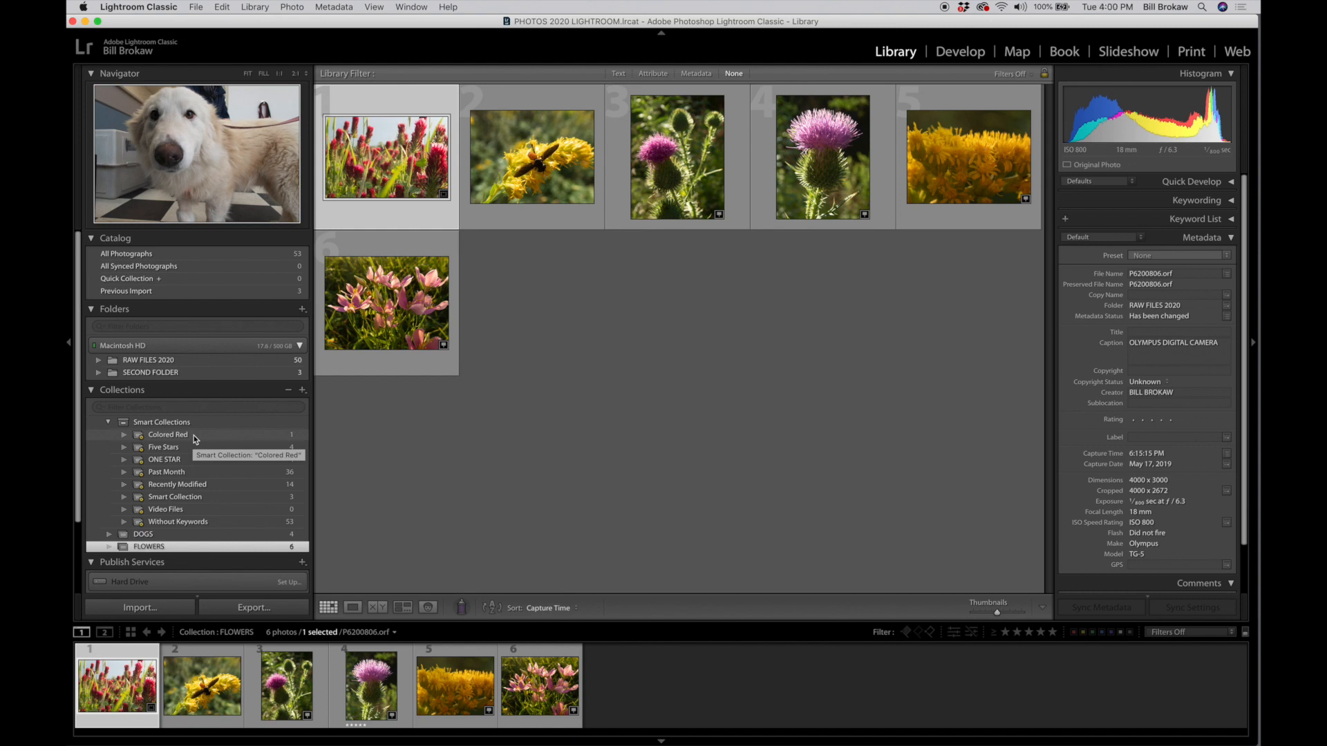
{"action": "left_click", "coordinate": [168, 434]}
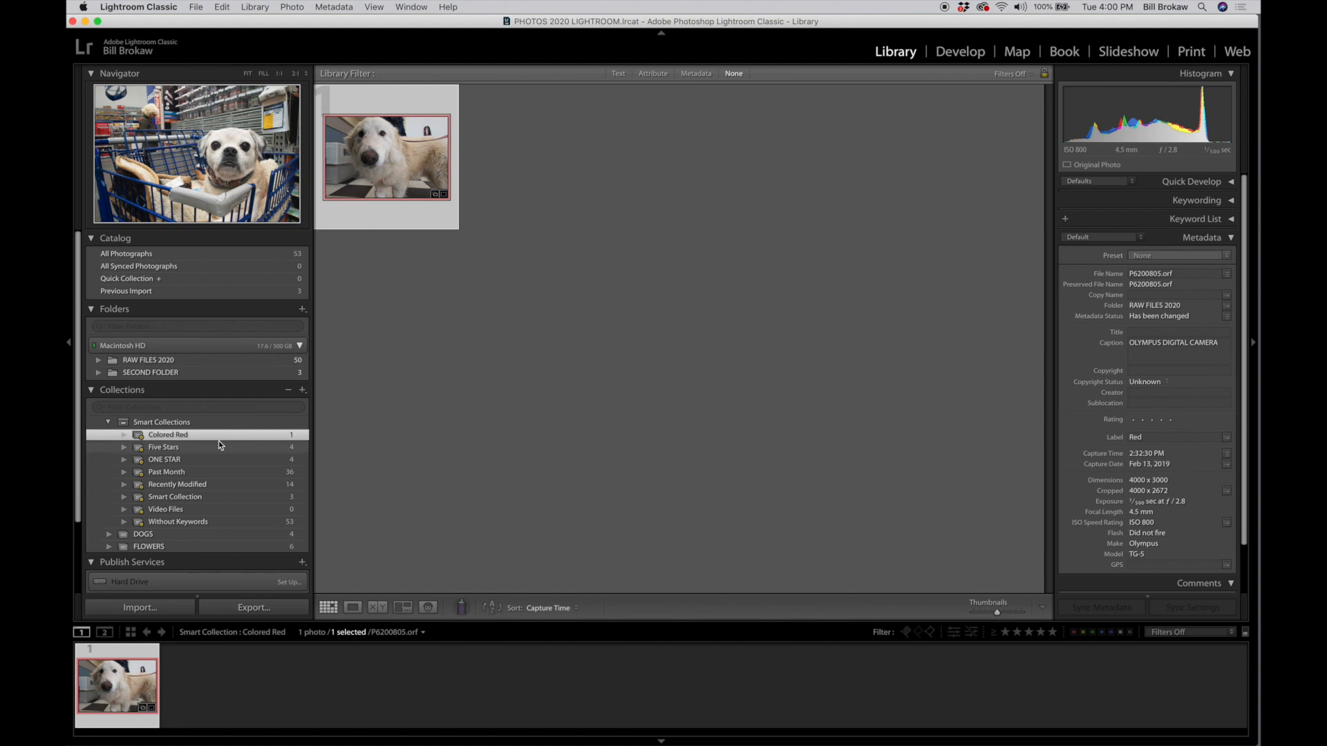
{"action": "left_click", "coordinate": [206, 535]}
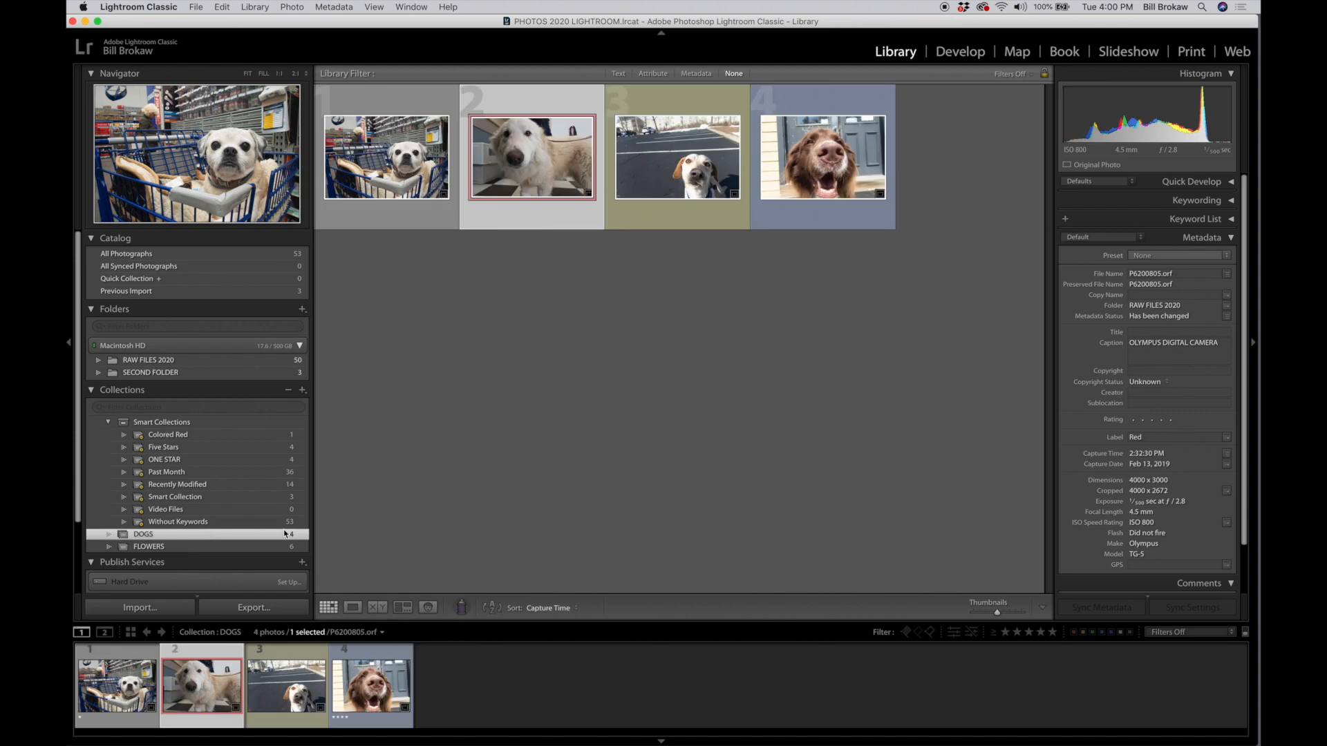
Show all photographs, look through the grid down to the last photo and back, and collapse the Smart Collections set
{"action": "left_click", "coordinate": [267, 254]}
{"action": "scroll", "coordinate": [596, 292], "scroll_direction": "down", "scroll_amount": 5}
{"action": "scroll", "coordinate": [595, 292], "scroll_direction": "down", "scroll_amount": 10}
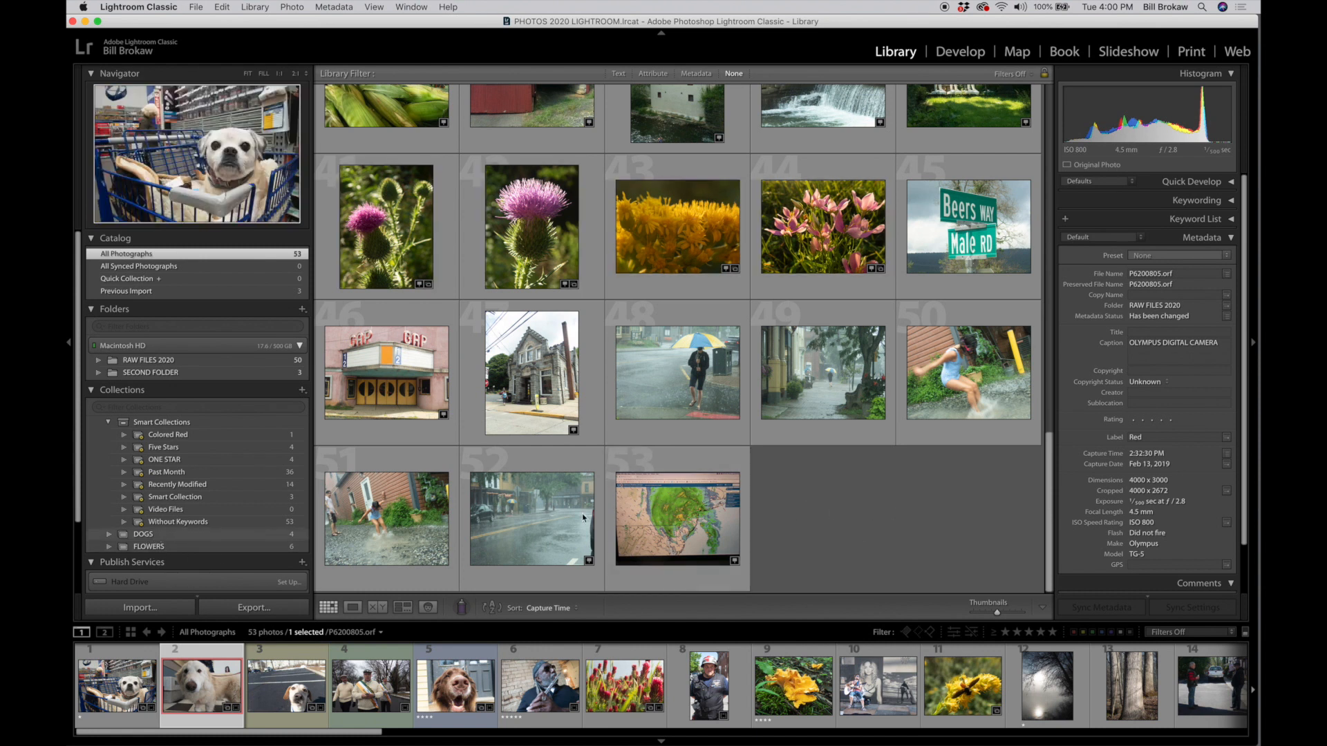
{"action": "scroll", "coordinate": [783, 468], "scroll_direction": "up", "scroll_amount": 15}
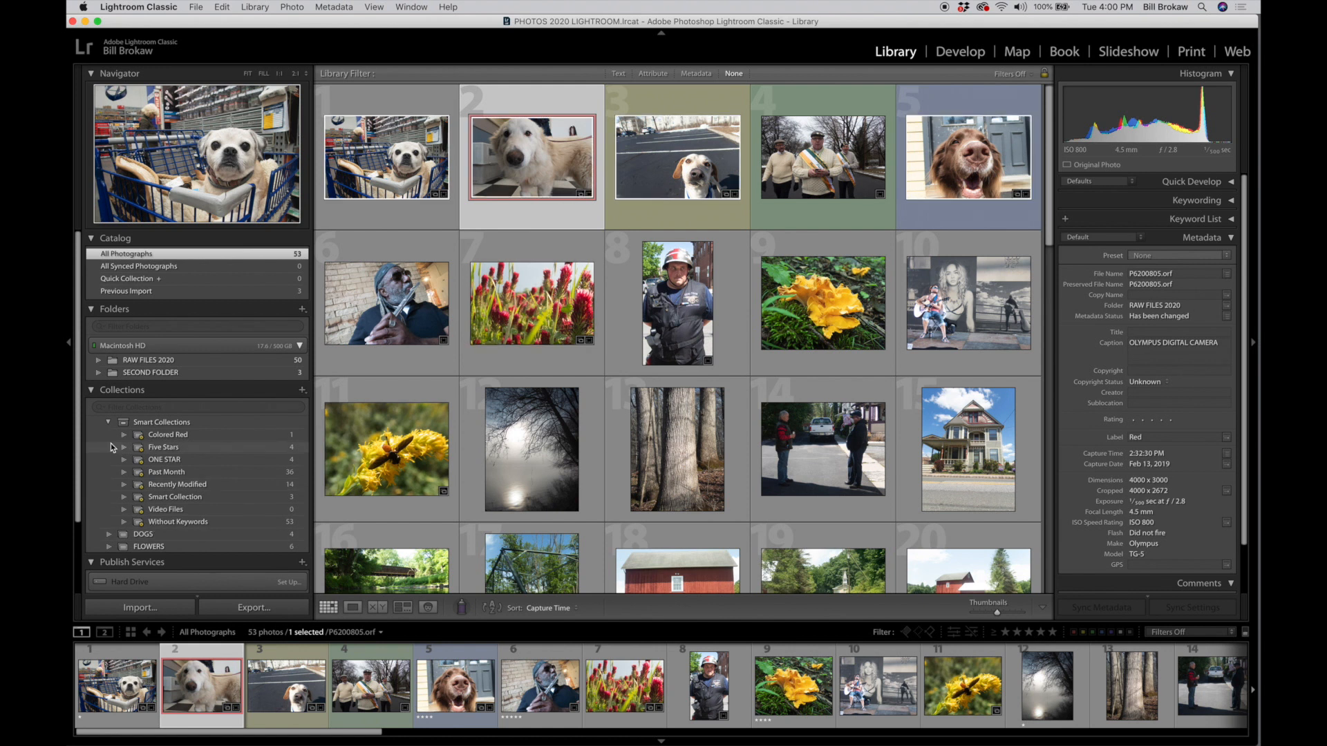
{"action": "left_click", "coordinate": [110, 420]}
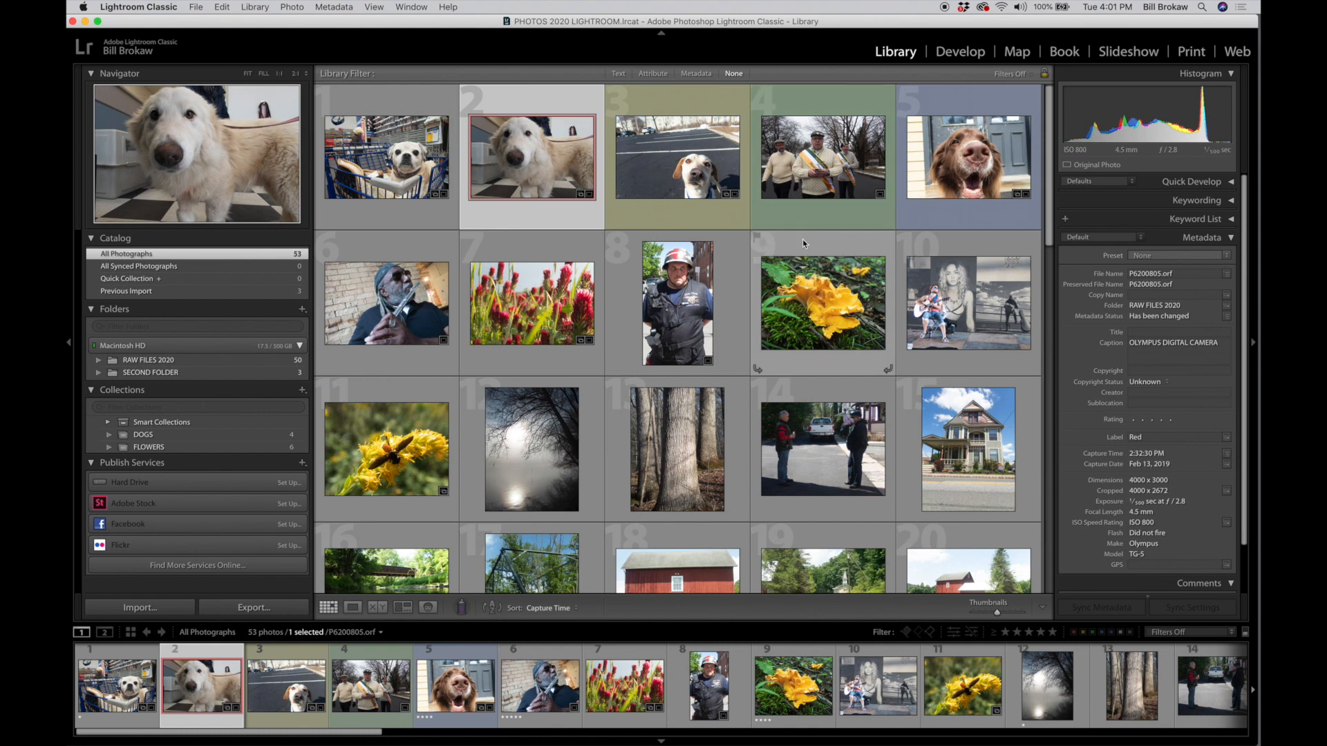
Assign the green label to photos 8, 10 and 14, and check the list of smart collections
{"action": "left_click", "coordinate": [690, 296]}
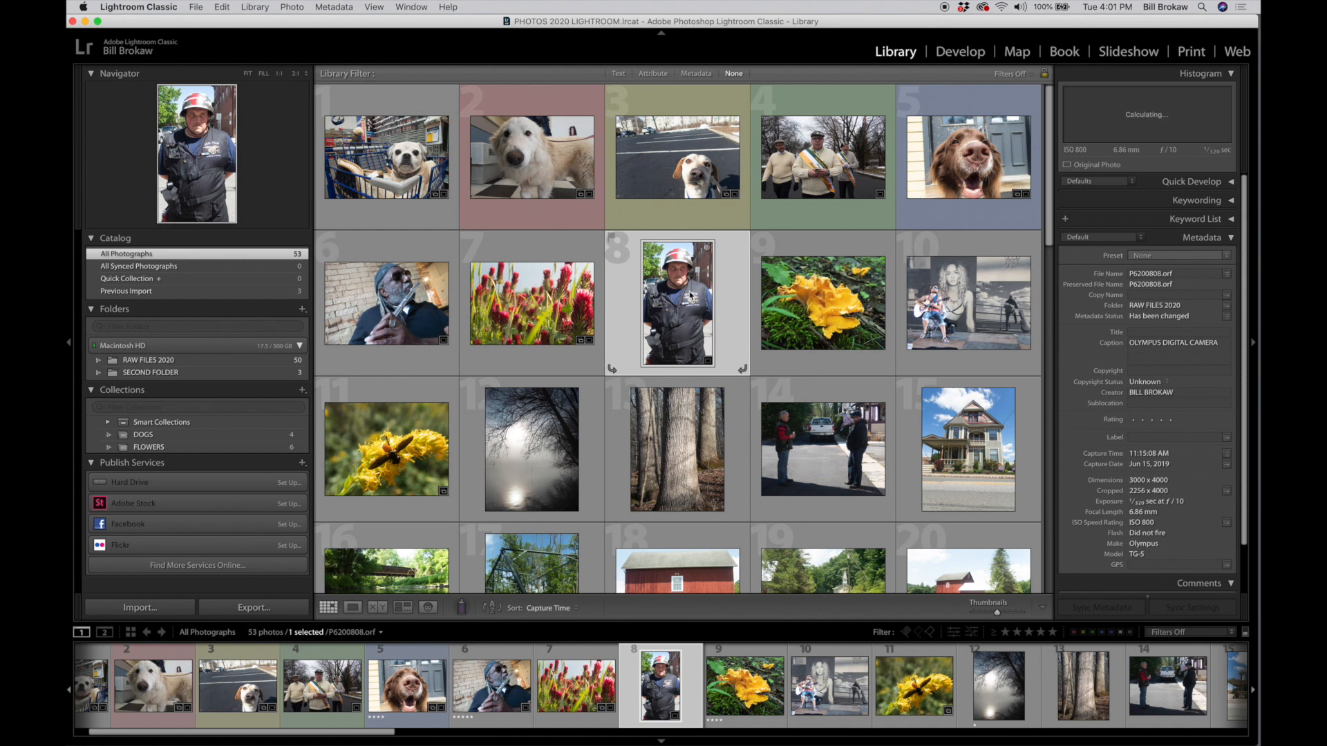
{"action": "key", "text": "8"}
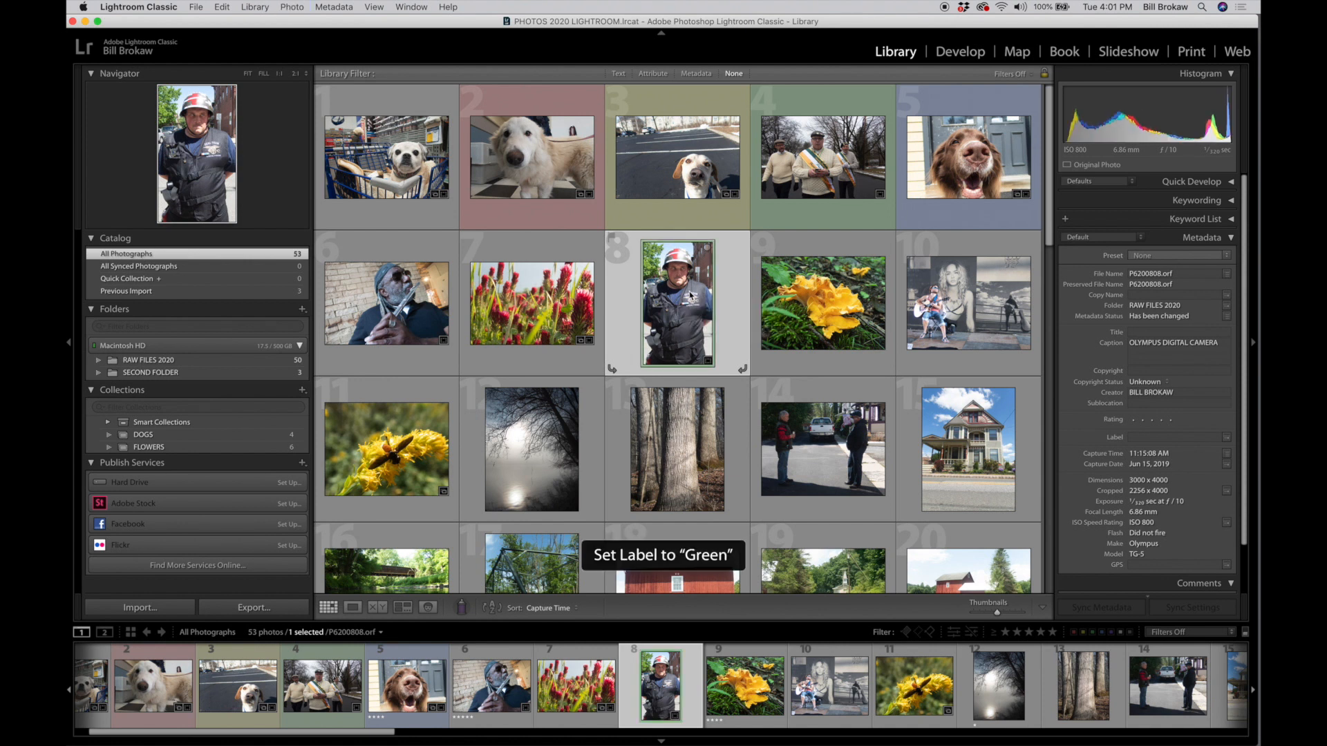
{"action": "left_click", "coordinate": [928, 311]}
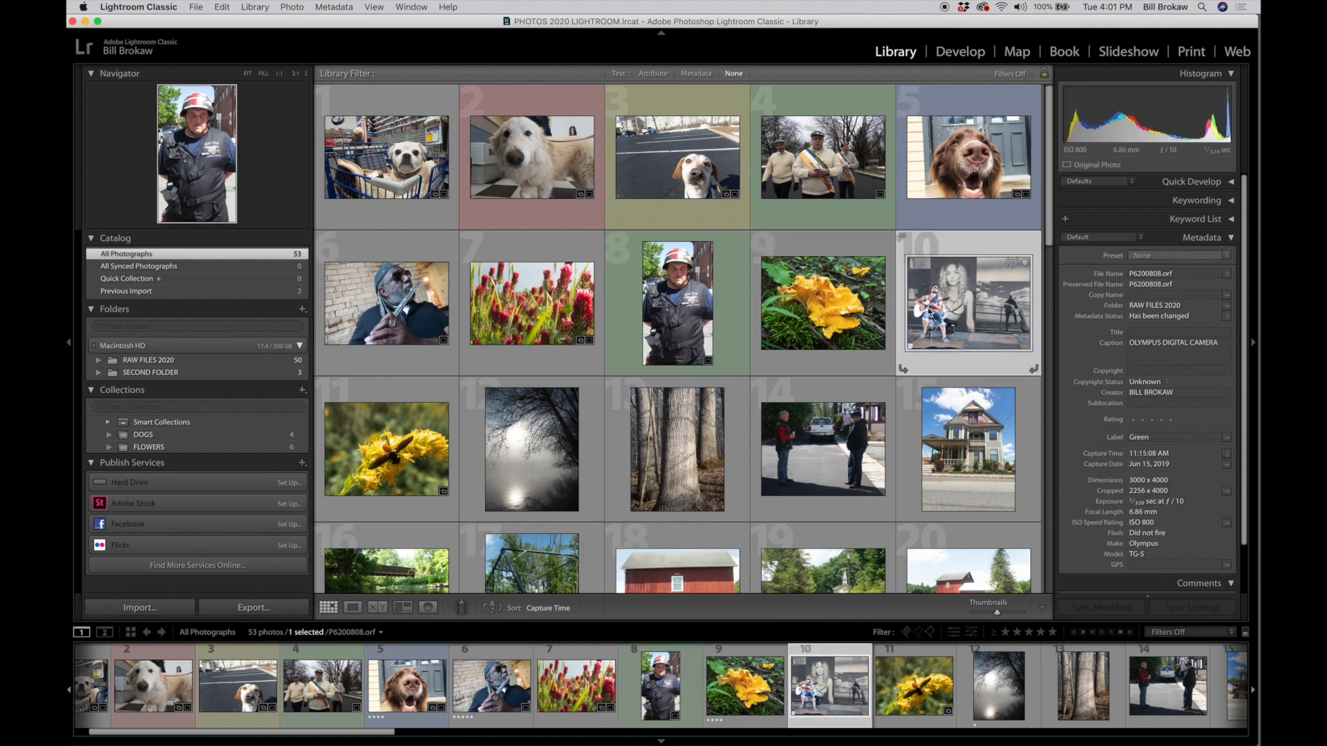
{"action": "key", "text": "8"}
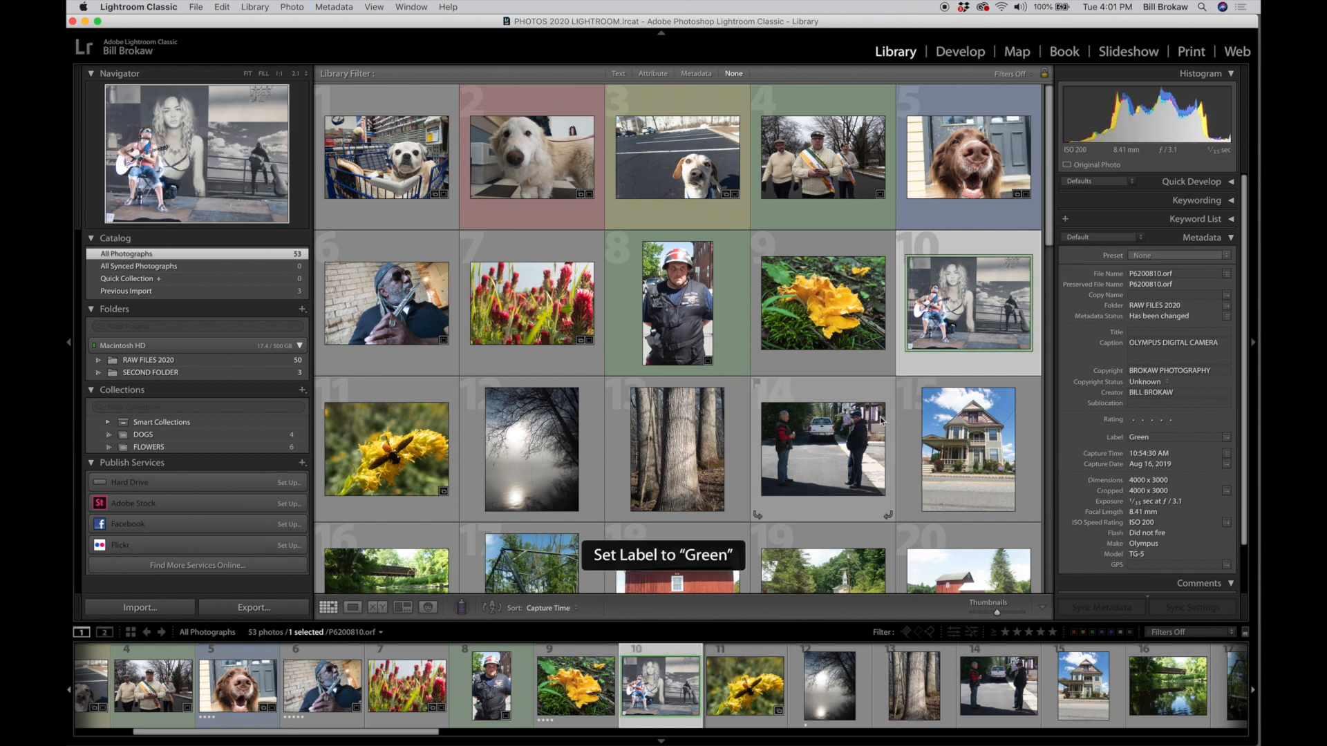
{"action": "scroll", "coordinate": [808, 414], "scroll_direction": "down", "scroll_amount": 1}
{"action": "left_click", "coordinate": [806, 412]}
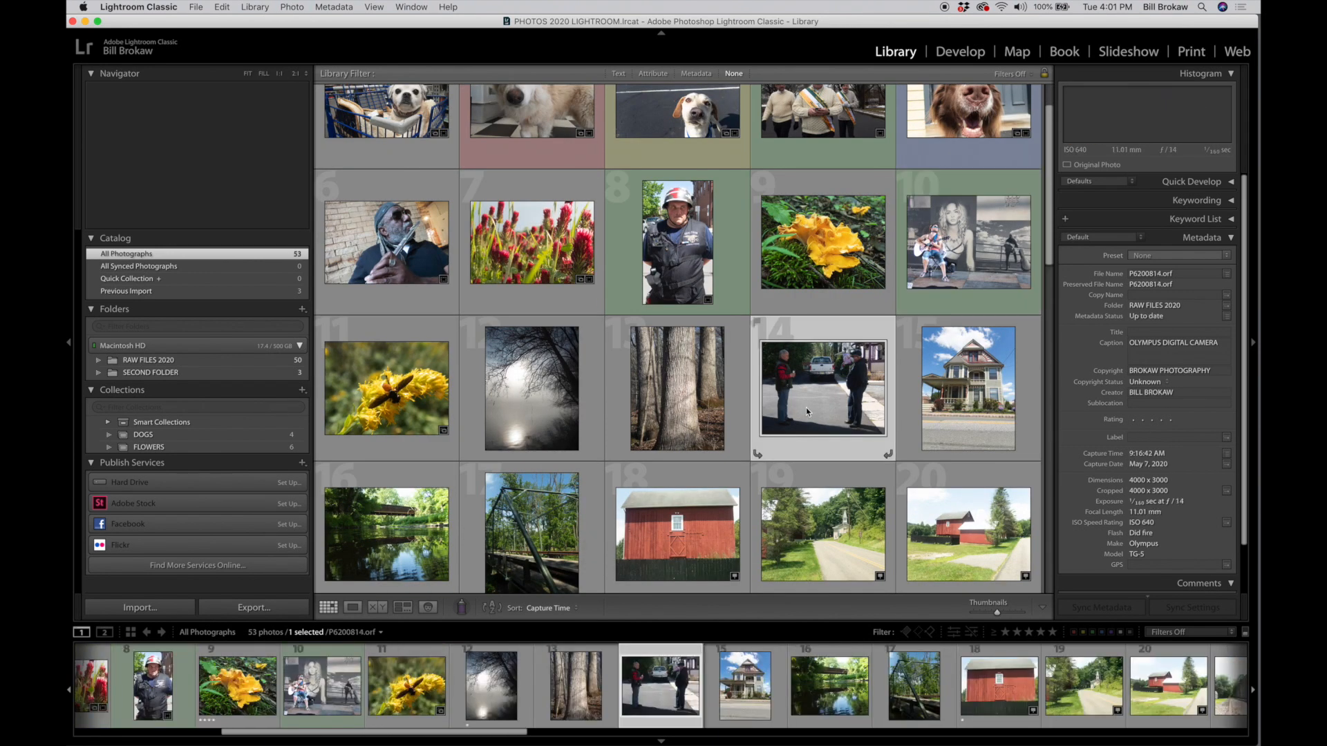
{"action": "key", "text": "8"}
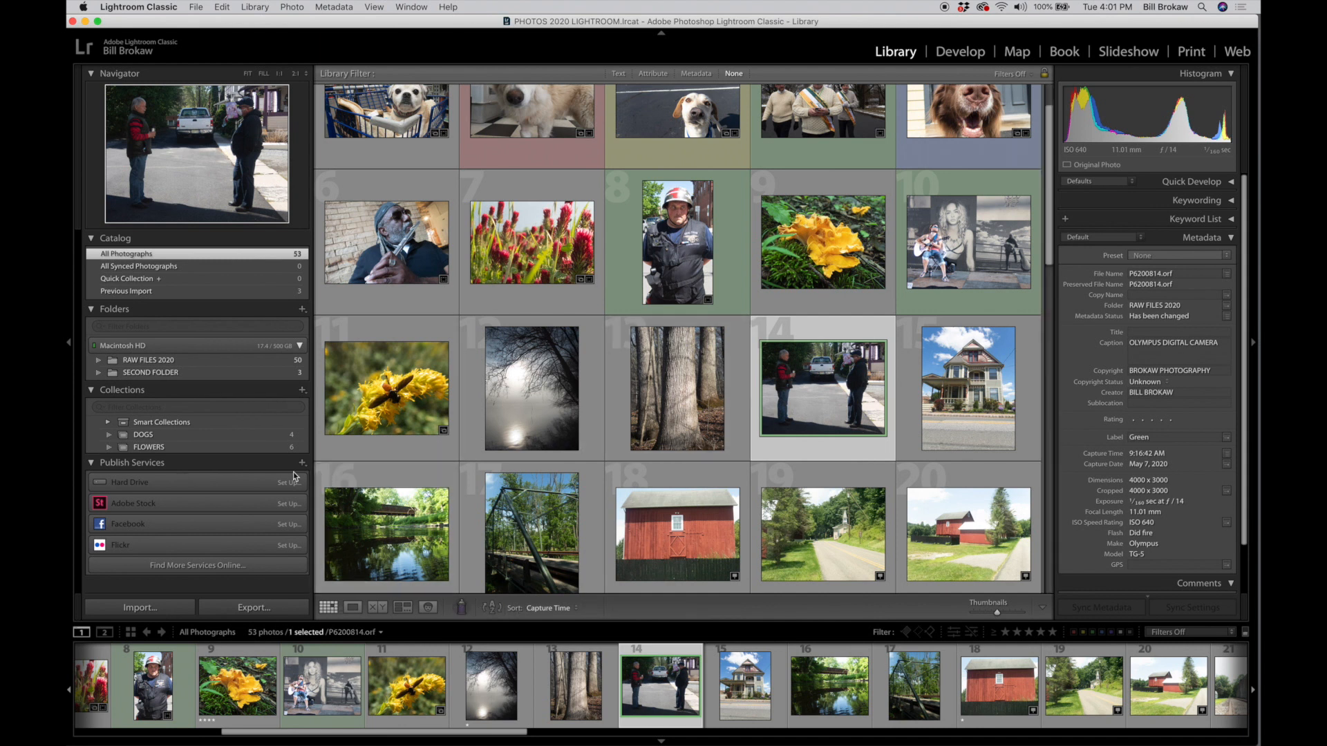
{"action": "left_click", "coordinate": [107, 423]}
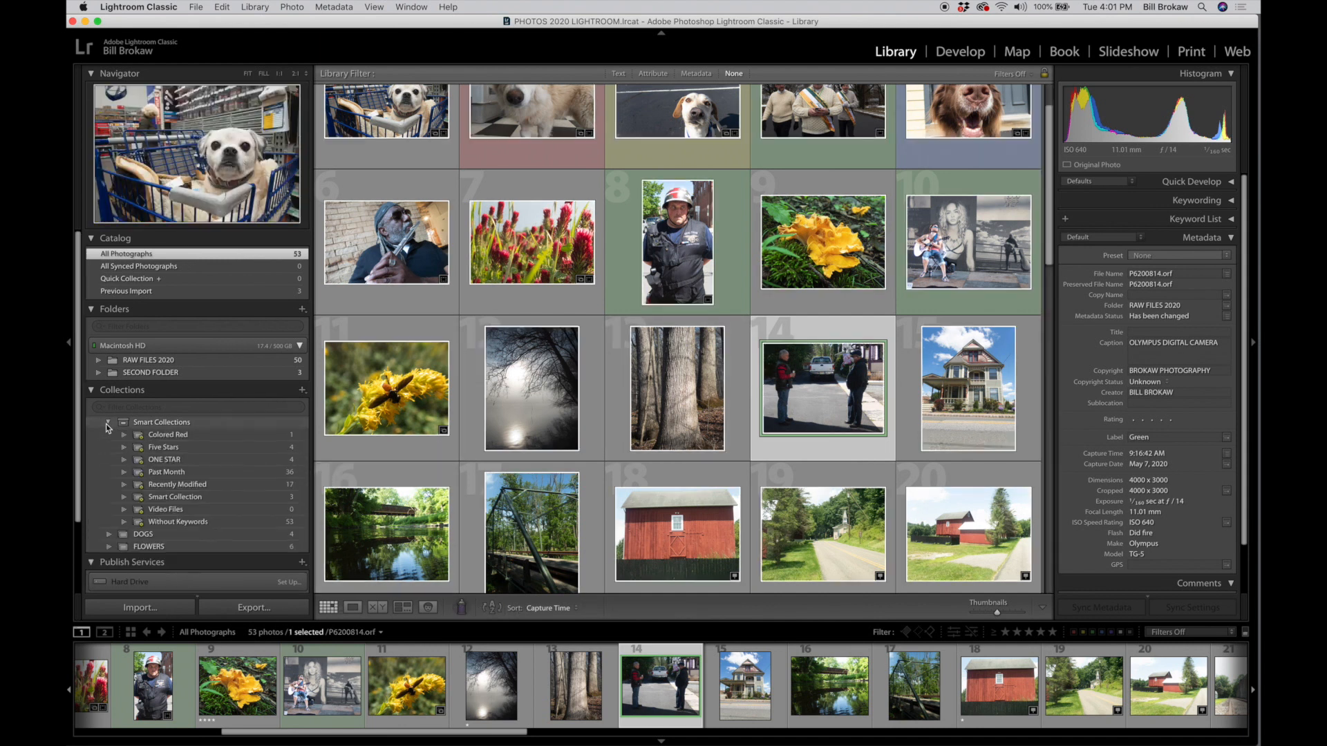
{"action": "left_click", "coordinate": [109, 423]}
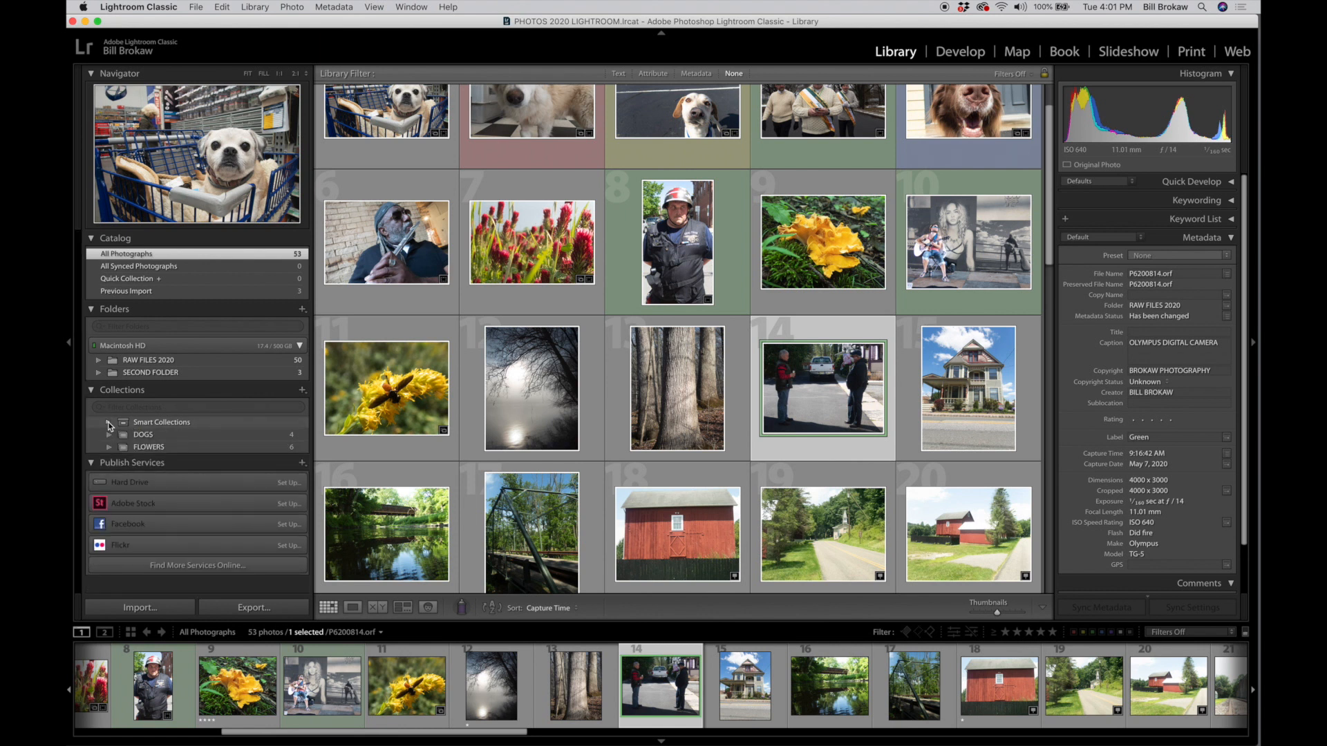
Turn on the attribute filter for all photographs and show only those with the green label
{"action": "scroll", "coordinate": [630, 351], "scroll_direction": "up", "scroll_amount": 2}
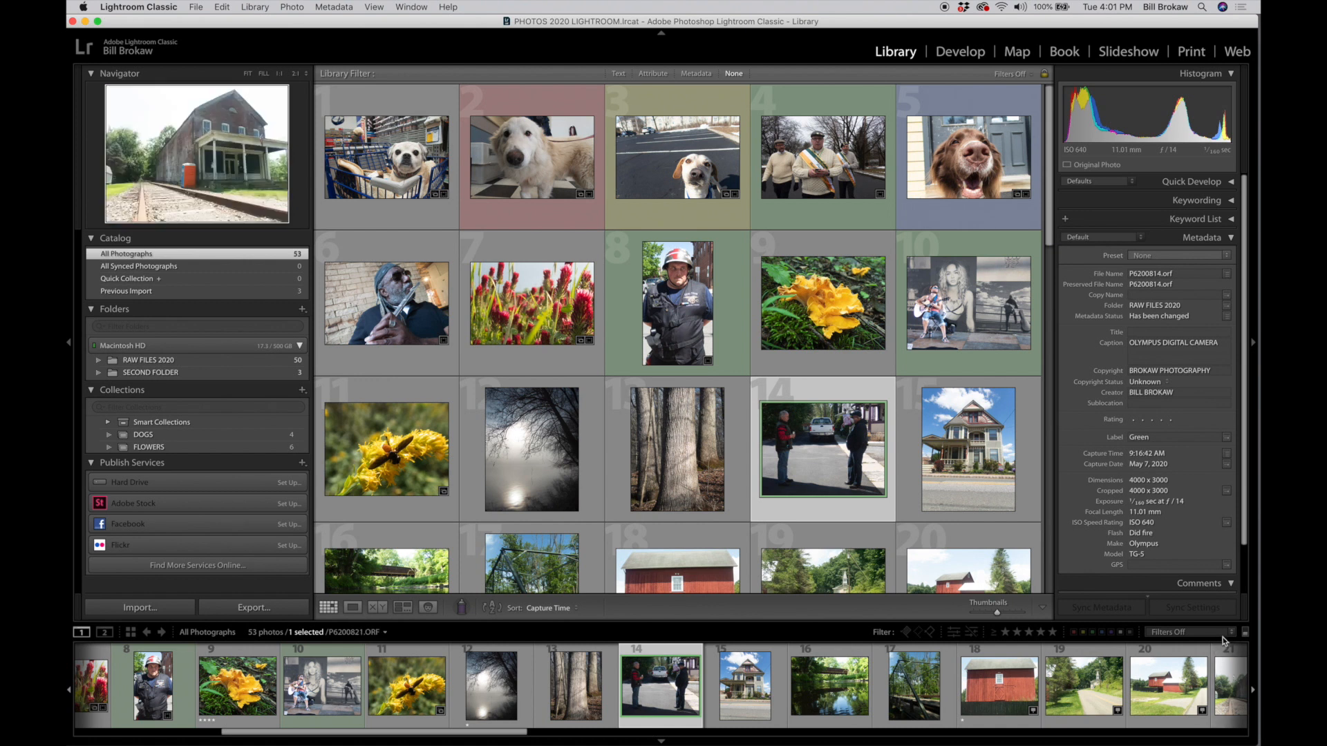
{"action": "left_click", "coordinate": [1244, 634]}
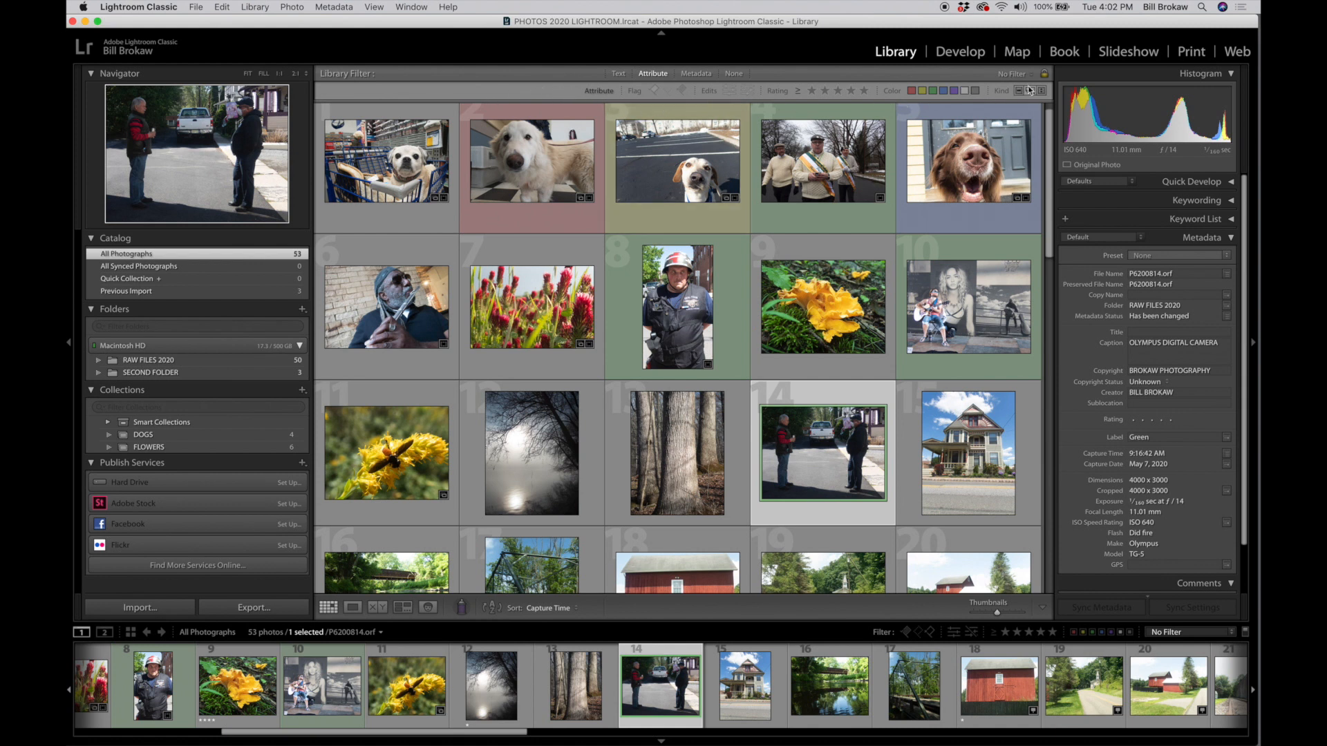
{"action": "left_click", "coordinate": [933, 90]}
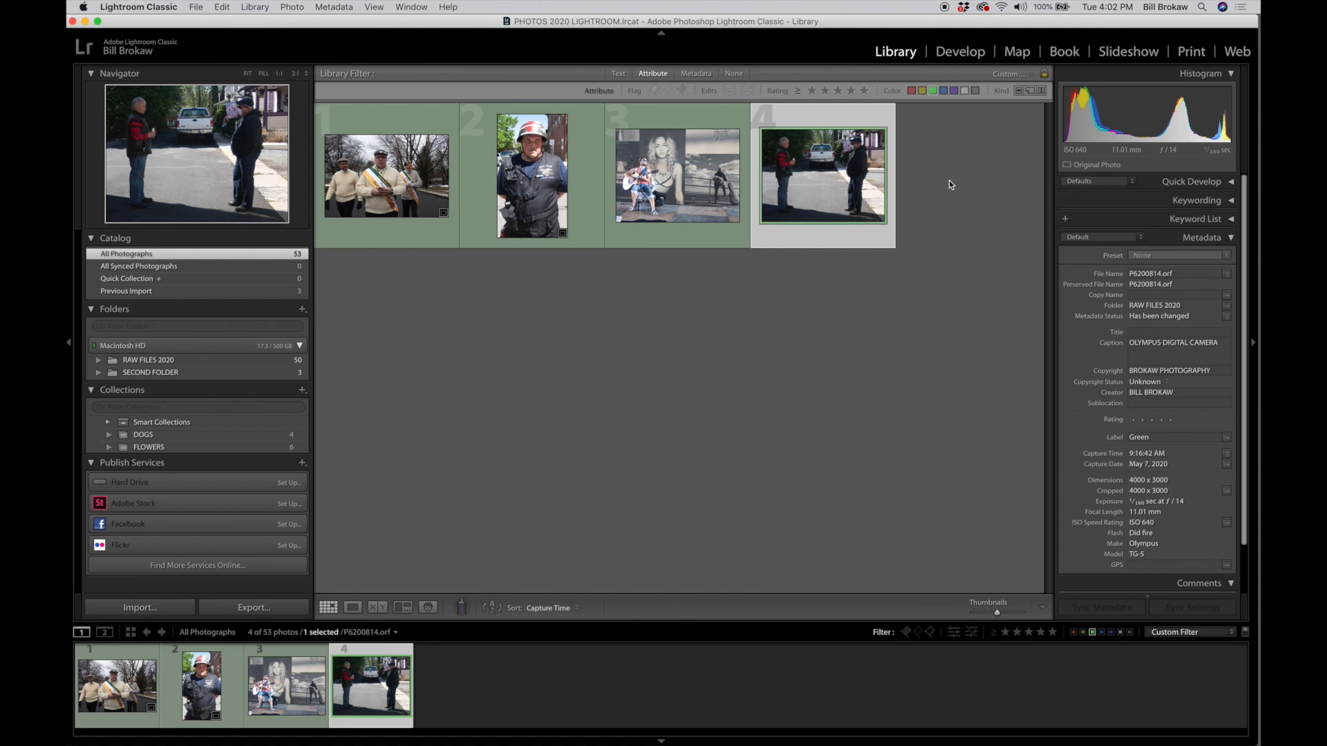
Add a five-star rating condition to the filter, and remove the green label condition
{"action": "left_click", "coordinate": [811, 93]}
{"action": "left_click", "coordinate": [850, 90]}
{"action": "left_click", "coordinate": [865, 93]}
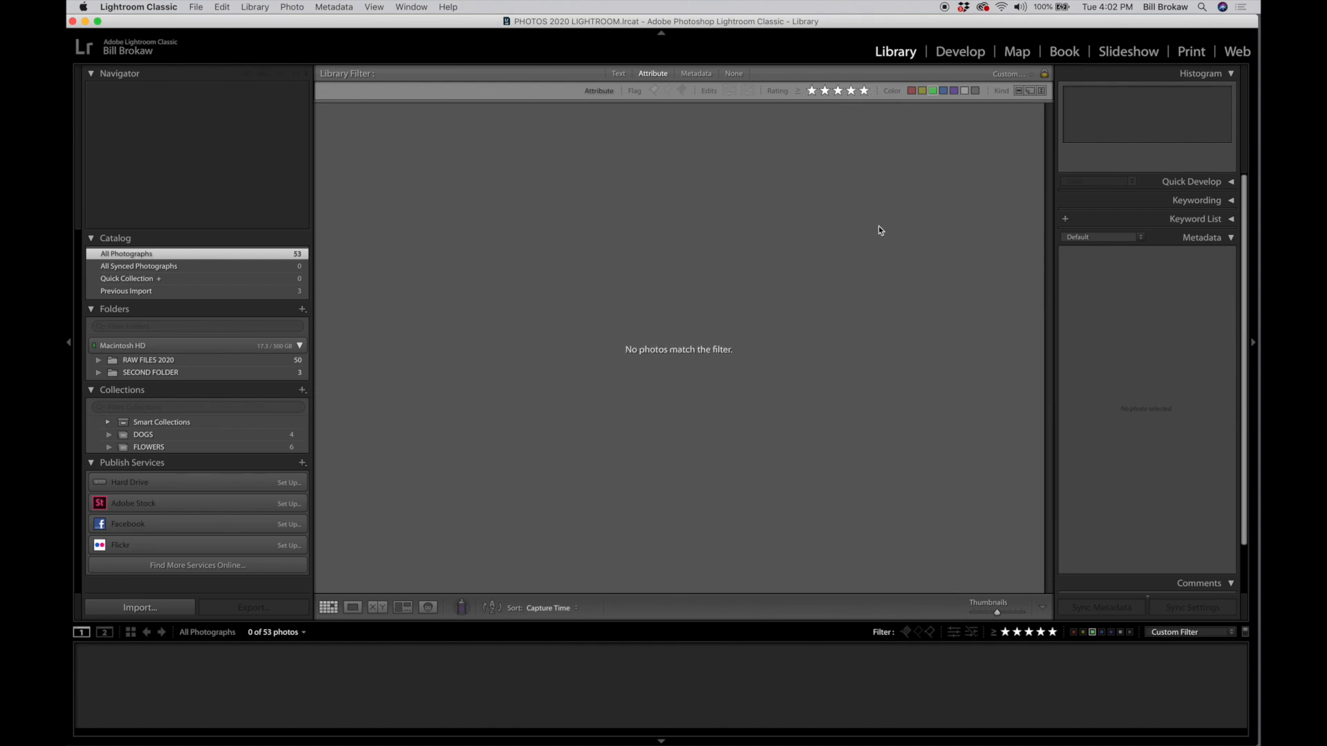
{"action": "left_click", "coordinate": [933, 92]}
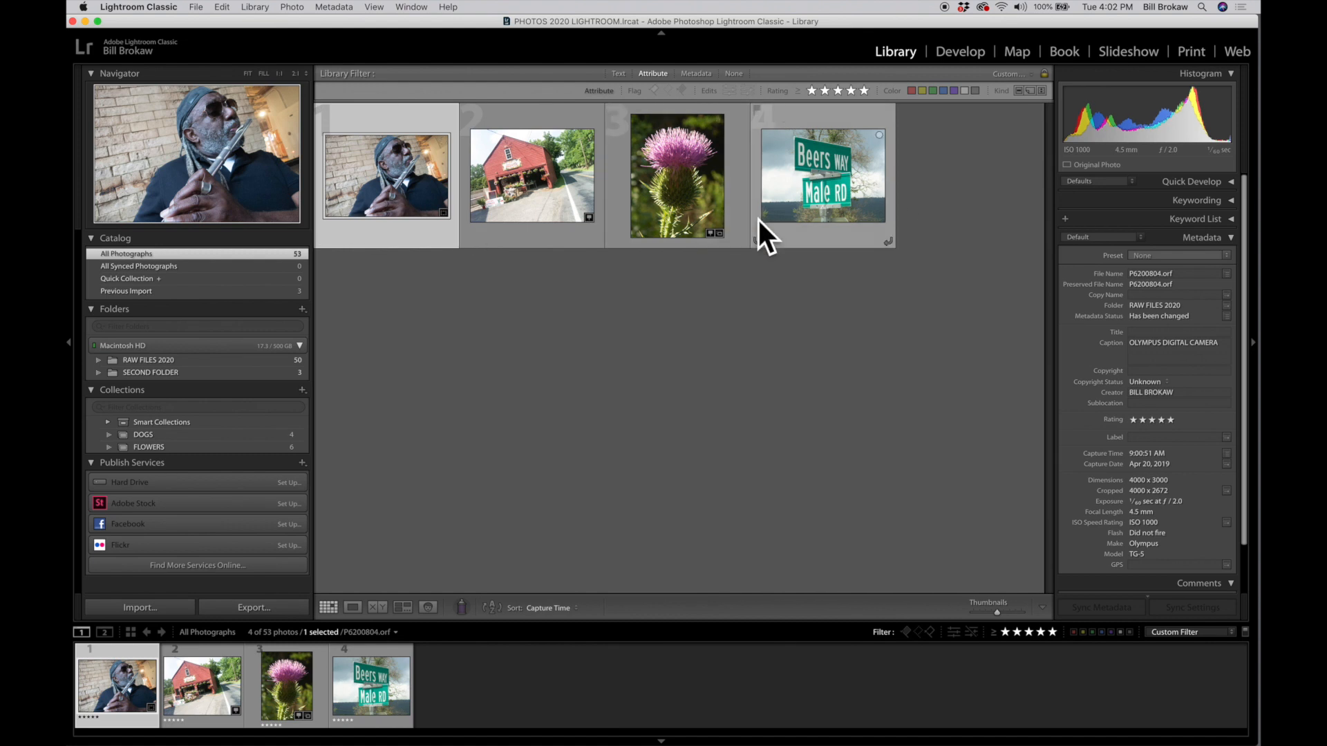
Filter for one star and higher, try adding the blue label condition, and clear both the colour and rating filters
{"action": "left_click", "coordinate": [811, 91]}
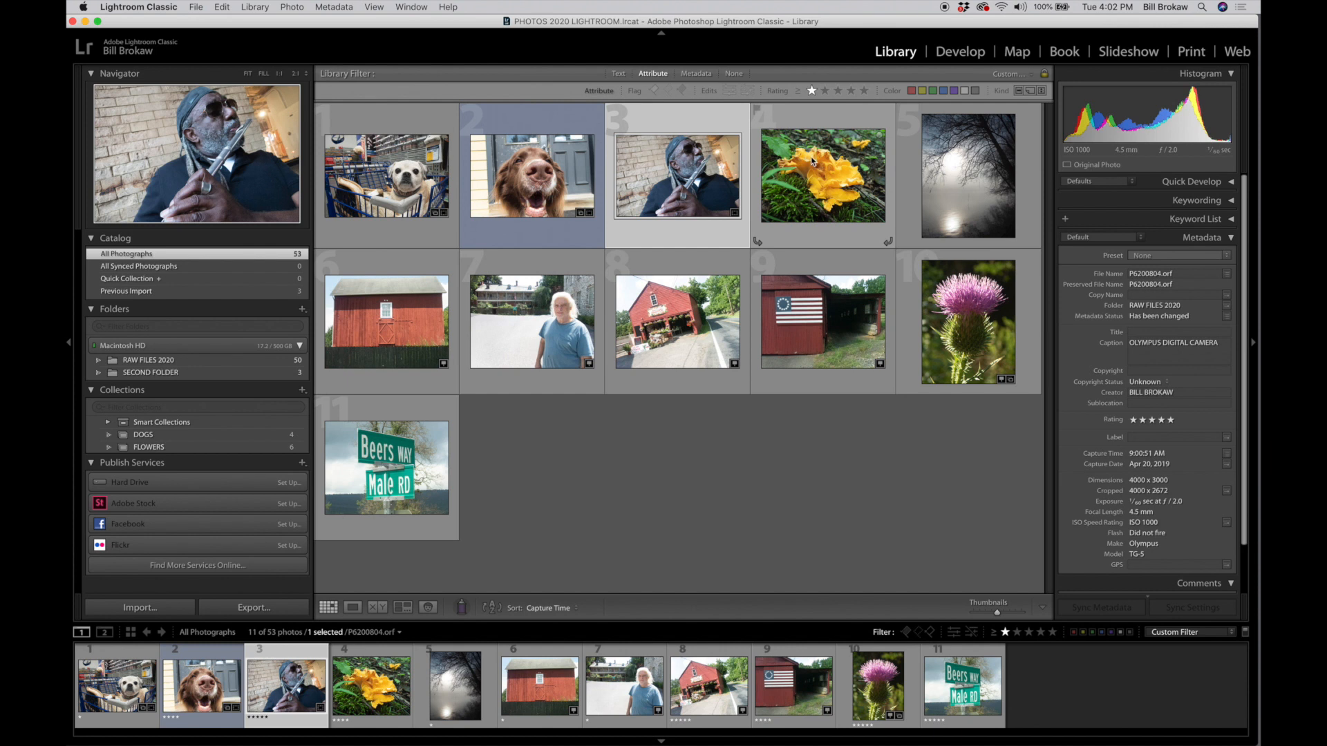
{"action": "left_click", "coordinate": [944, 91]}
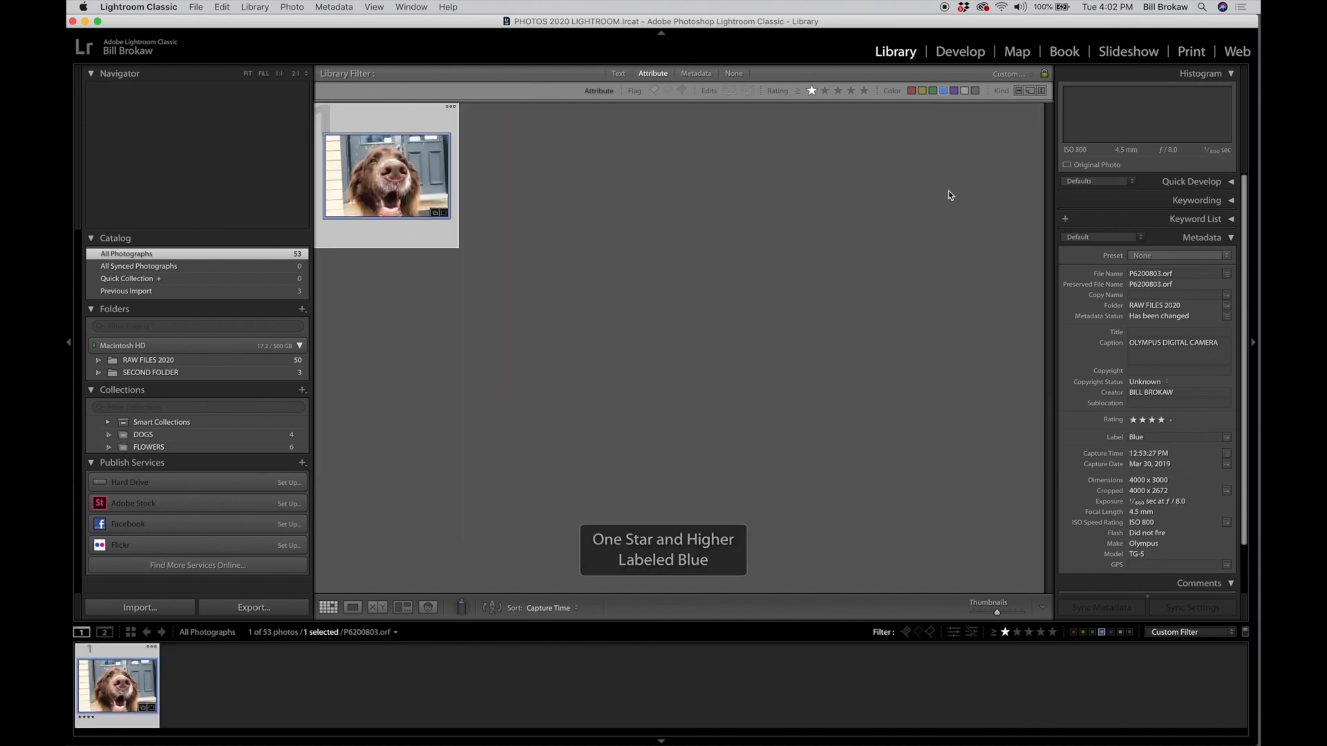
{"action": "left_click", "coordinate": [944, 92]}
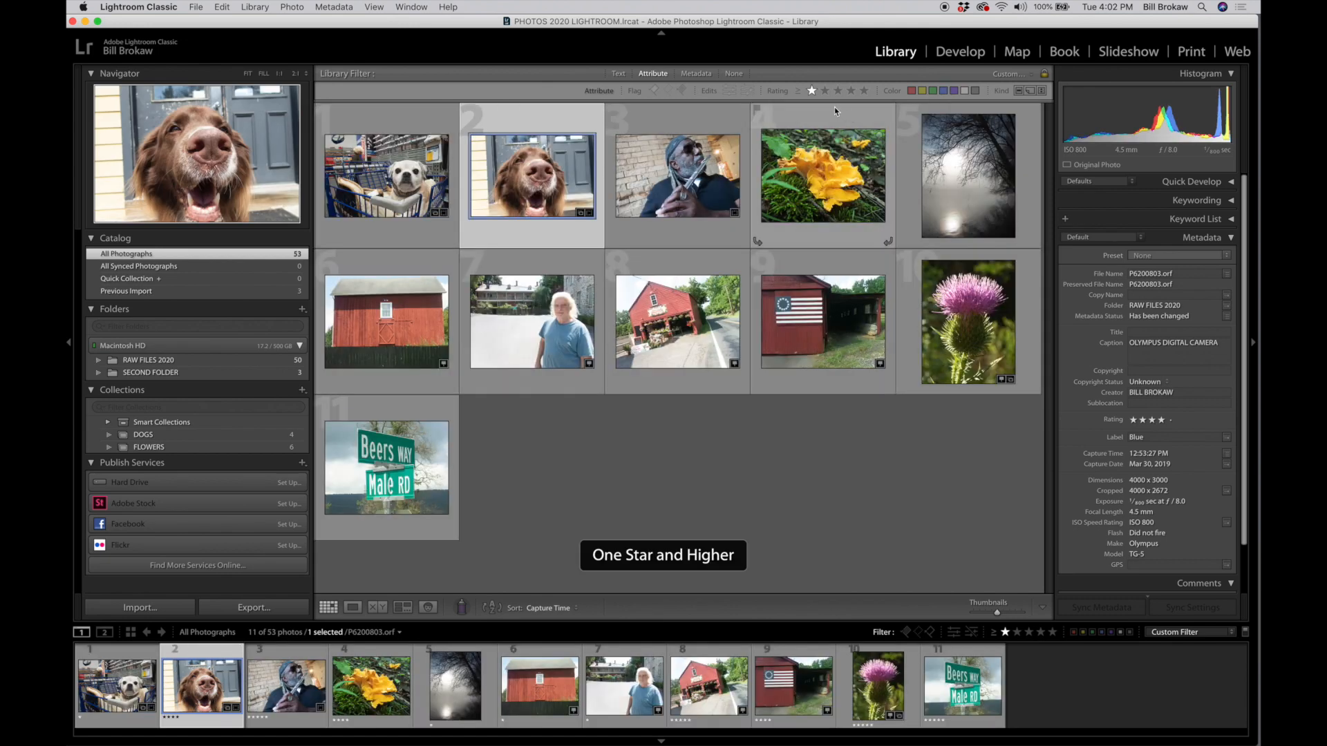
{"action": "left_click", "coordinate": [811, 91]}
{"action": "left_click", "coordinate": [811, 92]}
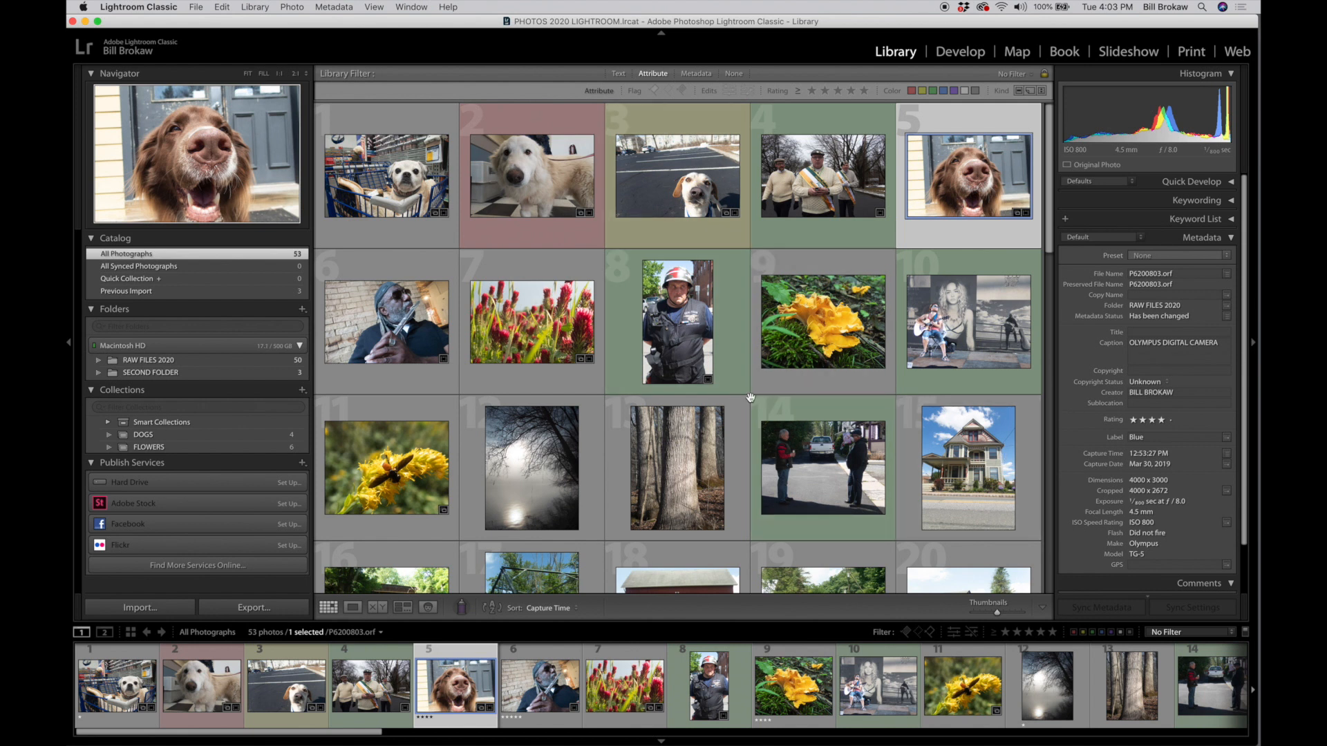
Flag photo 12, the misty tree by the water, as a pick
{"action": "scroll", "coordinate": [751, 397], "scroll_direction": "down", "scroll_amount": 2}
{"action": "scroll", "coordinate": [750, 397], "scroll_direction": "down", "scroll_amount": 5}
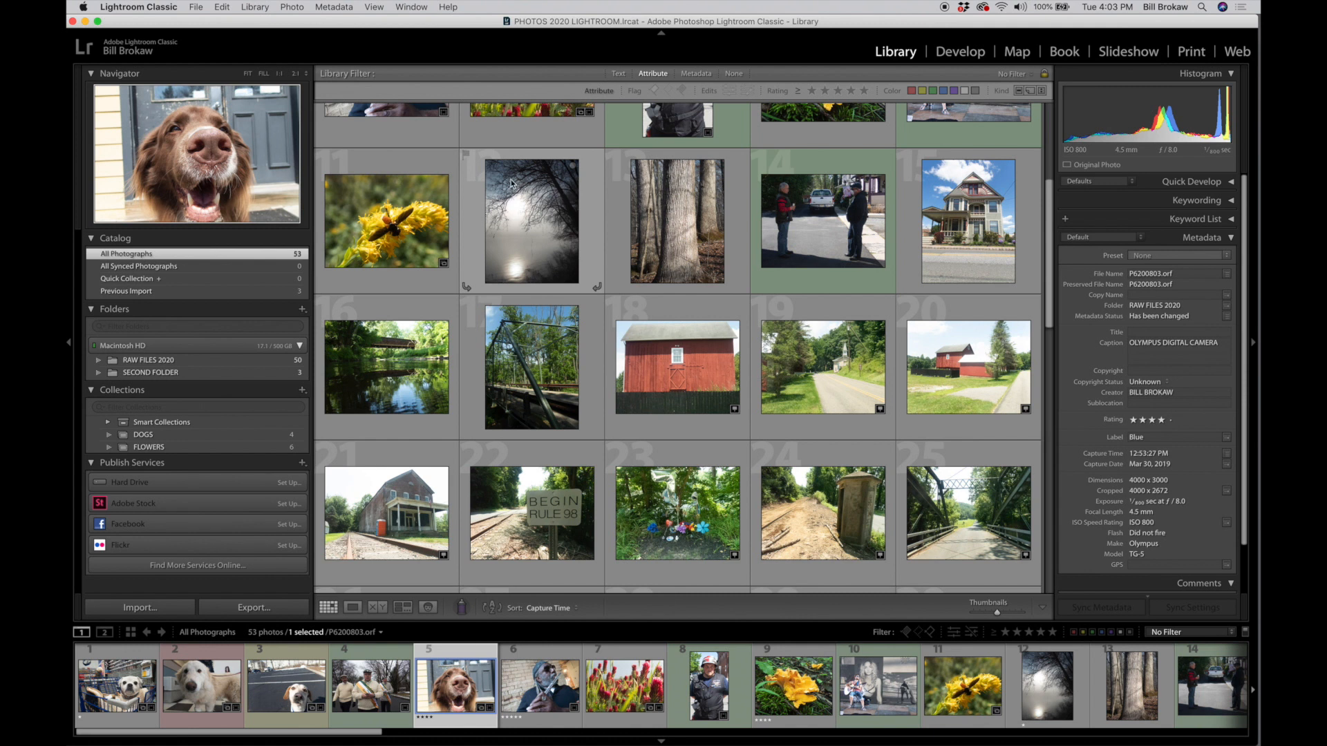
{"action": "left_click", "coordinate": [466, 155]}
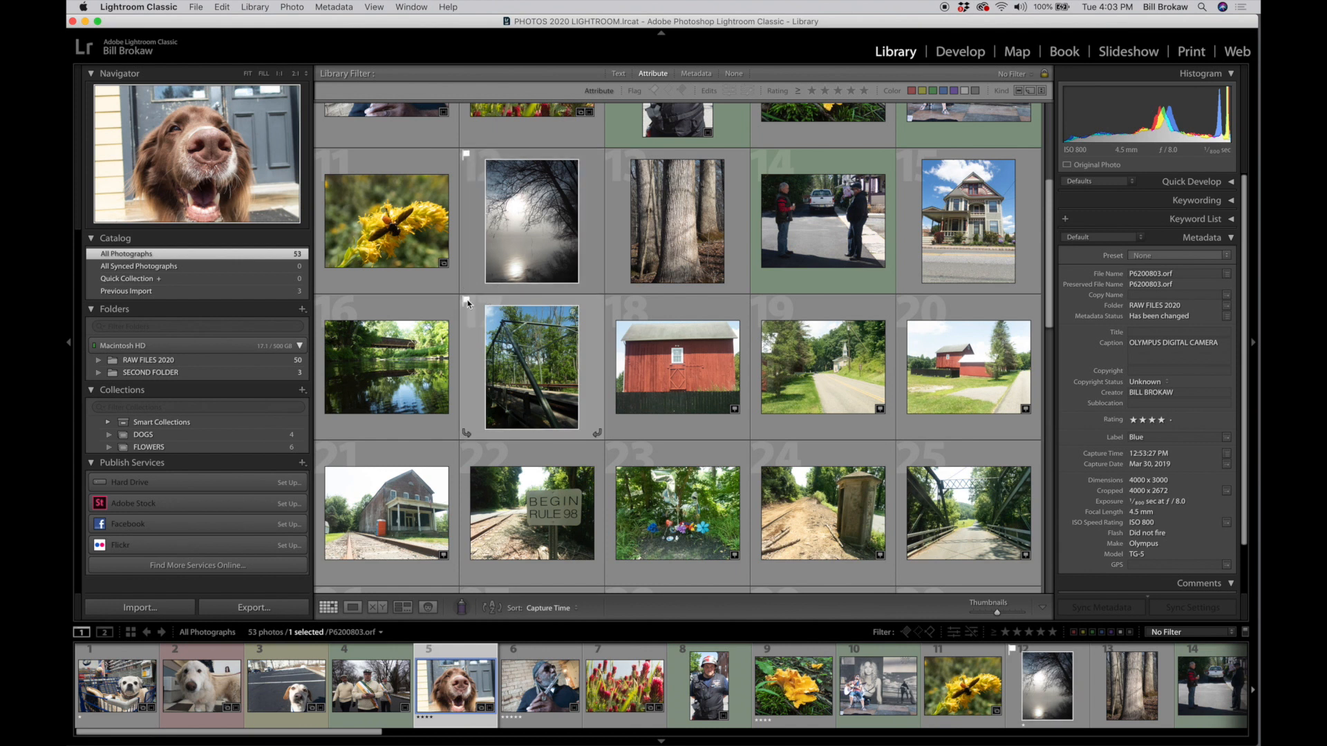
Flag photo 22, the BEGIN RULE 98 sign by the railway track, as a pick and filter for flagged photos only
{"action": "scroll", "coordinate": [519, 421], "scroll_direction": "down", "scroll_amount": 2}
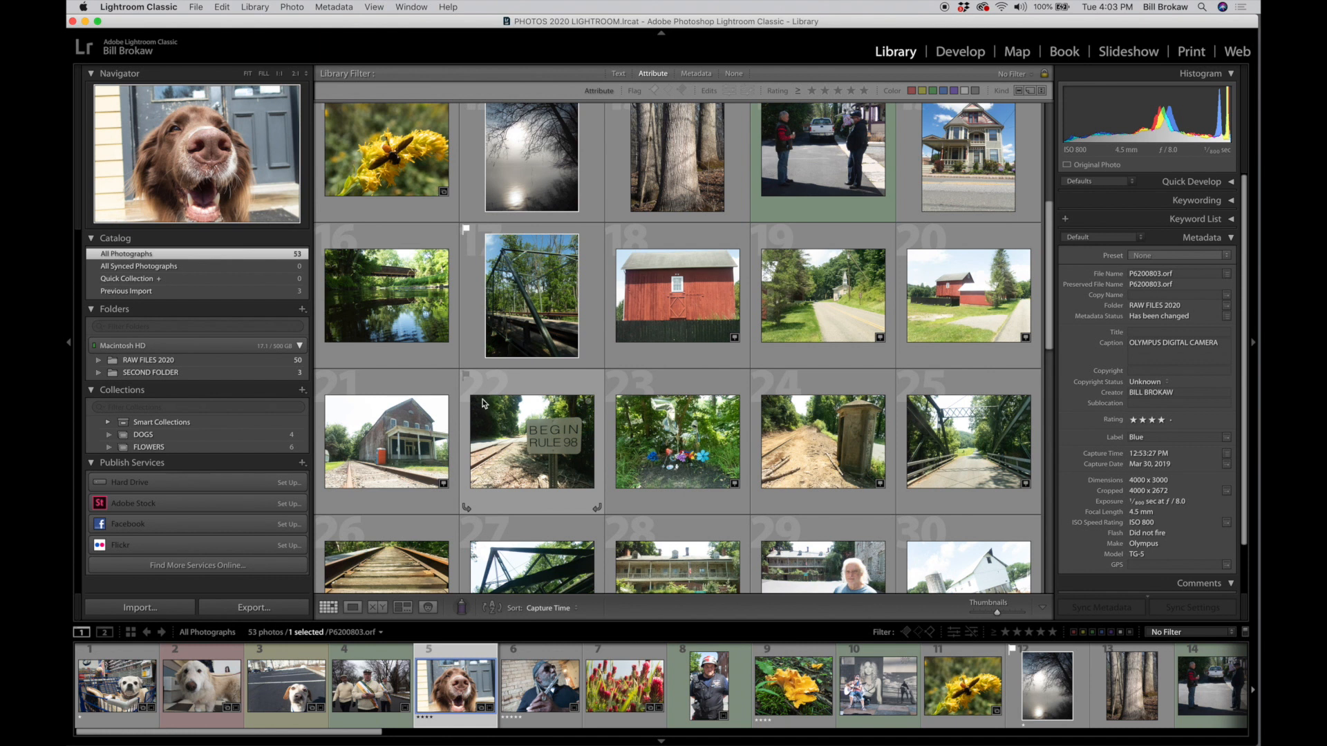
{"action": "left_click", "coordinate": [466, 376]}
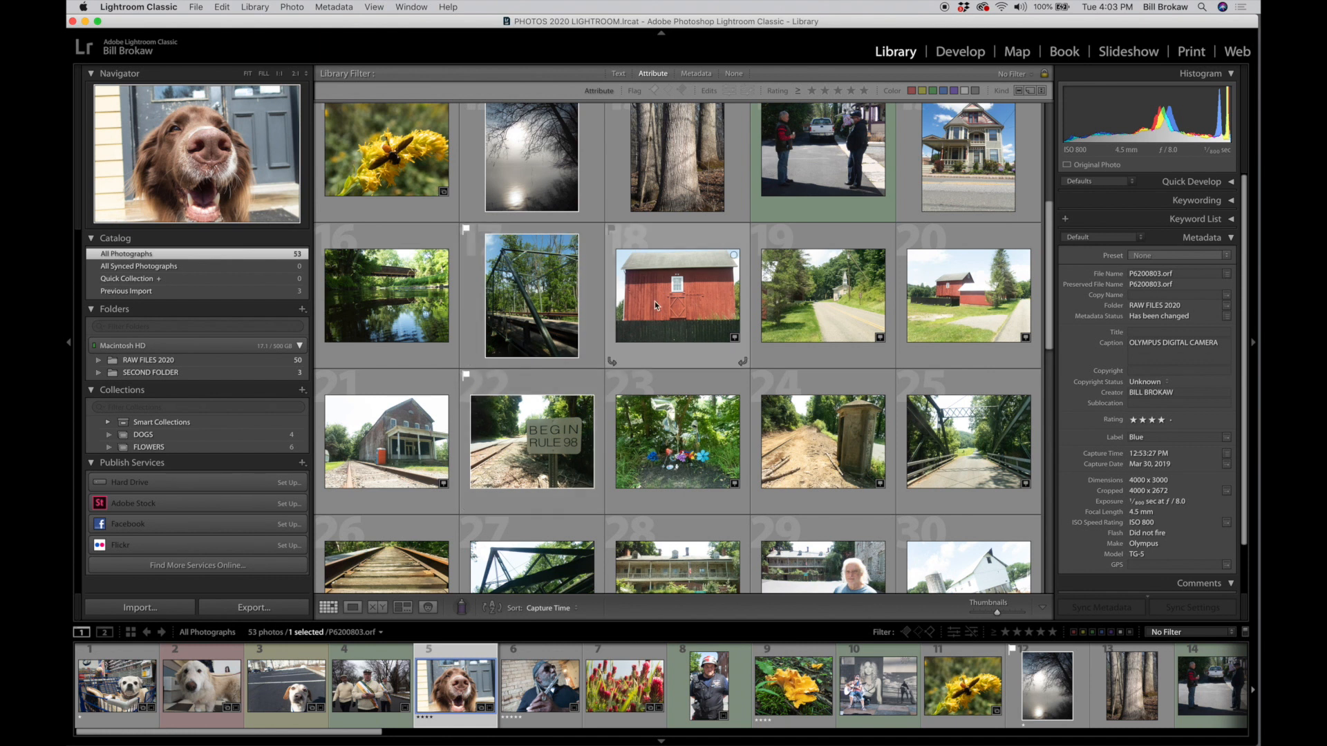
{"action": "scroll", "coordinate": [538, 282], "scroll_direction": "up", "scroll_amount": 3}
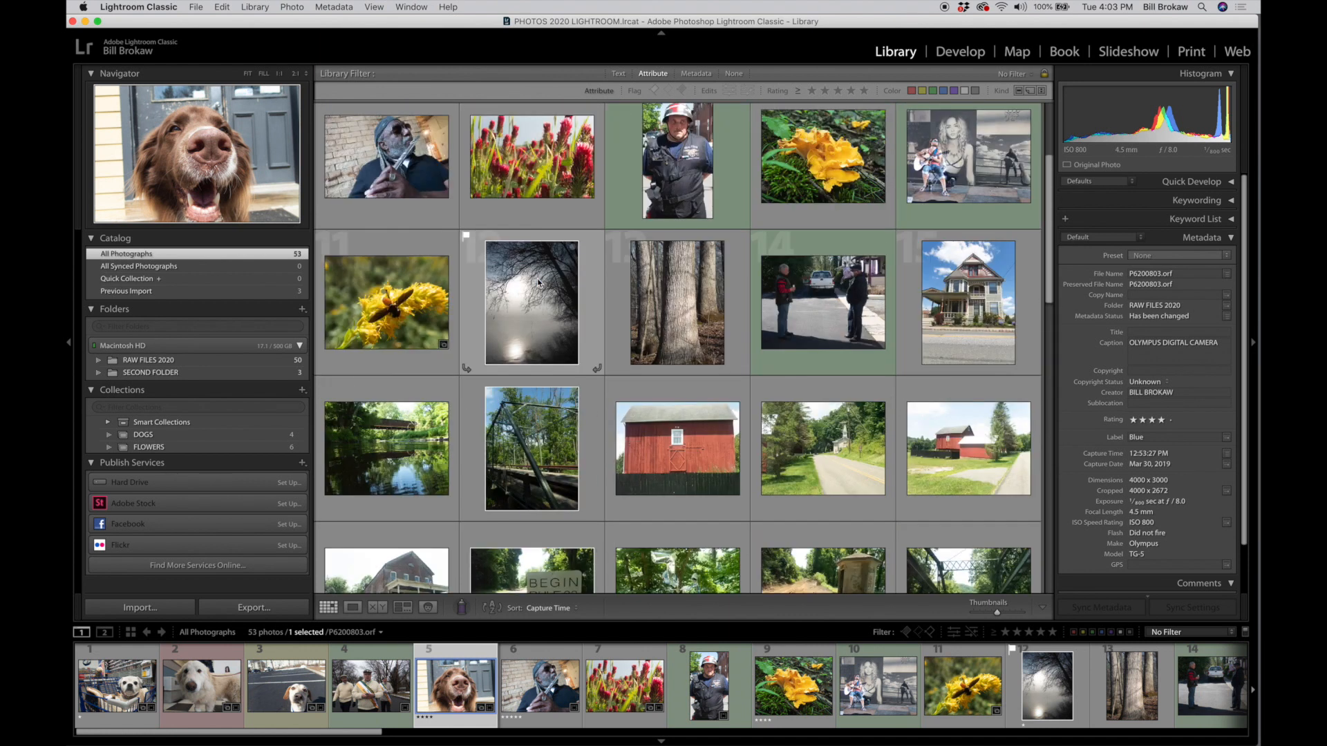
{"action": "scroll", "coordinate": [541, 280], "scroll_direction": "down", "scroll_amount": 1}
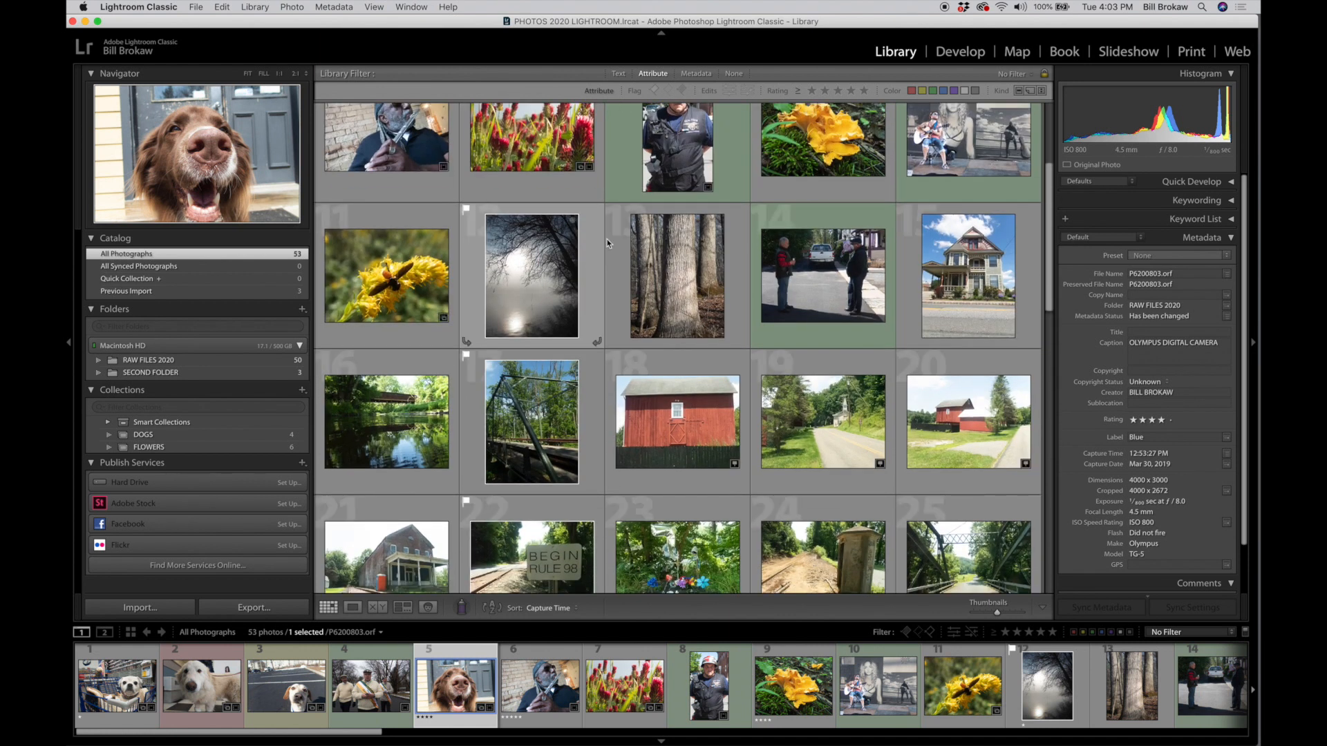
{"action": "left_click", "coordinate": [654, 91]}
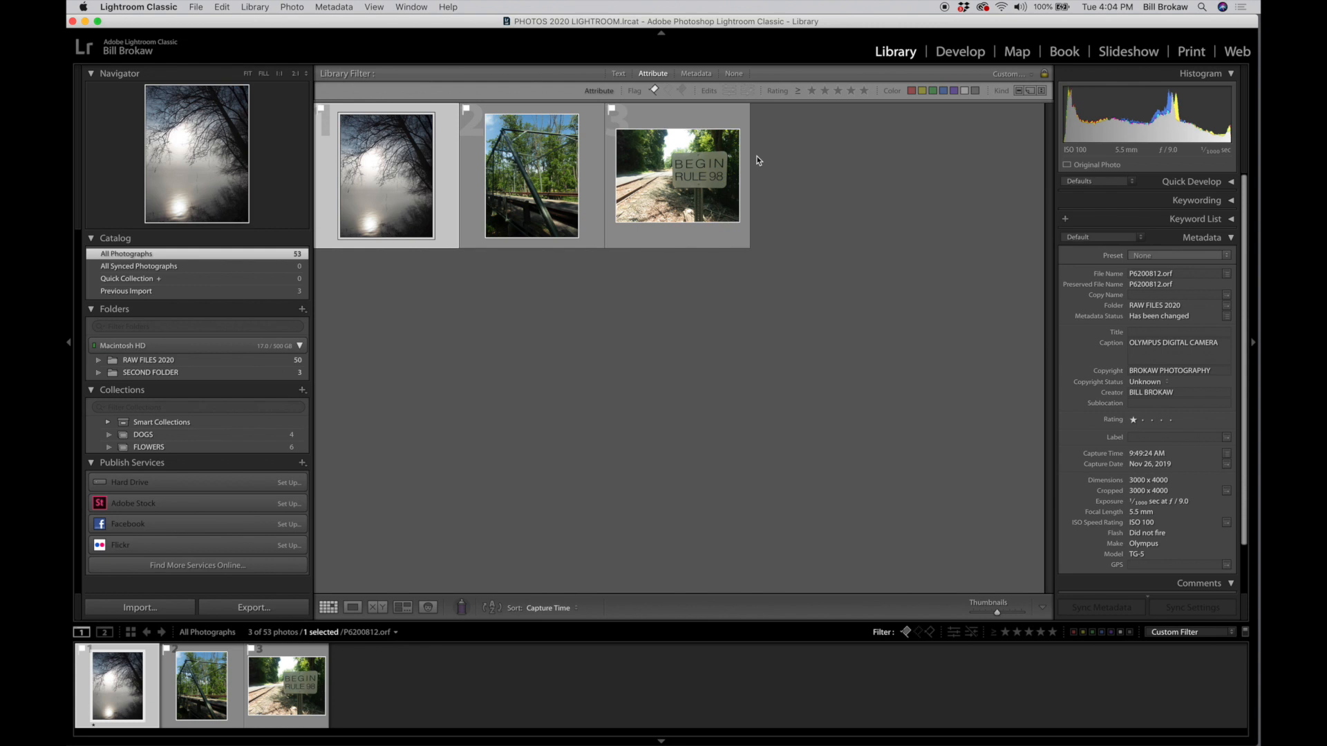
Remove the pick flags from the three filtered photos and turn off the flag filter
{"action": "left_click", "coordinate": [611, 109]}
{"action": "left_click", "coordinate": [466, 110]}
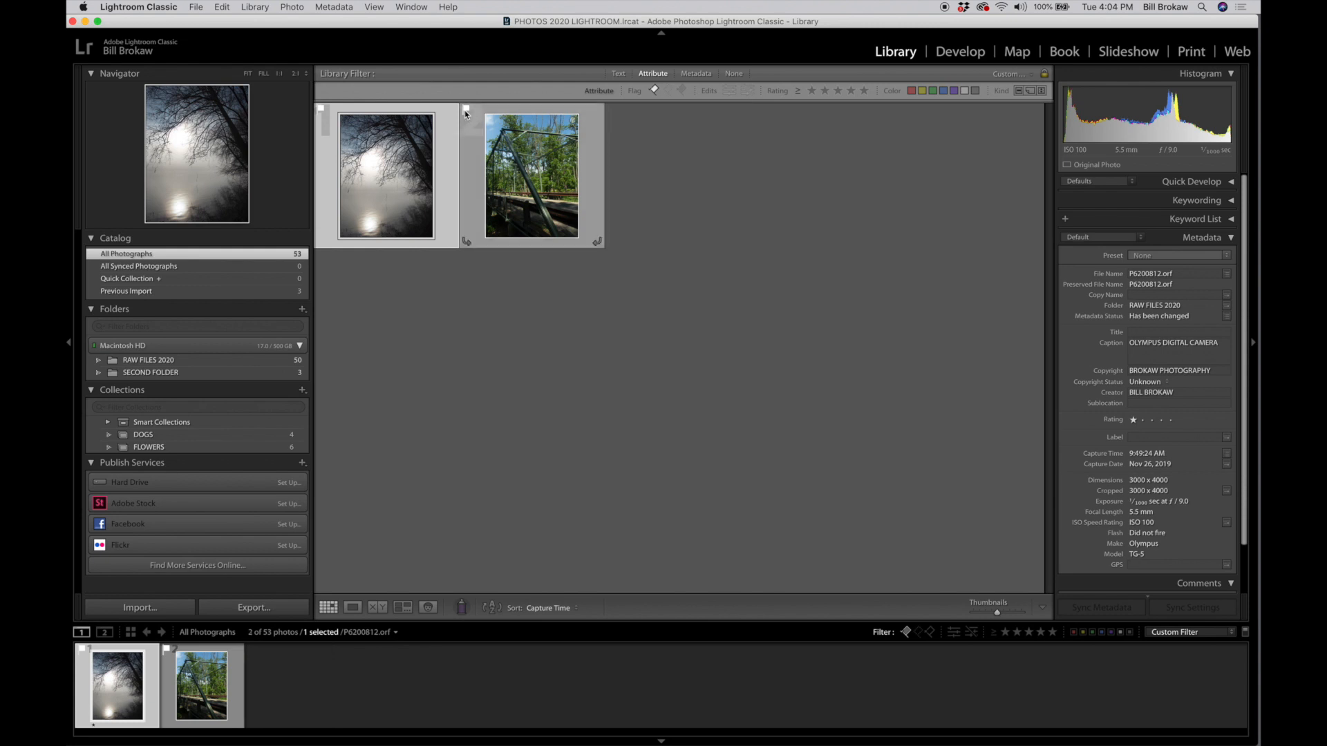
{"action": "left_click", "coordinate": [320, 111]}
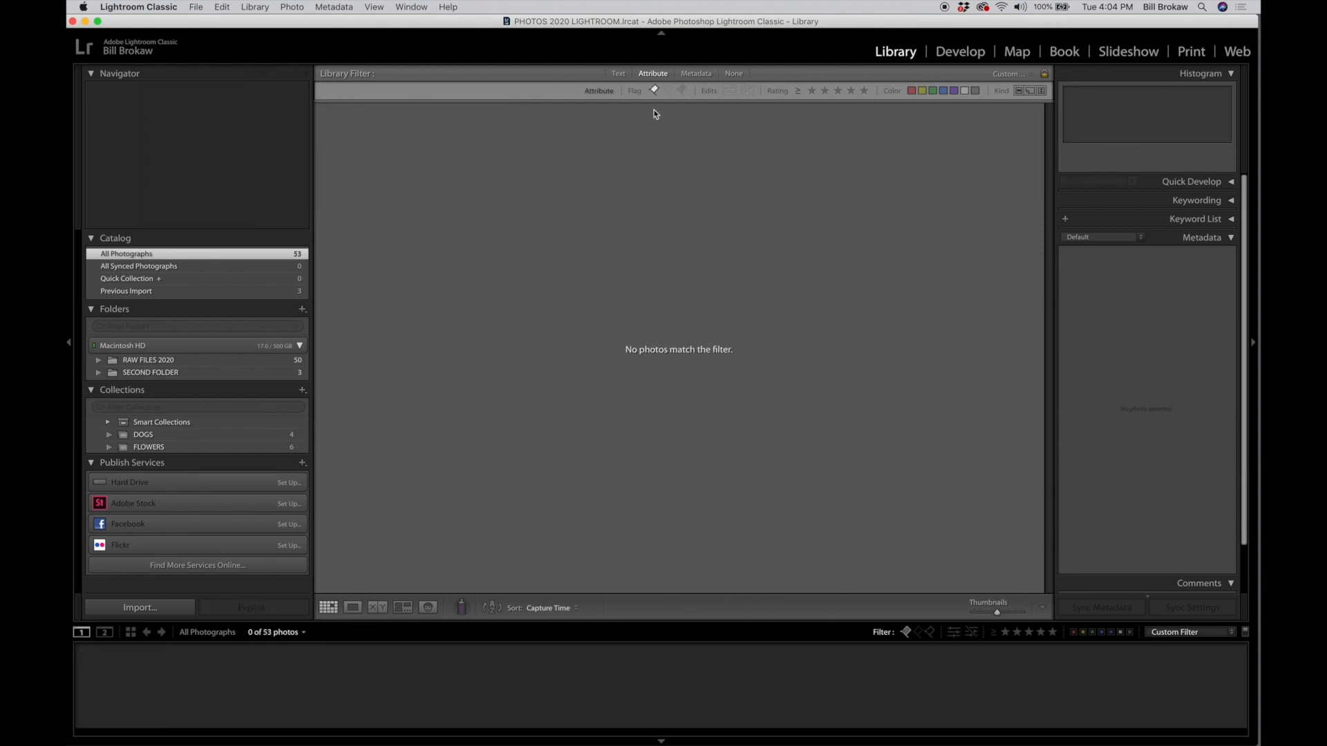
{"action": "left_click", "coordinate": [655, 90]}
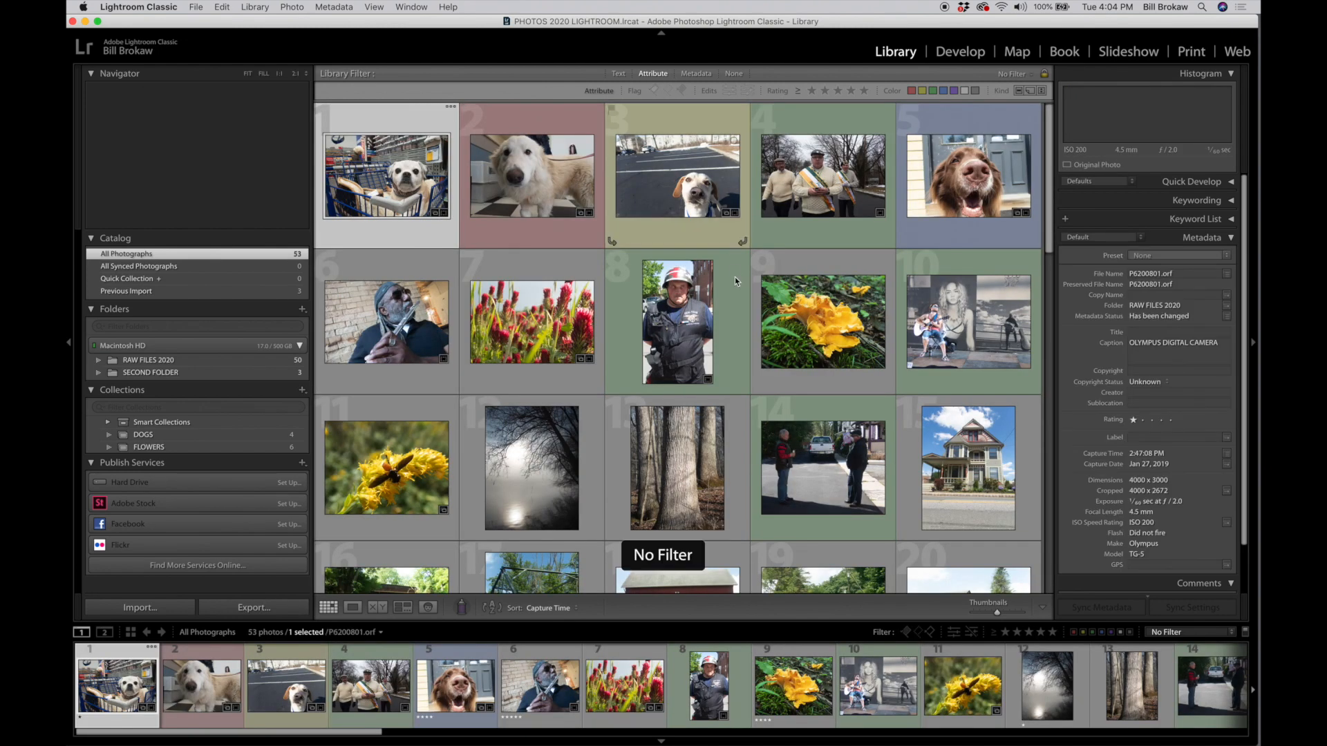
Browse the whole photo grid, then inspect photo 1 in Loupe view, magnified on the dog's face
{"action": "scroll", "coordinate": [736, 277], "scroll_direction": "down", "scroll_amount": 1}
{"action": "scroll", "coordinate": [735, 276], "scroll_direction": "down", "scroll_amount": 10}
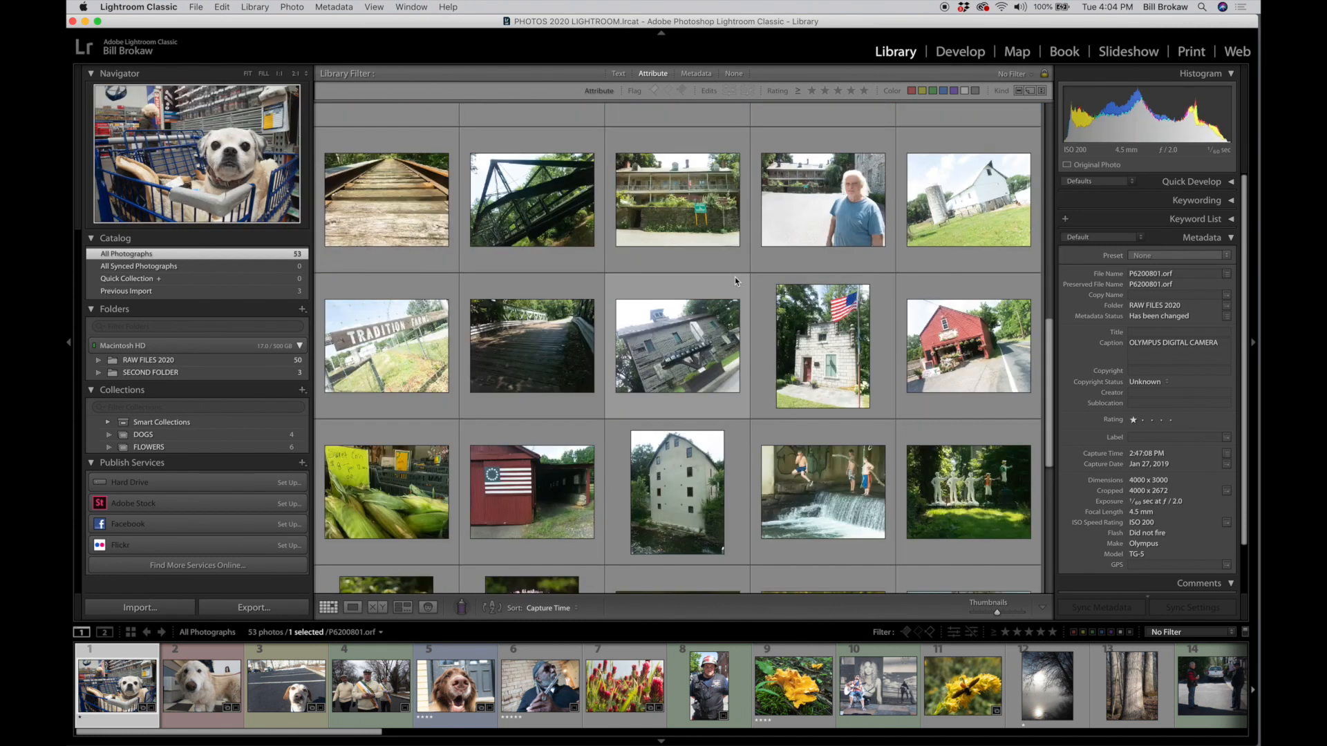
{"action": "scroll", "coordinate": [734, 277], "scroll_direction": "down", "scroll_amount": 5}
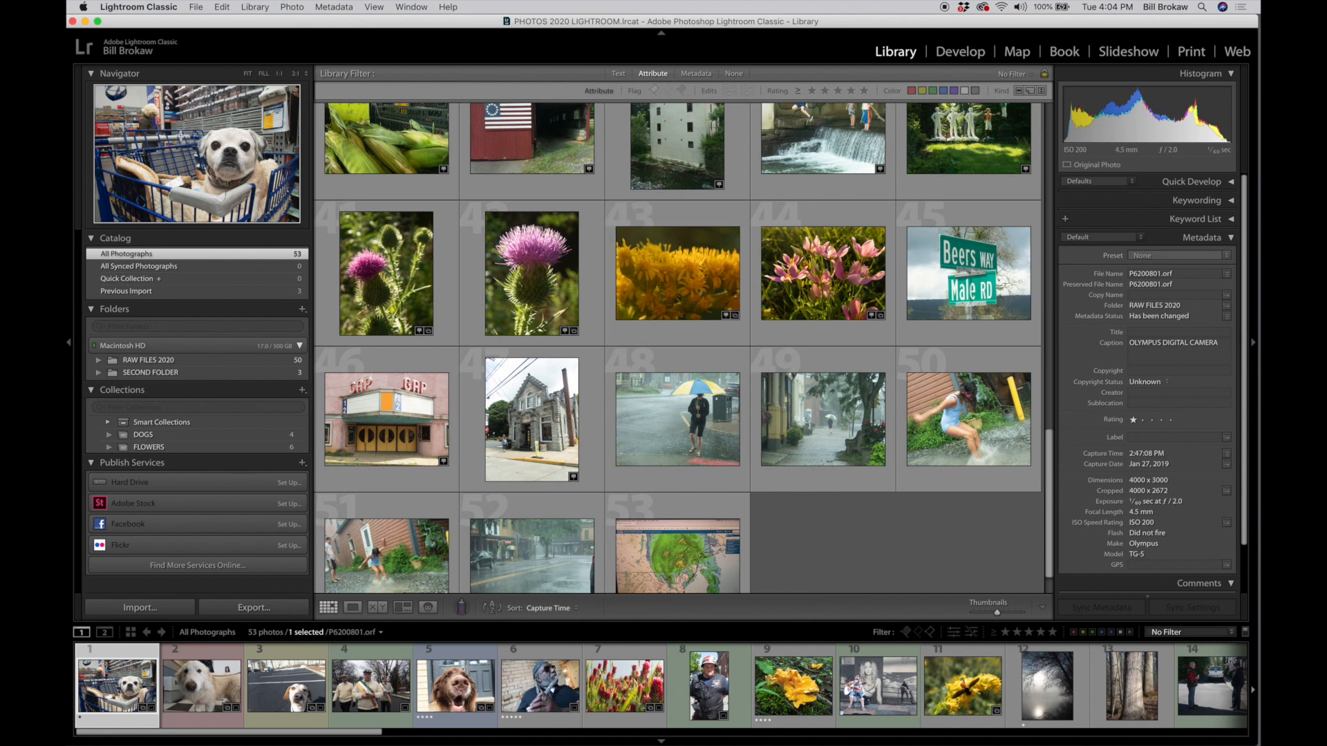
{"action": "left_click", "coordinate": [354, 608]}
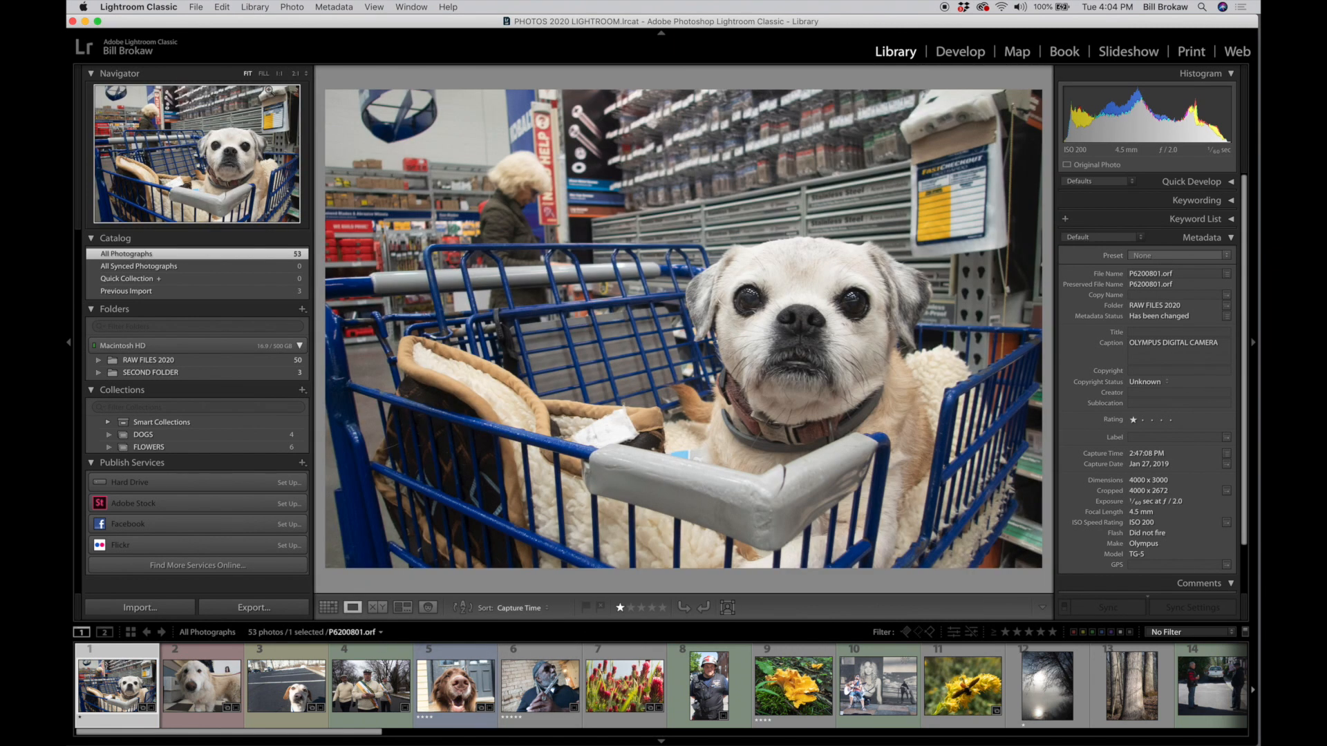
{"action": "left_click", "coordinate": [295, 73]}
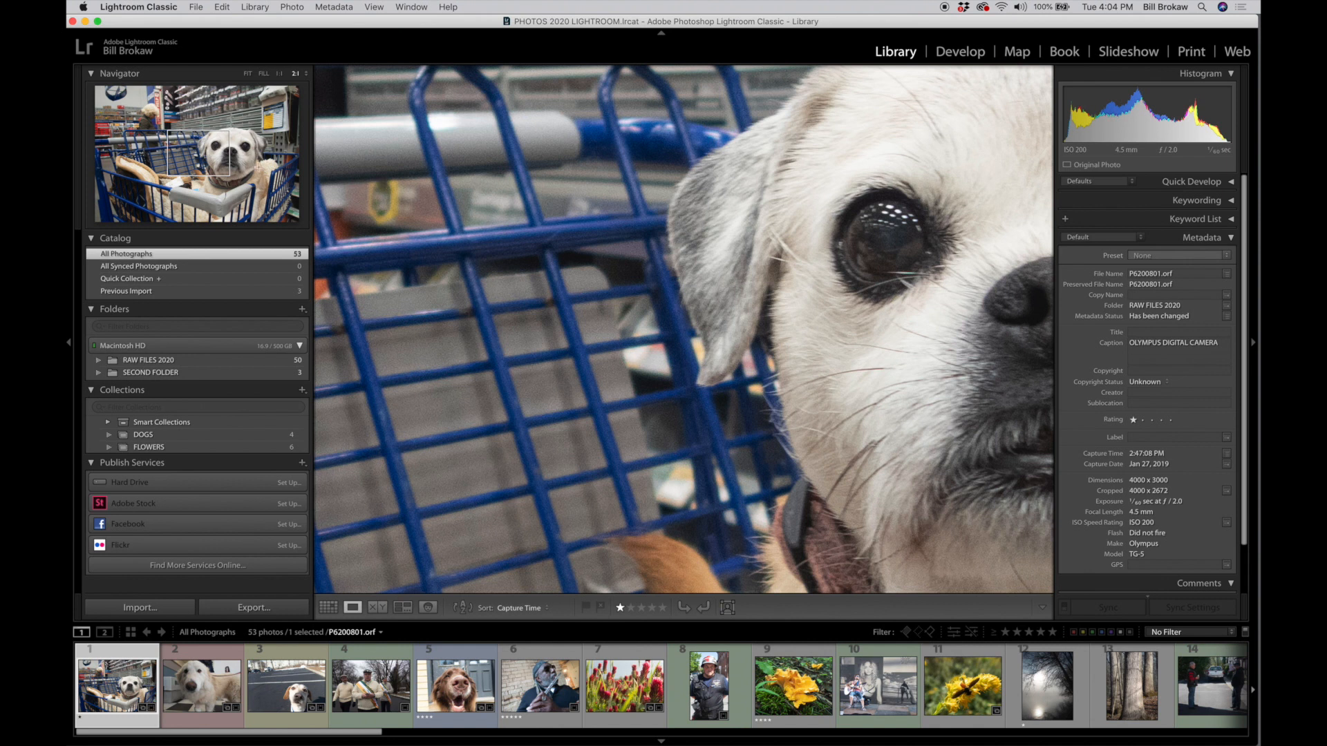
{"action": "mouse_move", "coordinate": [211, 168]}
{"action": "left_mouse_down"}
{"action": "mouse_move", "coordinate": [262, 116]}
{"action": "mouse_move", "coordinate": [249, 149]}
{"action": "mouse_move", "coordinate": [230, 154]}
{"action": "left_mouse_up"}
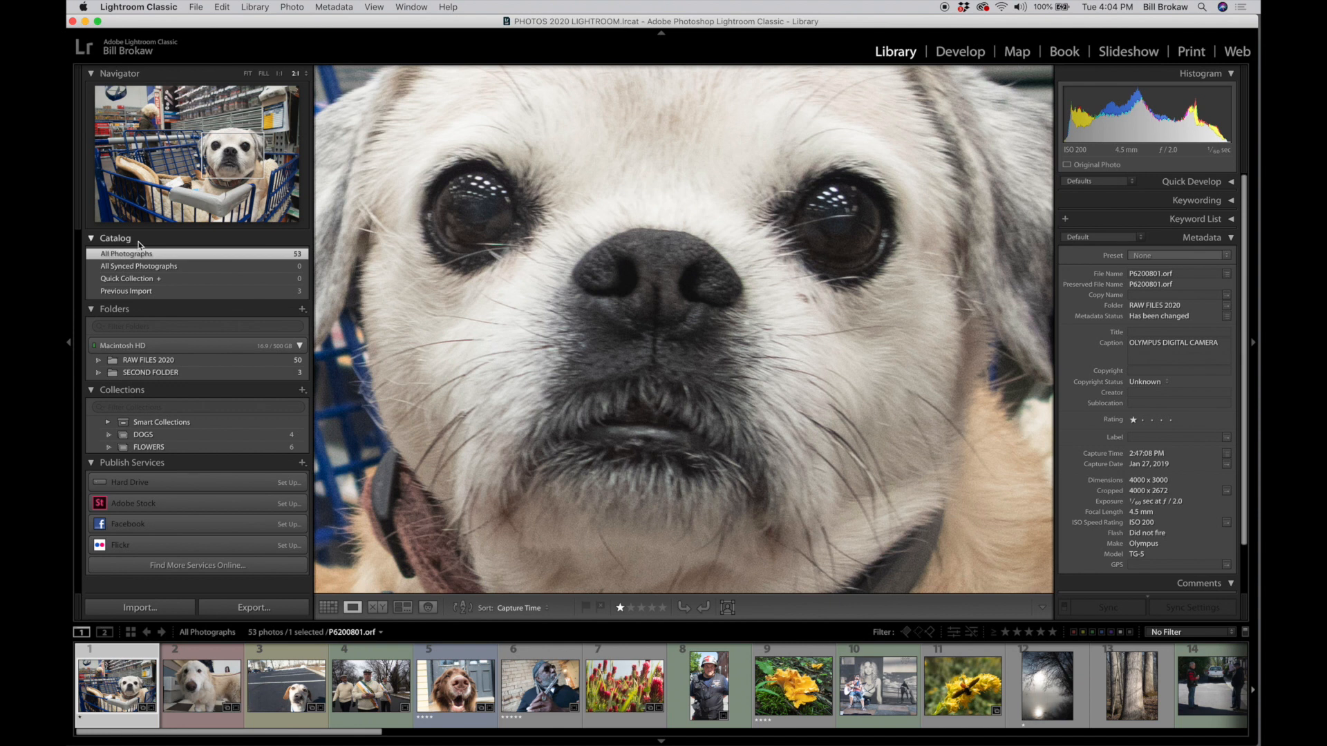
View the Previous Import photos, all catalog photographs and the Quick Collection
{"action": "left_click", "coordinate": [200, 293]}
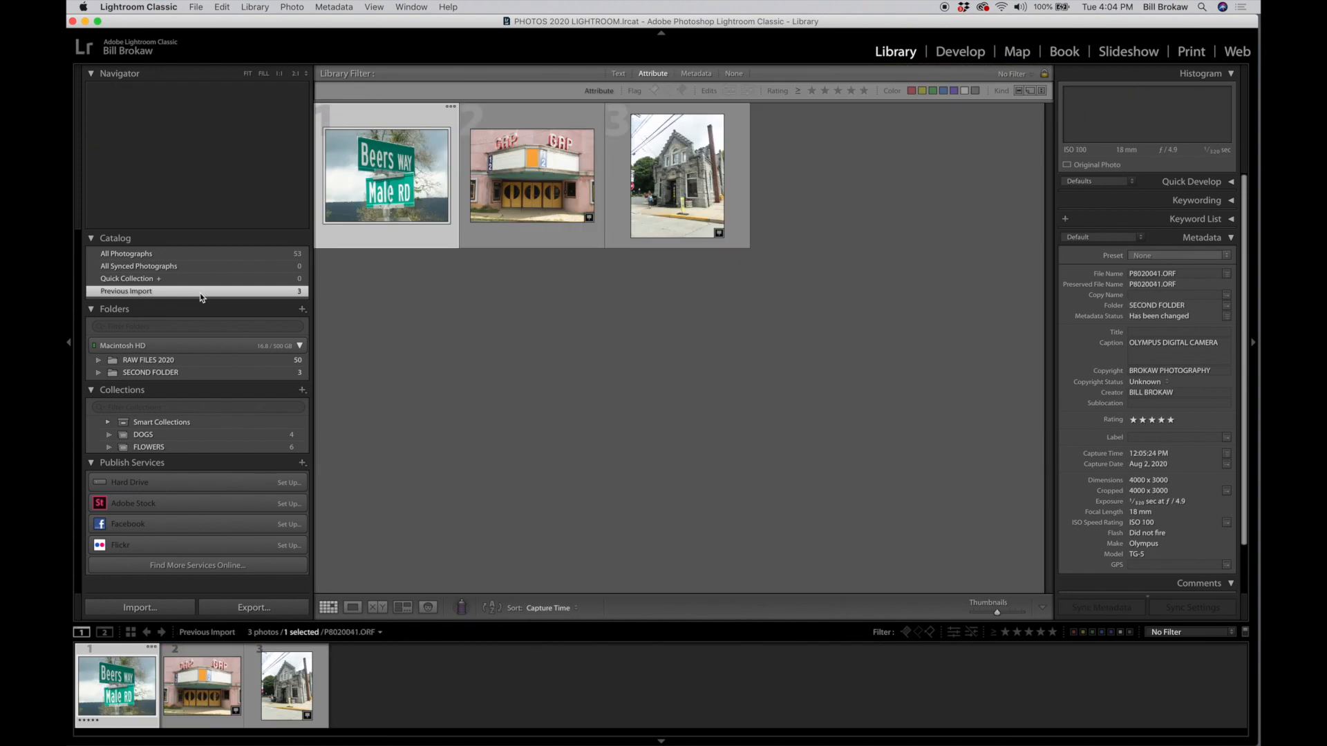
{"action": "left_click", "coordinate": [205, 255]}
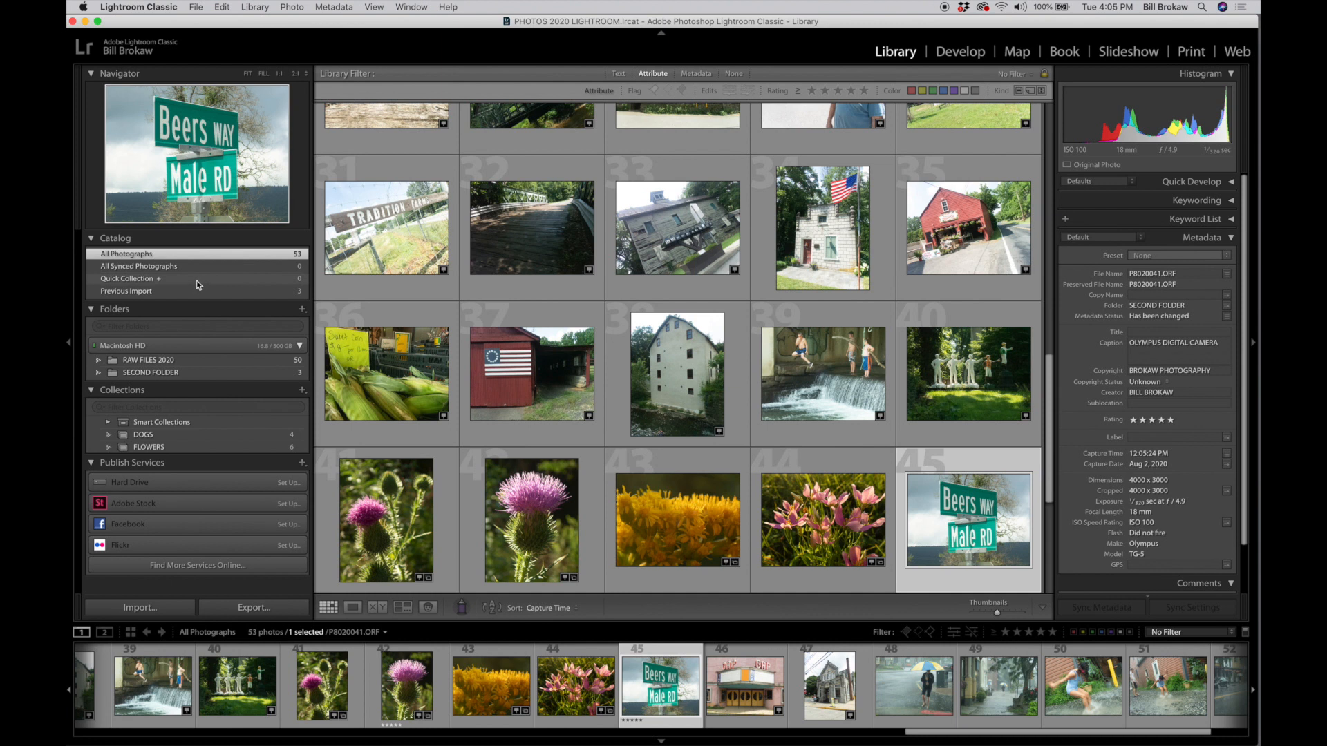
{"action": "left_click", "coordinate": [196, 280]}
Add photos 1 and 2, the first two dogs, to the Quick Collection and remove them again from within it
{"action": "left_click", "coordinate": [200, 255]}
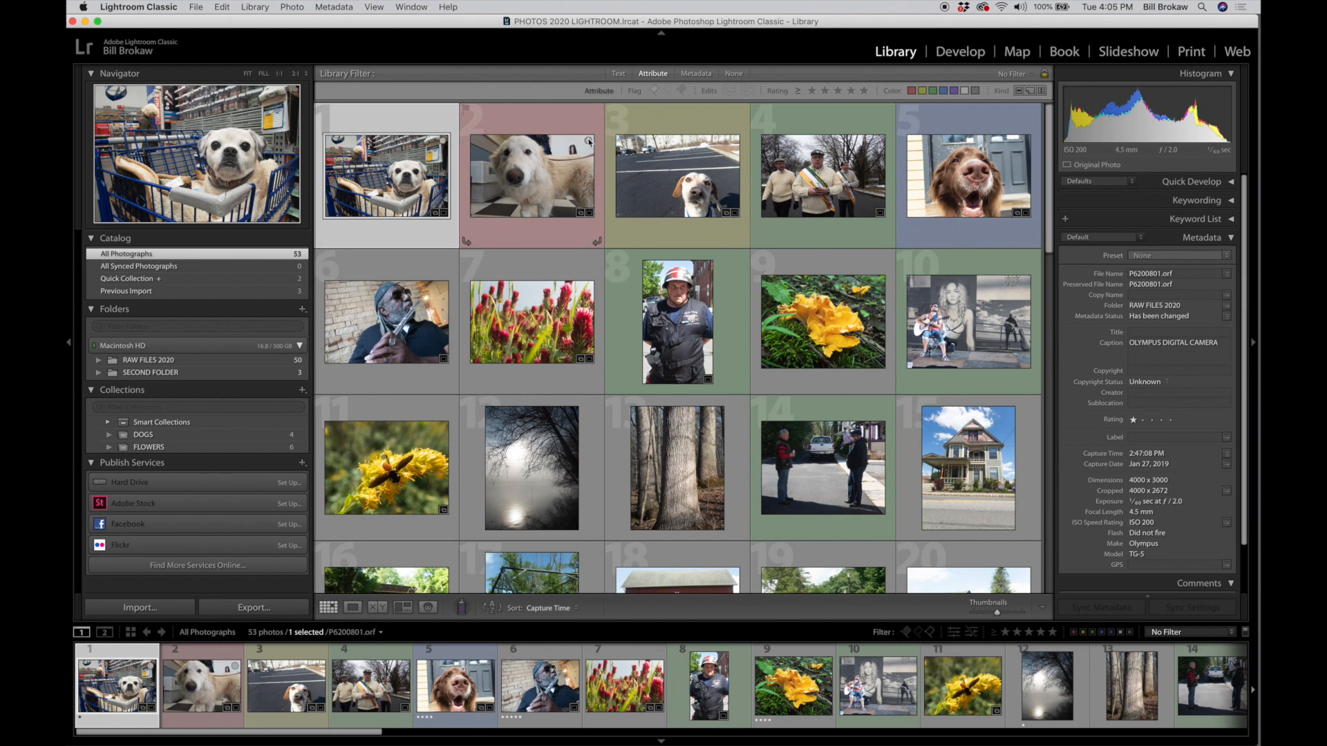
{"action": "left_click", "coordinate": [238, 282]}
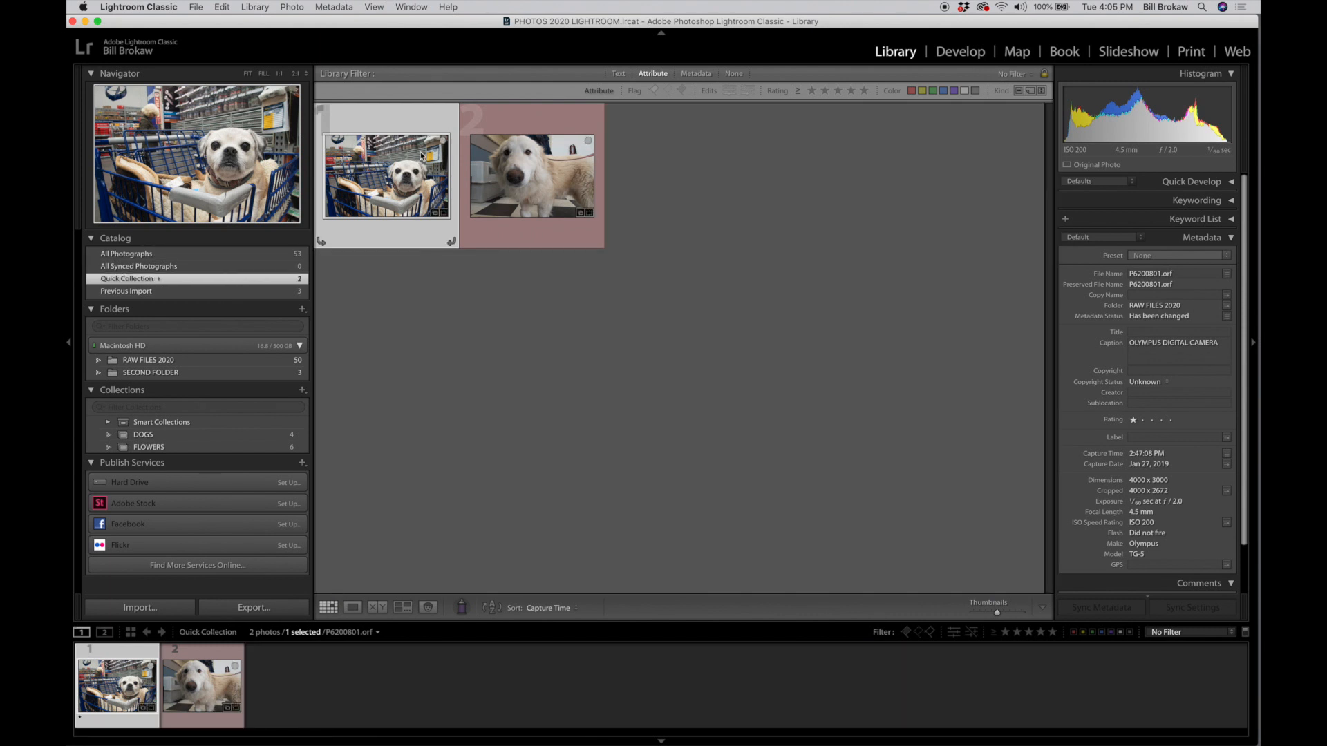
{"action": "left_click", "coordinate": [441, 142]}
{"action": "left_click", "coordinate": [441, 143]}
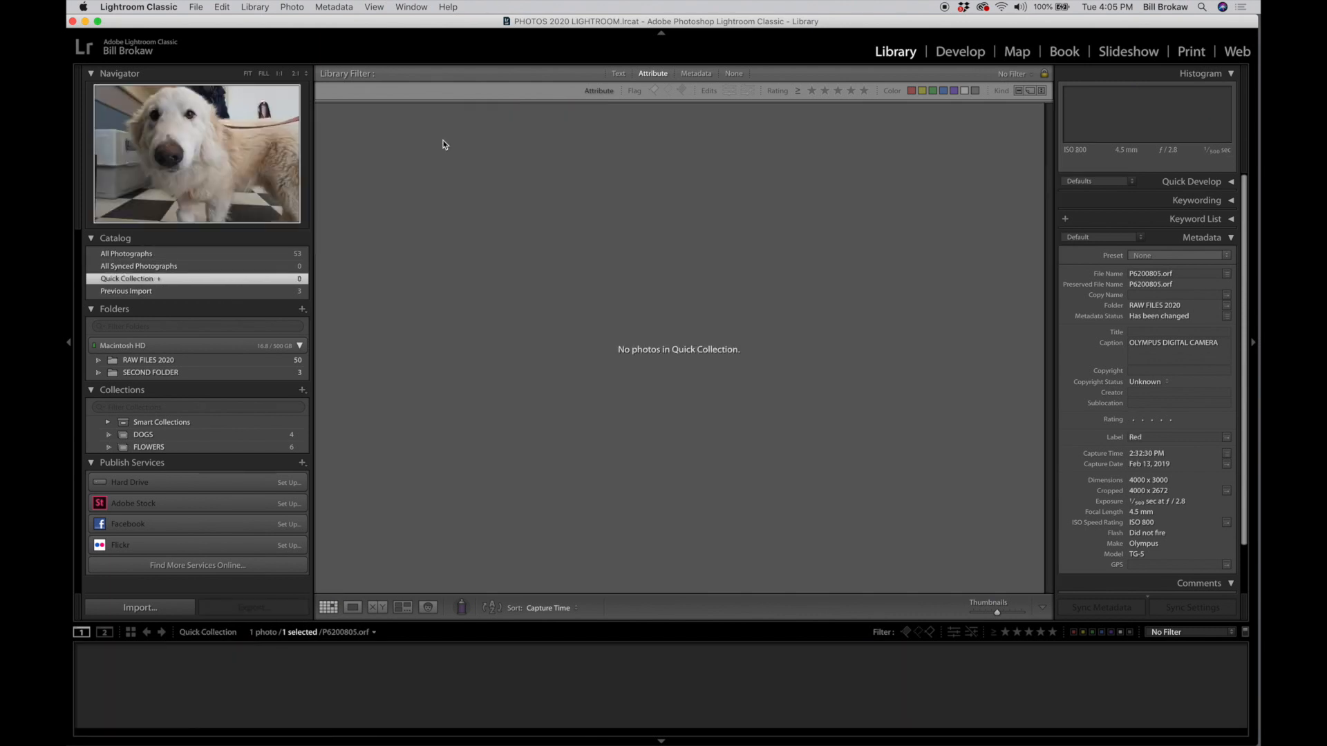
Return to all photographs and browse the RAW FILES 2020 folder down to its last photos
{"action": "left_click", "coordinate": [278, 255]}
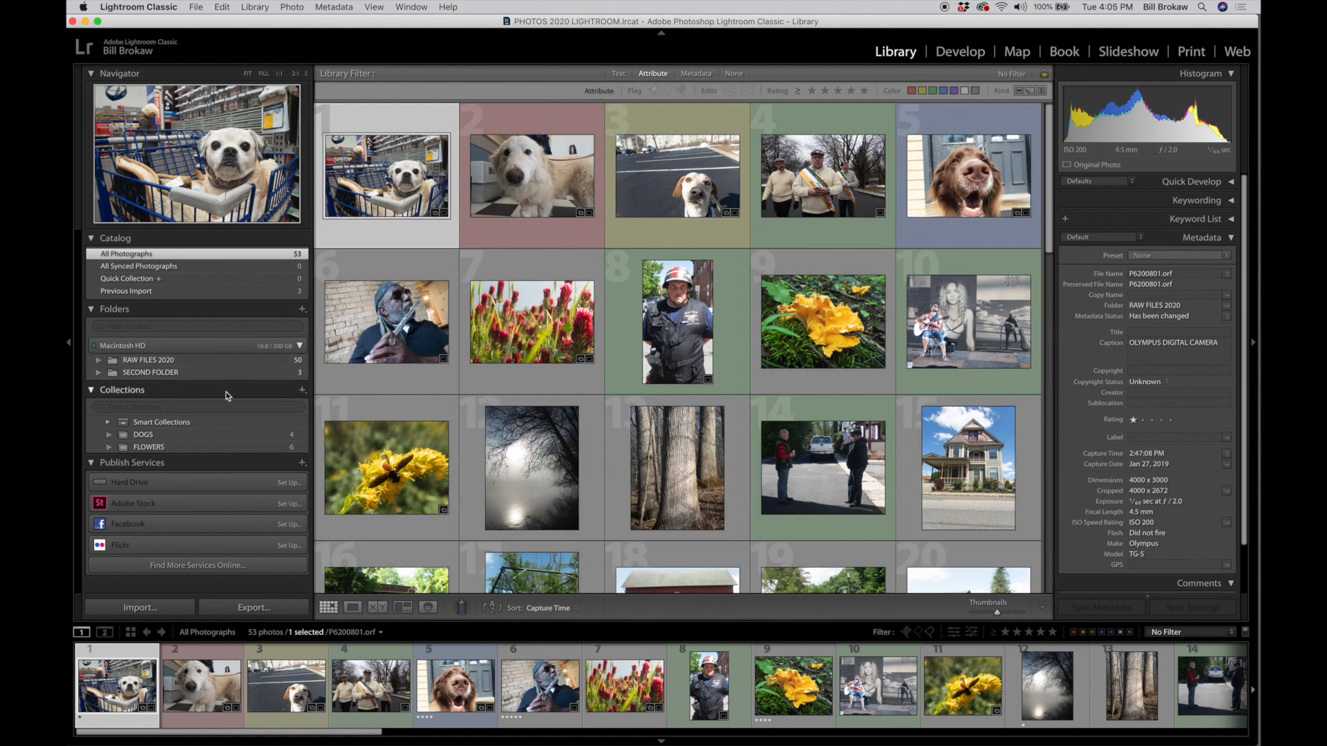
{"action": "left_click", "coordinate": [192, 363]}
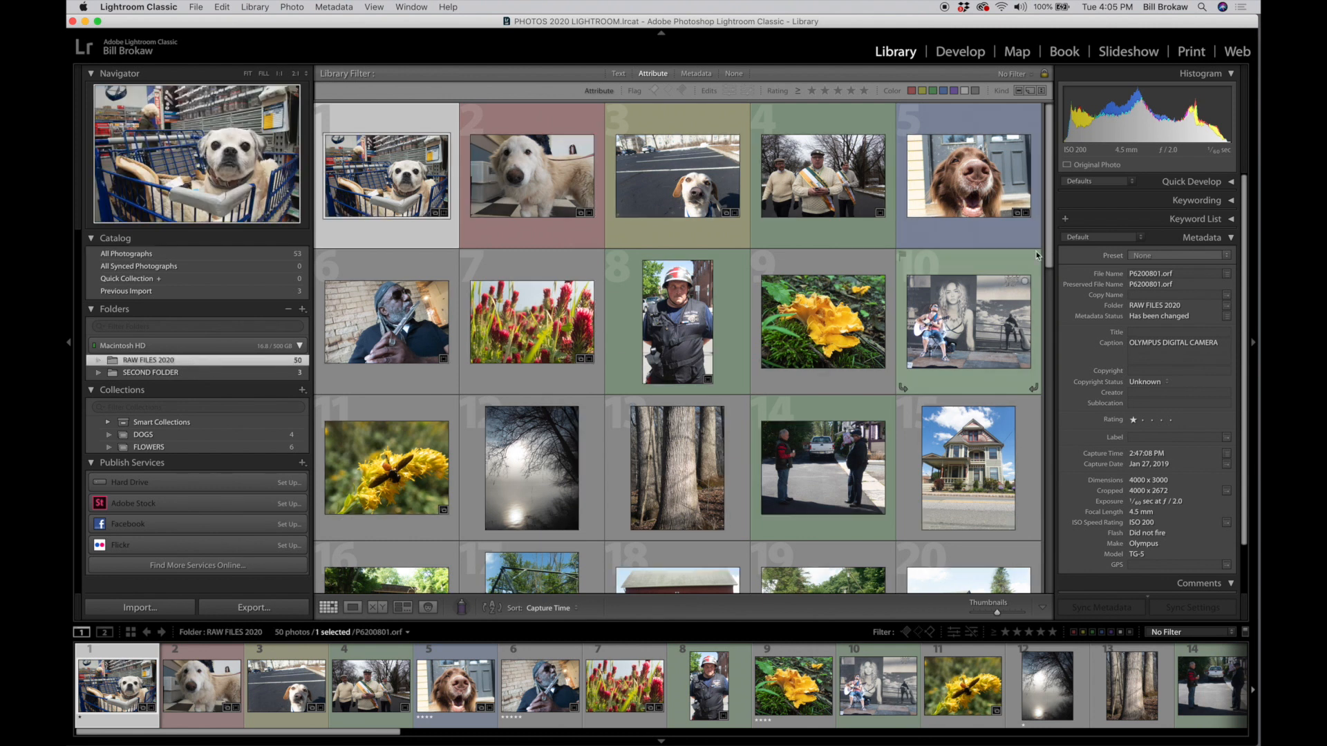
{"action": "left_click_drag", "start_coordinate": [1054, 203], "coordinate": [1031, 557]}
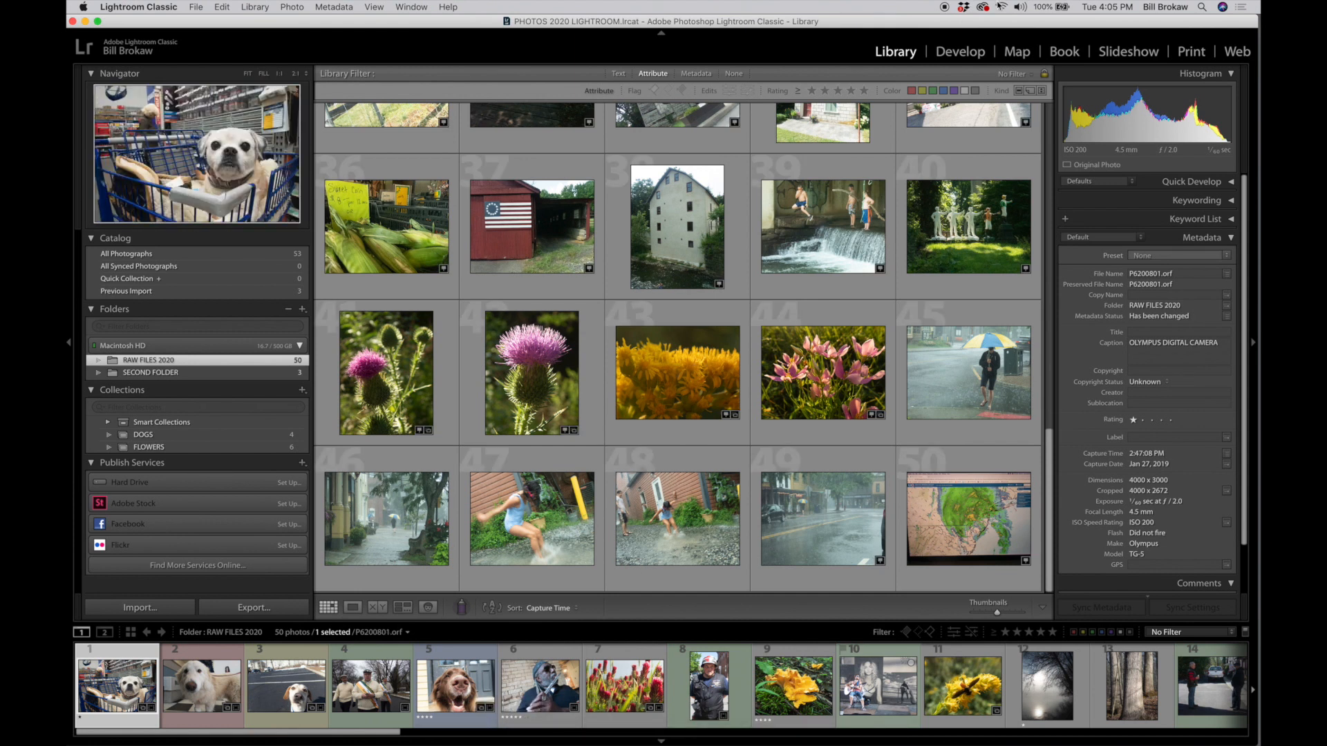
Shift the Lightroom window aside, place SECOND FOLDER just below RAW FILES 2020 on the desktop, and bring the window back
{"action": "left_click_drag", "start_coordinate": [1012, 23], "coordinate": [831, 49]}
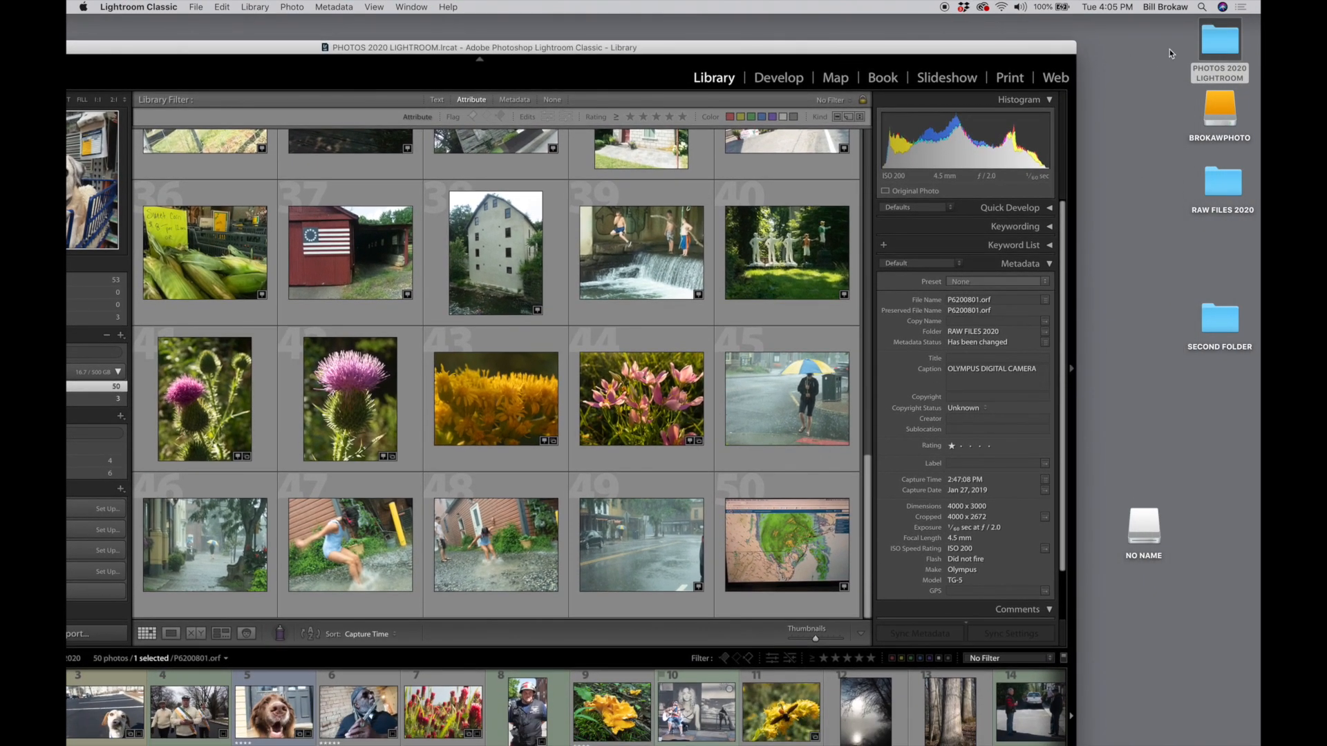
{"action": "left_click_drag", "start_coordinate": [1224, 319], "coordinate": [1219, 263]}
{"action": "left_click_drag", "start_coordinate": [487, 51], "coordinate": [671, 25]}
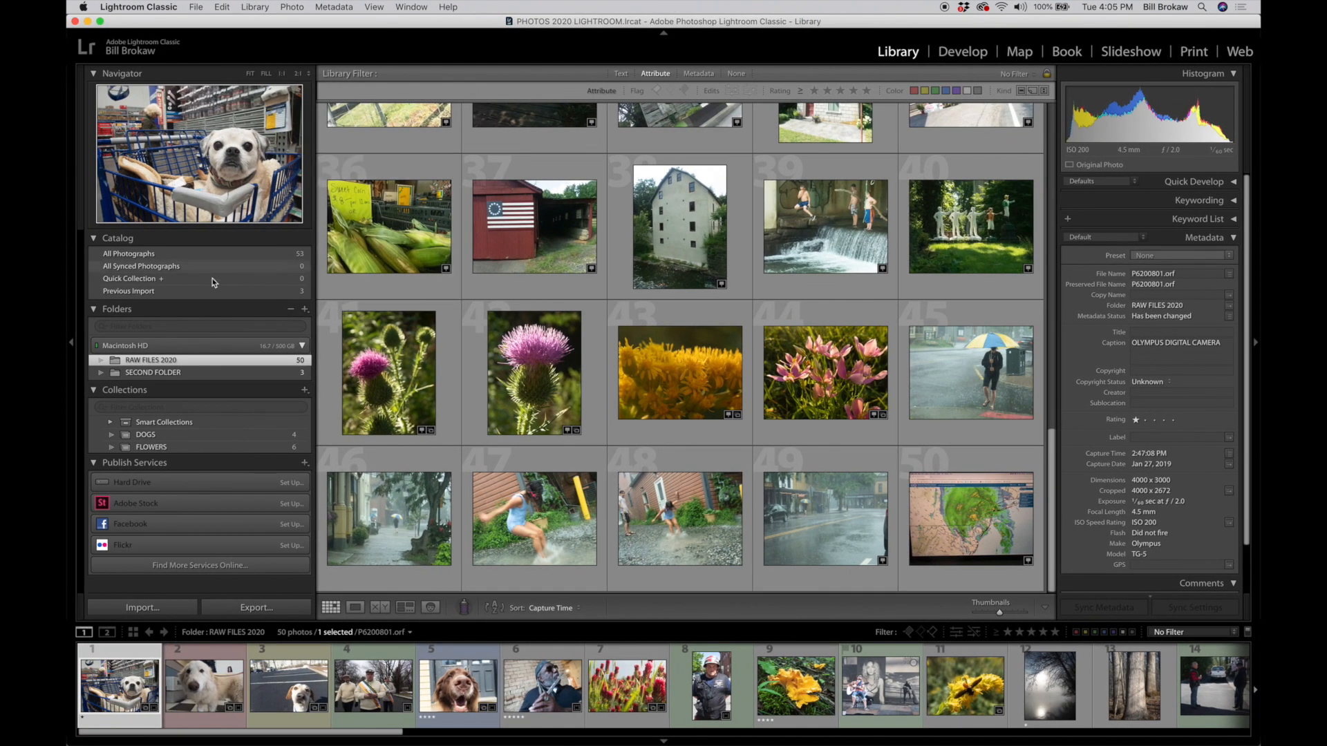
View the photos stored in SECOND FOLDER and go back to all photographs
{"action": "left_click", "coordinate": [178, 372]}
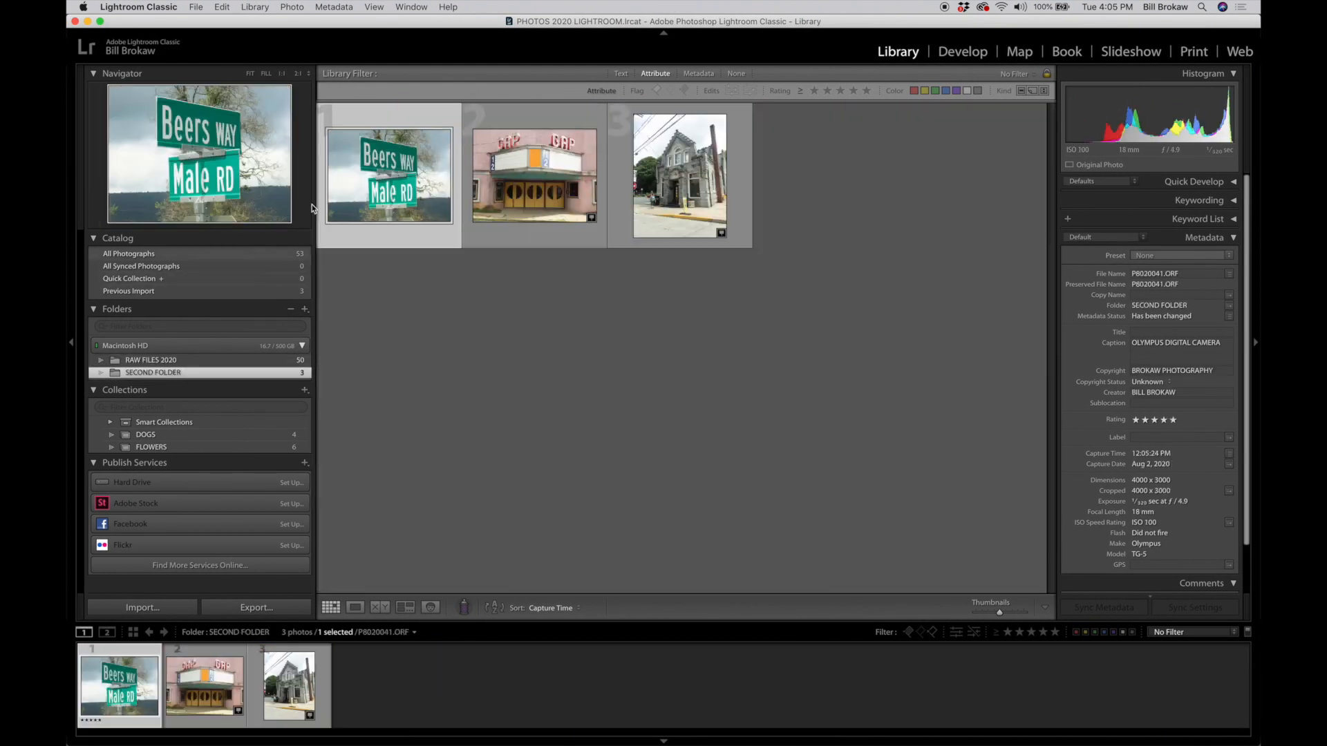
{"action": "mouse_move", "coordinate": [349, 28]}
{"action": "left_mouse_down"}
{"action": "mouse_move", "coordinate": [401, 28]}
{"action": "mouse_move", "coordinate": [368, 28]}
{"action": "left_mouse_up"}
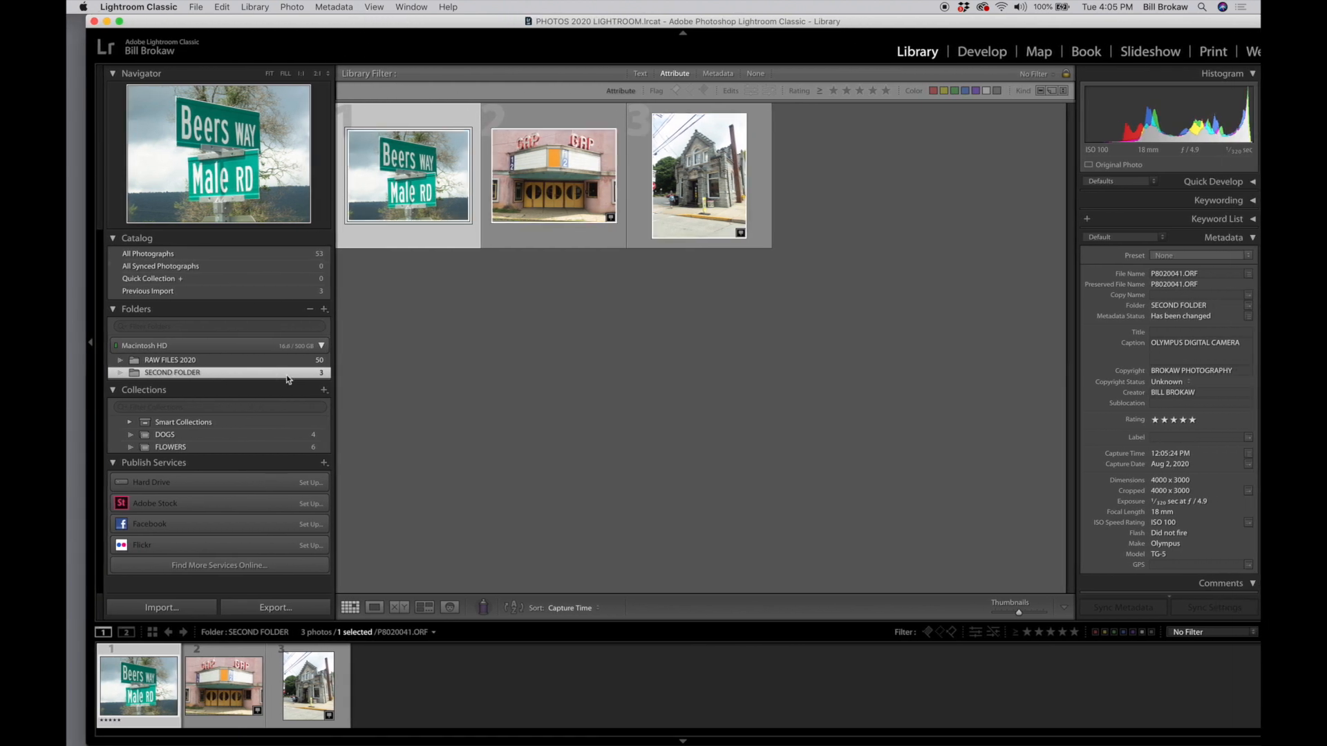
{"action": "left_click", "coordinate": [259, 254]}
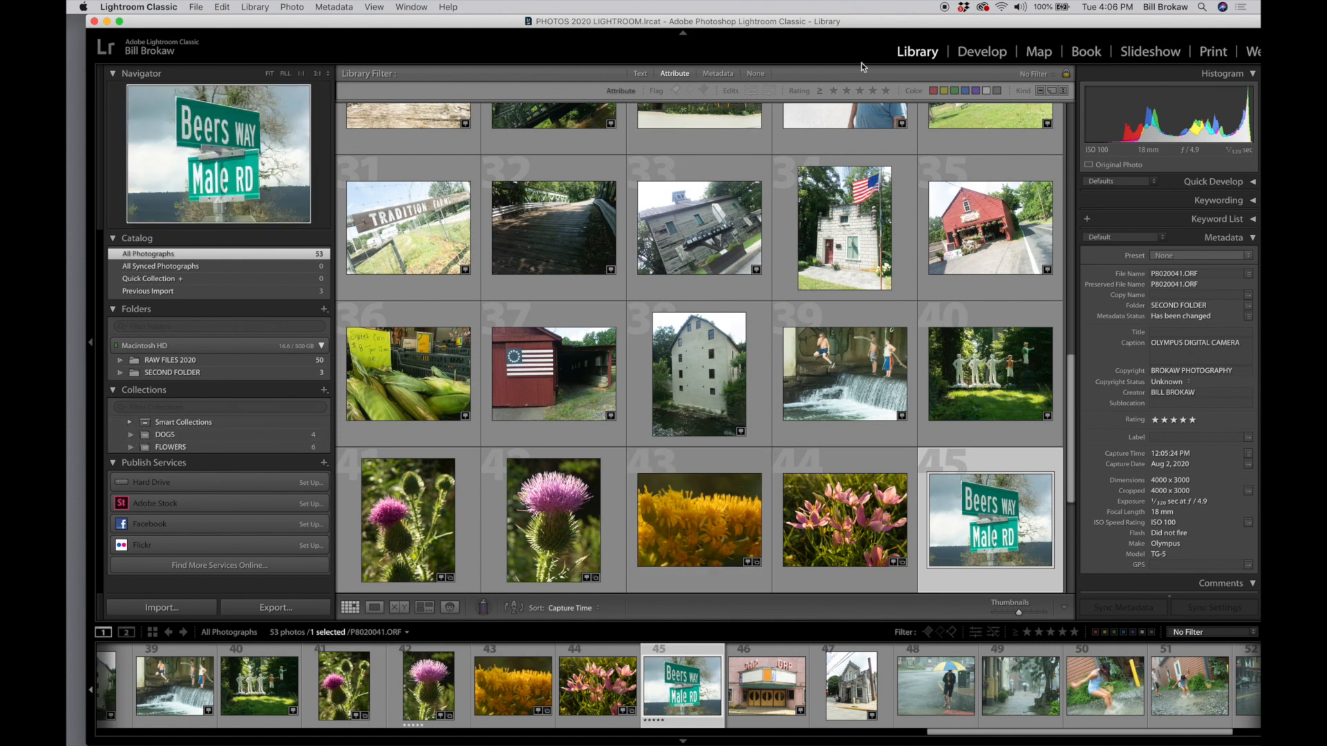
Uncover the desktop, check the contents of SECOND FOLDER in Finder, close the Finder windows and restore the Lightroom window
{"action": "left_click_drag", "start_coordinate": [902, 31], "coordinate": [739, 30]}
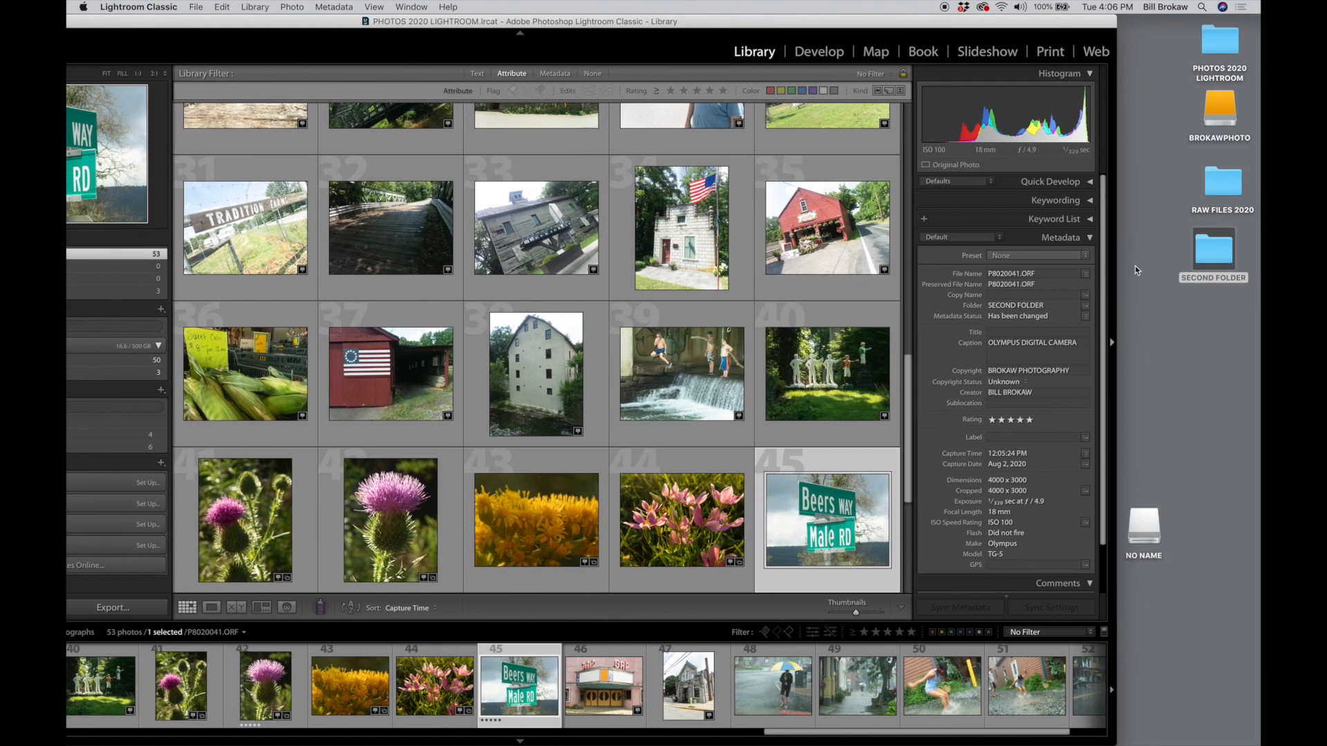
{"action": "left_click", "coordinate": [1213, 259]}
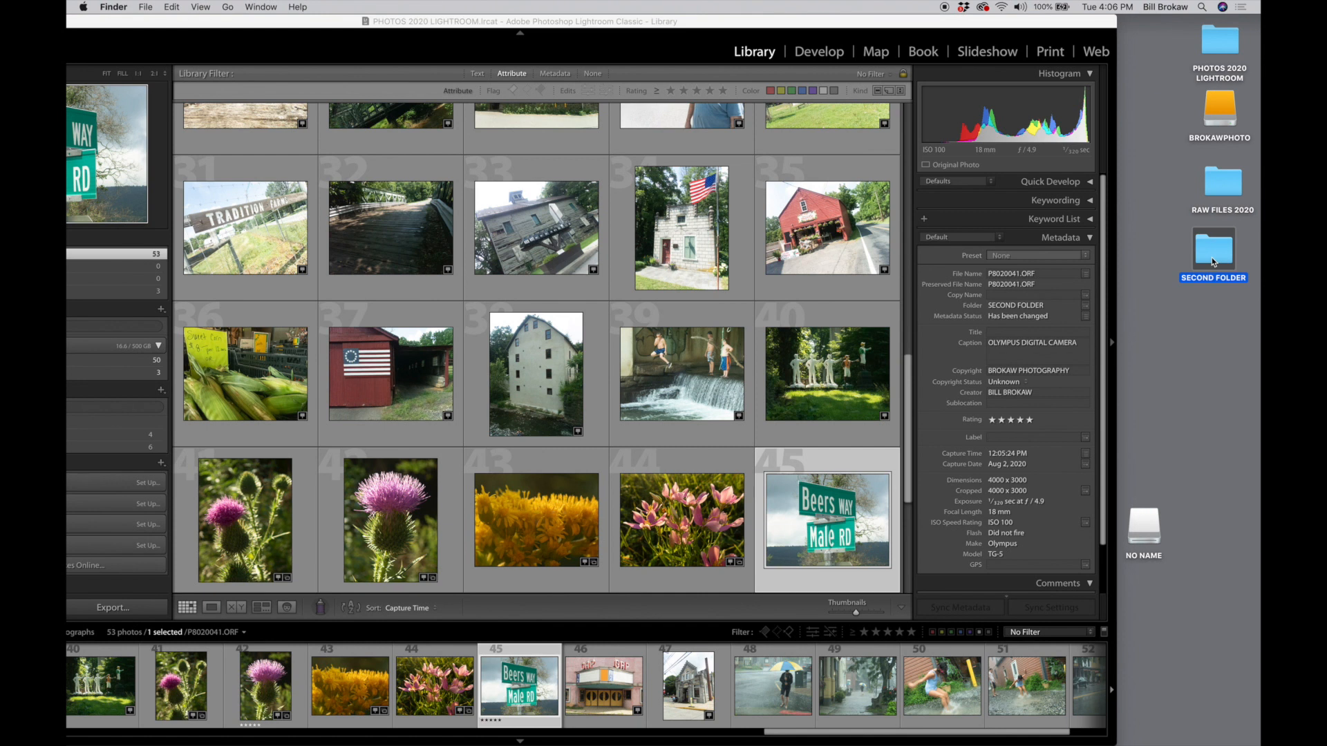
{"action": "double_click", "coordinate": [1212, 259]}
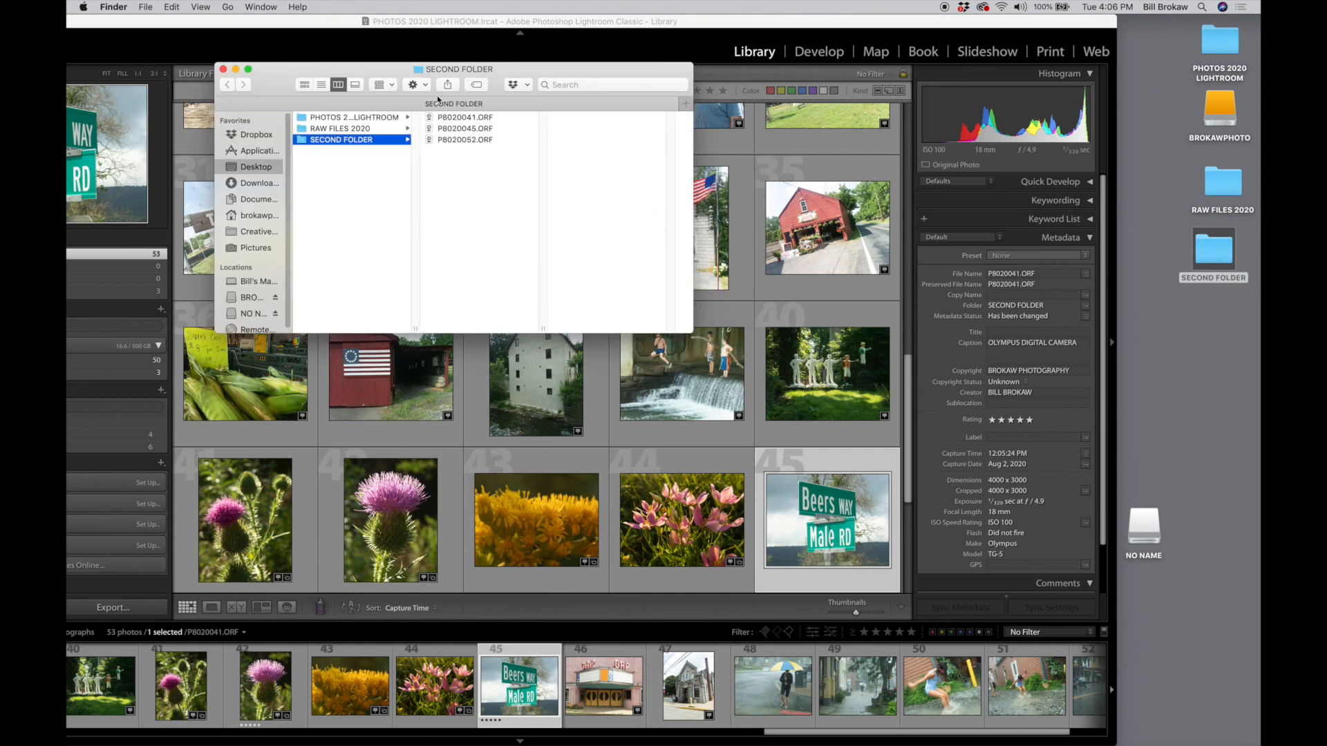
{"action": "left_click", "coordinate": [223, 70]}
{"action": "key", "text": "super+n"}
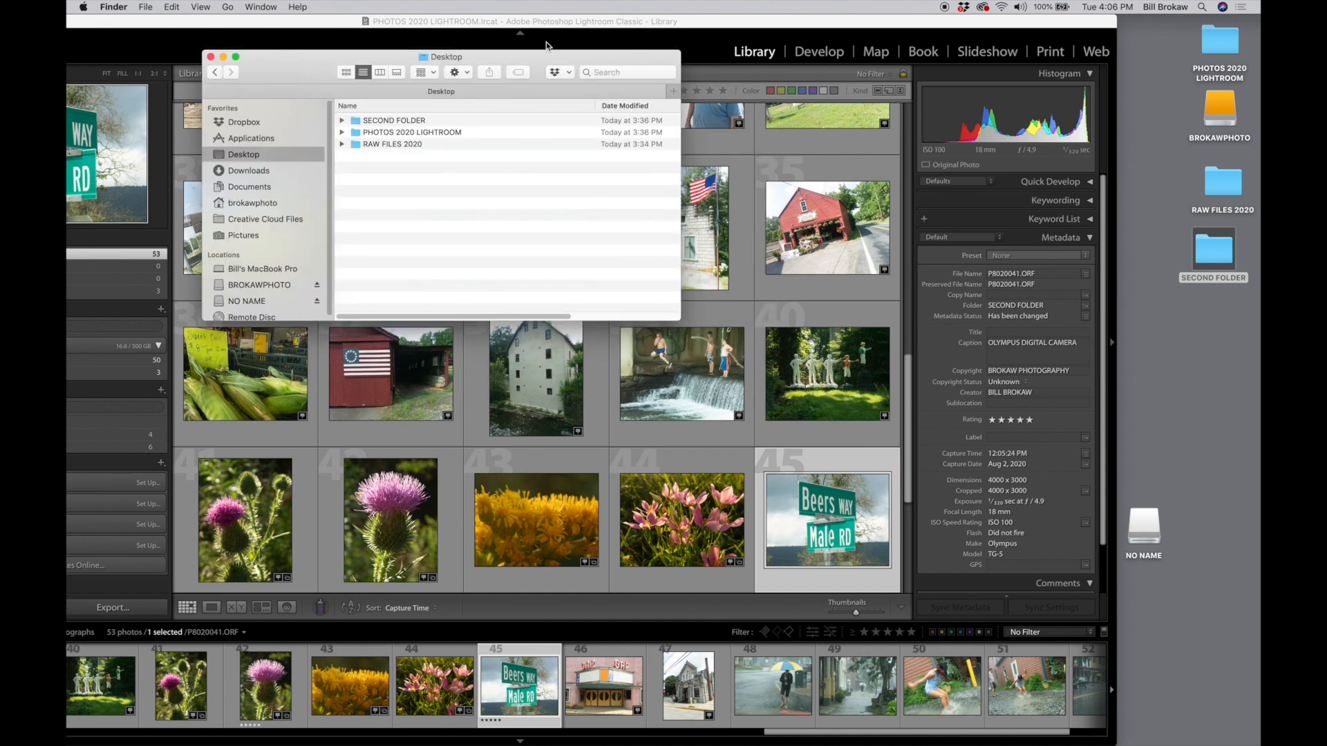
{"action": "left_click", "coordinate": [211, 58]}
{"action": "left_click_drag", "start_coordinate": [294, 25], "coordinate": [459, 23]}
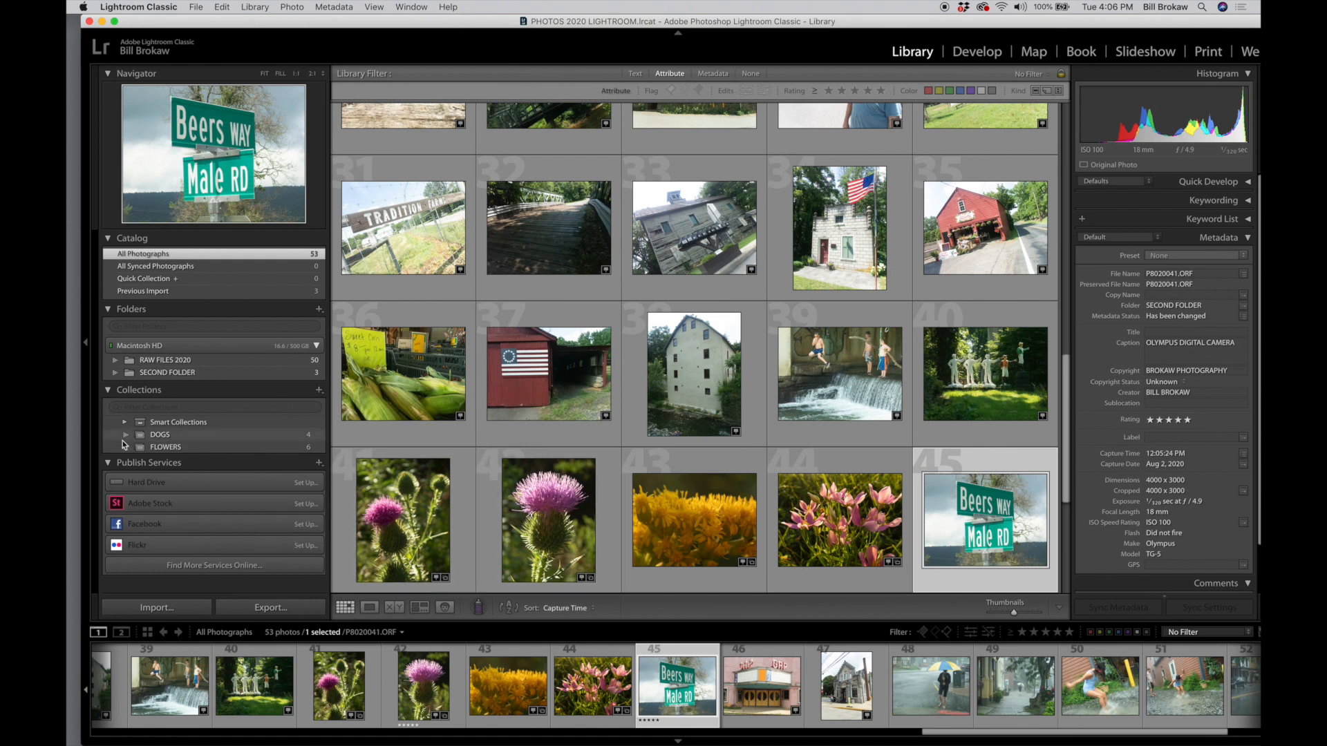
Open the DOGS collection and create a new collection named PEOPLE
{"action": "left_click", "coordinate": [189, 436]}
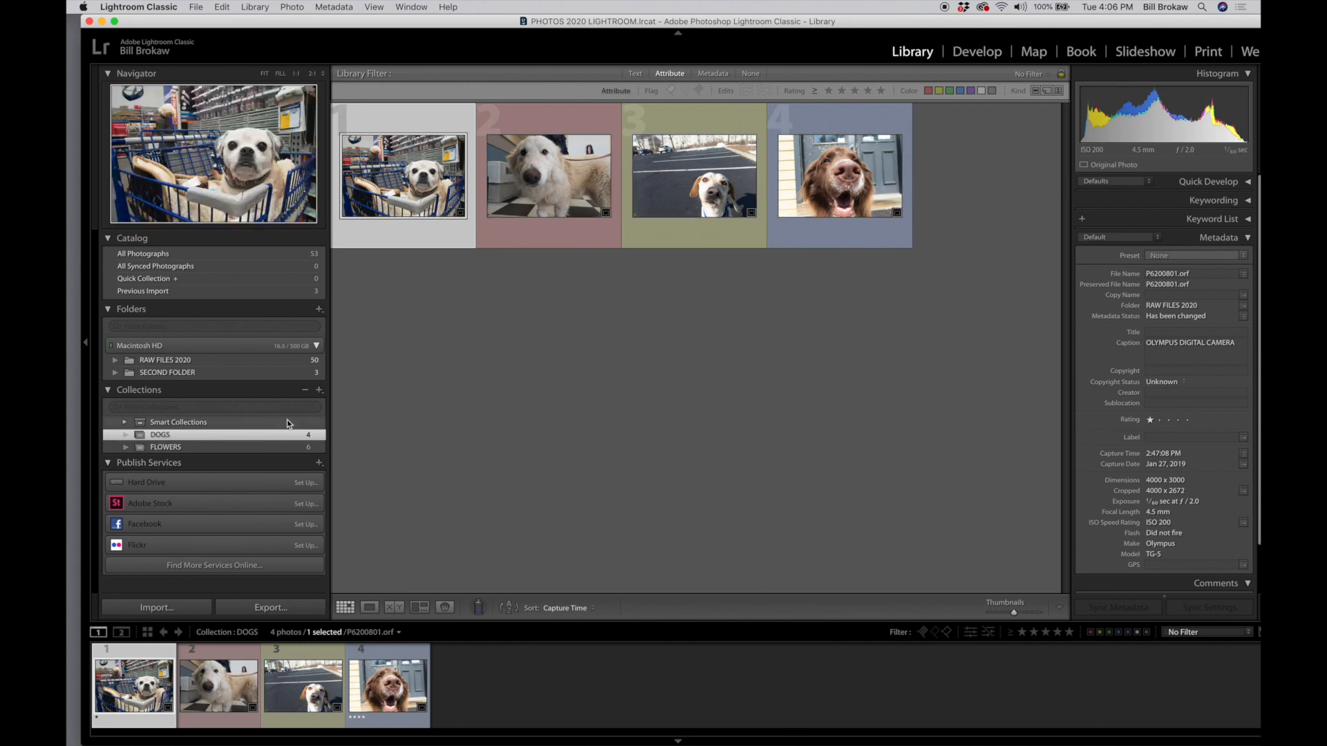
{"action": "left_click", "coordinate": [320, 393]}
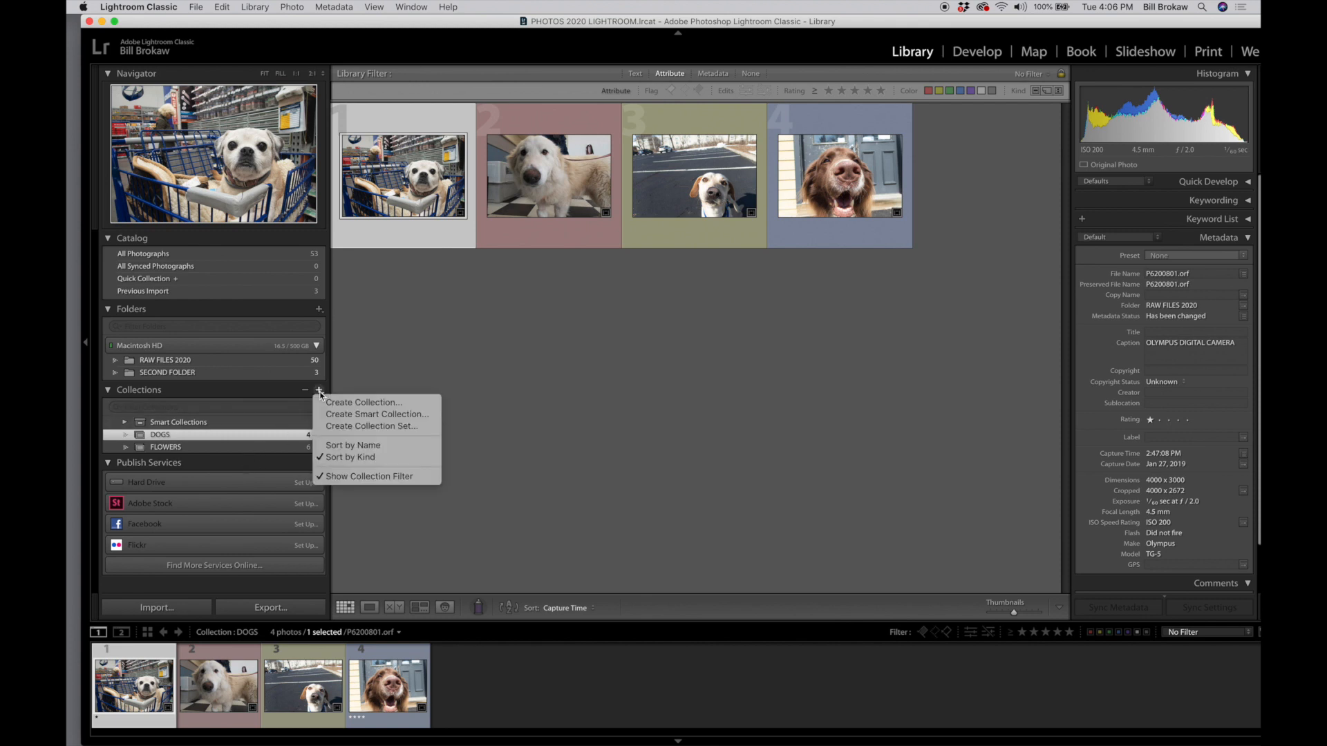
{"action": "left_click", "coordinate": [336, 402]}
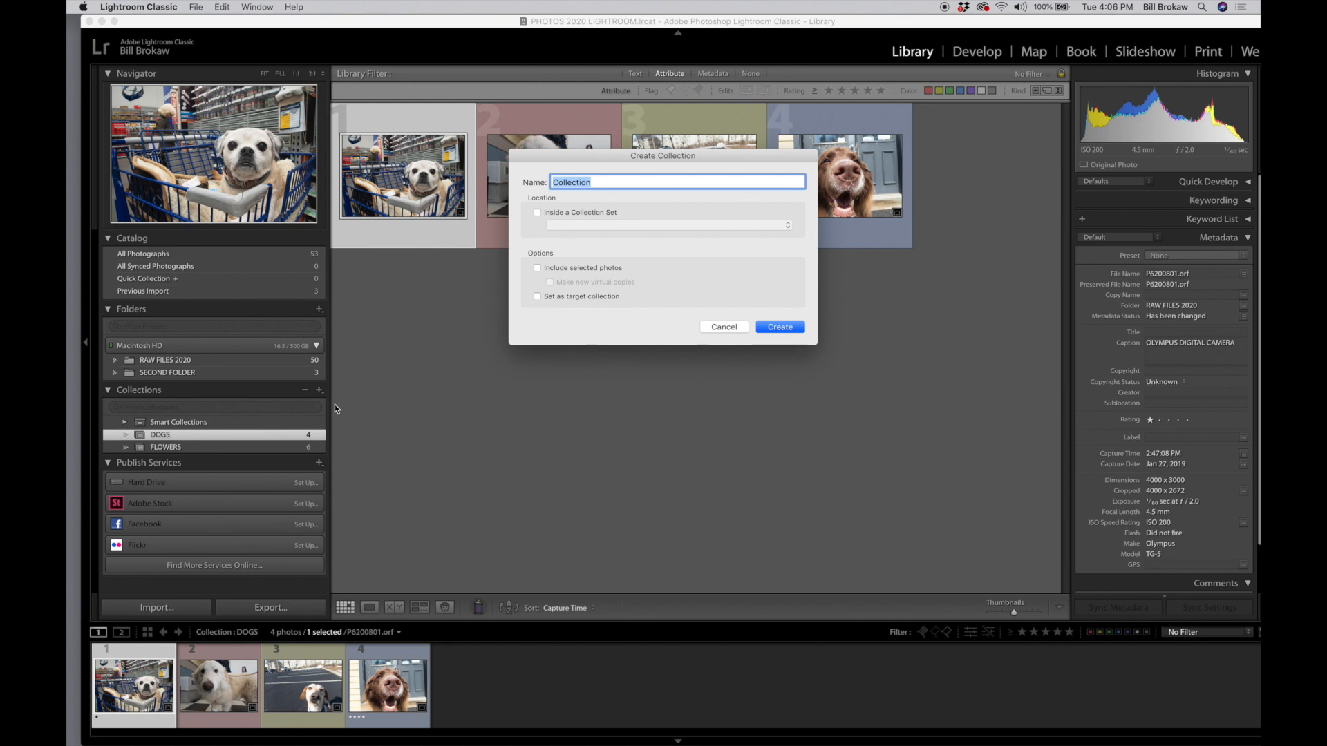
{"action": "type", "text": "PEOPLE"}
{"action": "left_click", "coordinate": [773, 331]}
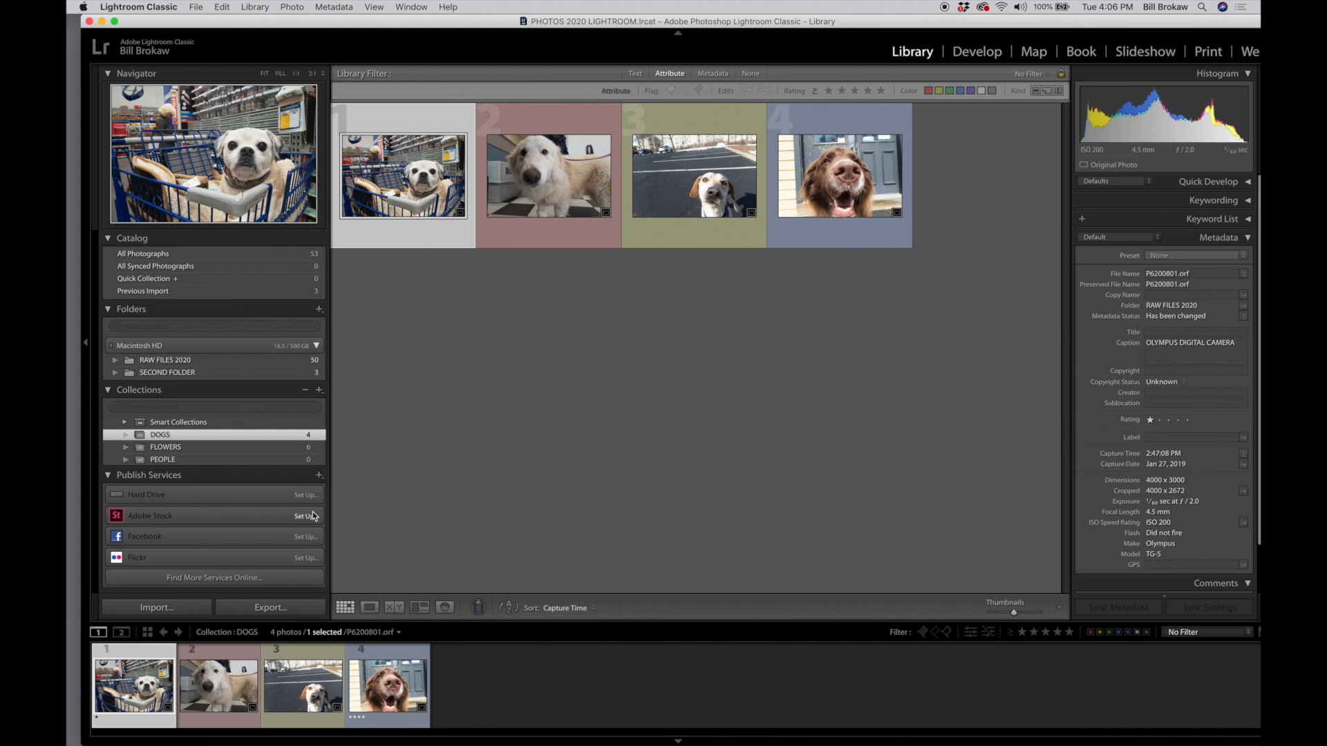
Add the parade, bearded man, police officer, street guitarist and two-men-talking photos from all photographs to the PEOPLE collection, and clear the selection
{"action": "left_click", "coordinate": [291, 254]}
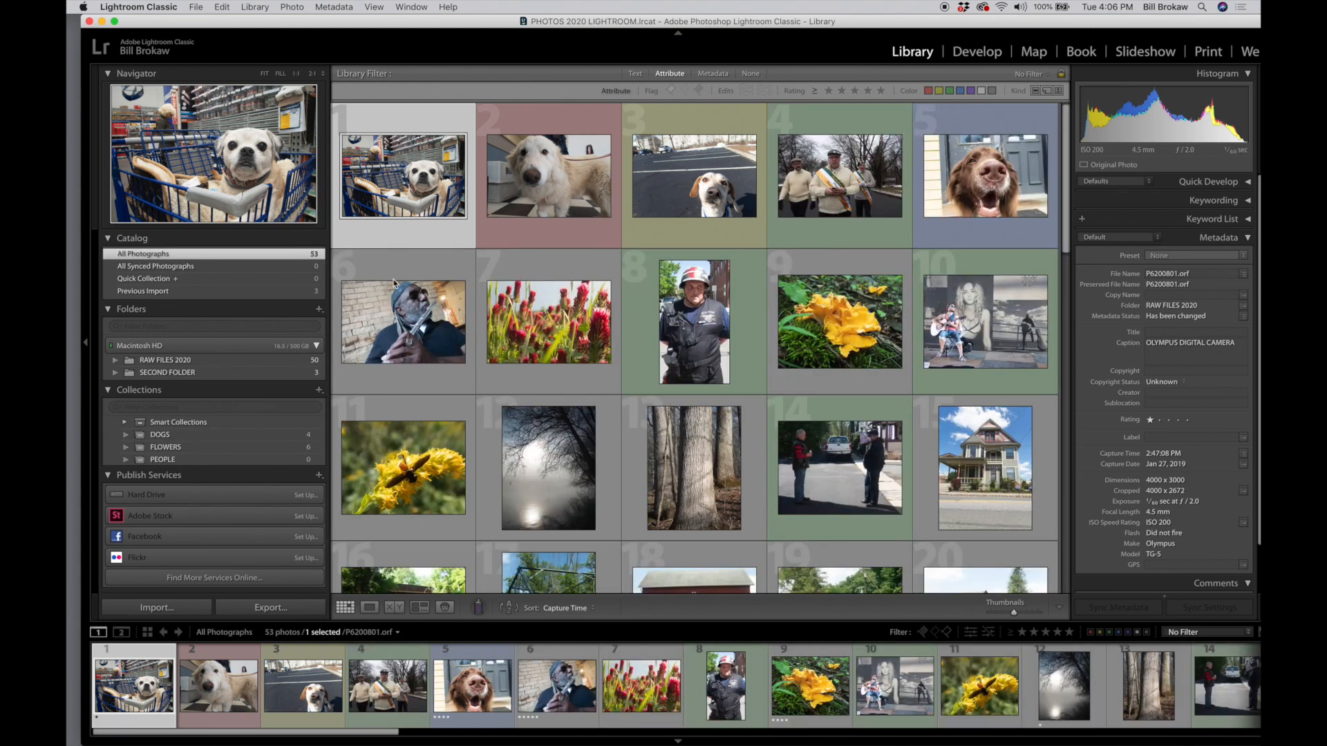
{"action": "left_click", "coordinate": [888, 219]}
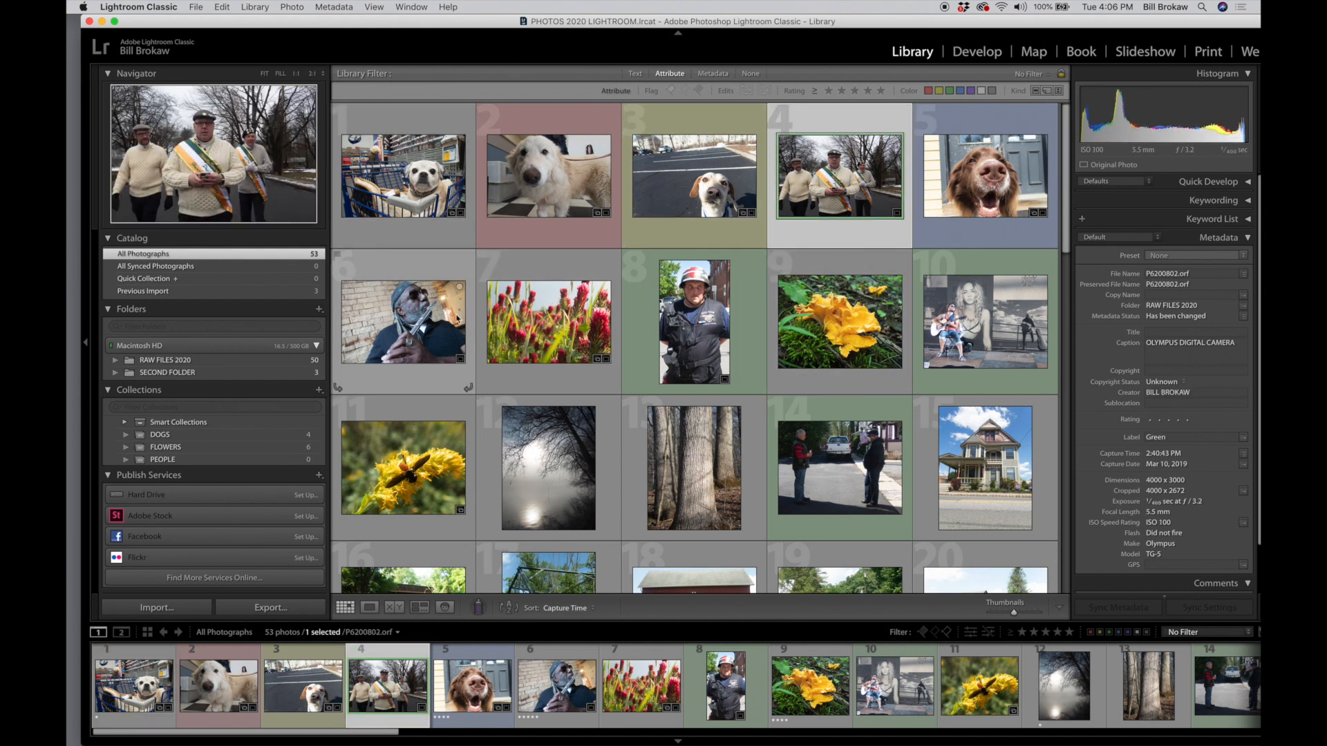
{"action": "left_click", "coordinate": [402, 312], "text": "super"}
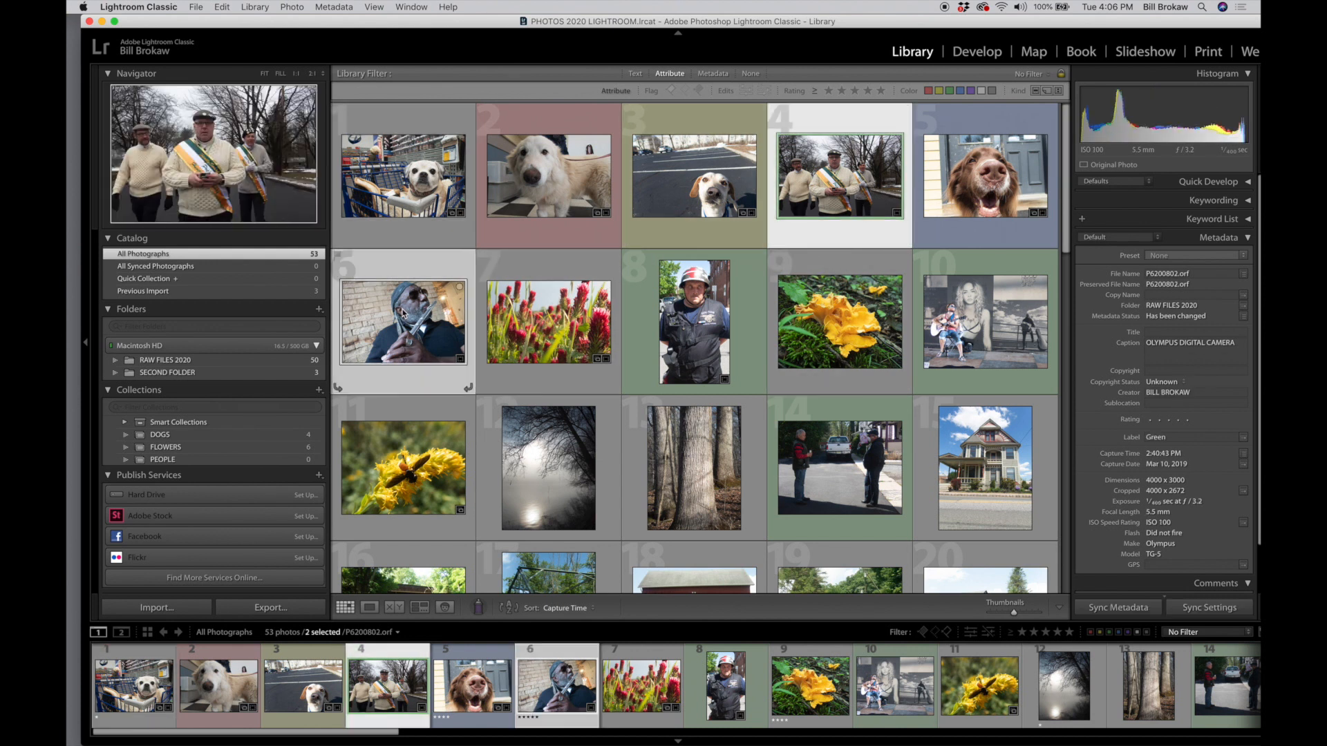
{"action": "left_click", "coordinate": [679, 326], "text": "super"}
{"action": "left_click", "coordinate": [949, 339], "text": "super"}
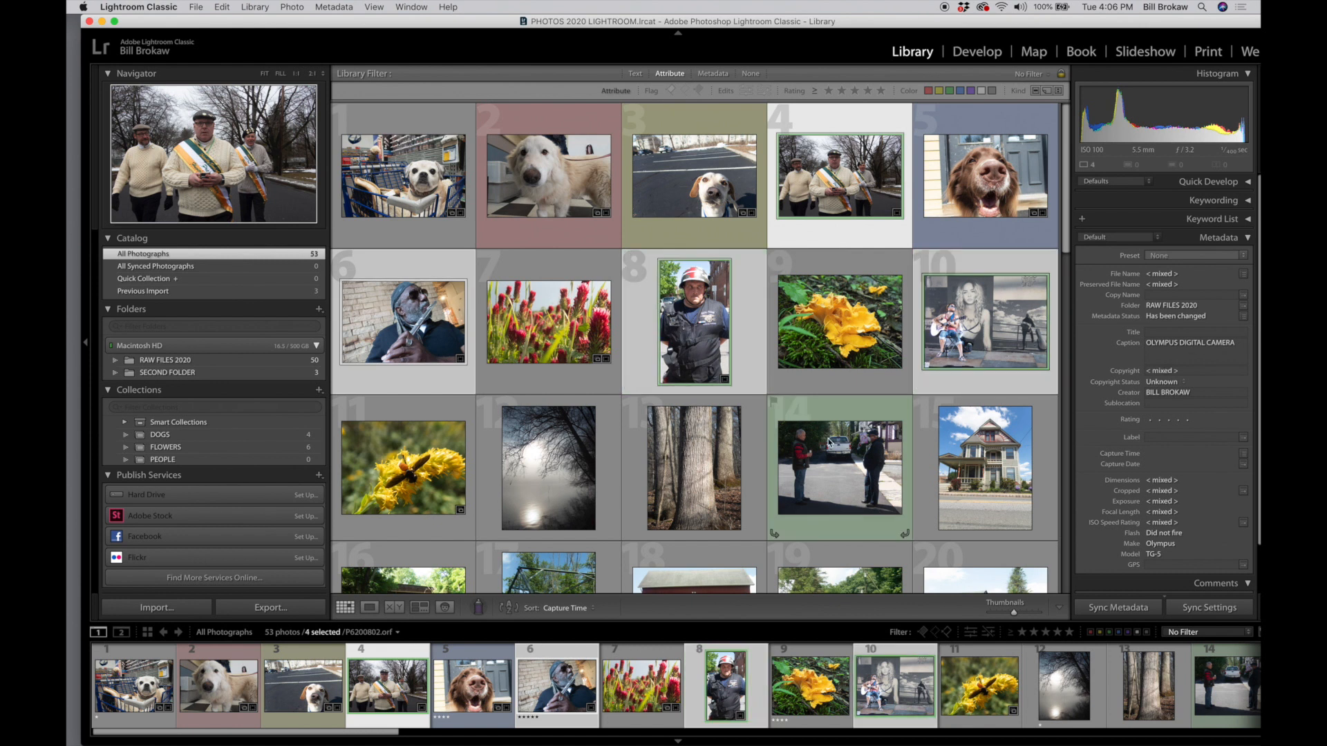
{"action": "left_click", "coordinate": [830, 446], "text": "super"}
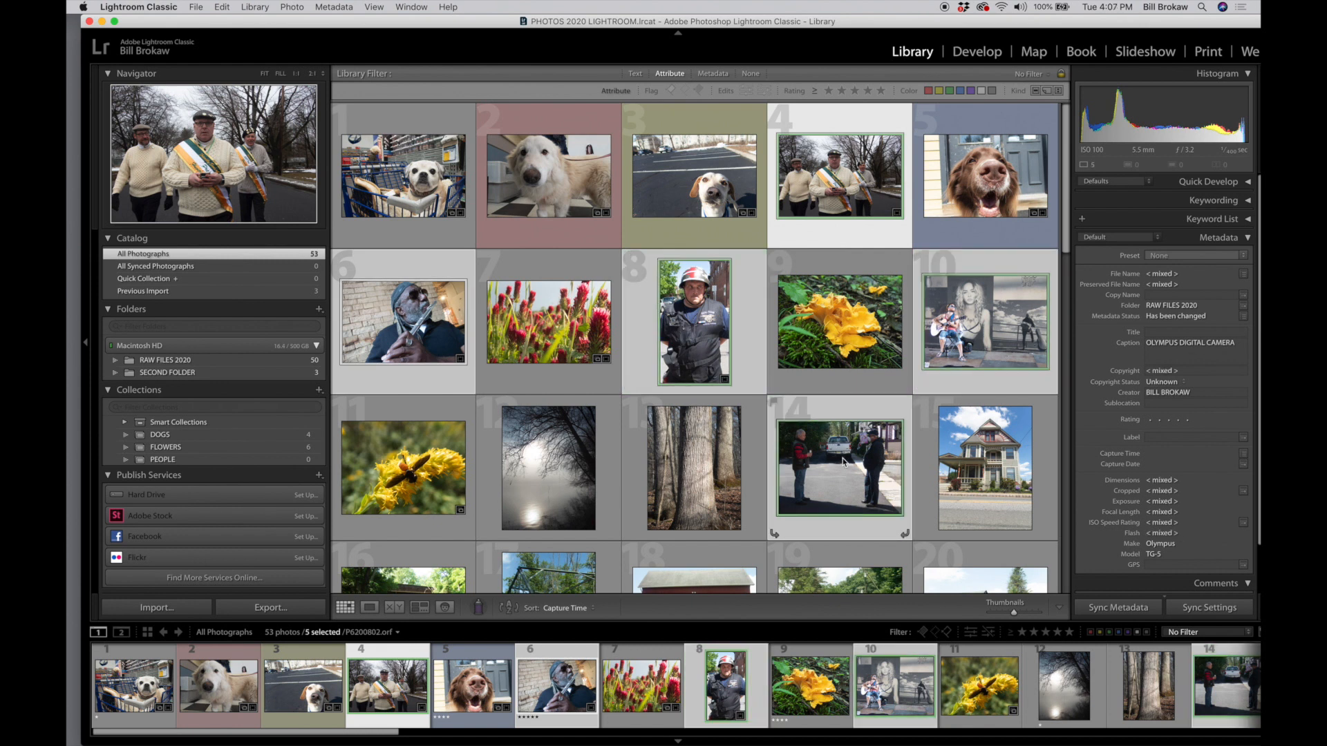
{"action": "left_click_drag", "start_coordinate": [842, 462], "coordinate": [230, 466]}
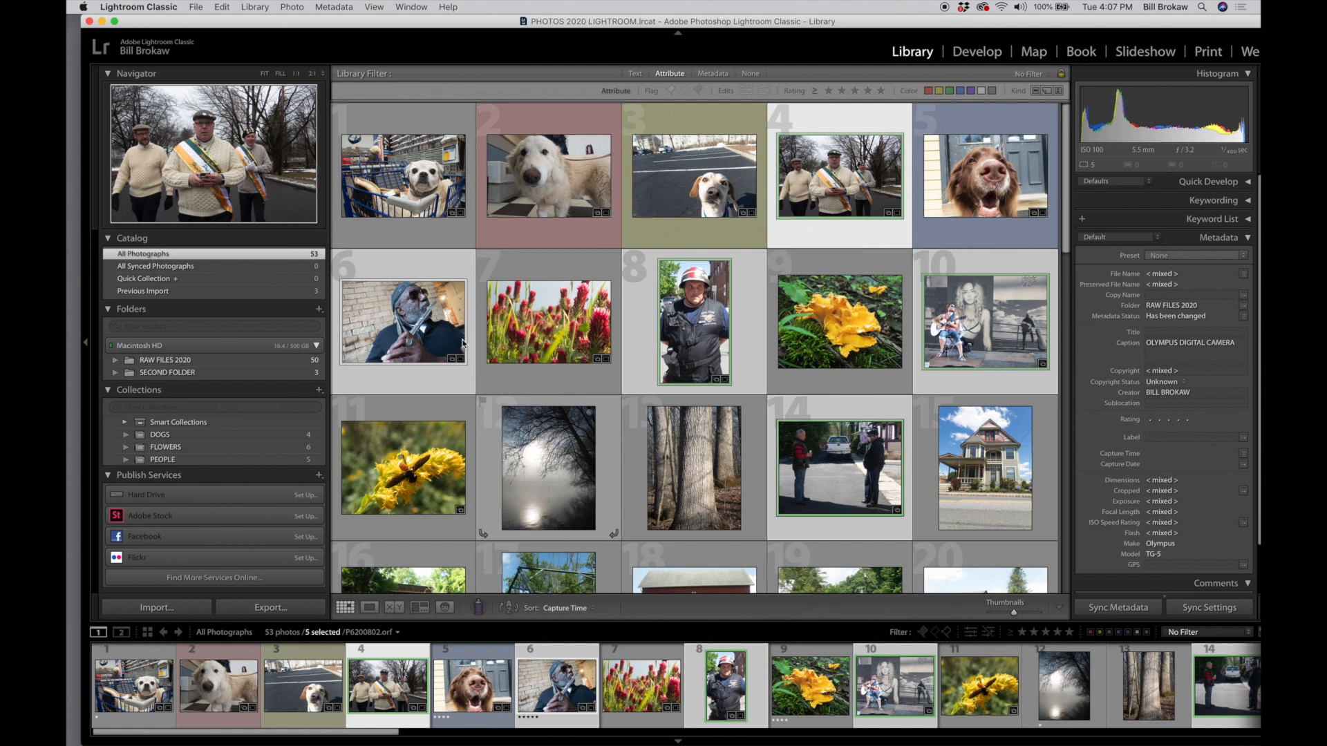
{"action": "left_click", "coordinate": [221, 8]}
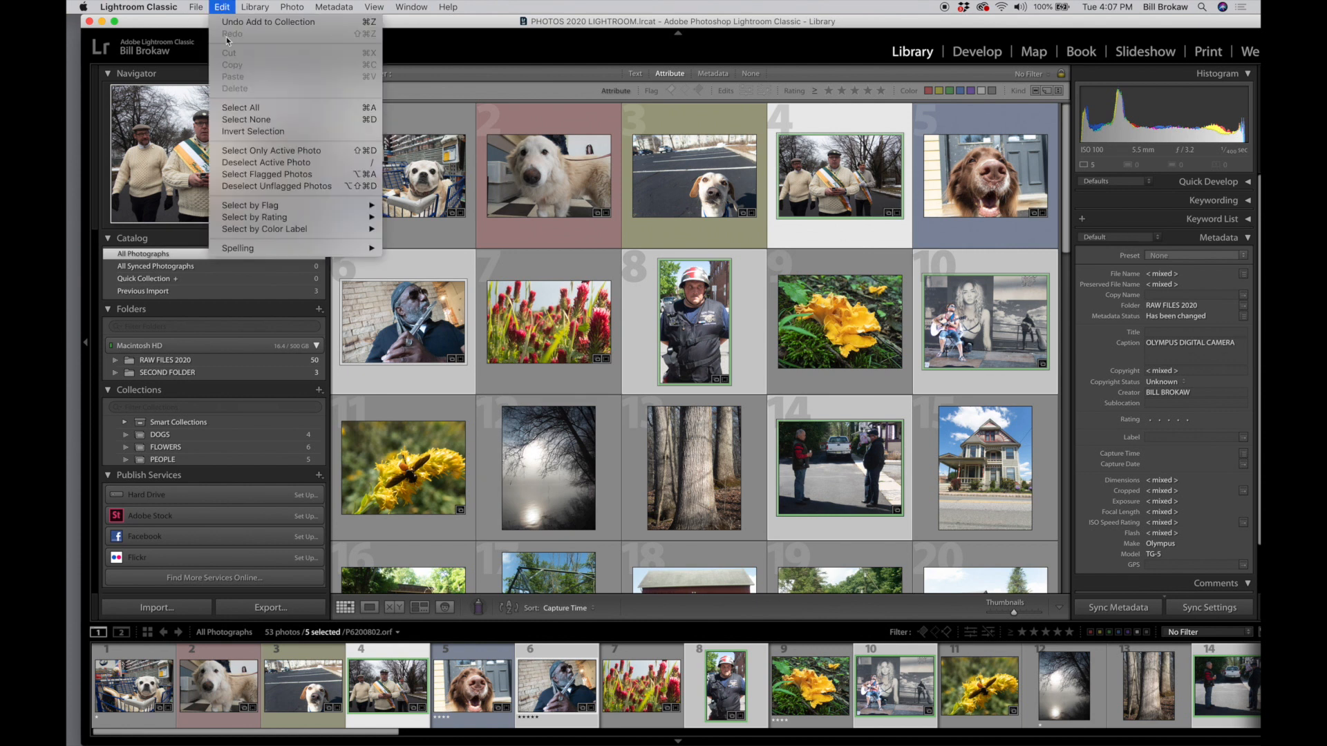
{"action": "left_click", "coordinate": [246, 120]}
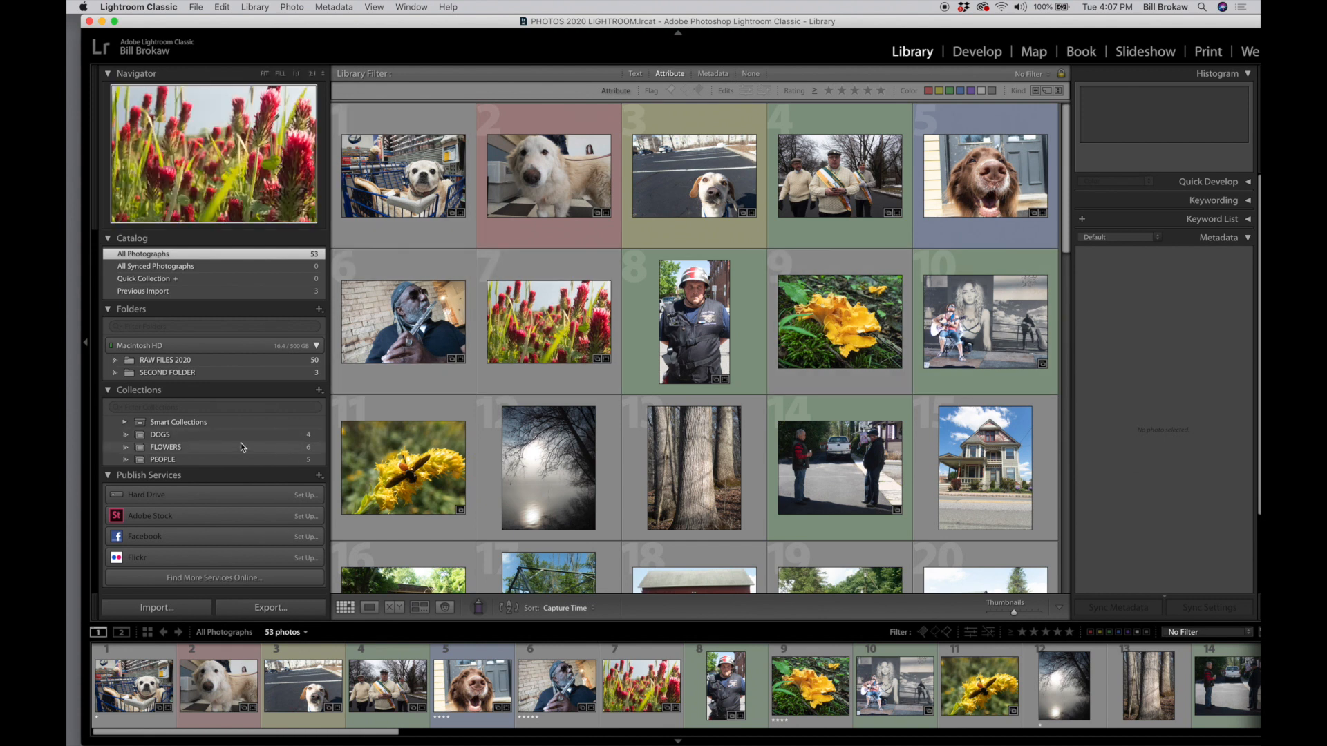
List the smart collections and filter all photographs to those rated five stars
{"action": "left_click", "coordinate": [125, 422]}
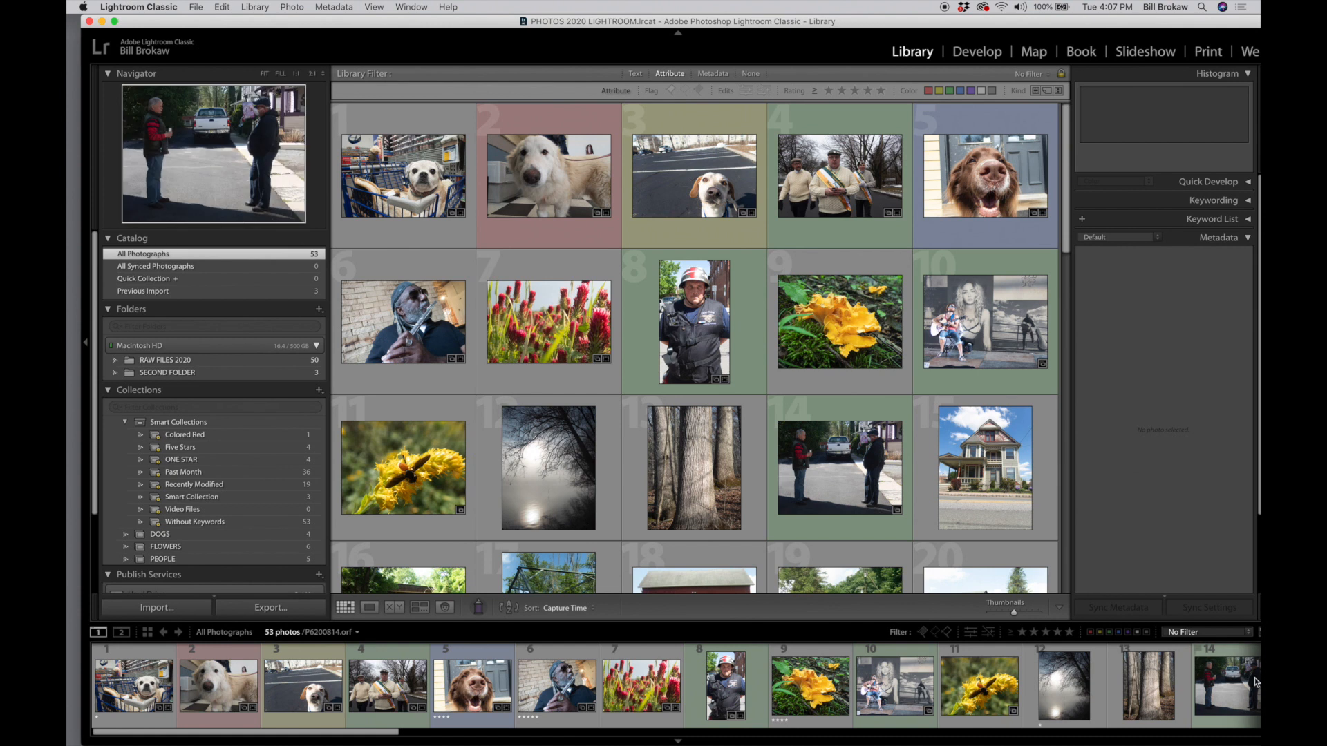
{"action": "left_click", "coordinate": [1249, 634]}
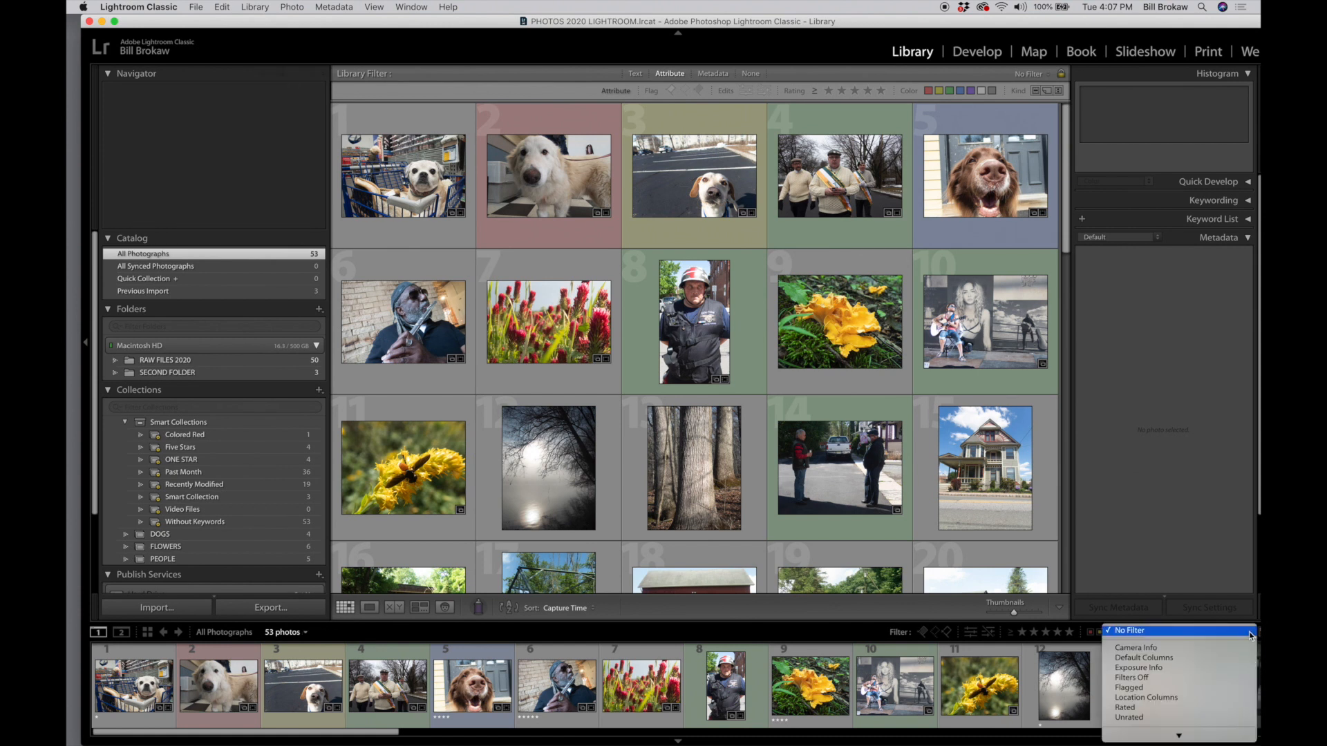
{"action": "left_click", "coordinate": [1237, 634]}
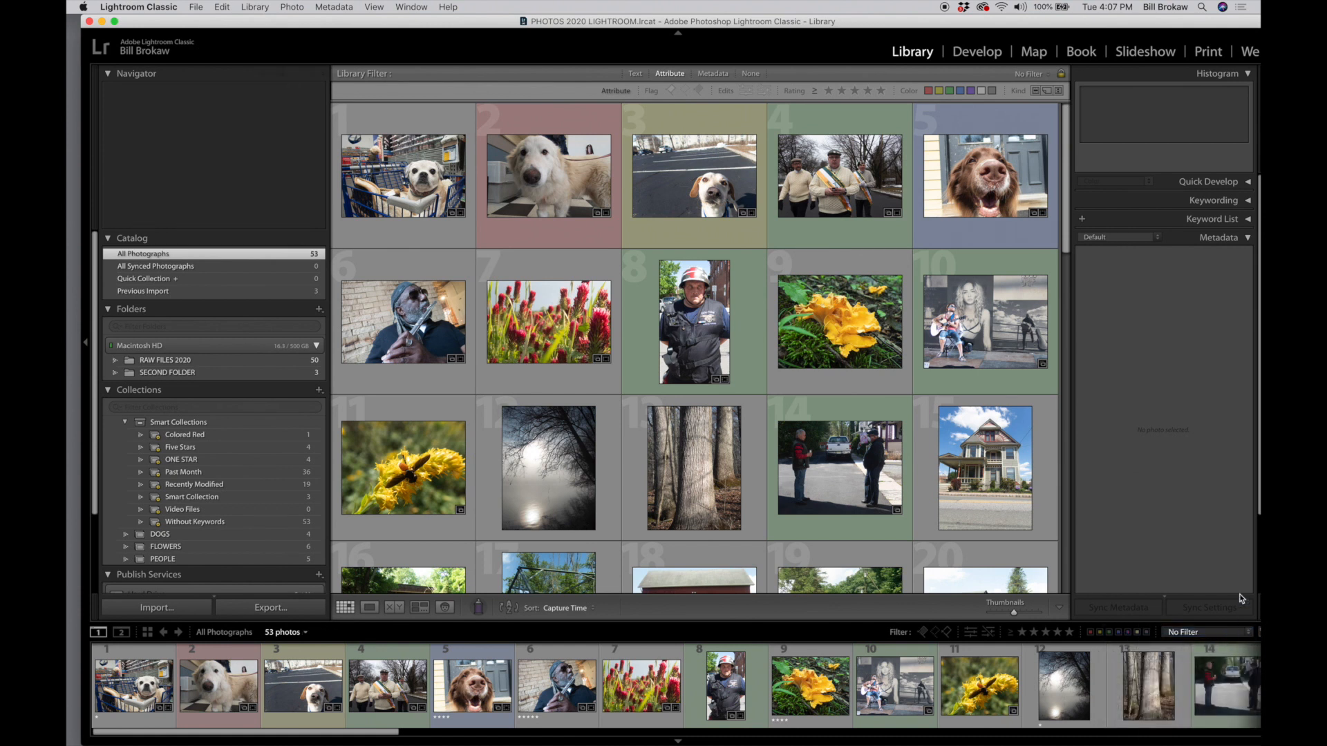
{"action": "left_click_drag", "start_coordinate": [1082, 22], "coordinate": [1078, 23]}
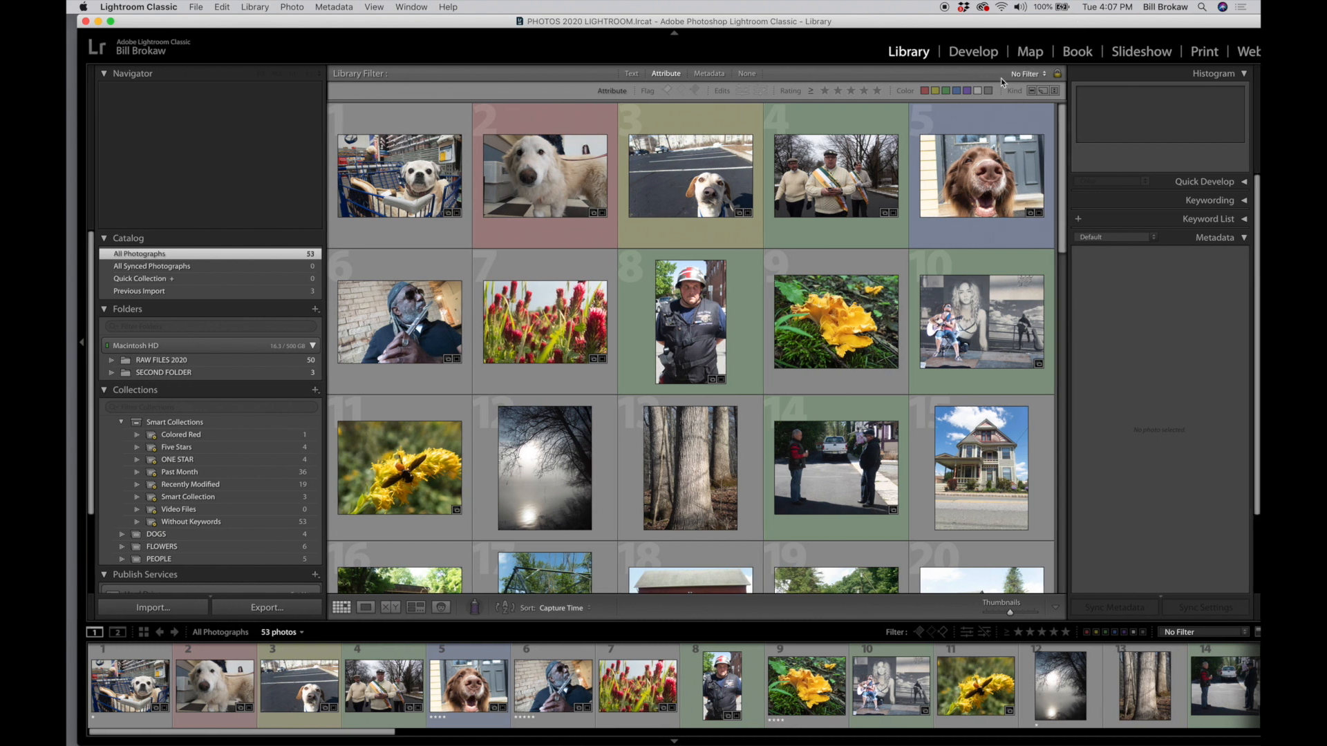
{"action": "left_click", "coordinate": [825, 90]}
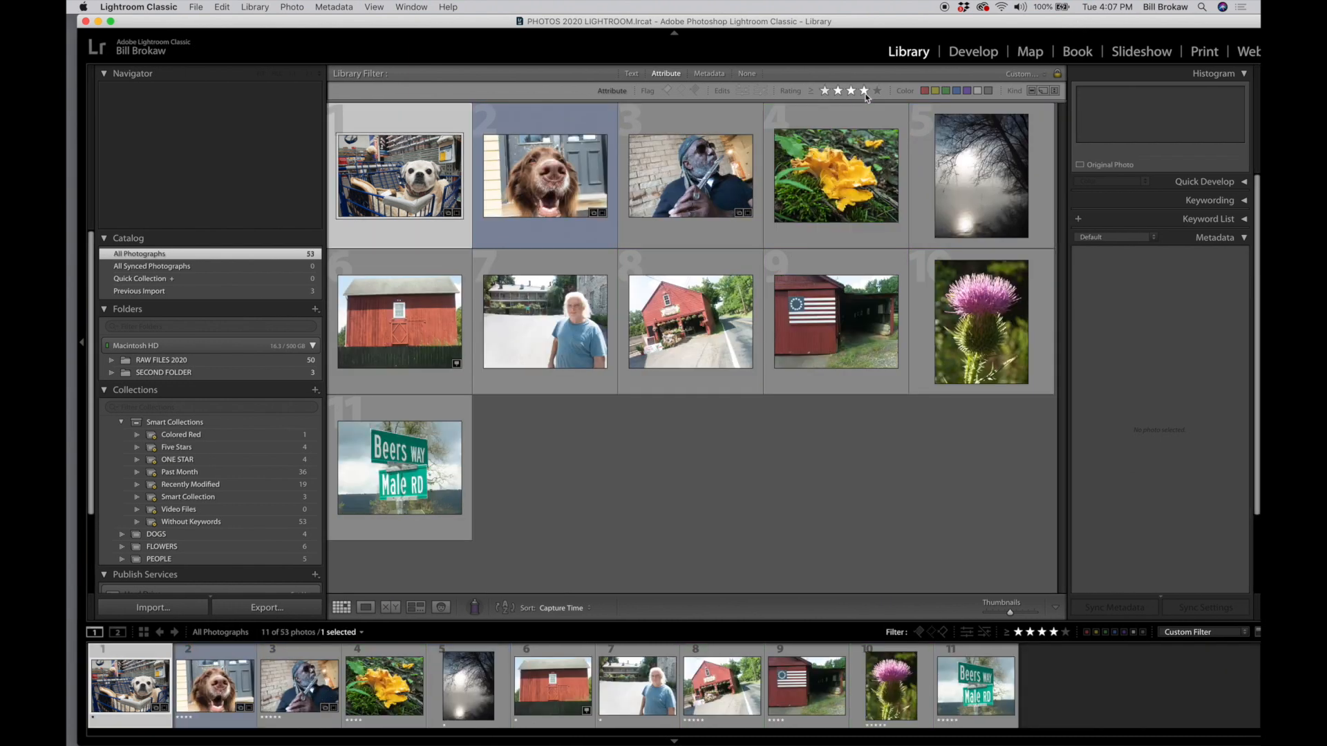
{"action": "left_click", "coordinate": [877, 91]}
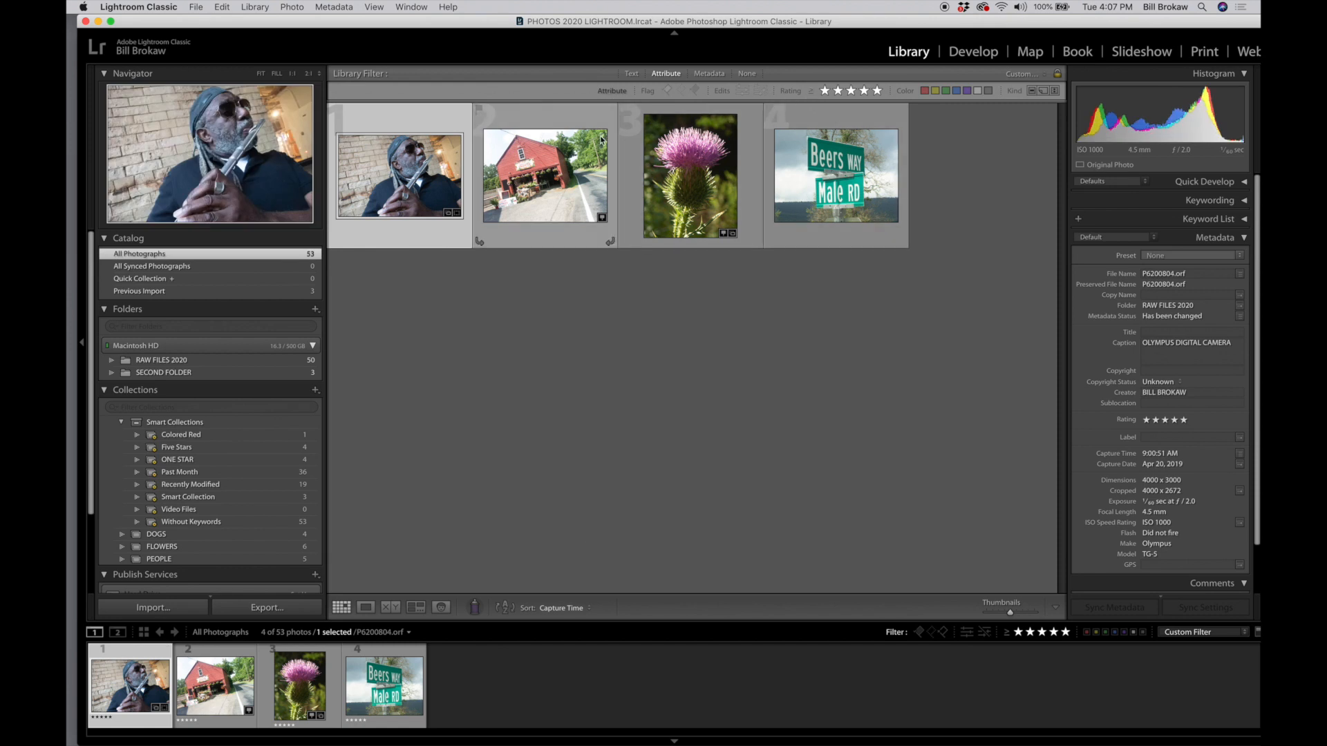
View the photos in the Five Stars smart collection and look through the commands available for it
{"action": "left_click", "coordinate": [212, 446]}
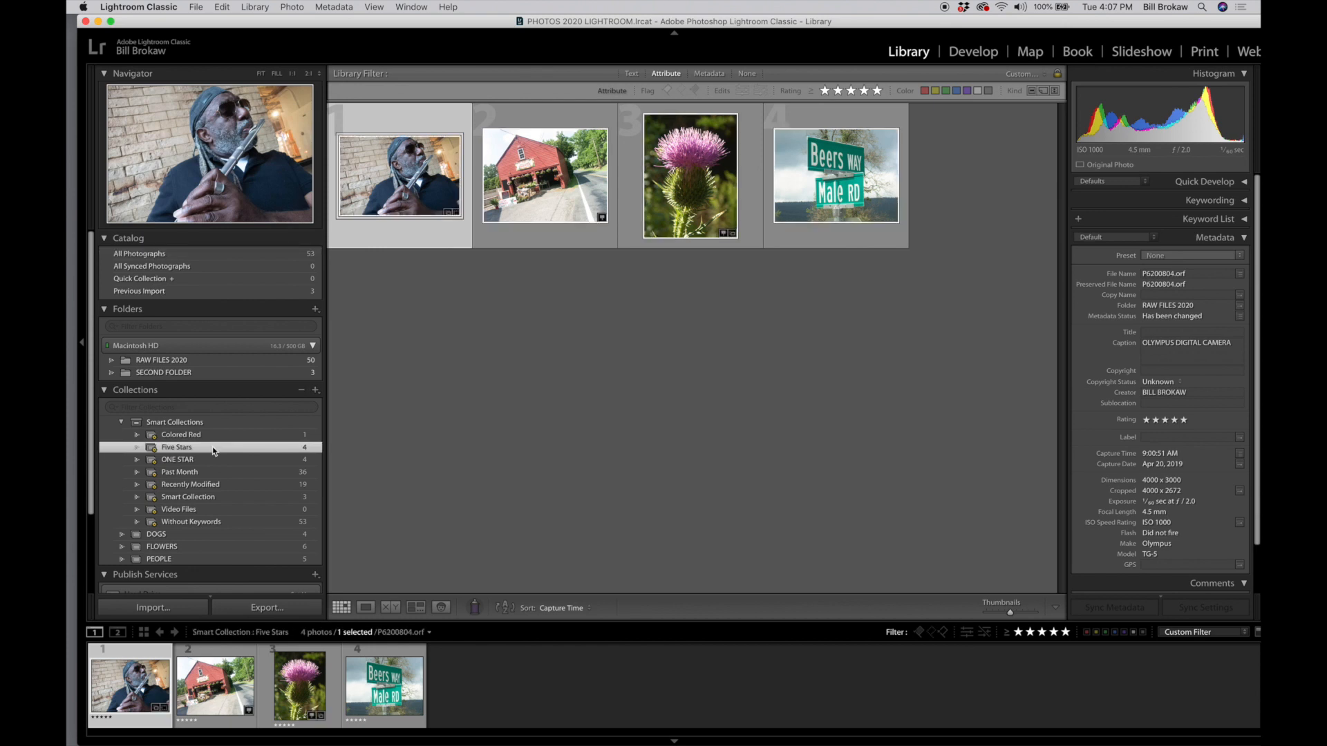
{"action": "right_click", "coordinate": [180, 452]}
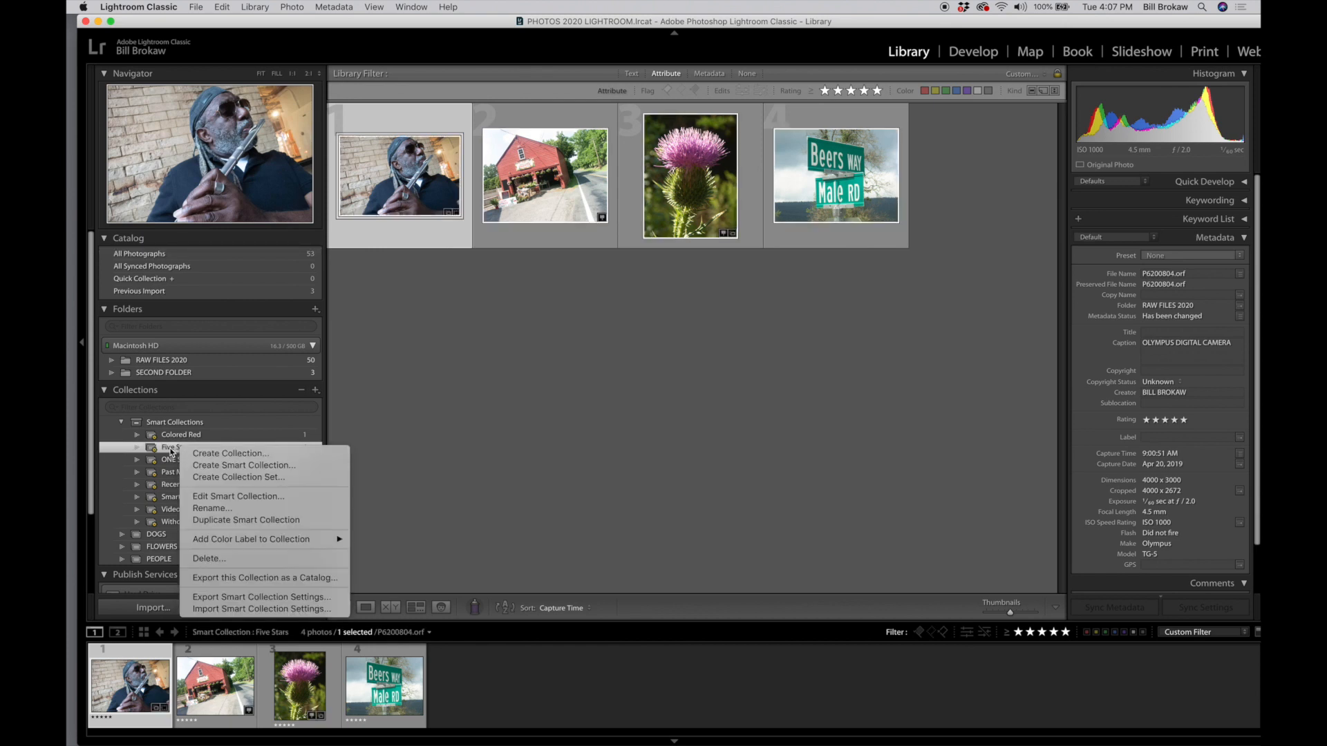
{"action": "left_click", "coordinate": [171, 452]}
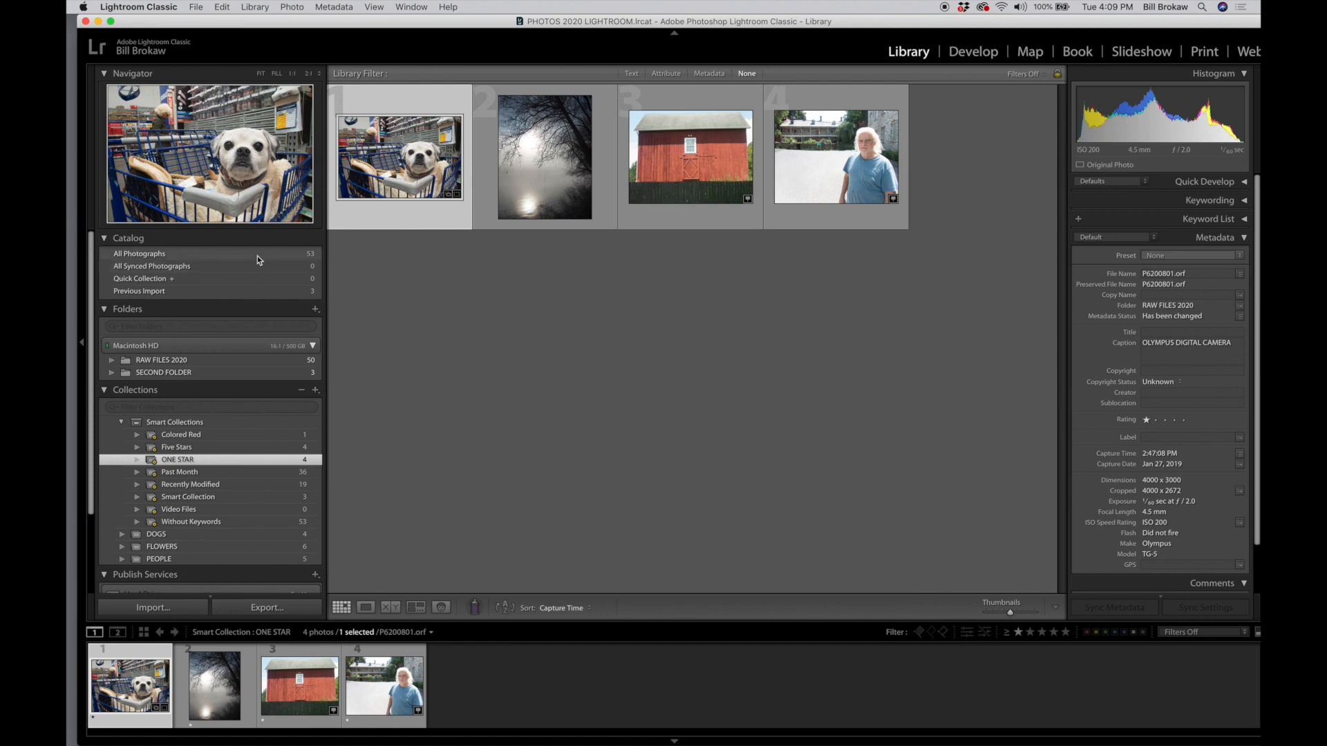
Return to all photographs, shift the window to expose the filter switch, and toggle the Rated filter on and off
{"action": "left_click", "coordinate": [257, 255]}
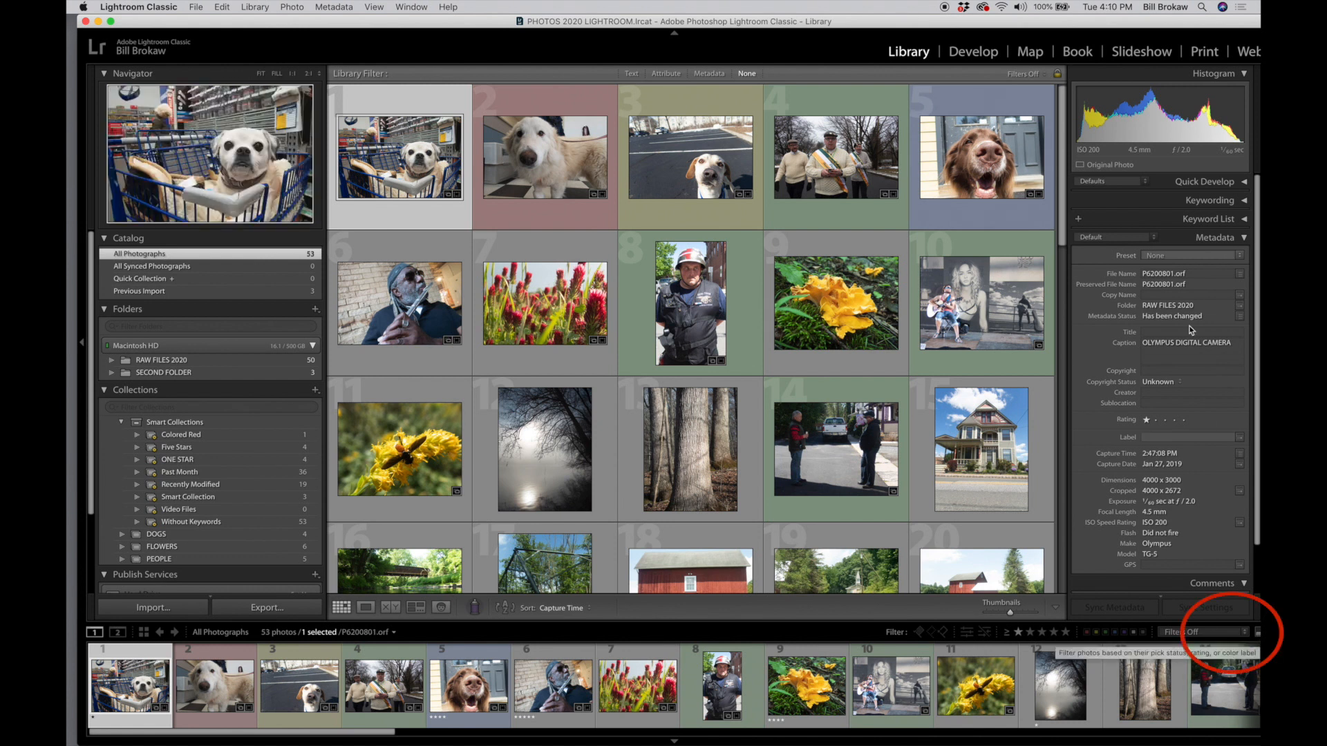
{"action": "left_click_drag", "start_coordinate": [1112, 25], "coordinate": [1089, 26]}
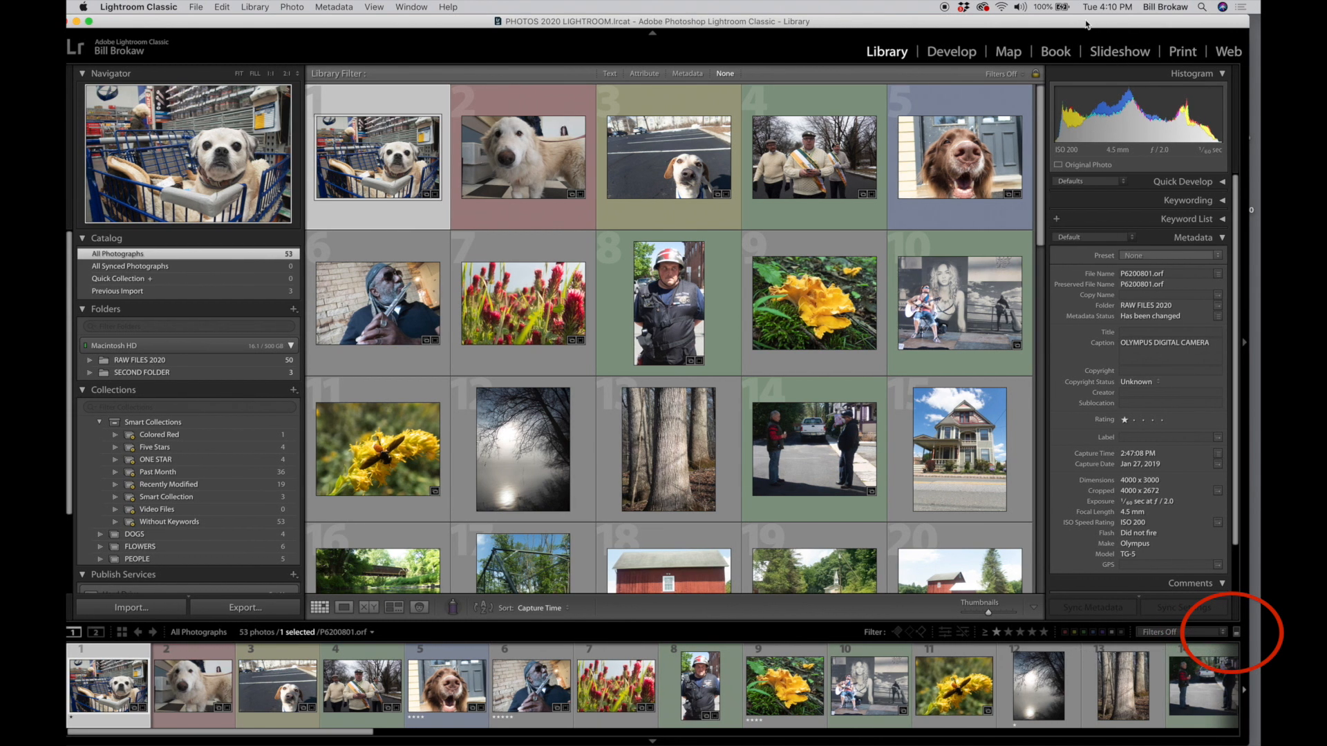
{"action": "left_click", "coordinate": [1236, 633]}
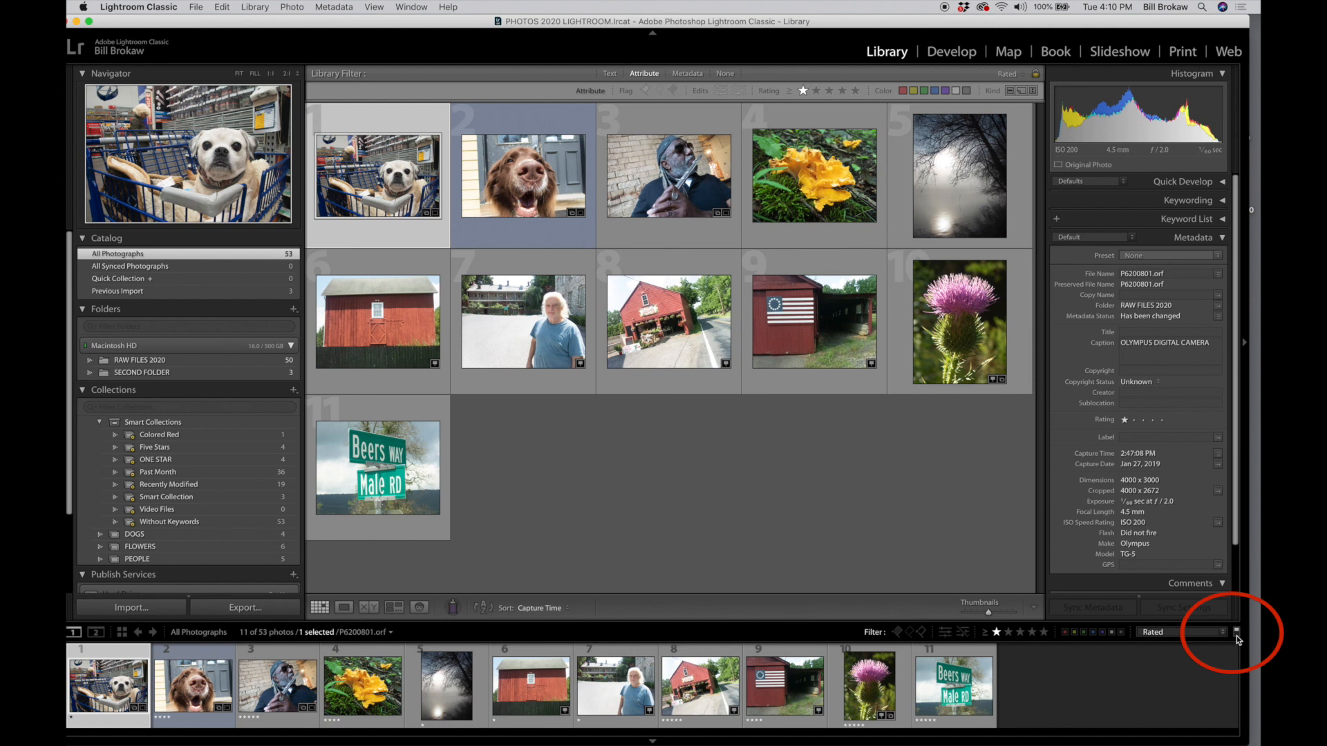
{"action": "left_click", "coordinate": [1237, 635]}
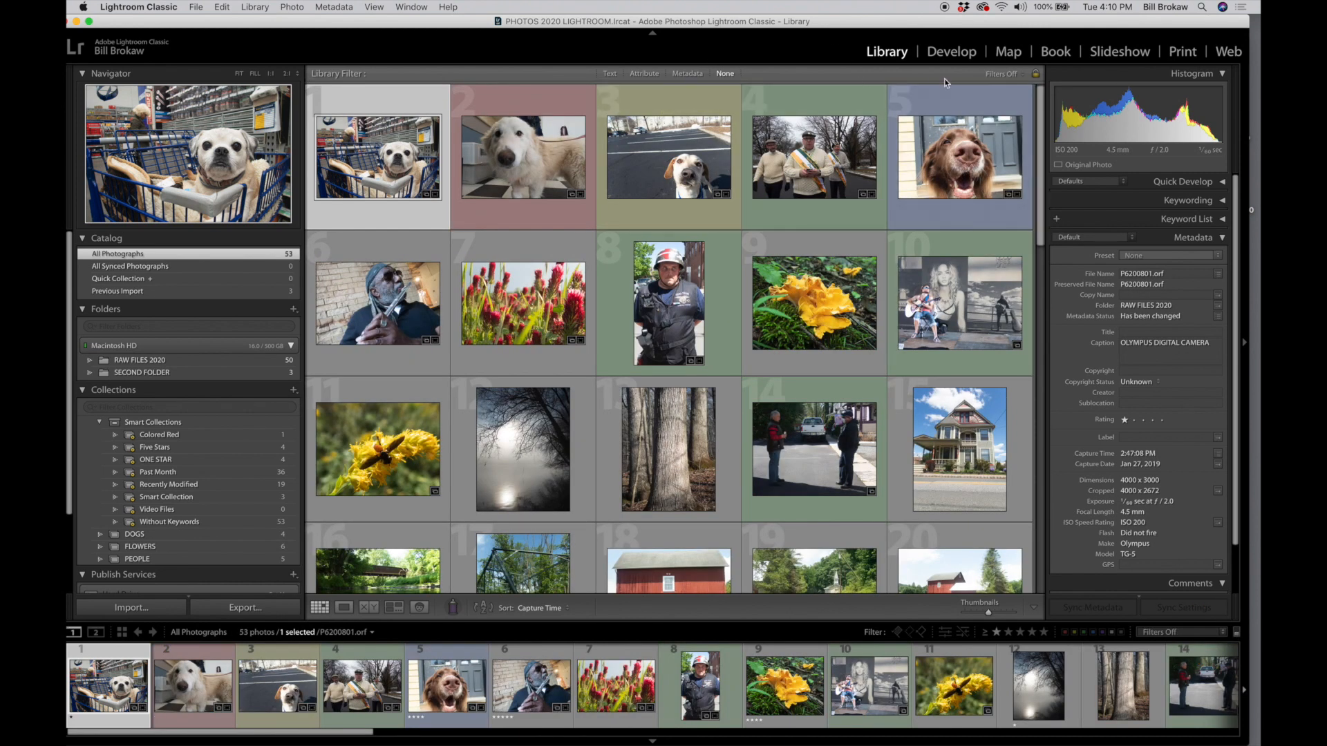
Remove the star rating from the shopping-cart dog photo with the Rated filter on, and clear the filter
{"action": "left_click", "coordinate": [1237, 635]}
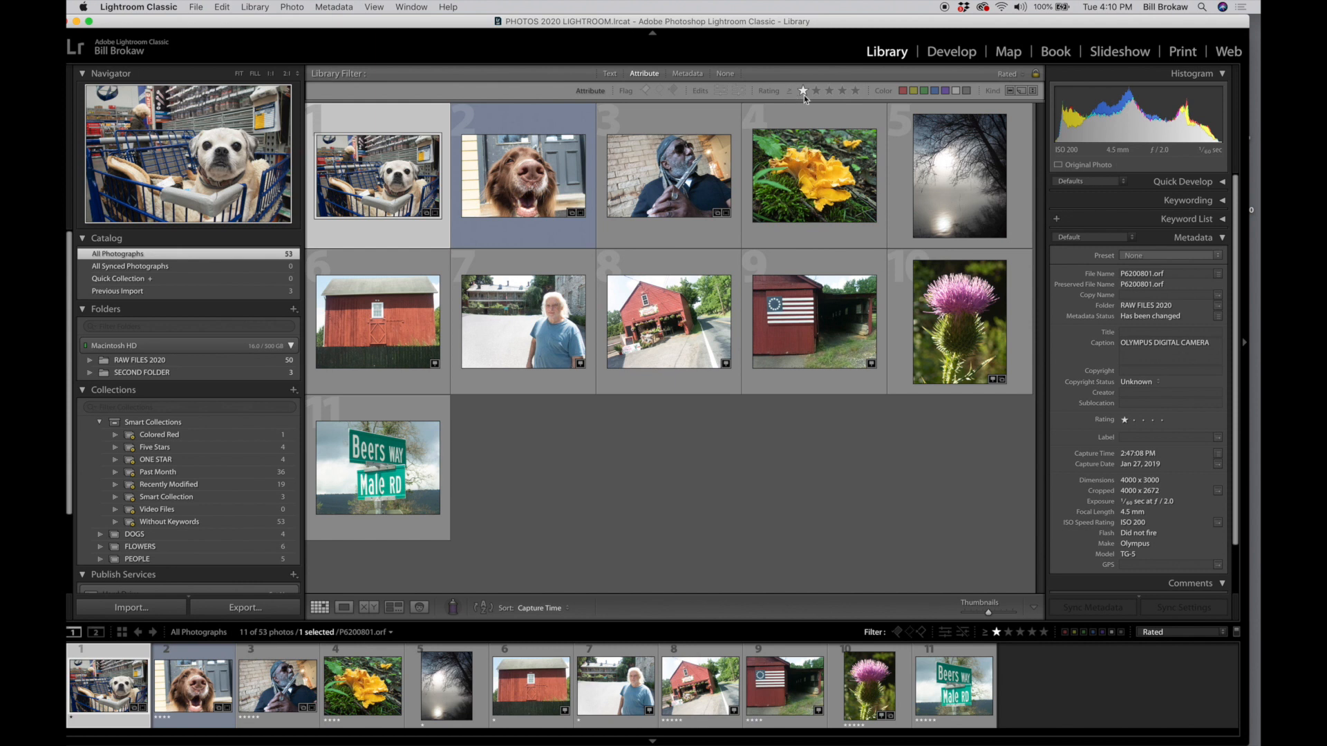
{"action": "key", "text": "0"}
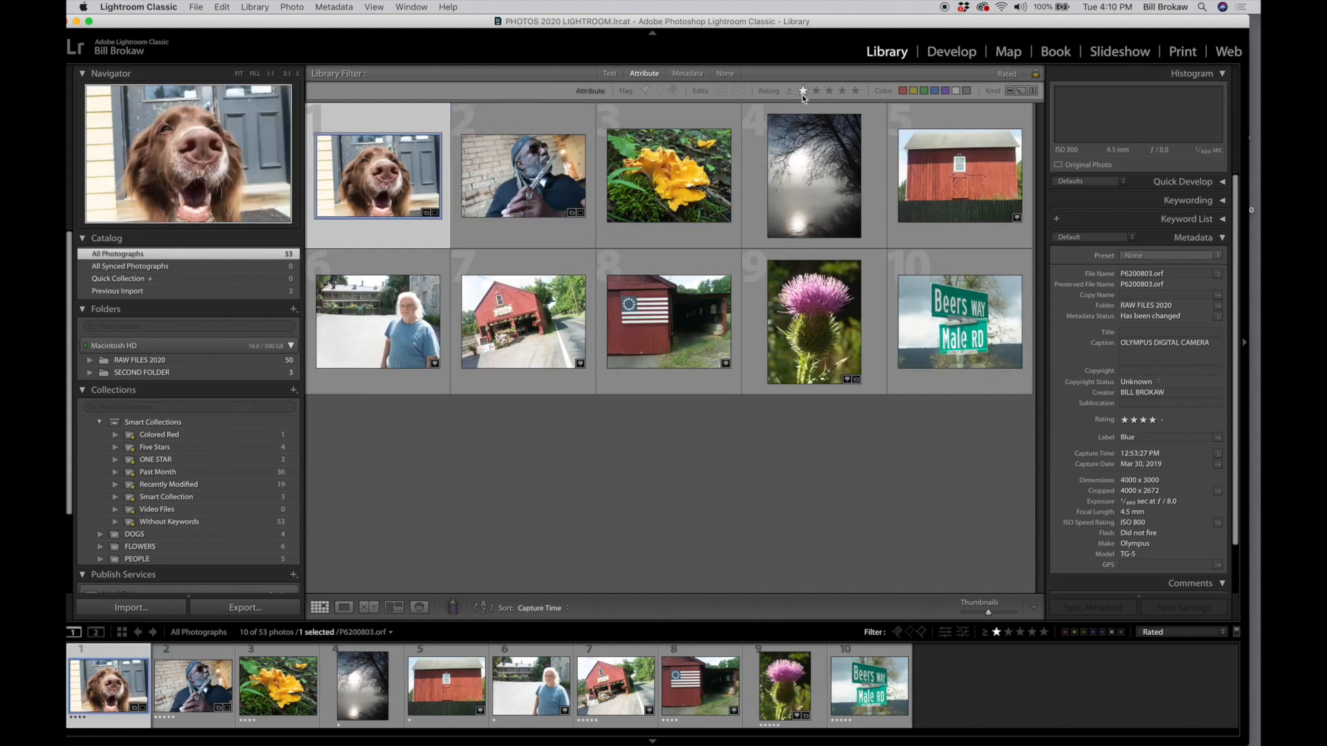
{"action": "left_click", "coordinate": [802, 93]}
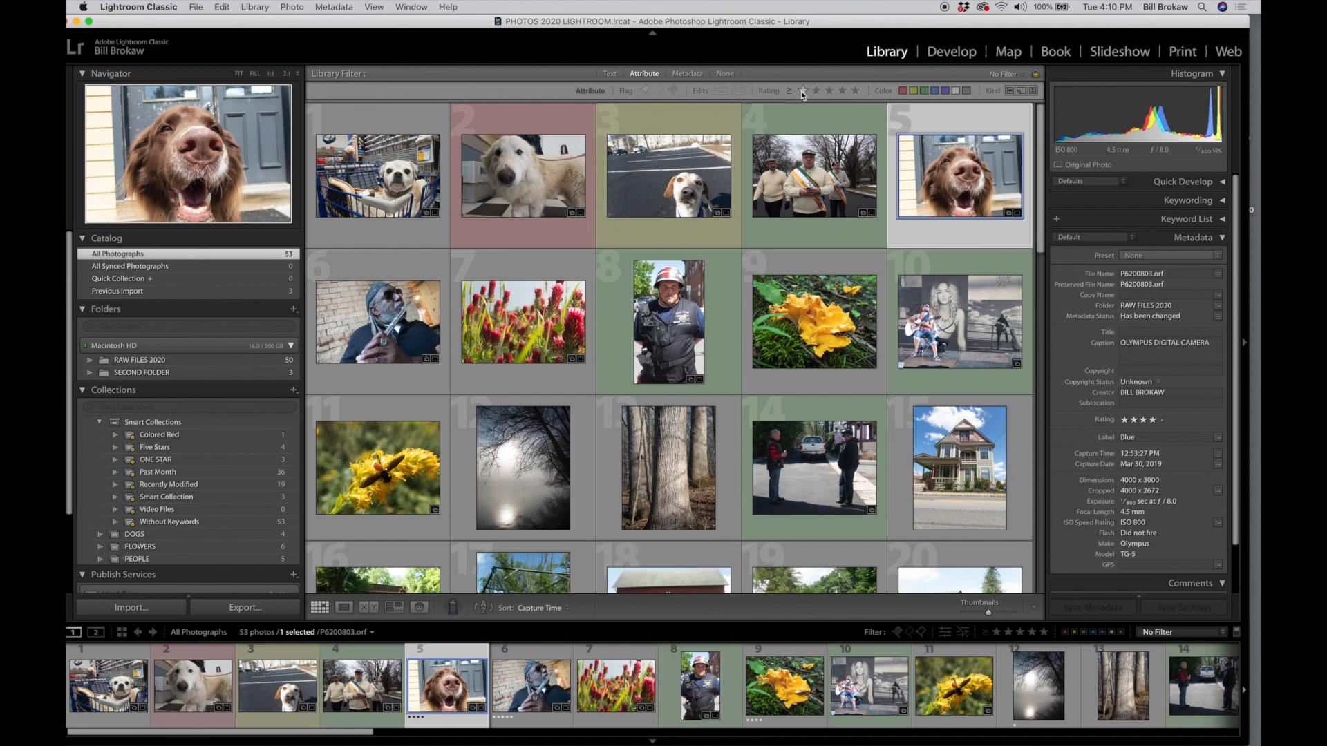
Filter the photographs by five stars and by one star and higher, and clear the rating filter
{"action": "left_click", "coordinate": [855, 91]}
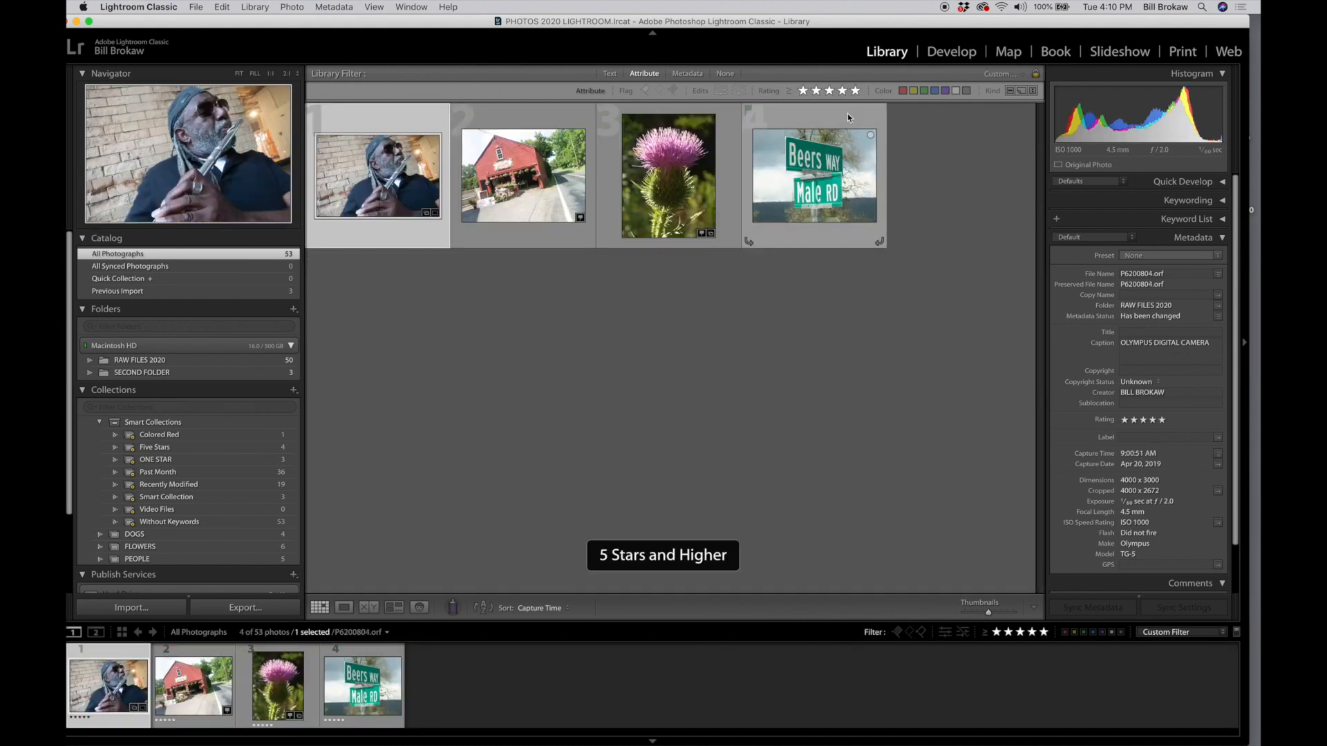
{"action": "left_click", "coordinate": [801, 94]}
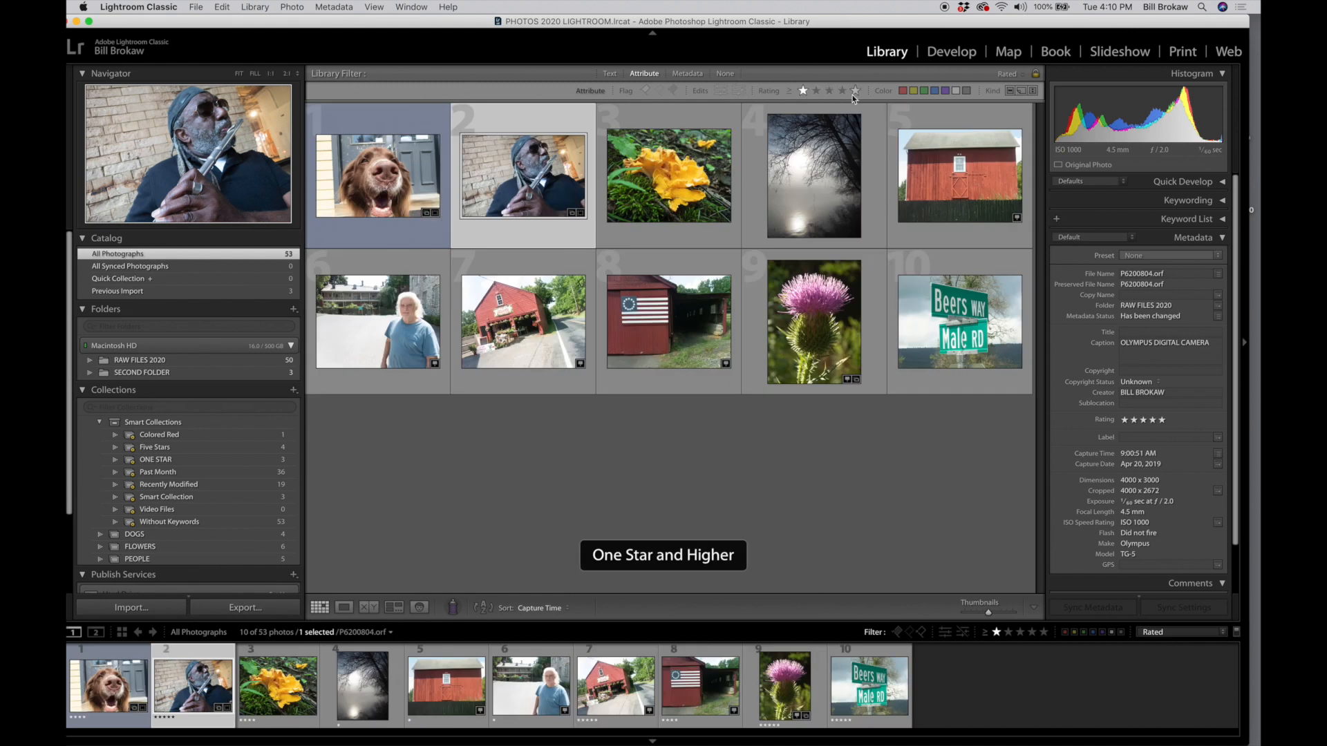
{"action": "left_click", "coordinate": [855, 96]}
{"action": "left_click", "coordinate": [855, 94]}
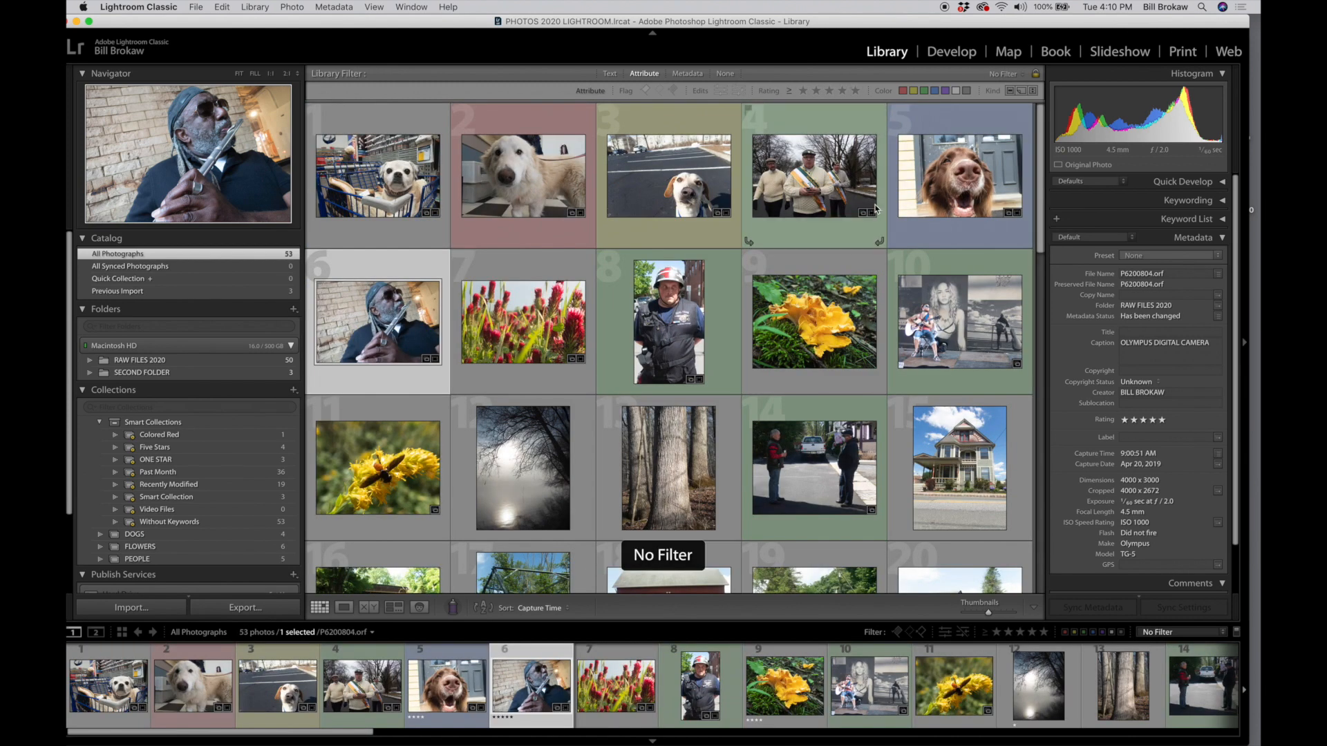
Filter the photographs by the green and yellow colour labels, and clear the colour filter
{"action": "left_click", "coordinate": [925, 92]}
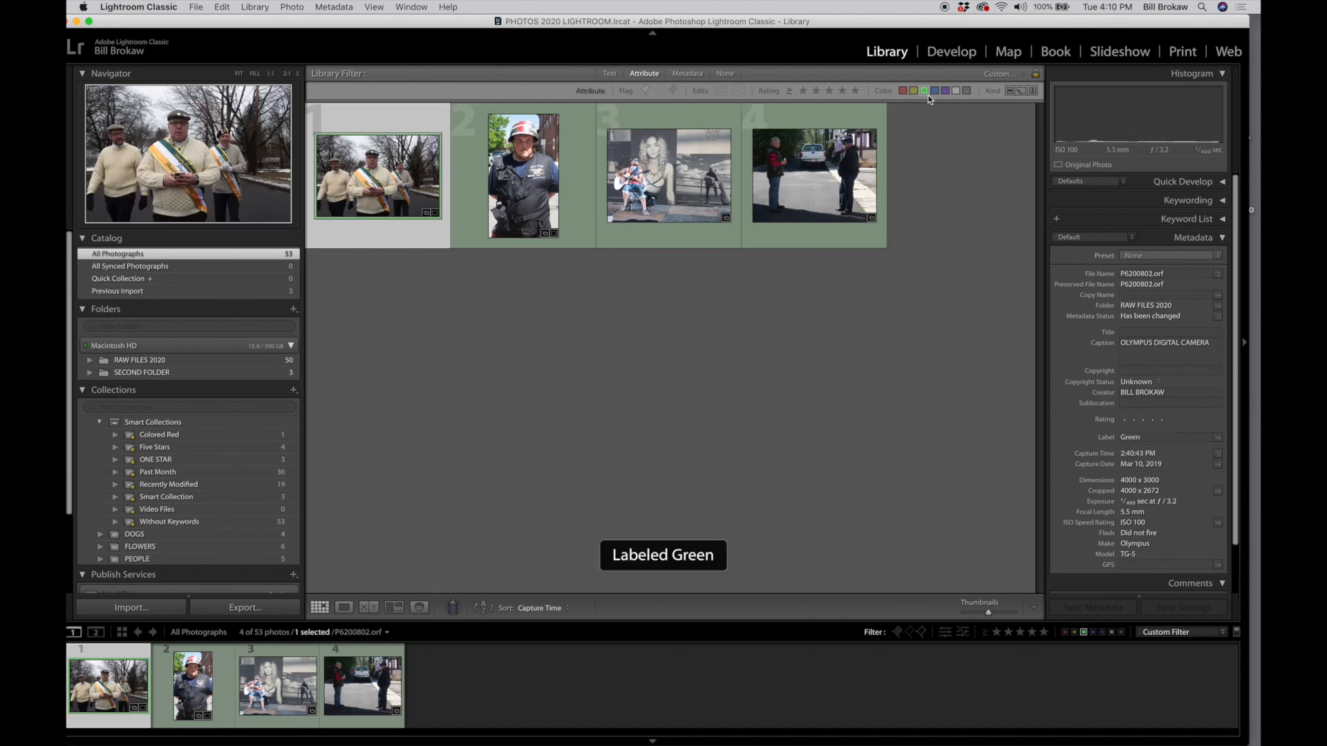
{"action": "left_click", "coordinate": [914, 91]}
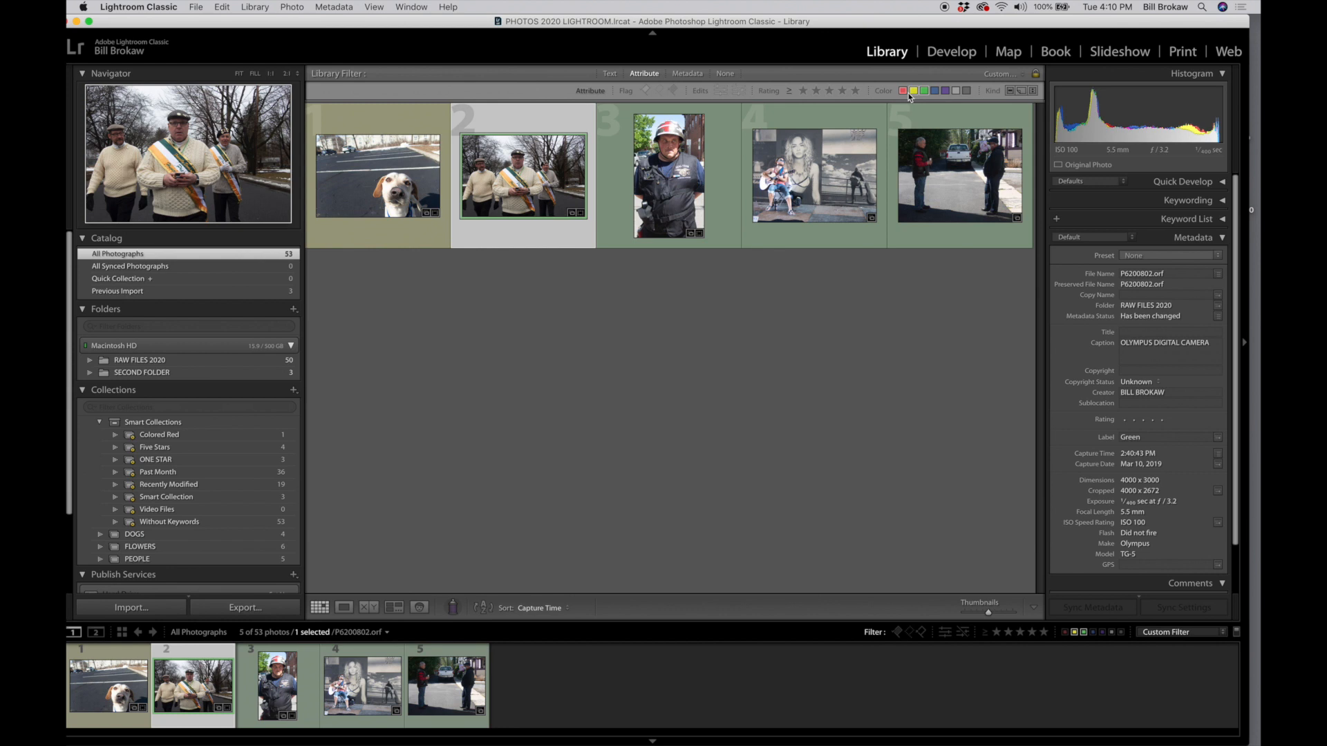
{"action": "left_click", "coordinate": [924, 92]}
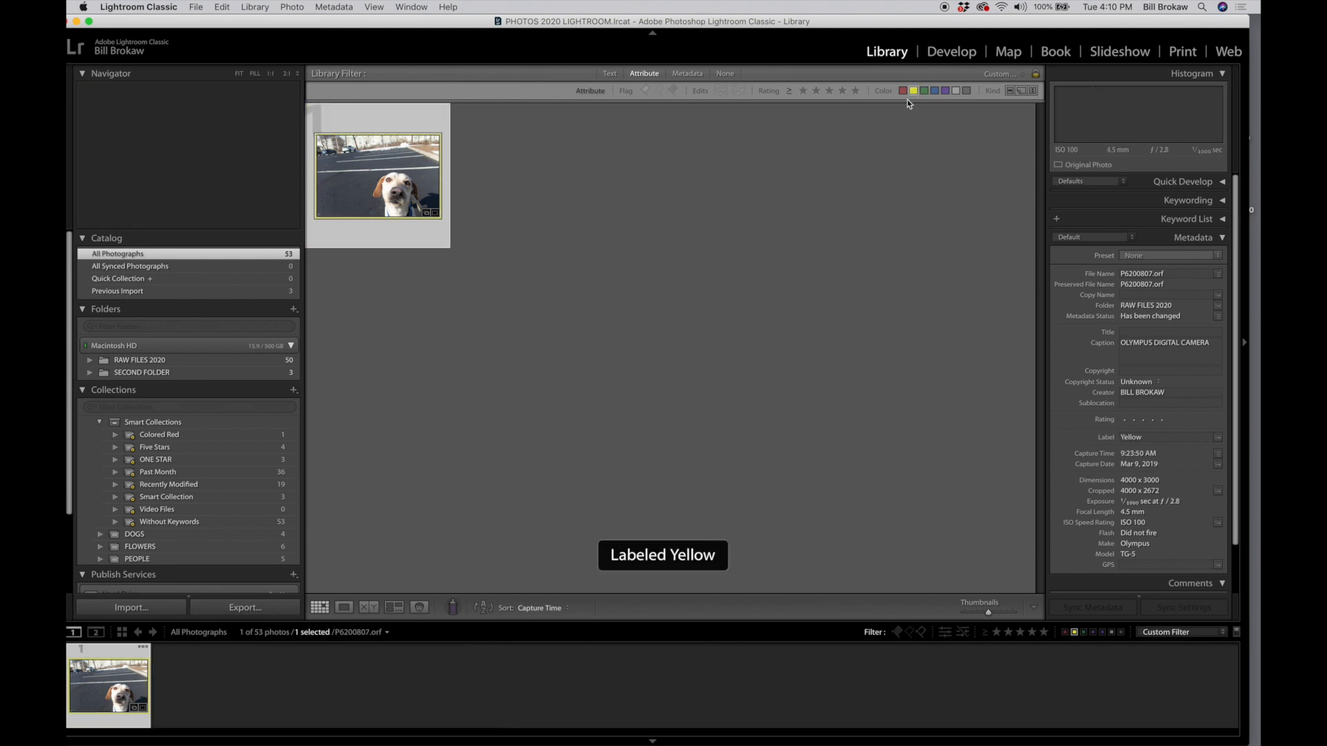
{"action": "left_click", "coordinate": [912, 91]}
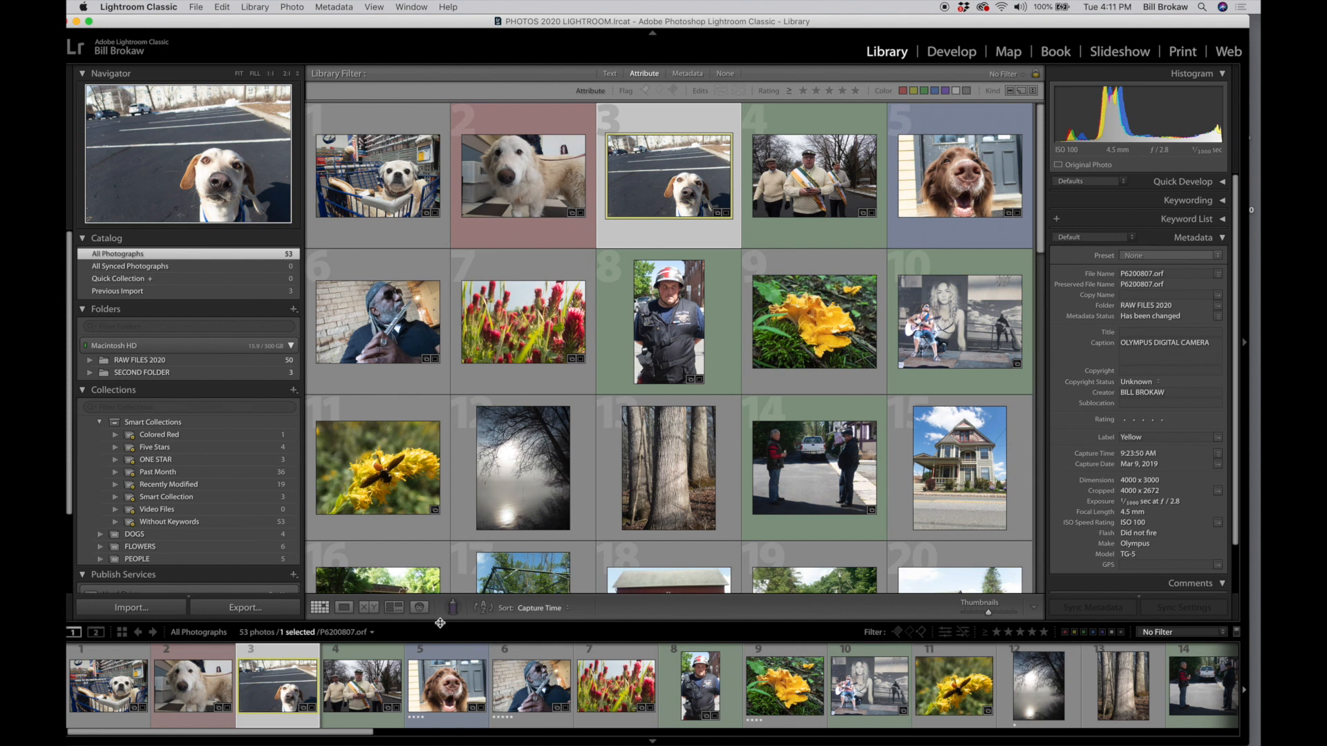
View the yellow-labelled dog photo in Loupe view, and compare it side by side with the parade photo at Fit zoom
{"action": "left_click", "coordinate": [345, 612]}
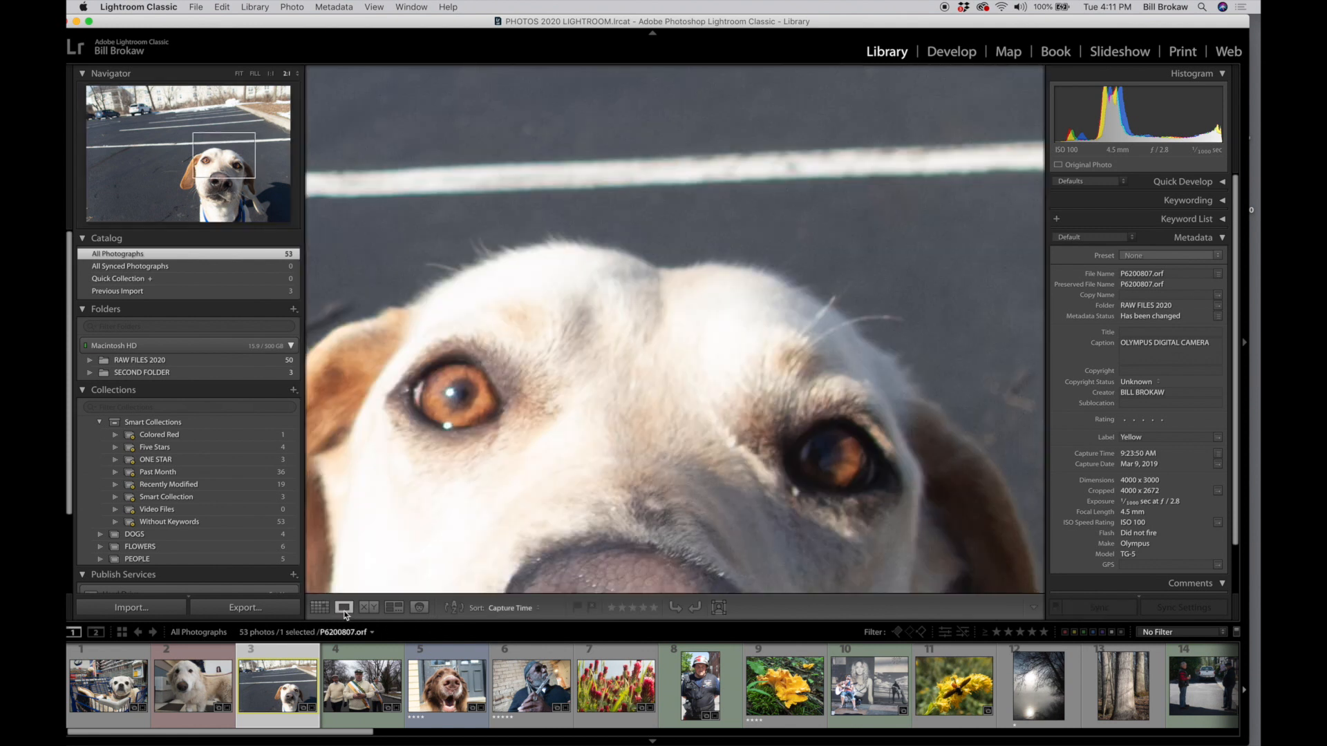
{"action": "left_click", "coordinate": [368, 608]}
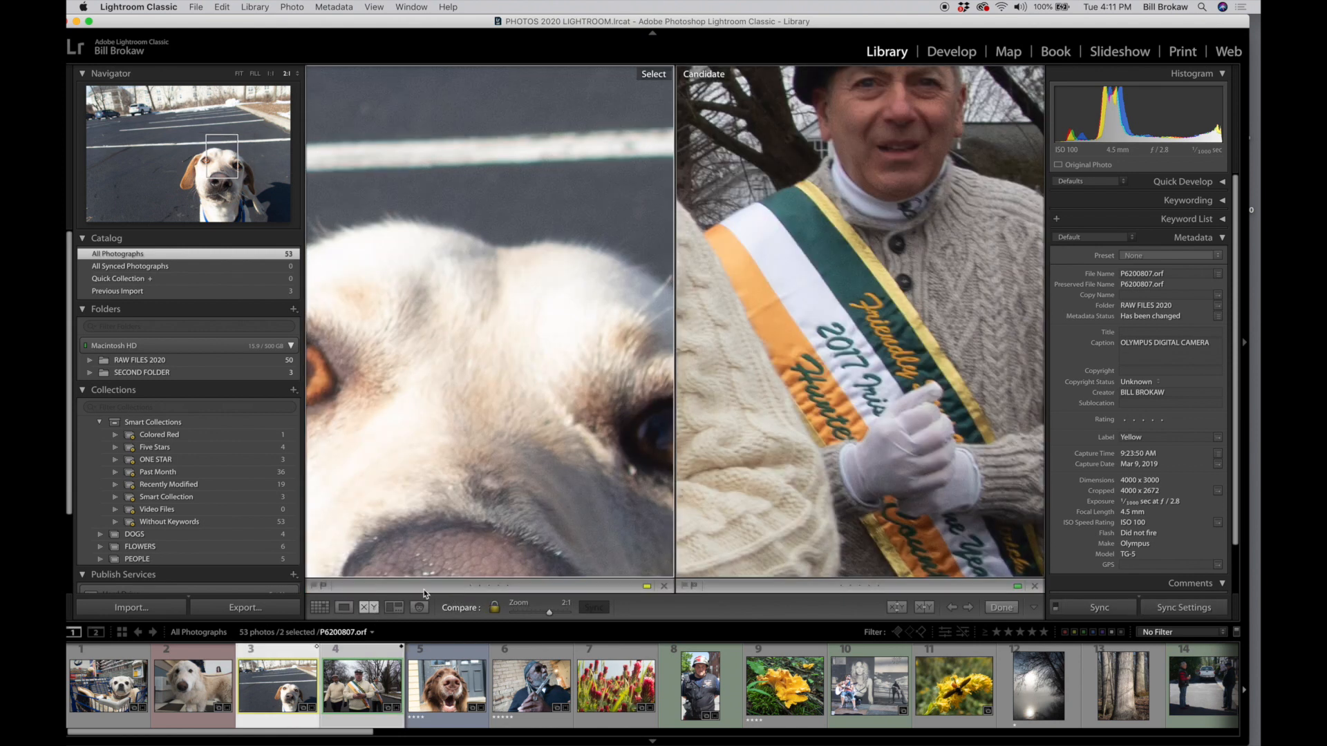
{"action": "scroll", "coordinate": [444, 572], "scroll_direction": "down", "scroll_amount": 3}
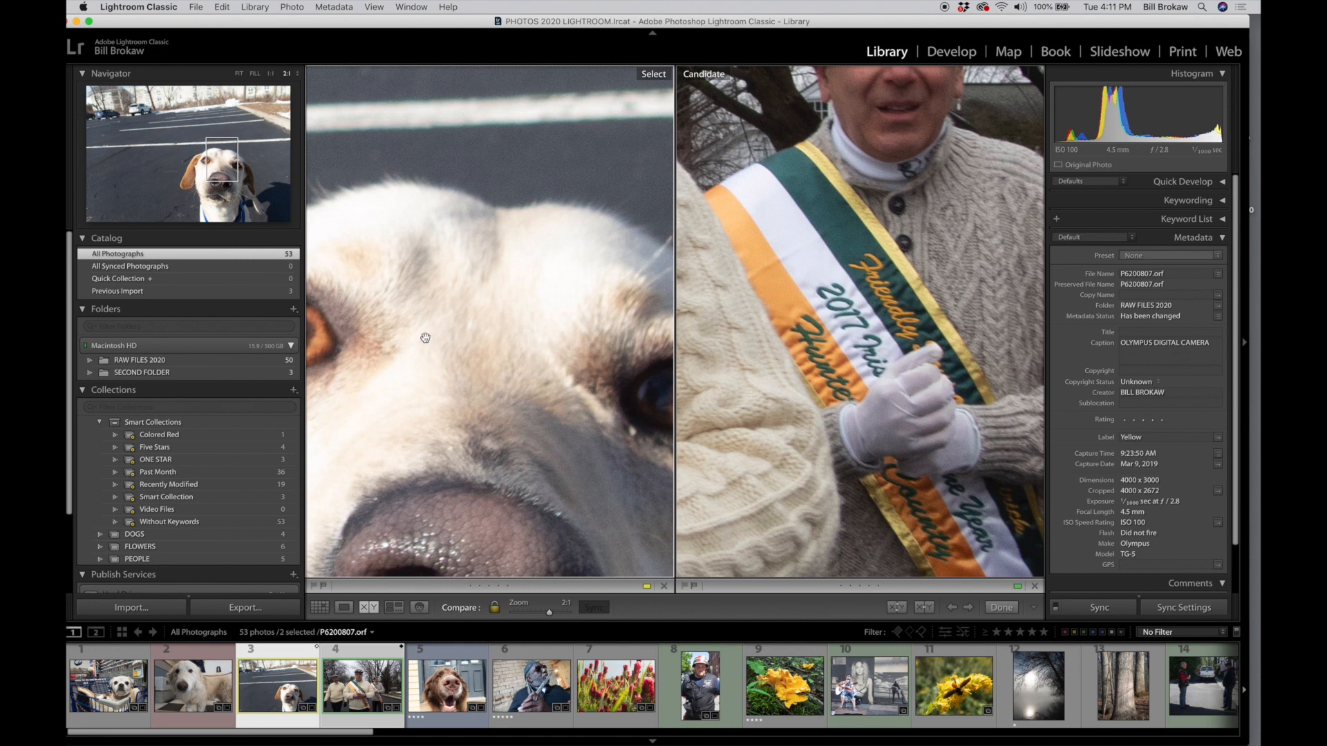
{"action": "left_click", "coordinate": [450, 349]}
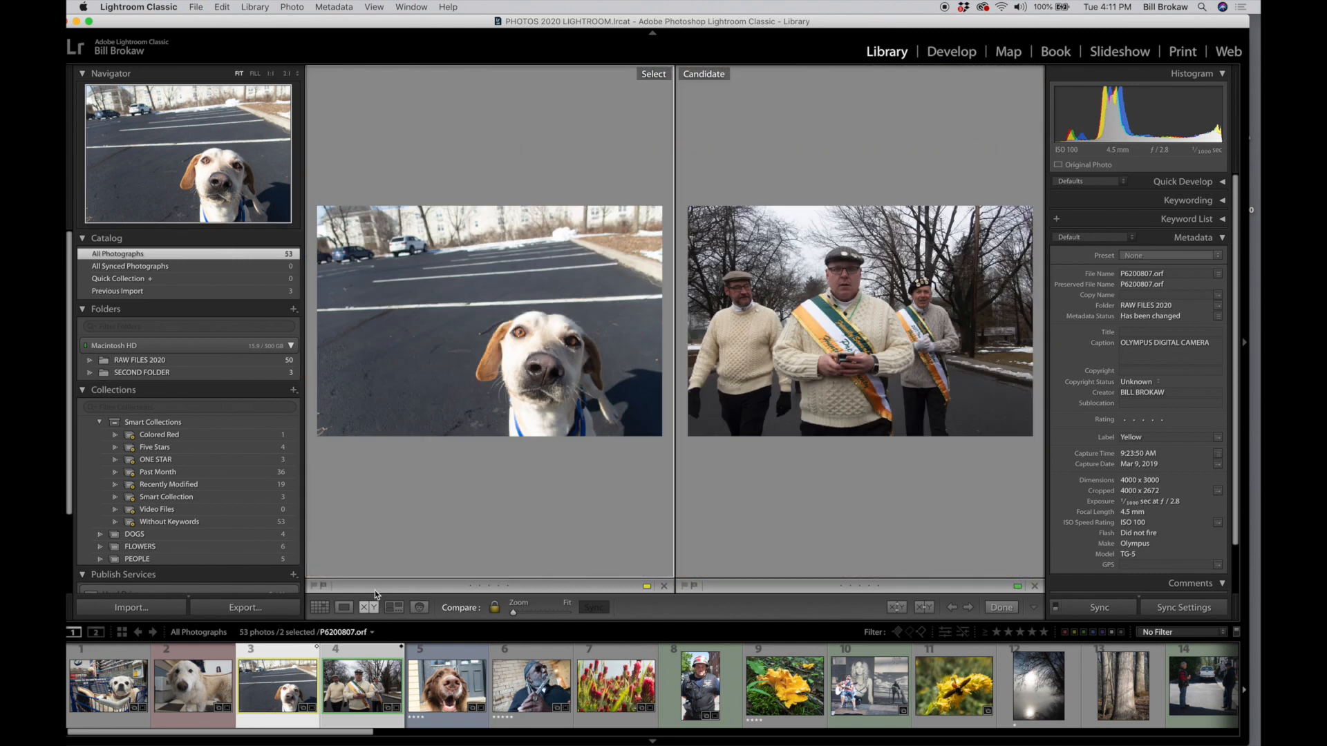
View the dog and parade photos in Survey view, look at People view, and return to the Grid view
{"action": "left_click", "coordinate": [397, 610]}
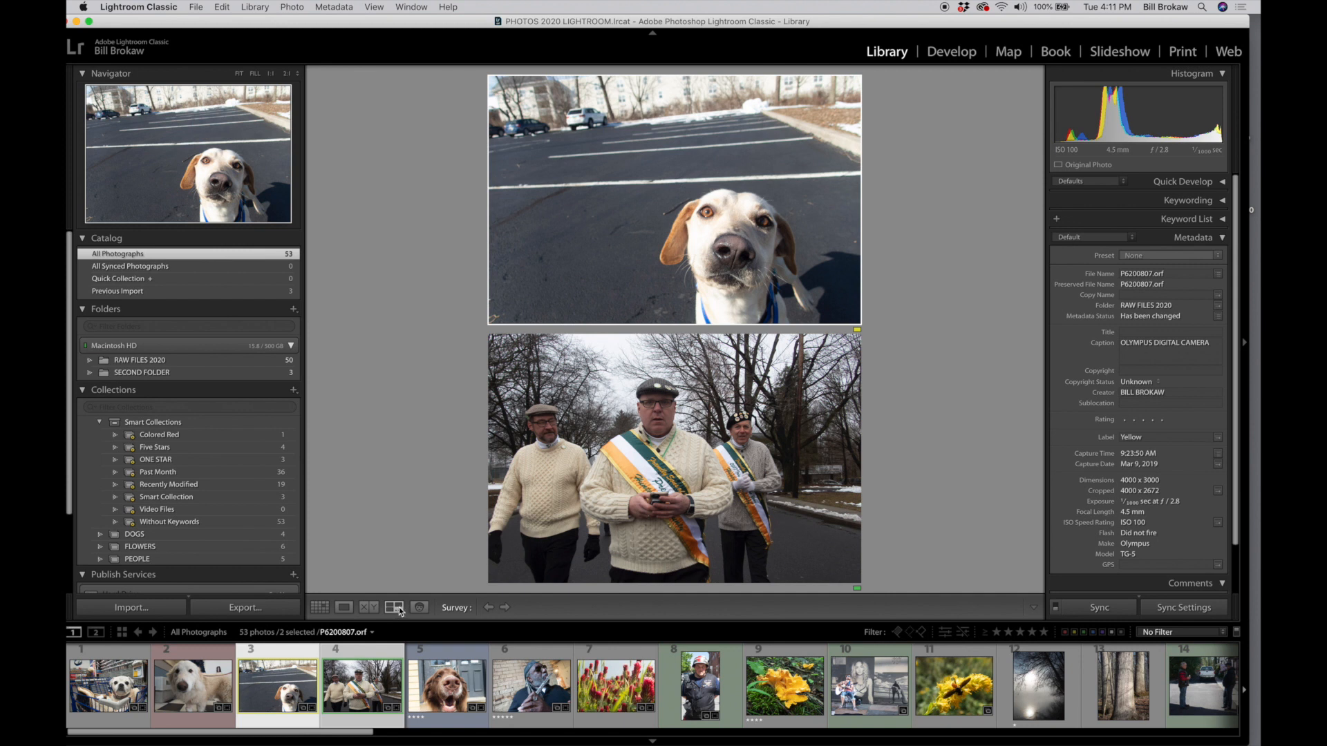
{"action": "left_click", "coordinate": [419, 607]}
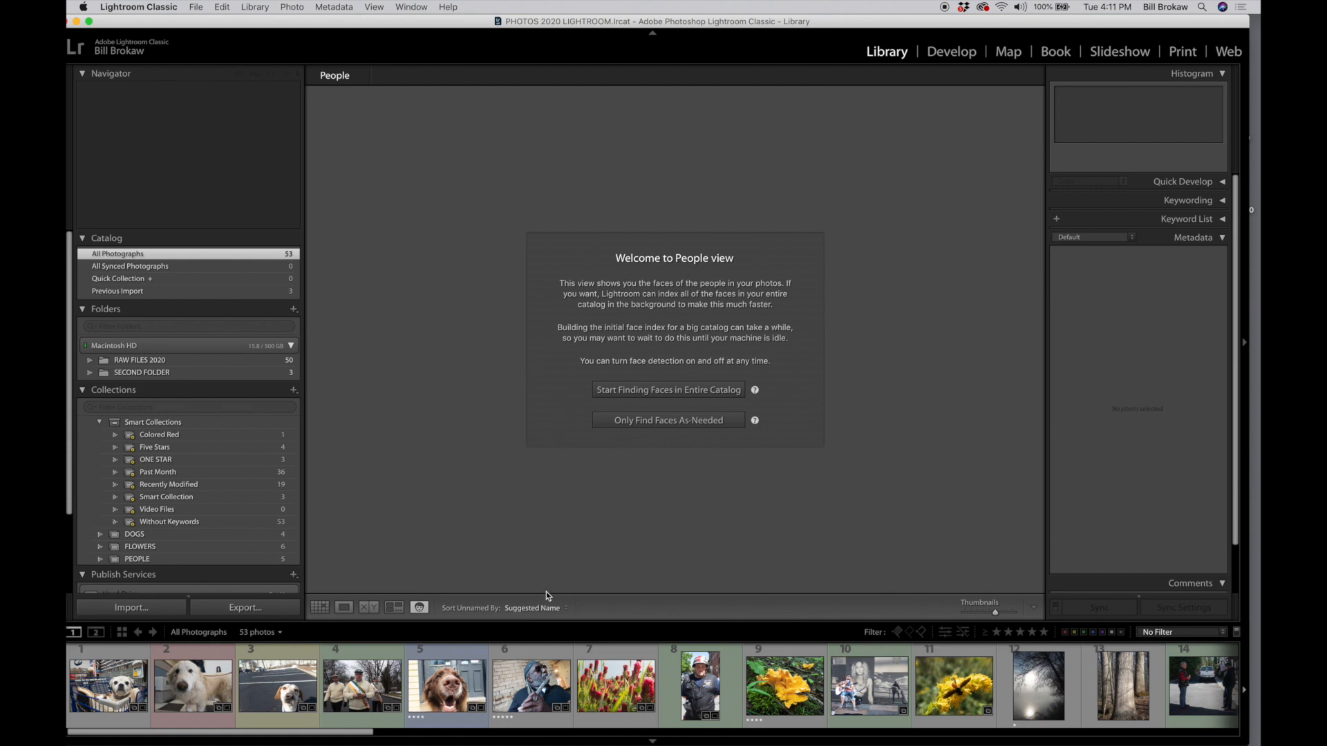
{"action": "left_click", "coordinate": [321, 608]}
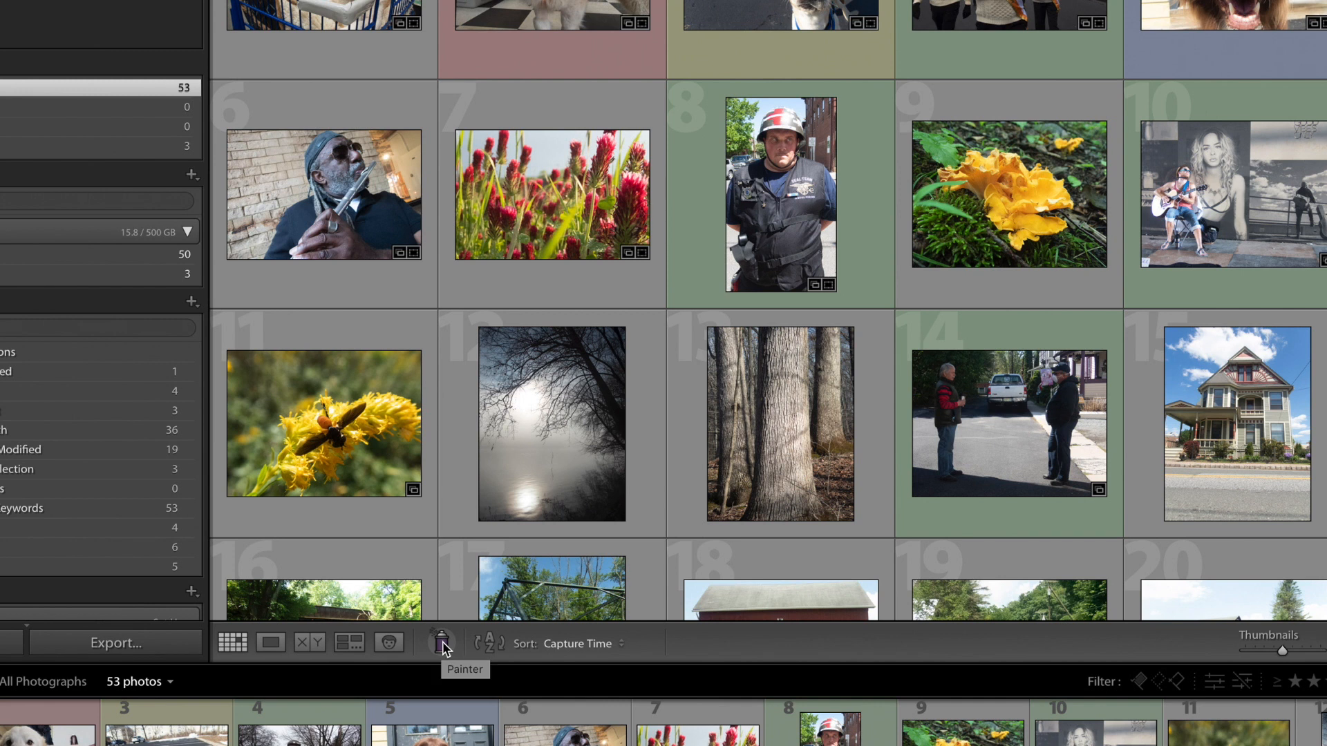
Turn on the Painter tool and set it to apply the red colour label
{"action": "left_click", "coordinate": [442, 641]}
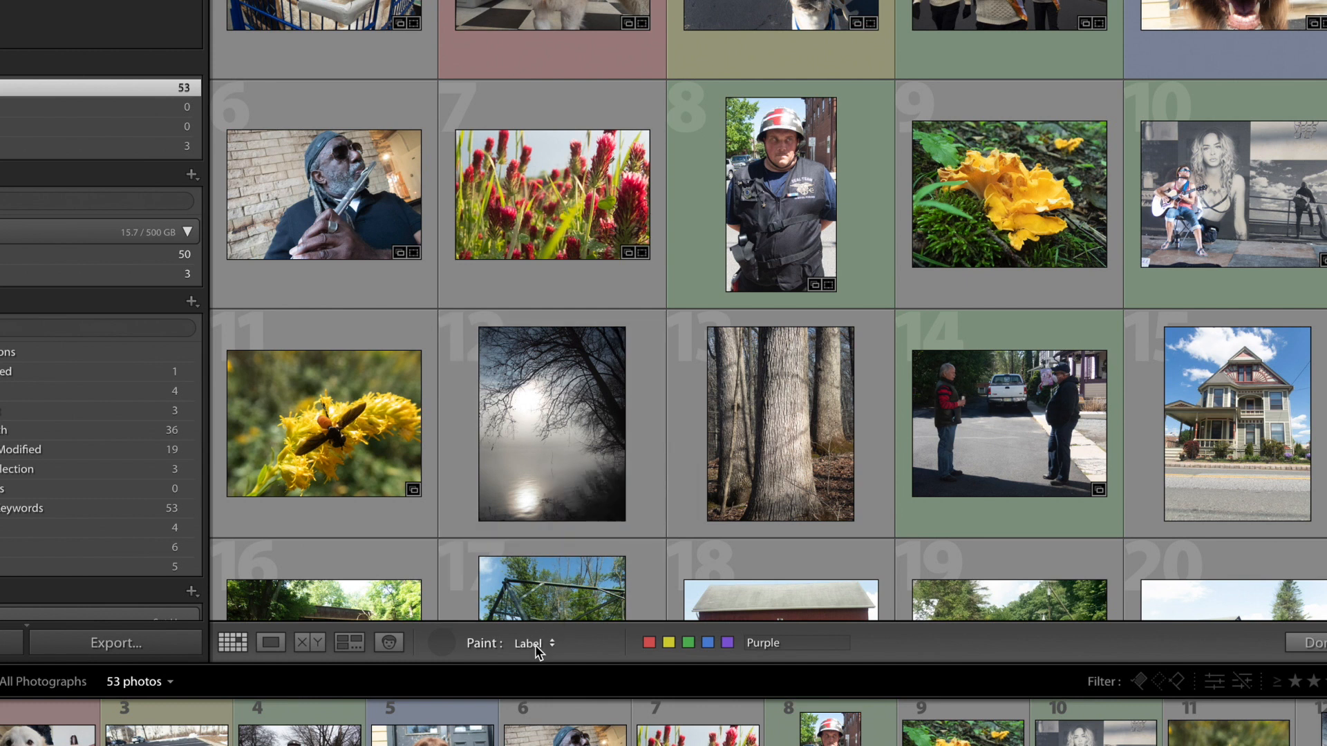
{"action": "left_click", "coordinate": [443, 645]}
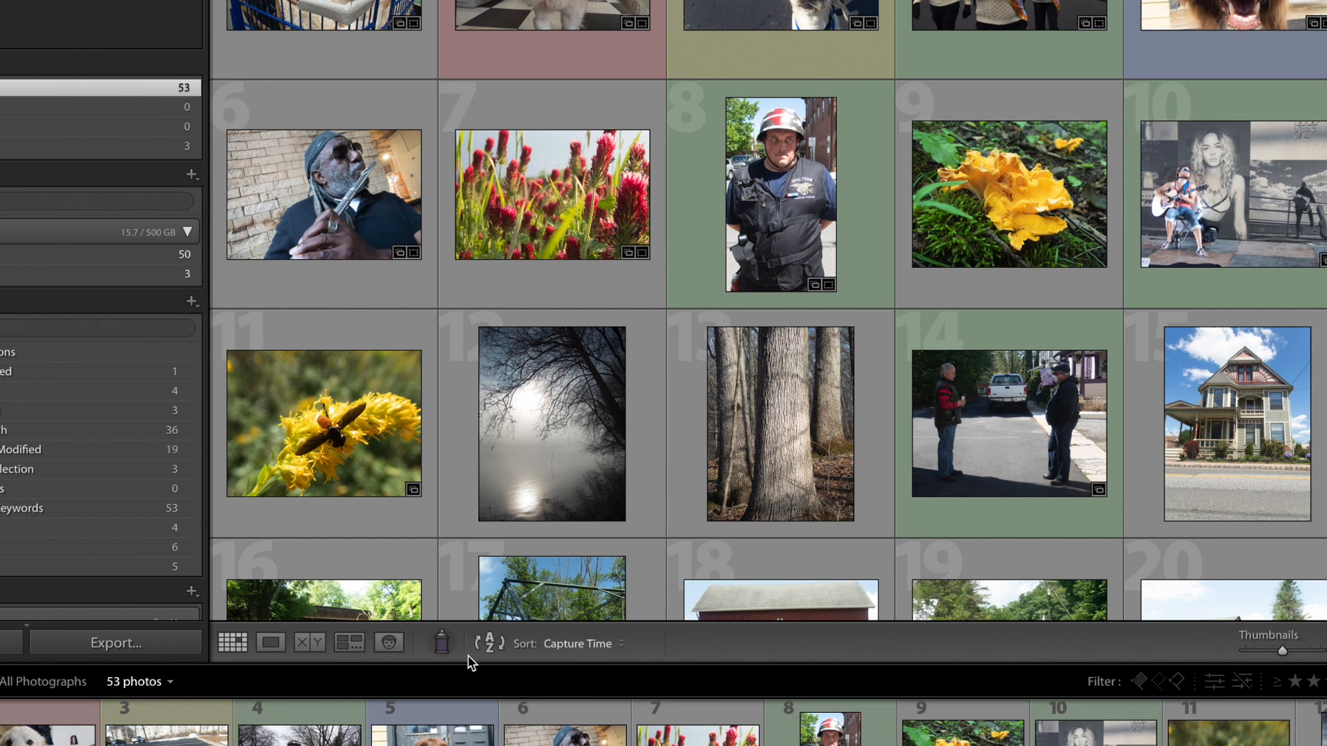
{"action": "left_click", "coordinate": [442, 646]}
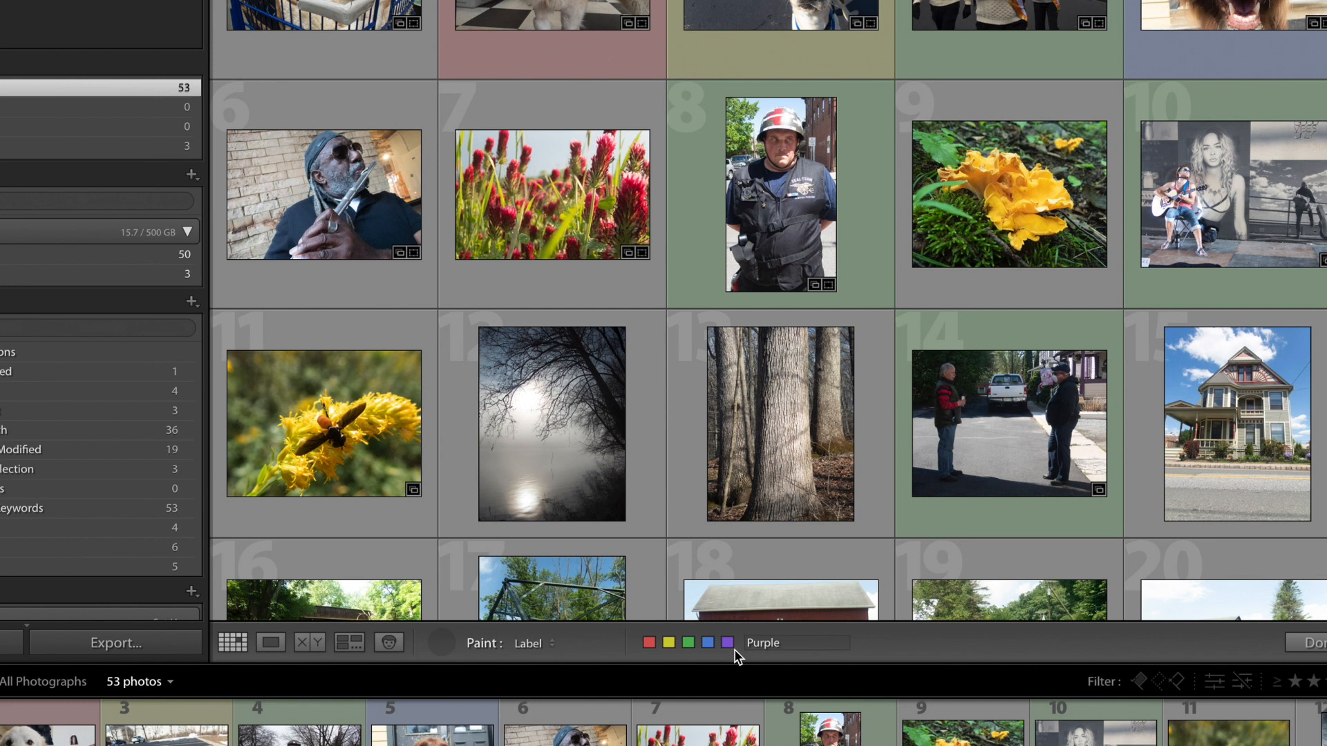
{"action": "left_click", "coordinate": [648, 643]}
{"action": "key", "text": "Right"}
{"action": "key", "text": "Left"}
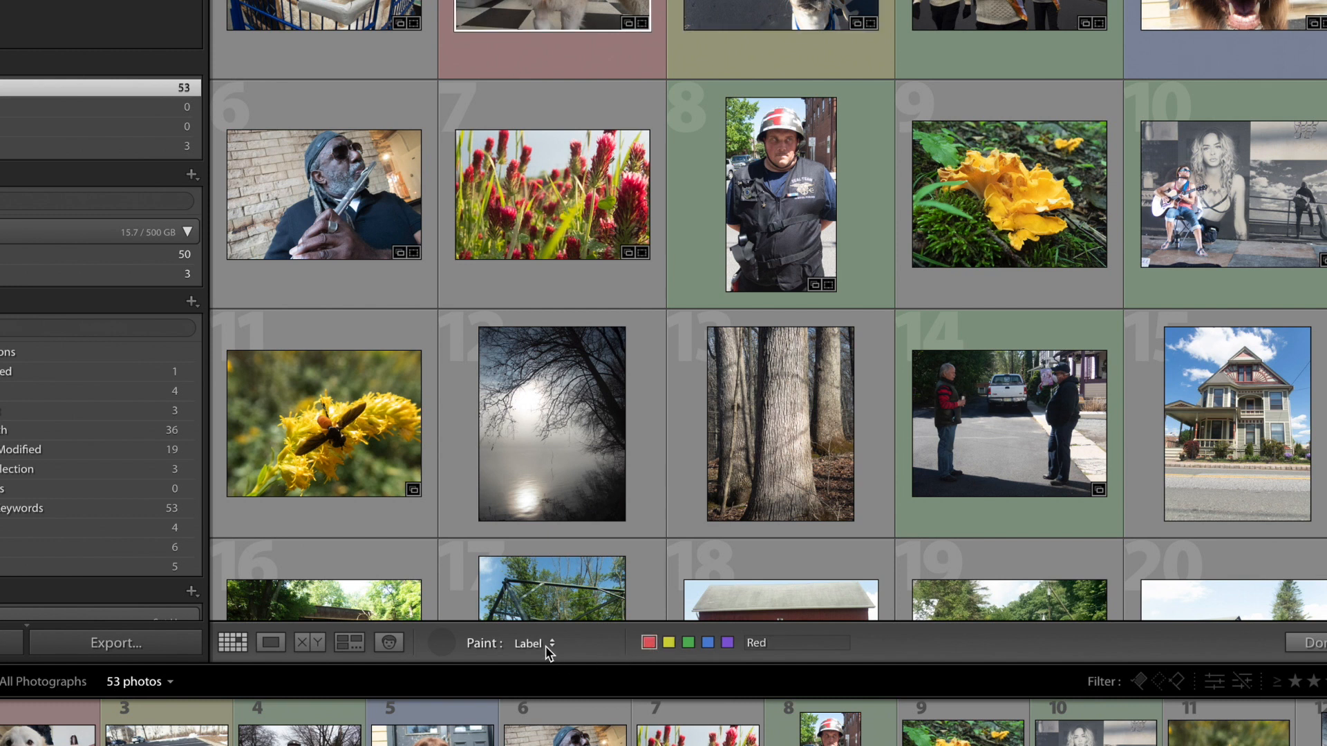
Paint the Flagged flag onto the yellow-flower insect photo, the photo of the man in sunglasses, and the Victorian house photo
{"action": "left_click", "coordinate": [552, 646]}
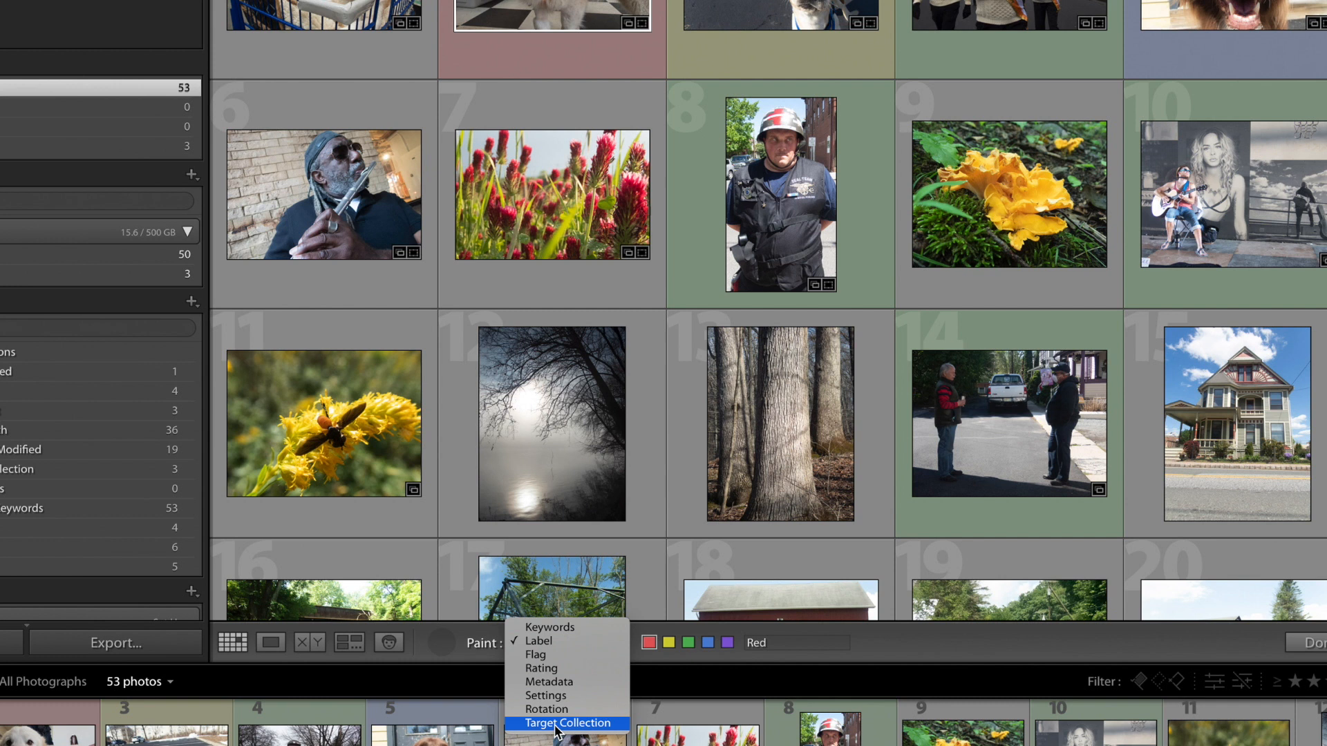
{"action": "left_click", "coordinate": [537, 657]}
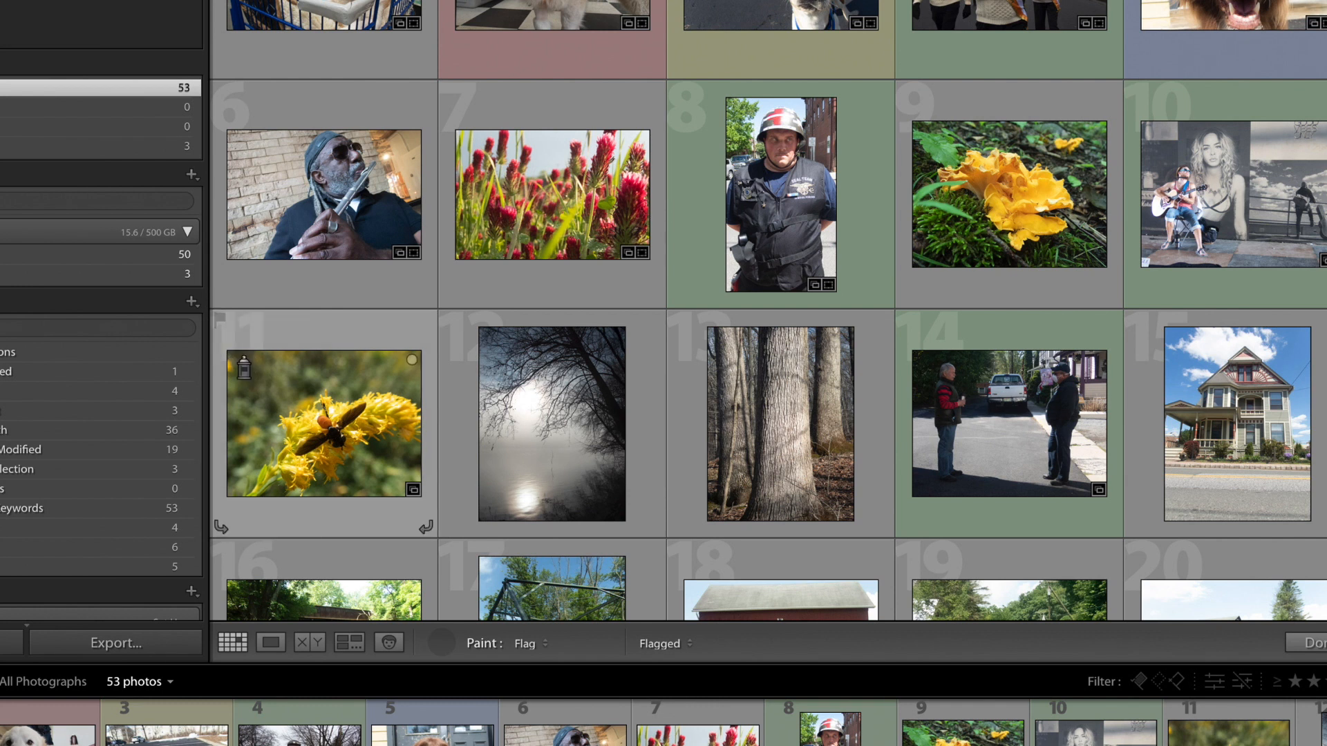
{"action": "left_click", "coordinate": [347, 378]}
{"action": "left_click", "coordinate": [336, 234]}
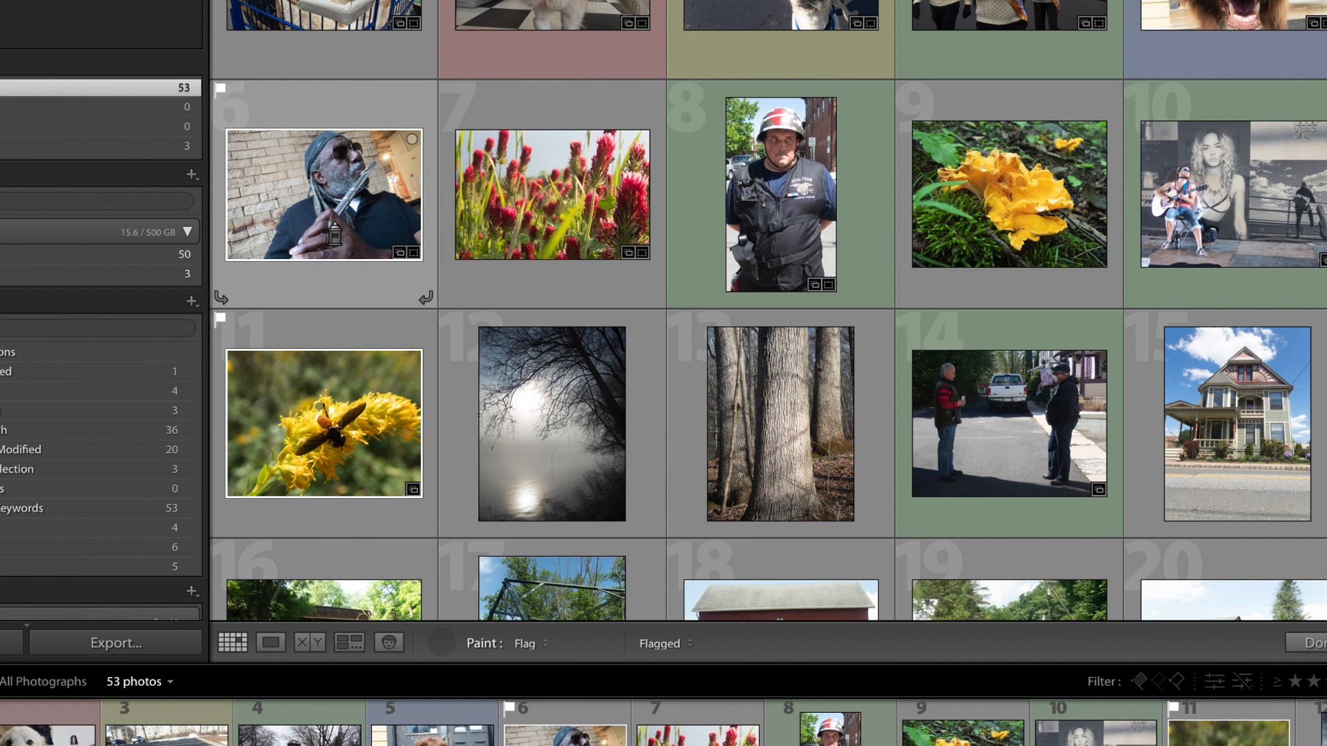
{"action": "left_click", "coordinate": [1219, 433]}
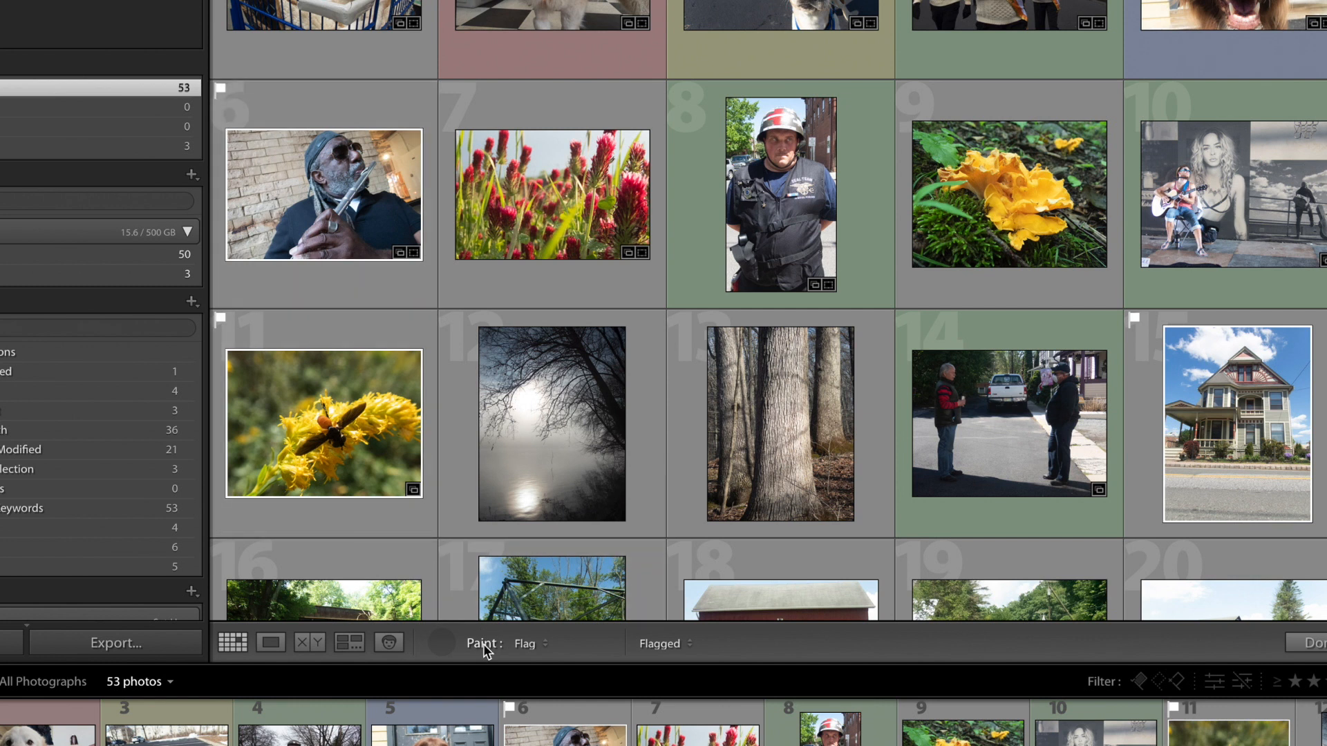
Paint the purple colour label onto the misty lake, red flowers and tree trunk photos
{"action": "left_click", "coordinate": [547, 648]}
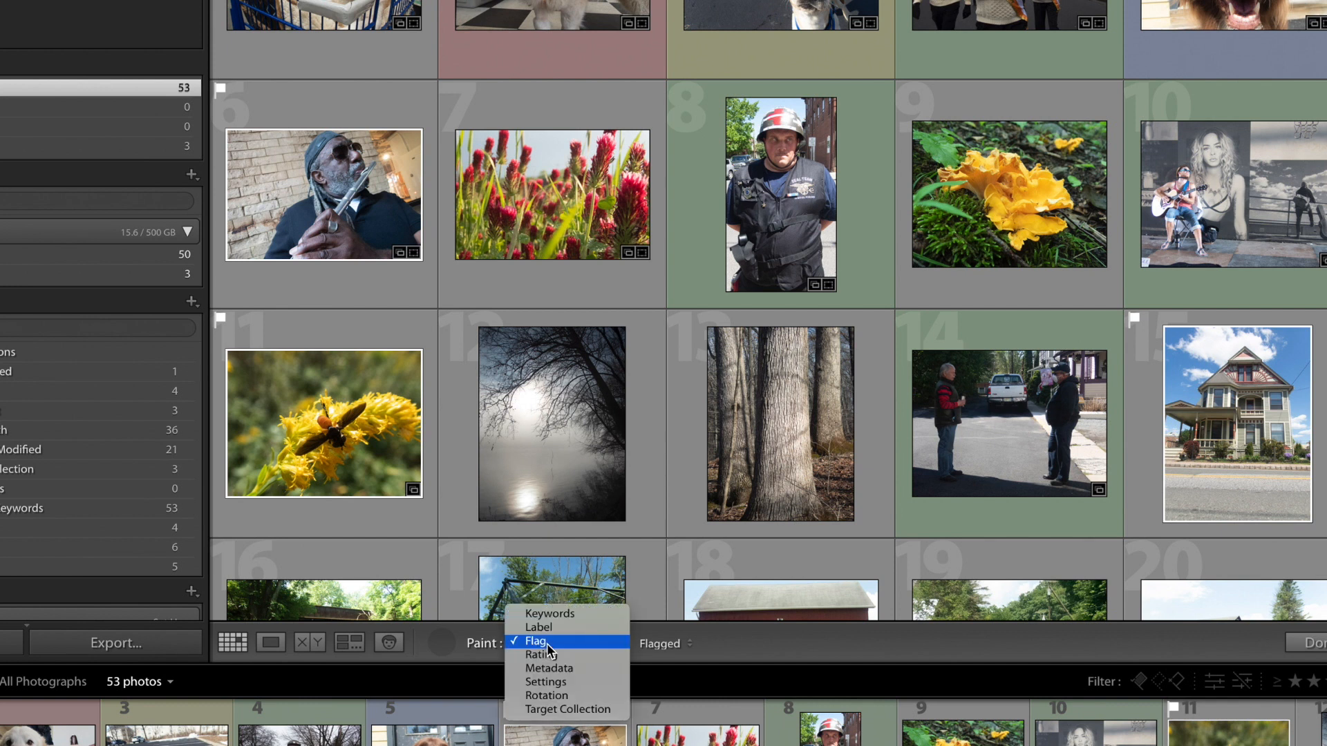
{"action": "left_click", "coordinate": [546, 629]}
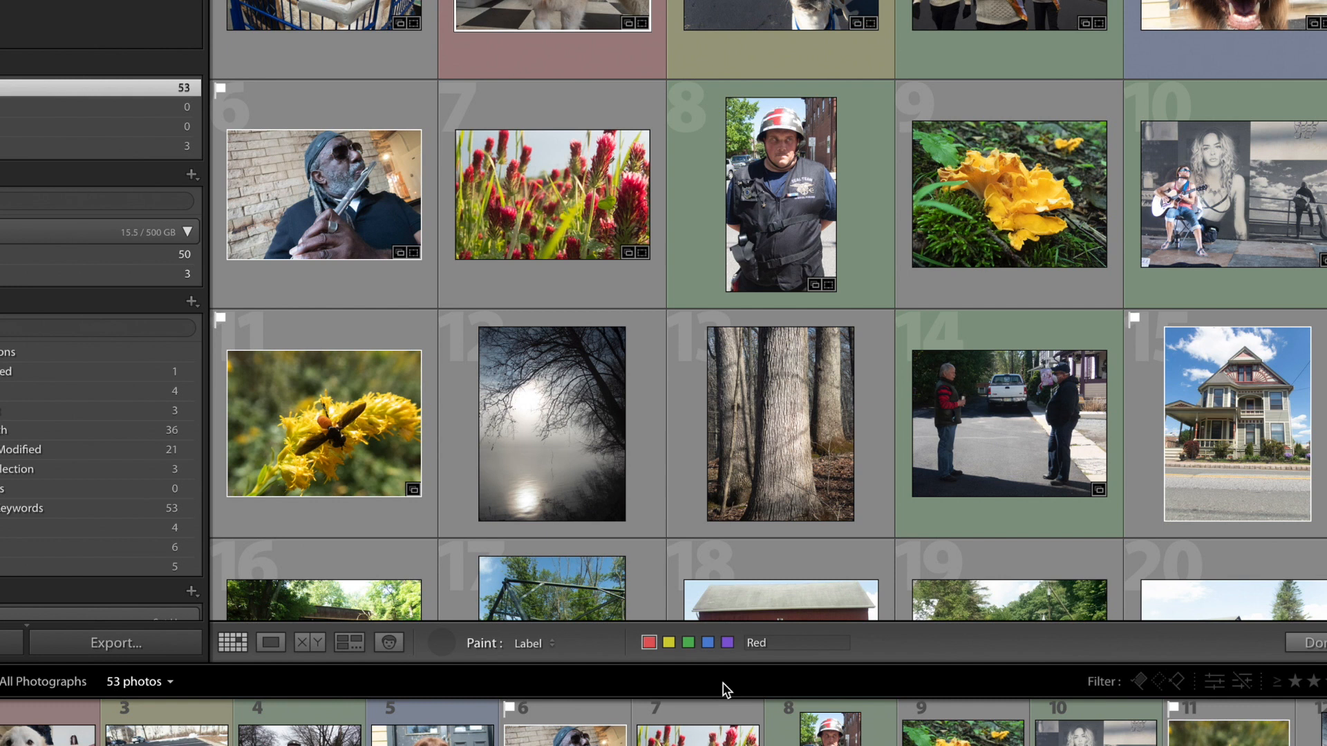
{"action": "left_click", "coordinate": [725, 643]}
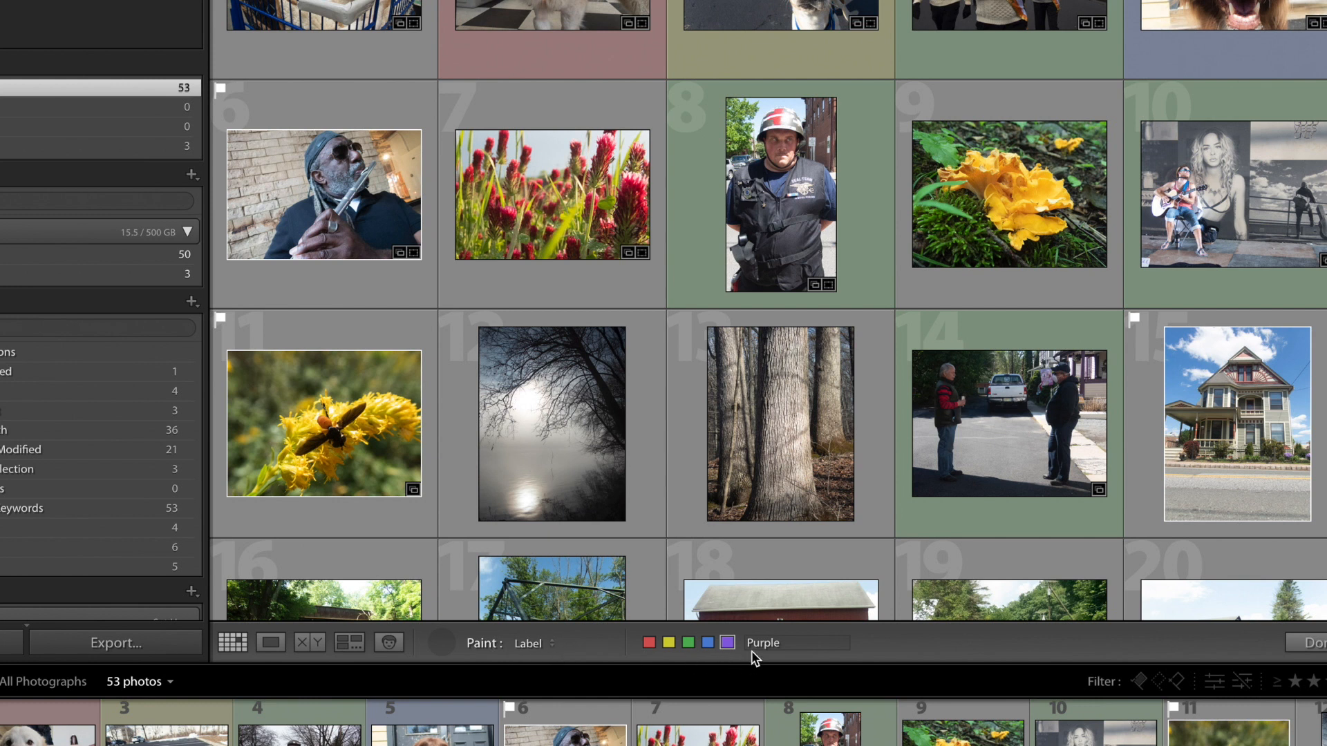
{"action": "left_click", "coordinate": [608, 435]}
{"action": "left_click", "coordinate": [617, 245]}
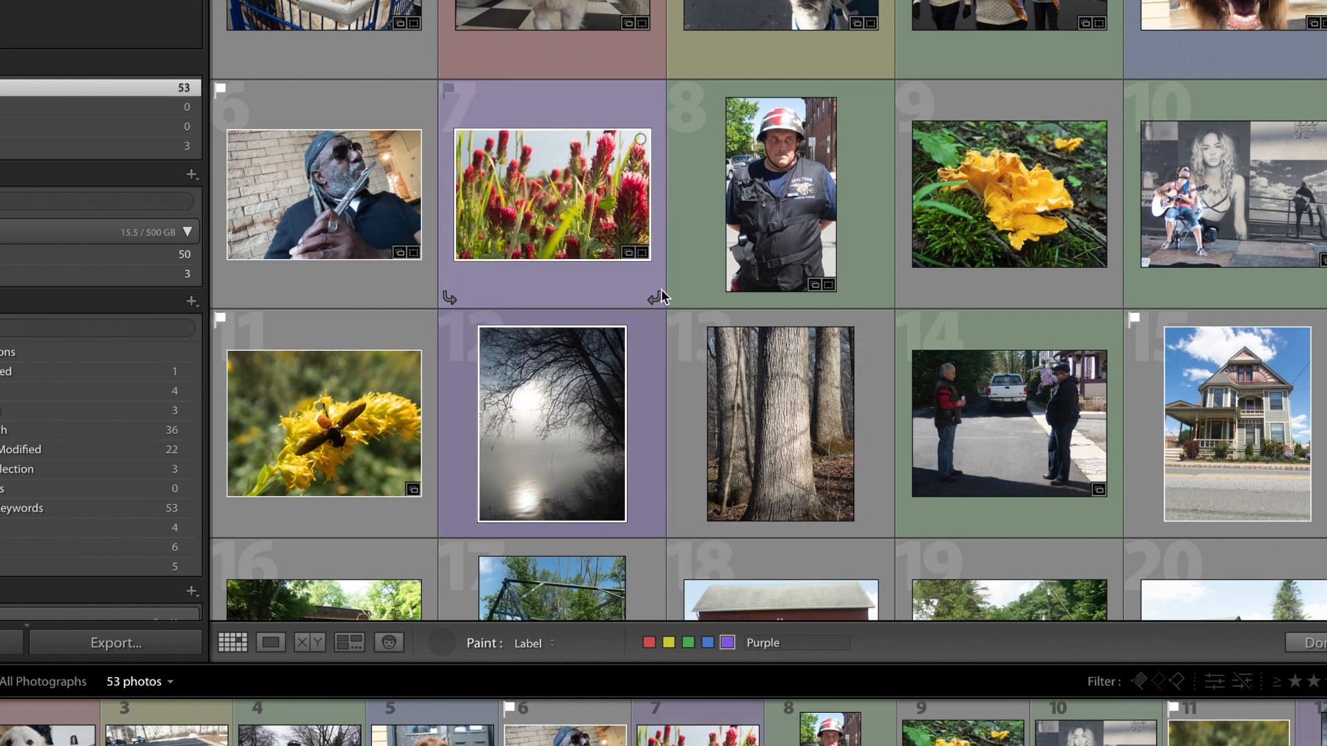
{"action": "left_click", "coordinate": [794, 446]}
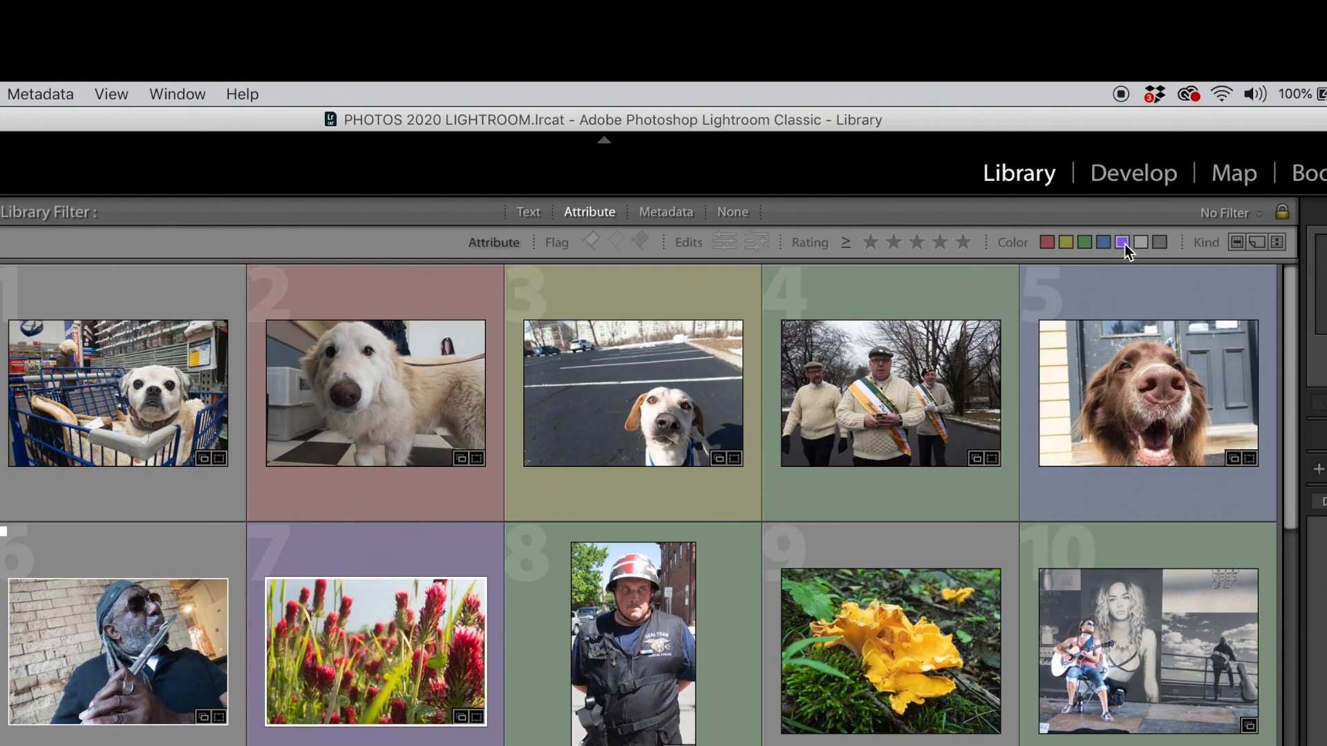
Filter the photographs by the purple colour label, and turn off the Painter tool
{"action": "left_click", "coordinate": [1123, 243]}
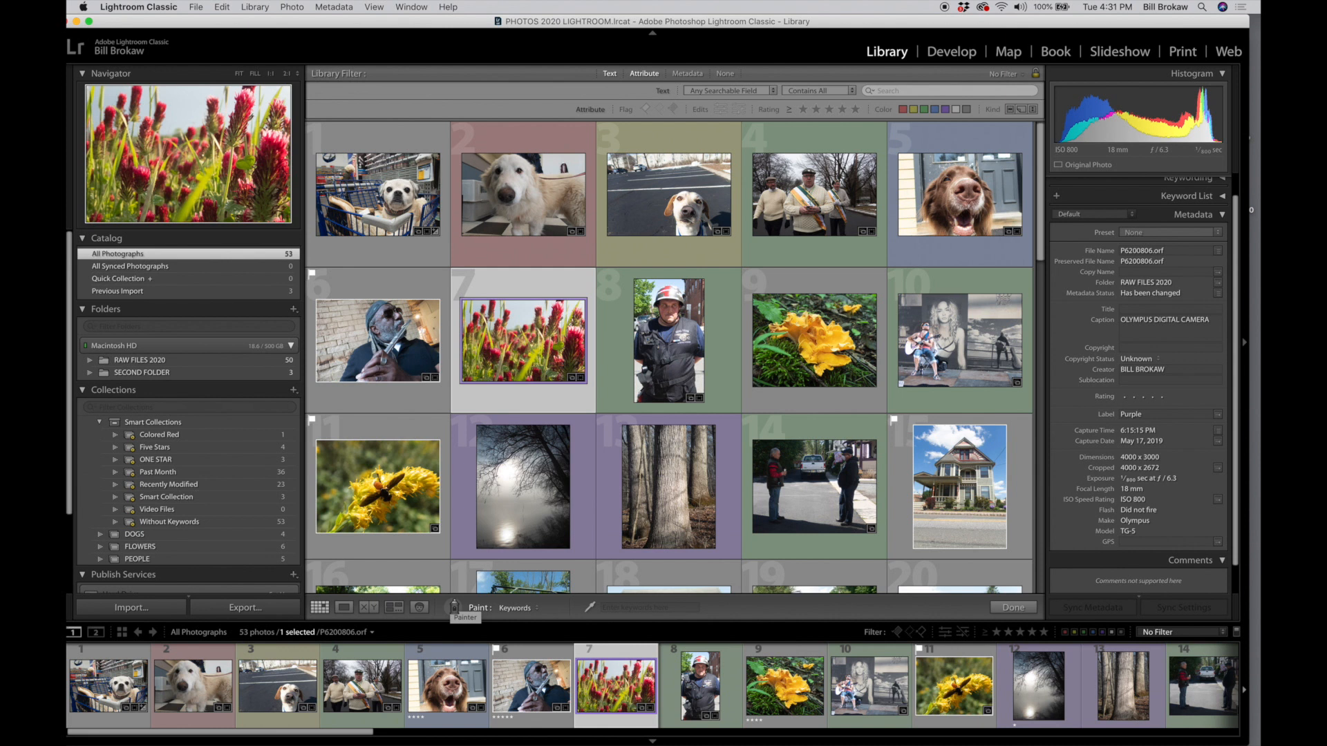
{"action": "left_click", "coordinate": [454, 608]}
{"action": "left_click", "coordinate": [453, 608]}
{"action": "left_click", "coordinate": [452, 608]}
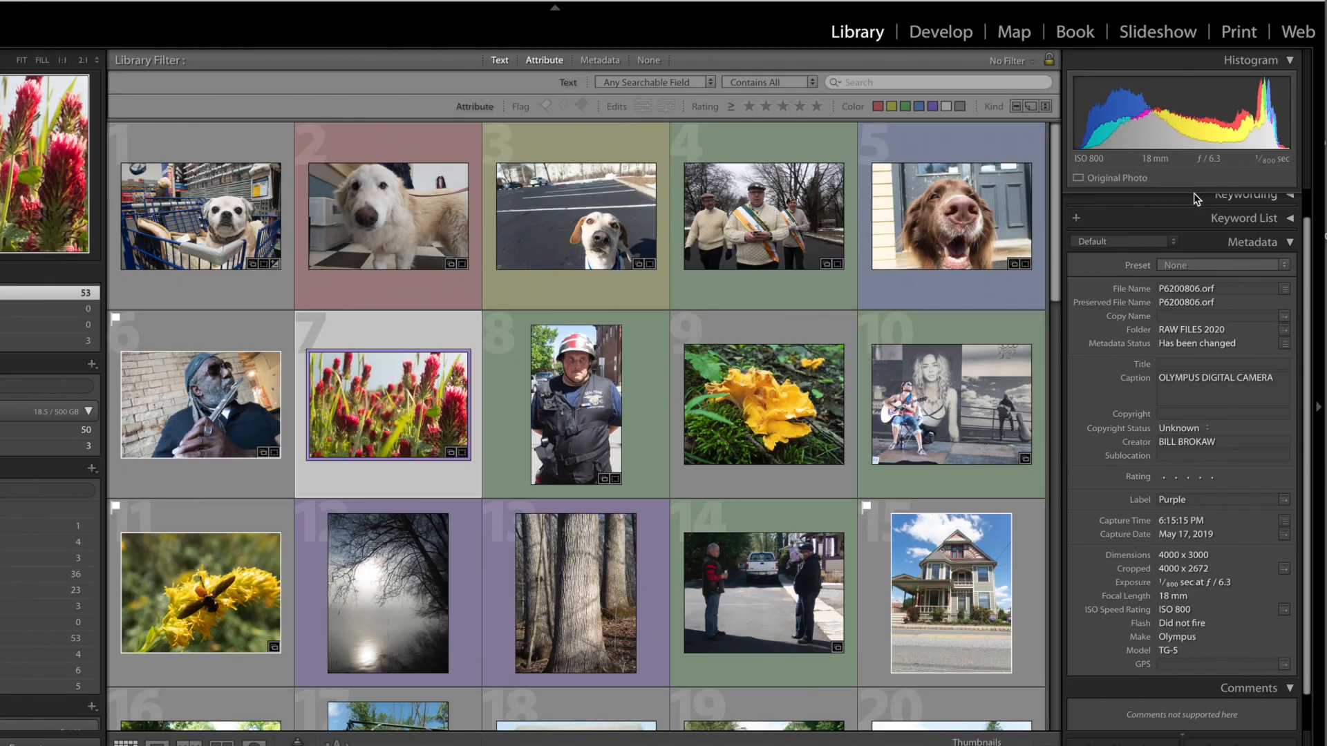
Zoom in on the shopping-cart dog photo and lower its exposure by a full stop with Quick Develop
{"action": "scroll", "coordinate": [1308, 293], "scroll_direction": "up", "scroll_amount": 1}
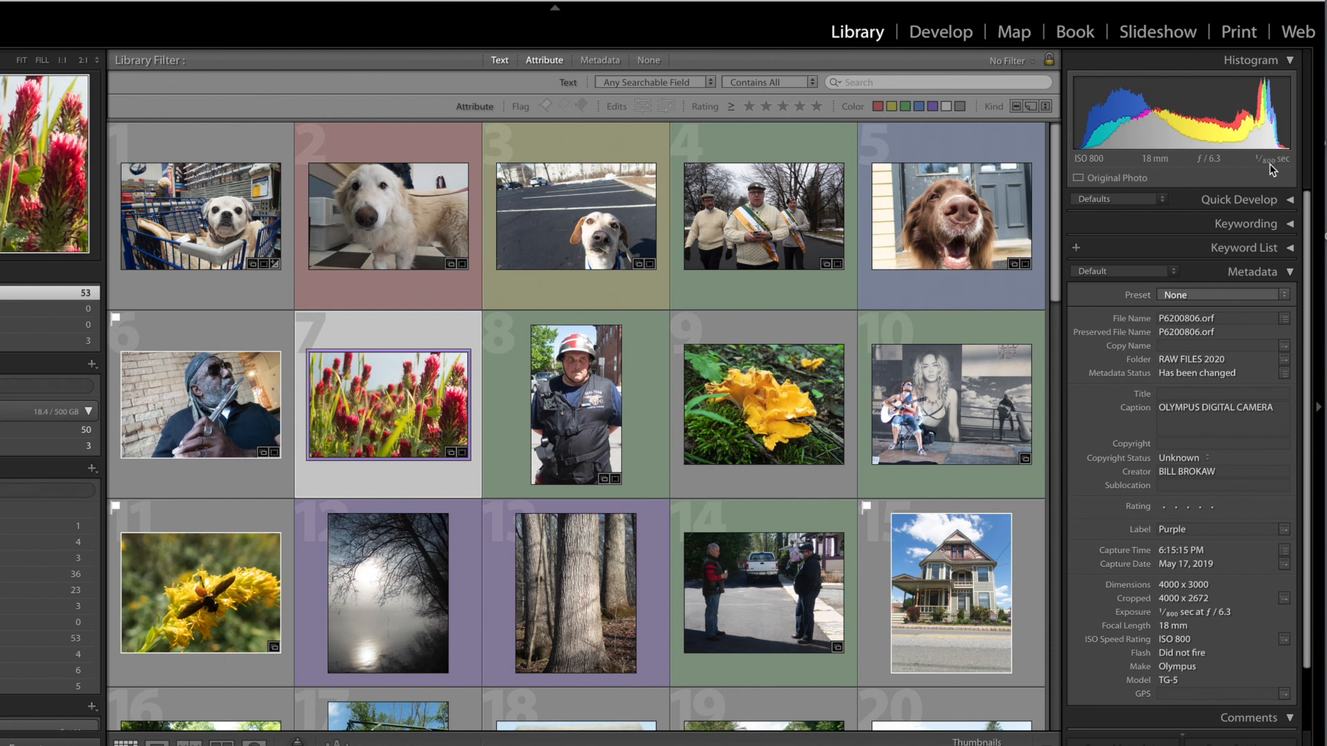
{"action": "left_click", "coordinate": [1291, 201]}
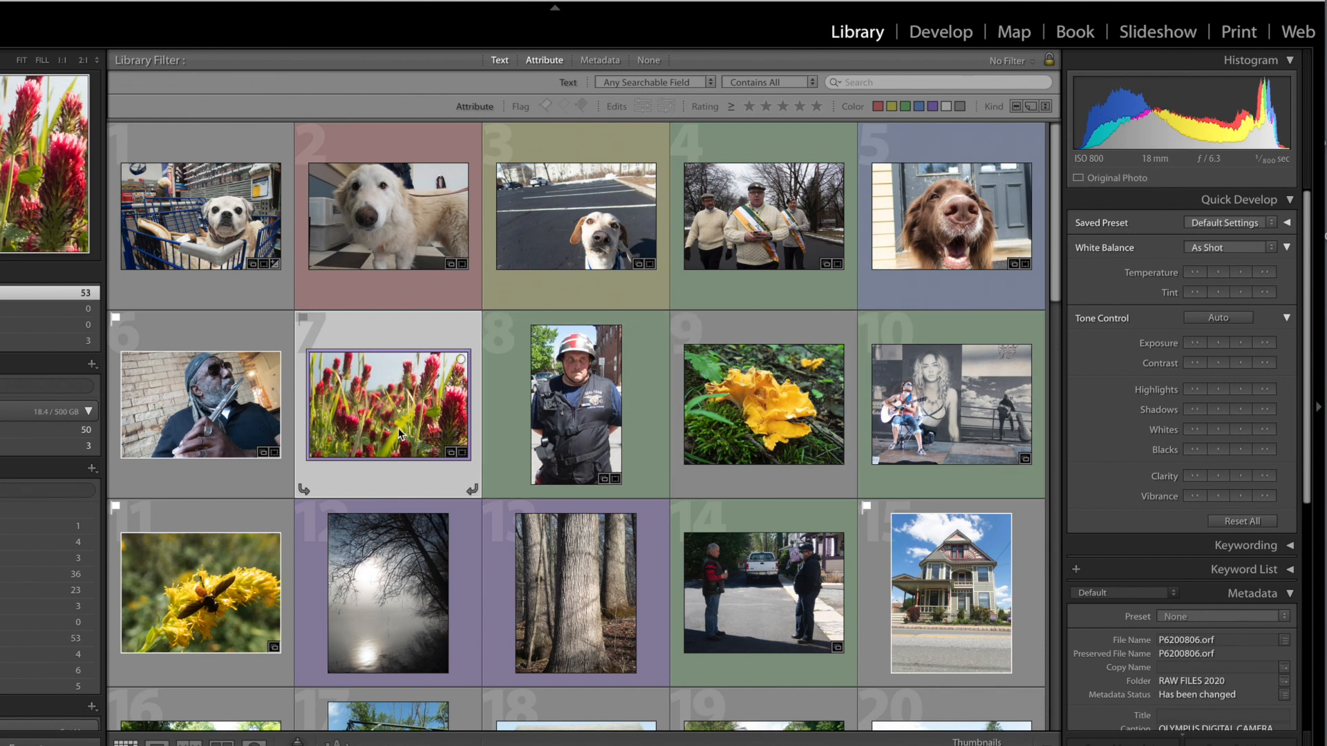
{"action": "left_click", "coordinate": [203, 280]}
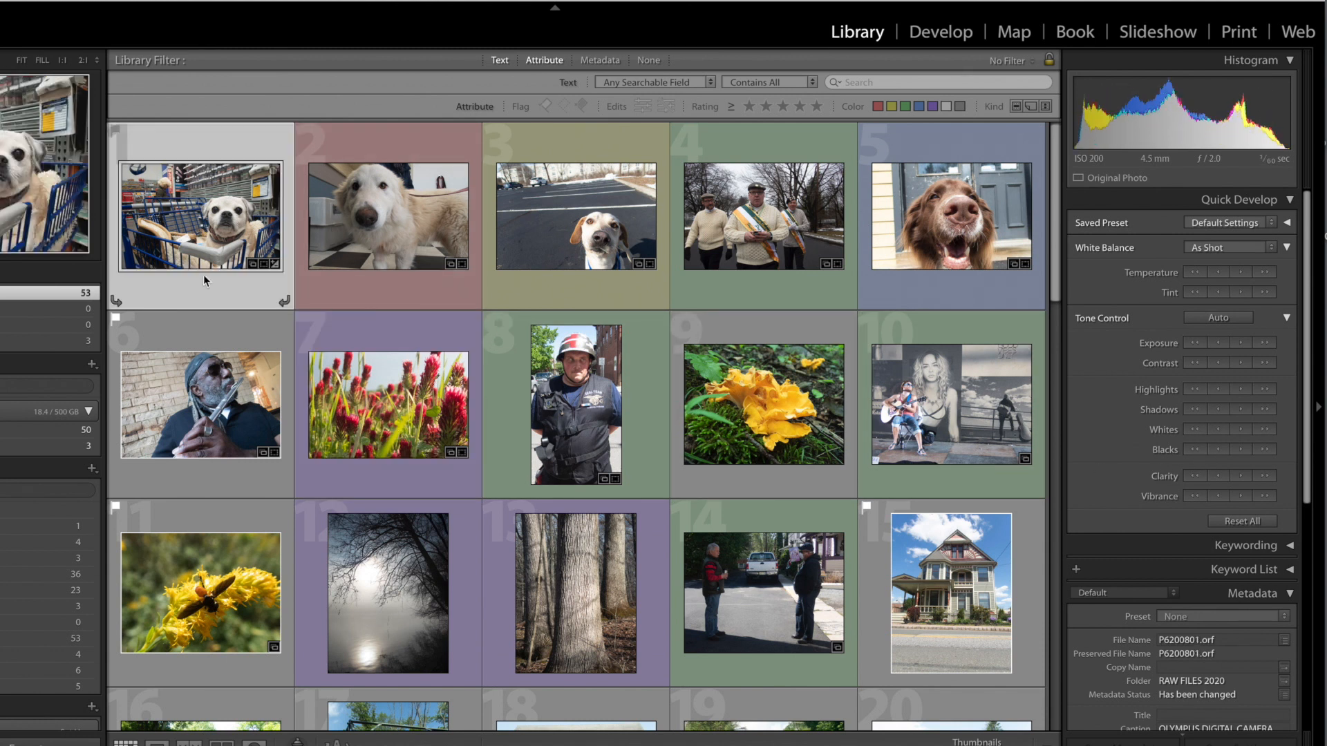
{"action": "key", "text": "z"}
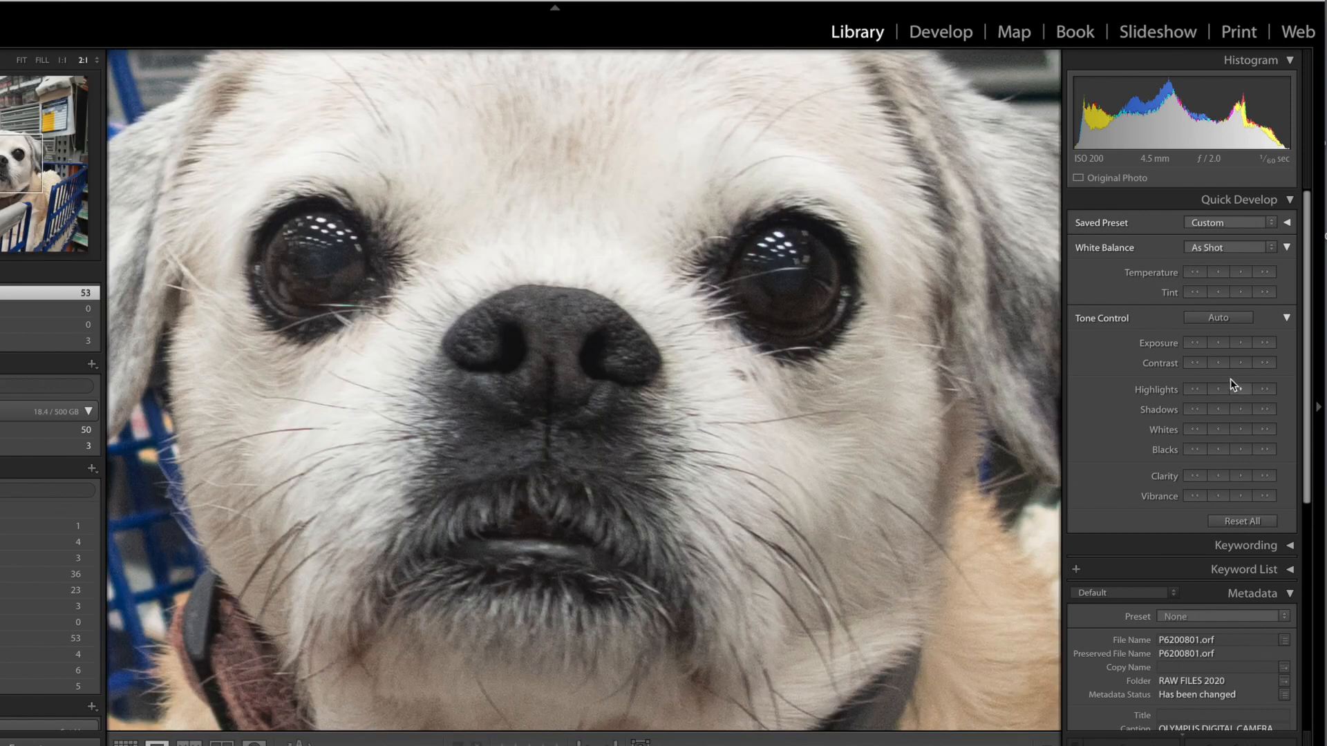
{"action": "left_click", "coordinate": [1195, 343]}
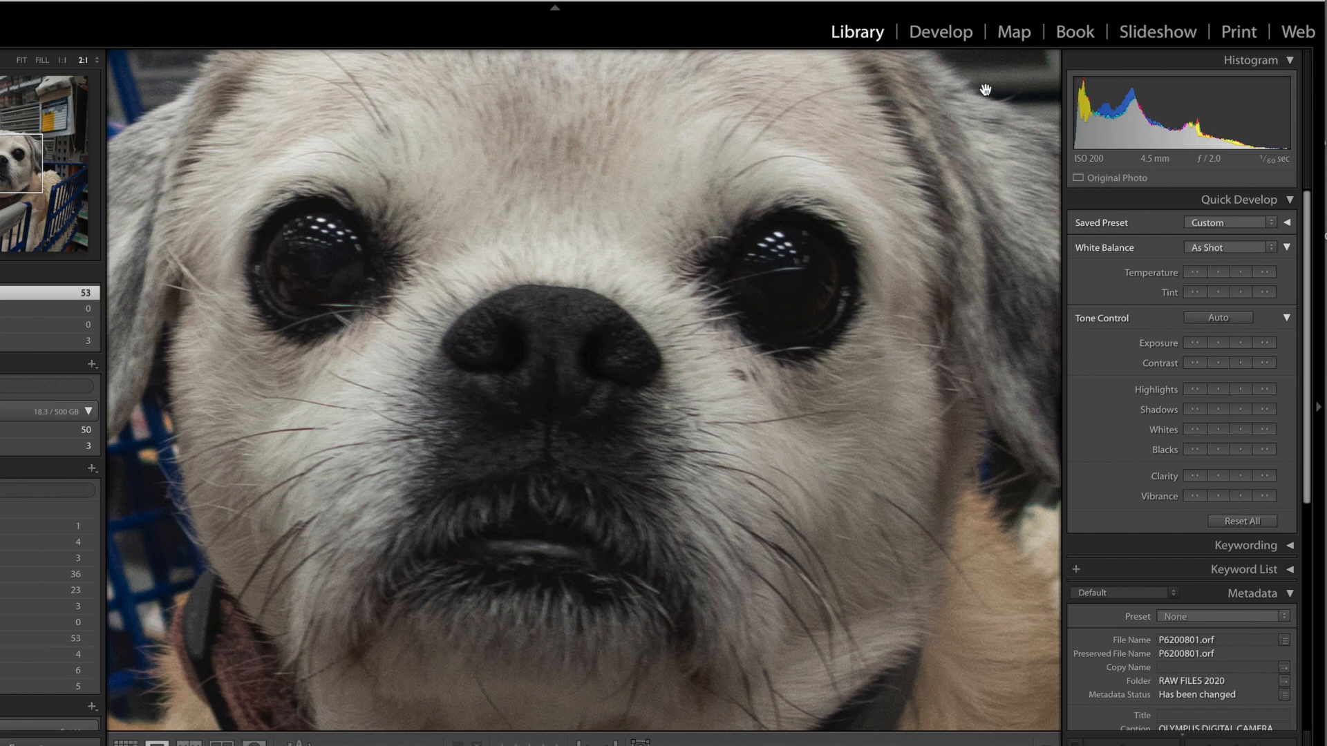
Set the shopping-cart dog photo's exposure to 0 in the Develop module, and return to the Library module
{"action": "left_click", "coordinate": [939, 36]}
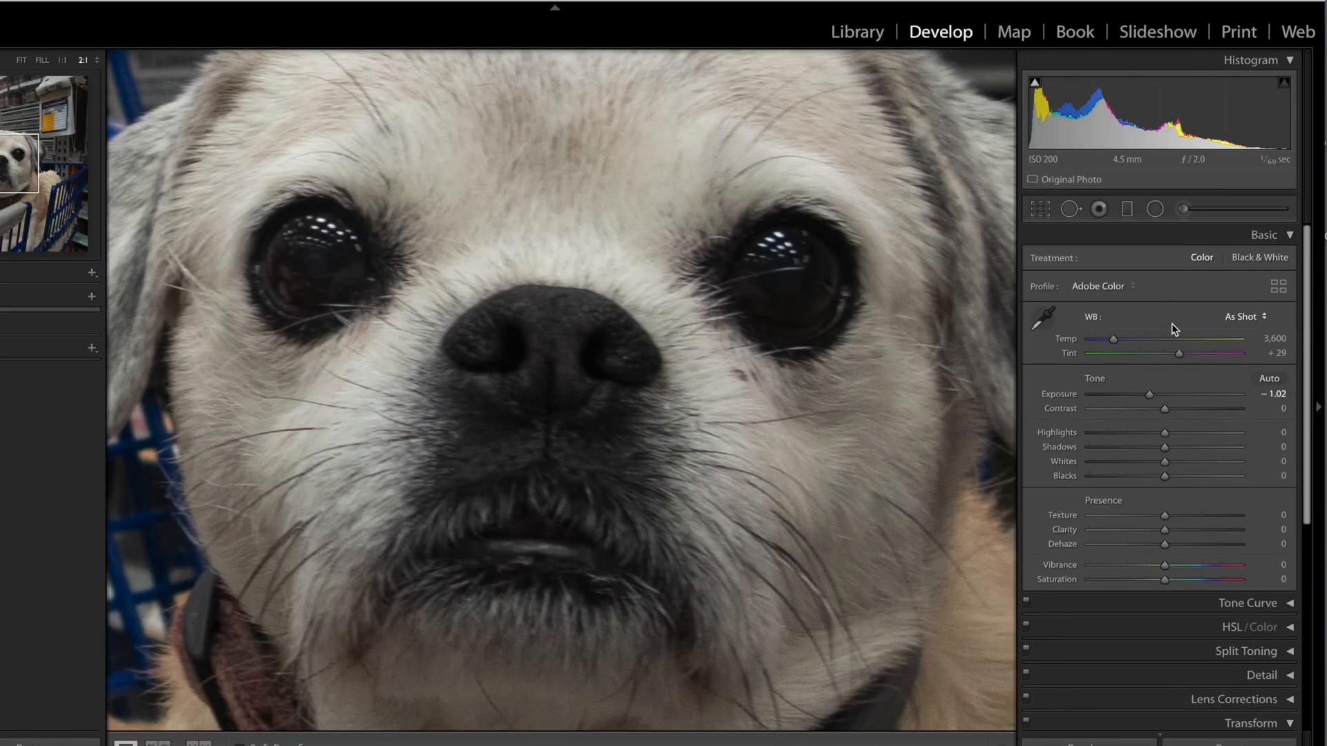
{"action": "left_click", "coordinate": [1275, 393]}
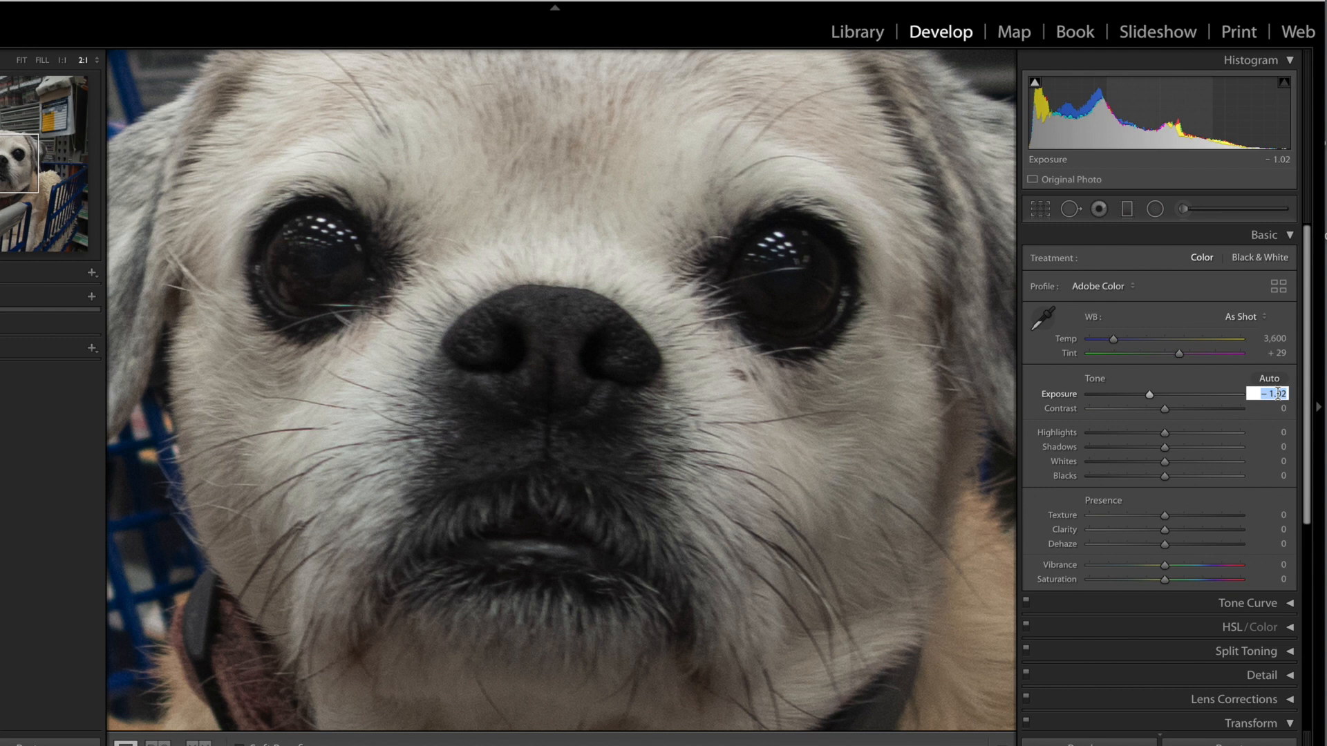
{"action": "type", "text": "0"}
{"action": "key", "text": "Return"}
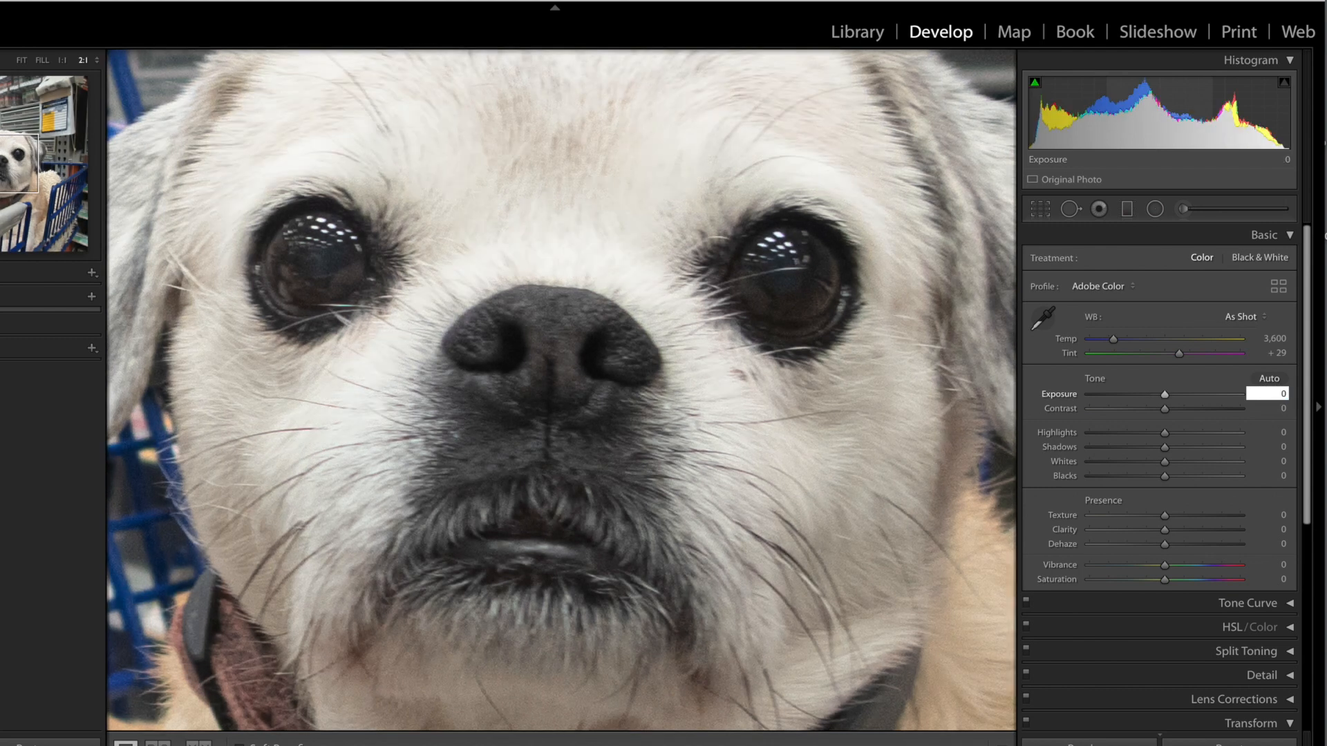
{"action": "left_click", "coordinate": [859, 36]}
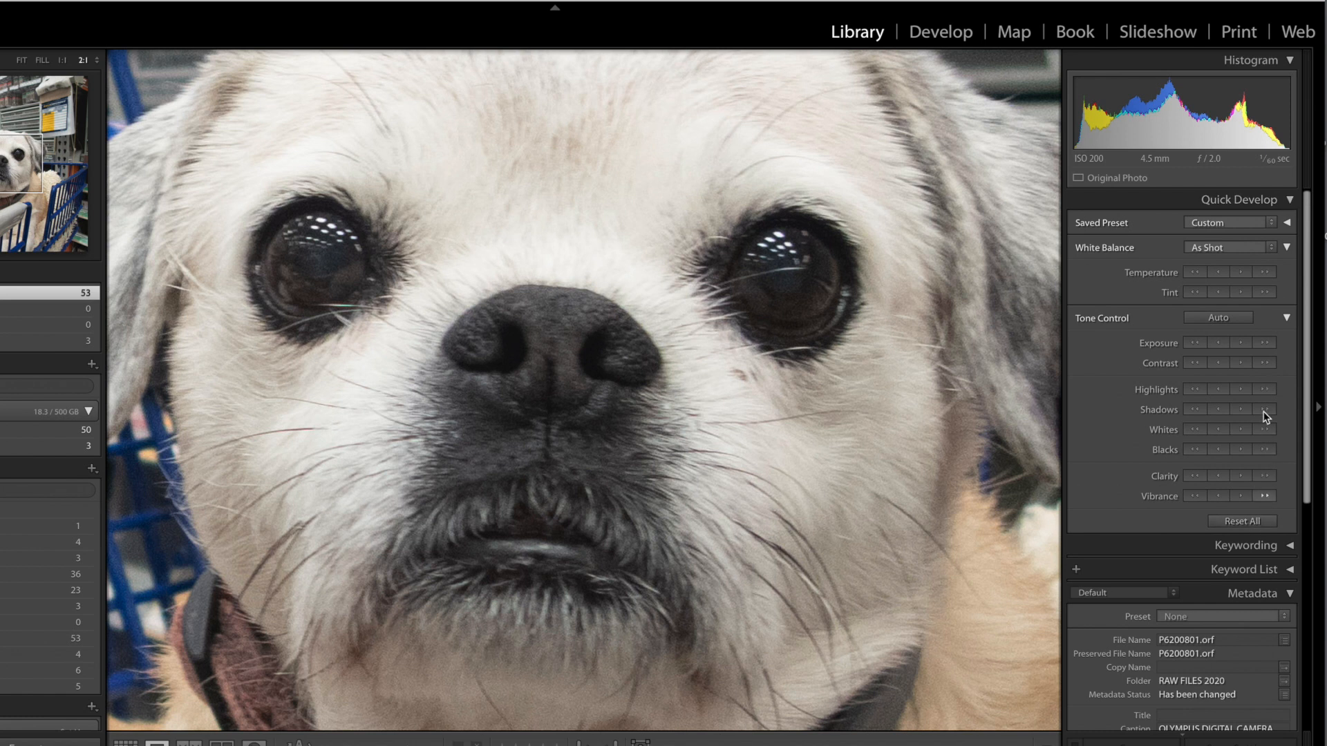
Collapse Quick Develop and look through the Keywording, Keyword List and Metadata sections for the shopping-cart dog photo
{"action": "left_click", "coordinate": [1289, 201]}
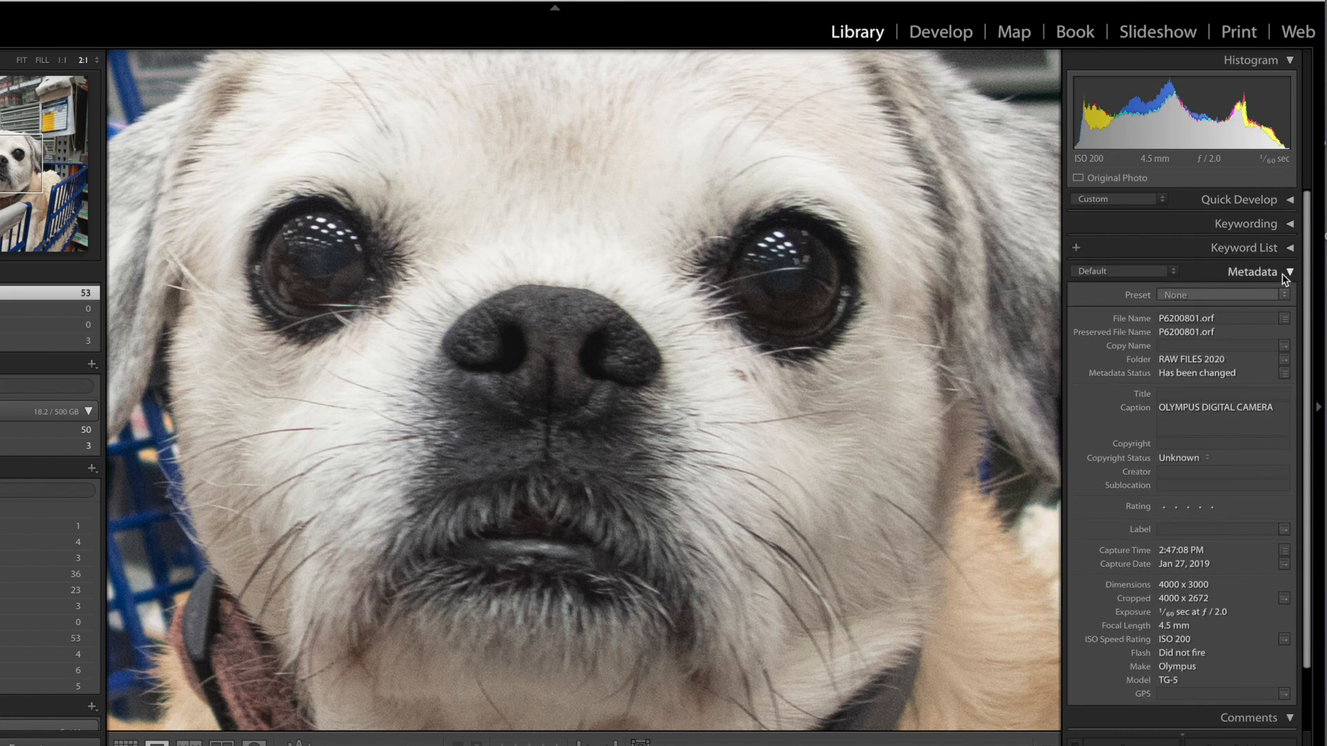
{"action": "left_click", "coordinate": [1290, 226]}
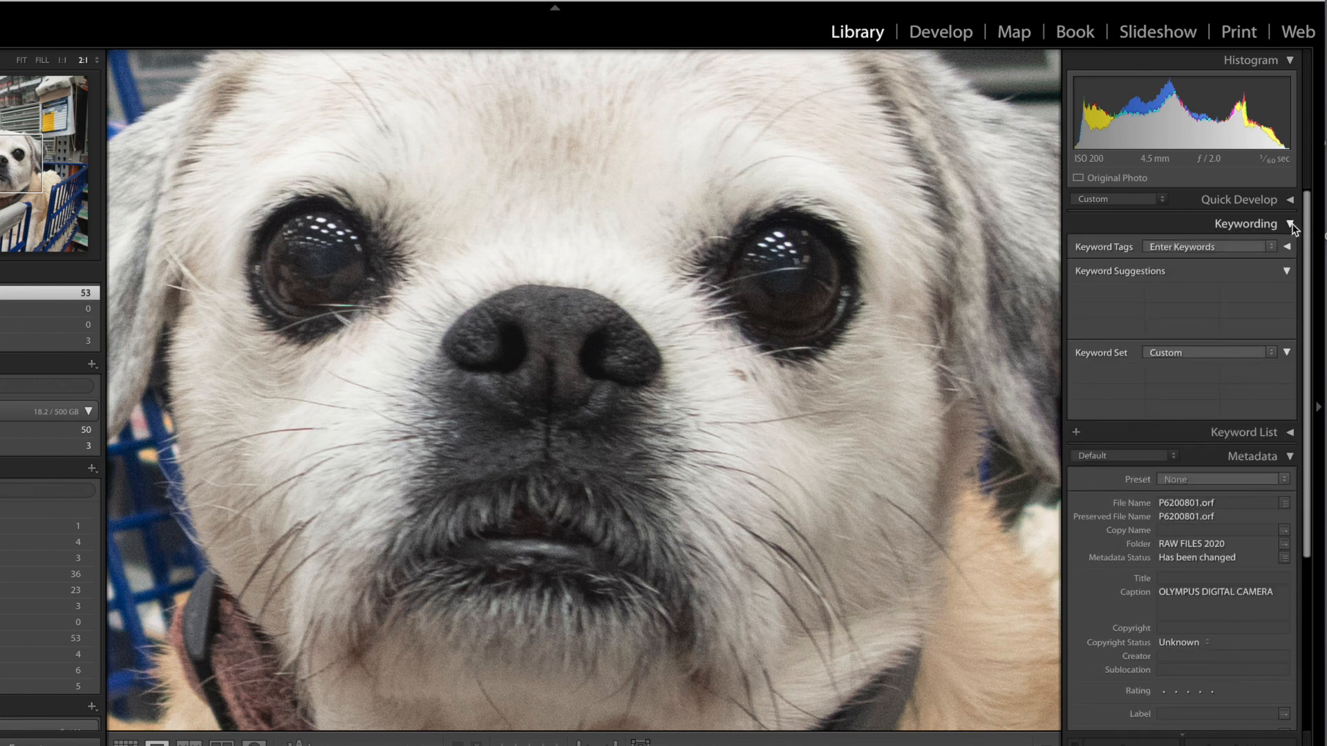
{"action": "left_click", "coordinate": [1291, 225]}
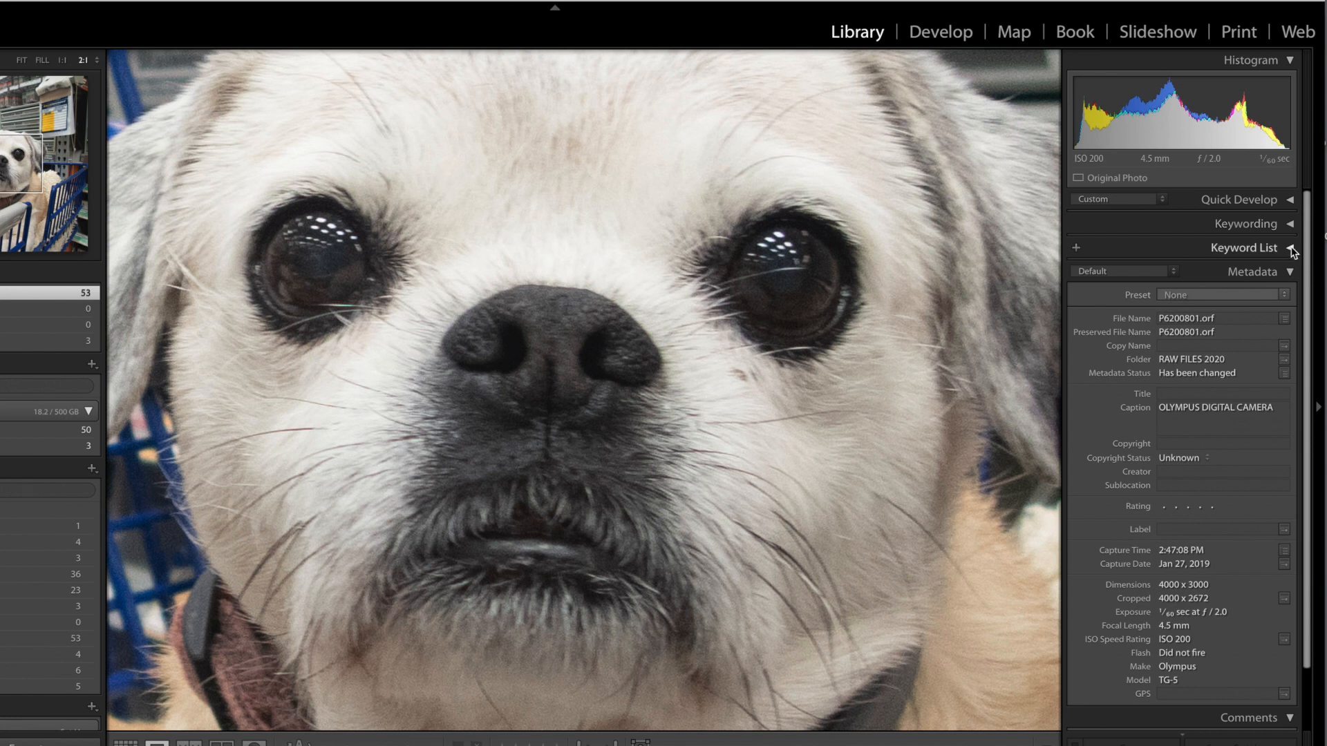
{"action": "left_click", "coordinate": [1289, 249]}
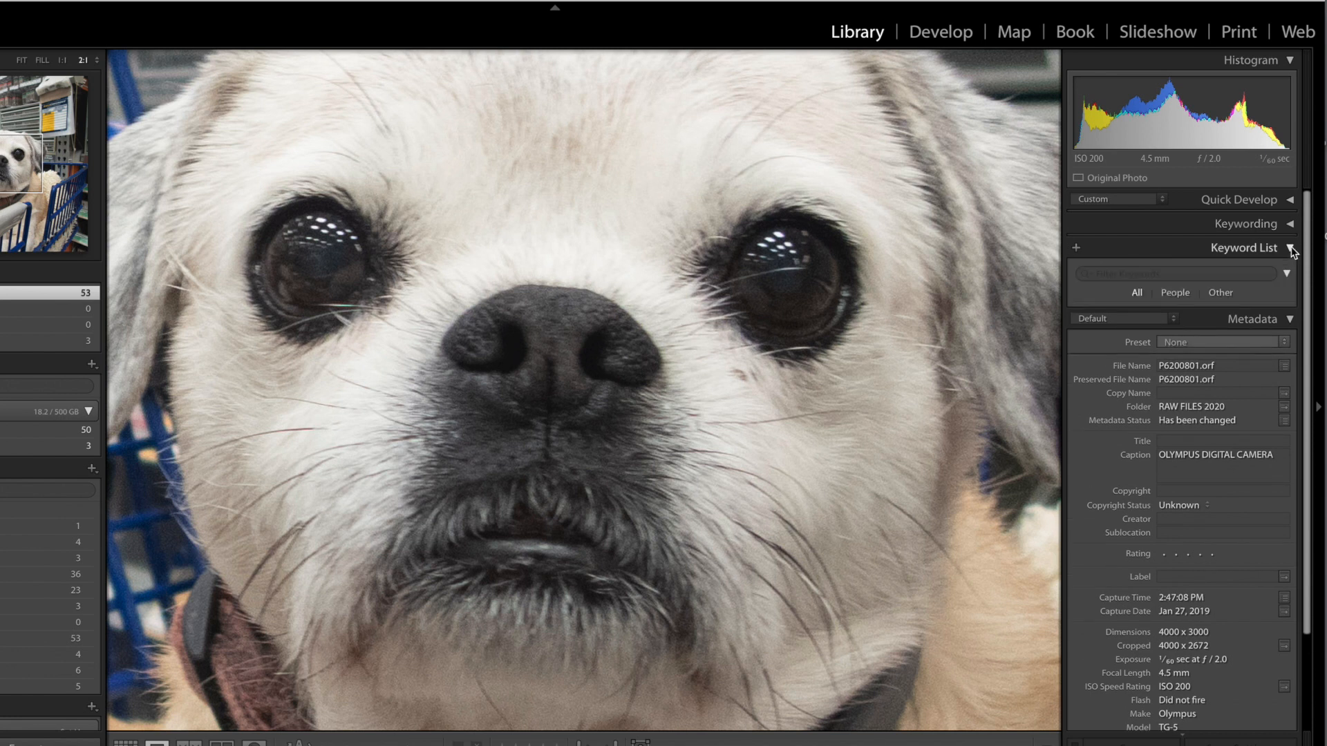
{"action": "left_click", "coordinate": [1291, 249]}
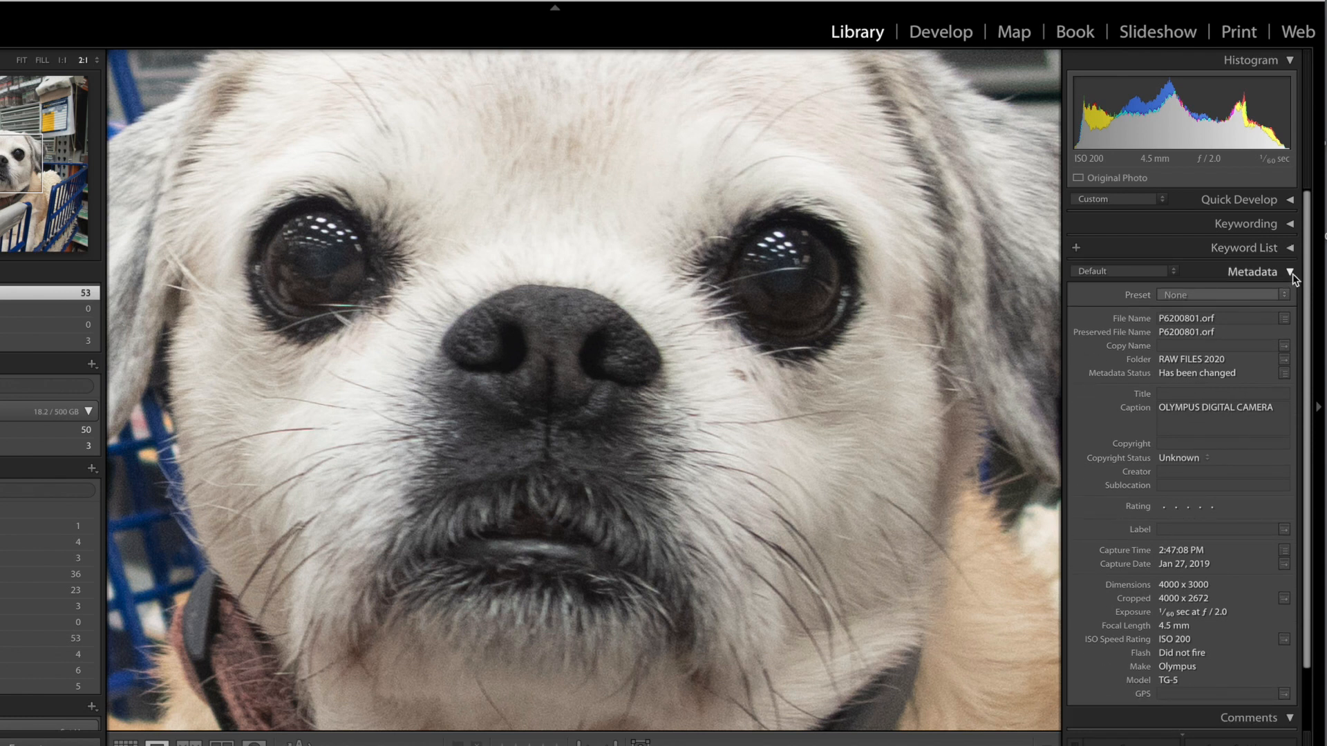
{"action": "left_click", "coordinate": [1291, 273]}
{"action": "left_click", "coordinate": [1290, 273]}
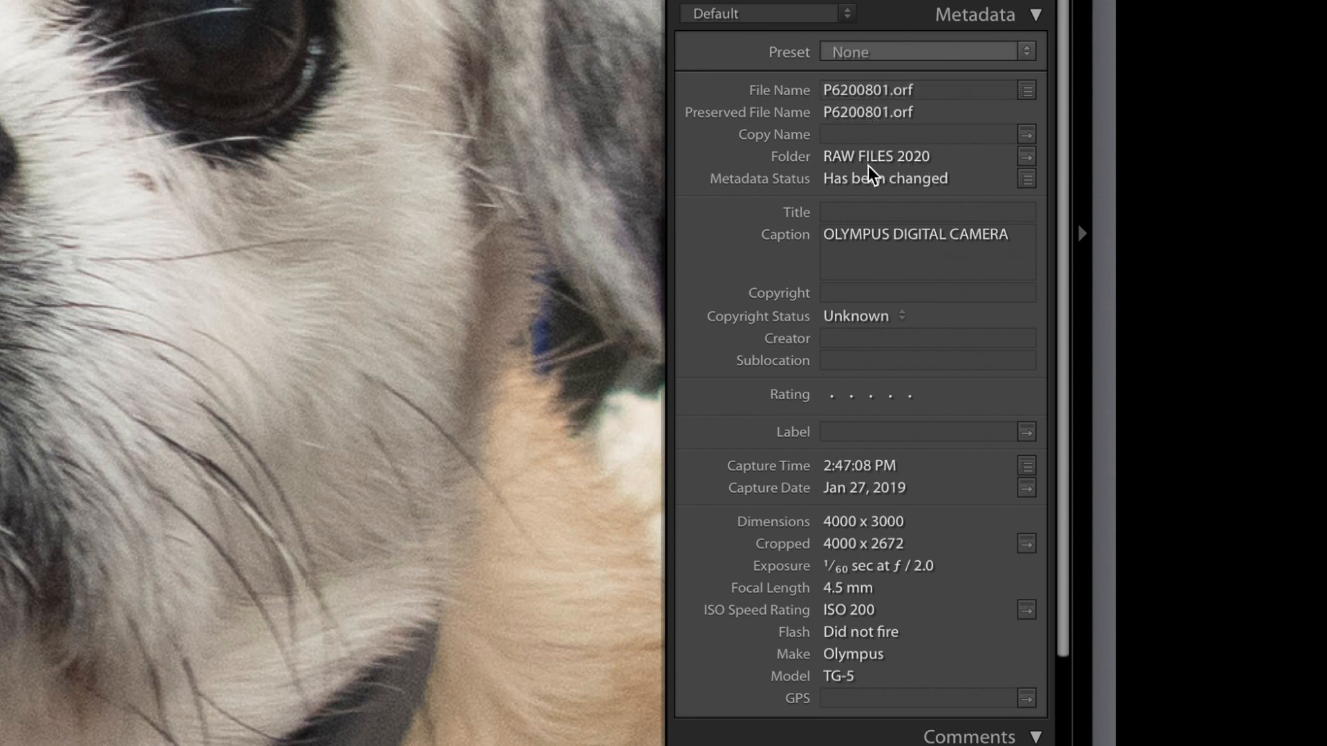
Replace the shopping-cart dog photo's metadata caption with DOG and enter BIG EYED DOG as its title
{"action": "mouse_move", "coordinate": [861, 169]}
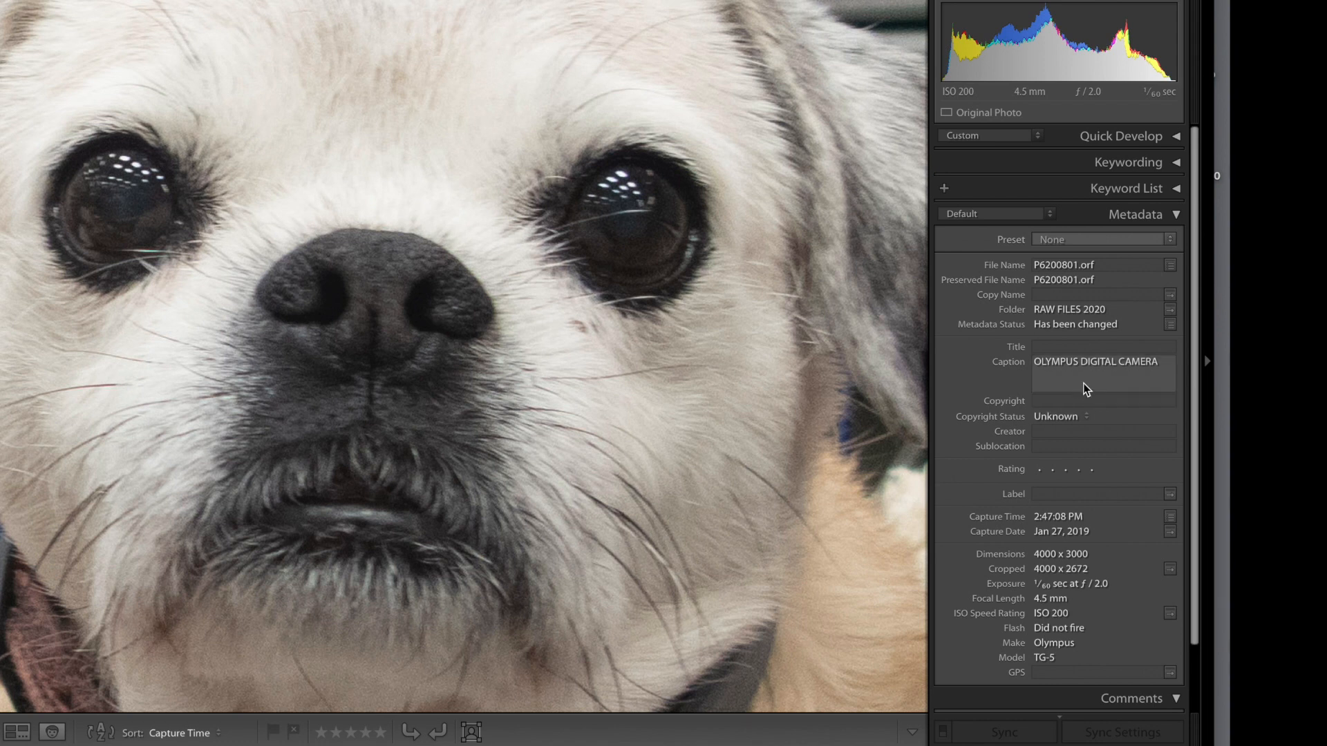
{"action": "left_click", "coordinate": [1069, 364]}
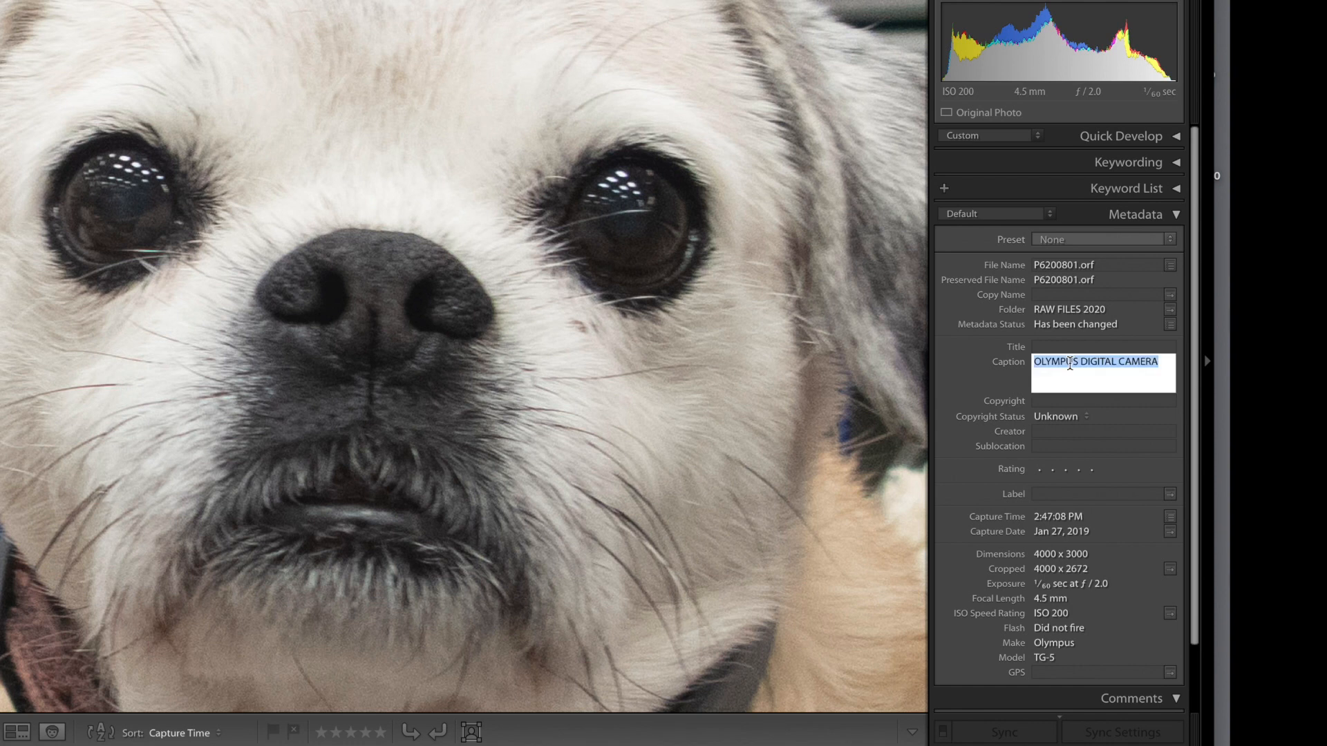
{"action": "type", "text": "DOG"}
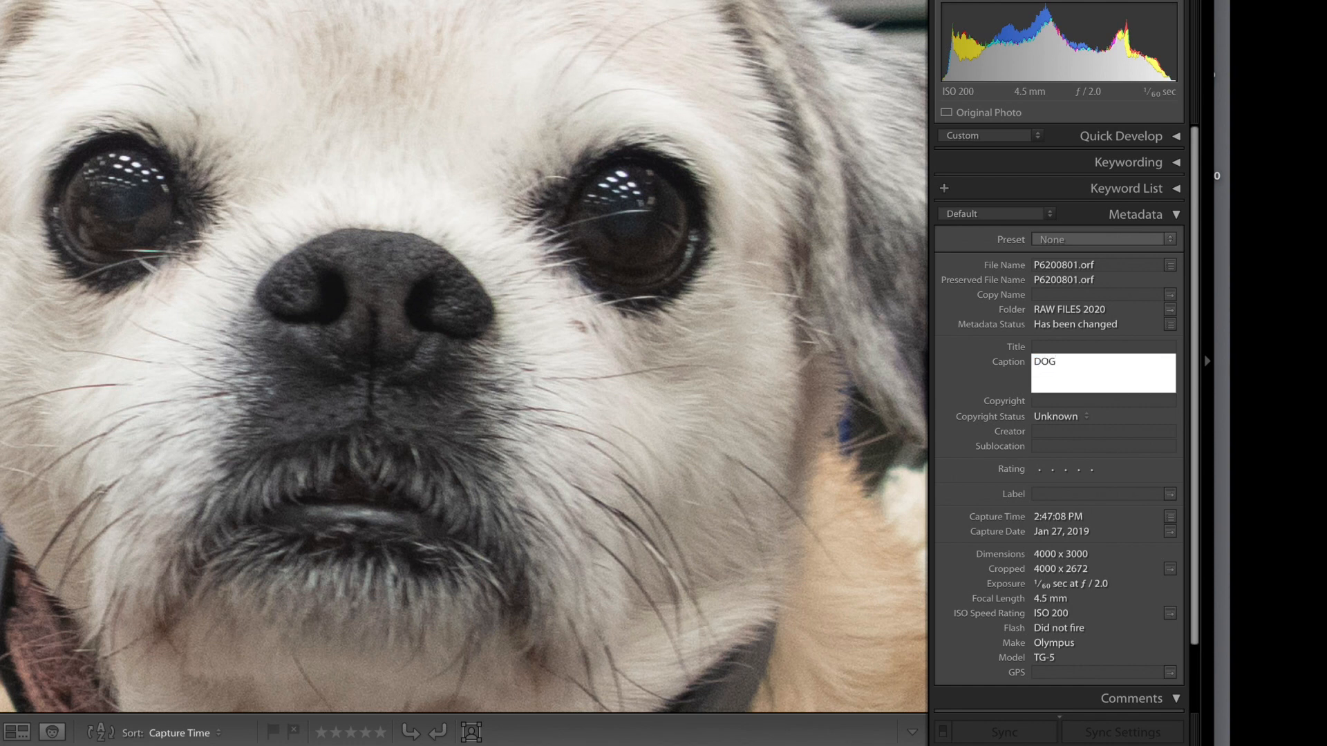
{"action": "key", "text": "Return"}
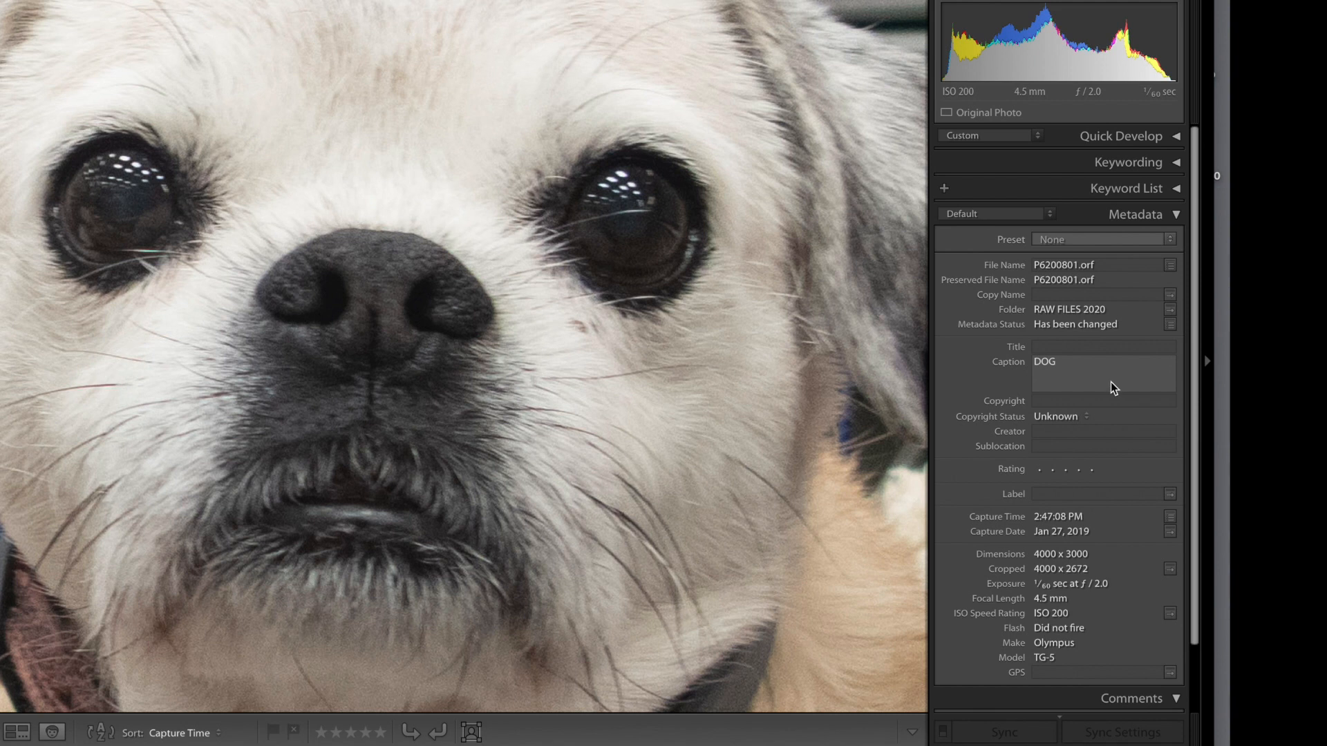
{"action": "left_click", "coordinate": [1056, 347]}
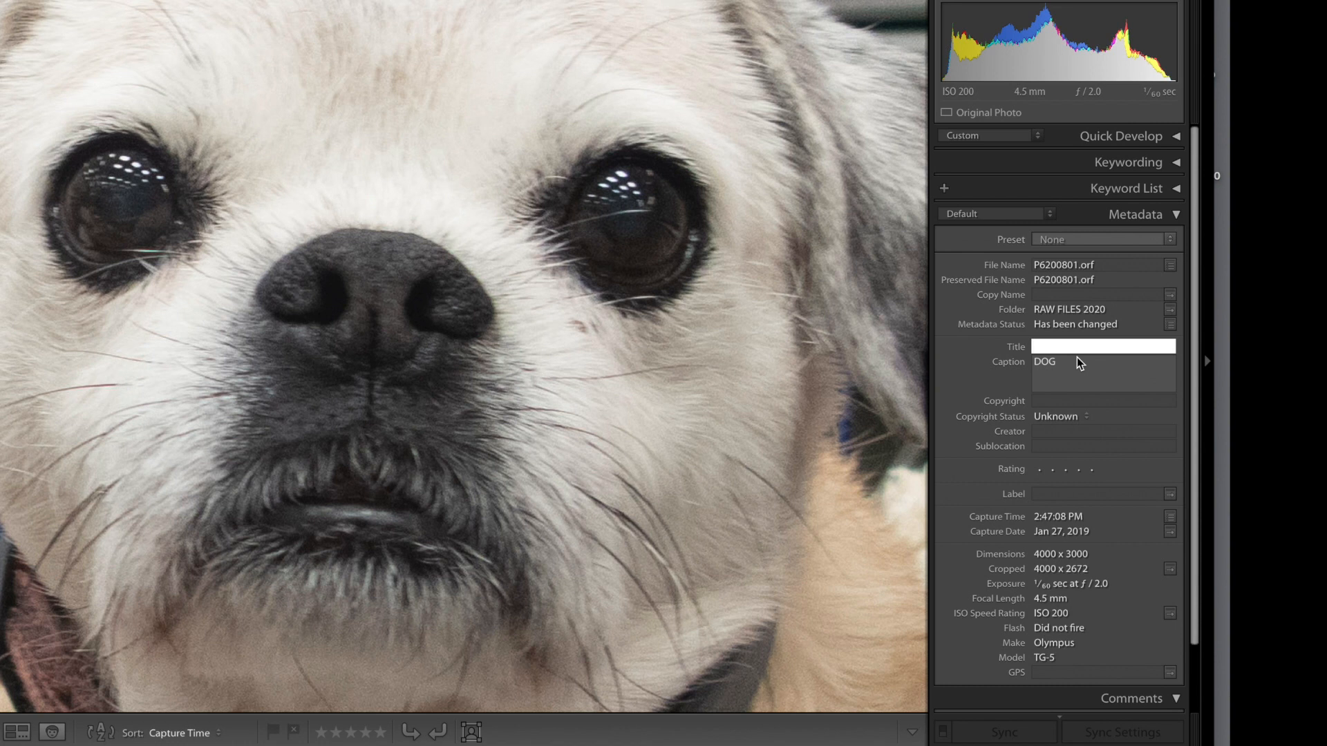
{"action": "type", "text": "BIG EYED DOG"}
{"action": "left_click", "coordinate": [1101, 359]}
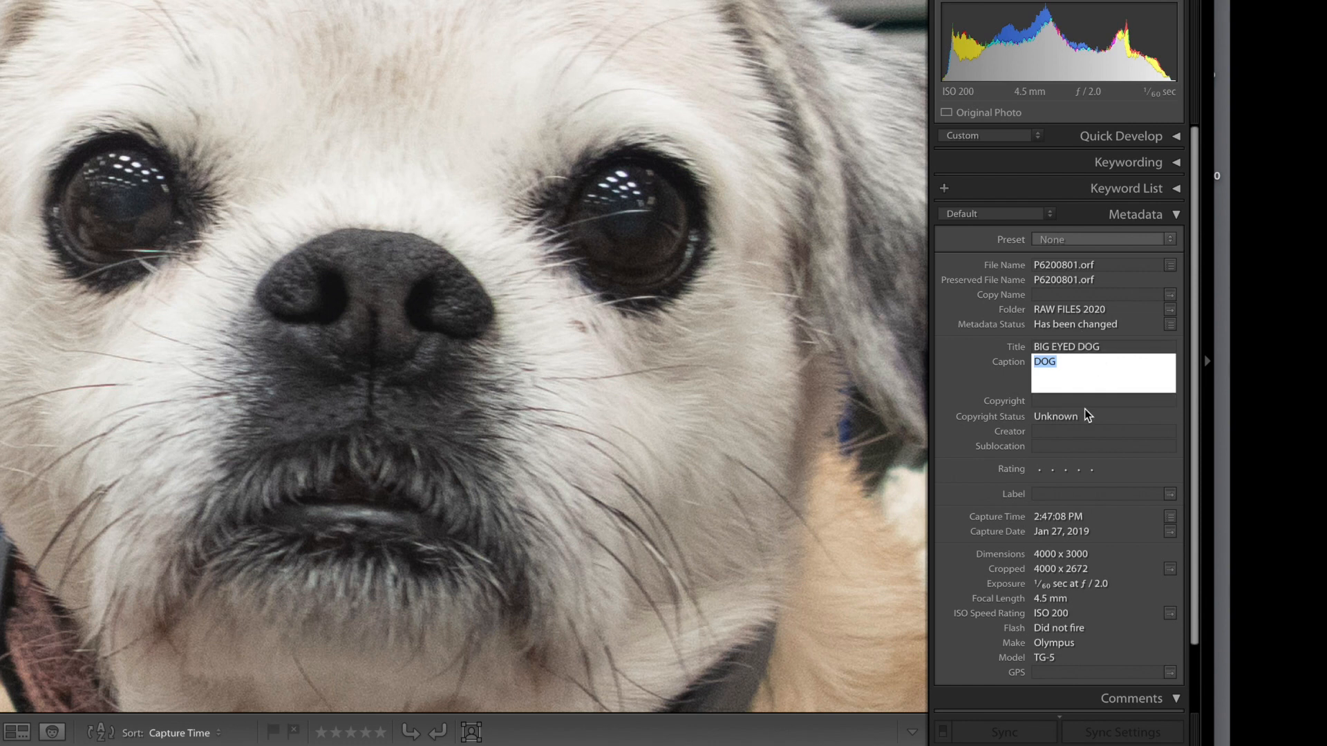
Set the photo's copyright status to Copyrighted and enter the photography business's name as the copyright text
{"action": "left_click", "coordinate": [1050, 417]}
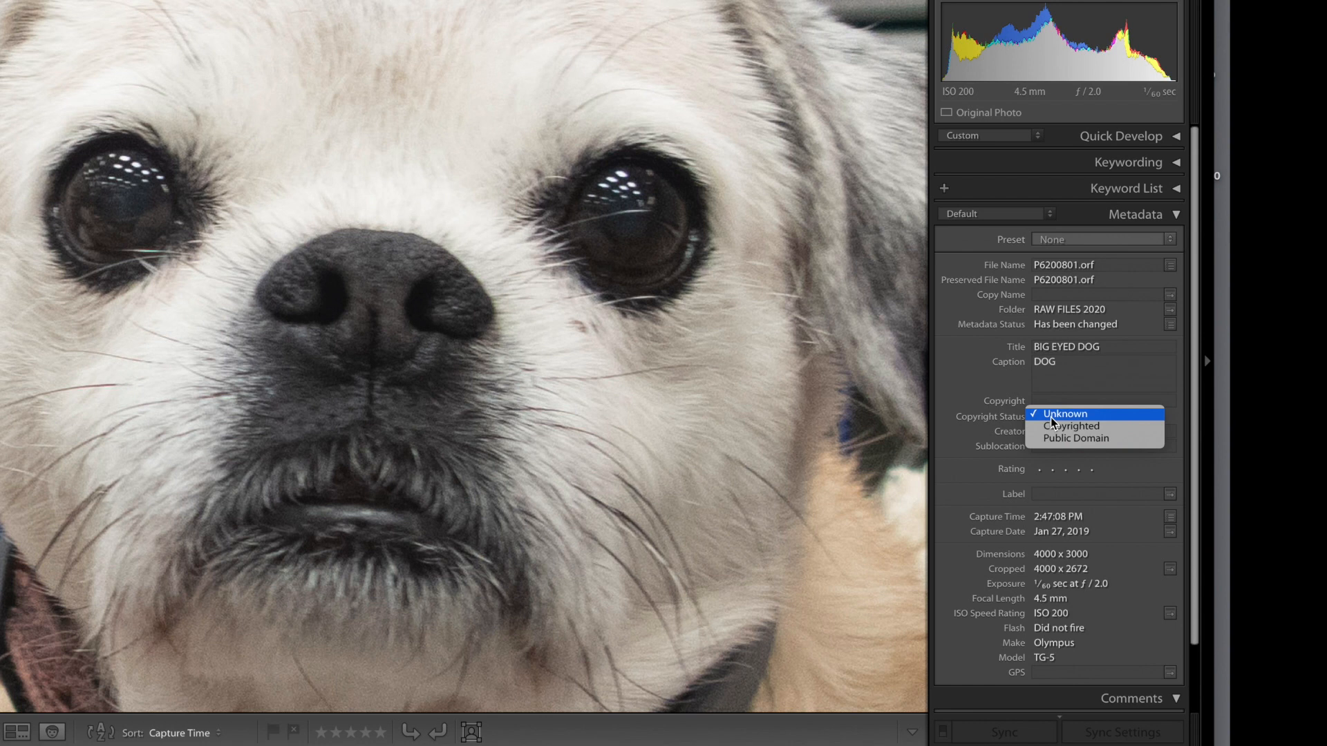
{"action": "left_click", "coordinate": [1100, 427]}
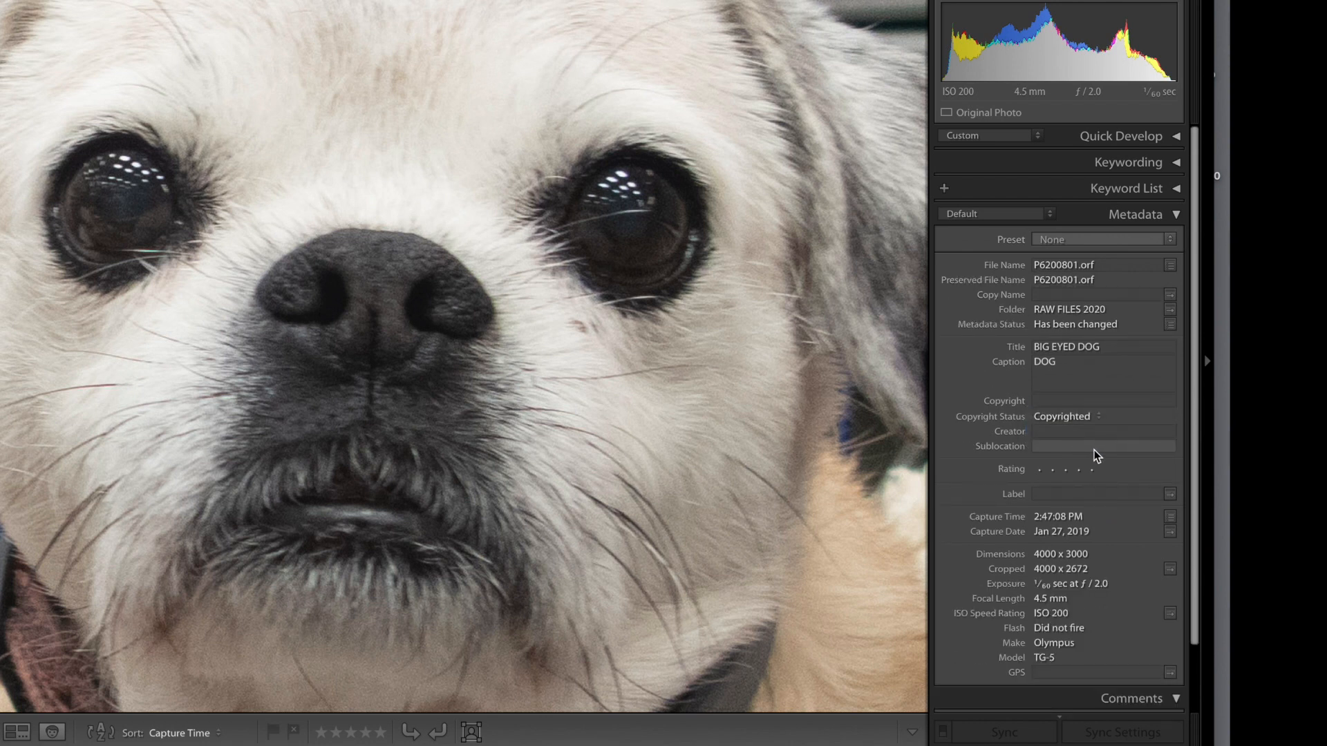
{"action": "left_click", "coordinate": [1051, 405]}
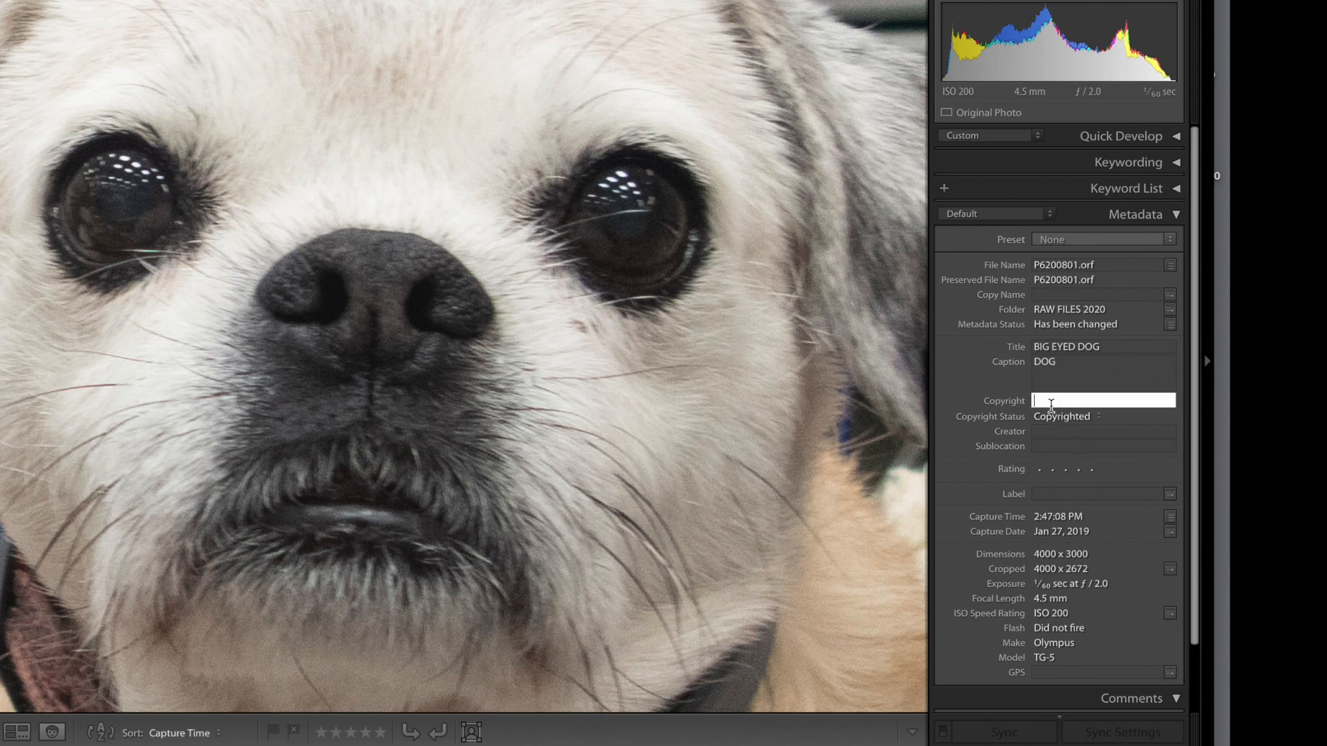
{"action": "type", "text": "BRokaw Photography"}
{"action": "left_click", "coordinate": [1045, 397]}
{"action": "key", "text": "BackSpace"}
{"action": "type", "text": "r"}
{"action": "left_click", "coordinate": [1141, 400]}
Give the shopping-cart dog photo a five-star rating and enter BLUE as its label in the metadata
{"action": "left_click", "coordinate": [1096, 472]}
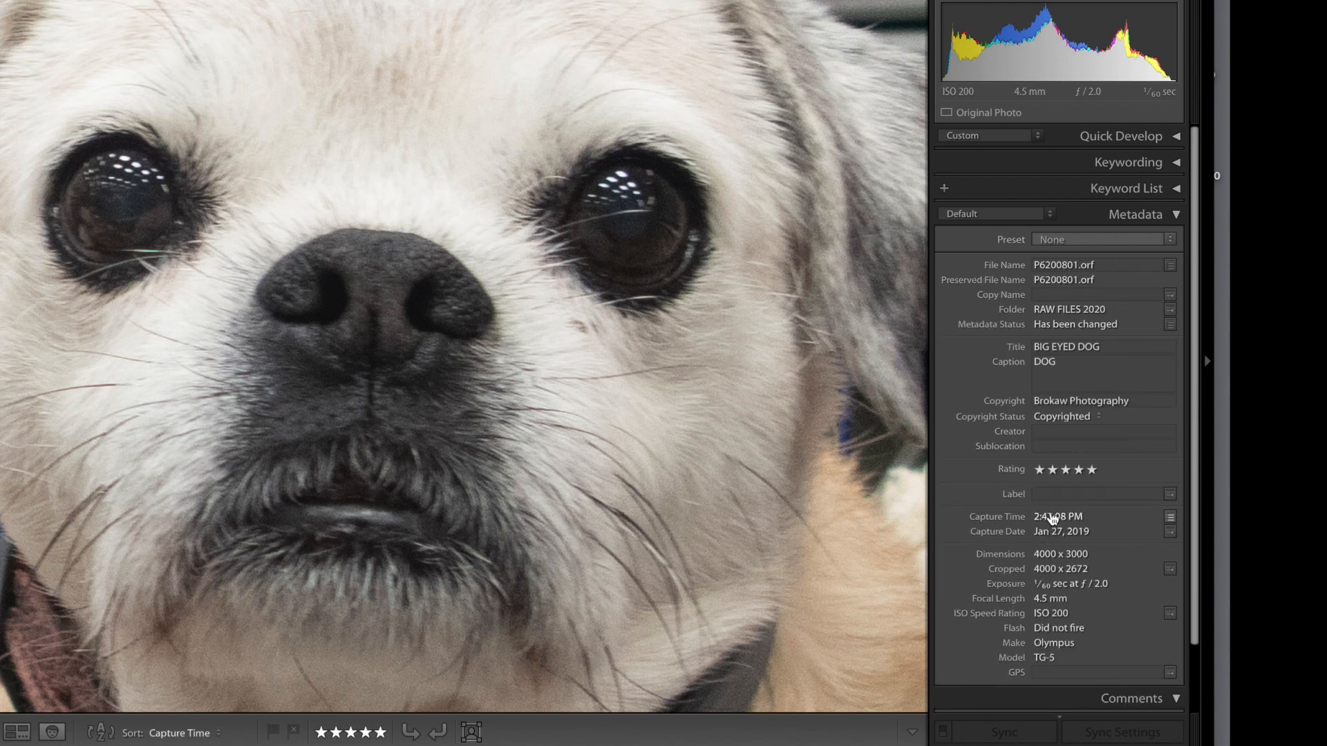
{"action": "left_click", "coordinate": [1048, 499]}
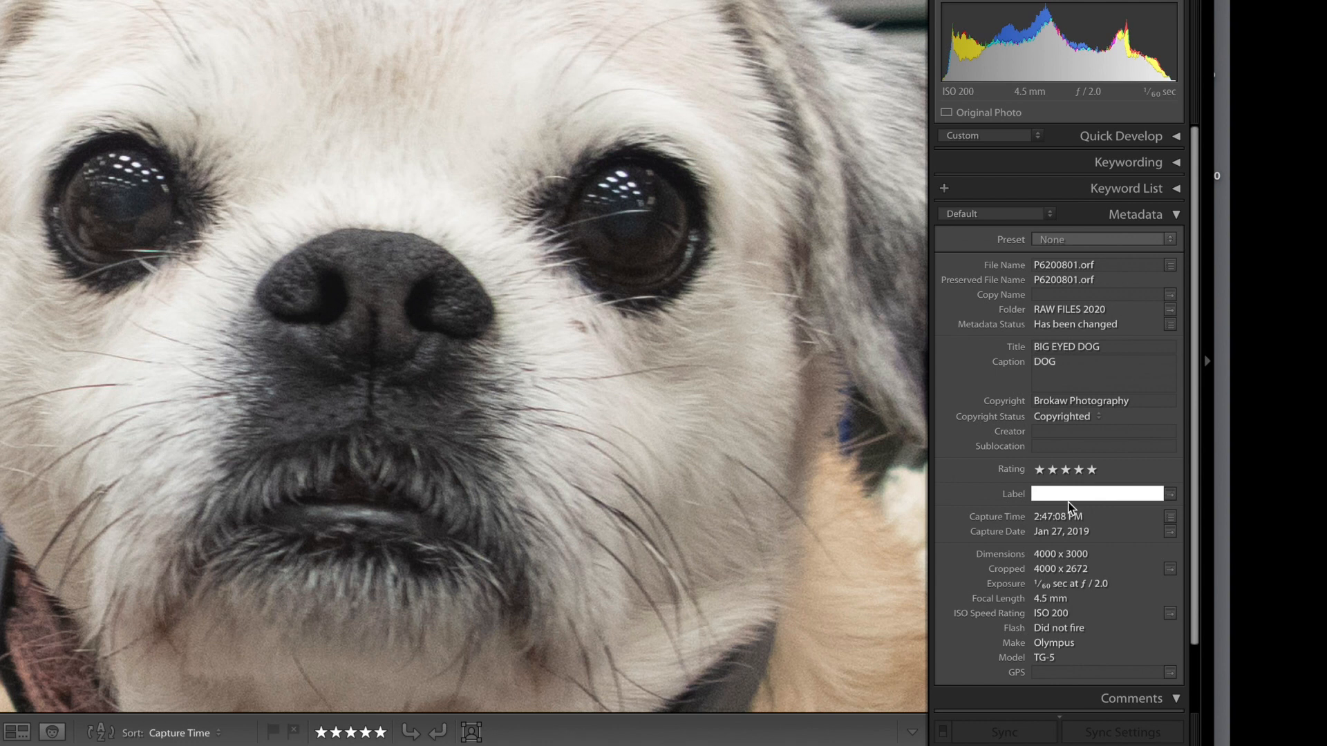
{"action": "type", "text": "BLUE"}
{"action": "key", "text": "Return"}
{"action": "left_click", "coordinate": [1073, 532]}
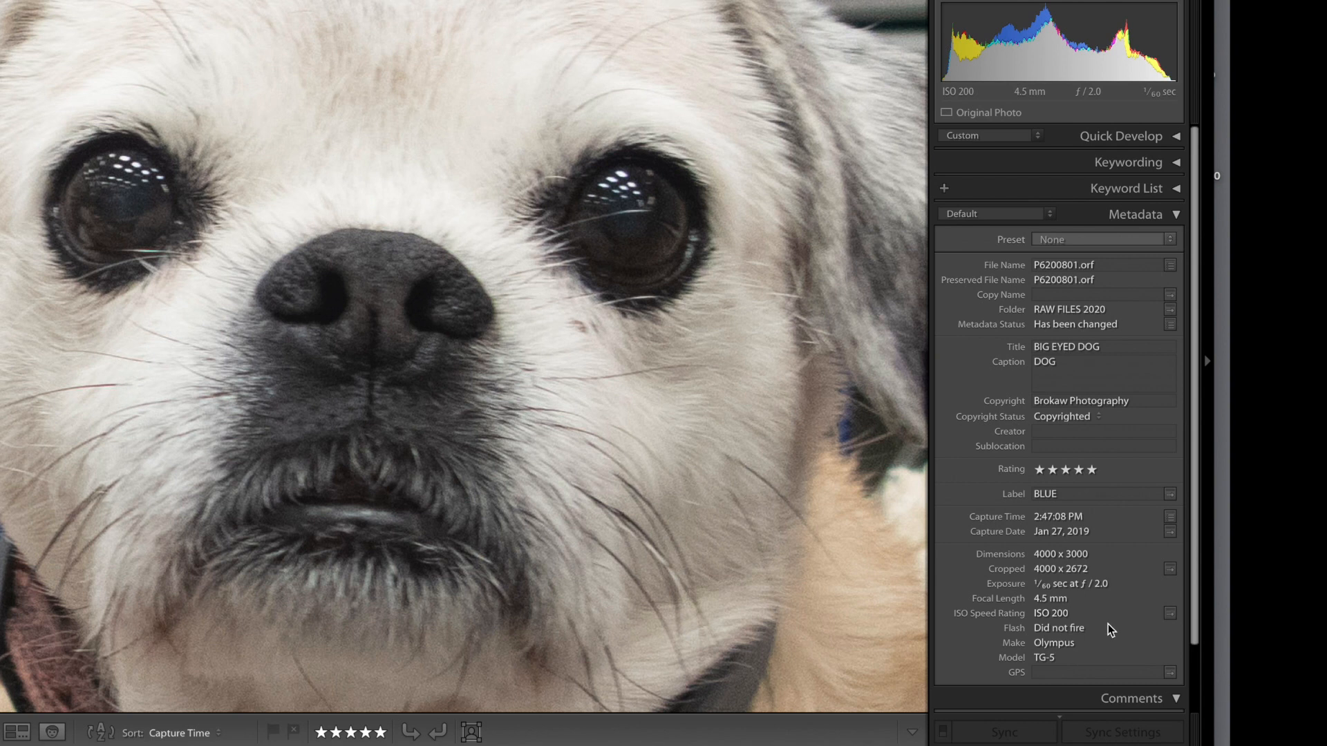
{"action": "scroll", "coordinate": [1108, 623], "scroll_direction": "down", "scroll_amount": 2}
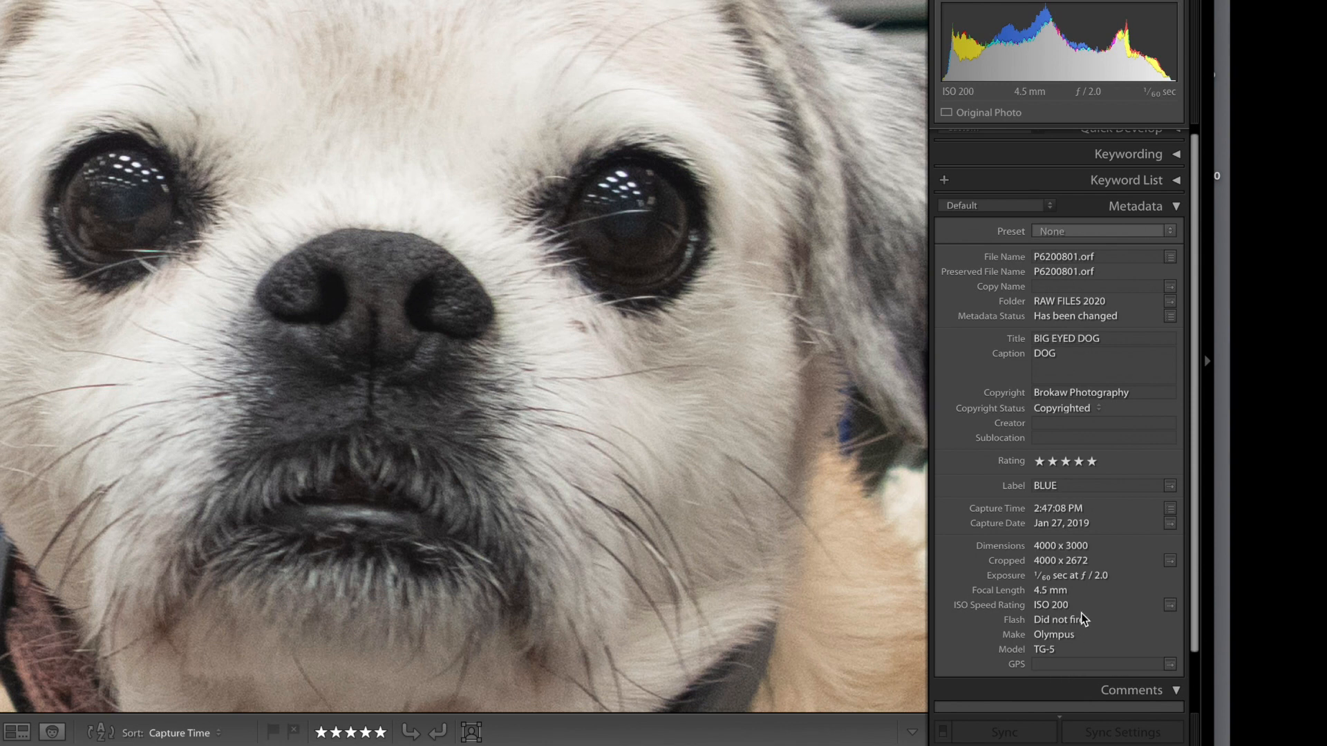
{"action": "scroll", "coordinate": [1081, 615], "scroll_direction": "up", "scroll_amount": 1}
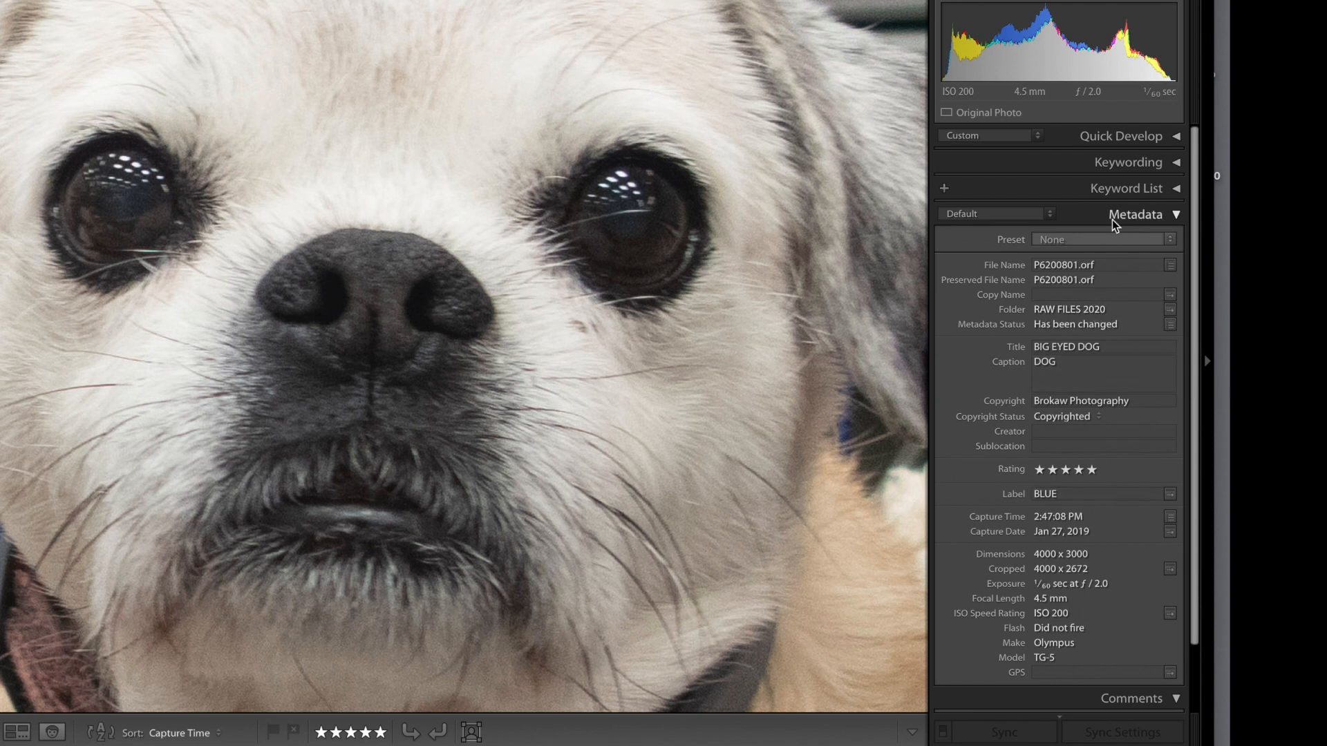
Open the photo's keyword tags and add the keyword DOG to the shopping-cart dog photo
{"action": "left_click", "coordinate": [1177, 163]}
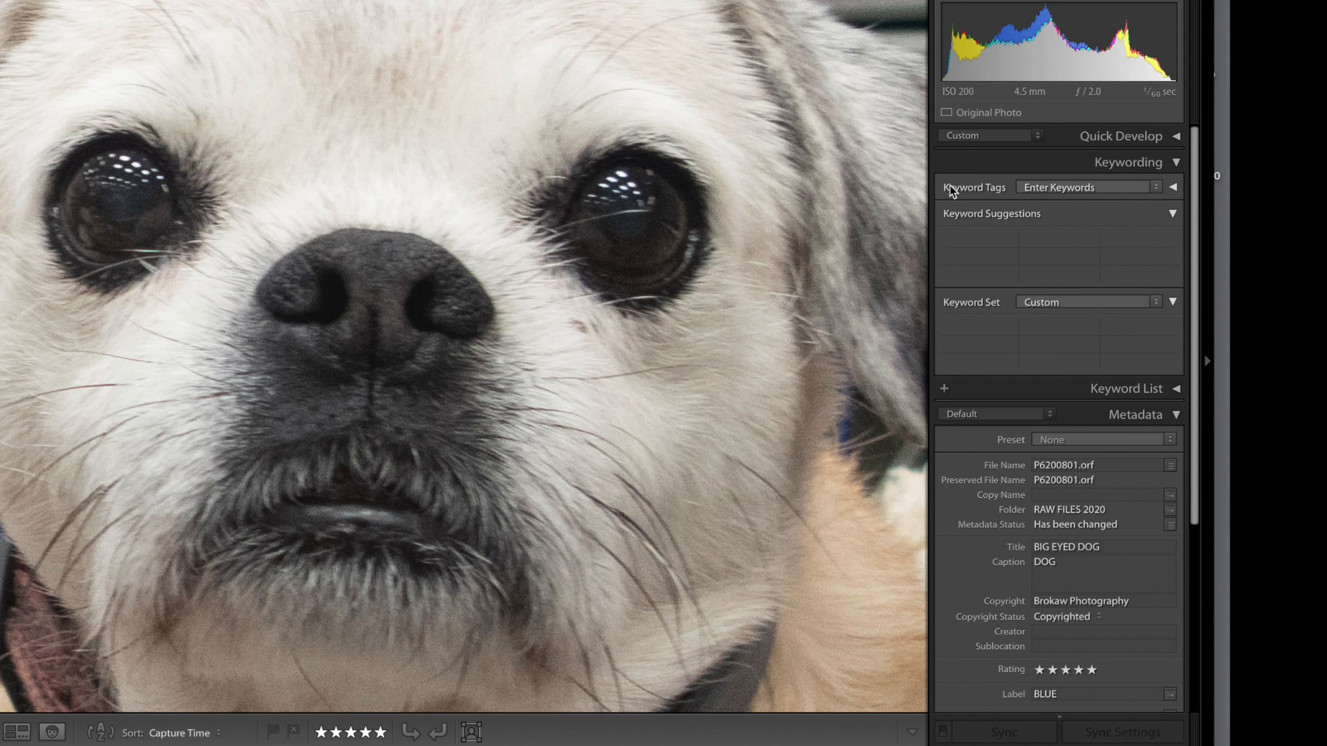
{"action": "left_click", "coordinate": [1173, 186]}
{"action": "left_click", "coordinate": [995, 217]}
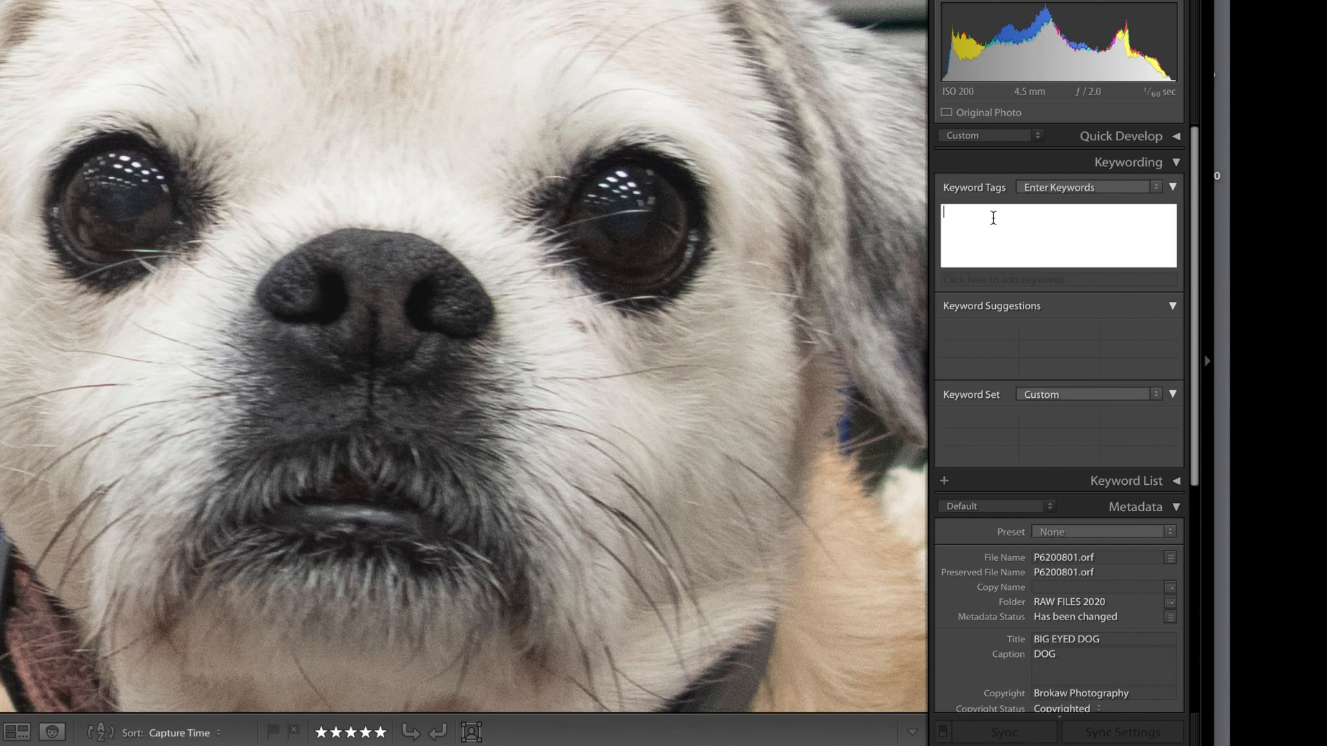
{"action": "type", "text": "DOG"}
{"action": "key", "text": "Return"}
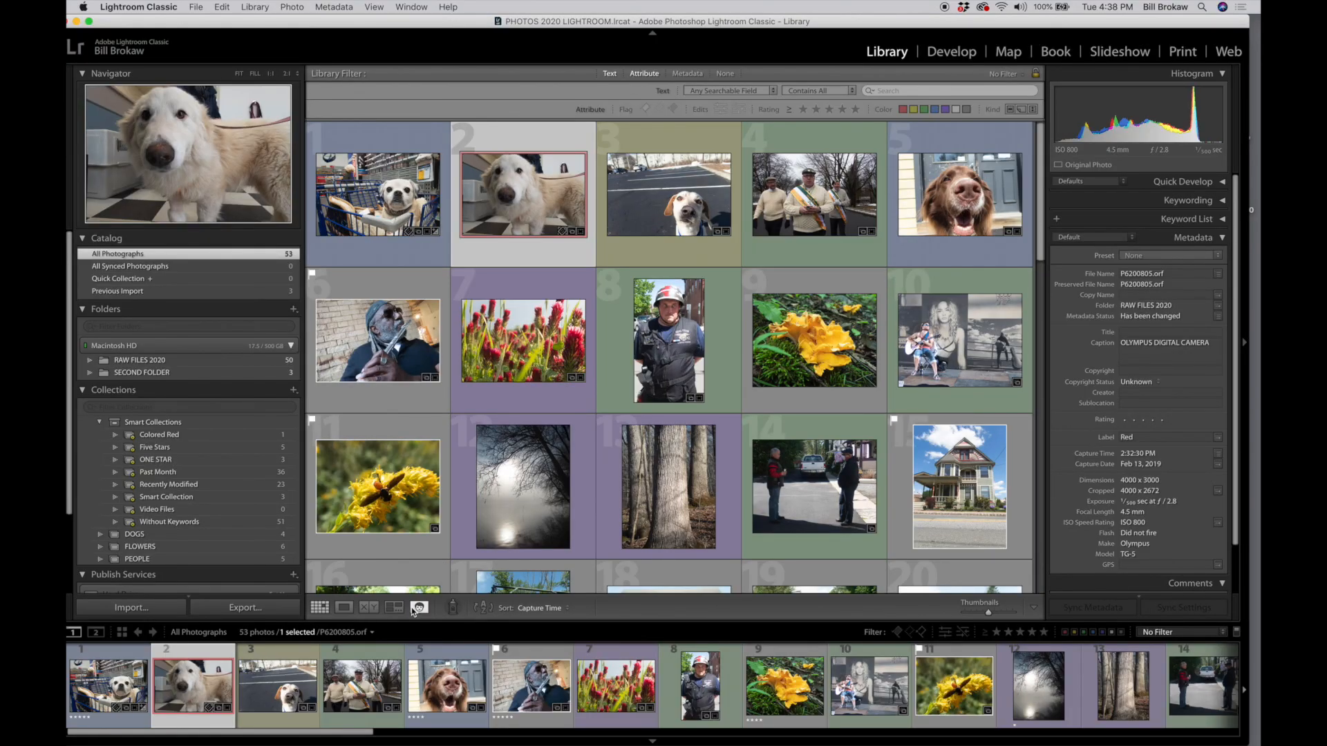
Activate the Painter tool in the grid and set it to apply the keyword DOG
{"action": "left_click", "coordinate": [454, 609]}
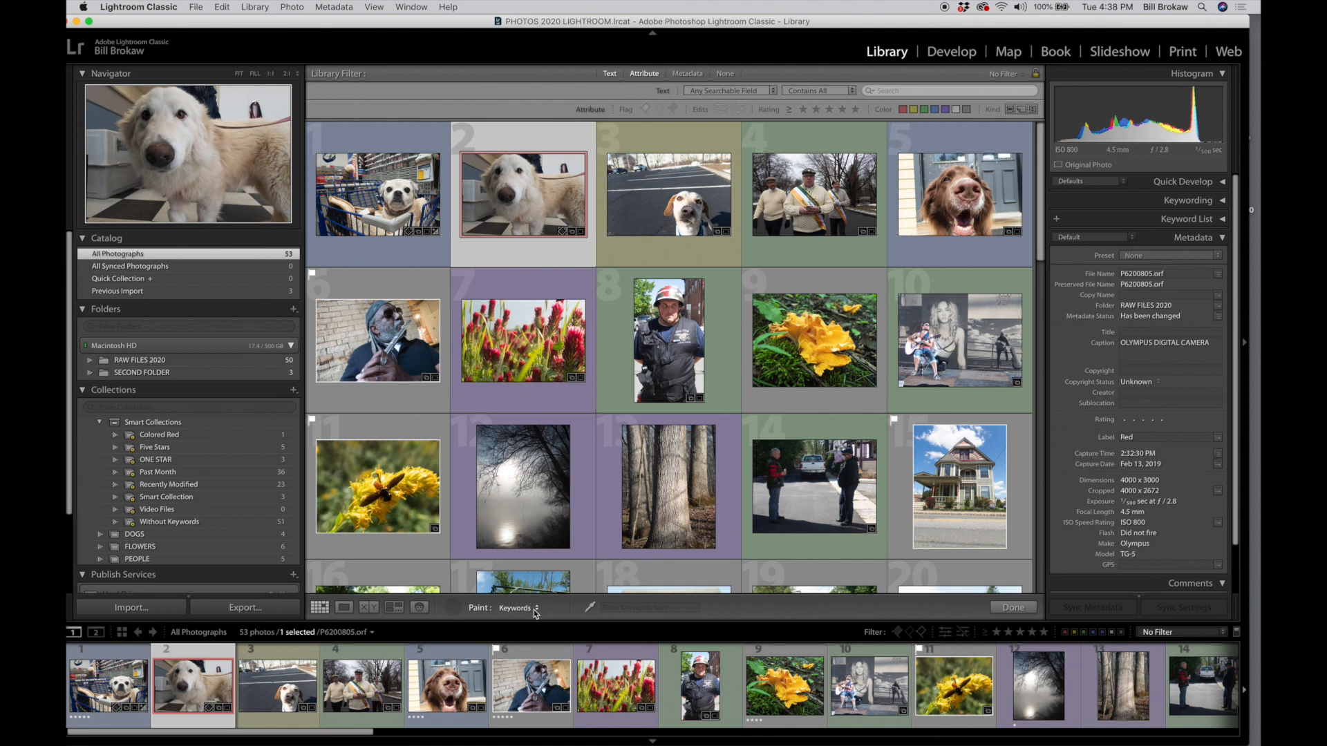
{"action": "left_click", "coordinate": [538, 608]}
{"action": "left_click", "coordinate": [538, 608]}
{"action": "left_click", "coordinate": [537, 609]}
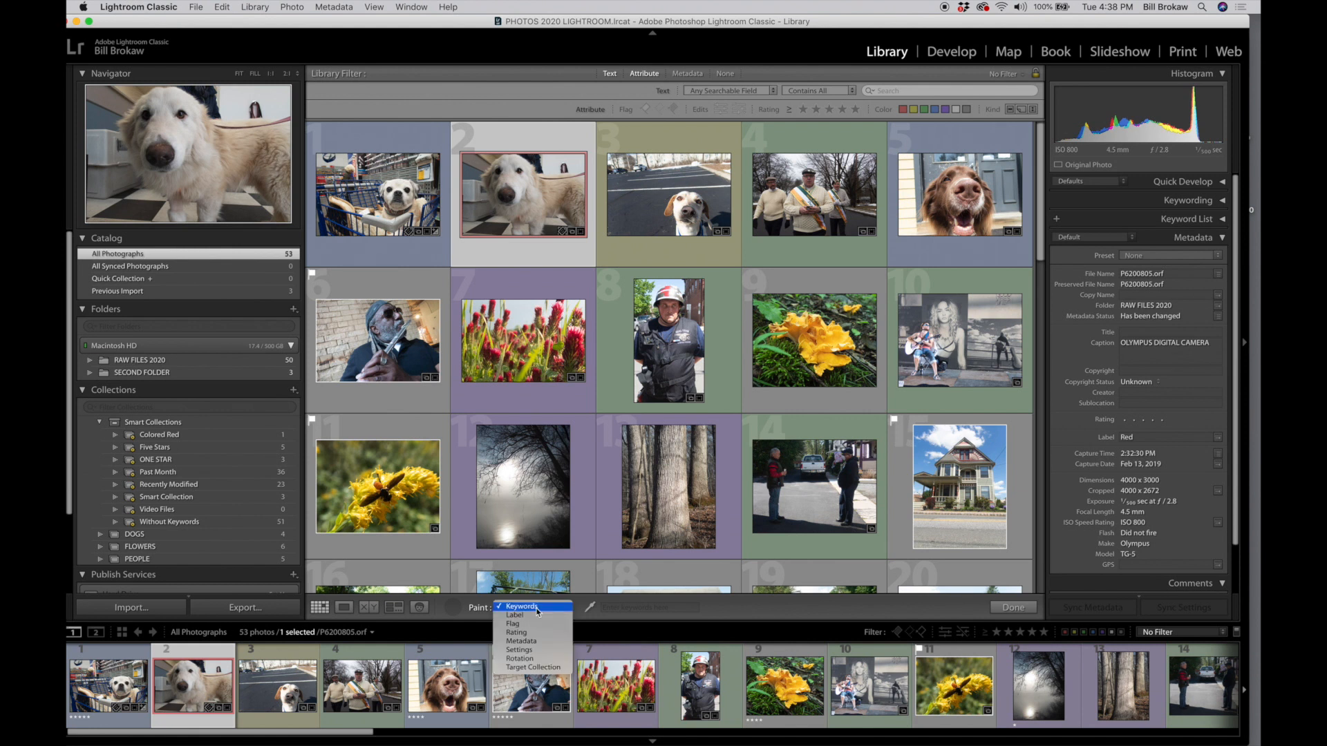
{"action": "left_click", "coordinate": [538, 607]}
{"action": "left_click", "coordinate": [630, 607]}
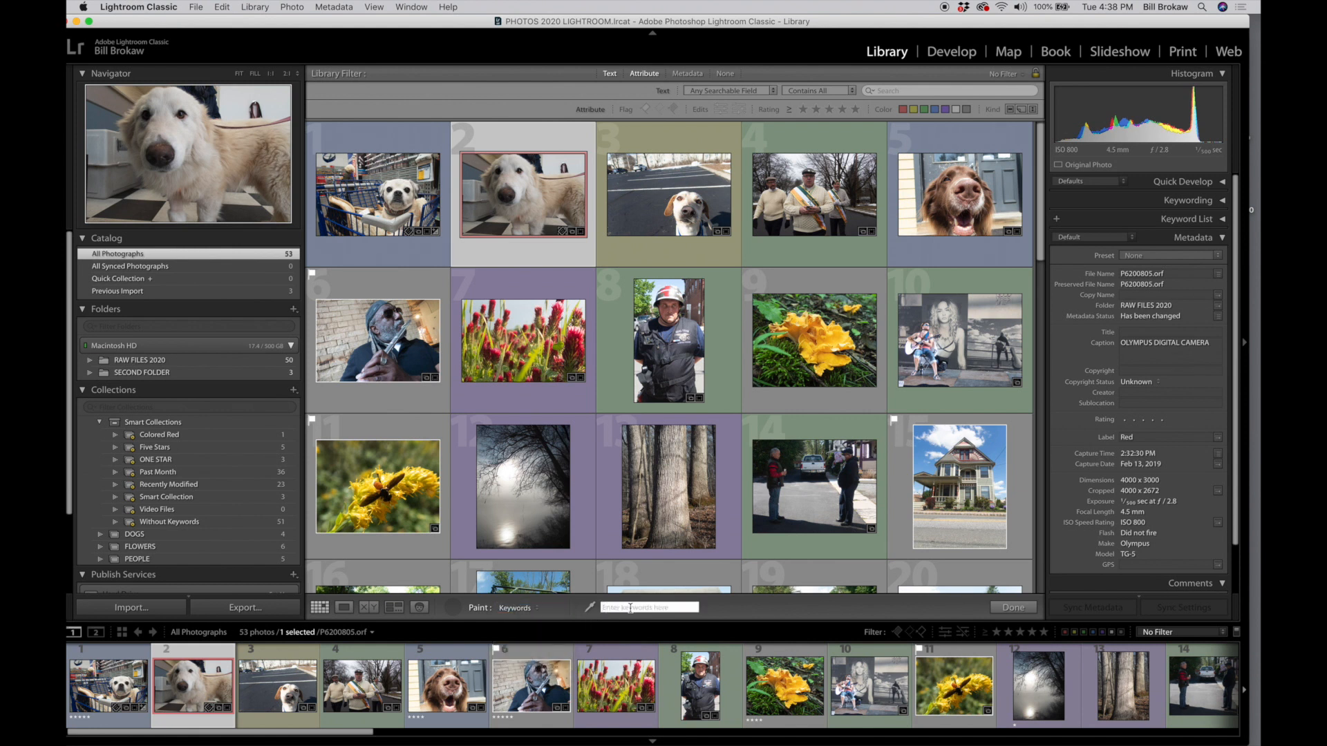
{"action": "type", "text": "DOG"}
Paint the DOG keyword onto the parking-lot dog photo and the brown dog photo
{"action": "left_click", "coordinate": [452, 607]}
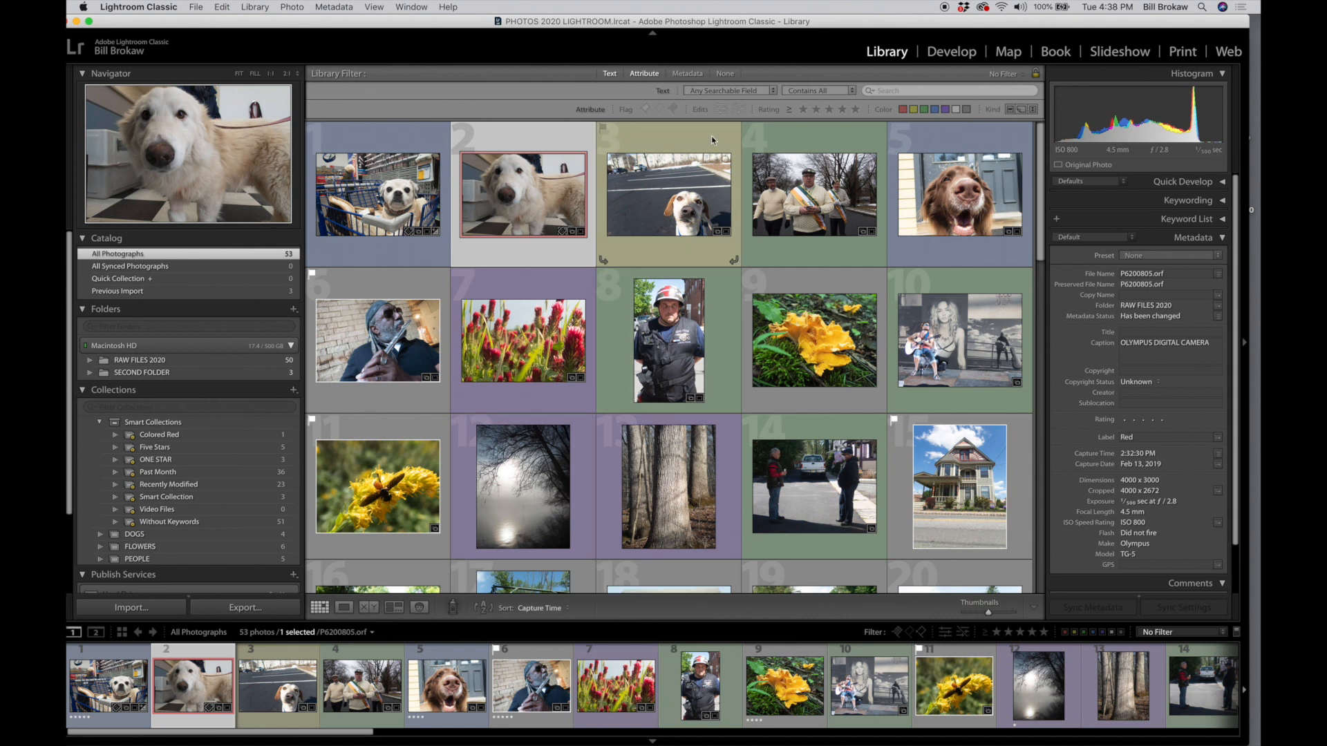
{"action": "left_click", "coordinate": [682, 187]}
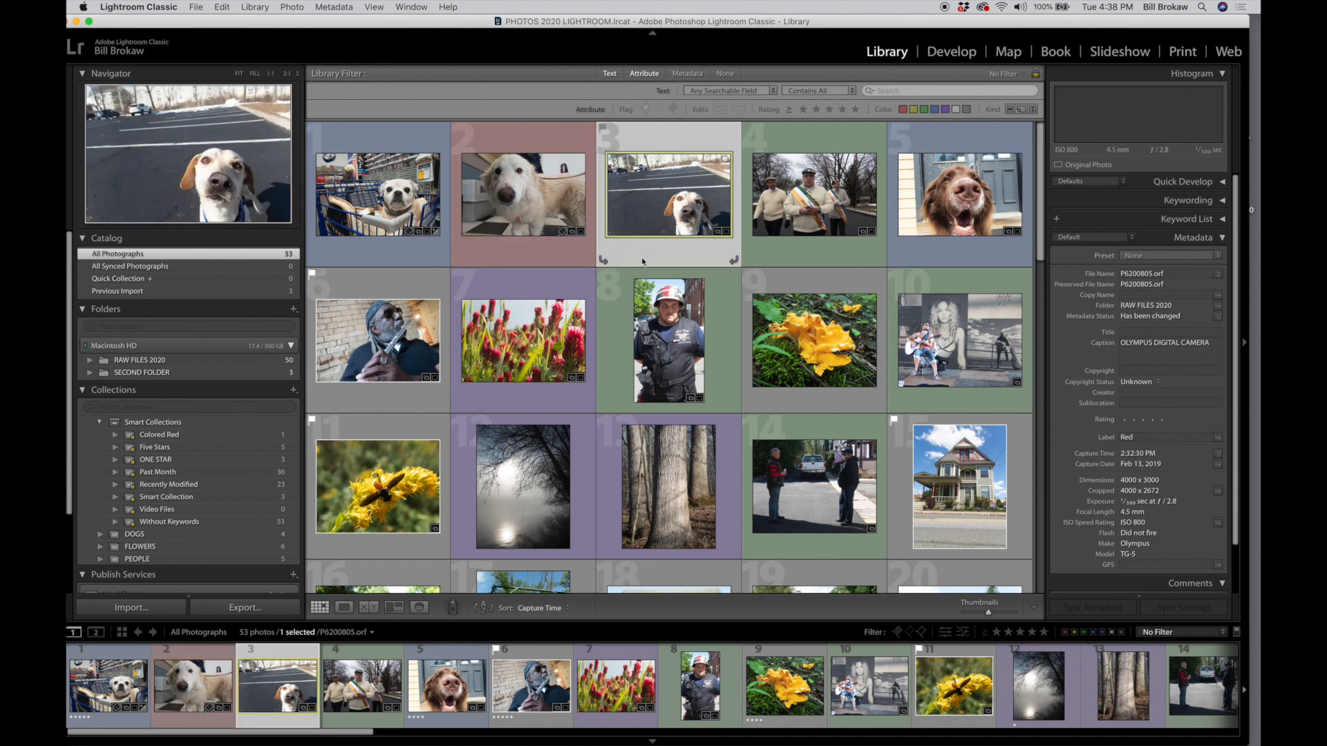
{"action": "left_click", "coordinate": [453, 607]}
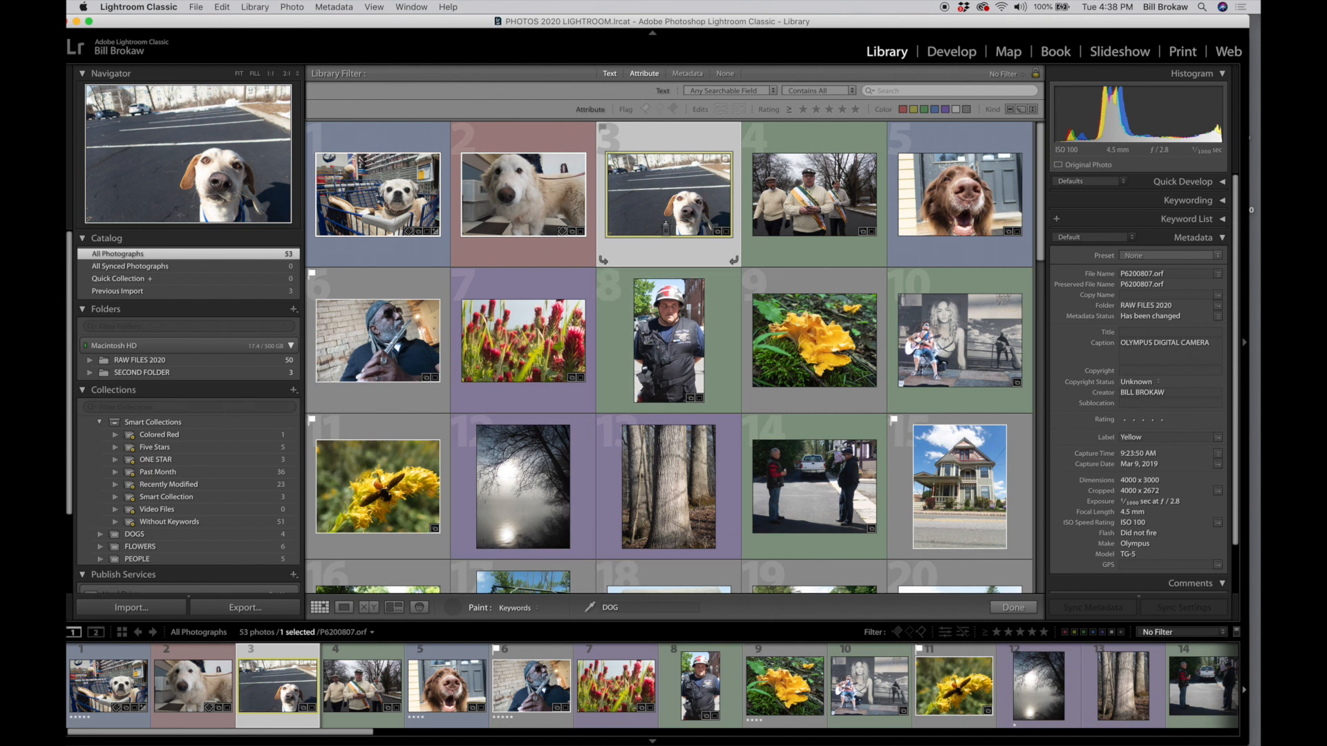
{"action": "left_click", "coordinate": [669, 192]}
{"action": "left_click", "coordinate": [959, 194]}
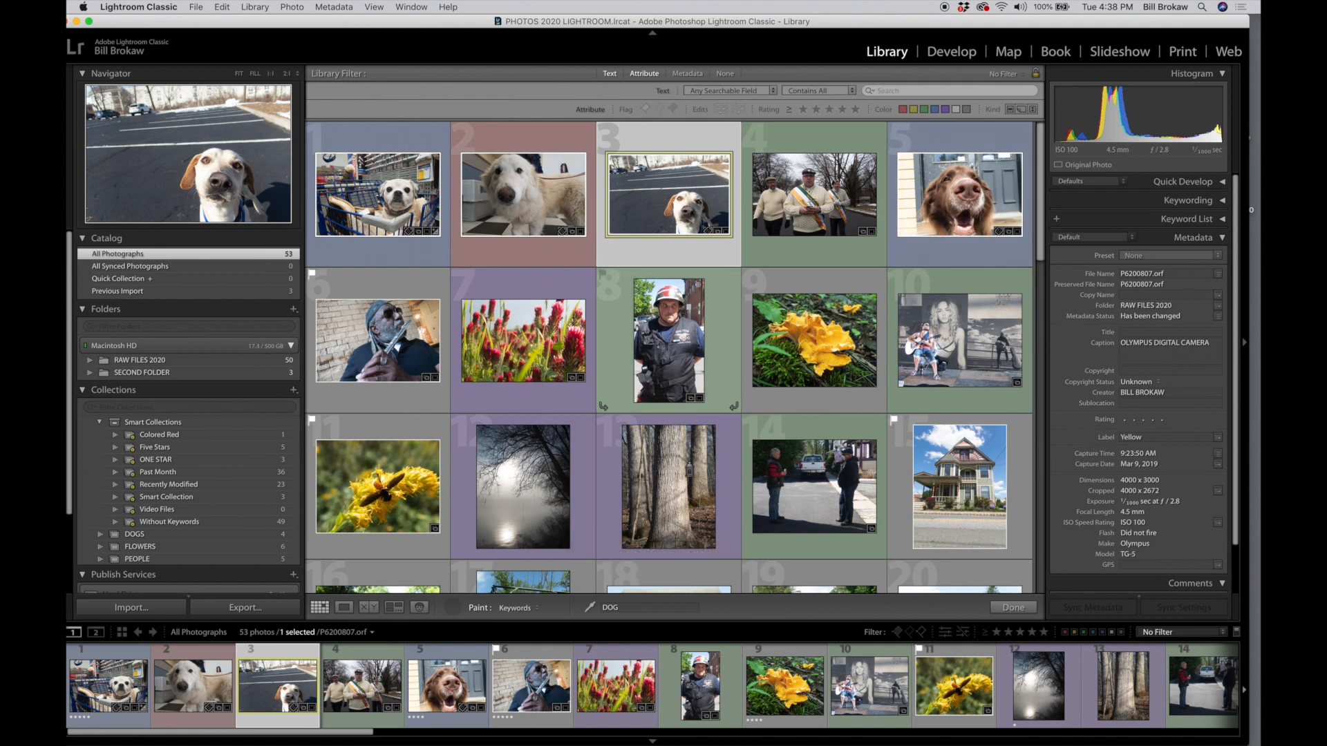
Check the keyword tags of the parking-lot dog, brown dog and shopping-cart dog photos in Loupe view
{"action": "left_click", "coordinate": [344, 608]}
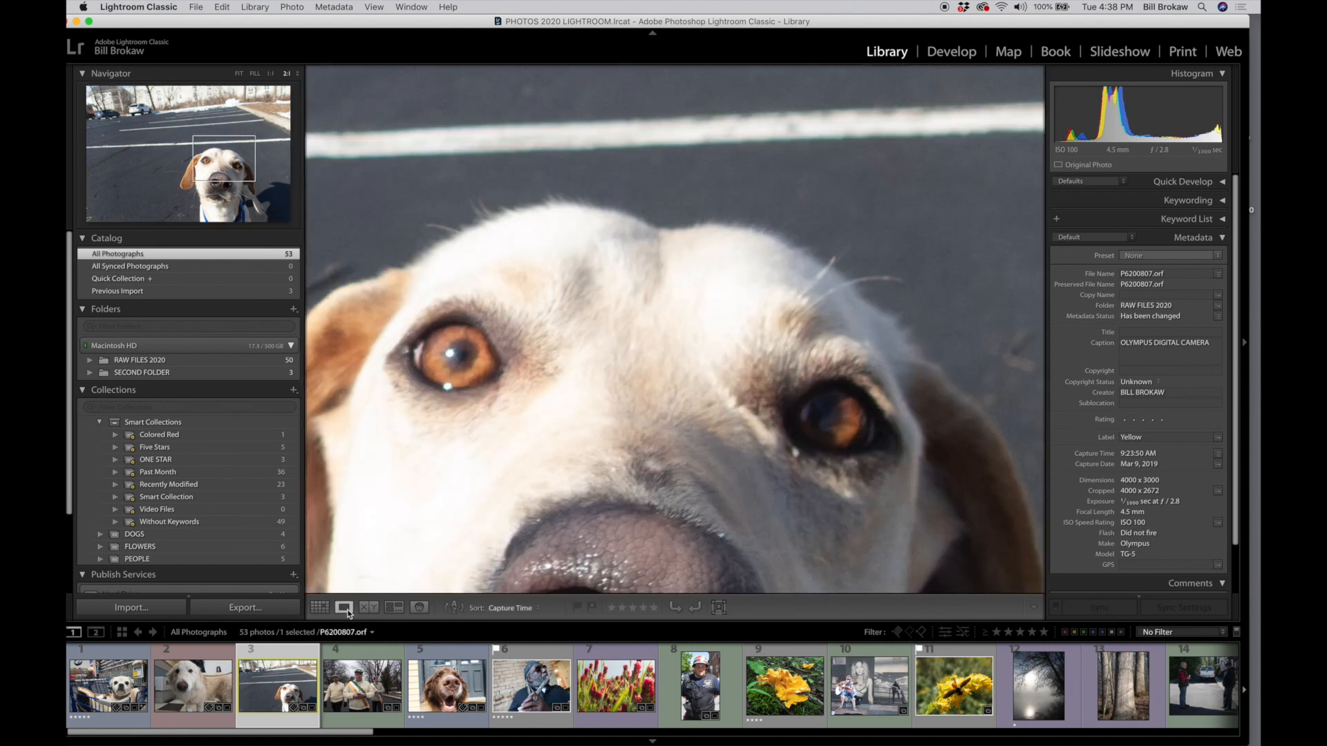
{"action": "left_click", "coordinate": [475, 485]}
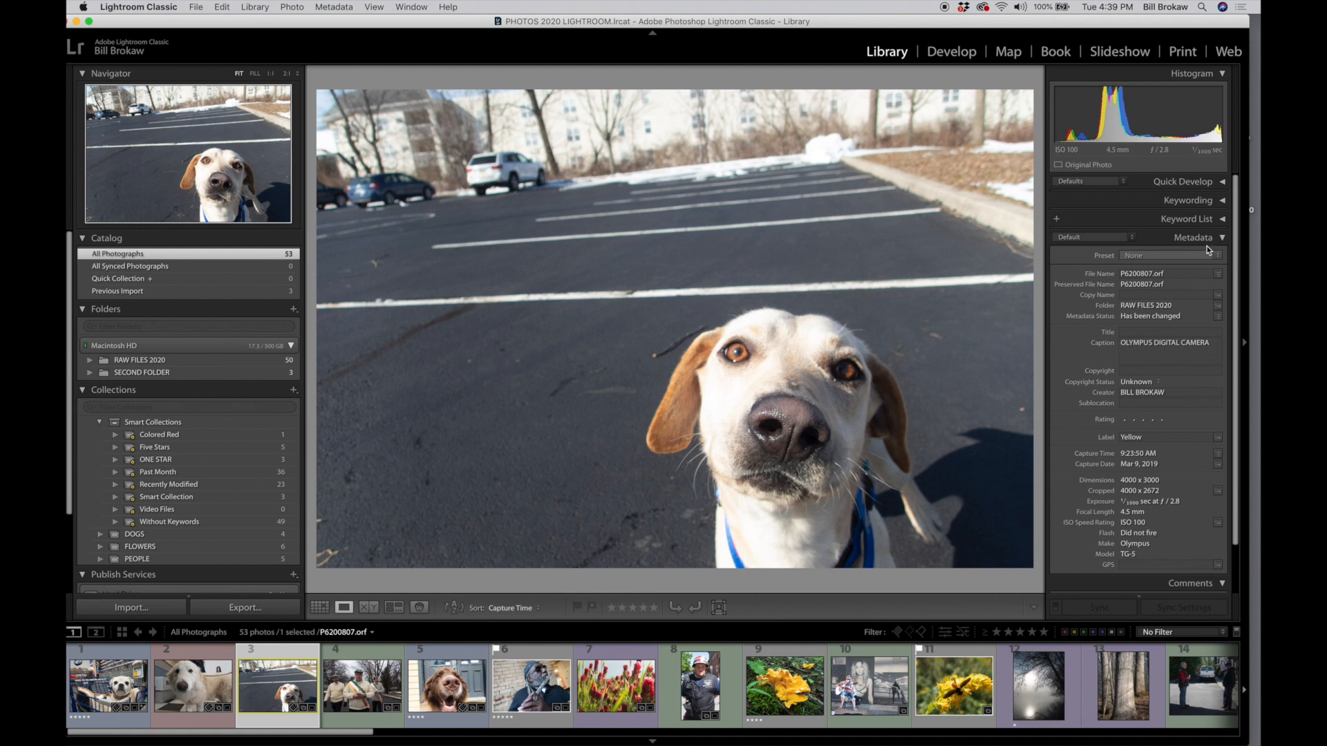
{"action": "left_click", "coordinate": [1223, 200]}
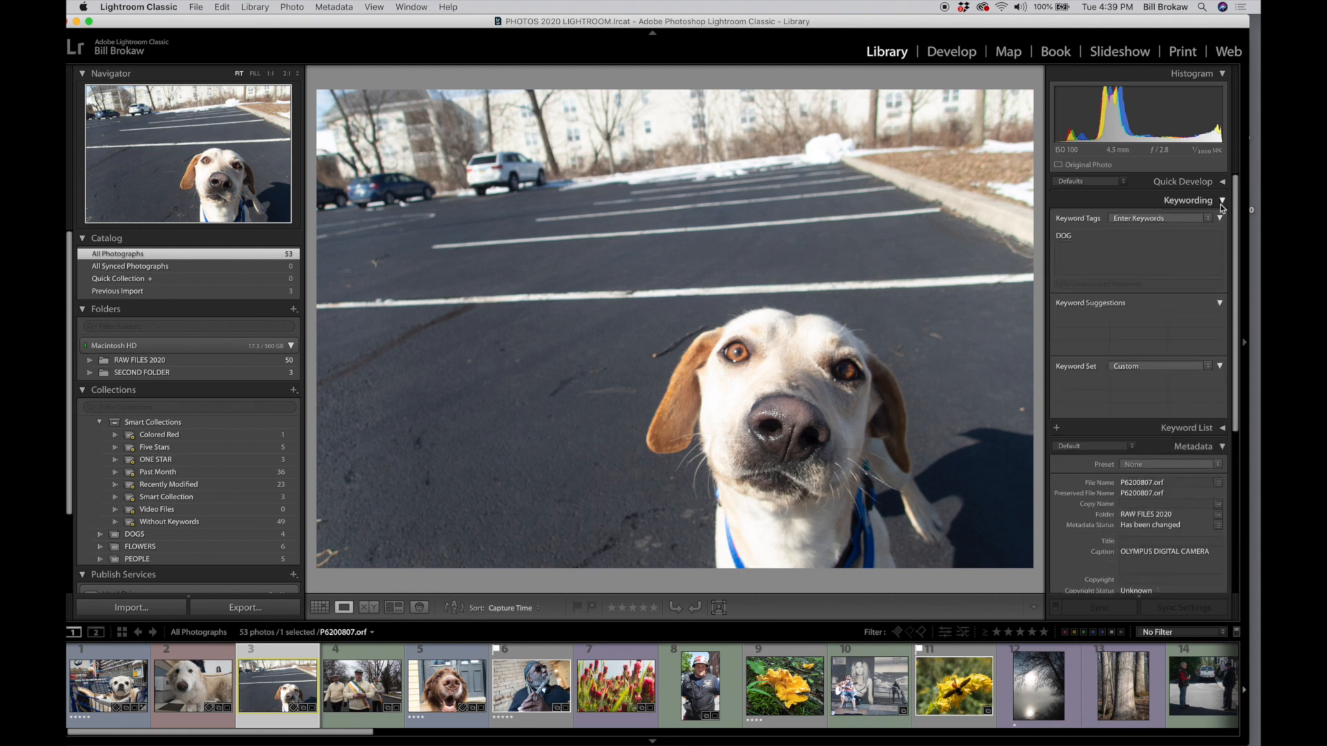
{"action": "left_click", "coordinate": [442, 705]}
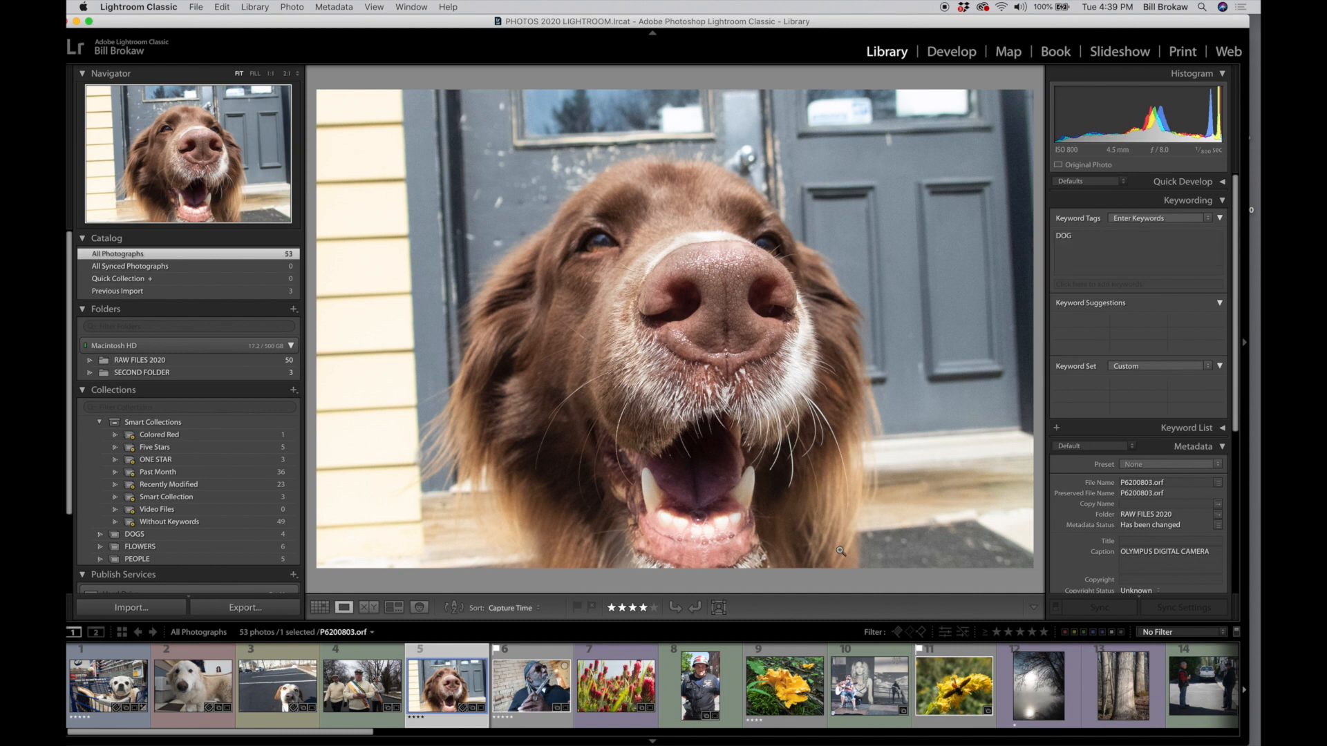
{"action": "left_click", "coordinate": [109, 697]}
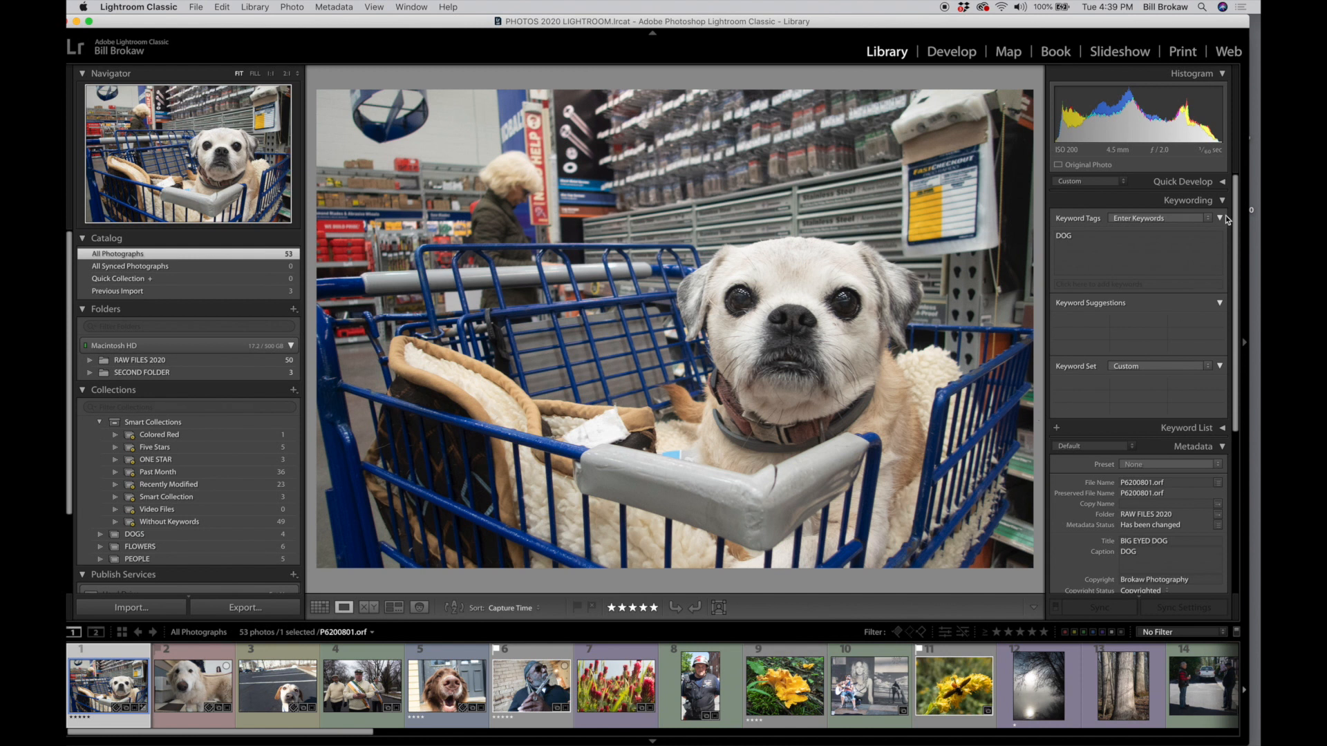
Collapse Keywording, expand the Keyword List, and filter the catalog to the photos tagged DOG
{"action": "left_click", "coordinate": [1222, 201]}
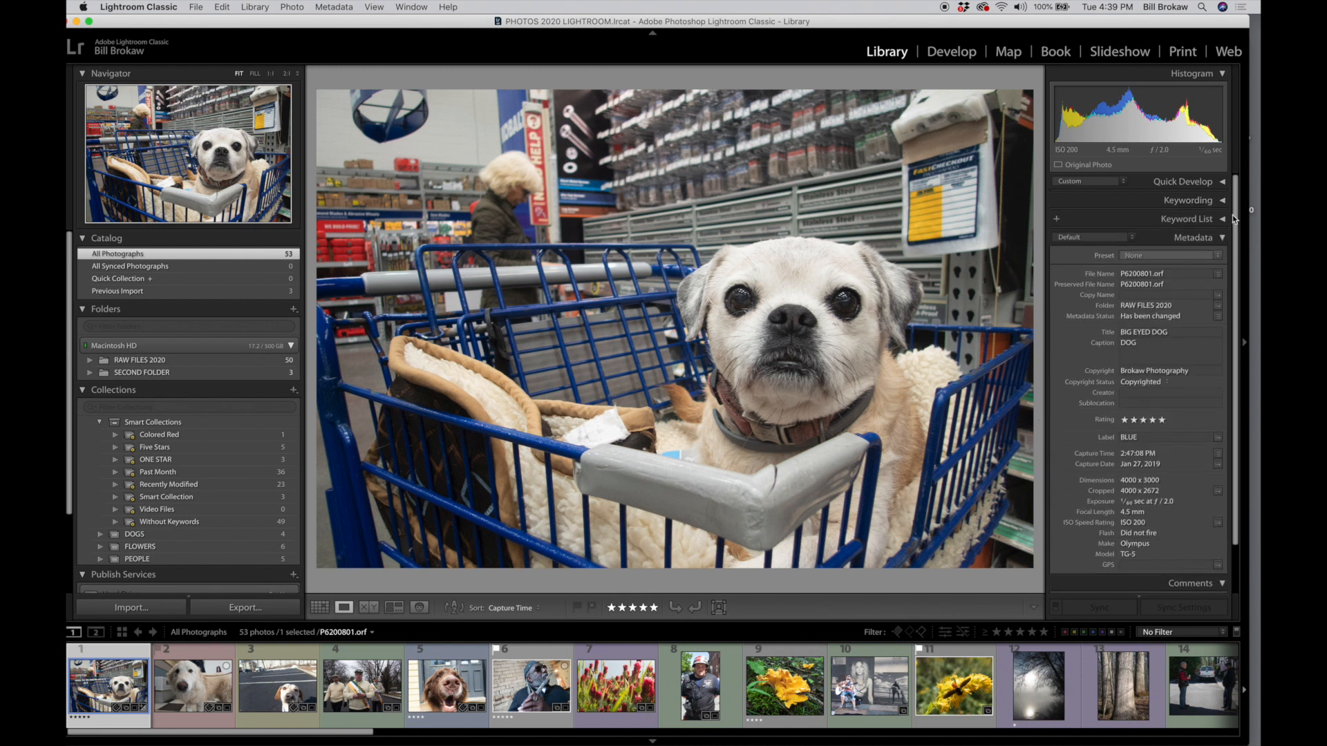
{"action": "left_click", "coordinate": [1222, 219]}
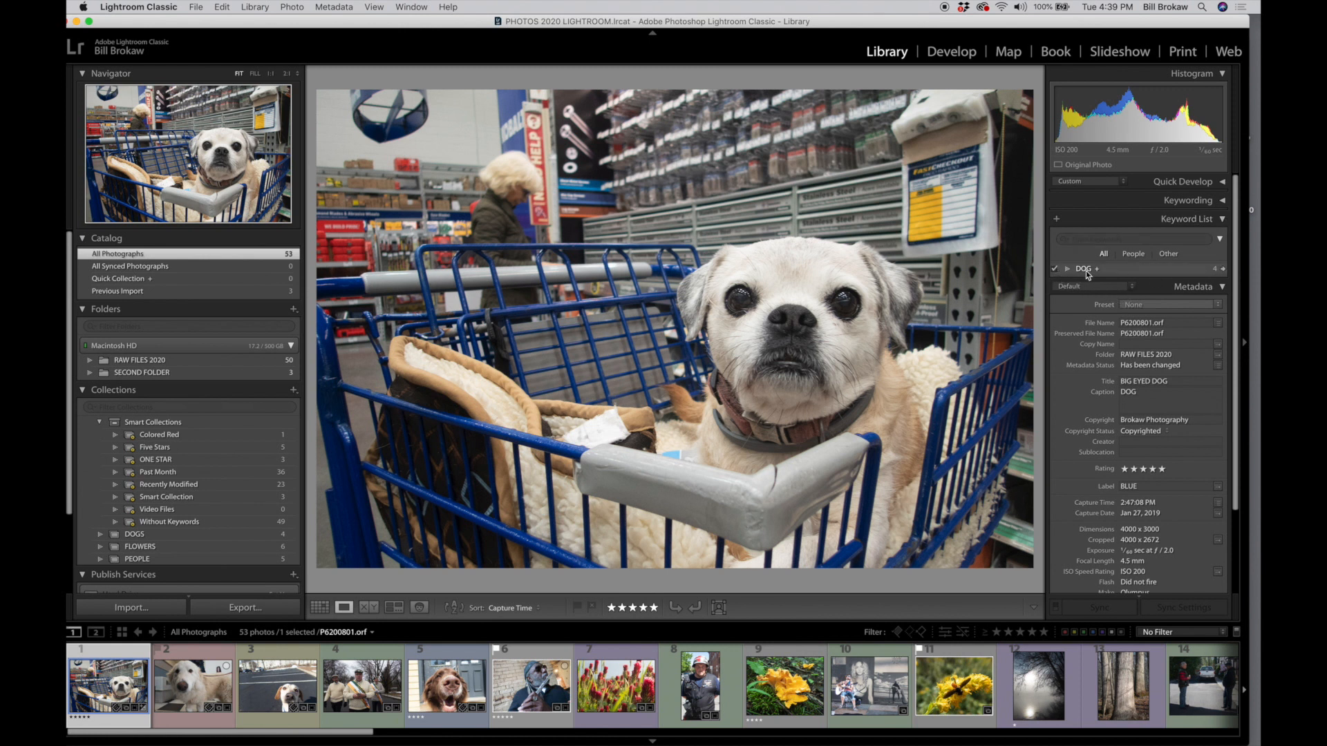
{"action": "left_click", "coordinate": [1221, 268]}
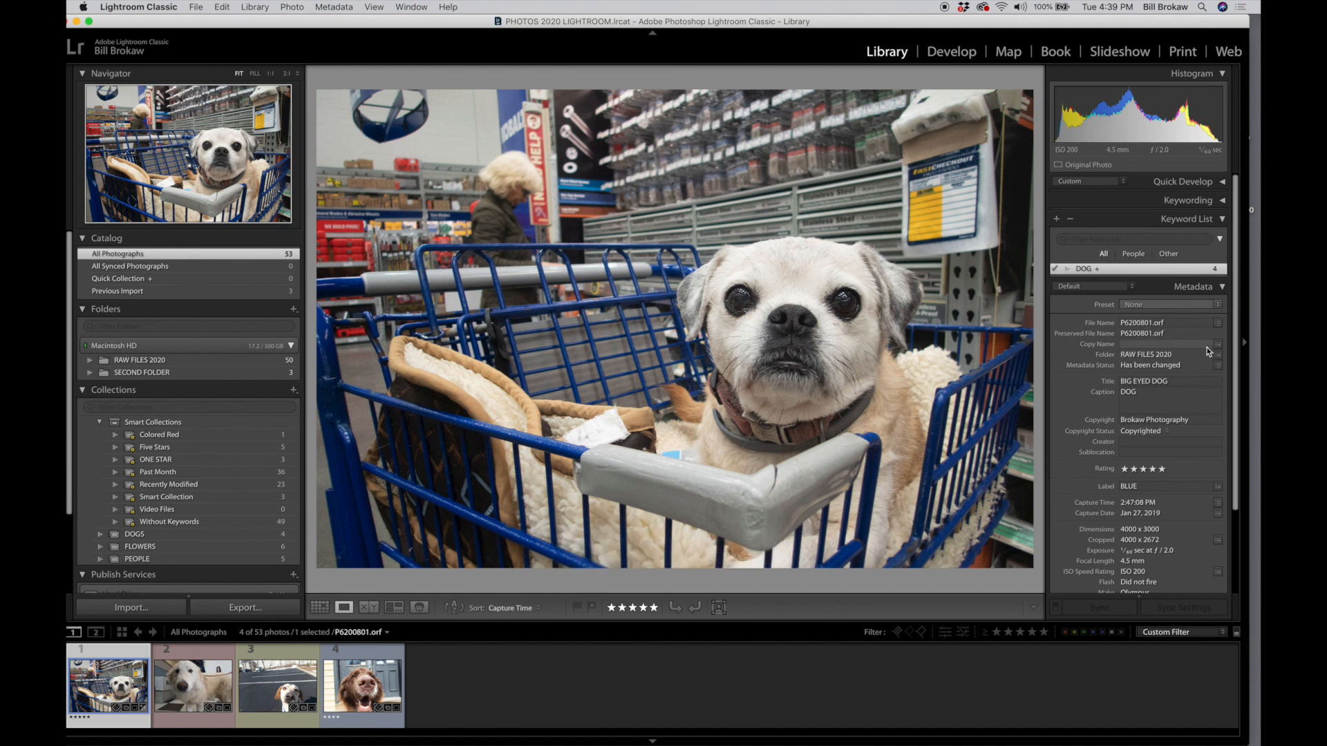
{"action": "left_click_drag", "start_coordinate": [1233, 323], "coordinate": [1241, 417]}
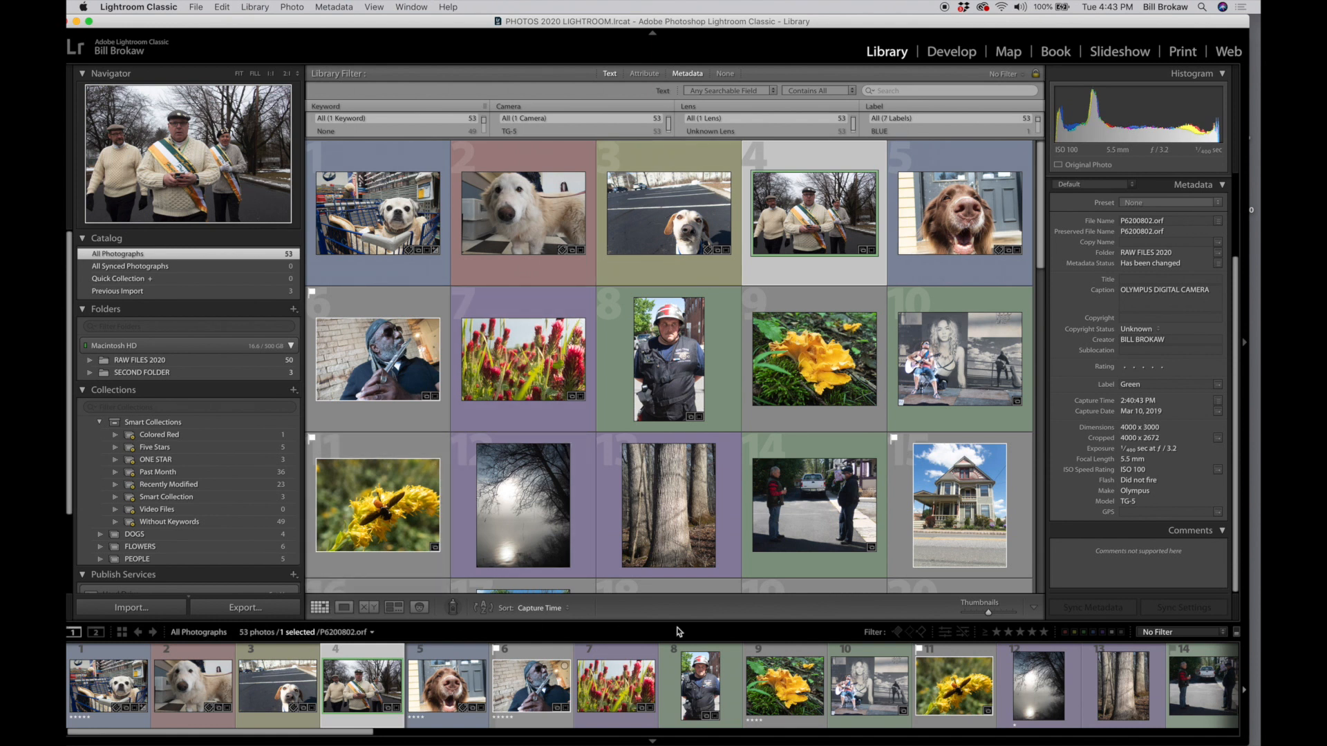
Shrink the grid thumbnails to eight per row and collapse the Smart Collections set
{"action": "left_click_drag", "start_coordinate": [987, 613], "coordinate": [980, 610]}
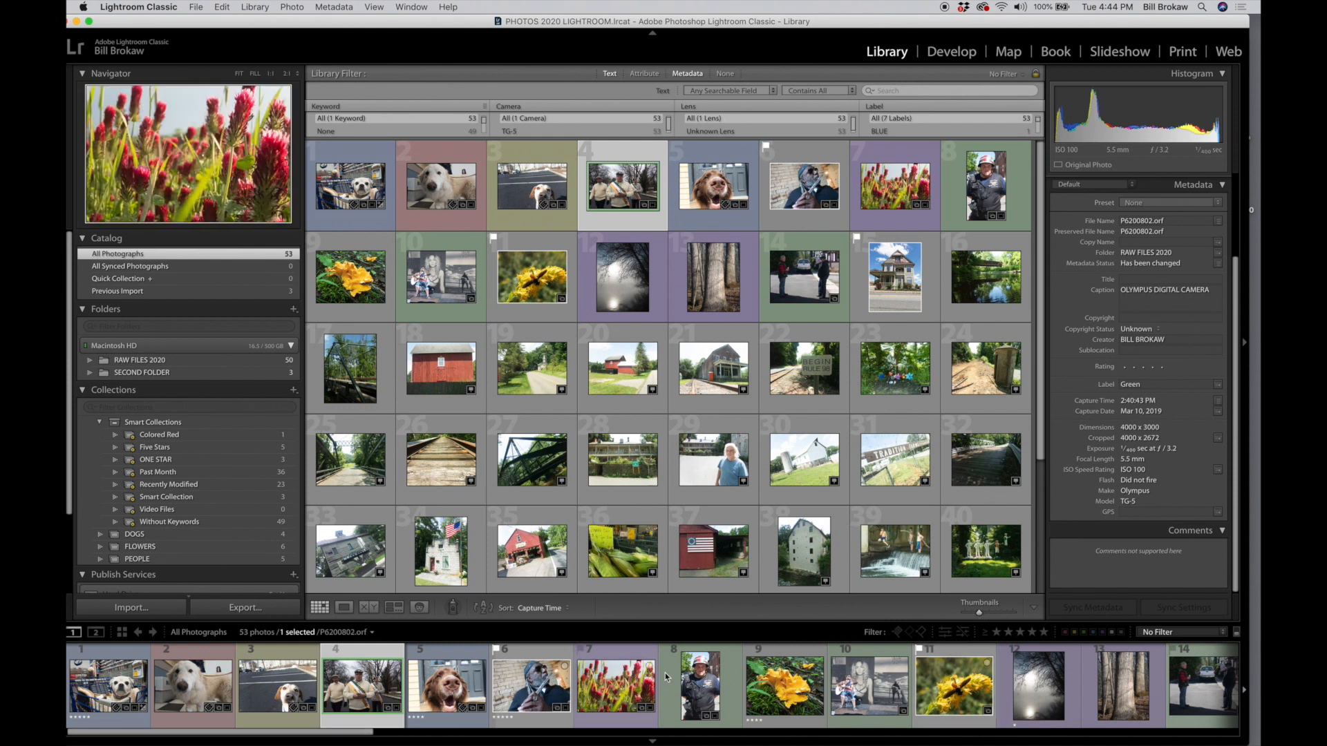
{"action": "left_click", "coordinate": [99, 421]}
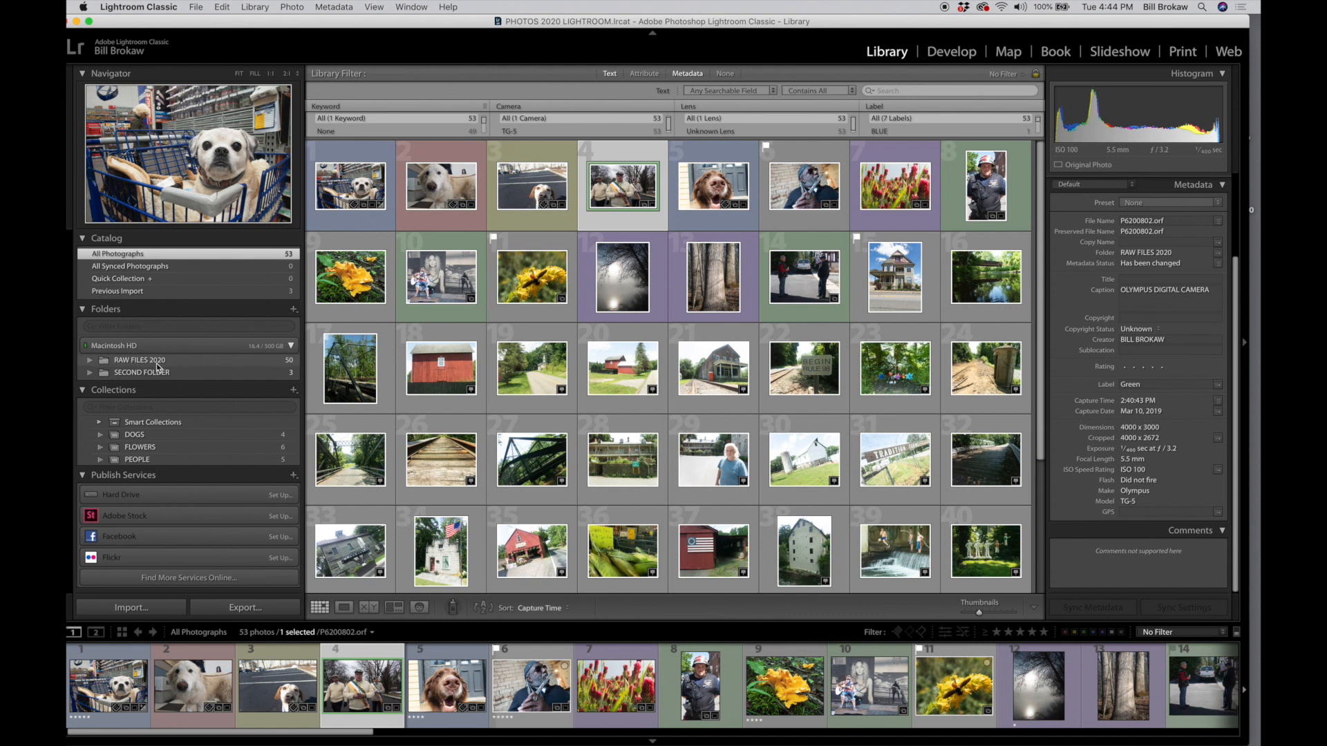
View the photos in the DOGS, FLOWERS and PEOPLE collections one after another
{"action": "left_click", "coordinate": [147, 436]}
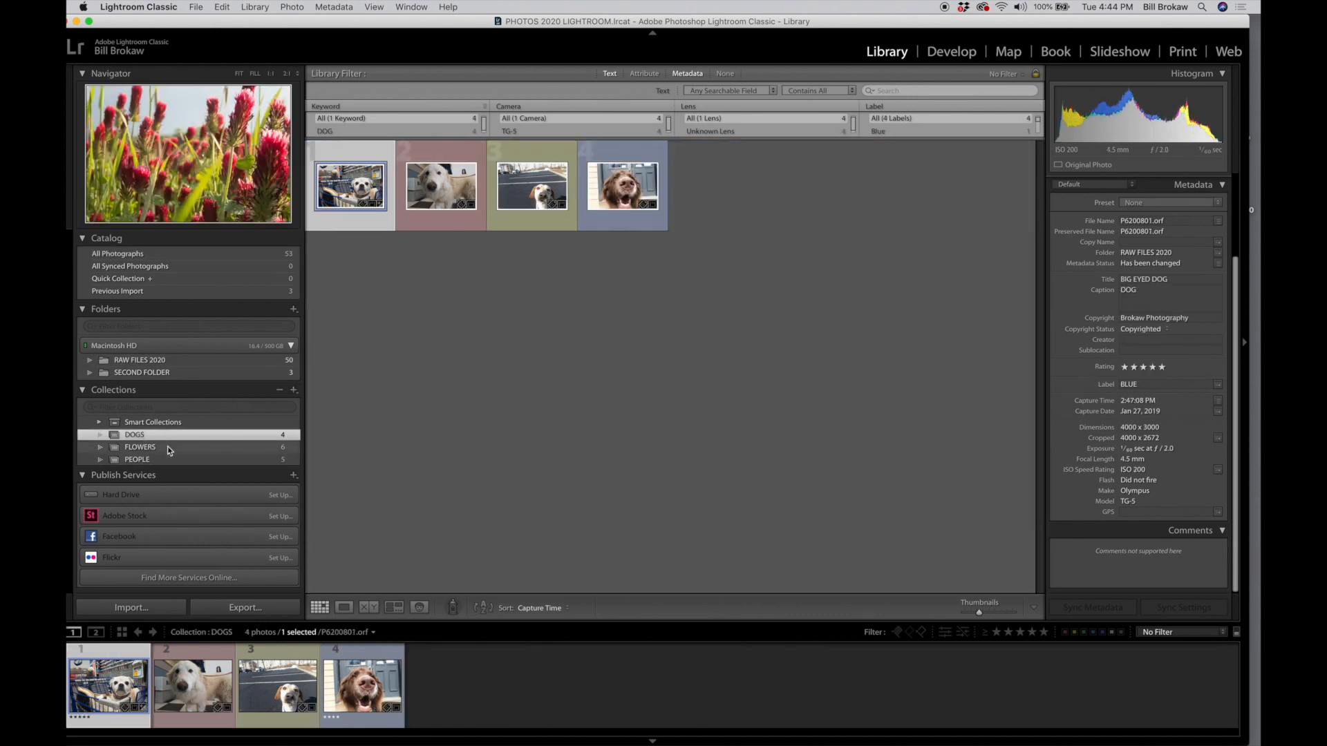
{"action": "left_click", "coordinate": [169, 449]}
{"action": "left_click", "coordinate": [163, 460]}
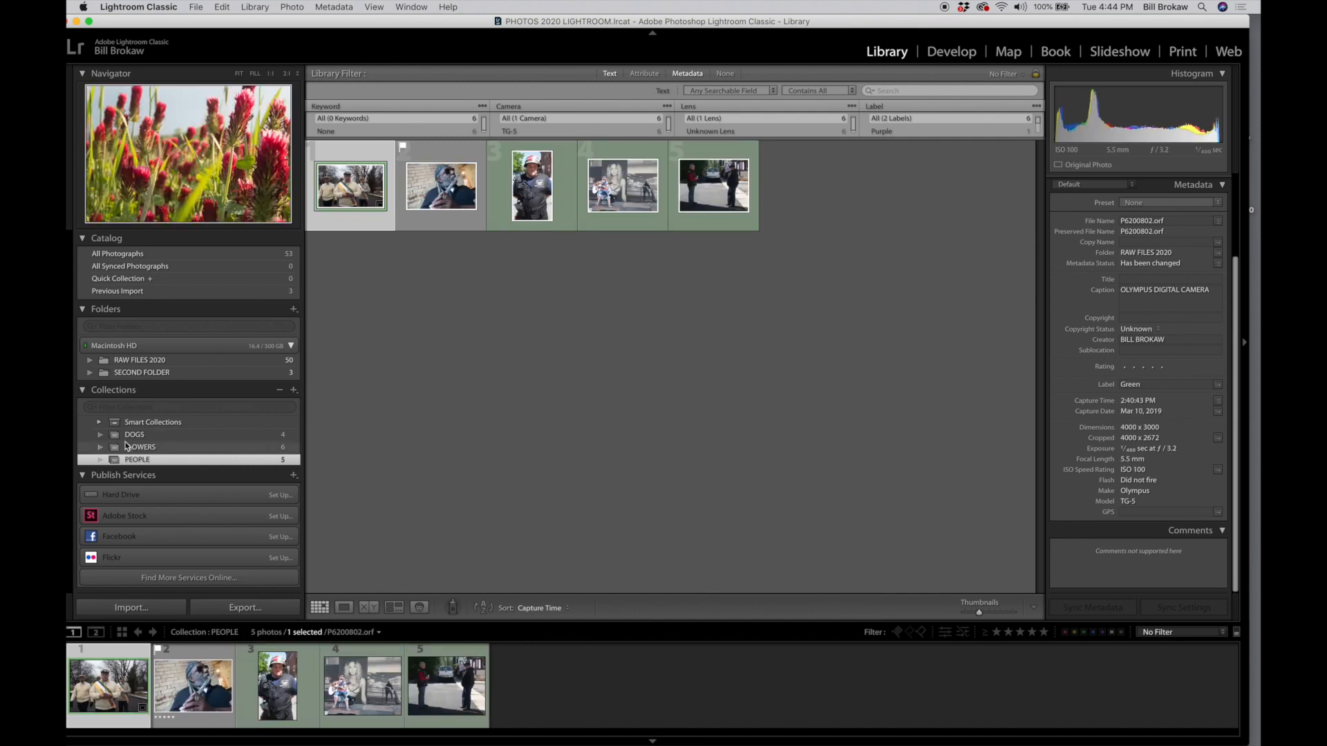
Expand the Smart Collections set, view the photos in ONE STAR, and return to the whole set
{"action": "left_click", "coordinate": [191, 426]}
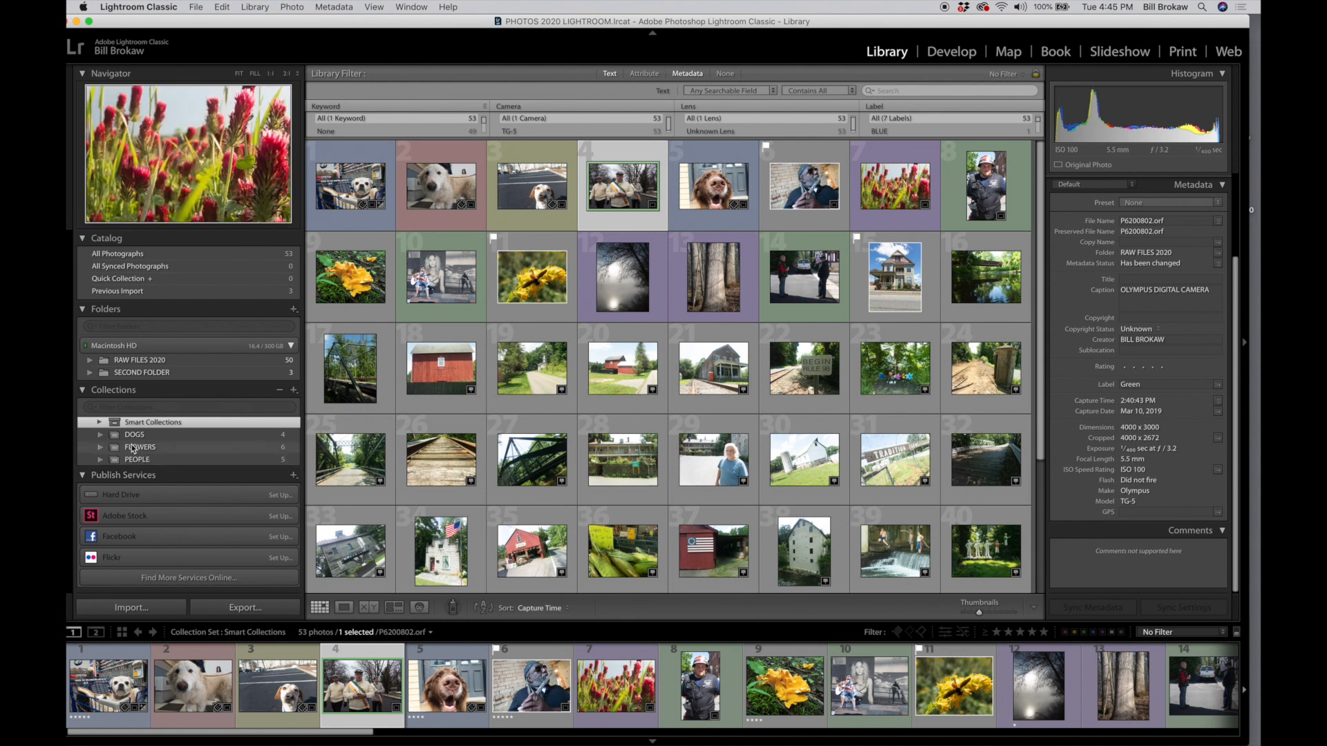
{"action": "left_click", "coordinate": [99, 424]}
{"action": "left_click", "coordinate": [98, 424]}
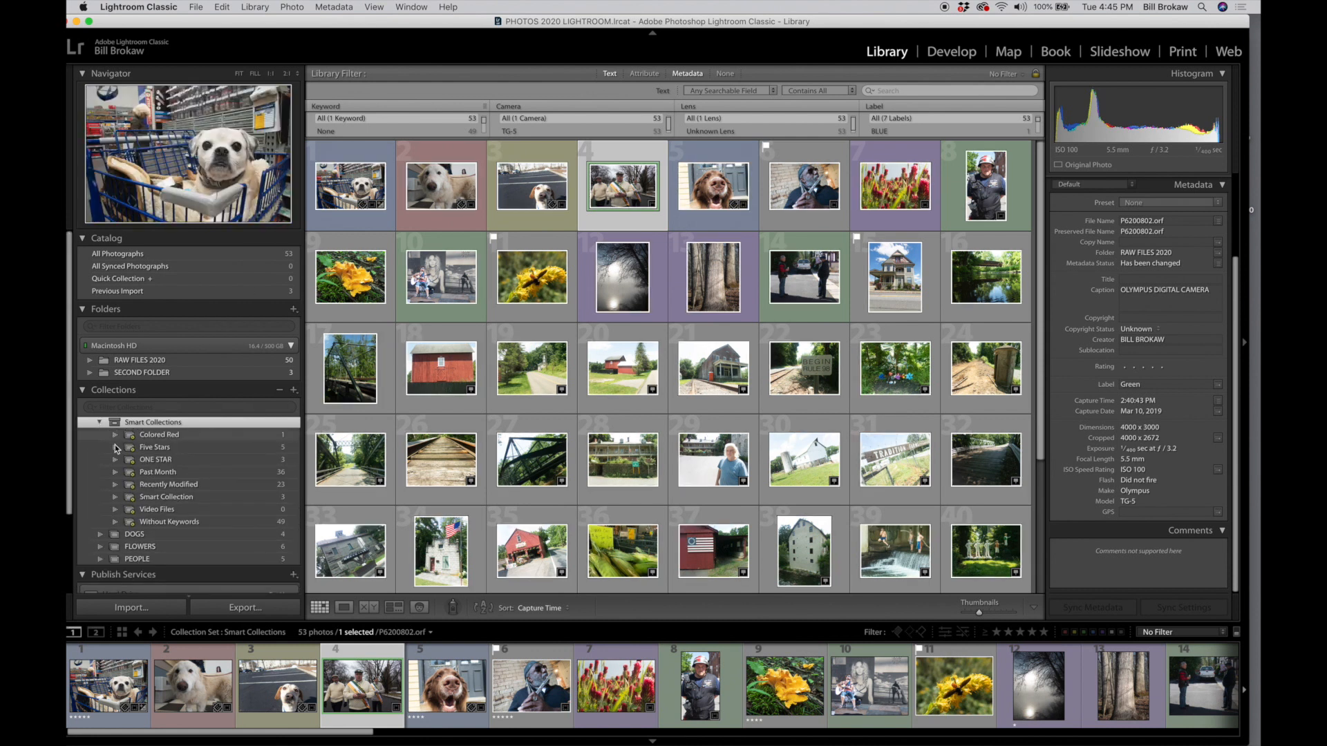
{"action": "left_click", "coordinate": [163, 460]}
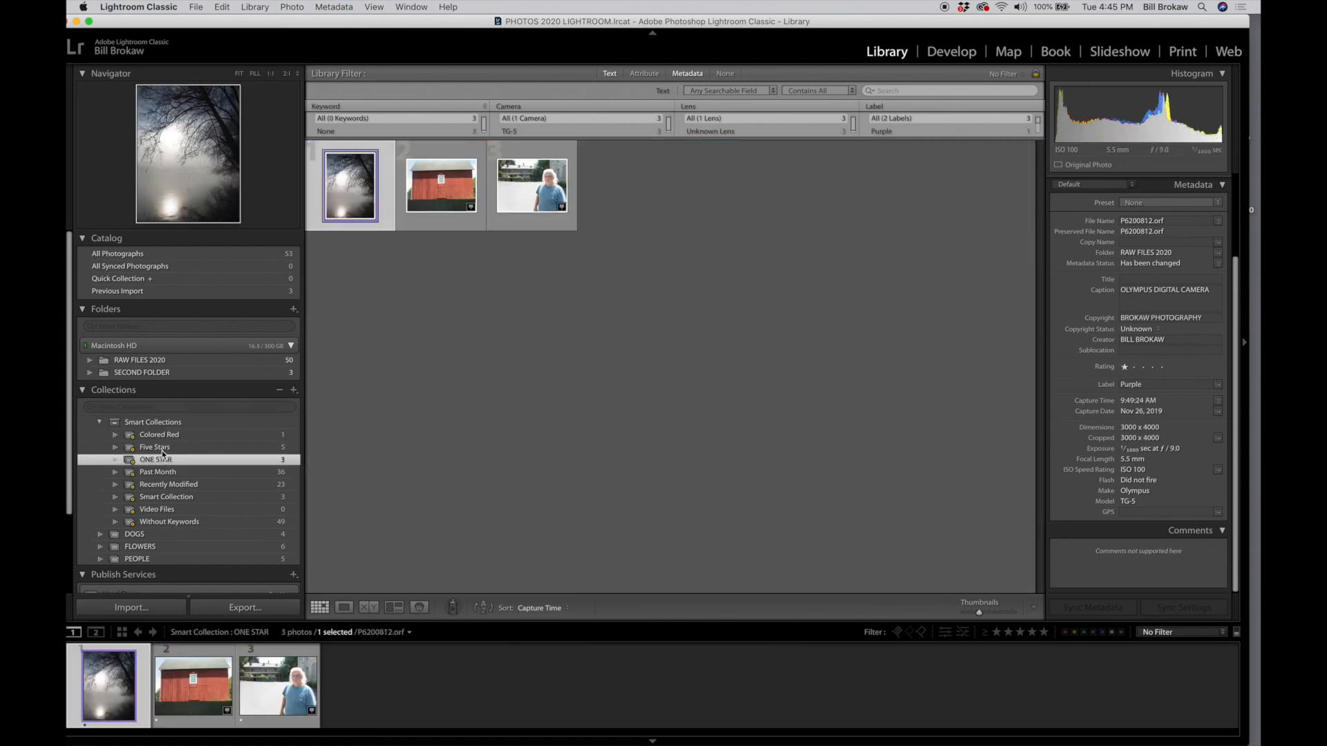
{"action": "left_click", "coordinate": [168, 422]}
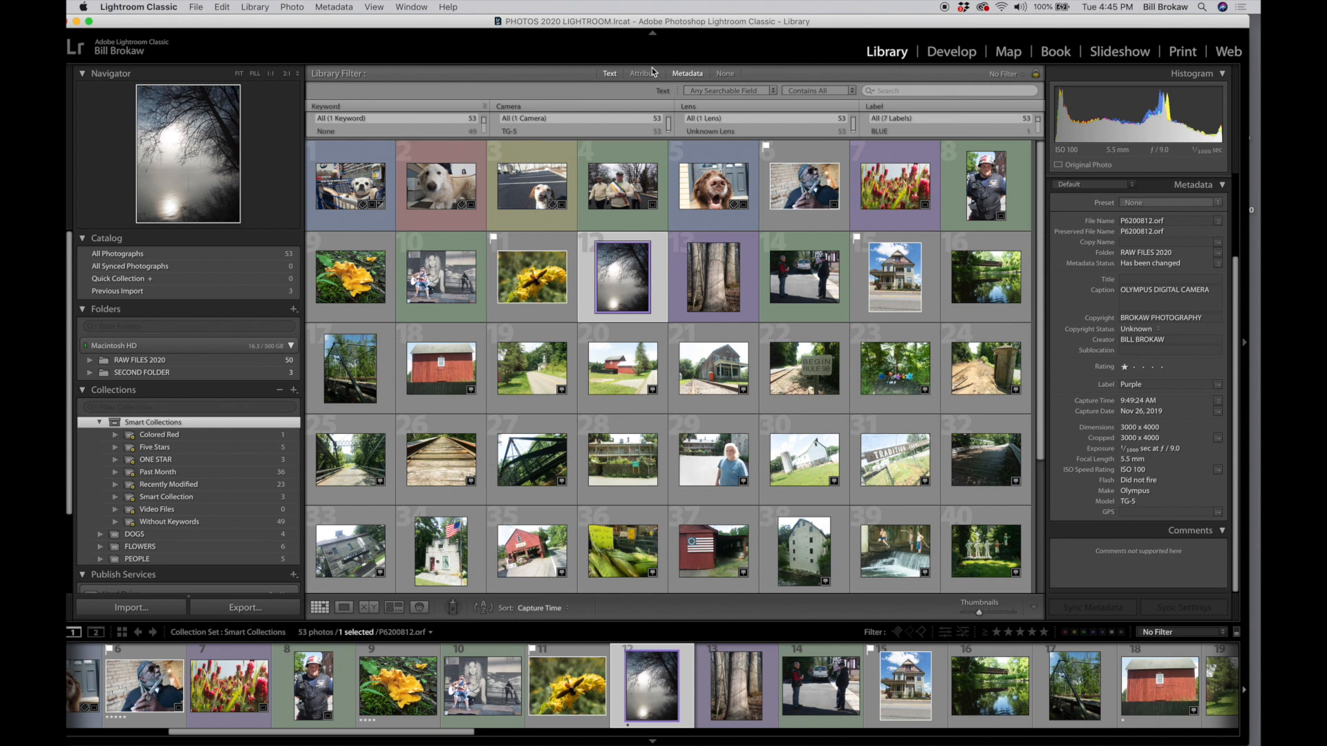
Turn off the text search and metadata columns by setting the Library Filter to None
{"action": "left_click", "coordinate": [684, 74]}
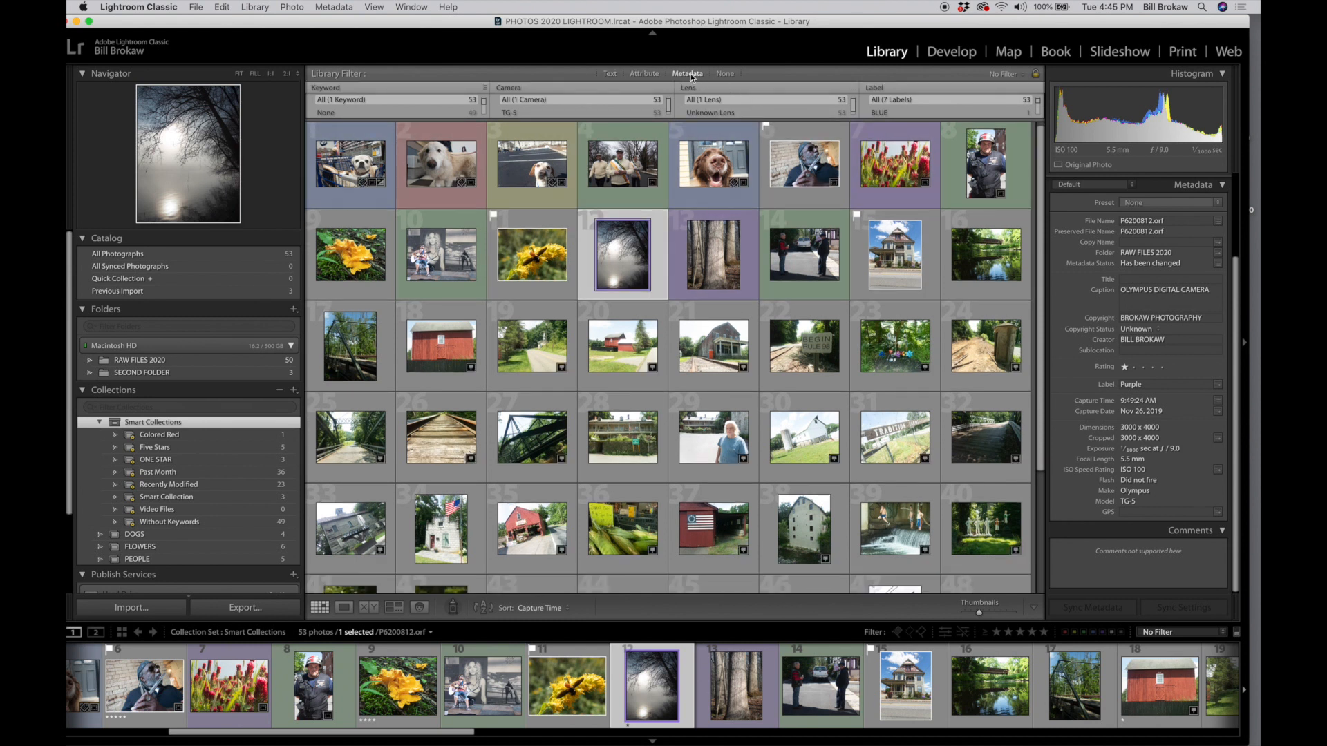
{"action": "left_click", "coordinate": [725, 74]}
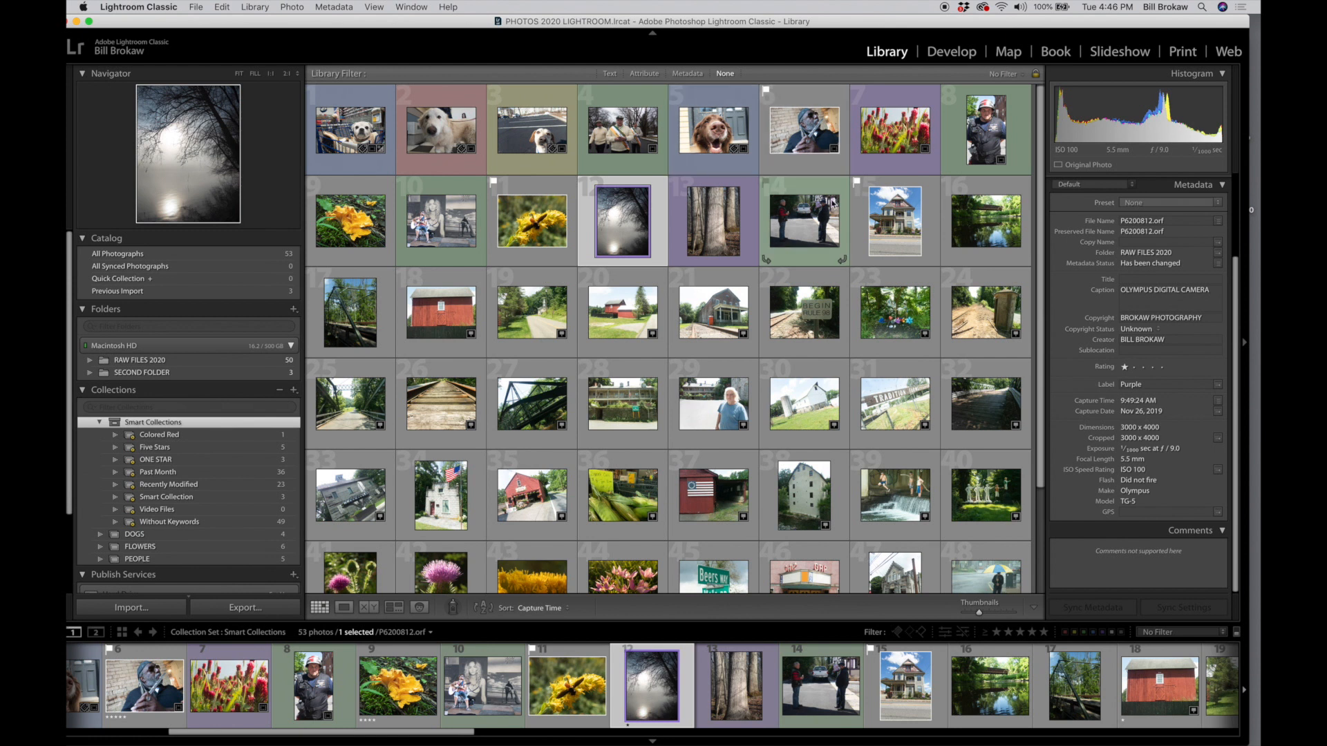
Look over the keyword and metadata details, and inspect the shopping-cart dog's face at 2:1 in Loupe view
{"action": "left_click_drag", "start_coordinate": [1236, 297], "coordinate": [1246, 171]}
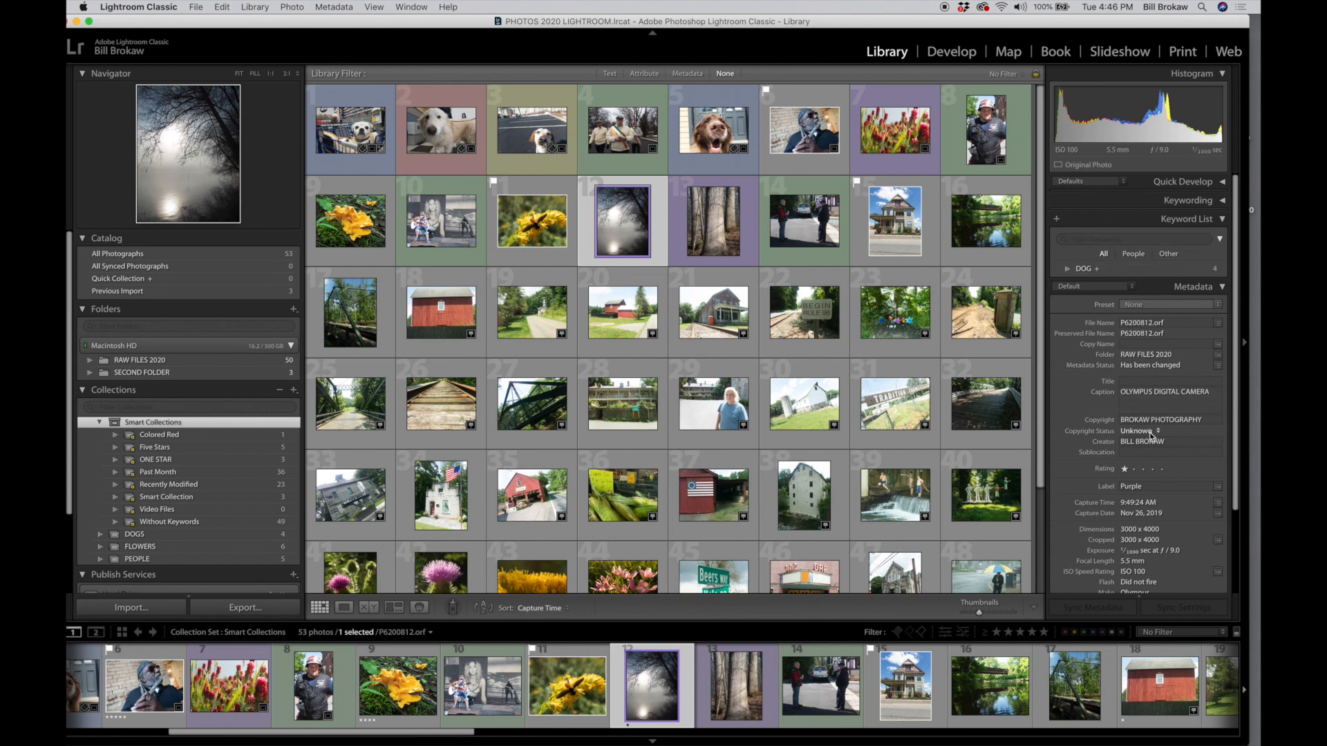
{"action": "scroll", "coordinate": [1136, 437], "scroll_direction": "down", "scroll_amount": 2}
{"action": "scroll", "coordinate": [1134, 441], "scroll_direction": "down", "scroll_amount": 4}
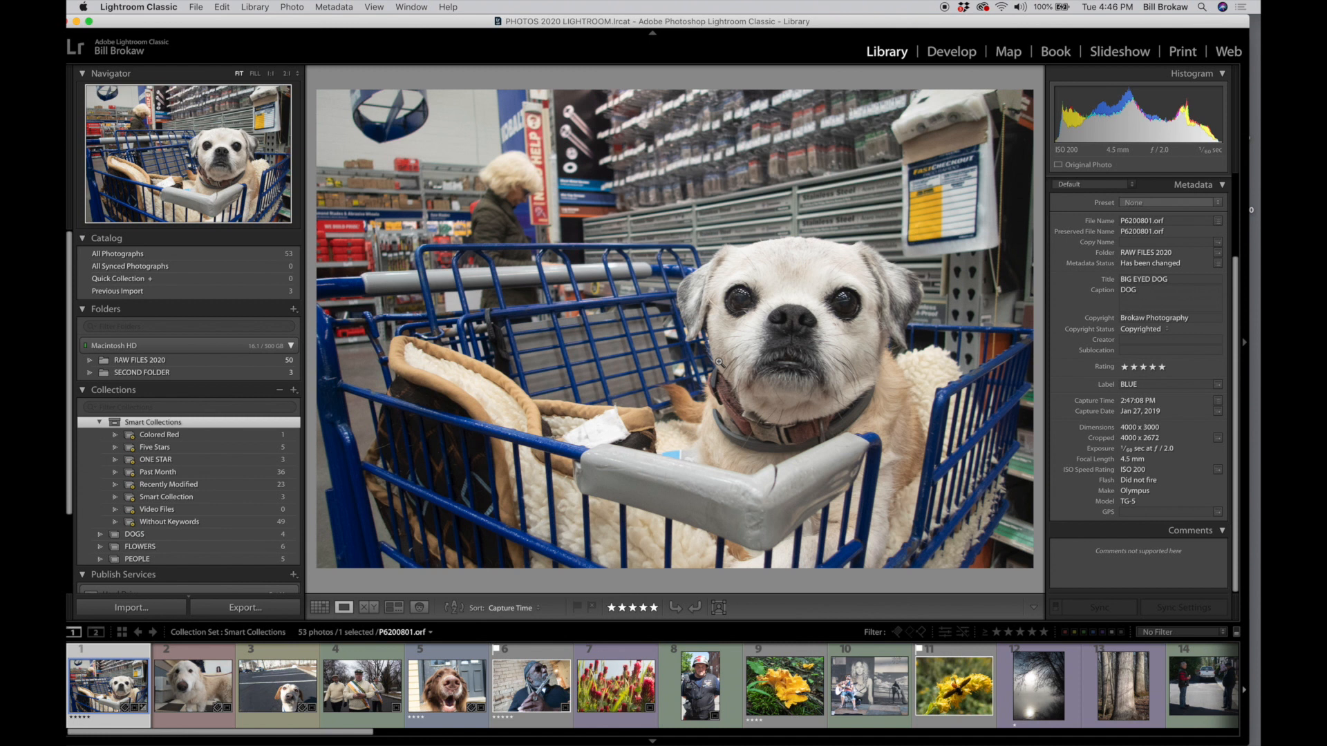
{"action": "left_click", "coordinate": [718, 361]}
{"action": "left_click_drag", "start_coordinate": [718, 361], "coordinate": [627, 403]}
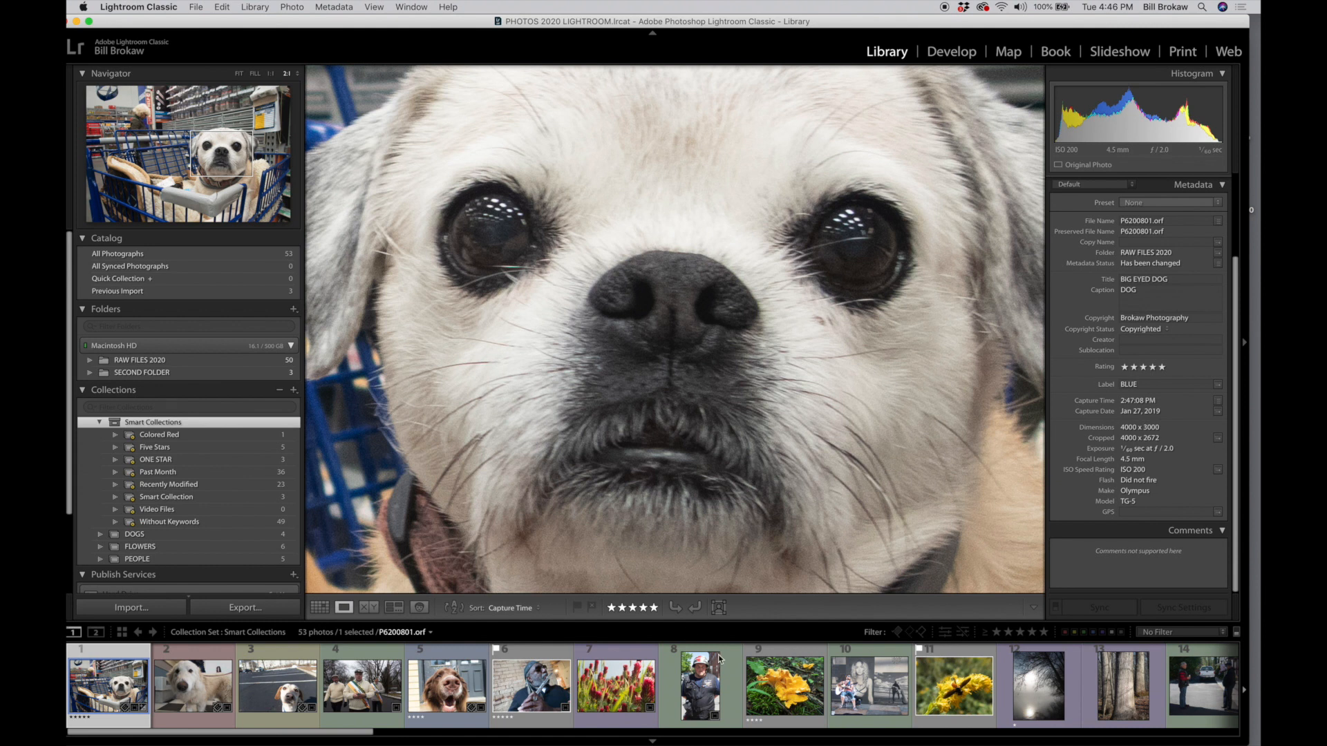
{"action": "mouse_move", "coordinate": [660, 743]}
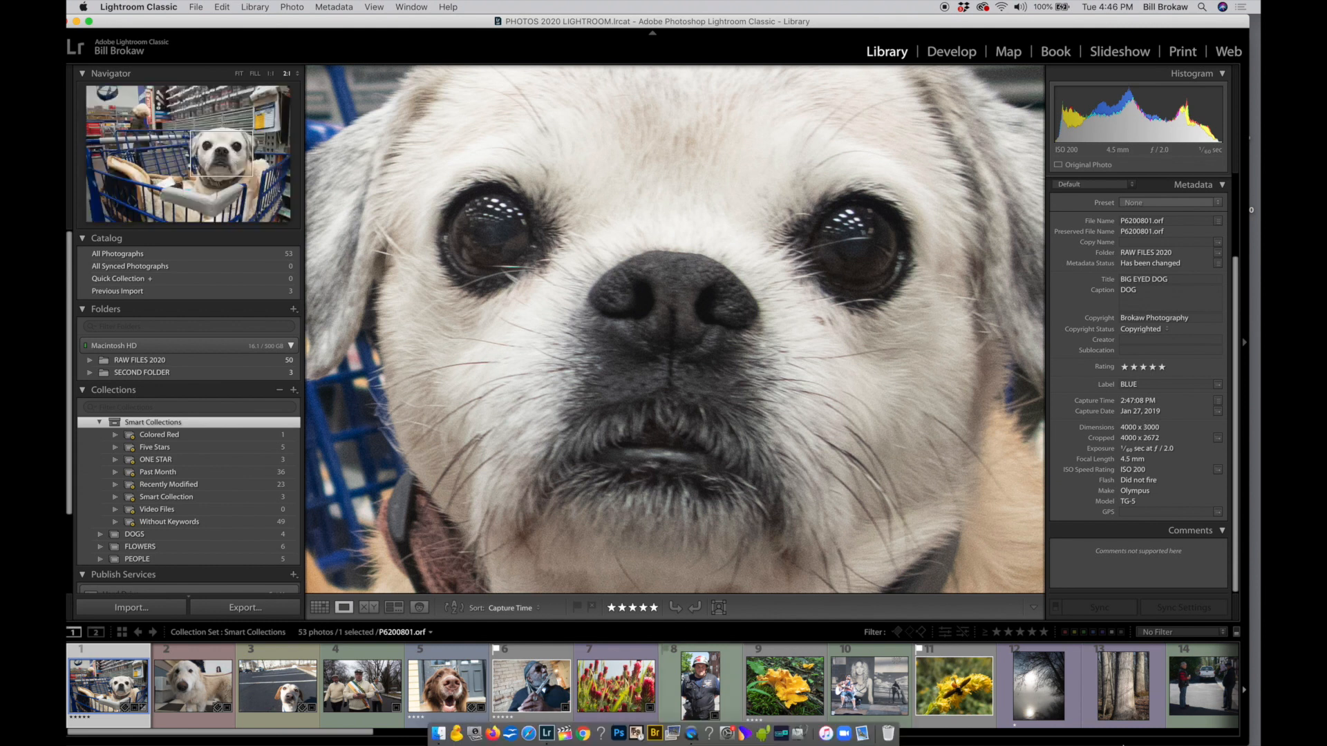
{"action": "left_click", "coordinate": [691, 734]}
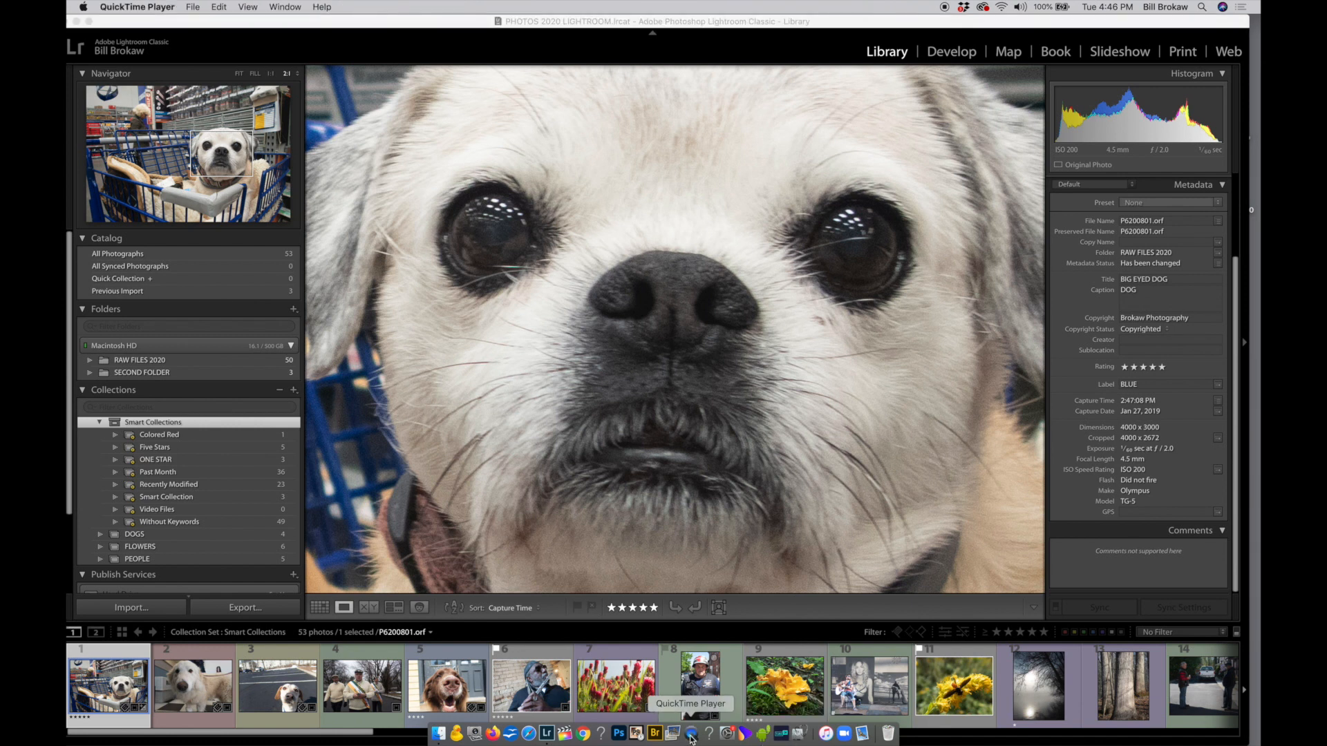